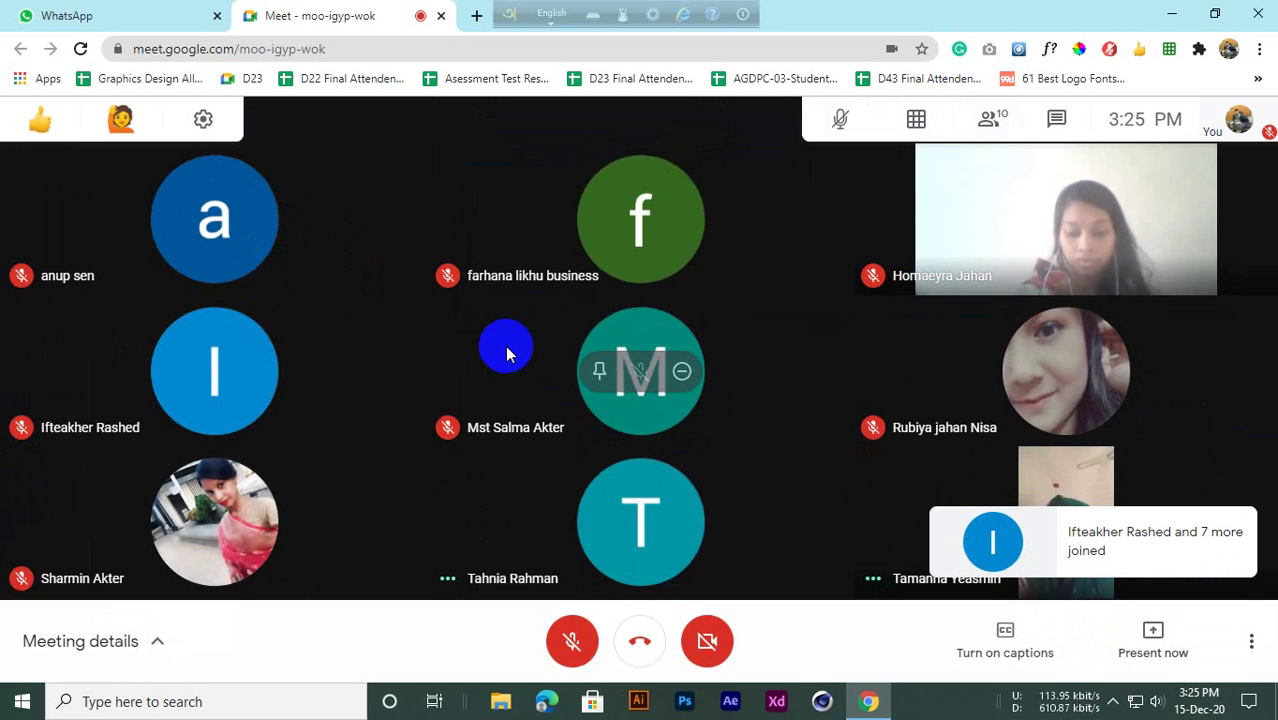
Lower the speaker volume from 14 to 11 with the Windows tray slider
{"action": "left_click", "coordinate": [1157, 703]}
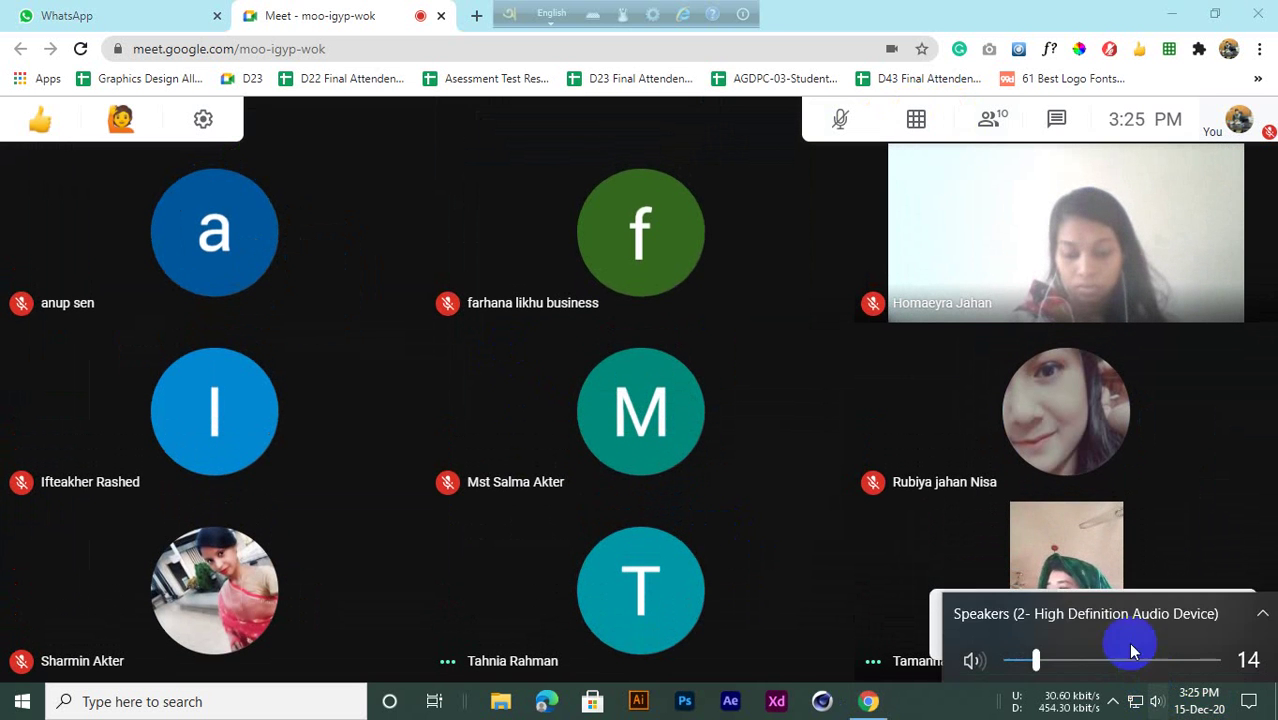
{"action": "left_click_drag", "start_coordinate": [1036, 657], "coordinate": [1030, 660]}
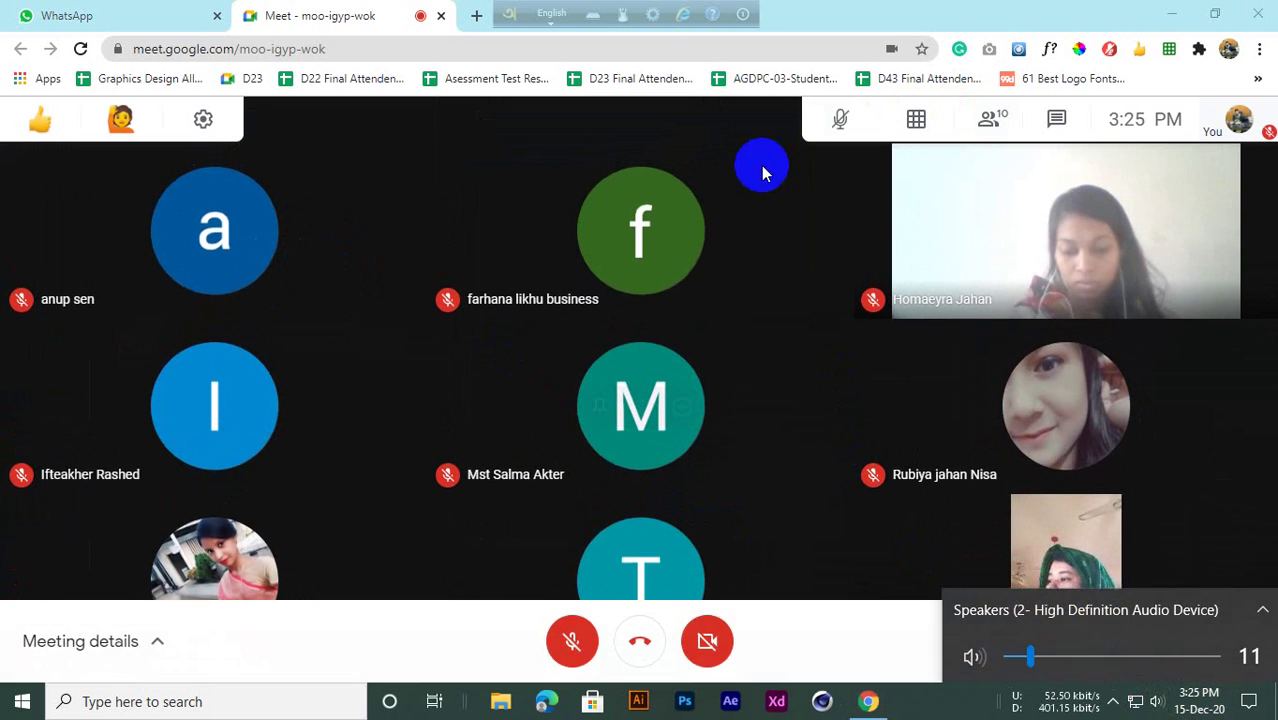
{"action": "left_click", "coordinate": [843, 9]}
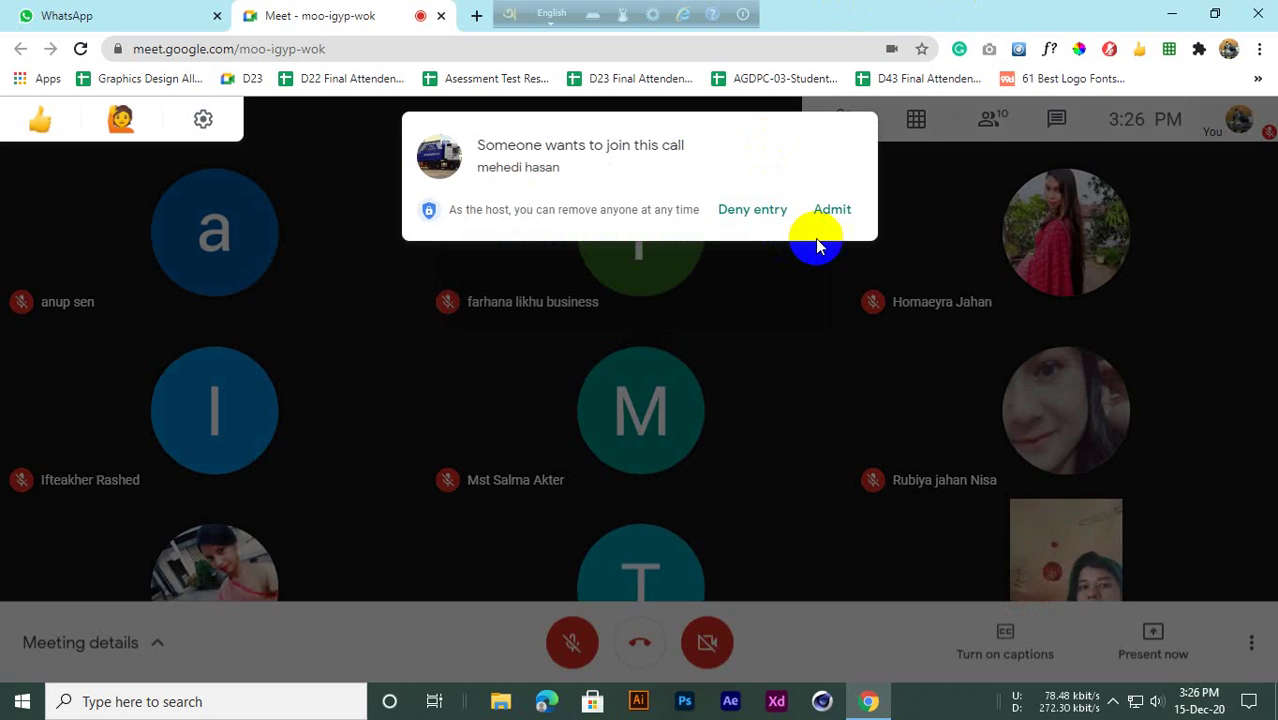
Admit the waiting students one by one, using View all to admit the pair together
{"action": "left_click", "coordinate": [830, 211]}
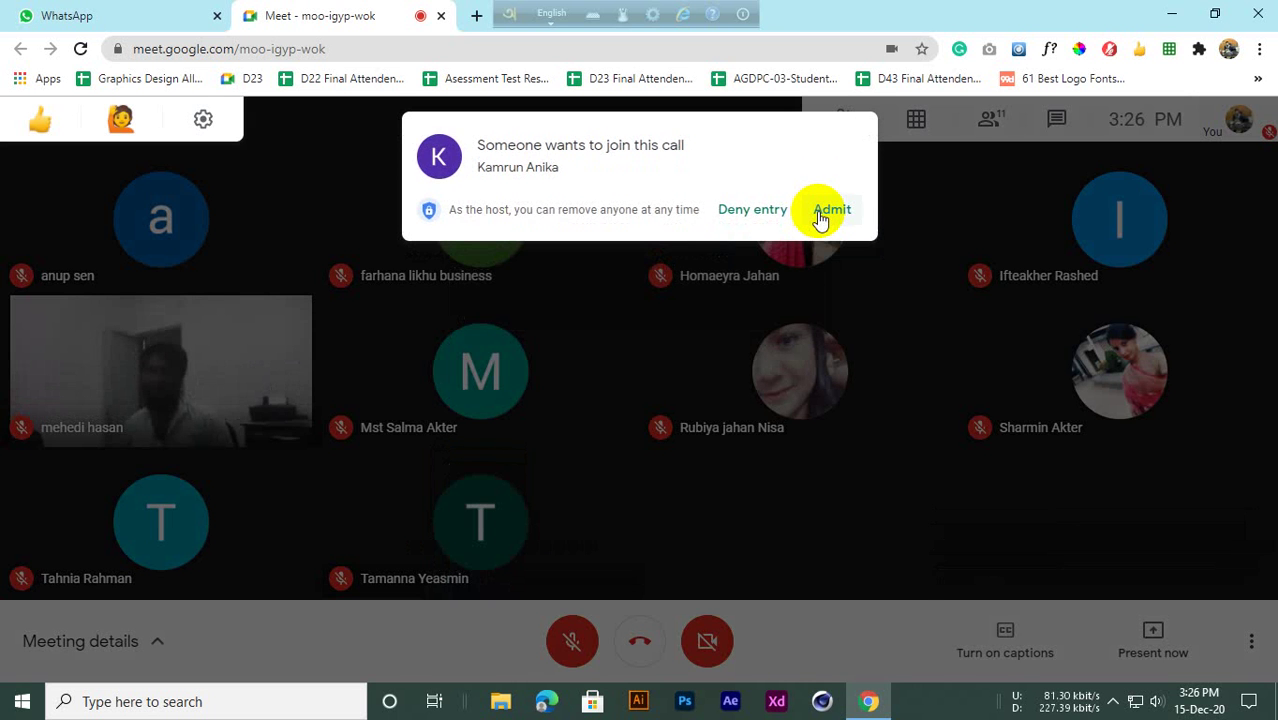
{"action": "left_click", "coordinate": [818, 212]}
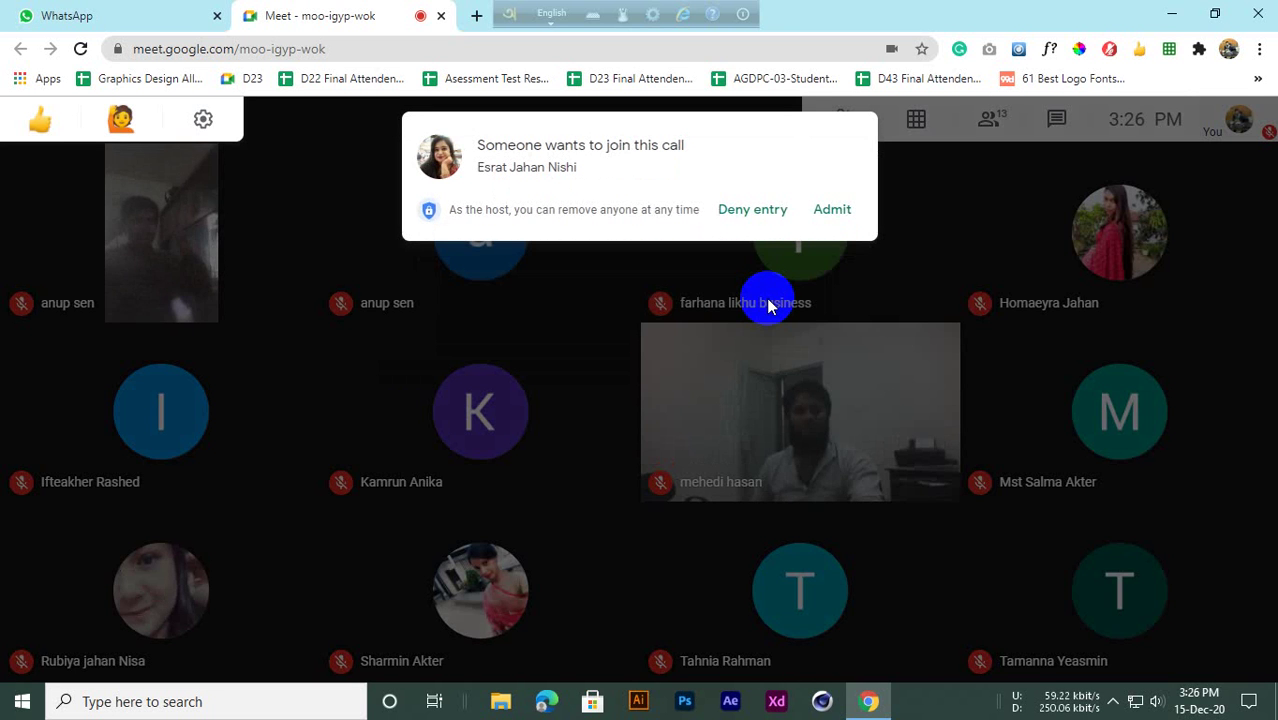
{"action": "left_click", "coordinate": [832, 209]}
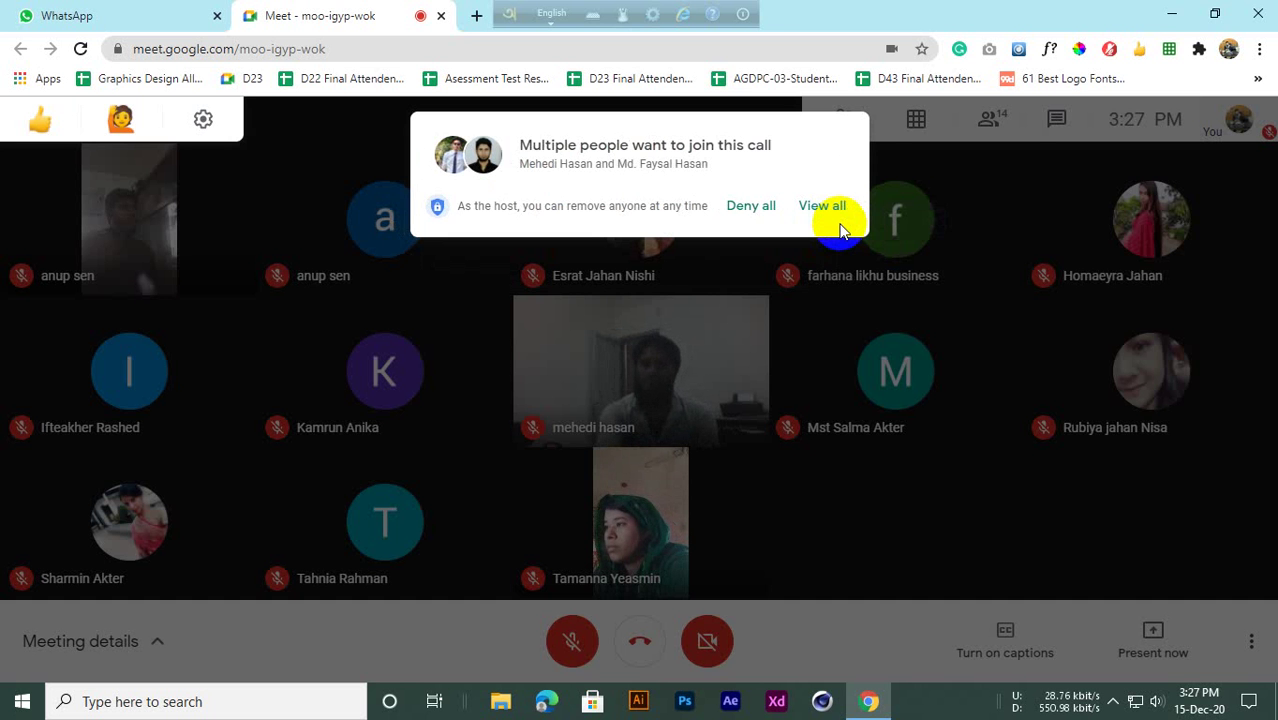
{"action": "left_click", "coordinate": [826, 210]}
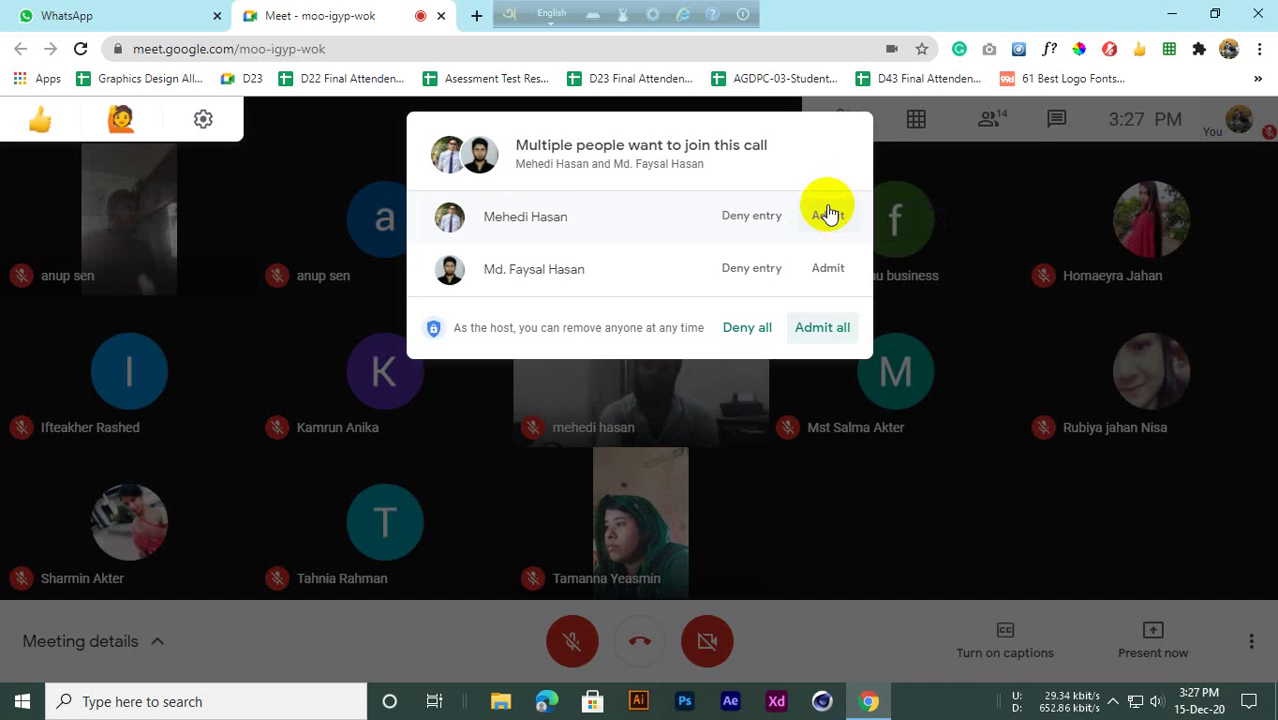
{"action": "left_click", "coordinate": [820, 330]}
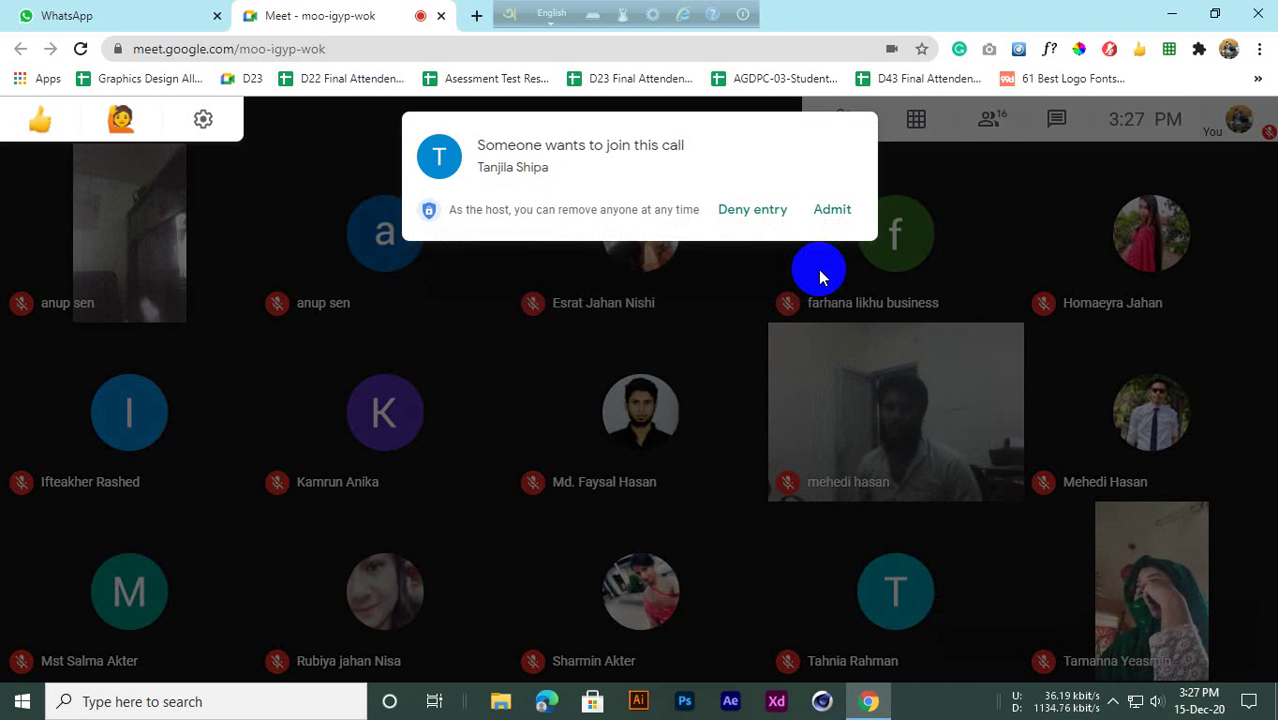
{"action": "left_click", "coordinate": [832, 211]}
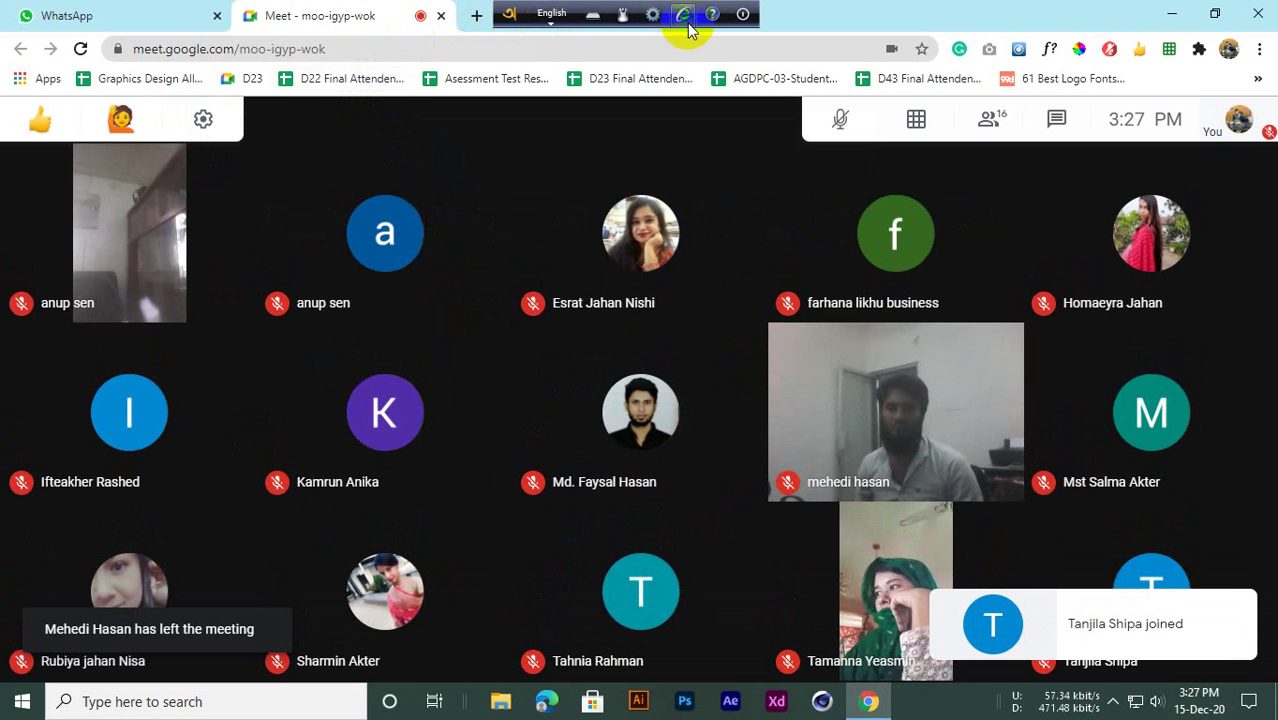
Move the screen recorder aside, glance at the WhatsApp class chat, and open a blank browser tab
{"action": "left_click", "coordinate": [745, 14]}
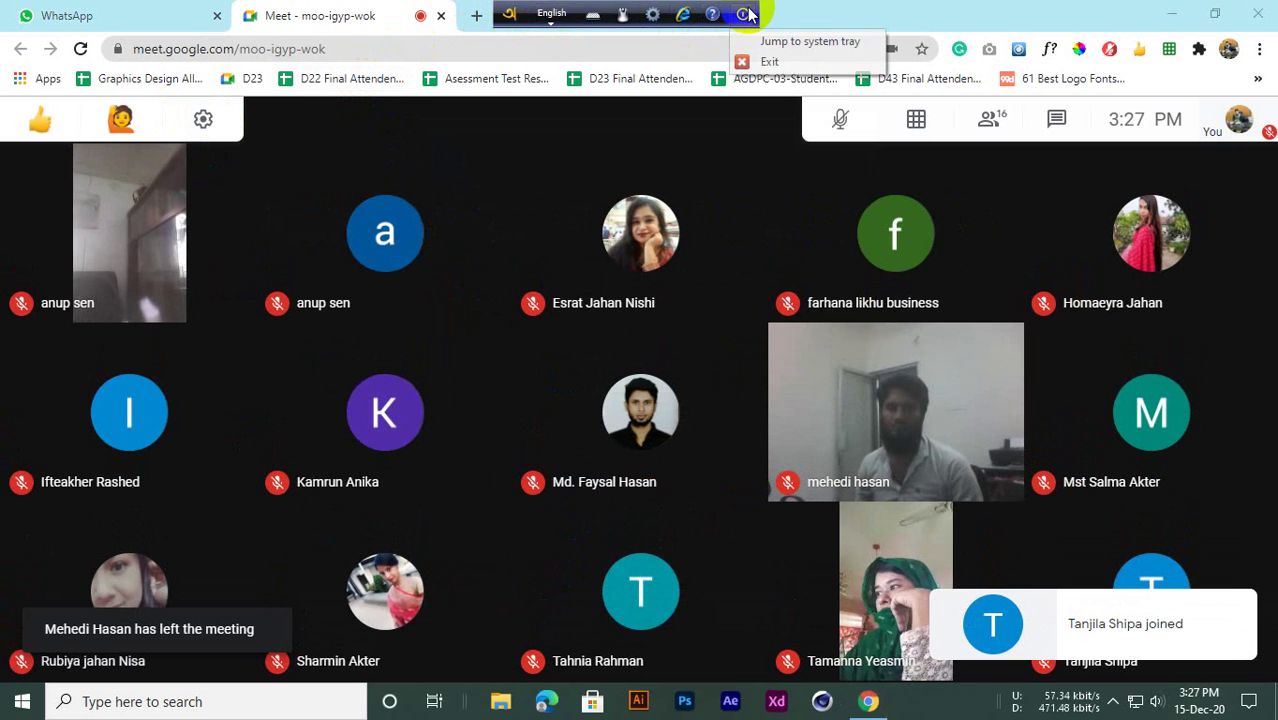
{"action": "left_click", "coordinate": [790, 41]}
{"action": "left_click", "coordinate": [205, 12]}
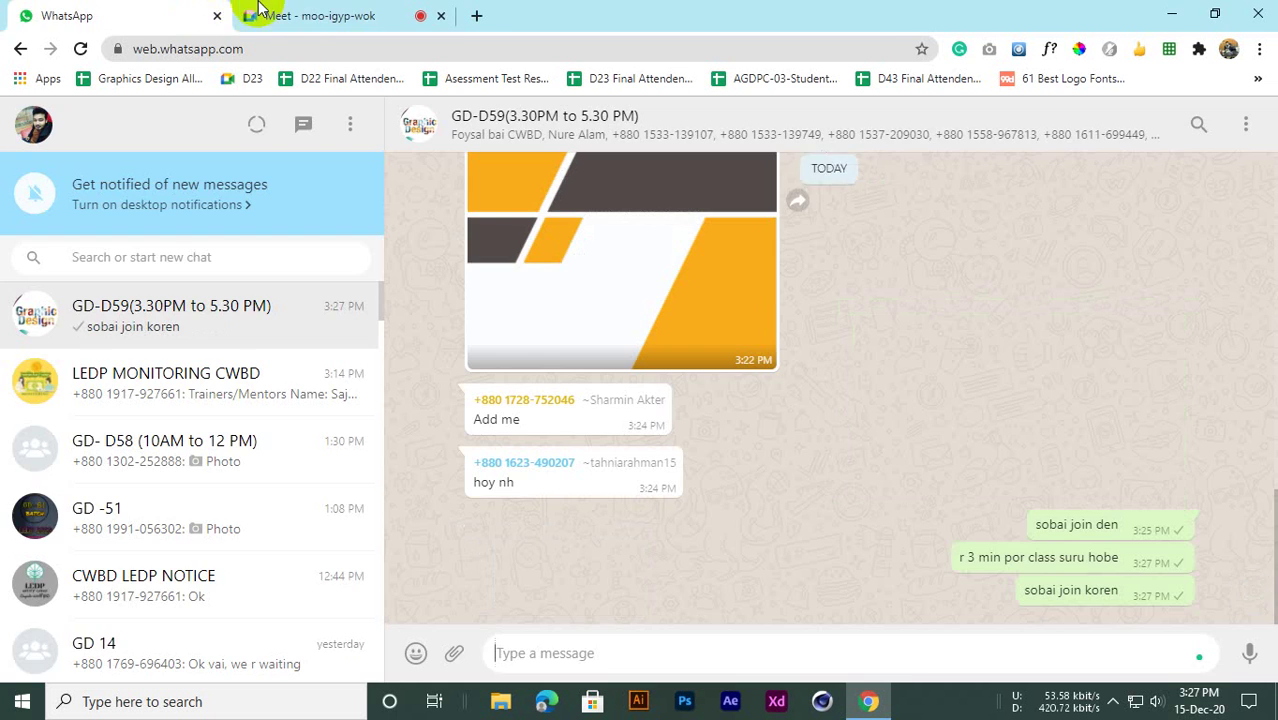
{"action": "left_click", "coordinate": [258, 10]}
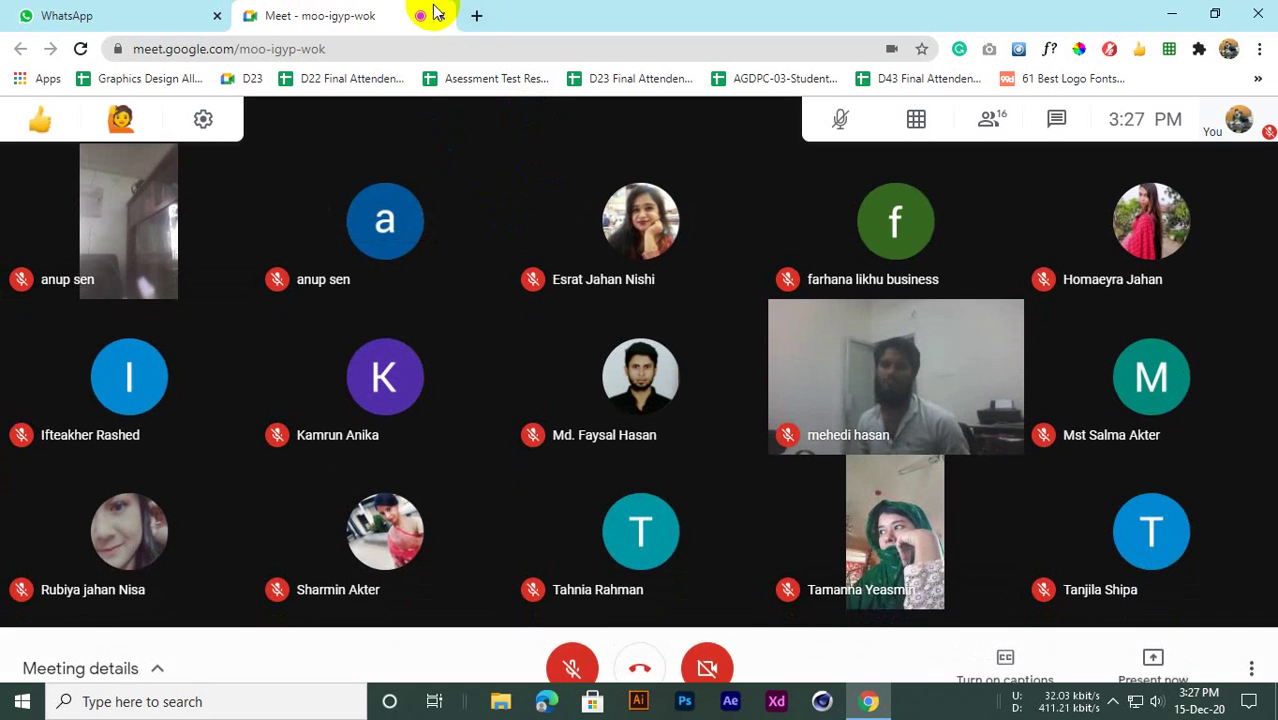
{"action": "left_click", "coordinate": [477, 16]}
{"action": "left_click", "coordinate": [337, 12]}
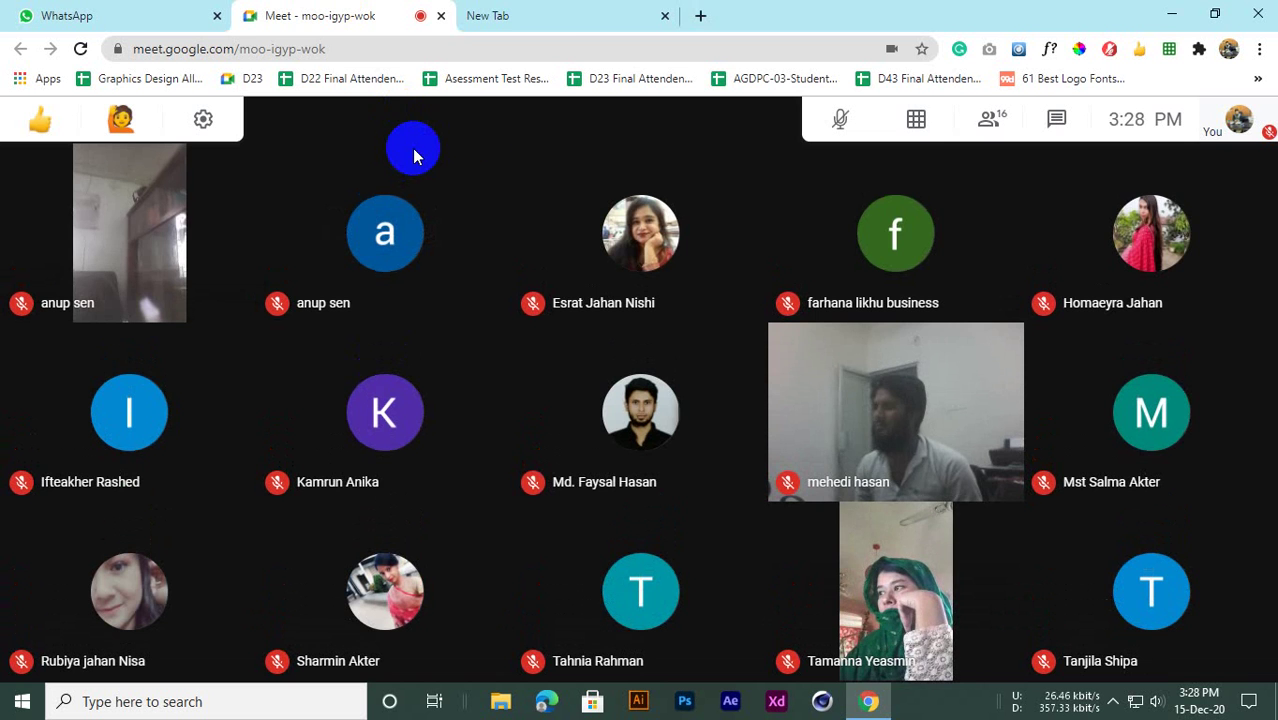
Go to Facebook from the new tab and open the D-59 (EVENING) group in its own tab
{"action": "left_click", "coordinate": [540, 12]}
{"action": "left_click", "coordinate": [455, 492]}
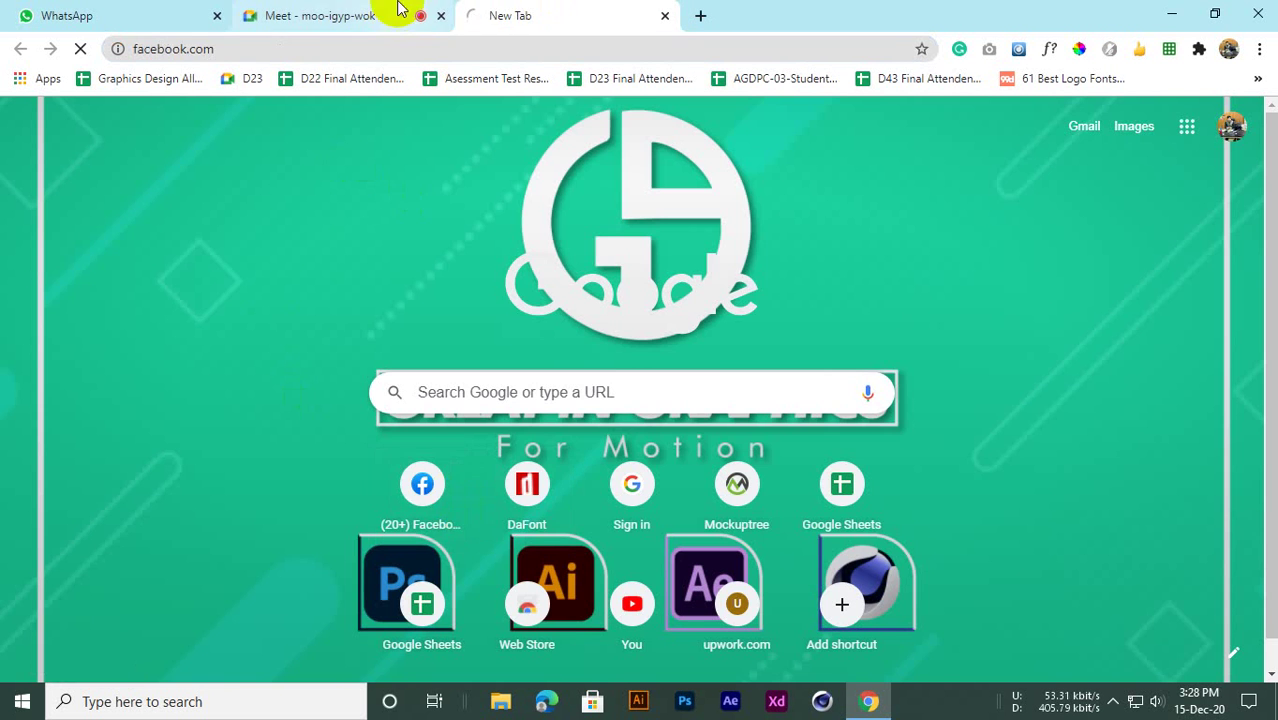
{"action": "left_click", "coordinate": [398, 8]}
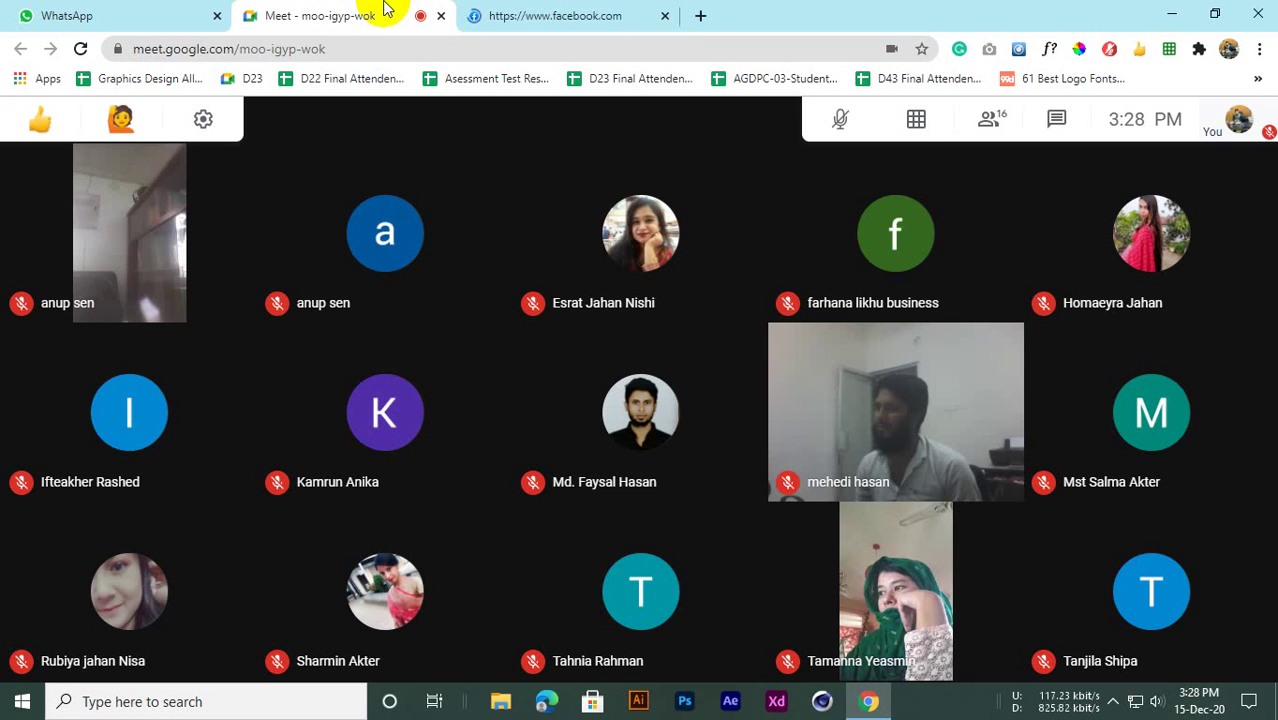
{"action": "left_click", "coordinate": [520, 12]}
{"action": "scroll", "coordinate": [150, 360], "scroll_direction": "down", "scroll_amount": 1}
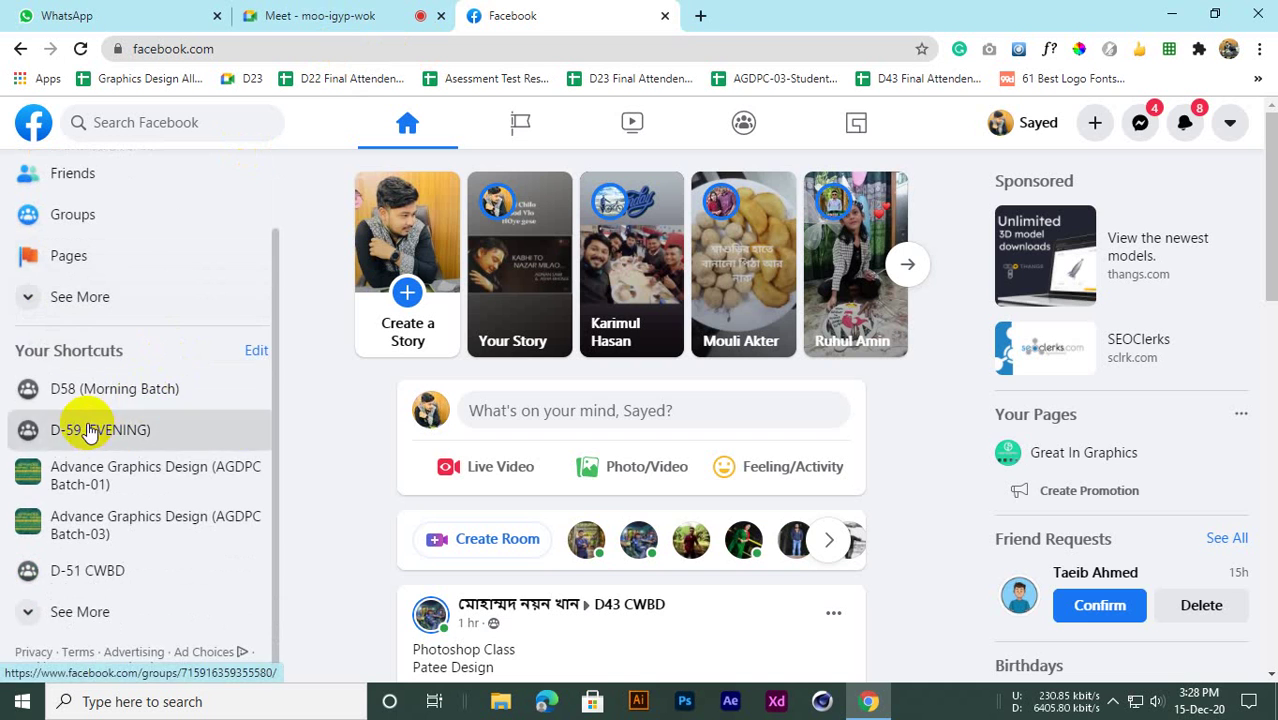
{"action": "middle_click", "coordinate": [90, 431]}
{"action": "left_click", "coordinate": [713, 9]}
{"action": "middle_click", "coordinate": [592, 12]}
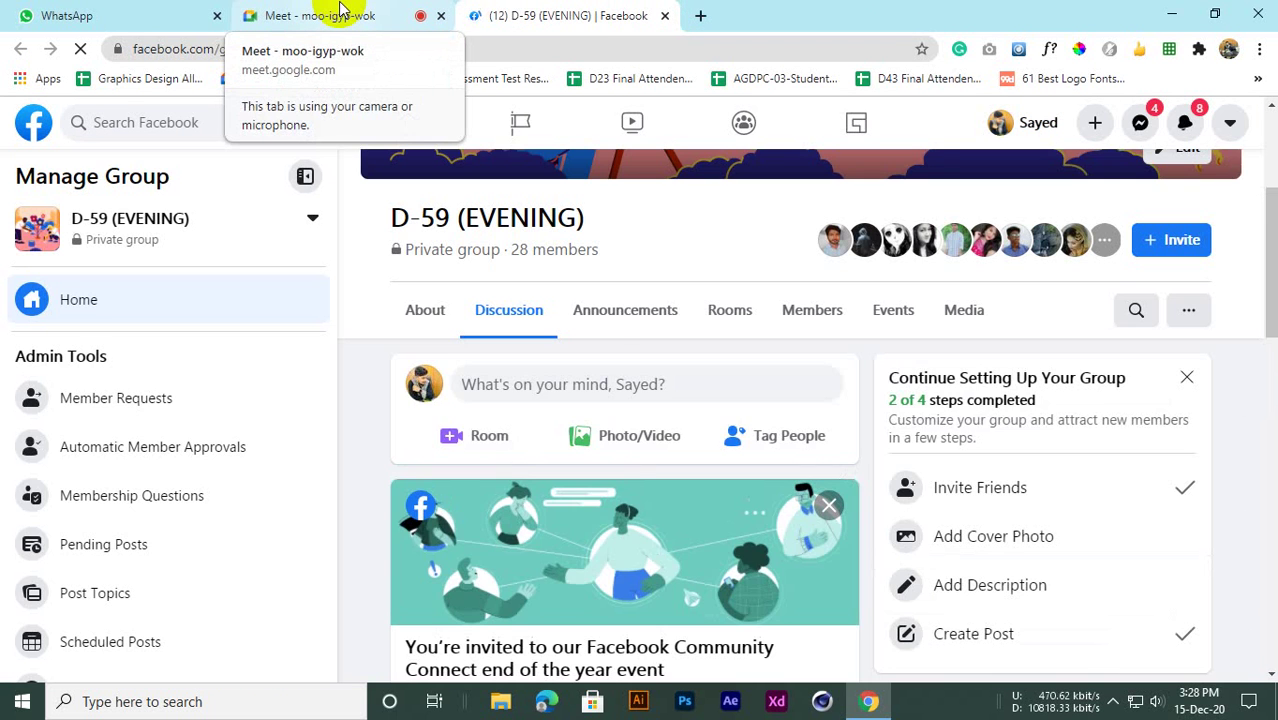
Admit the newly waiting student to the class and turn the microphone on
{"action": "left_click", "coordinate": [340, 12]}
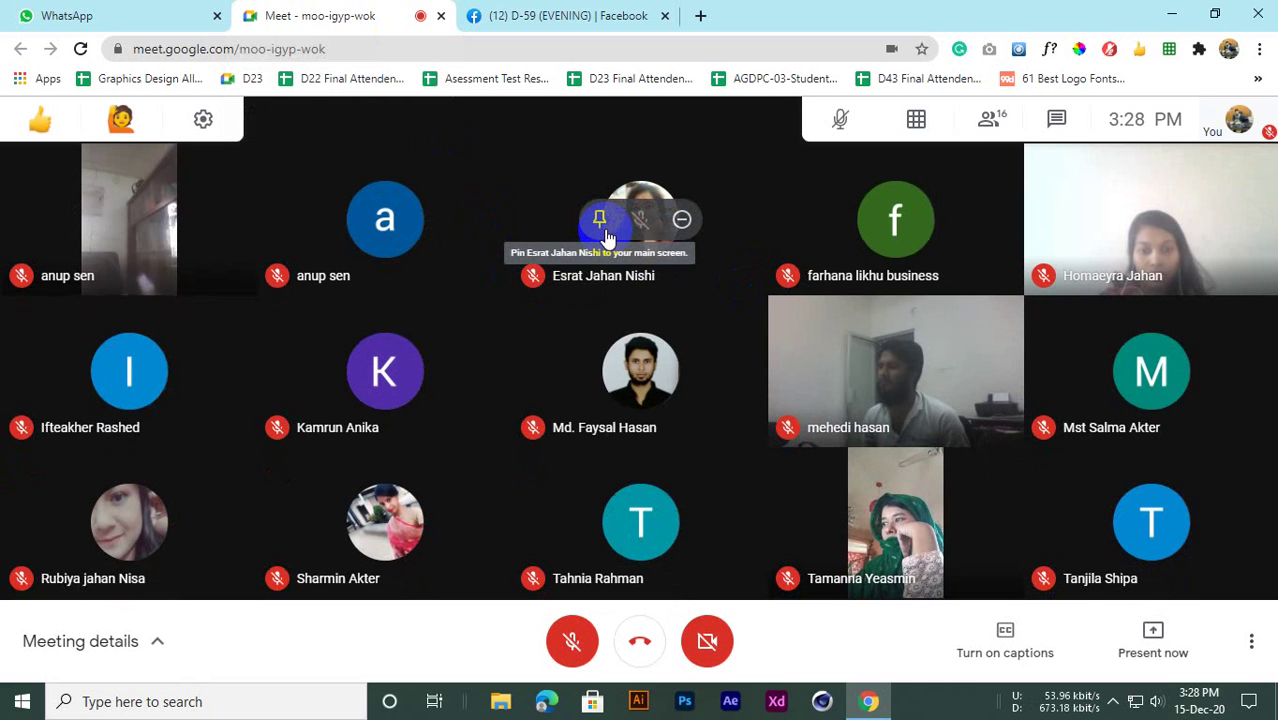
{"action": "left_click", "coordinate": [540, 10]}
{"action": "left_click", "coordinate": [347, 15]}
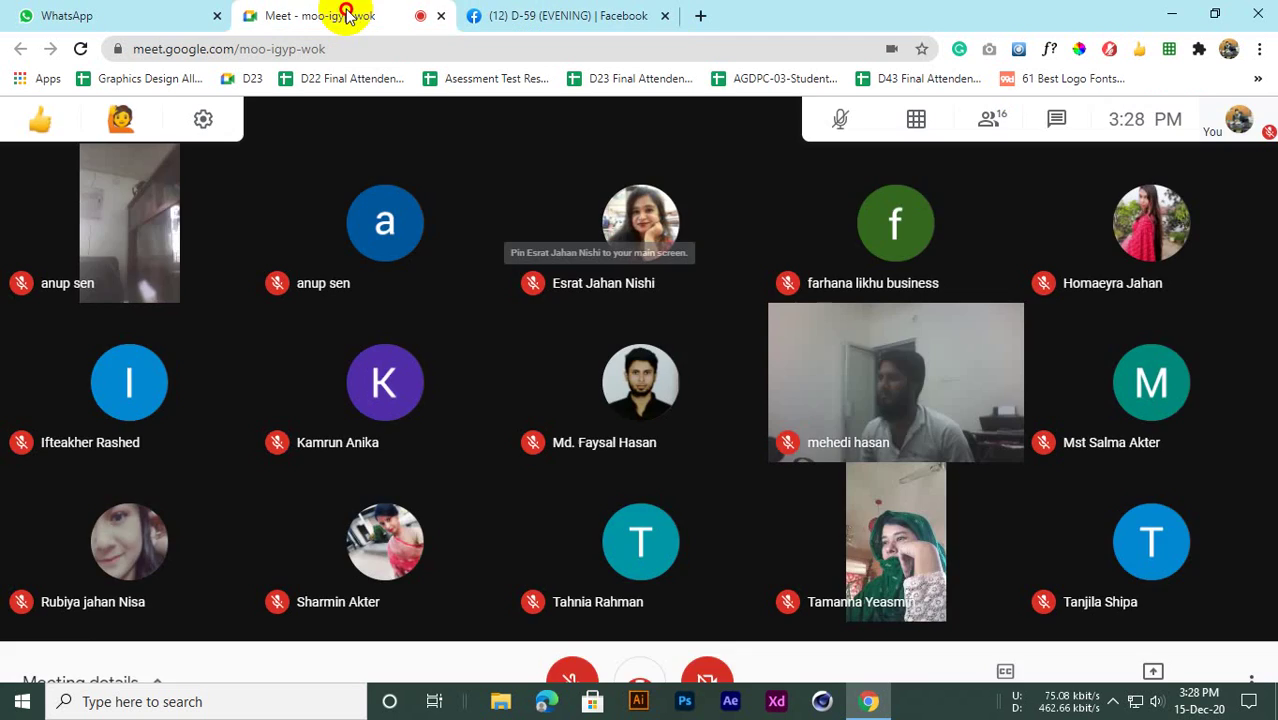
{"action": "left_click", "coordinate": [808, 212]}
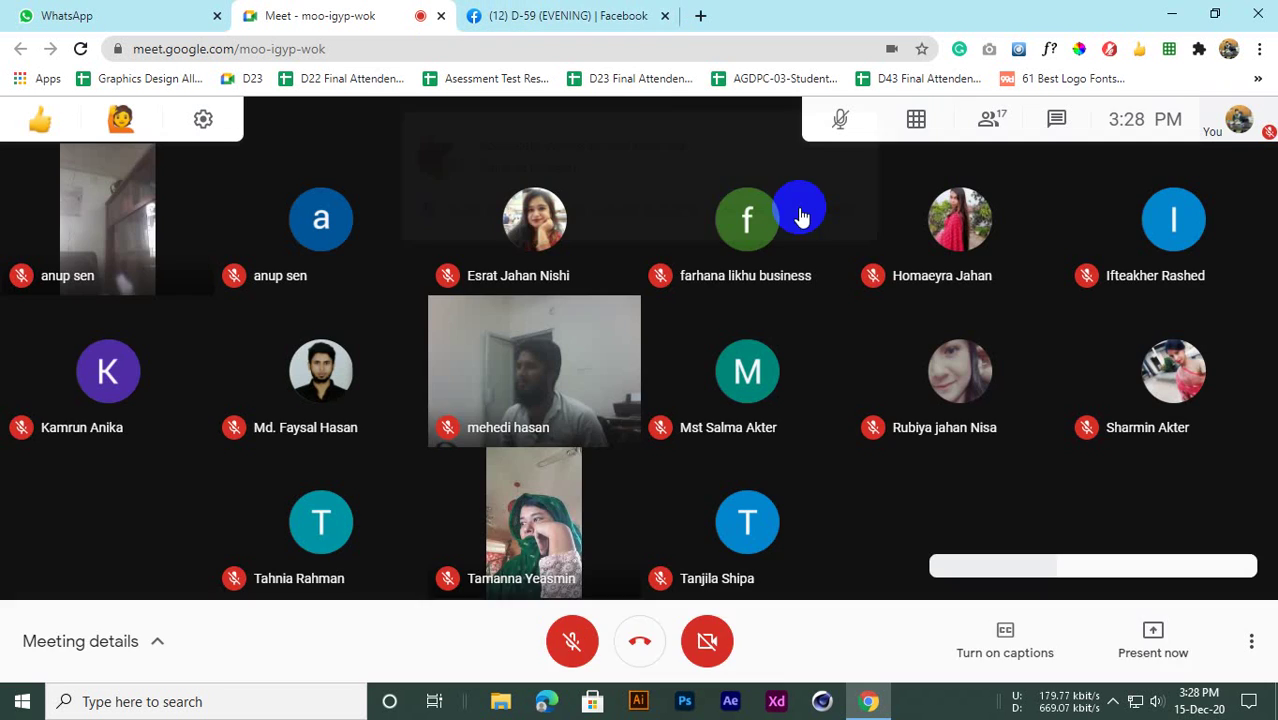
{"action": "left_click", "coordinate": [545, 12]}
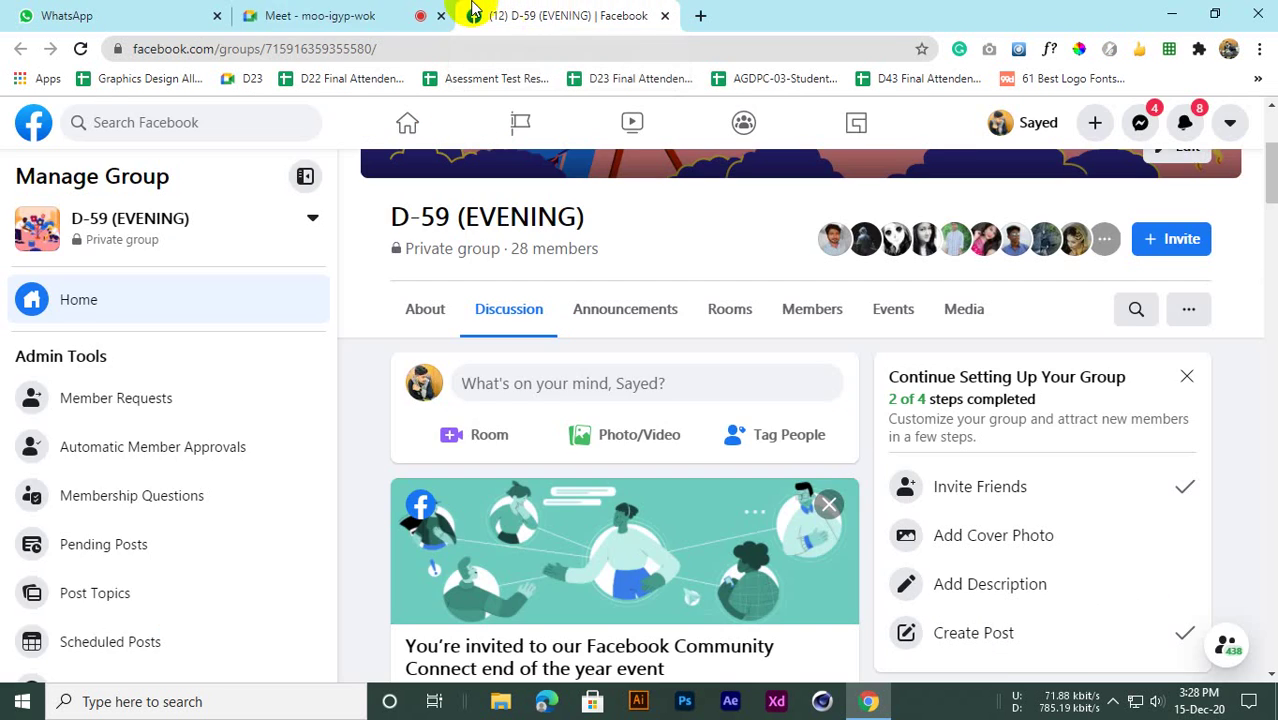
{"action": "left_click", "coordinate": [390, 15]}
{"action": "left_click", "coordinate": [571, 638]}
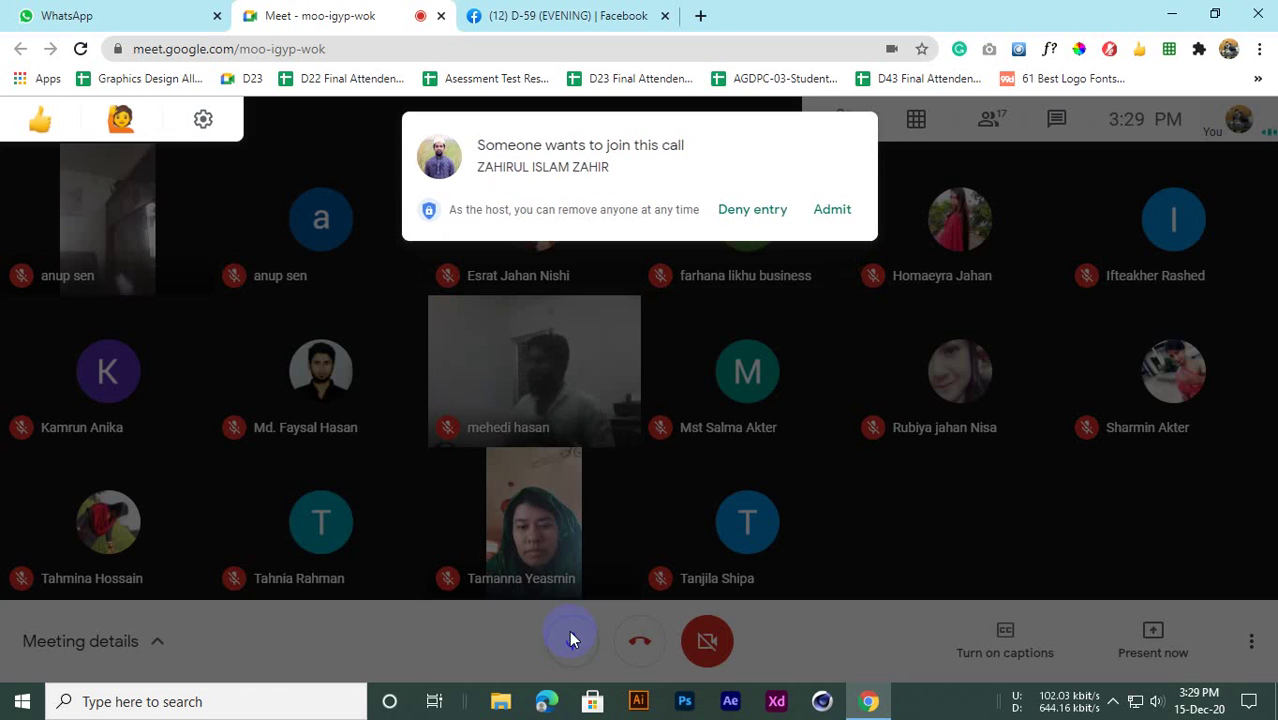
Admit the waiting student, then flip between the class call and the Facebook group page
{"action": "left_click", "coordinate": [830, 211]}
{"action": "left_click", "coordinate": [530, 18]}
{"action": "left_click", "coordinate": [385, 15]}
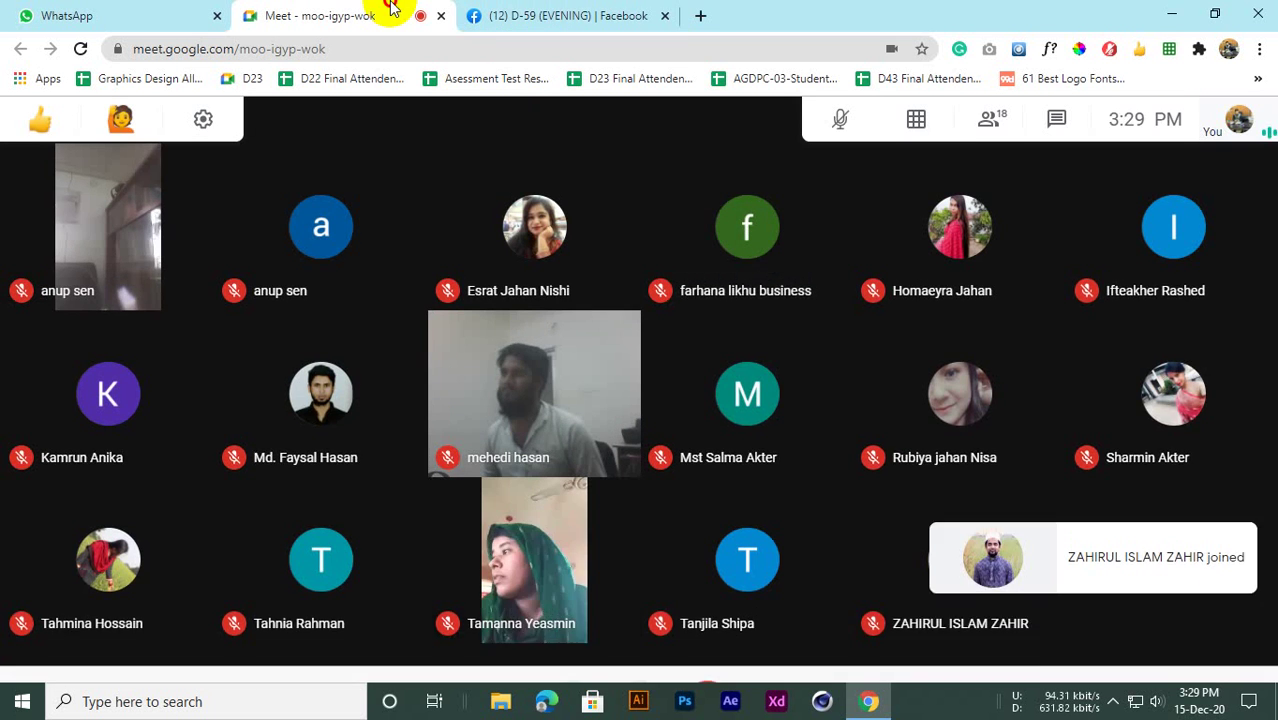
{"action": "left_click", "coordinate": [474, 15]}
{"action": "left_click", "coordinate": [375, 15]}
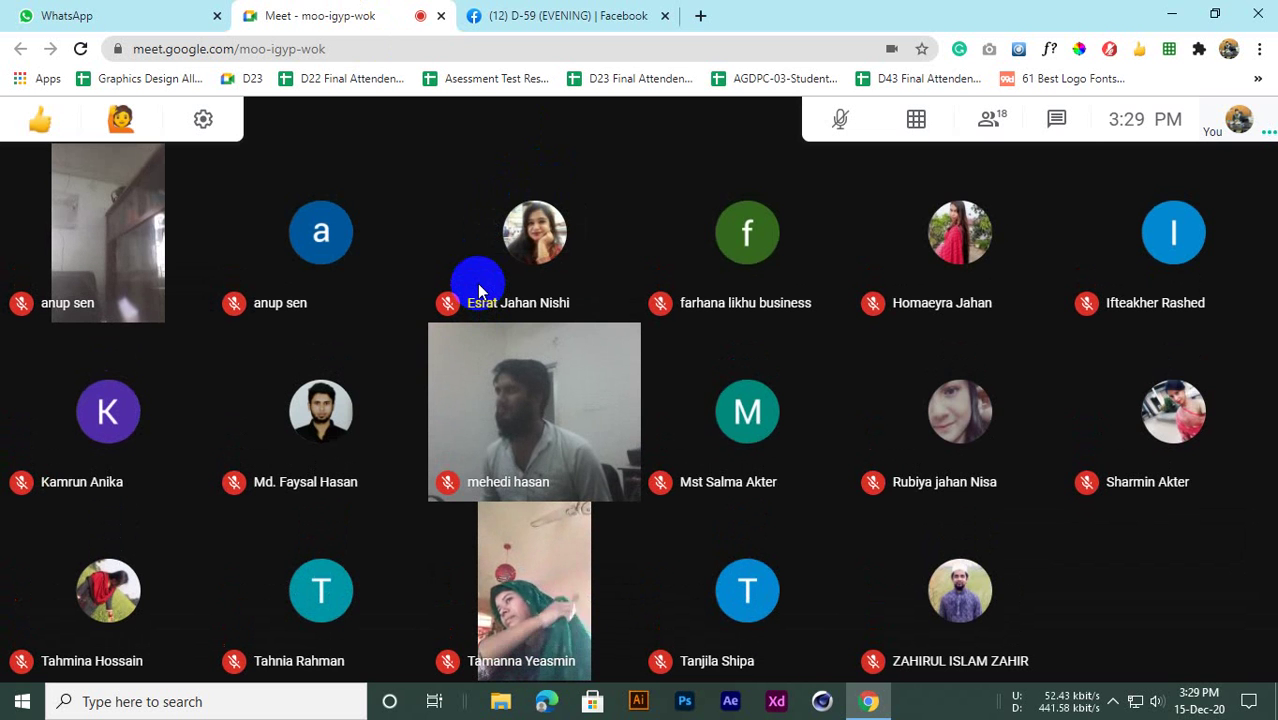
{"action": "left_click", "coordinate": [556, 15]}
{"action": "left_click", "coordinate": [407, 10]}
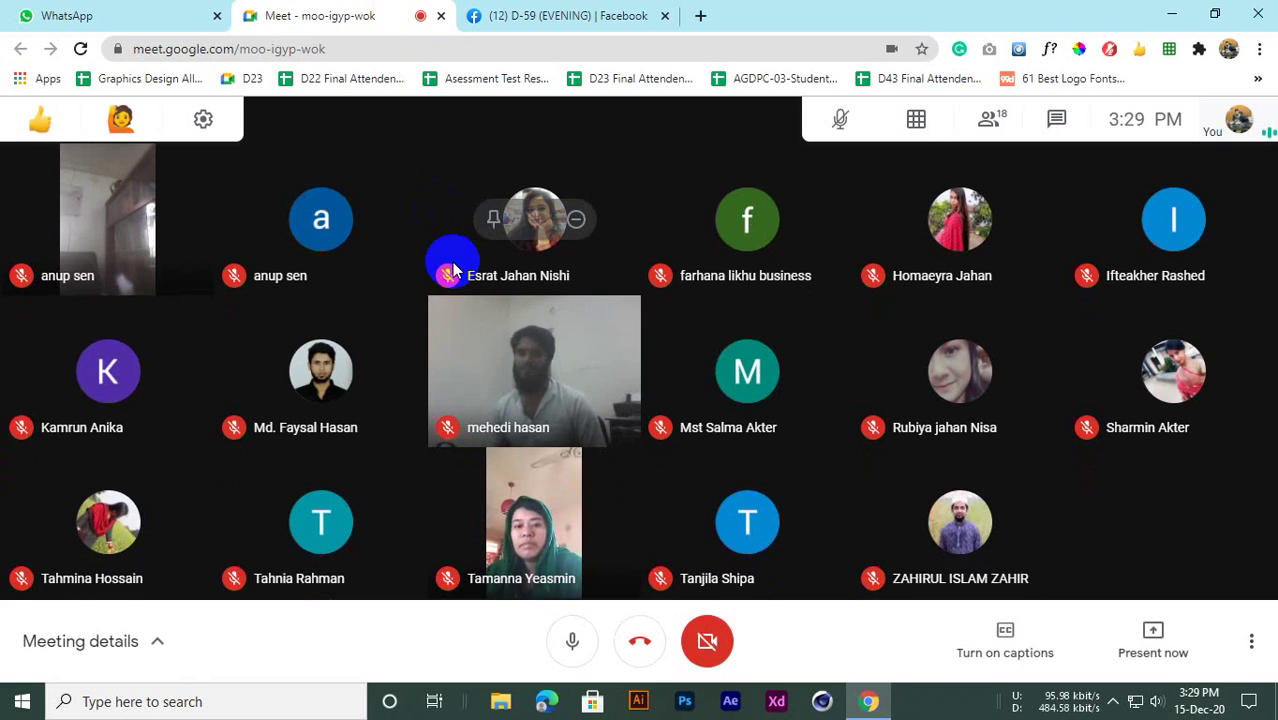
{"action": "left_click", "coordinate": [499, 18]}
{"action": "left_click", "coordinate": [362, 18]}
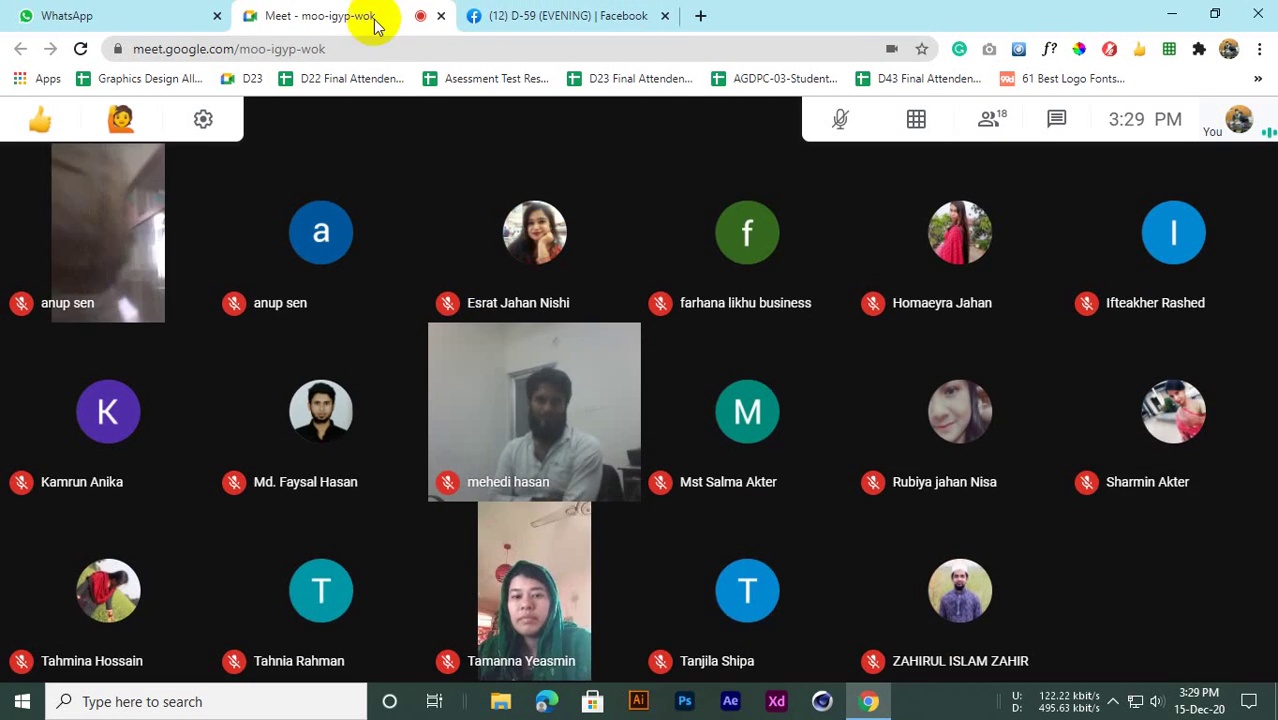
{"action": "left_click", "coordinate": [499, 15]}
{"action": "left_click", "coordinate": [345, 13]}
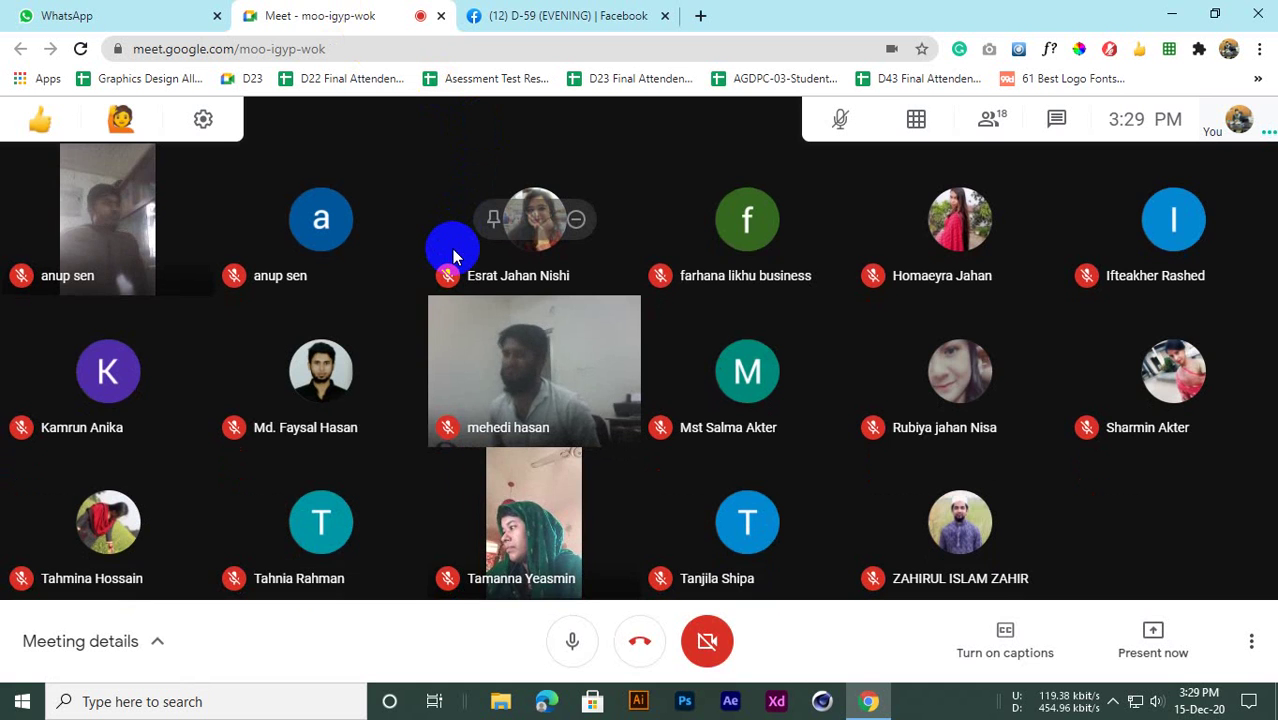
{"action": "left_click", "coordinate": [486, 13]}
{"action": "left_click", "coordinate": [390, 13]}
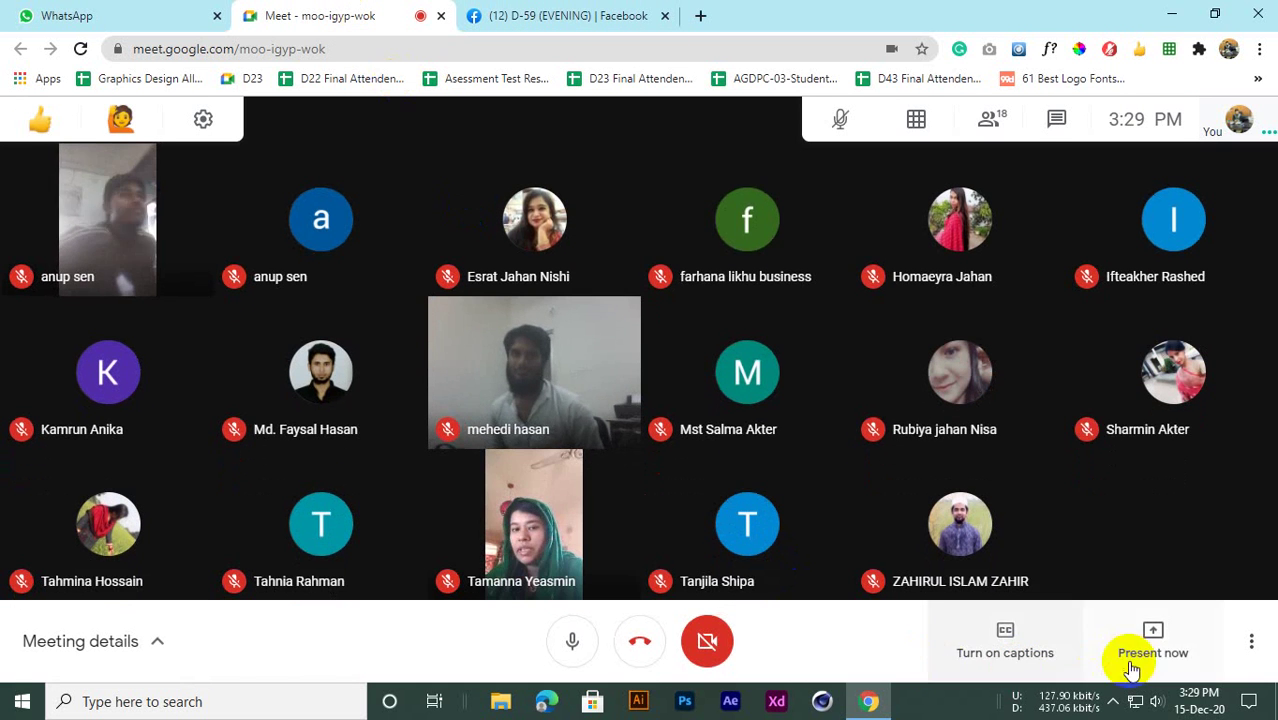
Present the entire screen to the class and hide the screen-sharing notice
{"action": "left_click", "coordinate": [1131, 670]}
{"action": "left_click", "coordinate": [1095, 491]}
{"action": "left_click", "coordinate": [555, 249]}
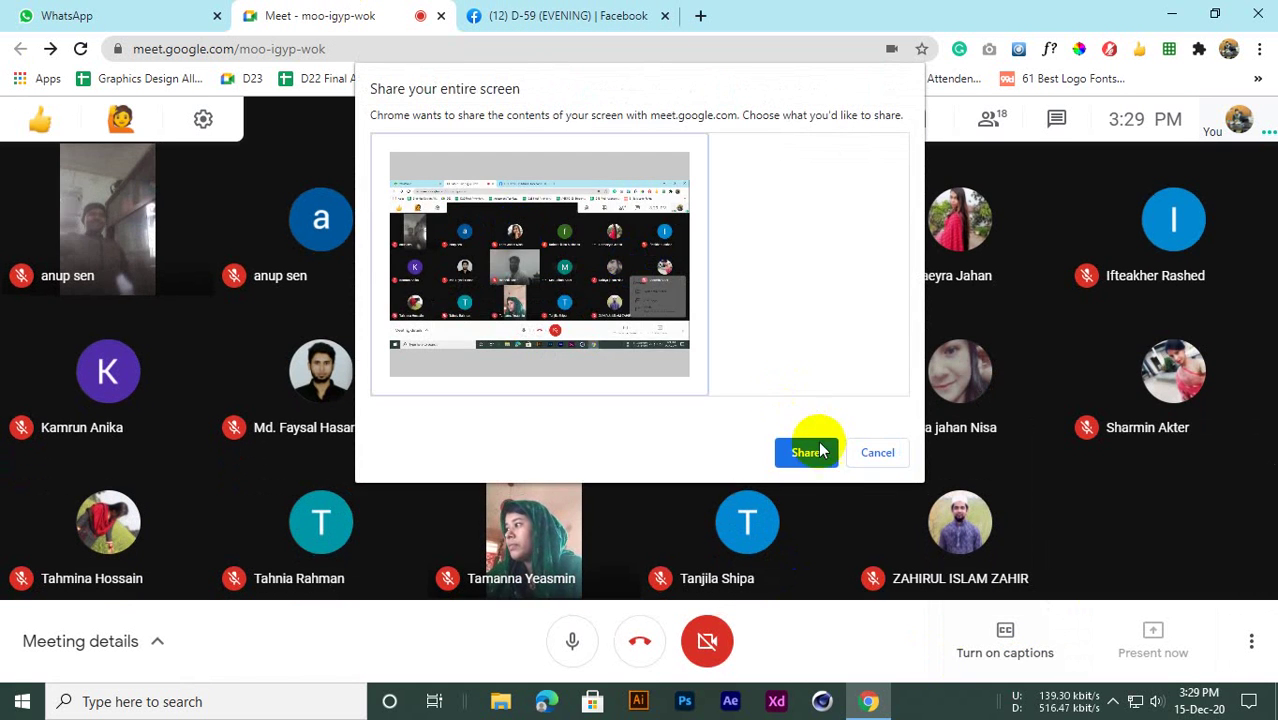
{"action": "left_click", "coordinate": [807, 452]}
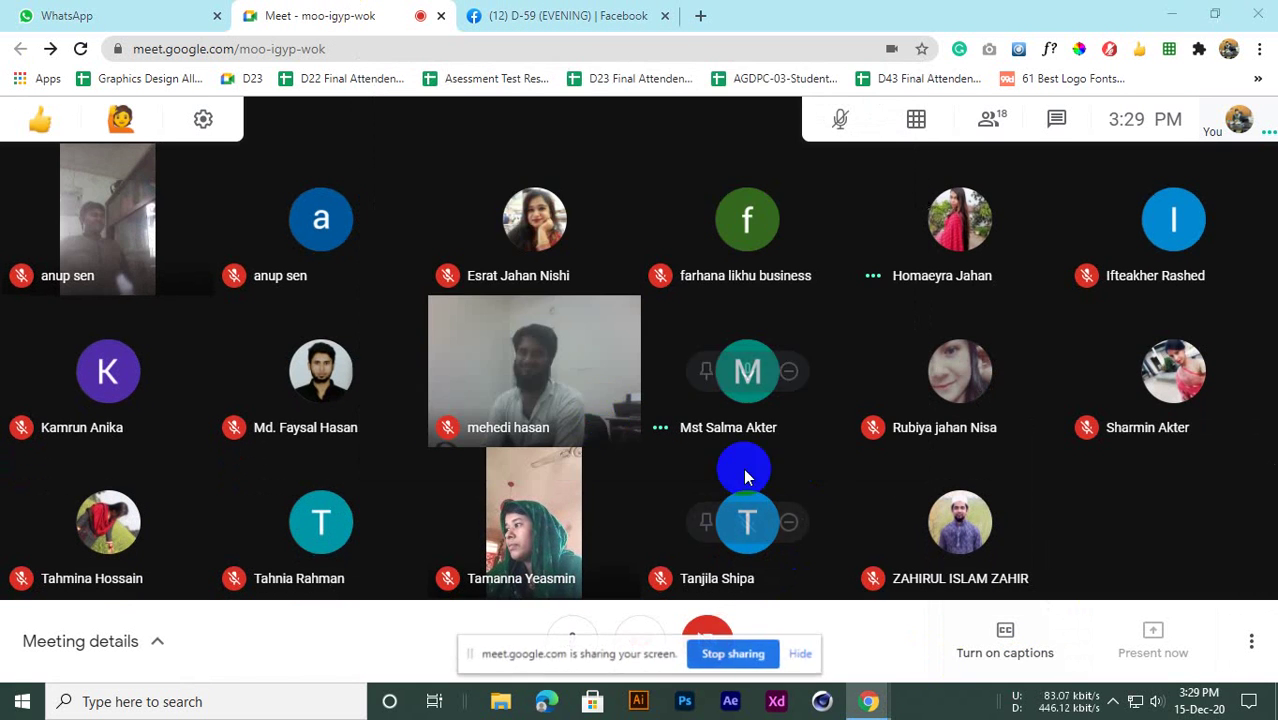
{"action": "left_click", "coordinate": [804, 656]}
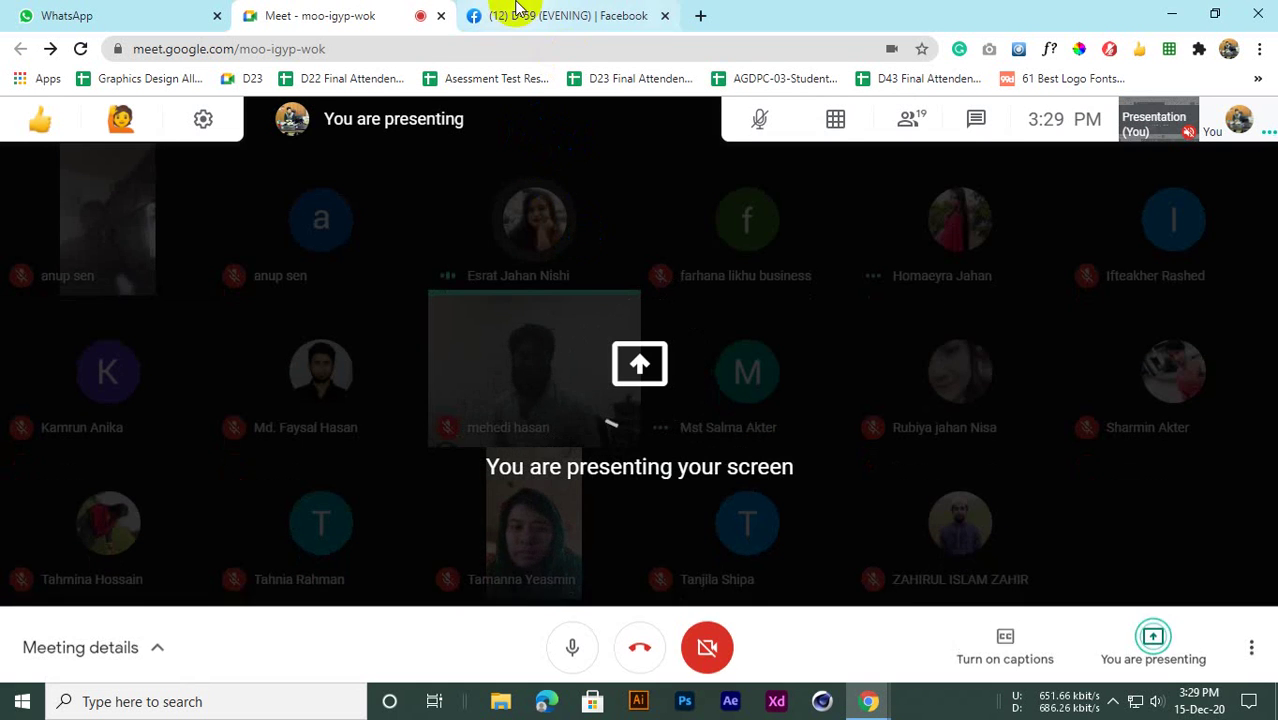
Flip between the meeting and Facebook tabs, ending on the D-59 group page
{"action": "left_click", "coordinate": [520, 9]}
{"action": "left_click", "coordinate": [345, 8]}
{"action": "left_click", "coordinate": [535, 9]}
{"action": "left_click", "coordinate": [370, 9]}
{"action": "left_click", "coordinate": [550, 8]}
{"action": "left_click", "coordinate": [372, 8]}
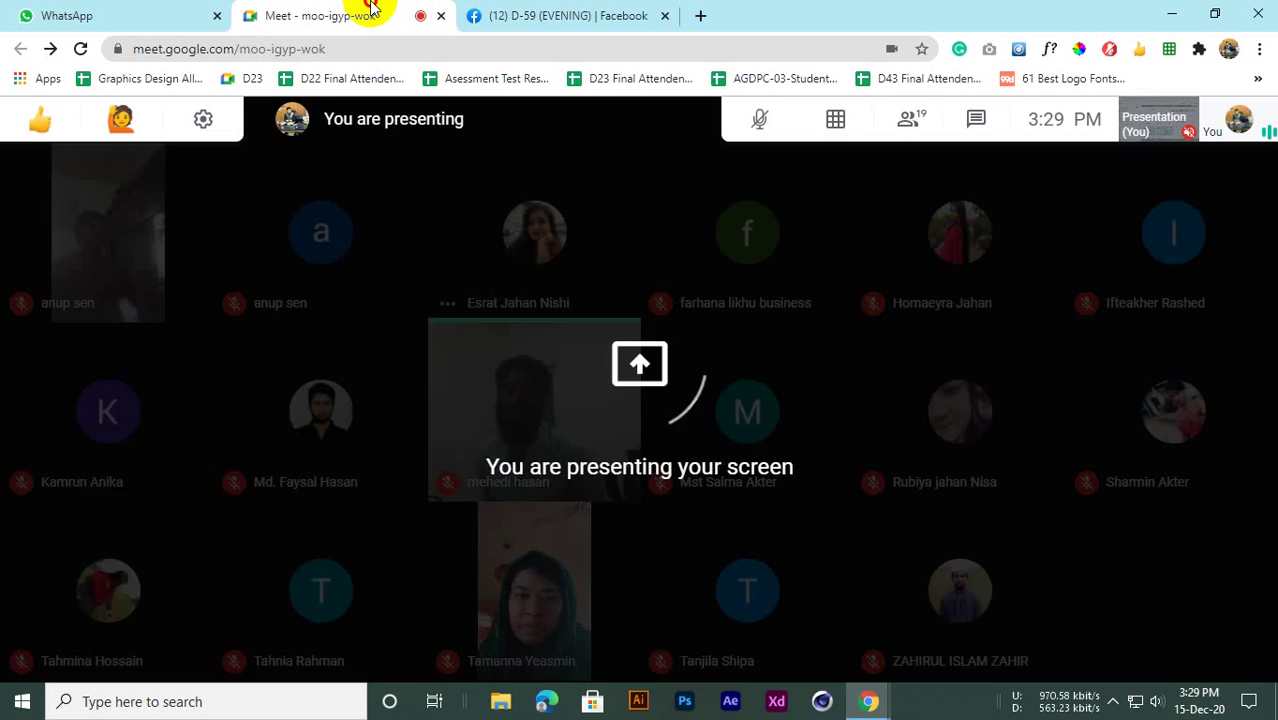
{"action": "left_click", "coordinate": [580, 12]}
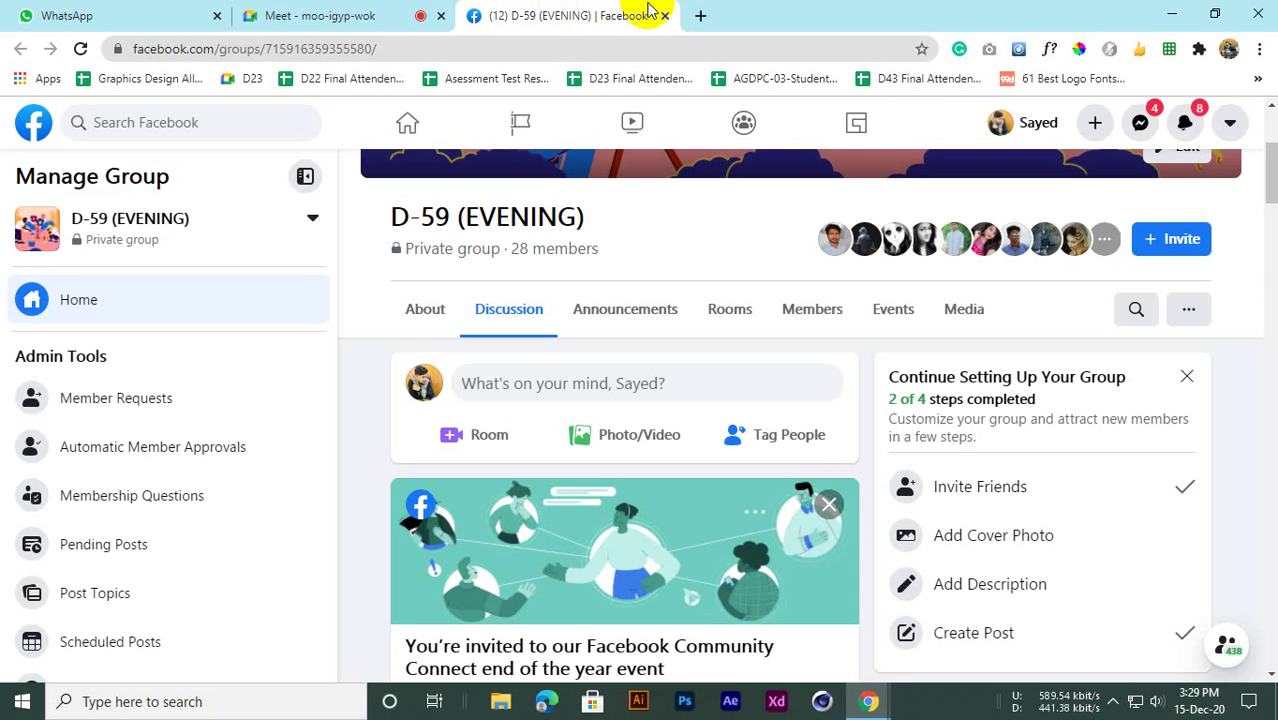
{"action": "left_click", "coordinate": [698, 16]}
Open Google Drive from the Google apps grid
{"action": "left_click", "coordinate": [1257, 79]}
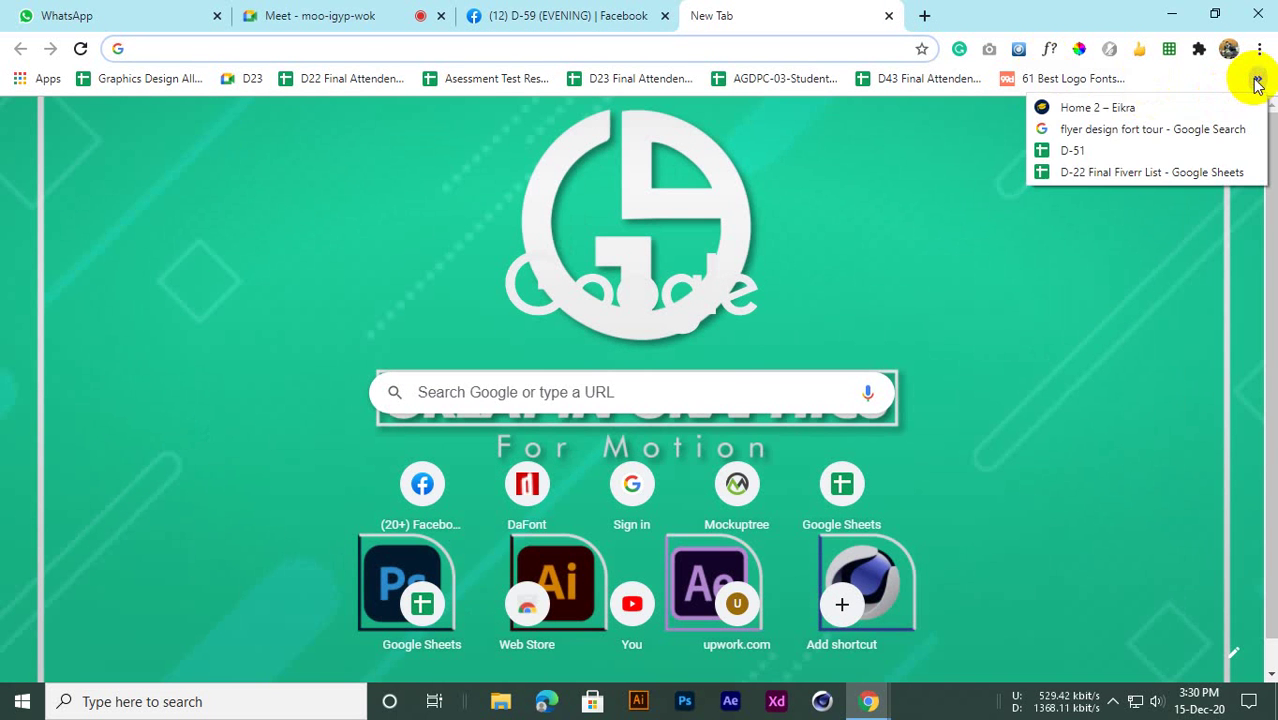
{"action": "left_click", "coordinate": [888, 192]}
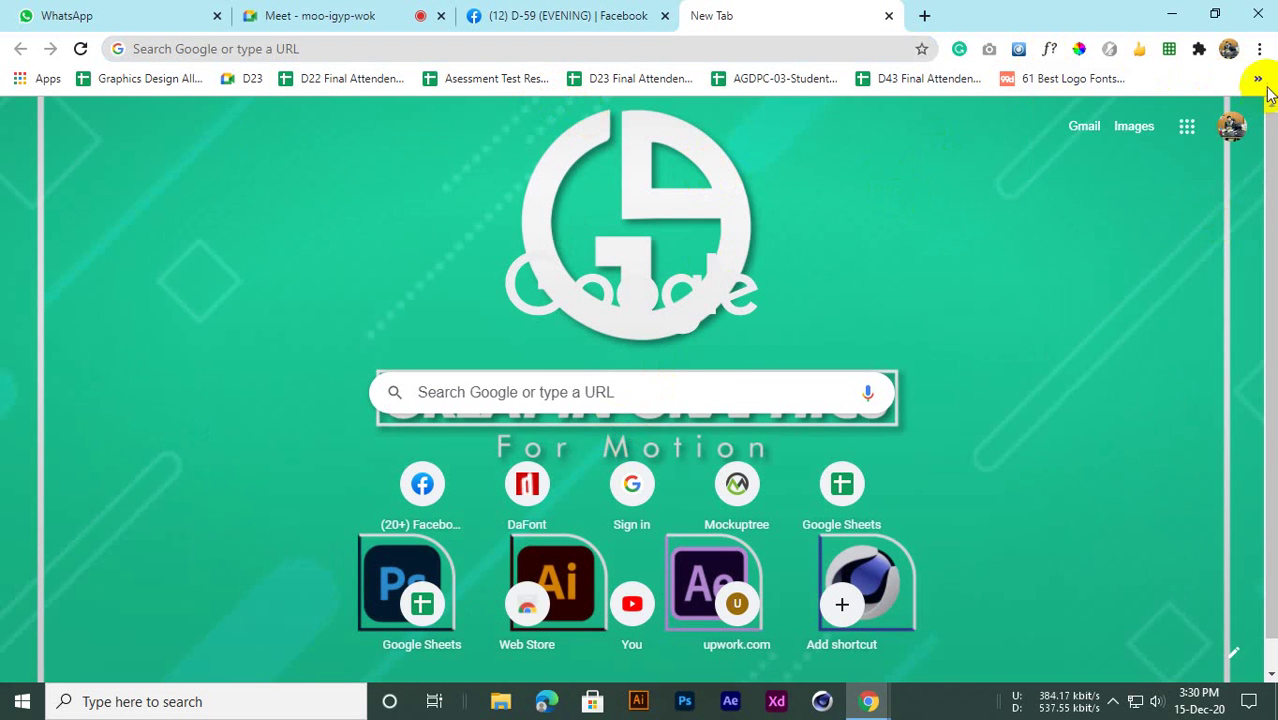
{"action": "left_click", "coordinate": [1187, 126]}
{"action": "scroll", "coordinate": [1088, 360], "scroll_direction": "down", "scroll_amount": 3}
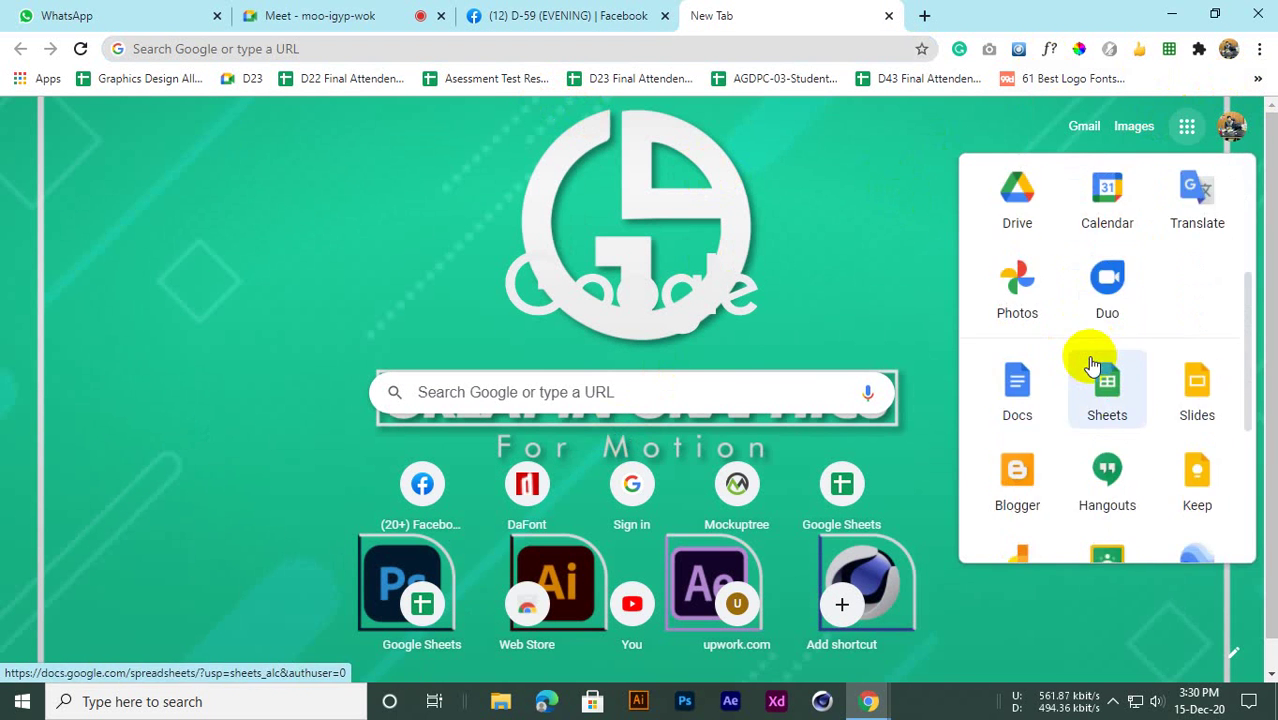
{"action": "scroll", "coordinate": [1093, 365], "scroll_direction": "up", "scroll_amount": 2}
{"action": "left_click", "coordinate": [1010, 372]}
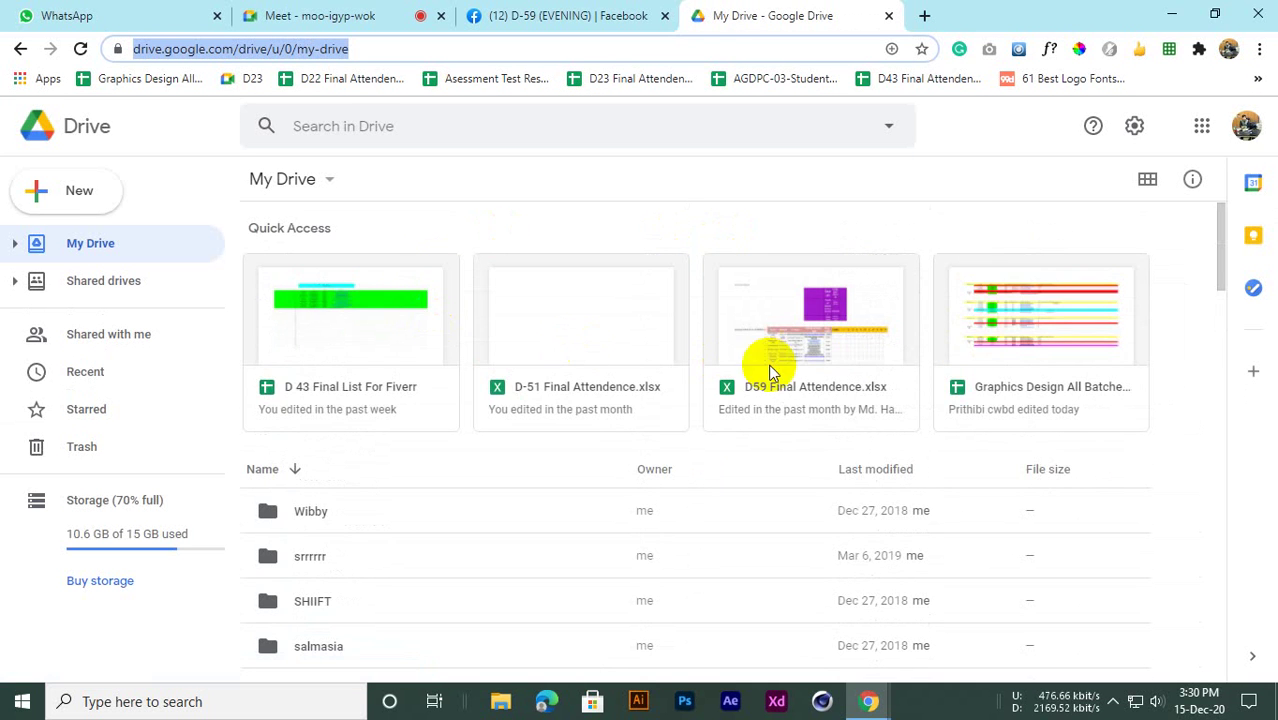
Open D59 Final Attendence.xlsx with Google Sheets and close the My Drive tab
{"action": "right_click", "coordinate": [803, 345]}
{"action": "left_click", "coordinate": [666, 175]}
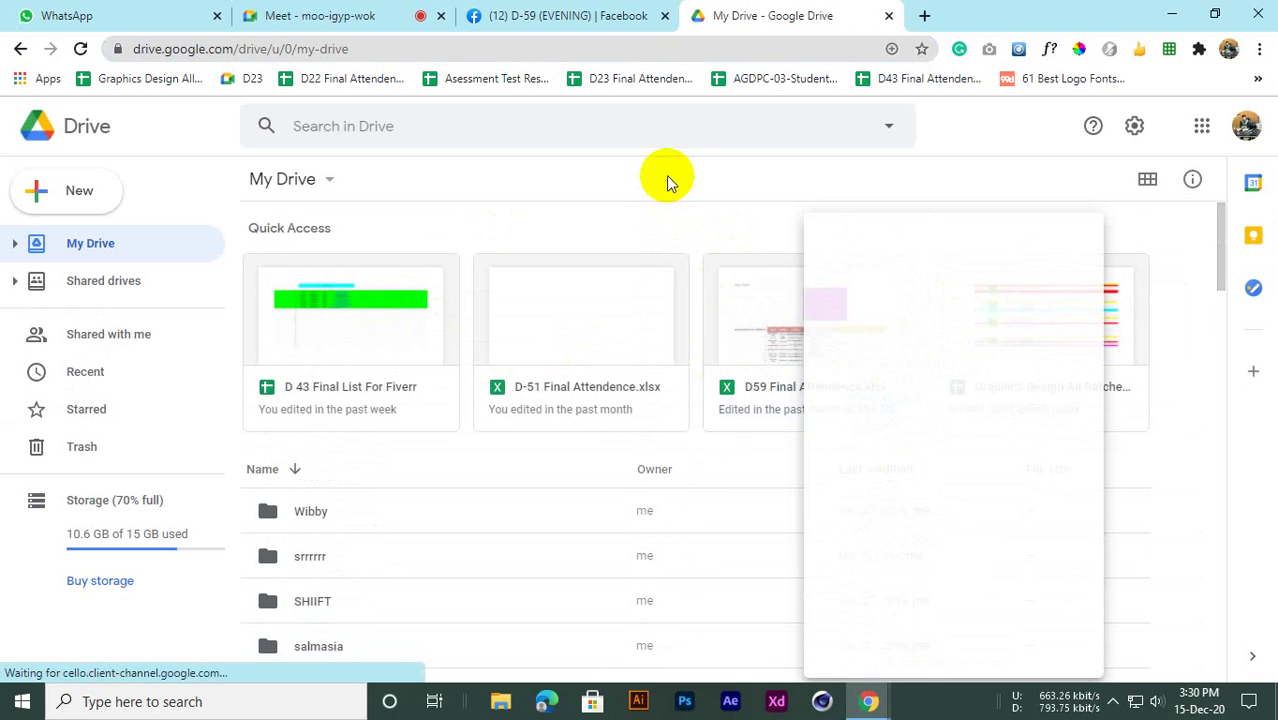
{"action": "right_click", "coordinate": [762, 321]}
{"action": "mouse_move", "coordinate": [1063, 283]}
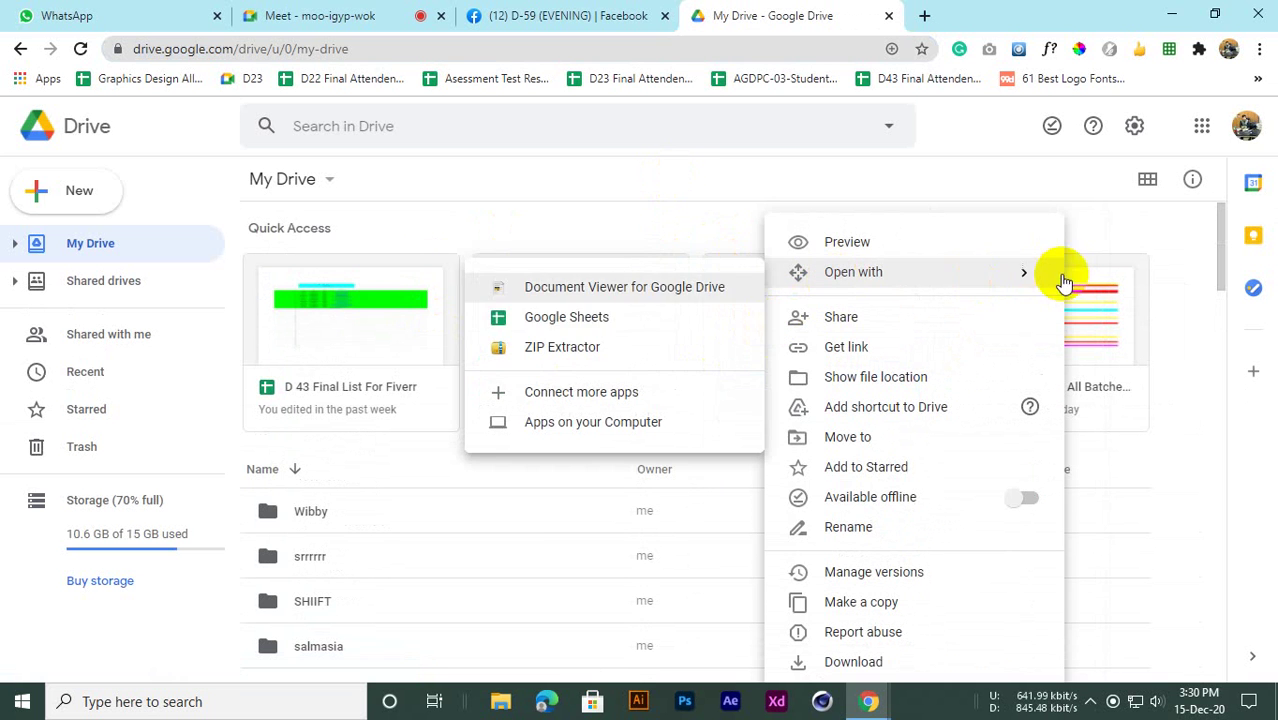
{"action": "left_click", "coordinate": [606, 318]}
{"action": "middle_click", "coordinate": [693, 11]}
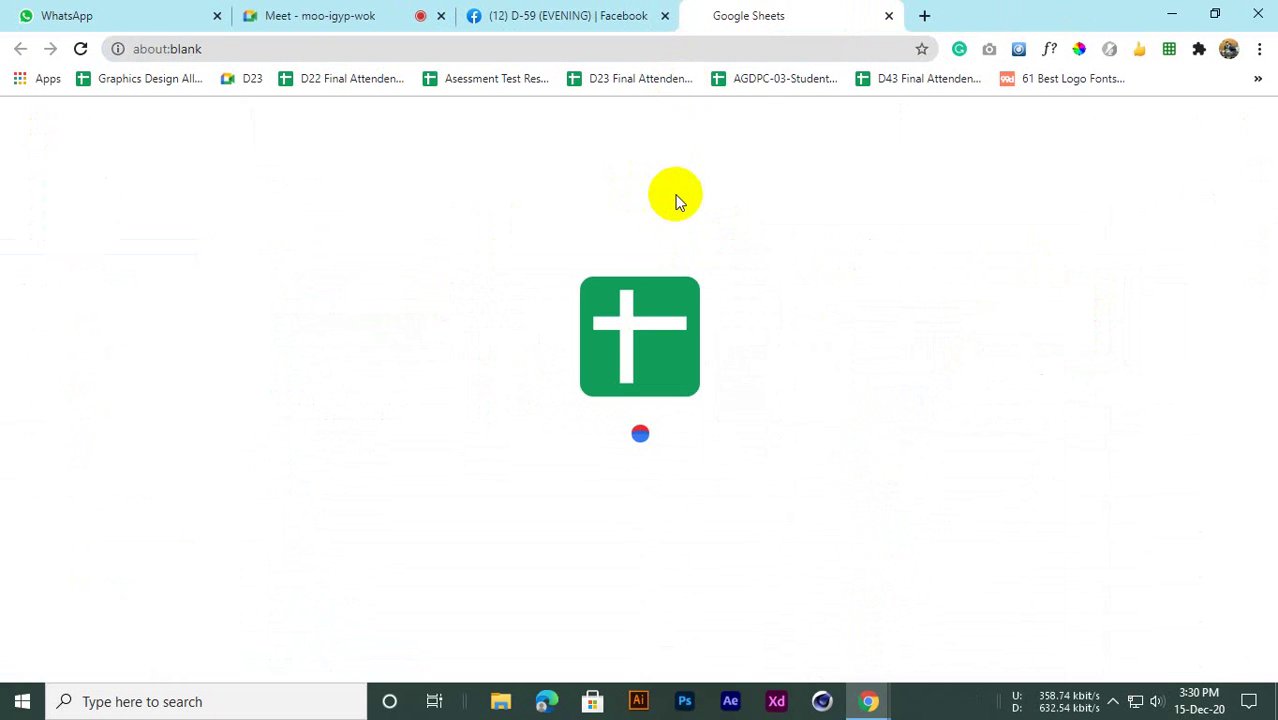
Alternate between the meeting, its chat, and the still-loading spreadsheet tab
{"action": "left_click", "coordinate": [314, 13]}
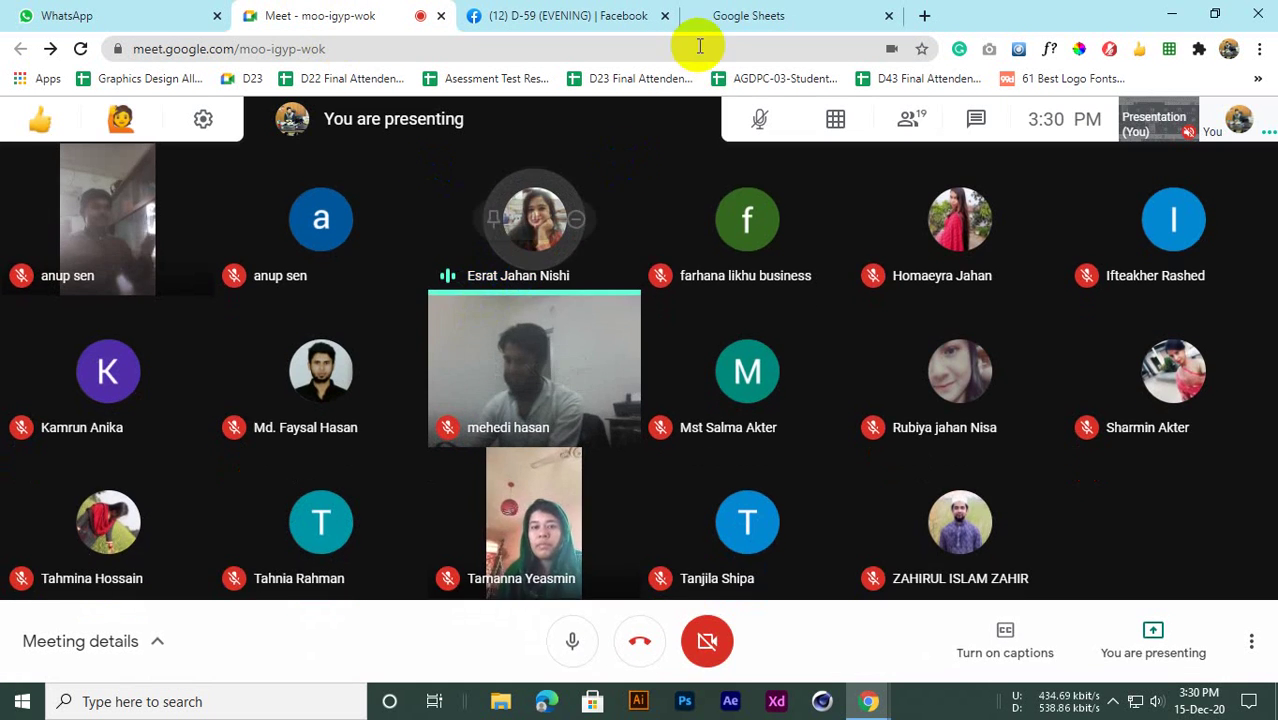
{"action": "left_click", "coordinate": [722, 12]}
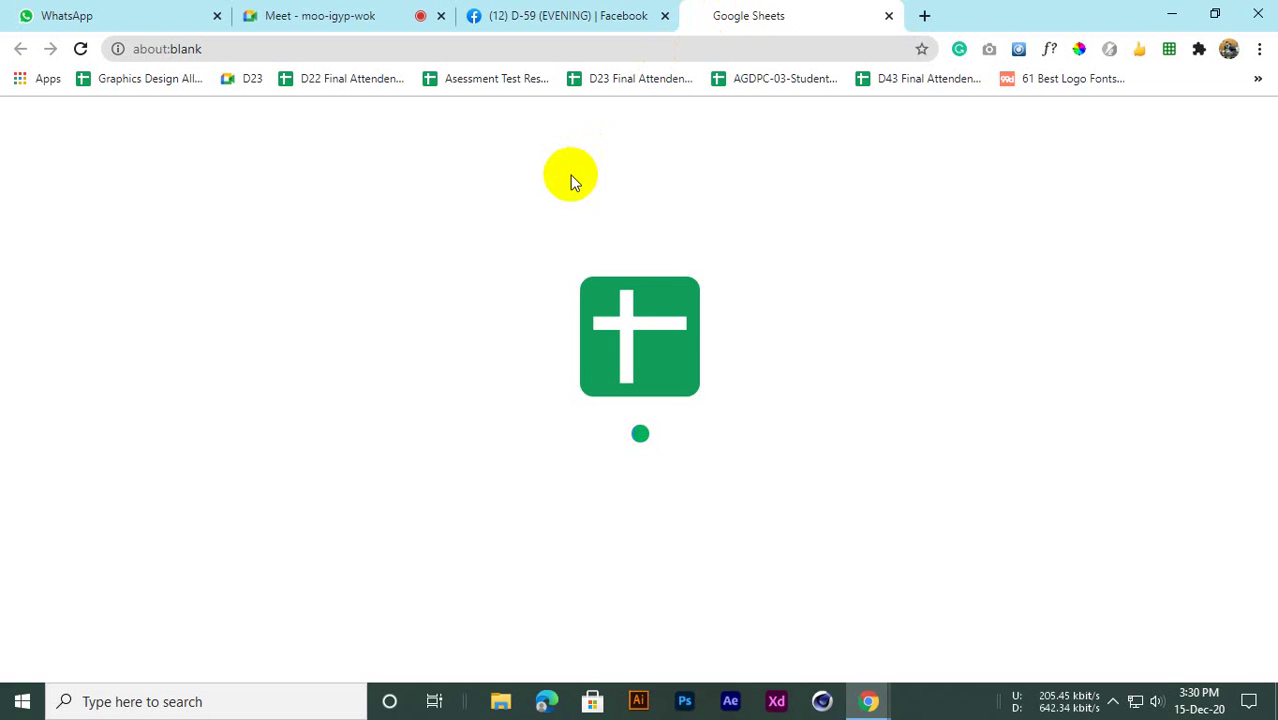
{"action": "left_click", "coordinate": [348, 12]}
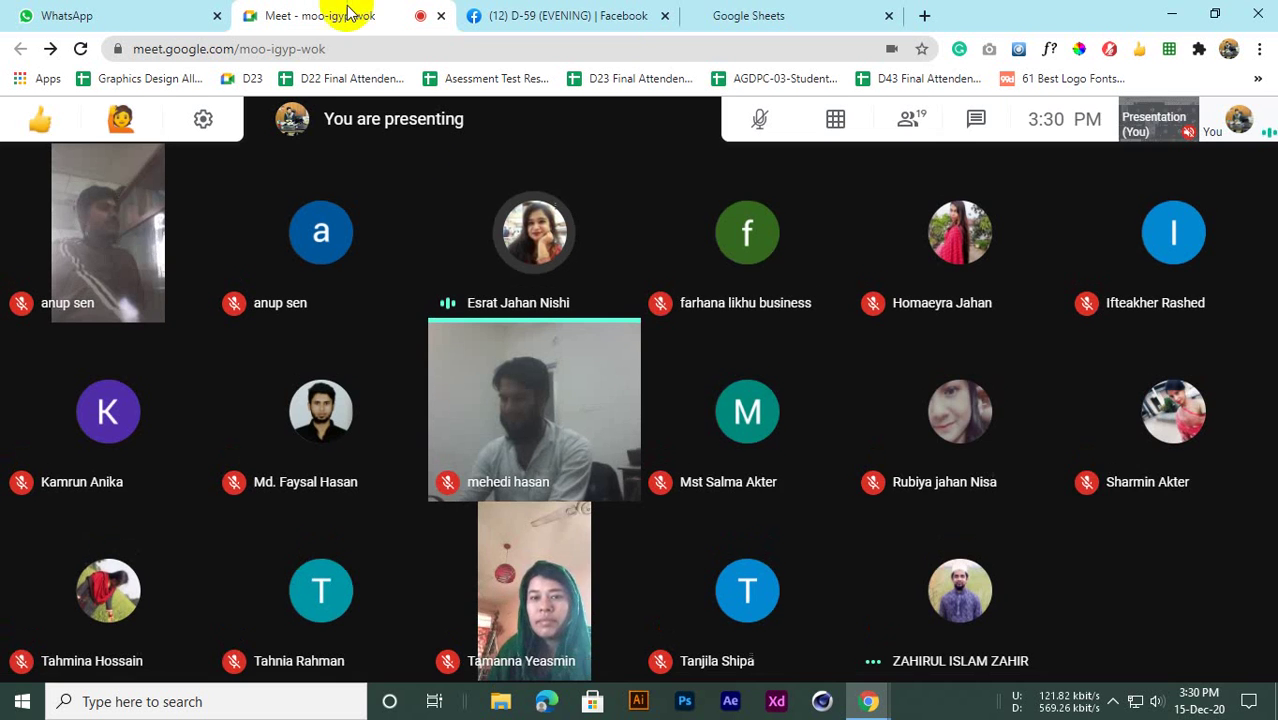
{"action": "left_click", "coordinate": [725, 12]}
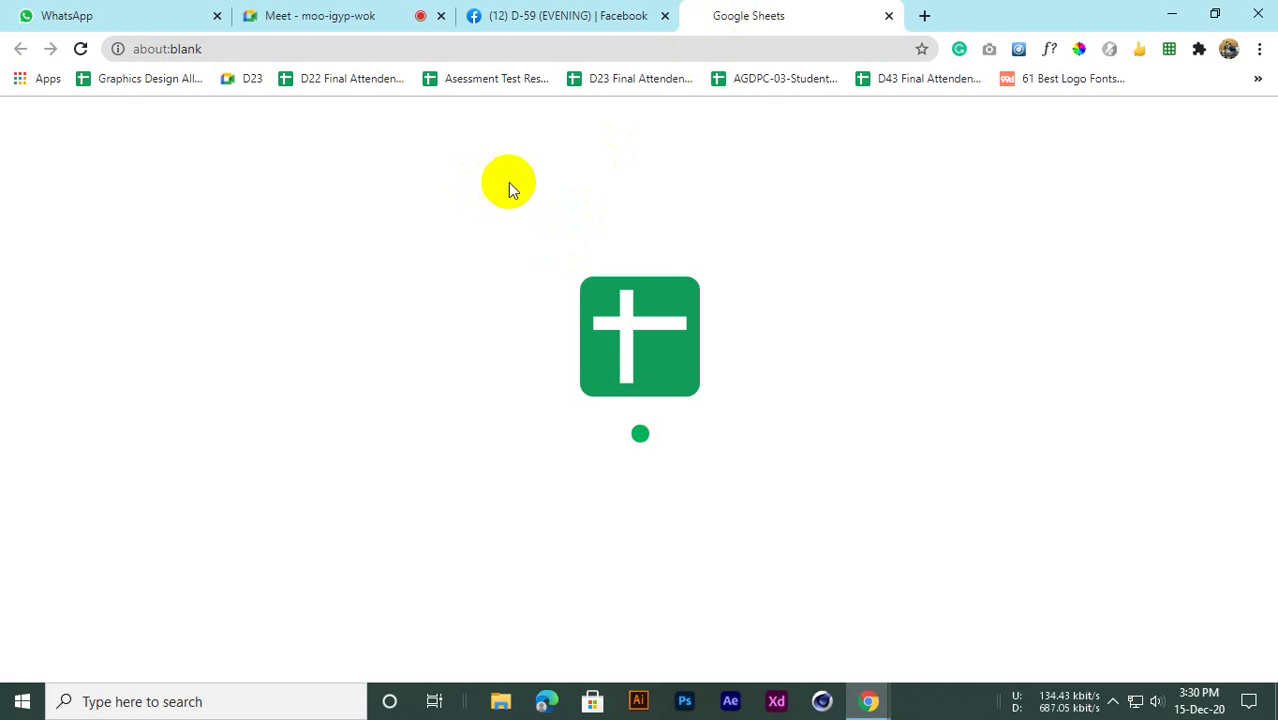
{"action": "left_click", "coordinate": [337, 12]}
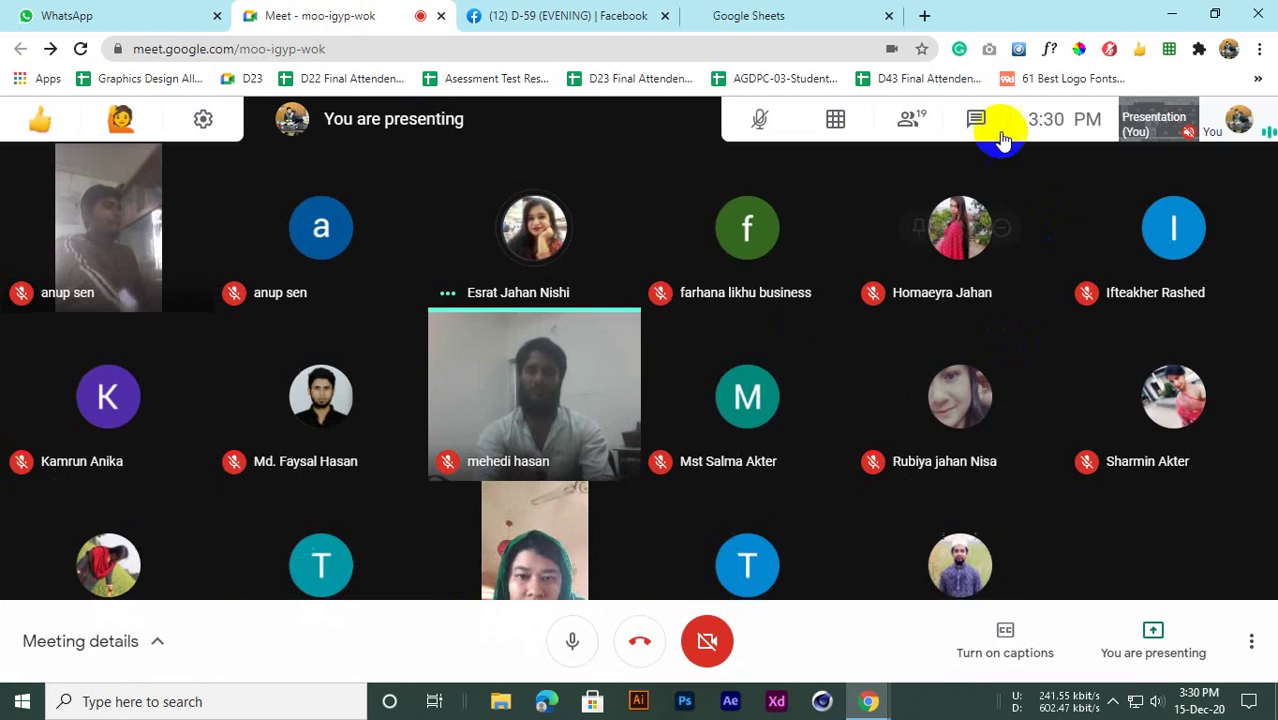
{"action": "left_click", "coordinate": [970, 117]}
{"action": "left_click", "coordinate": [765, 10]}
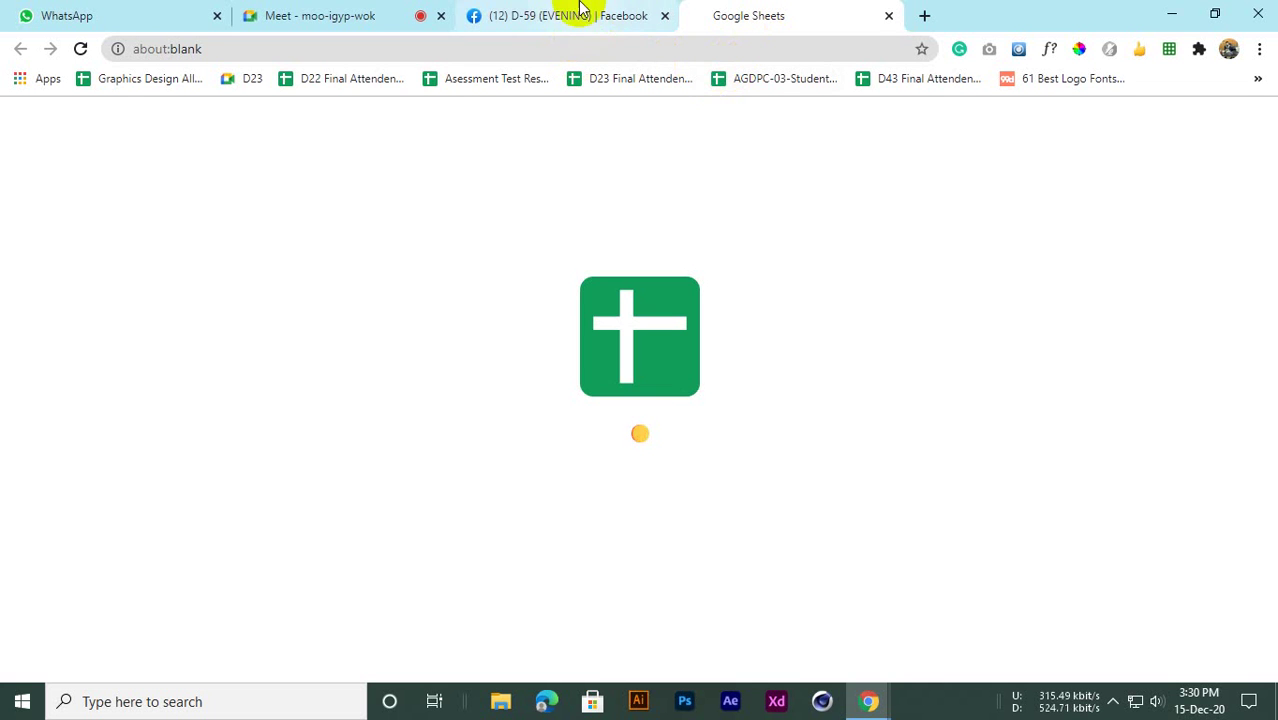
{"action": "left_click", "coordinate": [358, 10]}
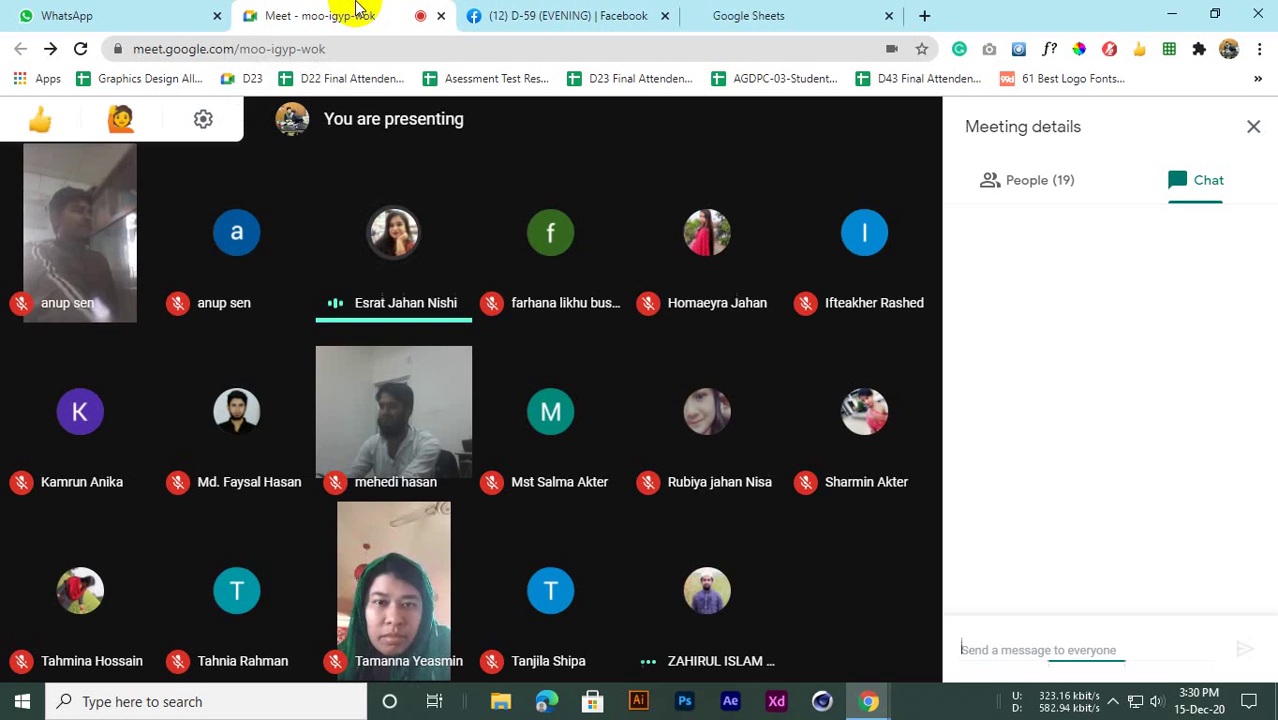
{"action": "left_click", "coordinate": [747, 12]}
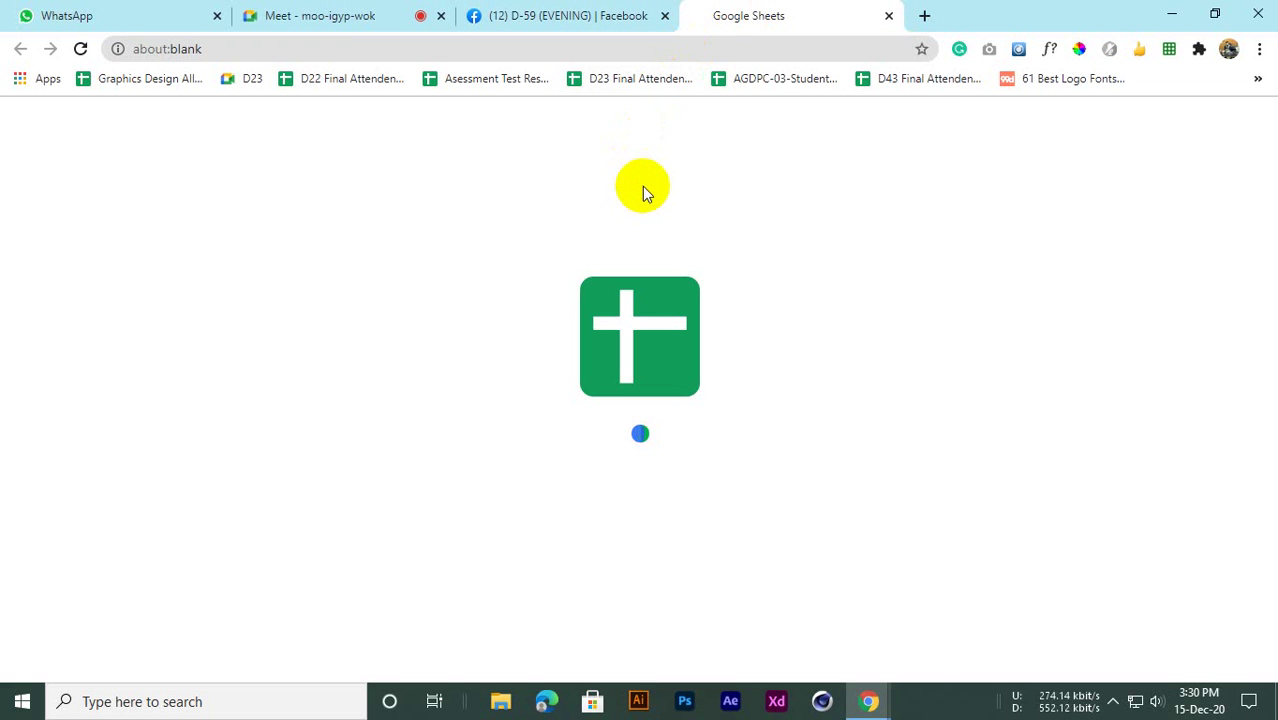
{"action": "left_click", "coordinate": [340, 16]}
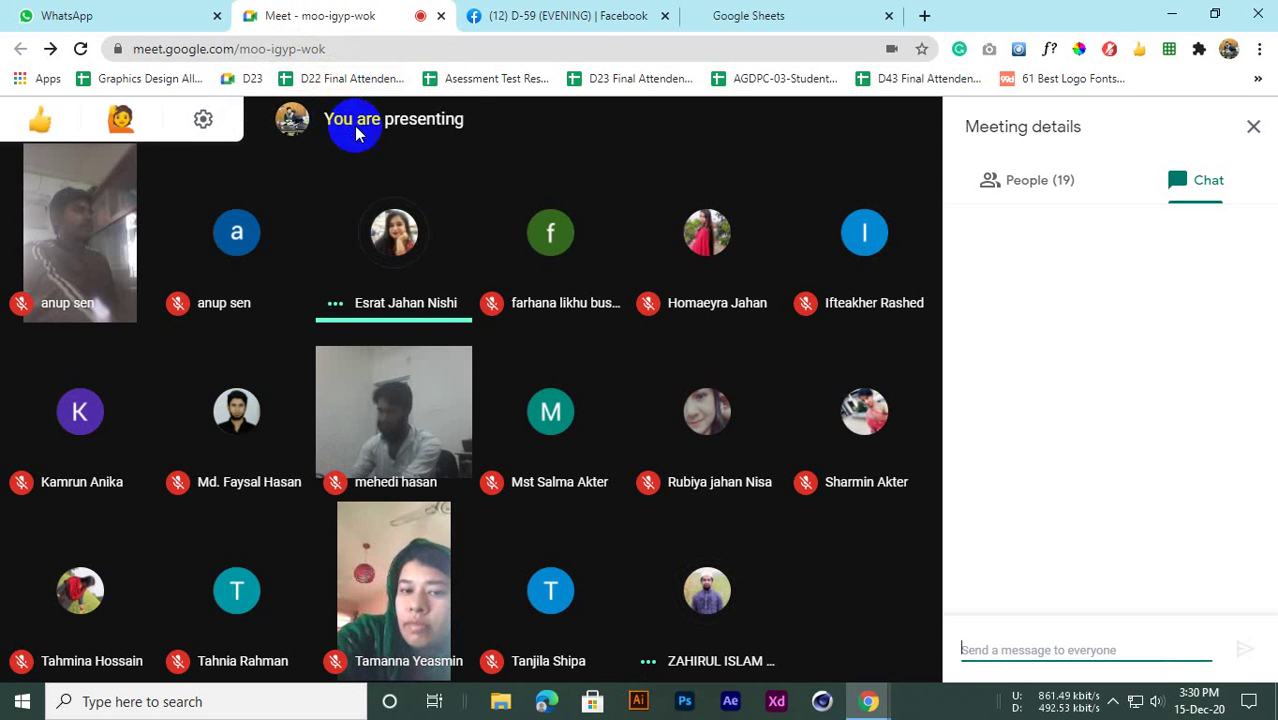
{"action": "left_click", "coordinate": [740, 10]}
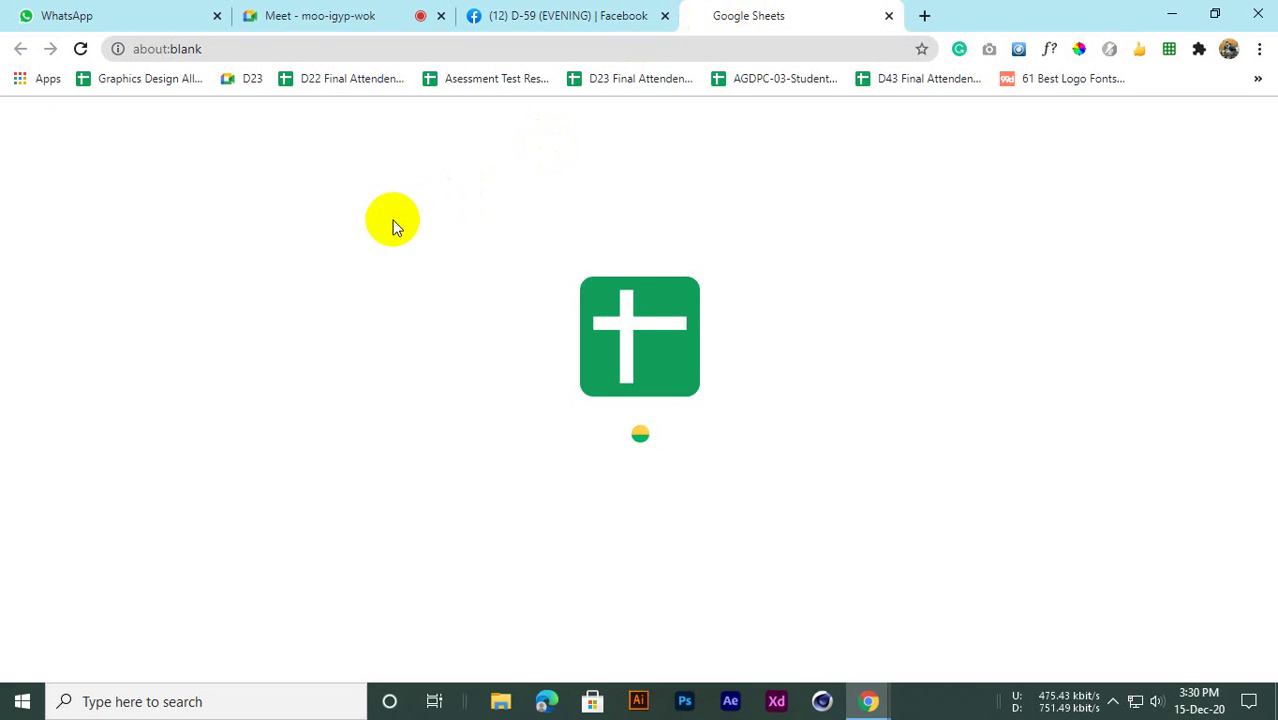
{"action": "left_click", "coordinate": [316, 12]}
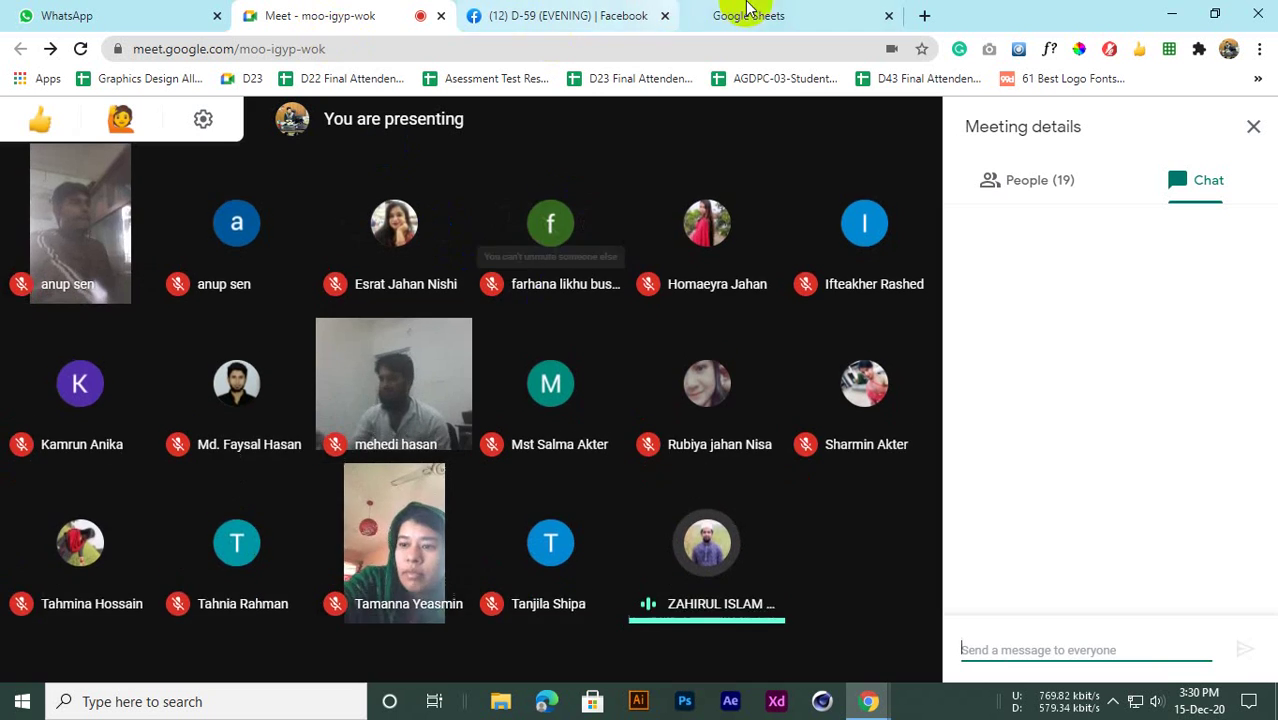
{"action": "left_click", "coordinate": [748, 10]}
{"action": "left_click", "coordinate": [303, 10]}
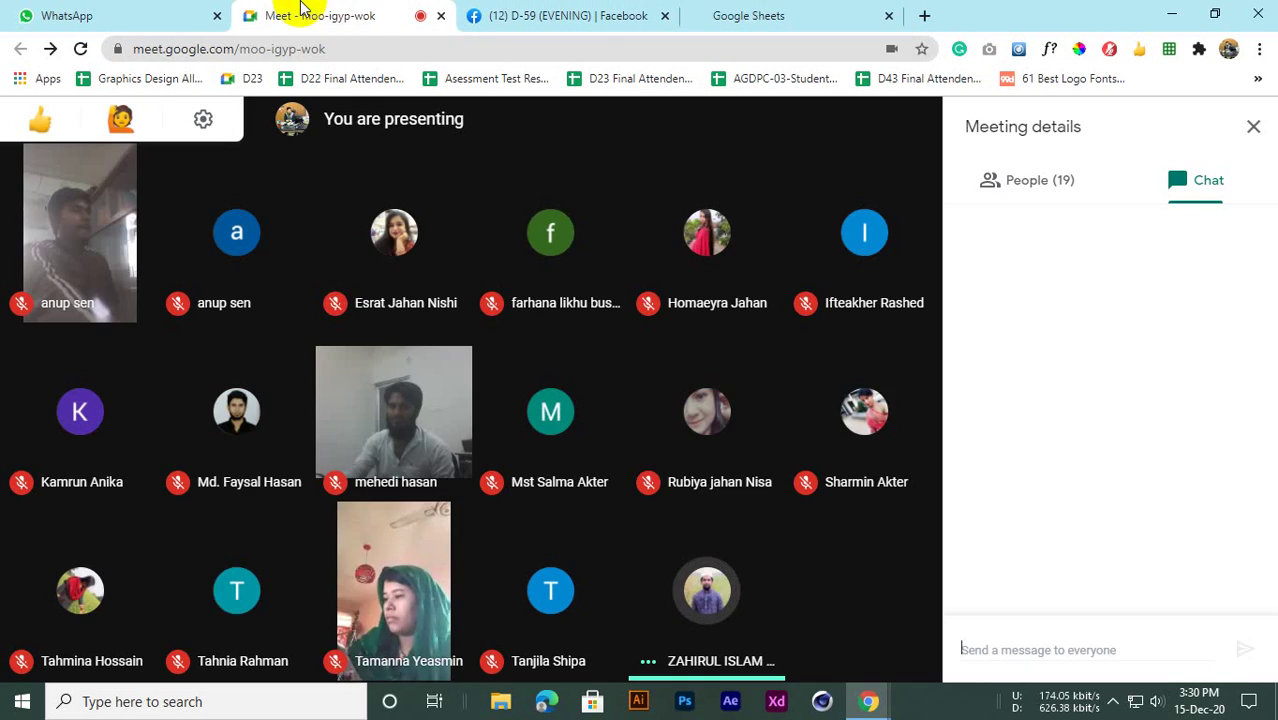
{"action": "left_click", "coordinate": [790, 16]}
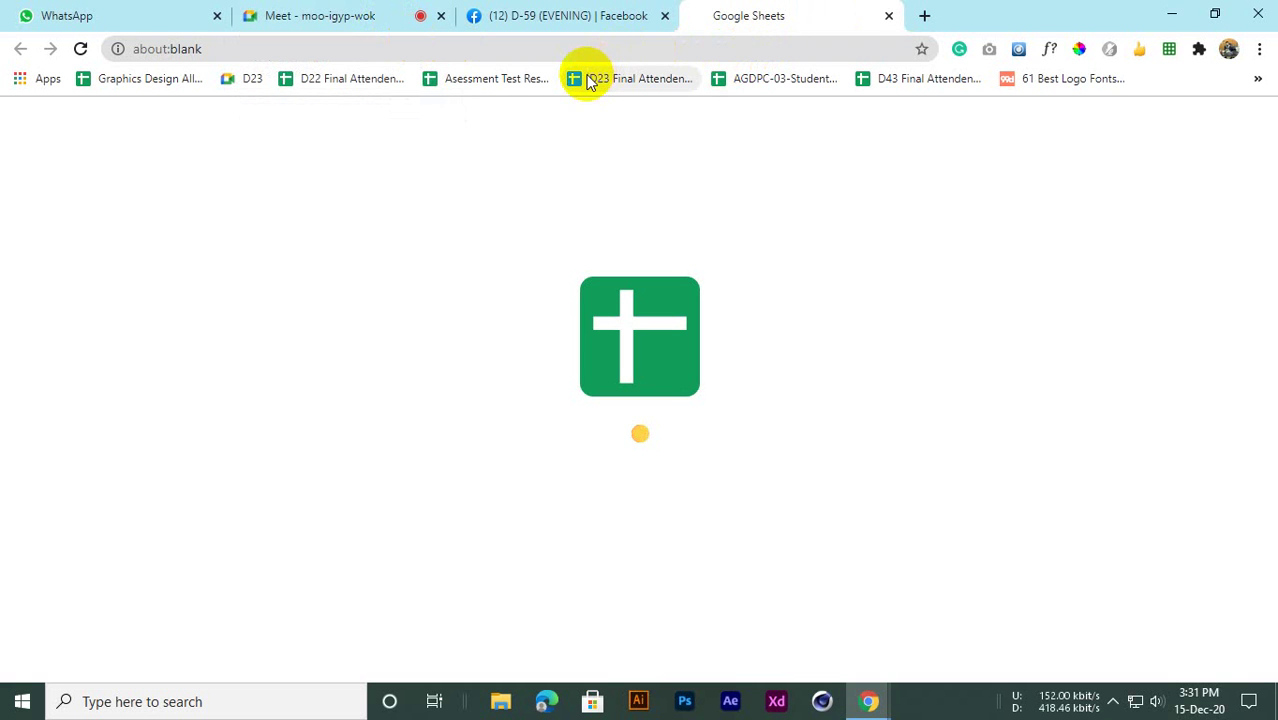
Check the stalled spreadsheet a few more times, then close it with Ctrl+W and open a blank tab
{"action": "left_click", "coordinate": [571, 15]}
{"action": "left_click", "coordinate": [418, 15]}
{"action": "left_click", "coordinate": [588, 10]}
{"action": "left_click", "coordinate": [697, 15]}
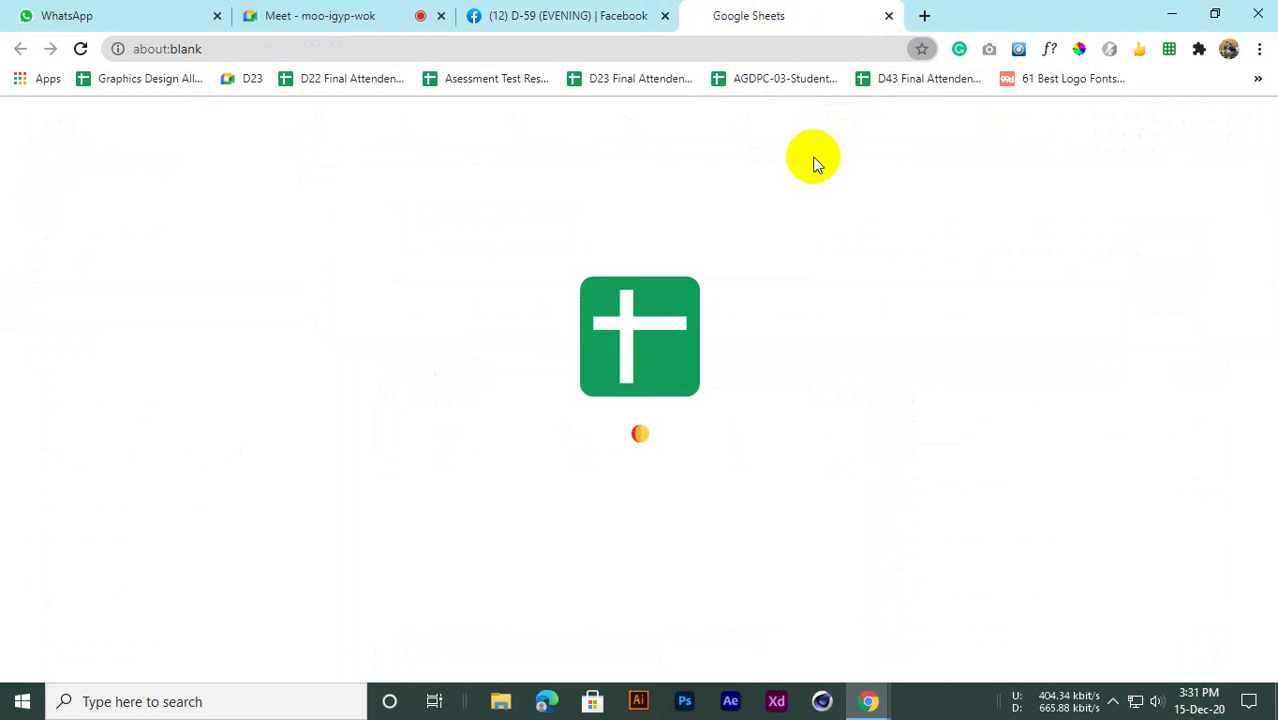
{"action": "left_click", "coordinate": [585, 18]}
{"action": "left_click", "coordinate": [765, 13]}
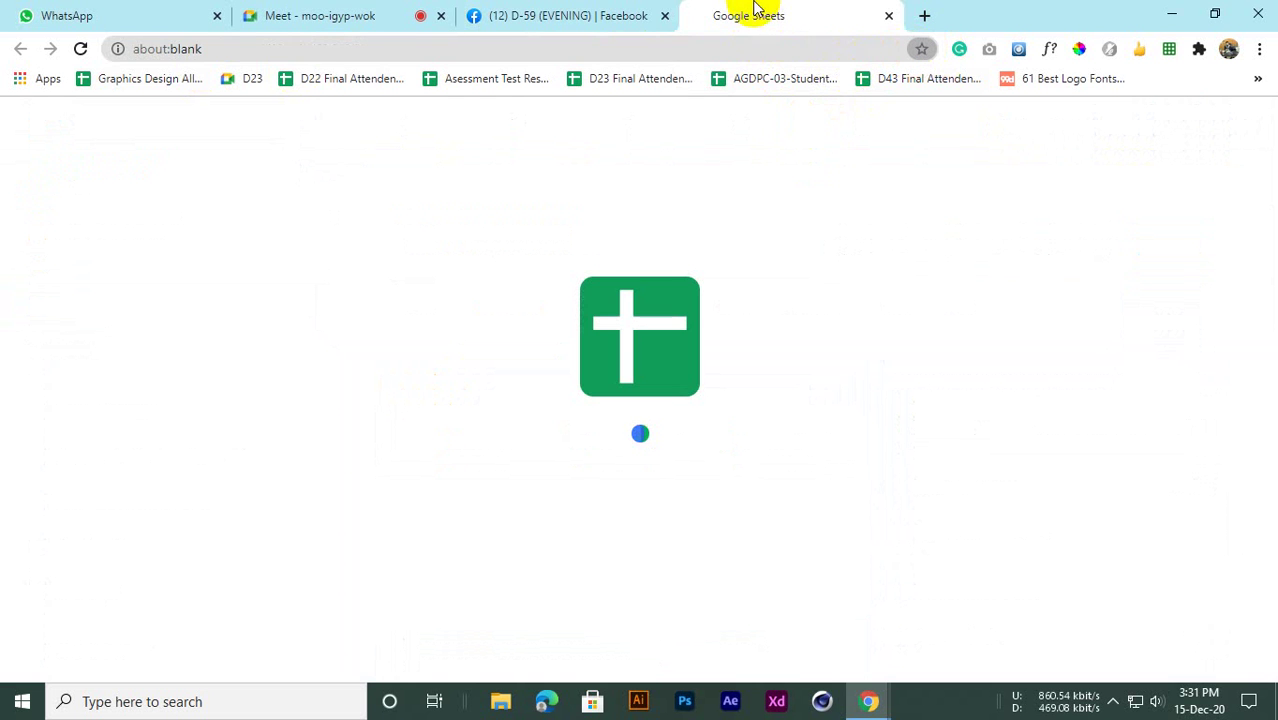
{"action": "left_click", "coordinate": [593, 8]}
{"action": "left_click", "coordinate": [792, 9]}
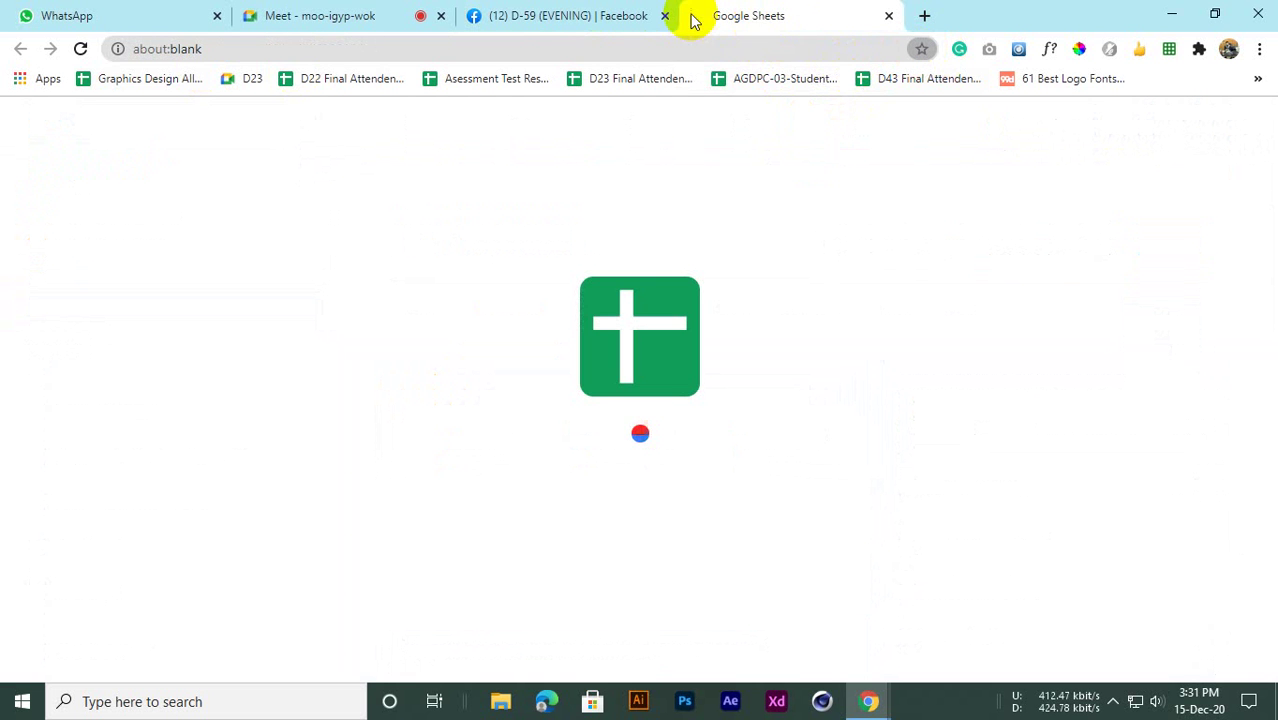
{"action": "key", "text": "ctrl+w"}
{"action": "left_click", "coordinate": [721, 18]}
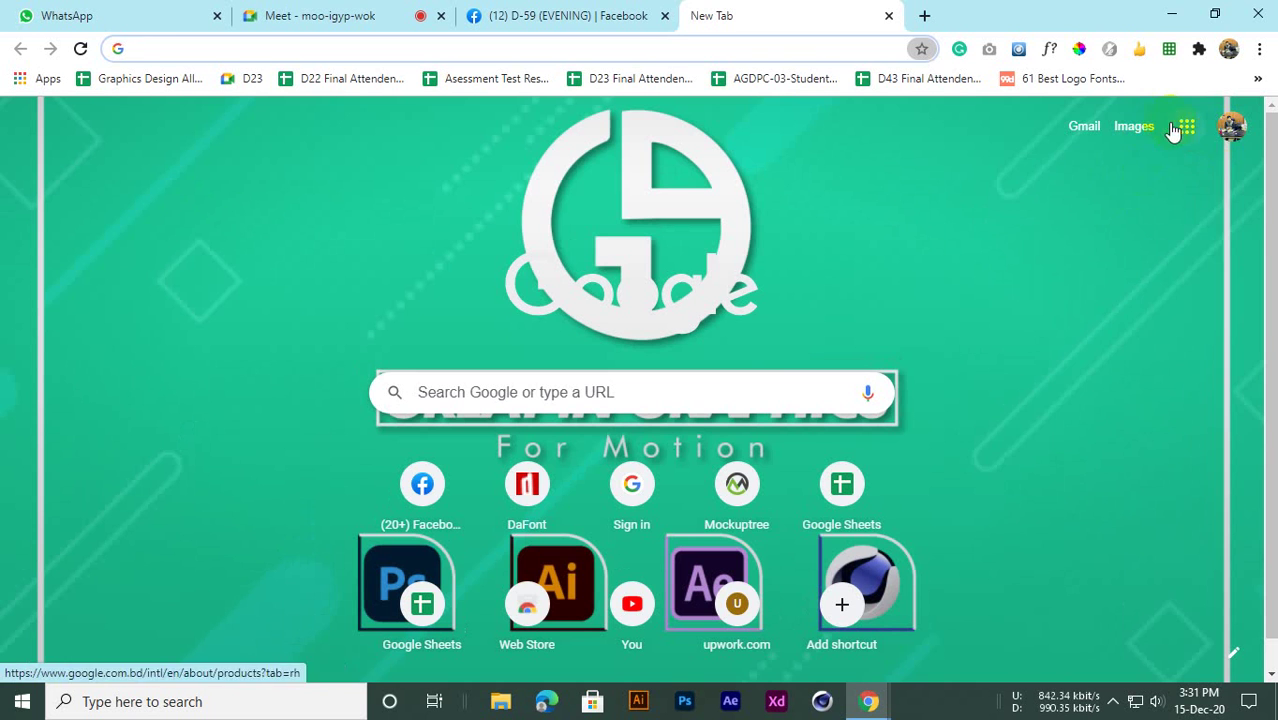
Reopen D59 Final Attendence in Google Sheets from Drive, close My Drive, and return to Meet
{"action": "left_click", "coordinate": [1178, 130]}
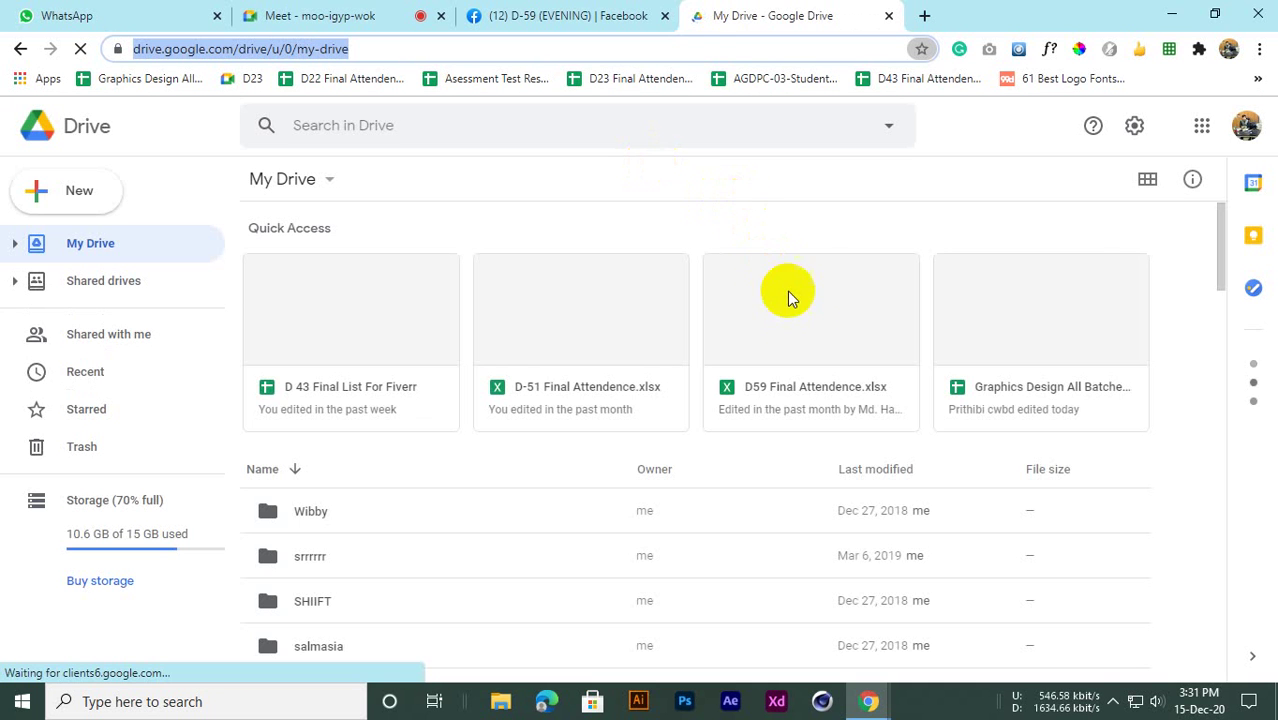
{"action": "right_click", "coordinate": [797, 322]}
{"action": "left_click", "coordinate": [801, 196]}
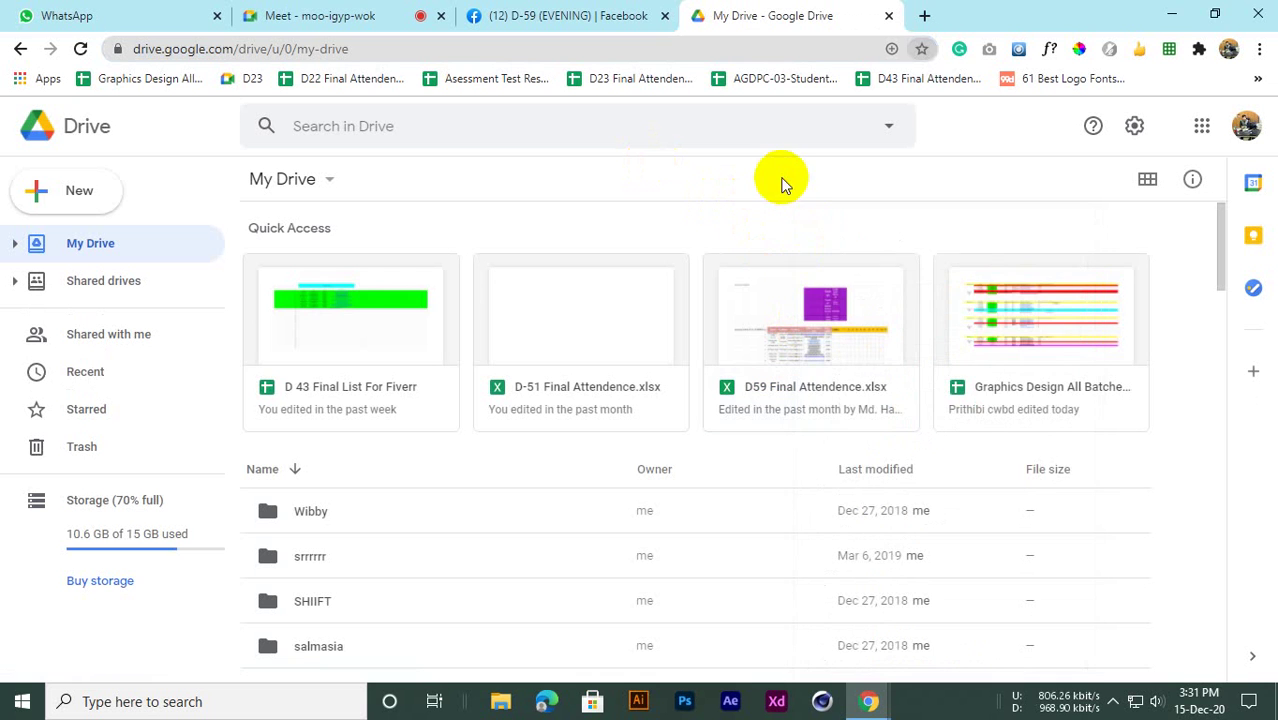
{"action": "right_click", "coordinate": [782, 296]}
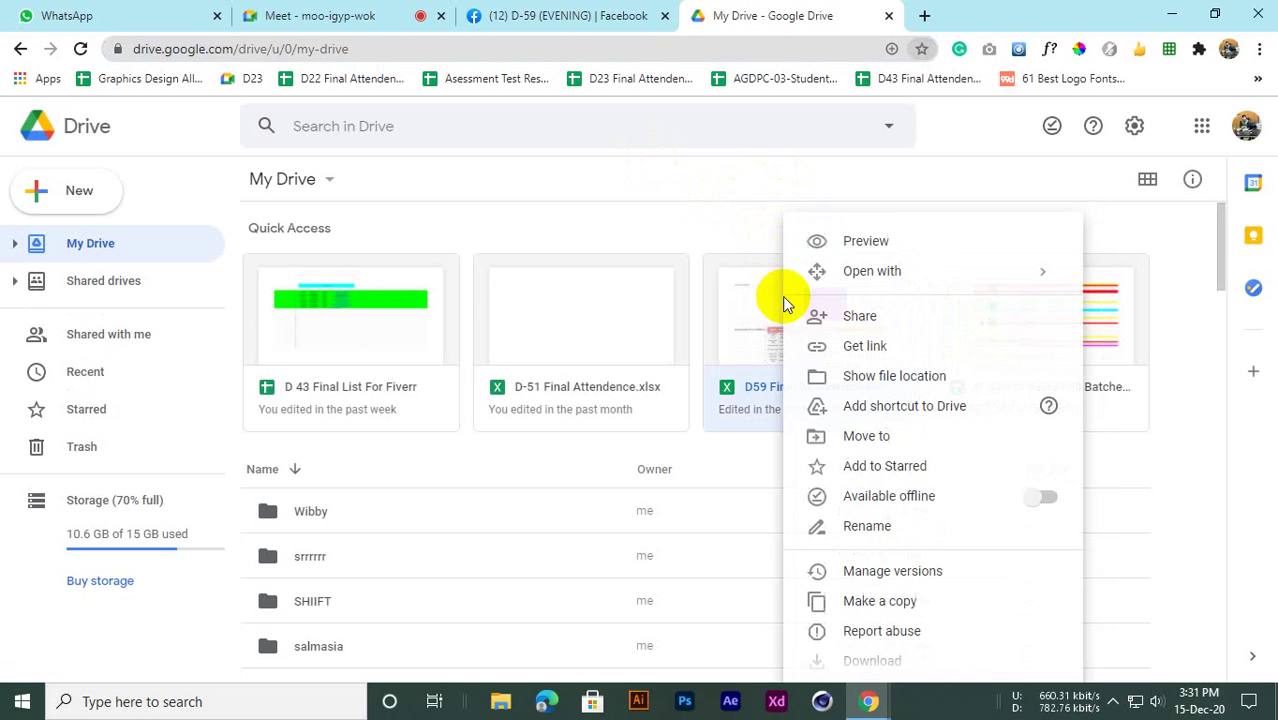
{"action": "mouse_move", "coordinate": [882, 276]}
{"action": "left_click", "coordinate": [610, 319]}
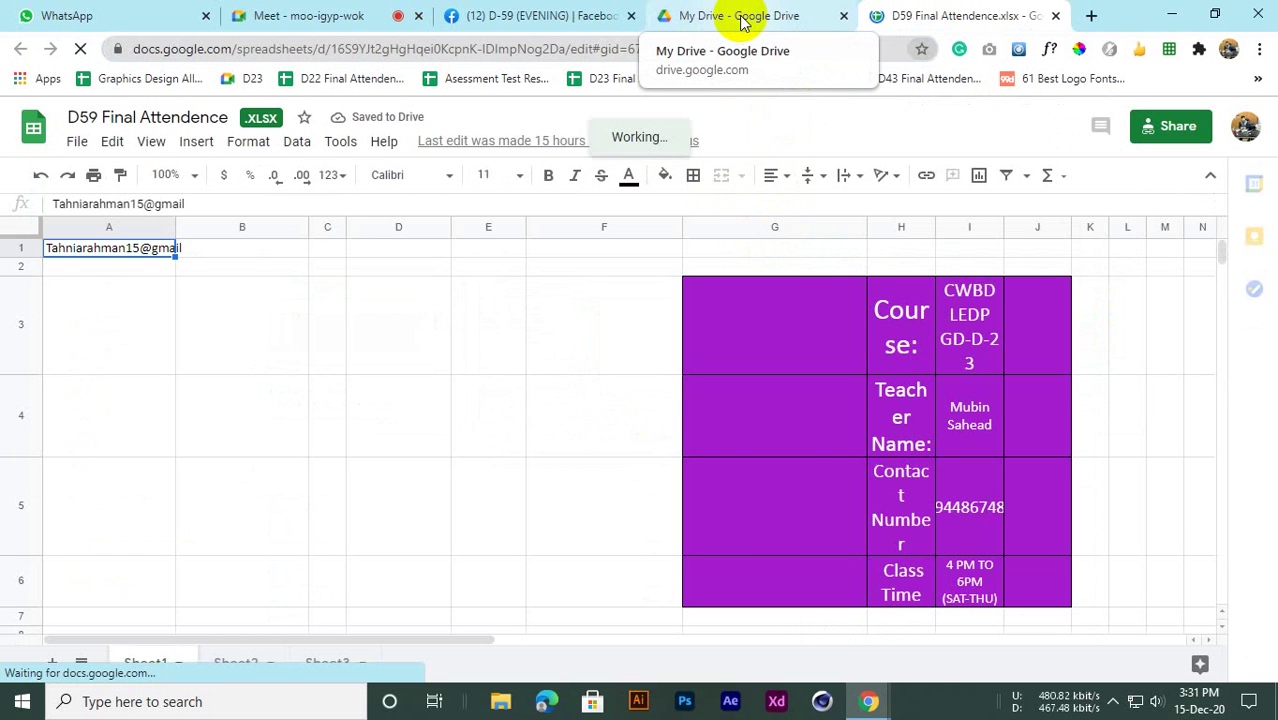
{"action": "left_click", "coordinate": [843, 16]}
{"action": "left_click", "coordinate": [310, 16]}
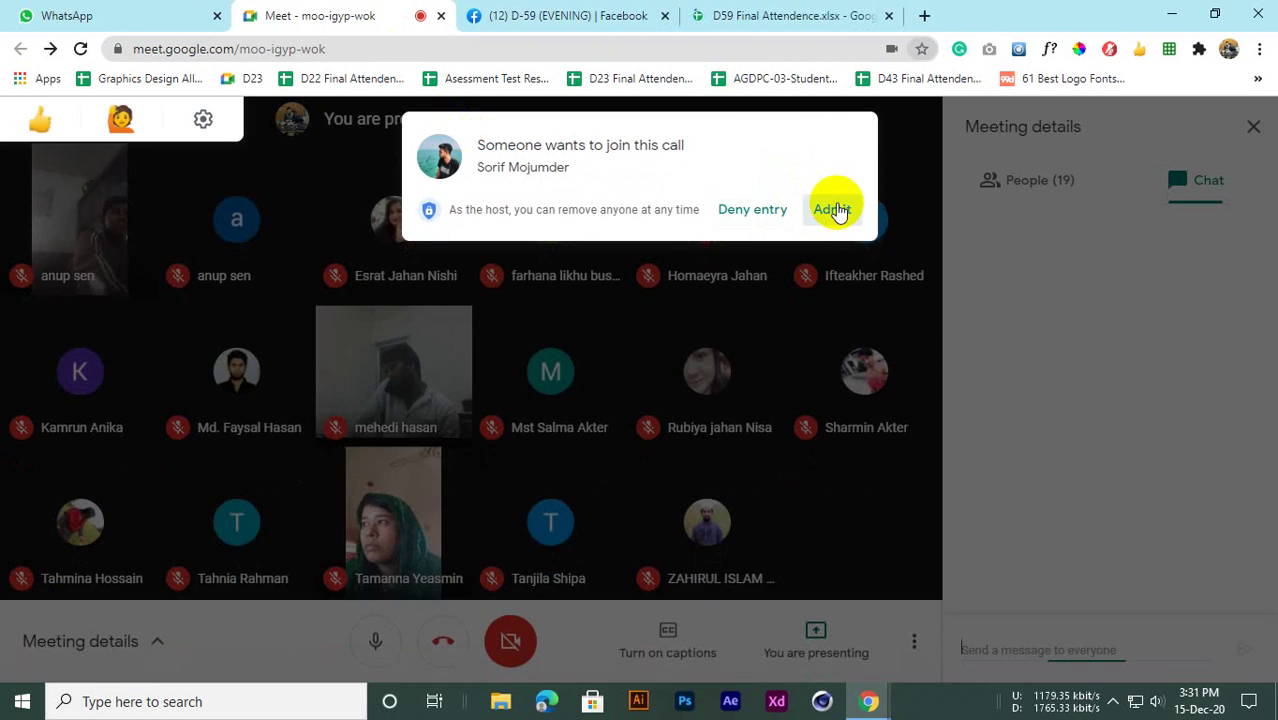
Admit the waiting person, then return to the D59 sheet and scroll through the student list
{"action": "left_click", "coordinate": [833, 209]}
{"action": "left_click", "coordinate": [764, 15]}
{"action": "scroll", "coordinate": [790, 378], "scroll_direction": "down", "scroll_amount": 5}
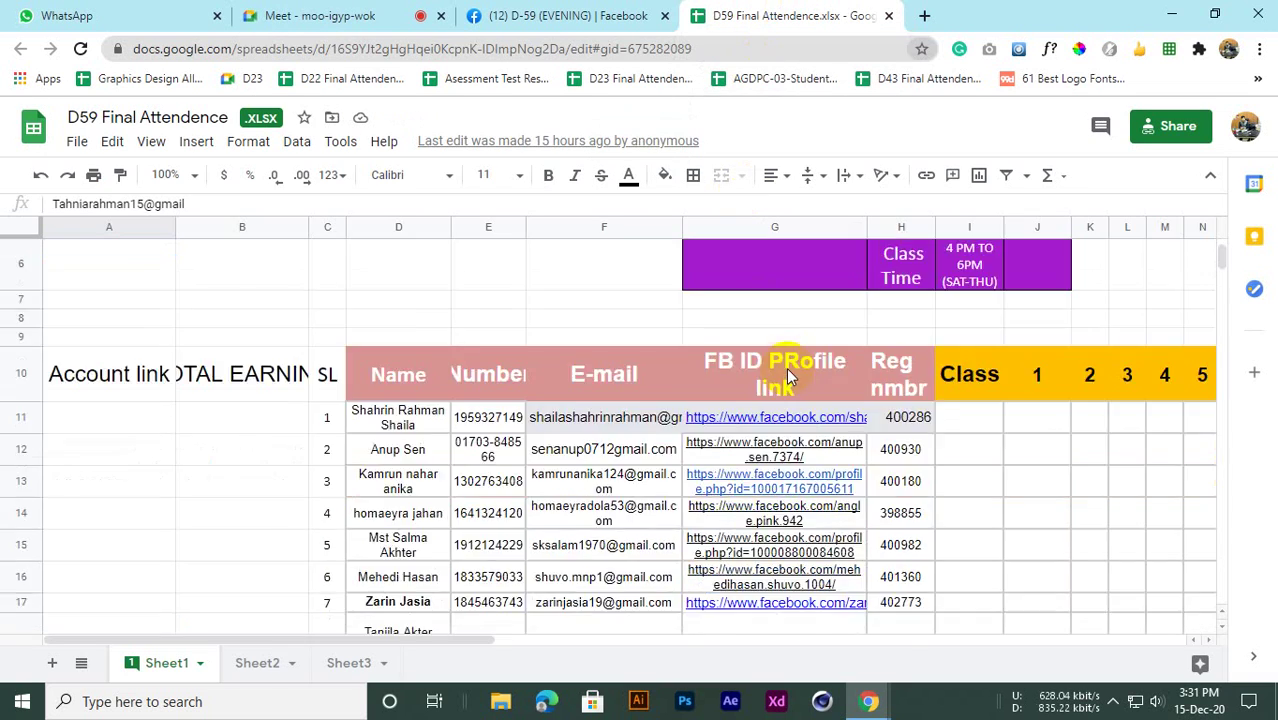
{"action": "scroll", "coordinate": [790, 378], "scroll_direction": "down", "scroll_amount": 3}
{"action": "scroll", "coordinate": [850, 380], "scroll_direction": "up", "scroll_amount": 3}
{"action": "scroll", "coordinate": [508, 448], "scroll_direction": "down", "scroll_amount": 8}
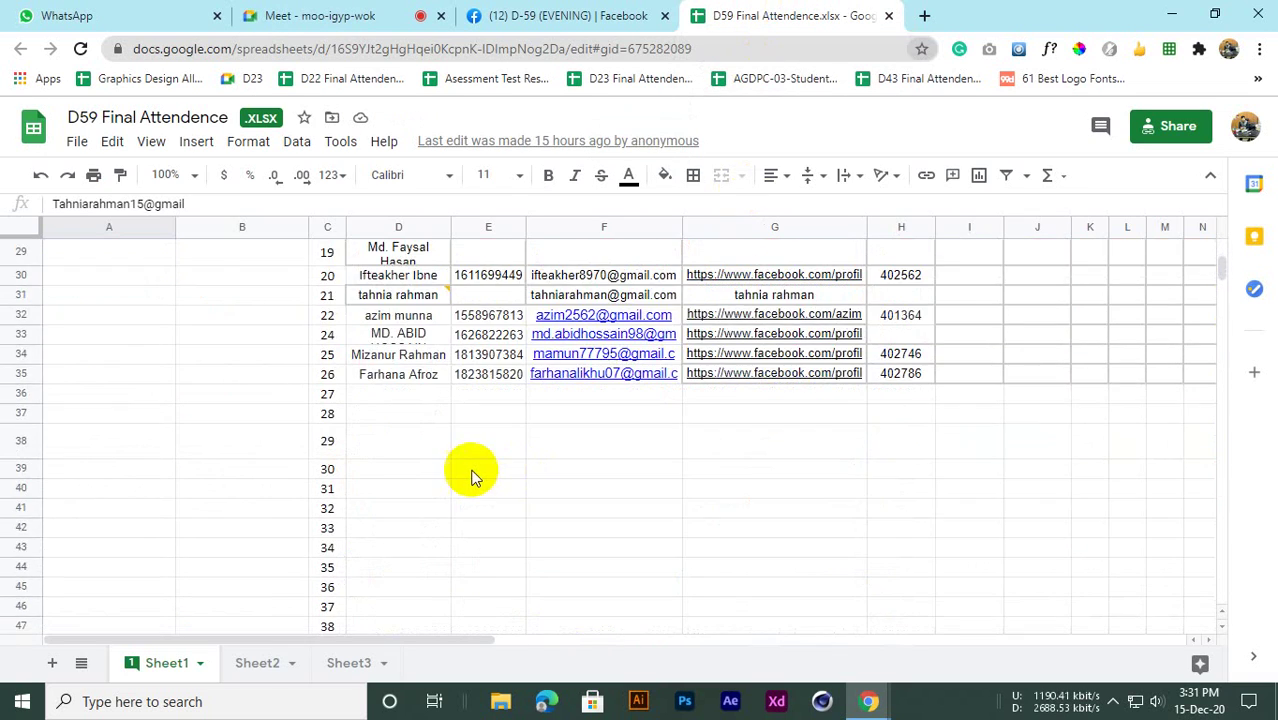
{"action": "scroll", "coordinate": [470, 472], "scroll_direction": "up", "scroll_amount": 7}
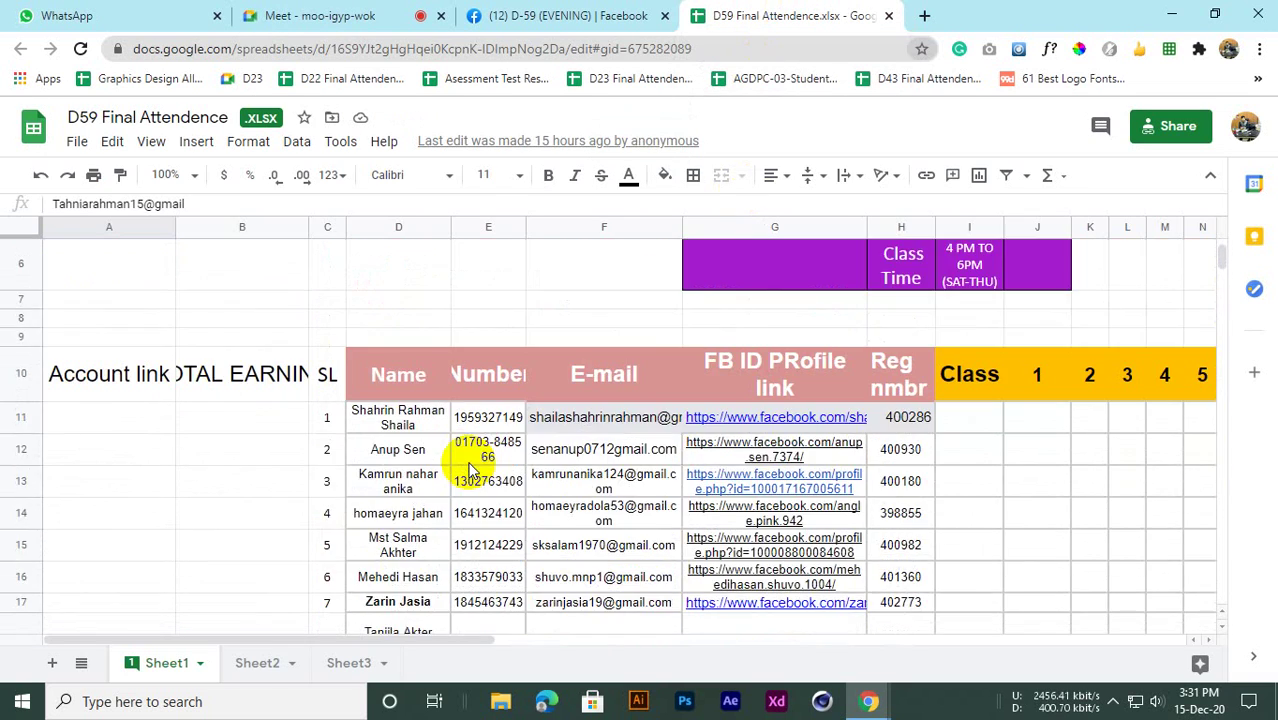
{"action": "scroll", "coordinate": [472, 468], "scroll_direction": "down", "scroll_amount": 5}
{"action": "scroll", "coordinate": [480, 462], "scroll_direction": "up", "scroll_amount": 7}
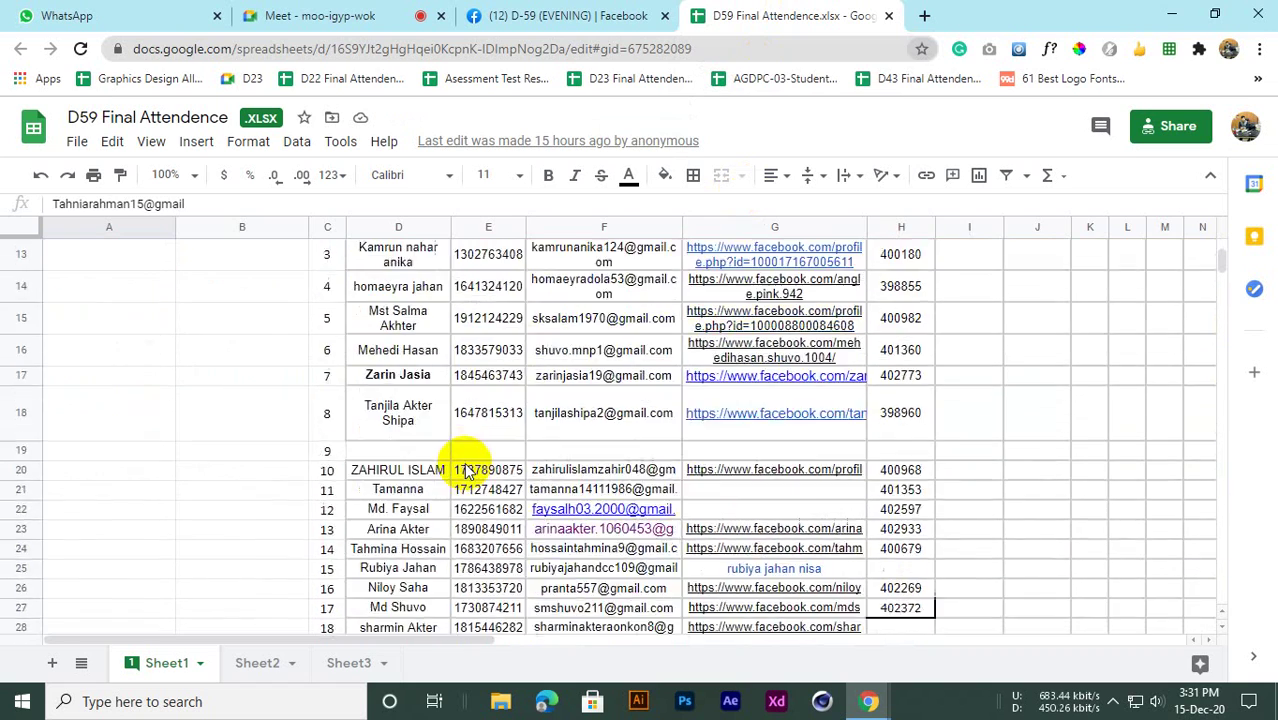
{"action": "scroll", "coordinate": [463, 470], "scroll_direction": "down", "scroll_amount": 5}
{"action": "scroll", "coordinate": [463, 470], "scroll_direction": "up", "scroll_amount": 3}
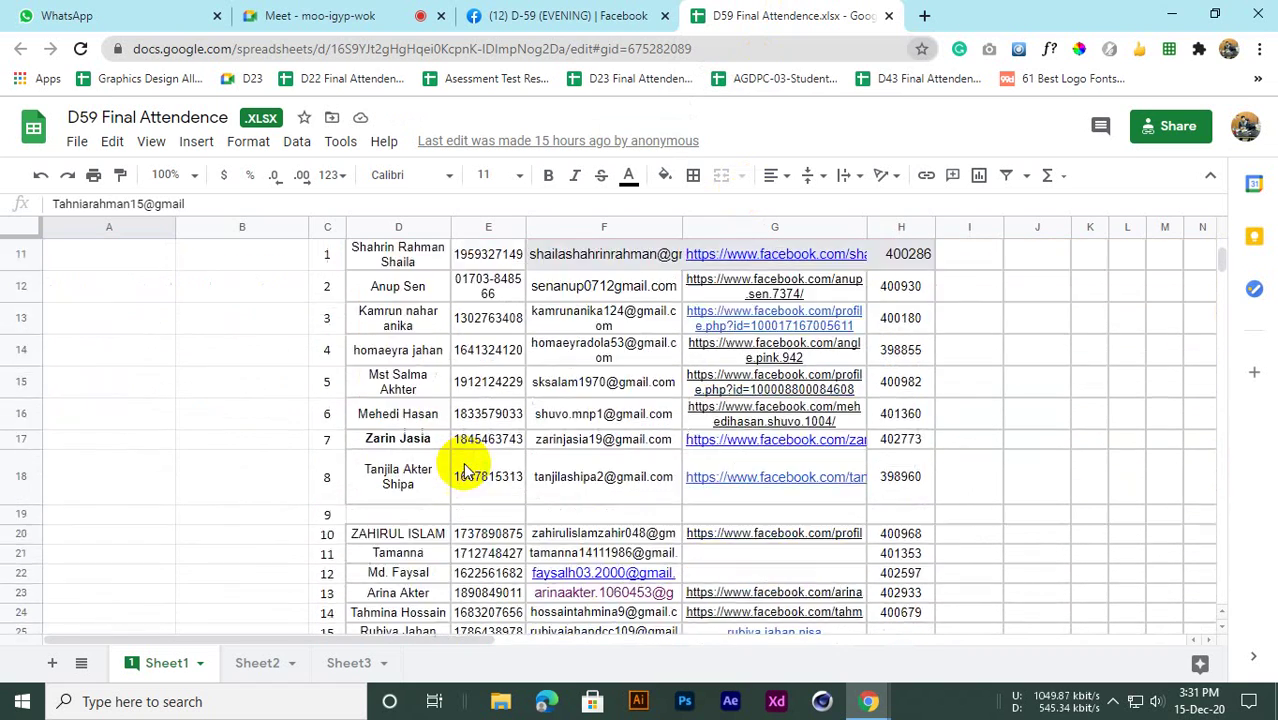
{"action": "scroll", "coordinate": [463, 470], "scroll_direction": "down", "scroll_amount": 3}
{"action": "scroll", "coordinate": [467, 470], "scroll_direction": "up", "scroll_amount": 2}
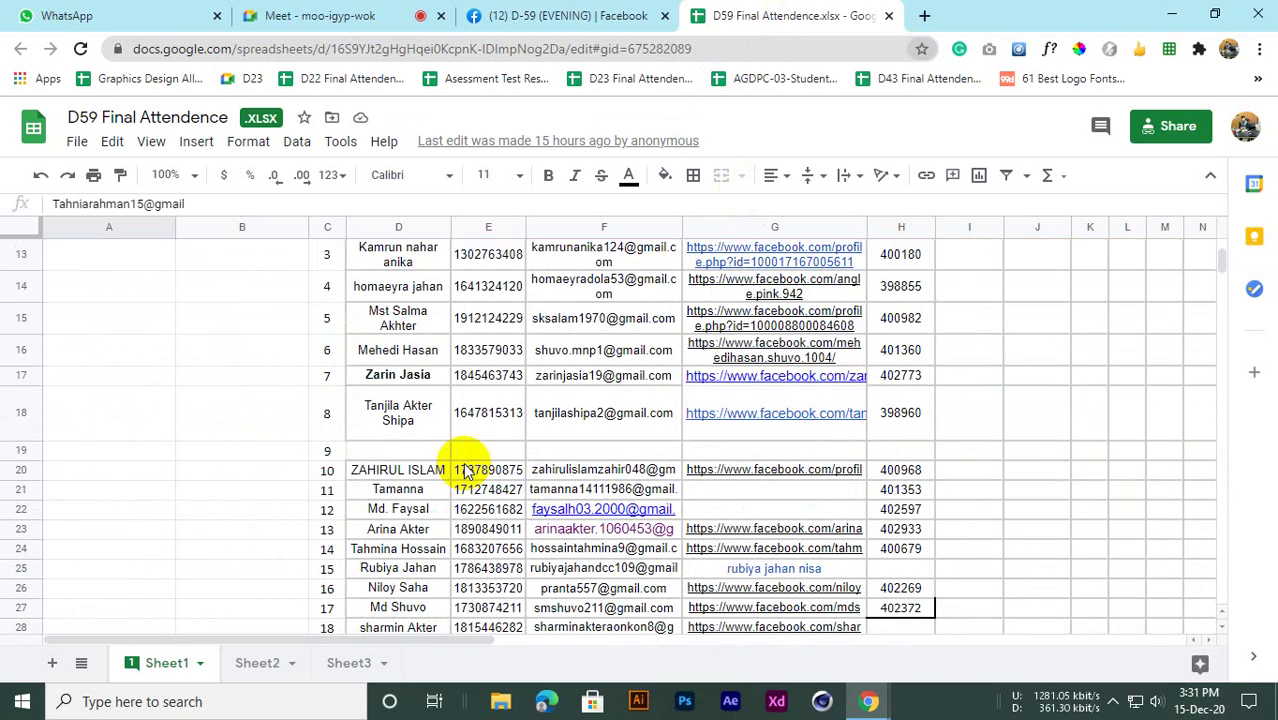
Delete the empty row 19 from the student list using Edit > Delete row
{"action": "left_click", "coordinate": [20, 452]}
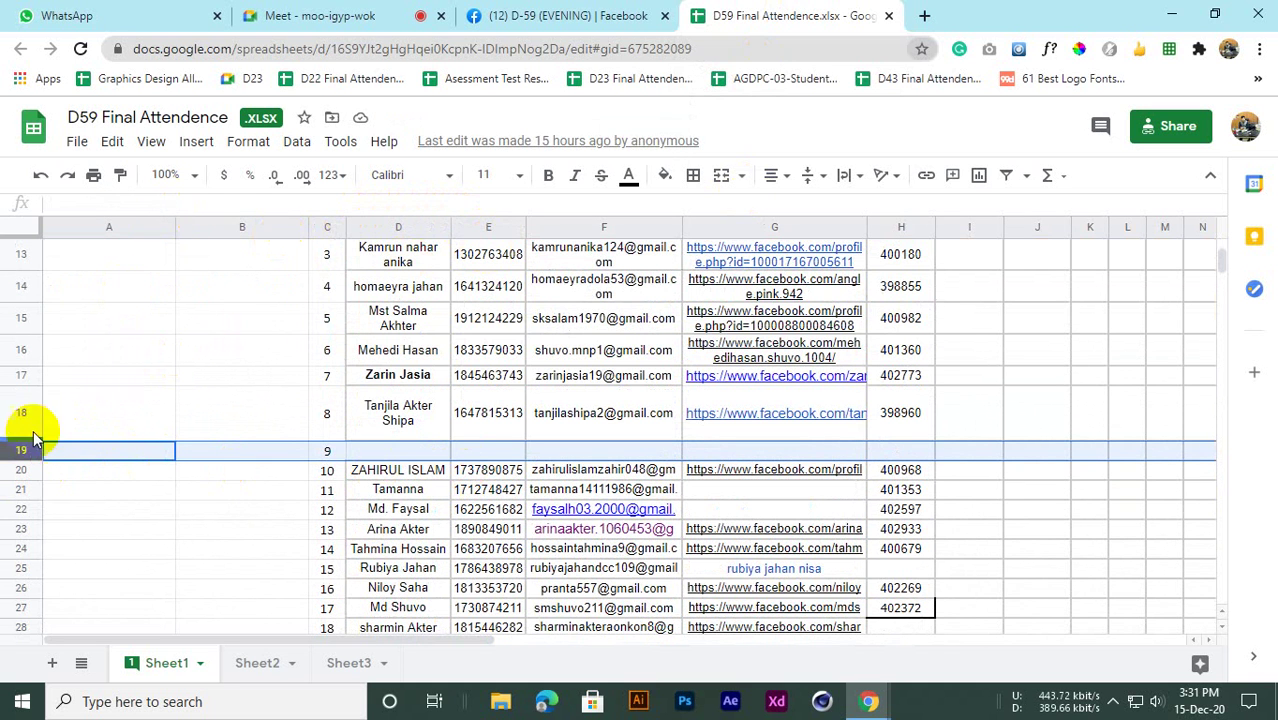
{"action": "left_click", "coordinate": [114, 145]}
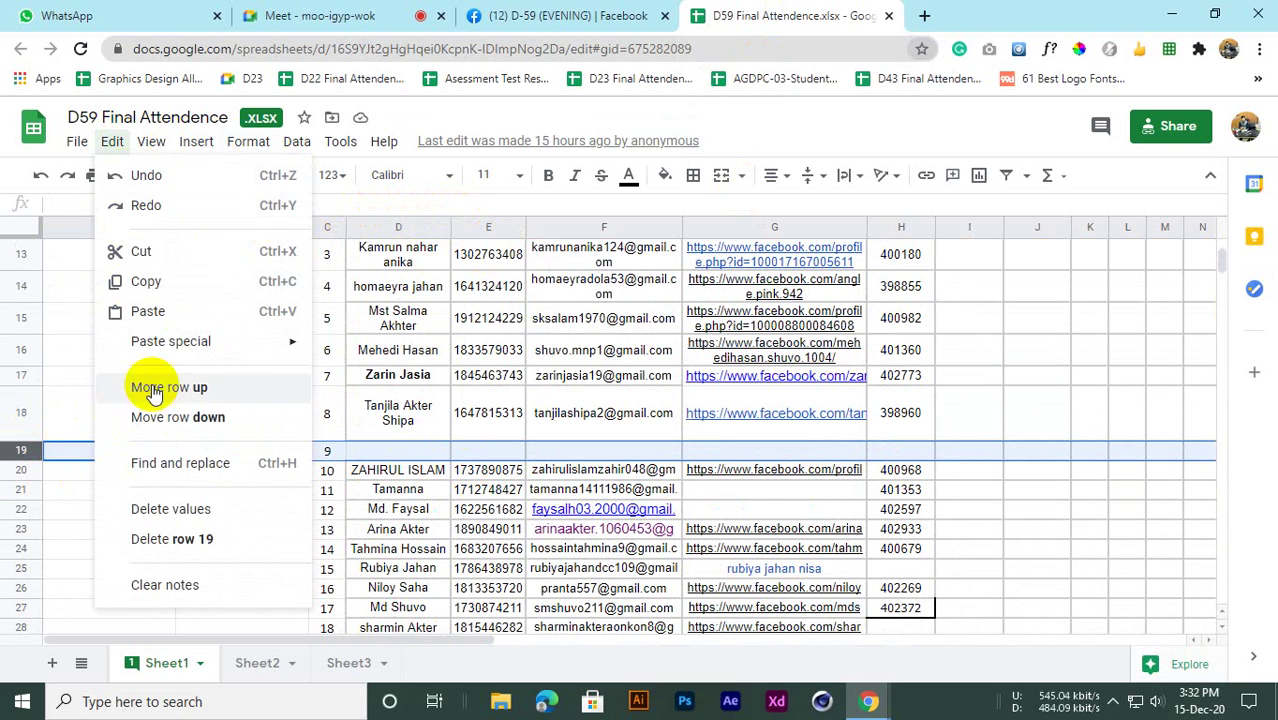
{"action": "left_click", "coordinate": [160, 538]}
{"action": "scroll", "coordinate": [442, 412], "scroll_direction": "up", "scroll_amount": 5}
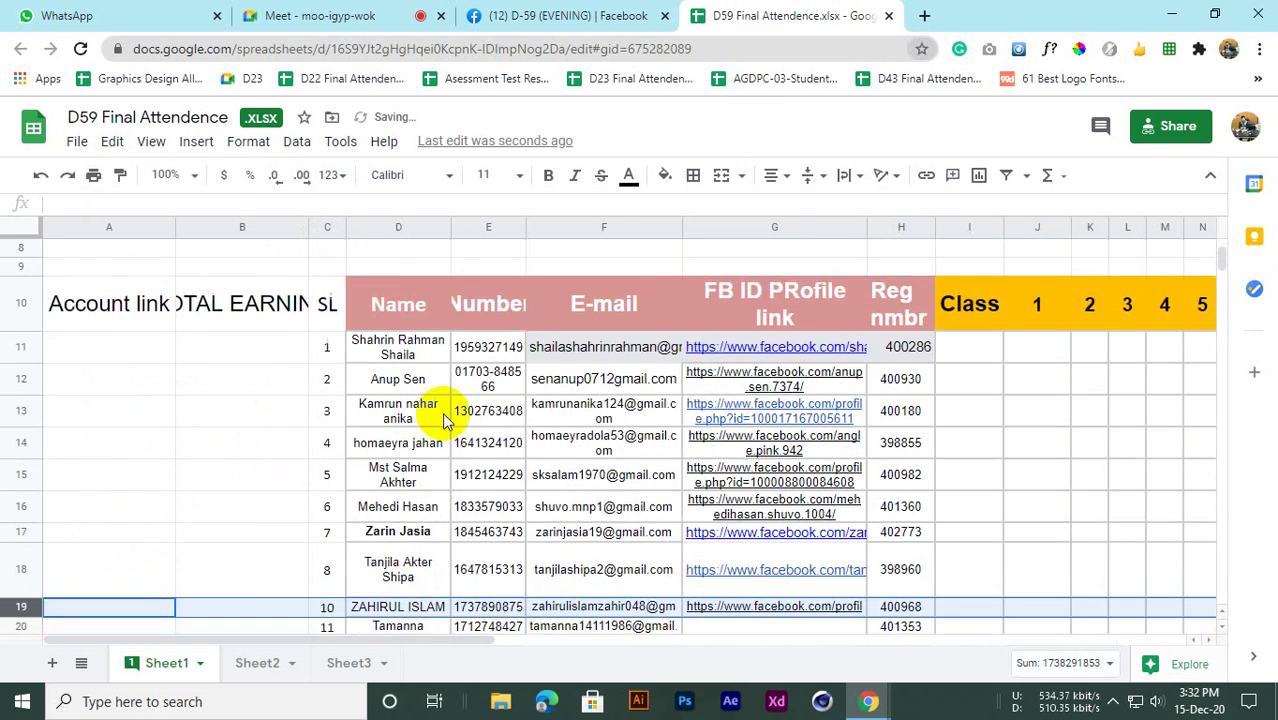
{"action": "scroll", "coordinate": [480, 440], "scroll_direction": "down", "scroll_amount": 6}
{"action": "scroll", "coordinate": [420, 485], "scroll_direction": "up", "scroll_amount": 5}
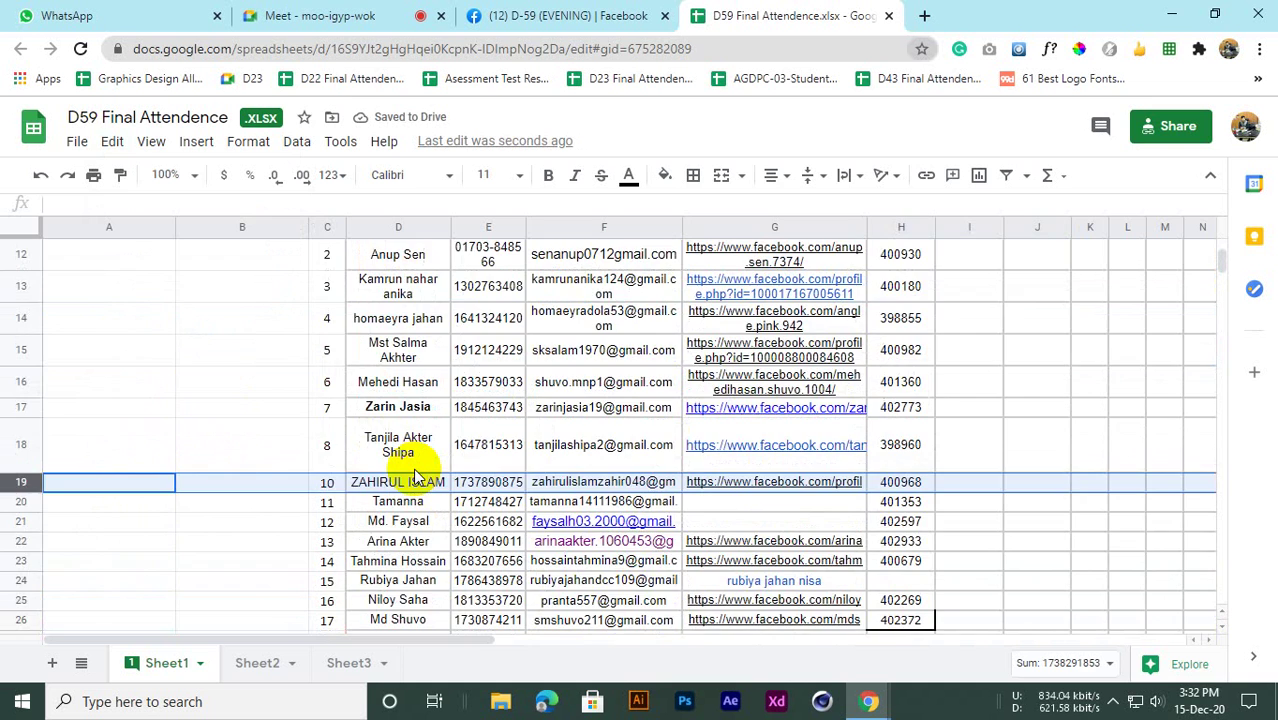
Change D59 Final Attendence link access from Anyone with the link to Restricted
{"action": "left_click", "coordinate": [1146, 128]}
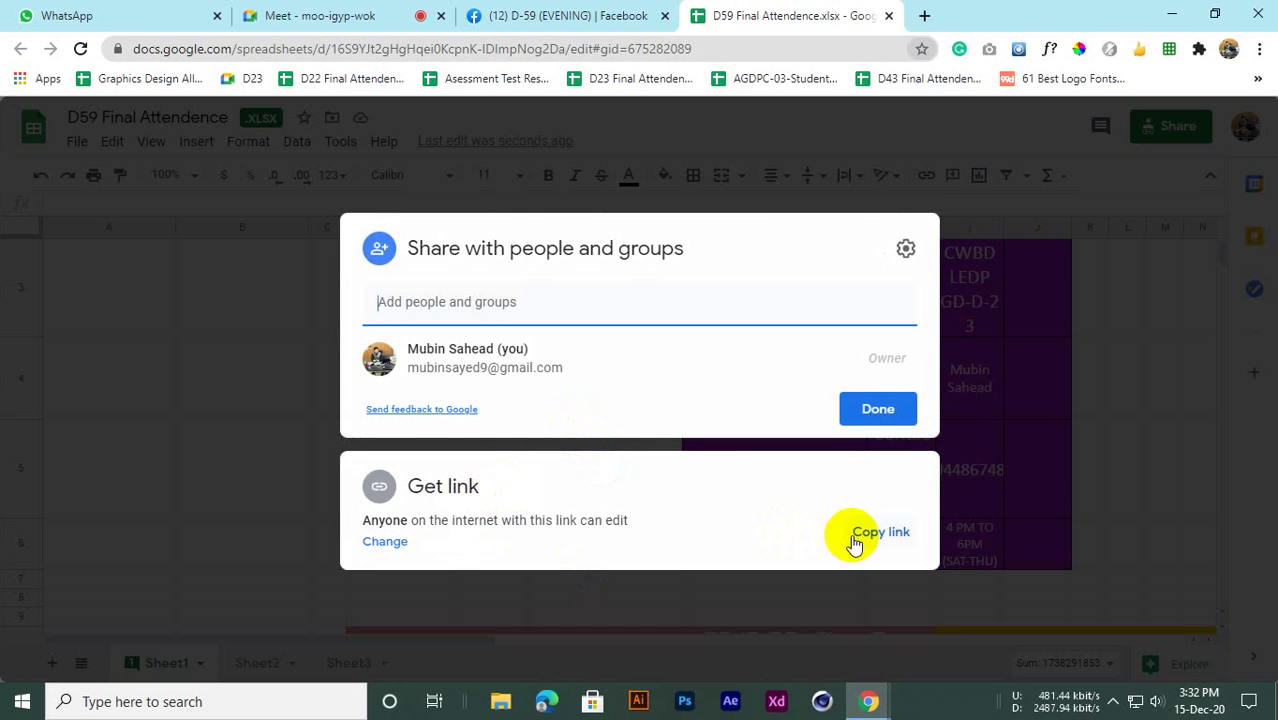
{"action": "left_click", "coordinate": [382, 545]}
{"action": "left_click", "coordinate": [450, 468]}
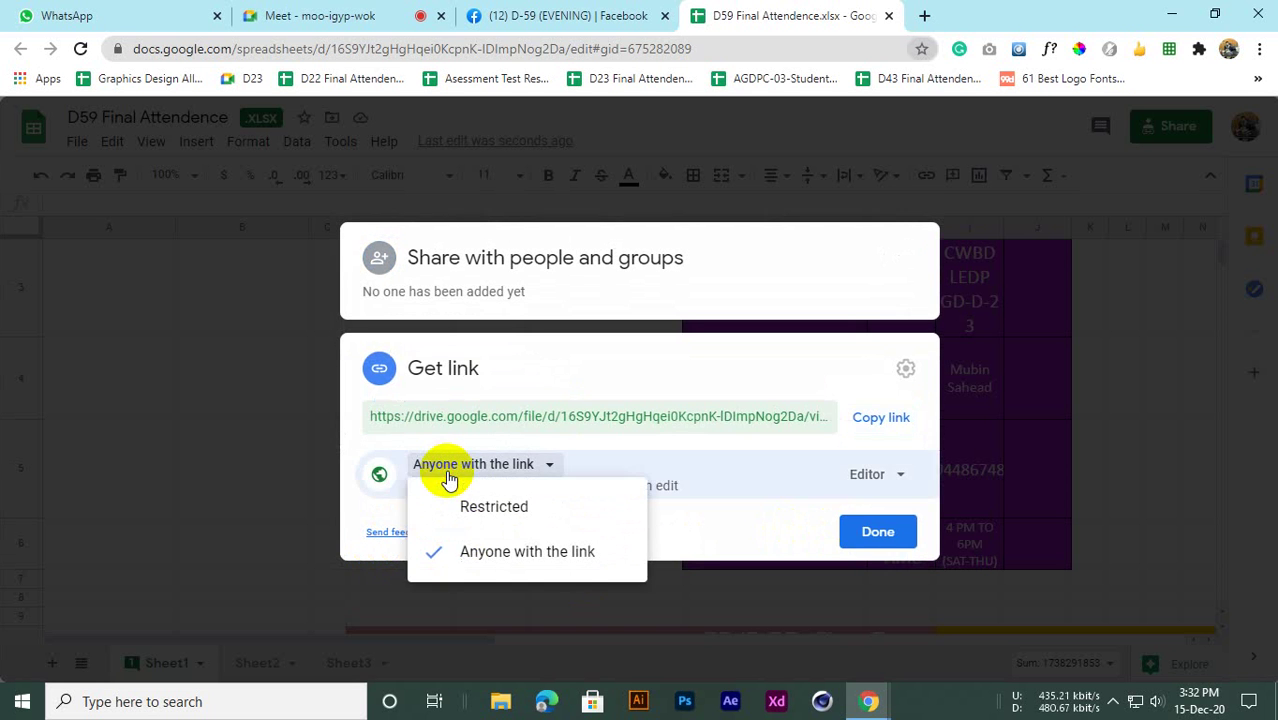
{"action": "left_click", "coordinate": [473, 514]}
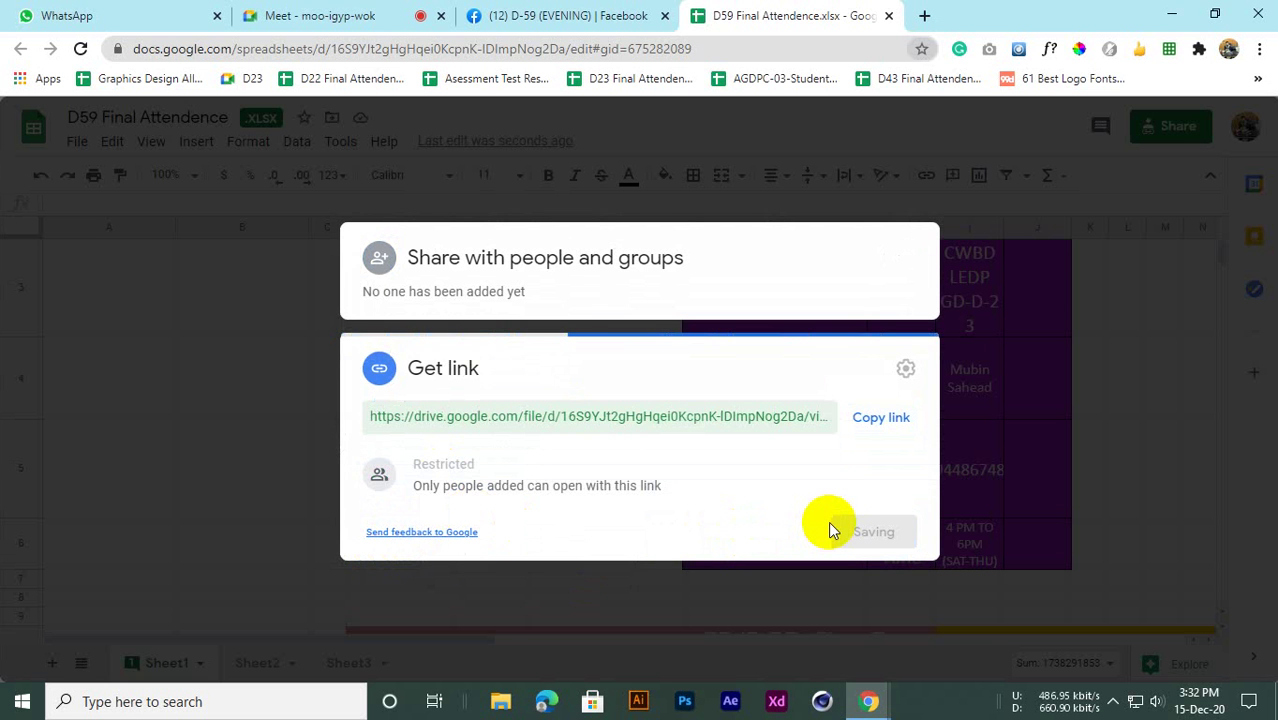
{"action": "left_click", "coordinate": [878, 533]}
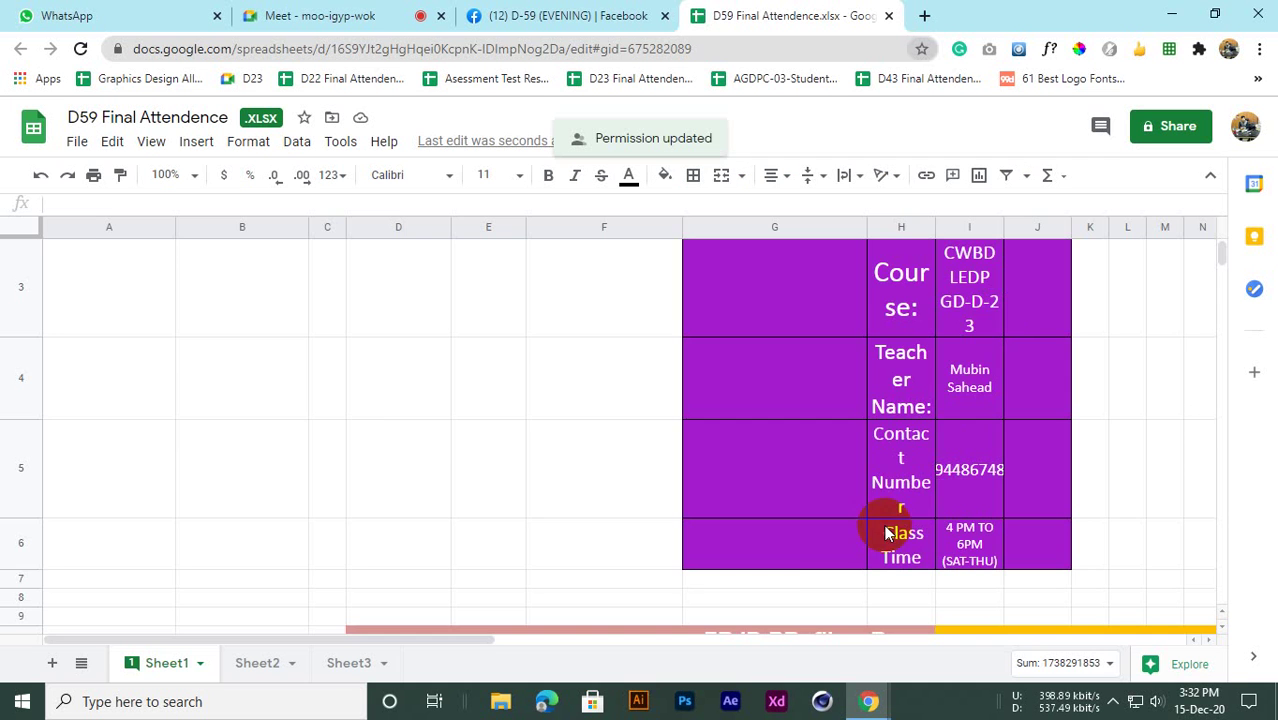
{"action": "scroll", "coordinate": [890, 271], "scroll_direction": "down", "scroll_amount": 5}
{"action": "scroll", "coordinate": [557, 390], "scroll_direction": "up", "scroll_amount": 2}
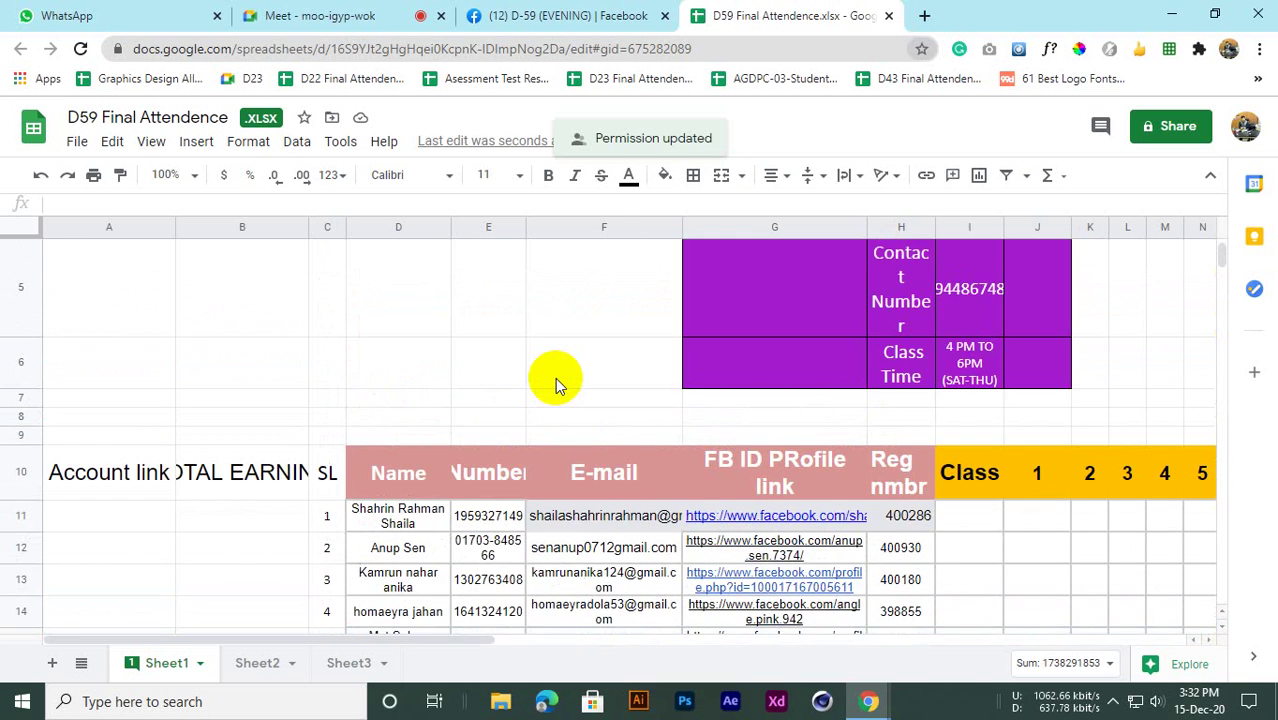
{"action": "scroll", "coordinate": [557, 385], "scroll_direction": "down", "scroll_amount": 4}
{"action": "scroll", "coordinate": [566, 390], "scroll_direction": "up", "scroll_amount": 3}
{"action": "scroll", "coordinate": [566, 385], "scroll_direction": "down", "scroll_amount": 4}
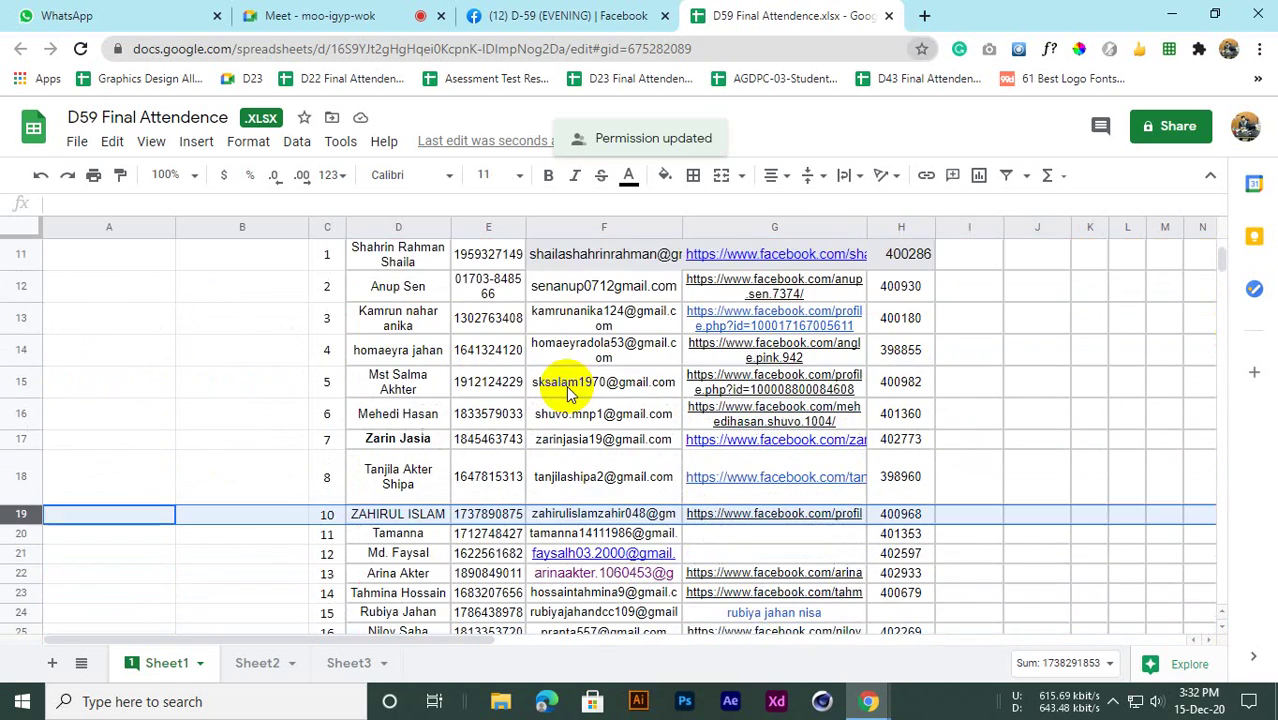
{"action": "scroll", "coordinate": [566, 340], "scroll_direction": "up", "scroll_amount": 3}
{"action": "left_click", "coordinate": [322, 12]}
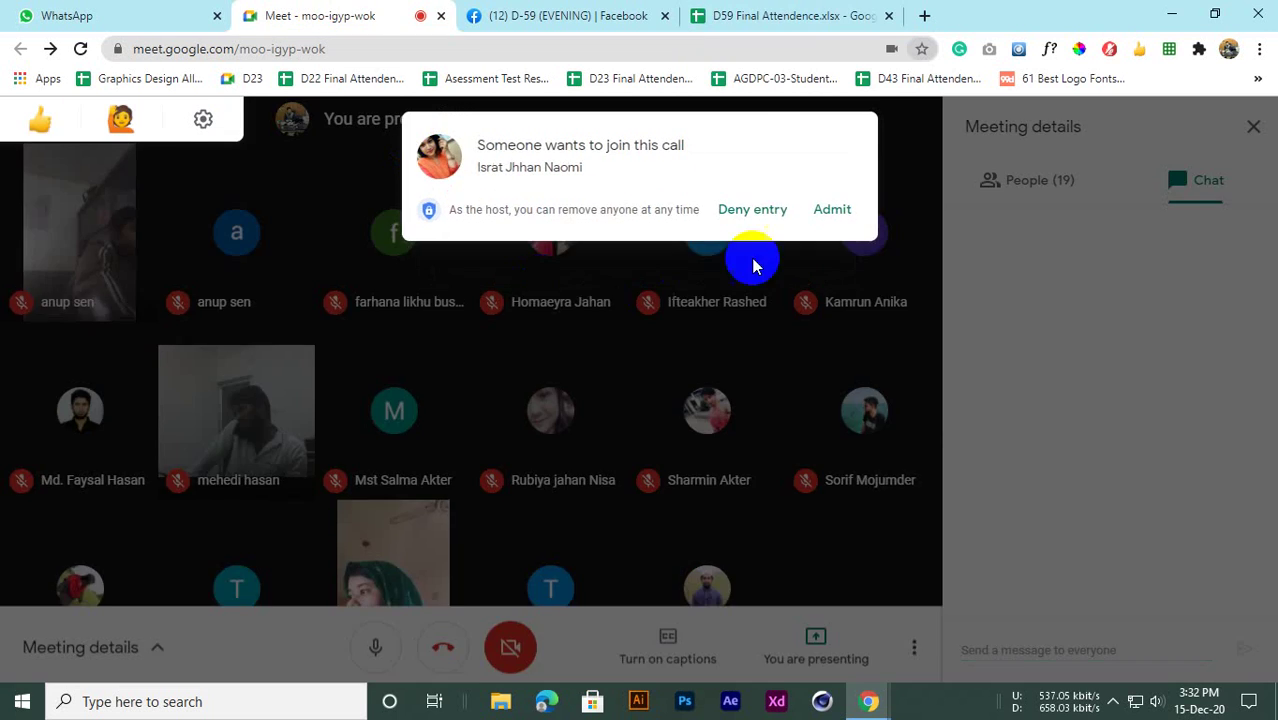
Admit the waiting participant to the Meet class and return to the D59 attendance sheet
{"action": "left_click", "coordinate": [831, 207]}
{"action": "left_click", "coordinate": [797, 12]}
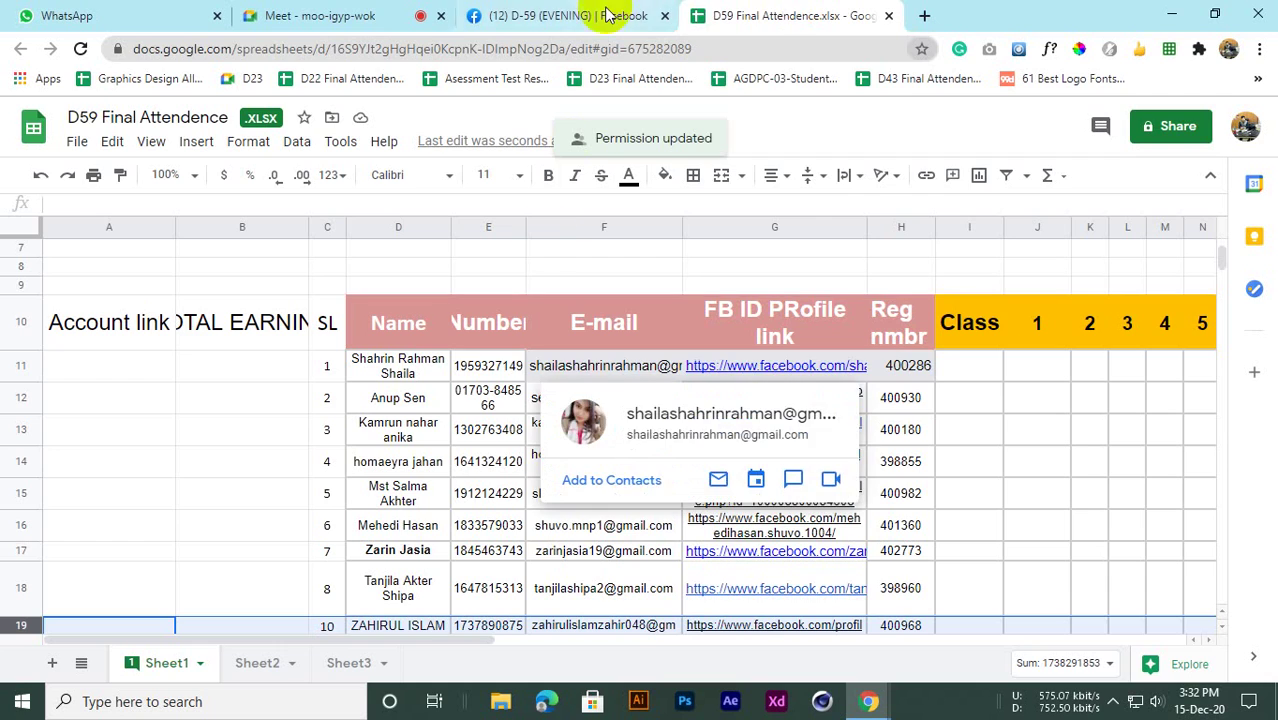
{"action": "left_click", "coordinate": [570, 12]}
{"action": "left_click", "coordinate": [362, 12]}
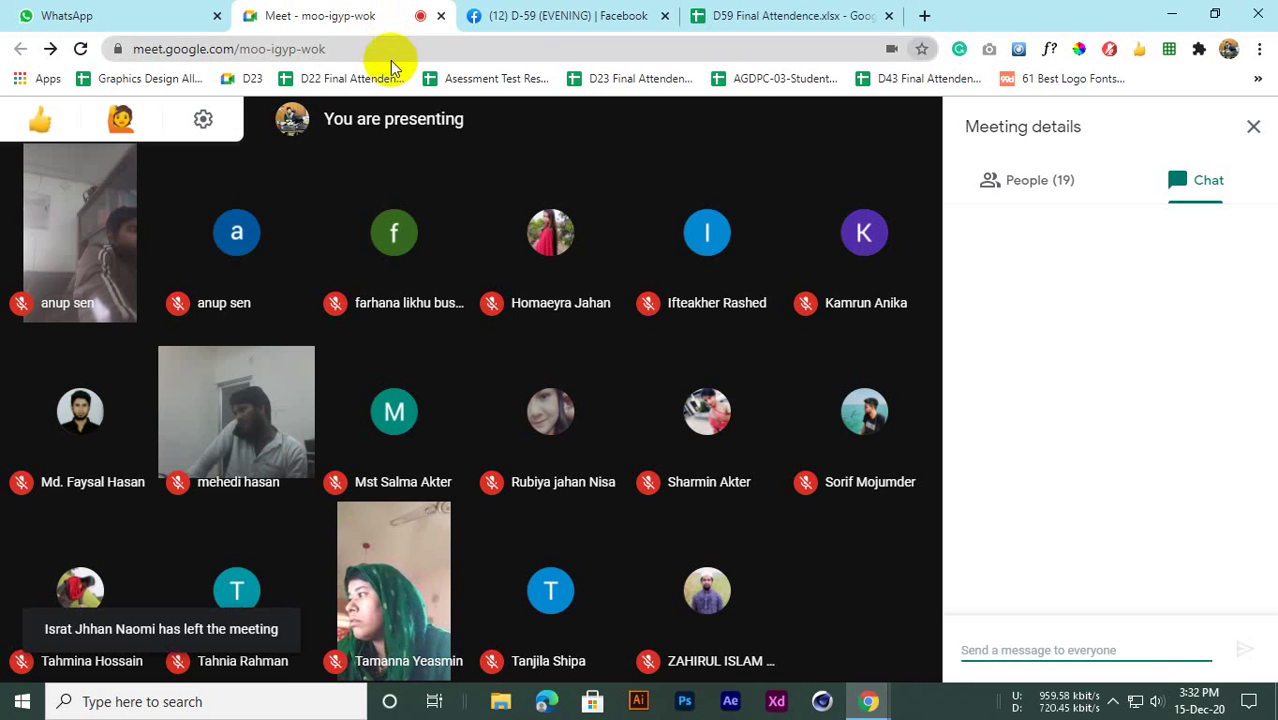
{"action": "left_click", "coordinate": [848, 12]}
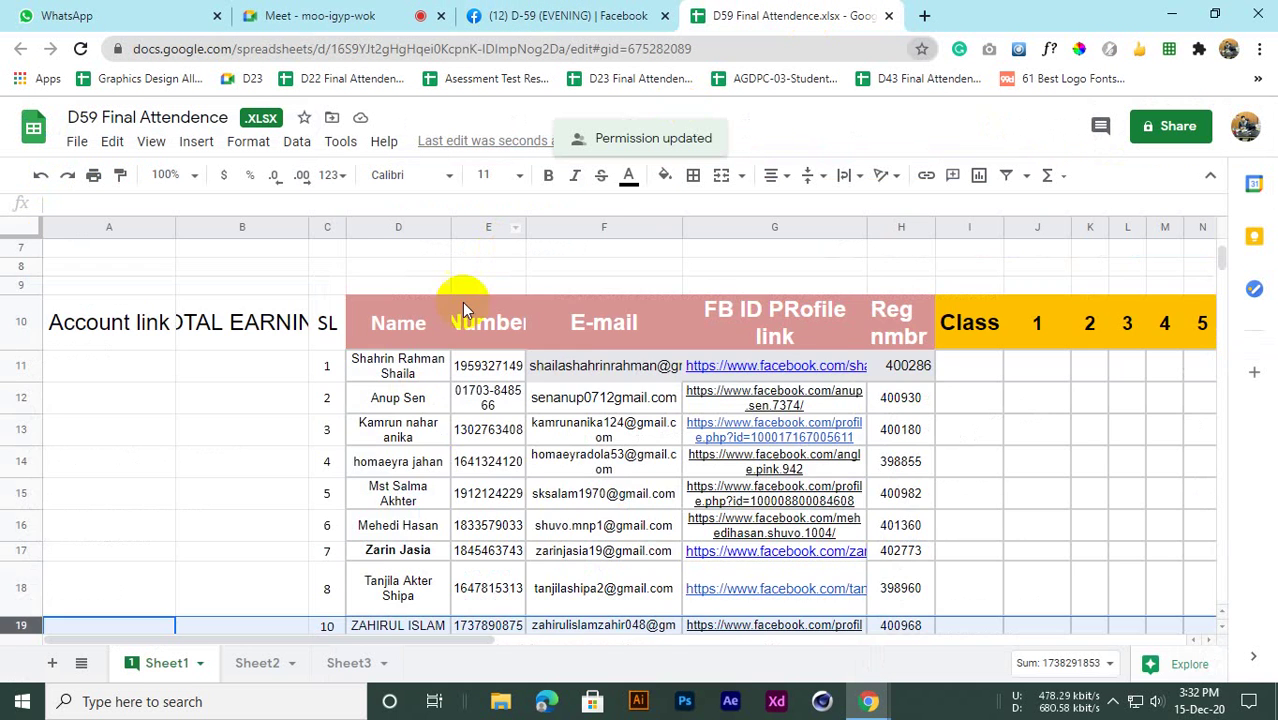
Check the first student's row, glance at Sheet2, and go back to Sheet1
{"action": "scroll", "coordinate": [460, 350], "scroll_direction": "down", "scroll_amount": 3}
{"action": "scroll", "coordinate": [440, 405], "scroll_direction": "up", "scroll_amount": 1}
{"action": "scroll", "coordinate": [450, 400], "scroll_direction": "up", "scroll_amount": 1}
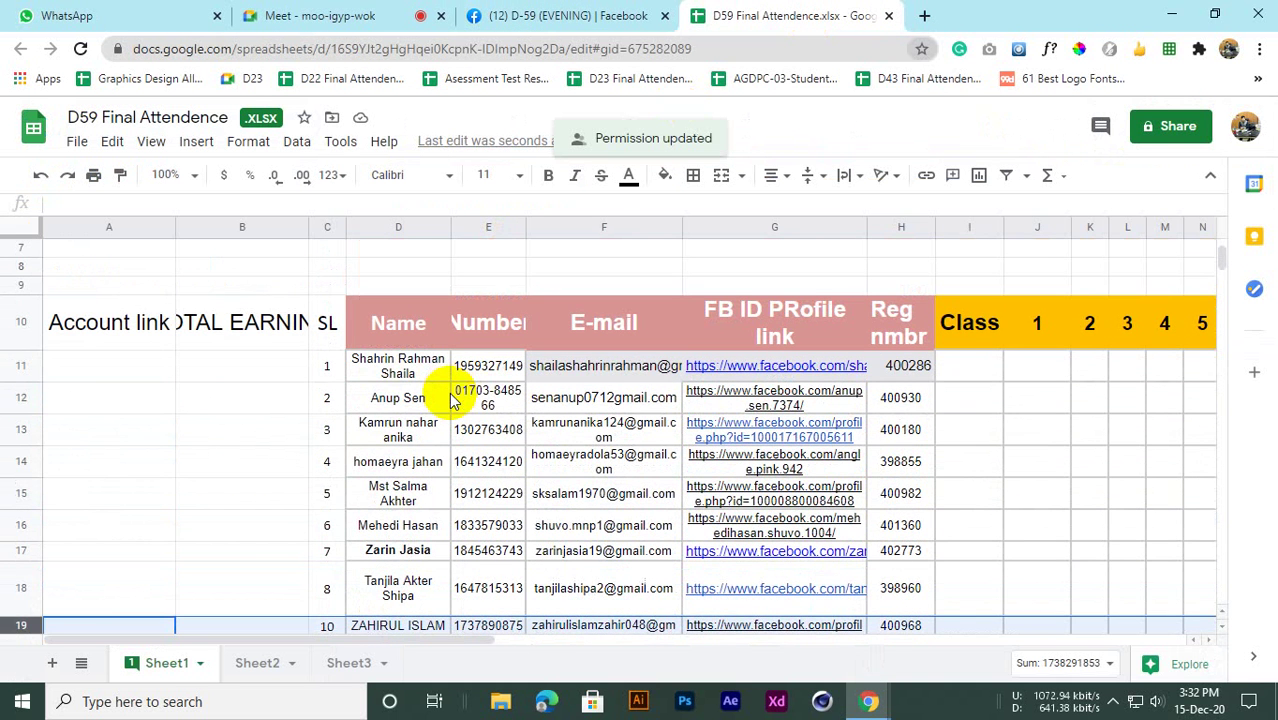
{"action": "left_click", "coordinate": [365, 373]}
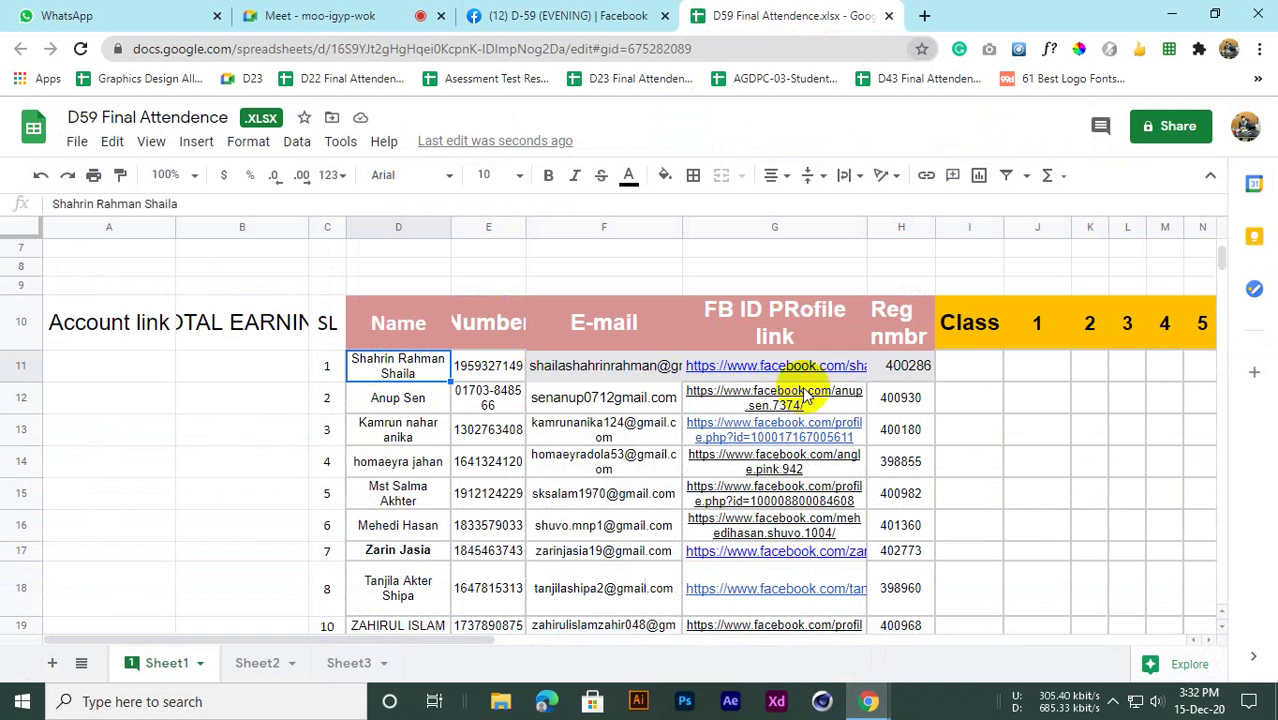
{"action": "left_click", "coordinate": [963, 372]}
{"action": "left_click", "coordinate": [1019, 367]}
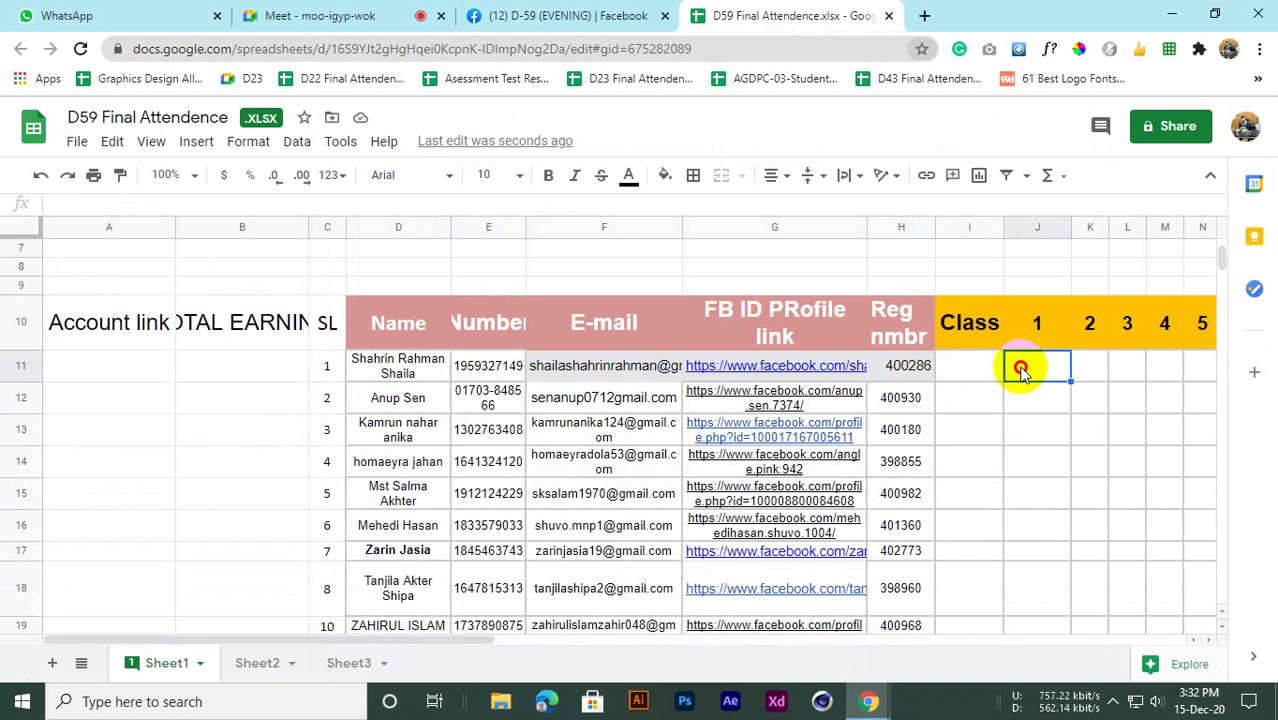
{"action": "left_click", "coordinate": [280, 651]}
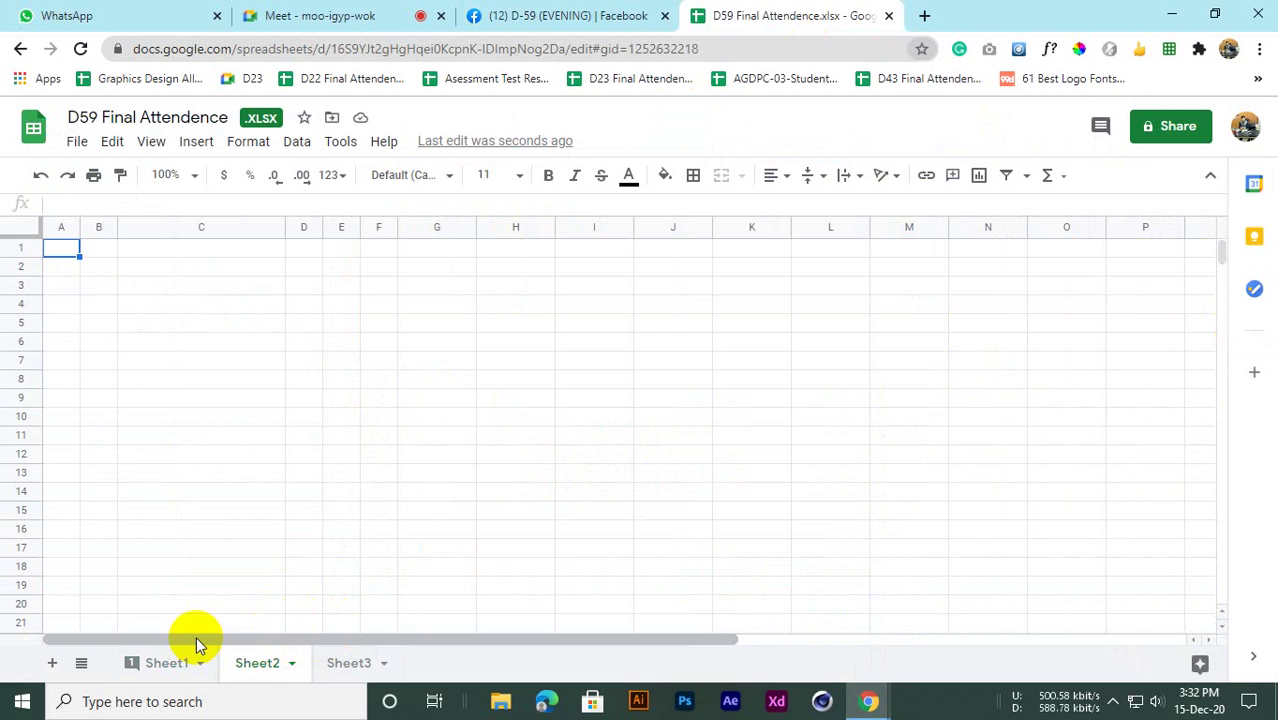
{"action": "left_click", "coordinate": [183, 665]}
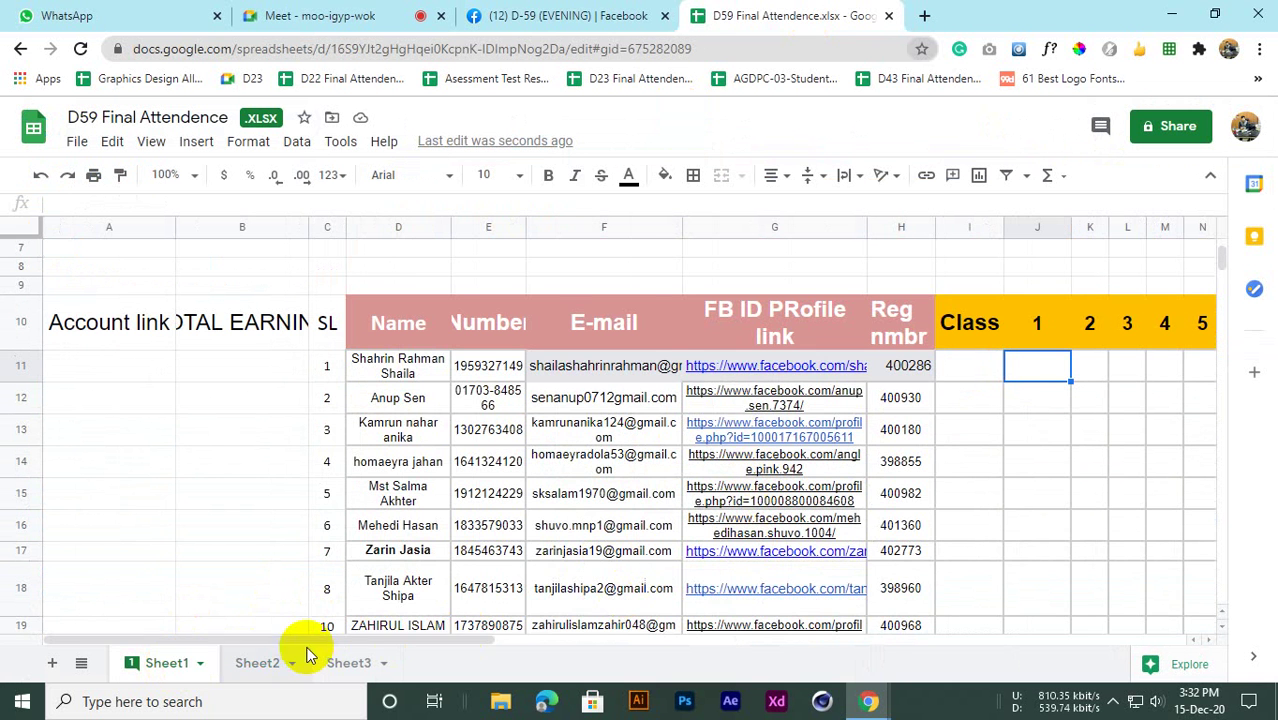
{"action": "mouse_move", "coordinate": [322, 645]}
{"action": "left_mouse_down"}
{"action": "mouse_move", "coordinate": [379, 645]}
{"action": "mouse_move", "coordinate": [343, 647]}
{"action": "left_mouse_up"}
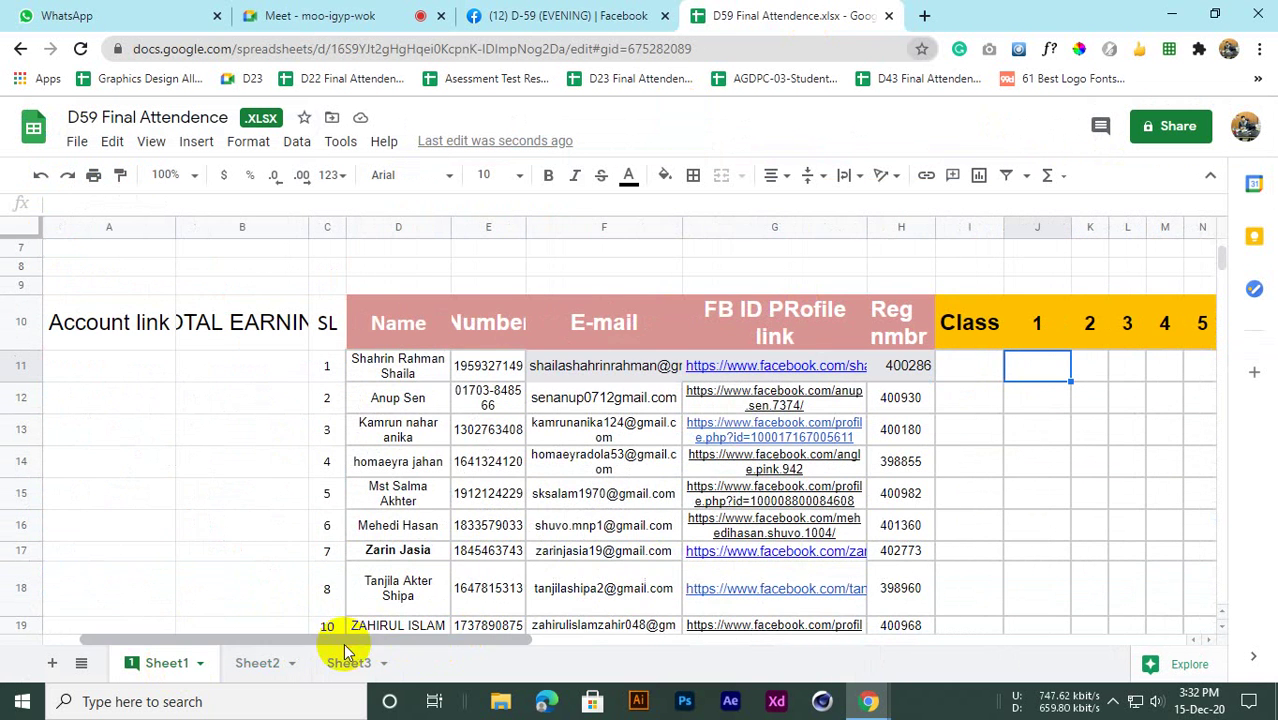
{"action": "scroll", "coordinate": [342, 640], "scroll_direction": "down", "scroll_amount": 2}
{"action": "scroll", "coordinate": [355, 628], "scroll_direction": "up", "scroll_amount": 5}
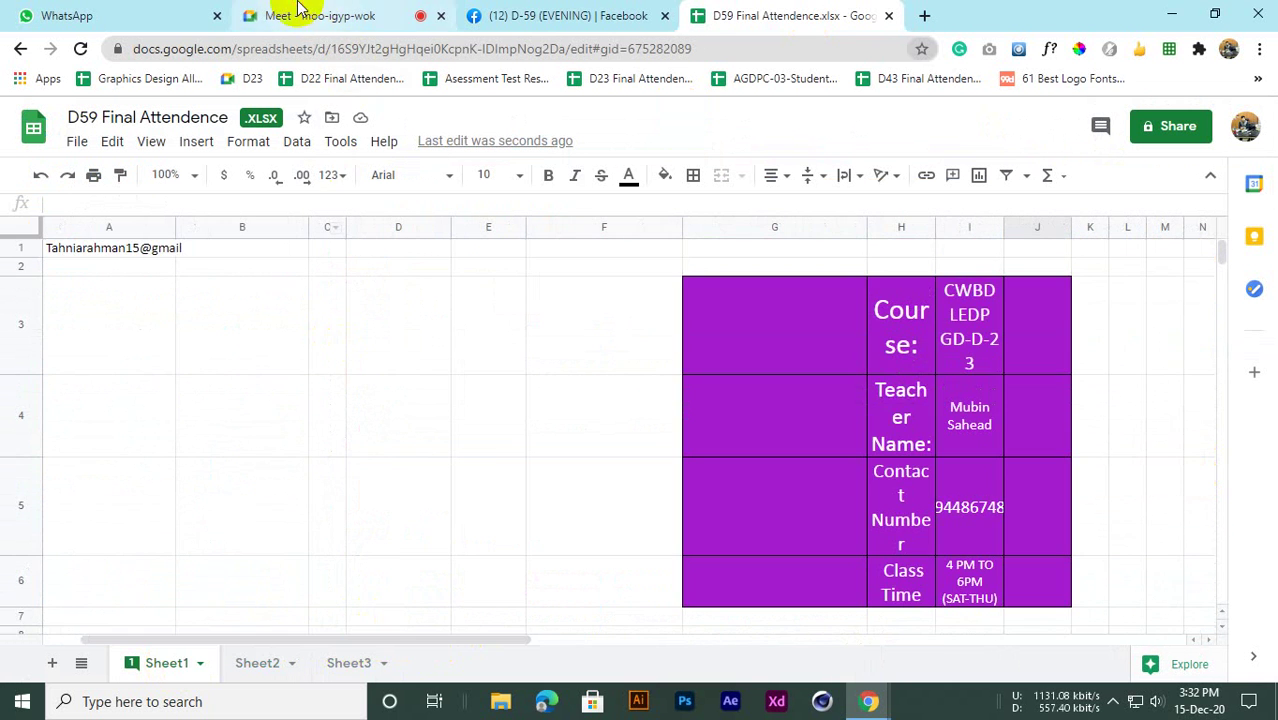
Admit another waiting participant in Meet, then select column E (Number) in the sheet
{"action": "left_click", "coordinate": [328, 20]}
{"action": "left_click", "coordinate": [828, 211]}
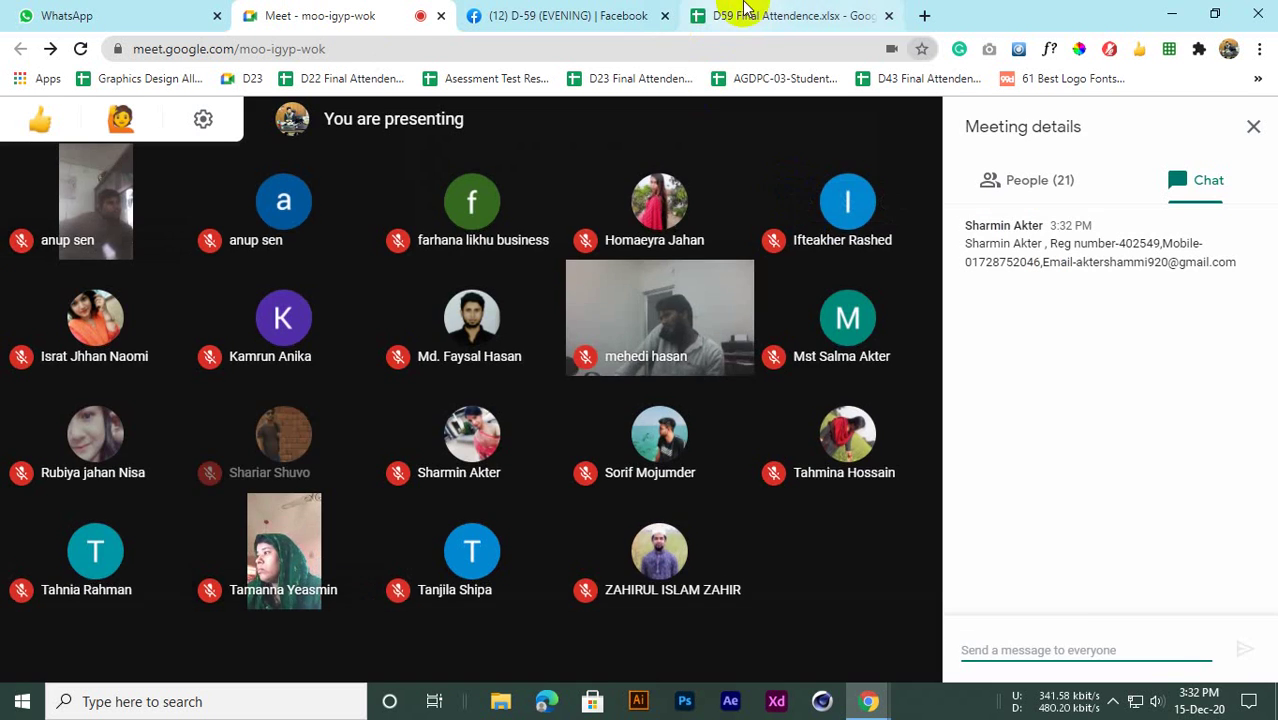
{"action": "left_click", "coordinate": [760, 15]}
{"action": "scroll", "coordinate": [662, 303], "scroll_direction": "down", "scroll_amount": 3}
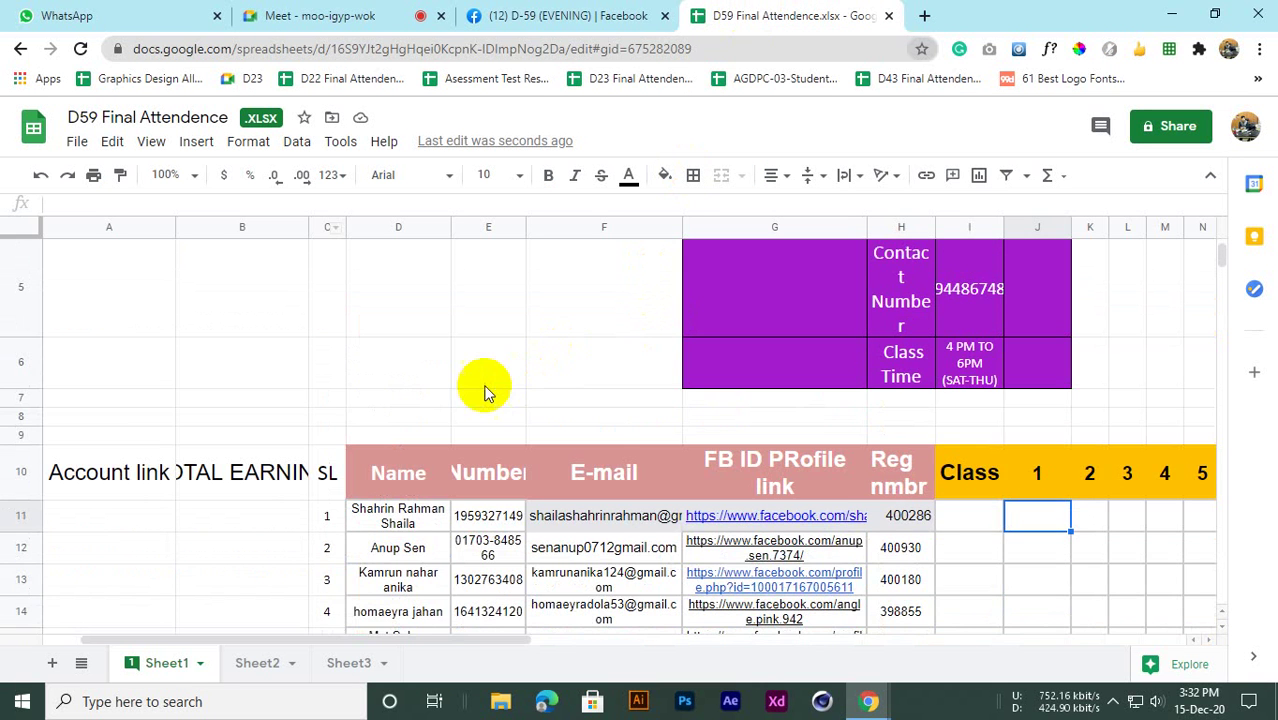
{"action": "scroll", "coordinate": [470, 375], "scroll_direction": "up", "scroll_amount": 2}
{"action": "scroll", "coordinate": [475, 355], "scroll_direction": "down", "scroll_amount": 2}
{"action": "scroll", "coordinate": [478, 345], "scroll_direction": "up", "scroll_amount": 1}
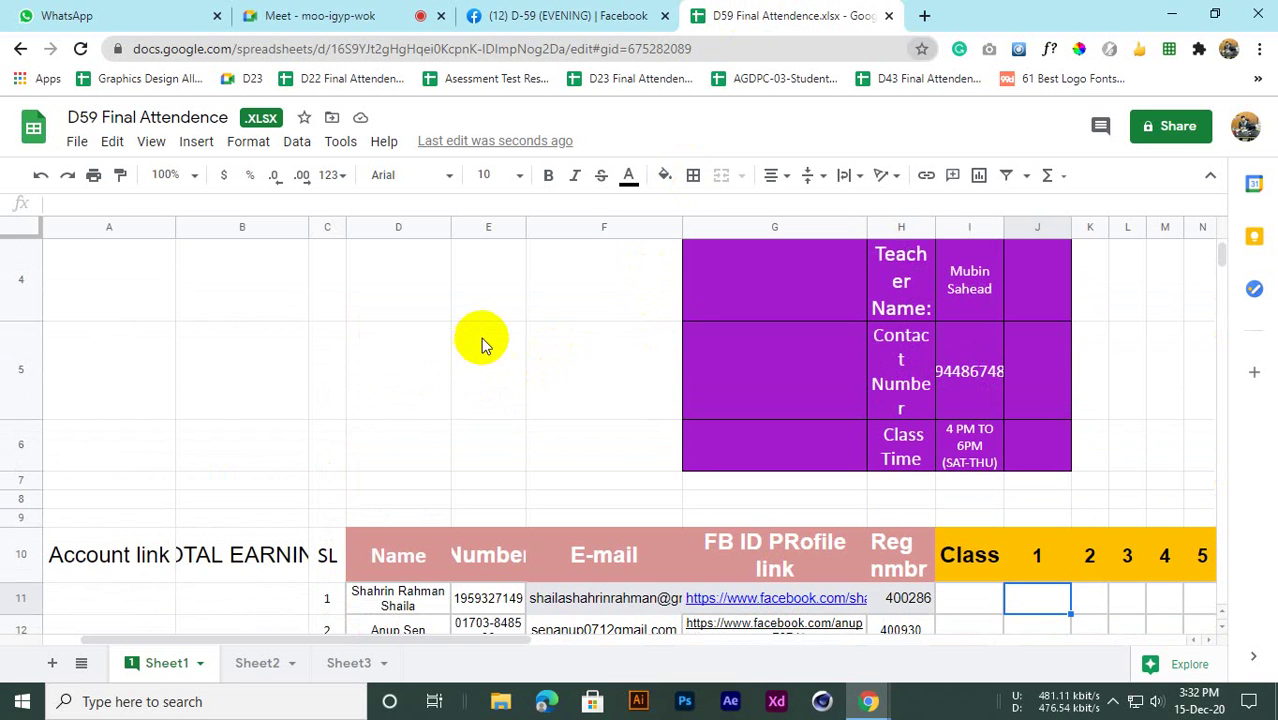
{"action": "left_click", "coordinate": [480, 226]}
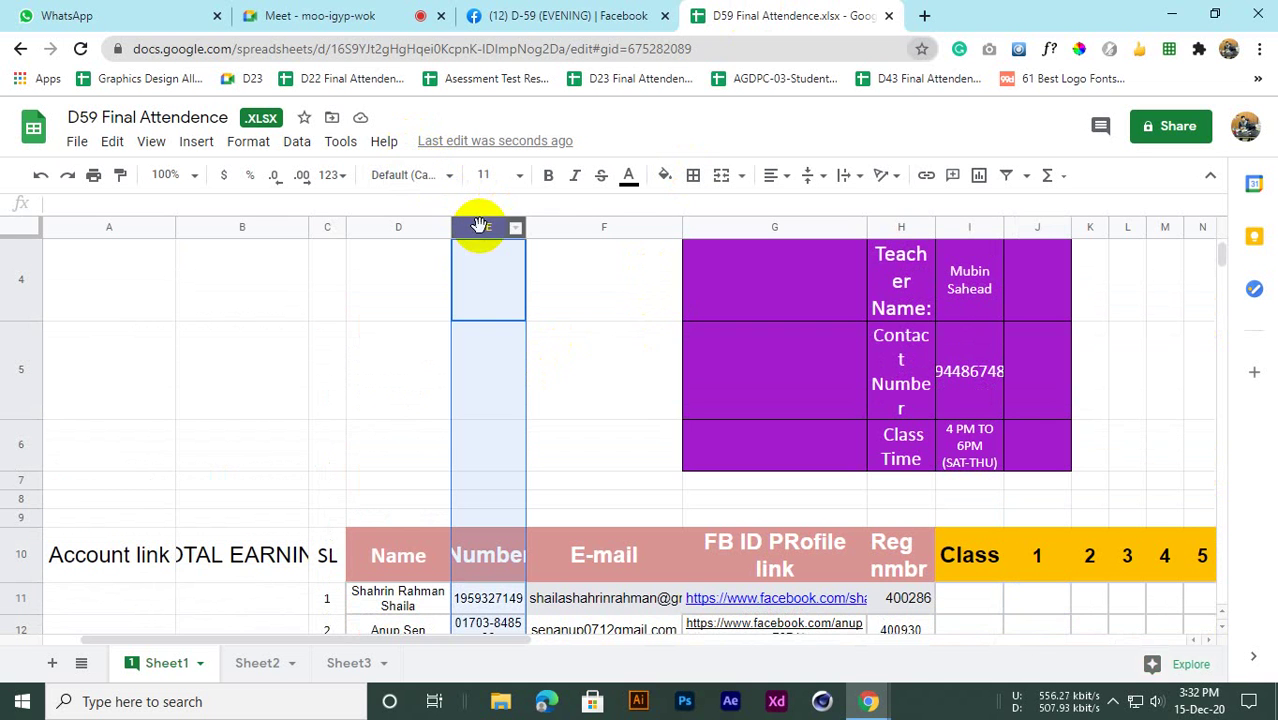
Add columns F and G to the selection and fill Number, E-mail and FB ID PRofile link dark navy
{"action": "left_click", "coordinate": [562, 226], "text": "ctrl"}
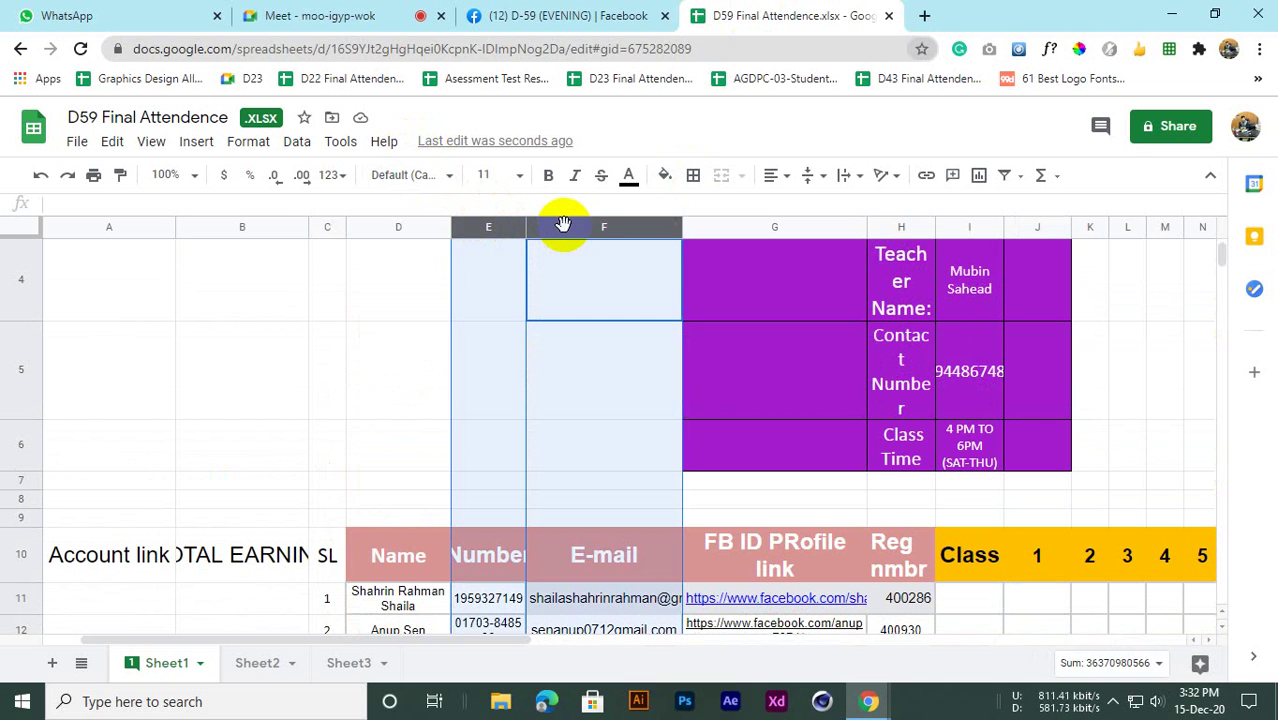
{"action": "left_click", "coordinate": [713, 221], "text": "ctrl"}
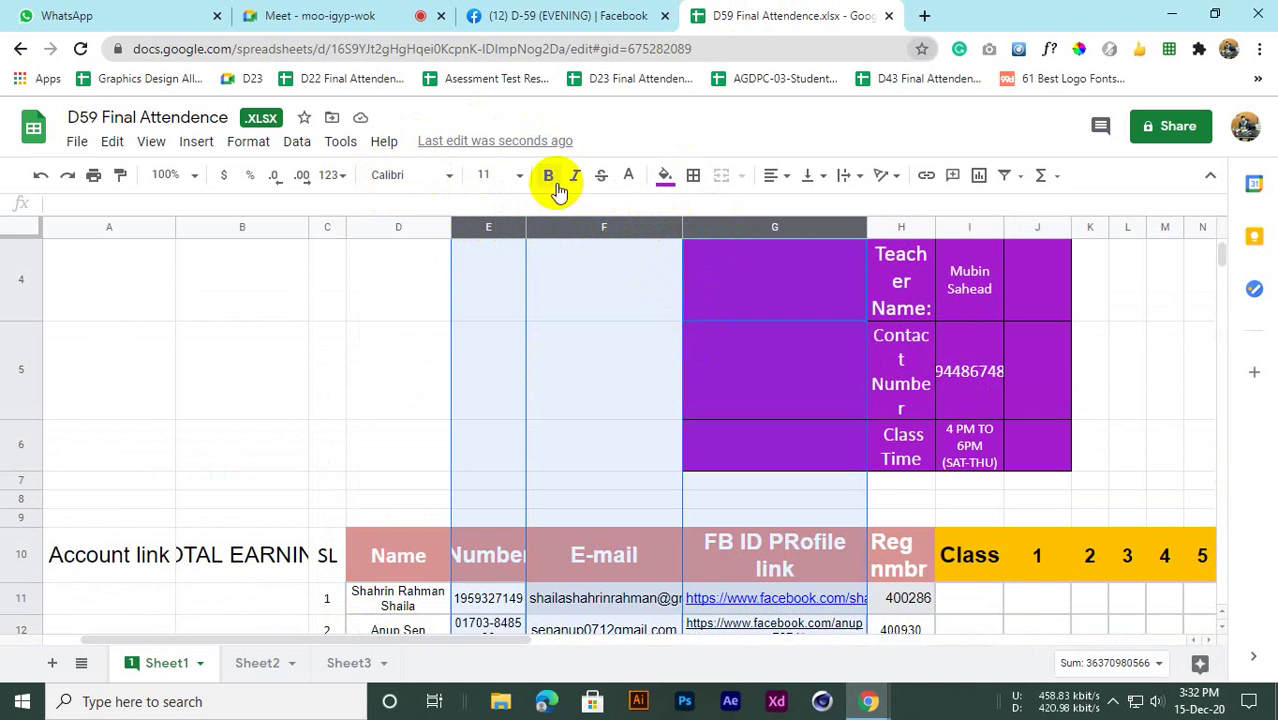
{"action": "left_click", "coordinate": [665, 177]}
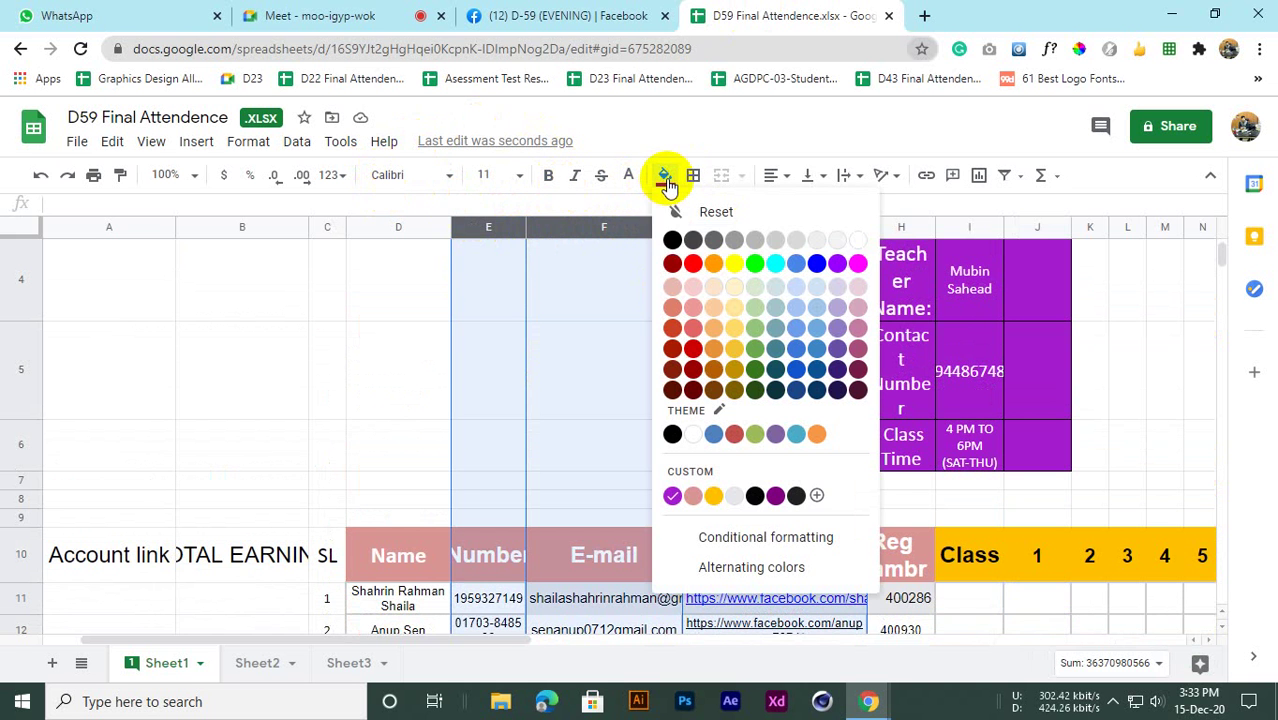
{"action": "left_click", "coordinate": [672, 242]}
{"action": "scroll", "coordinate": [485, 400], "scroll_direction": "down", "scroll_amount": 10}
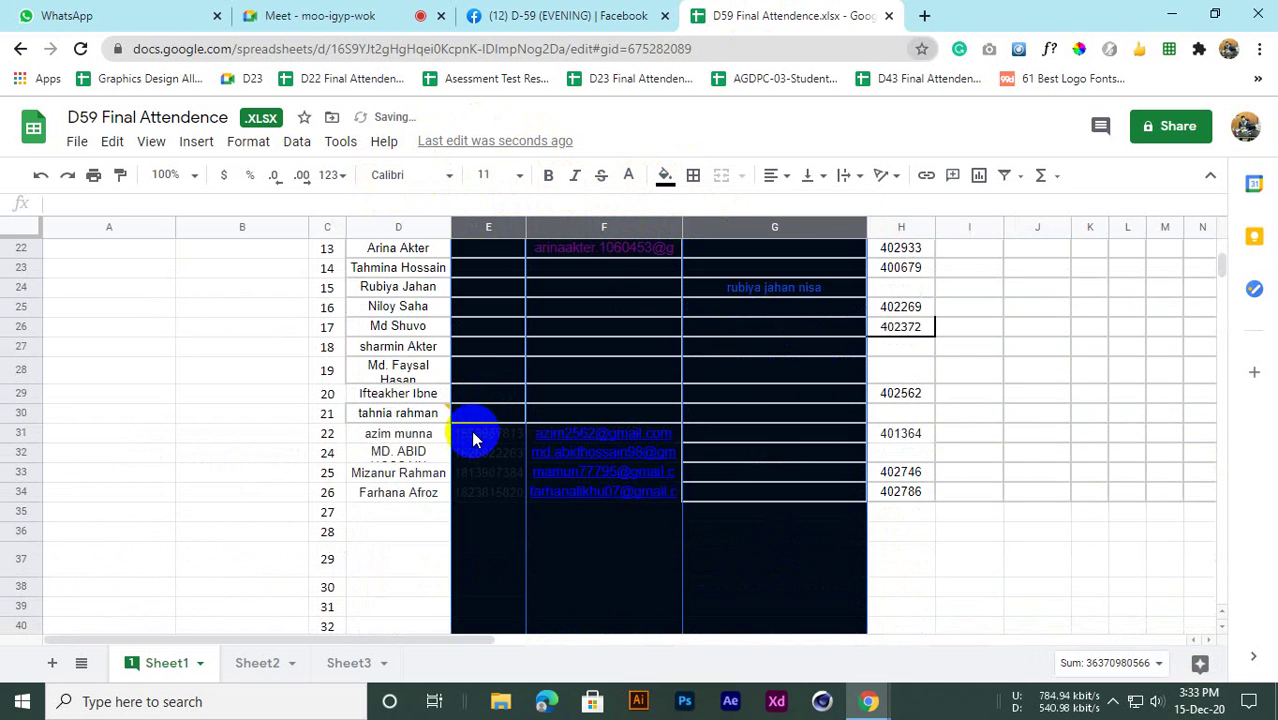
{"action": "scroll", "coordinate": [475, 438], "scroll_direction": "up", "scroll_amount": 10}
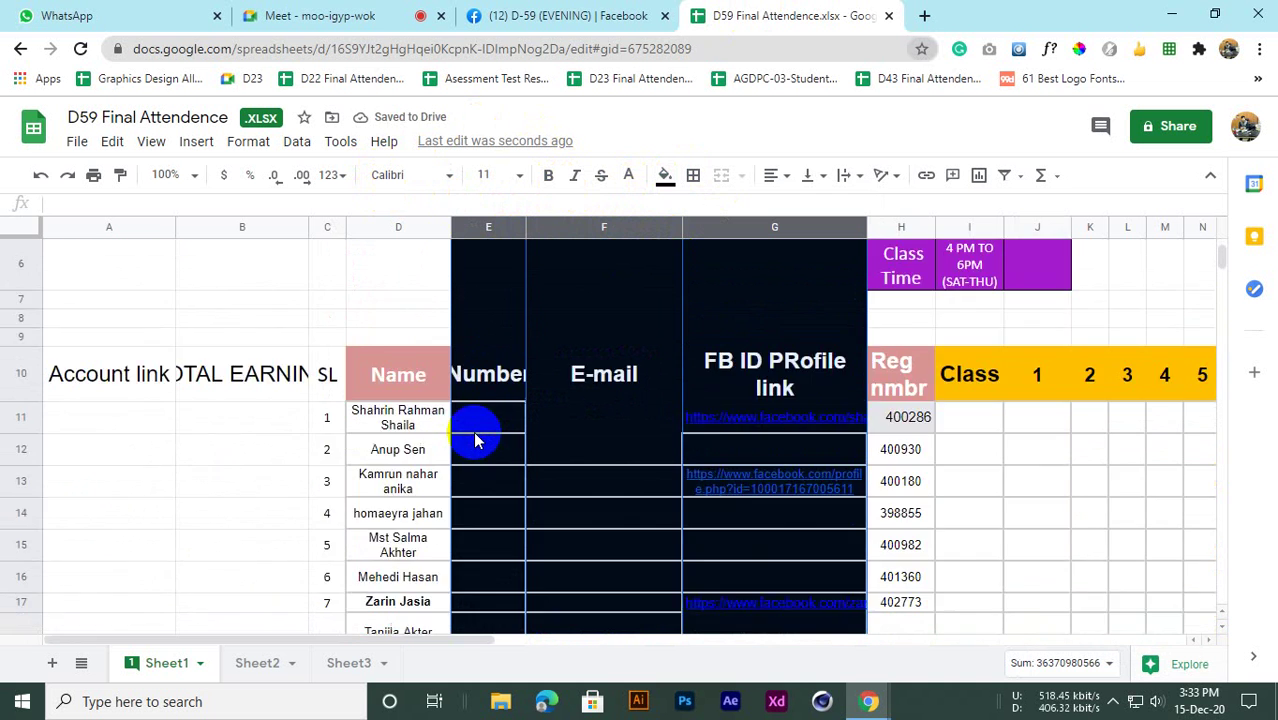
{"action": "scroll", "coordinate": [475, 440], "scroll_direction": "down", "scroll_amount": 7}
{"action": "scroll", "coordinate": [477, 449], "scroll_direction": "up", "scroll_amount": 4}
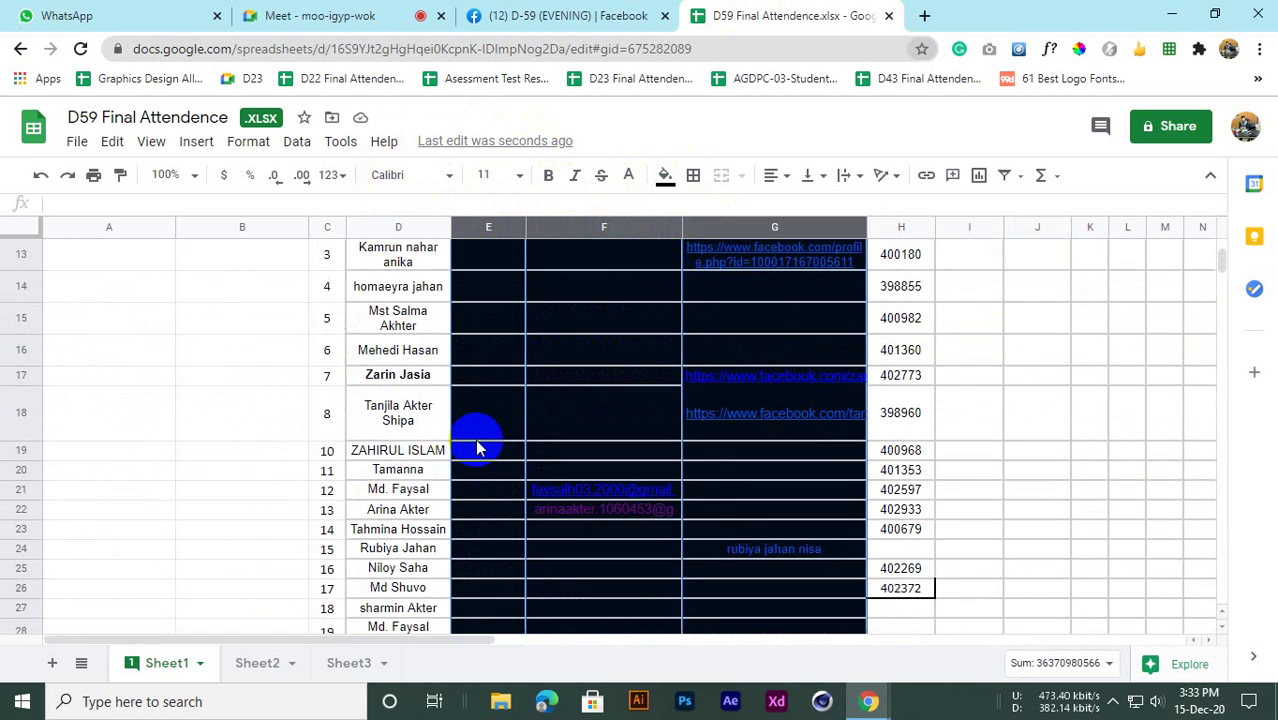
{"action": "scroll", "coordinate": [476, 440], "scroll_direction": "up", "scroll_amount": 5}
{"action": "scroll", "coordinate": [476, 440], "scroll_direction": "down", "scroll_amount": 2}
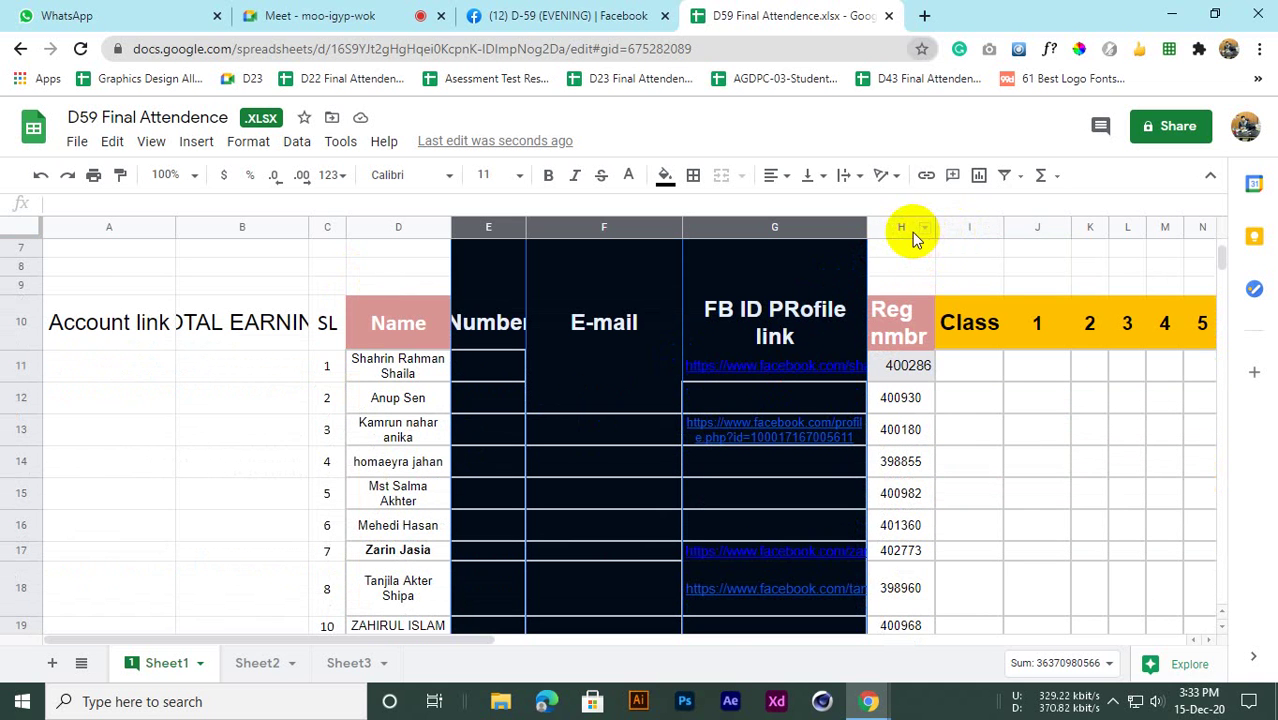
Freeze the sheet's columns up to column H
{"action": "left_click", "coordinate": [912, 232]}
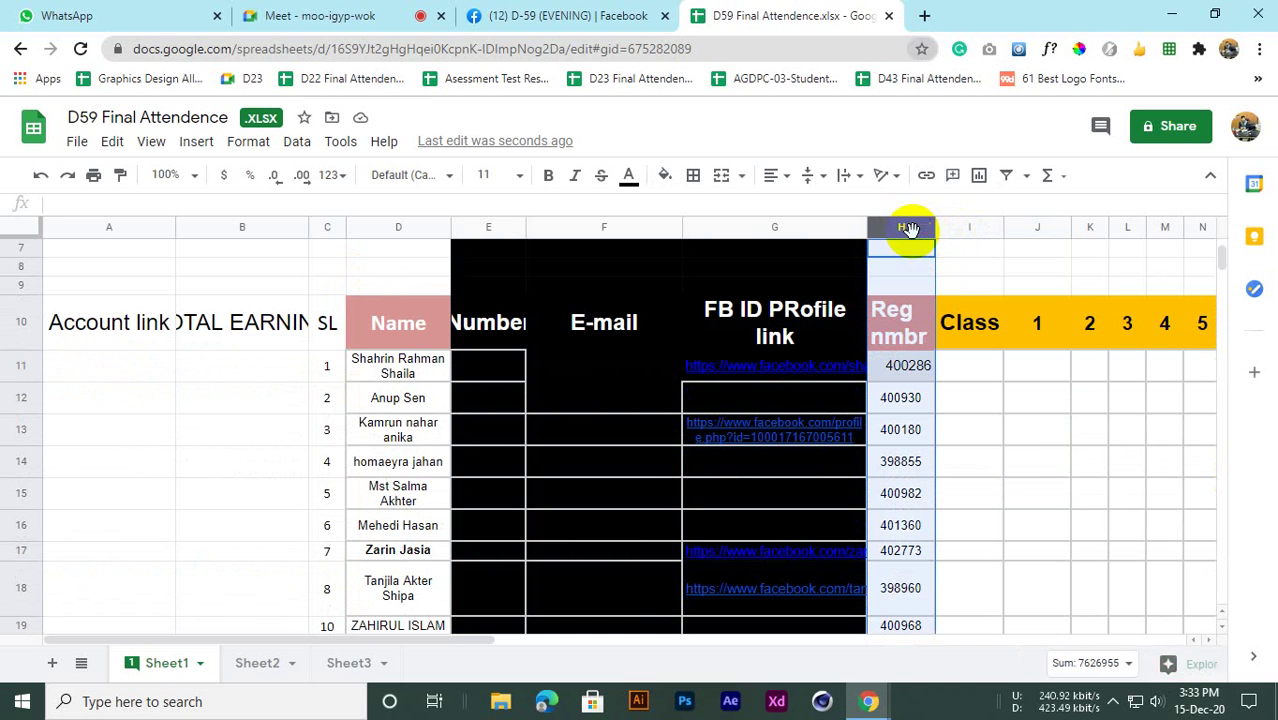
{"action": "left_click", "coordinate": [151, 141]}
{"action": "mouse_move", "coordinate": [205, 178]}
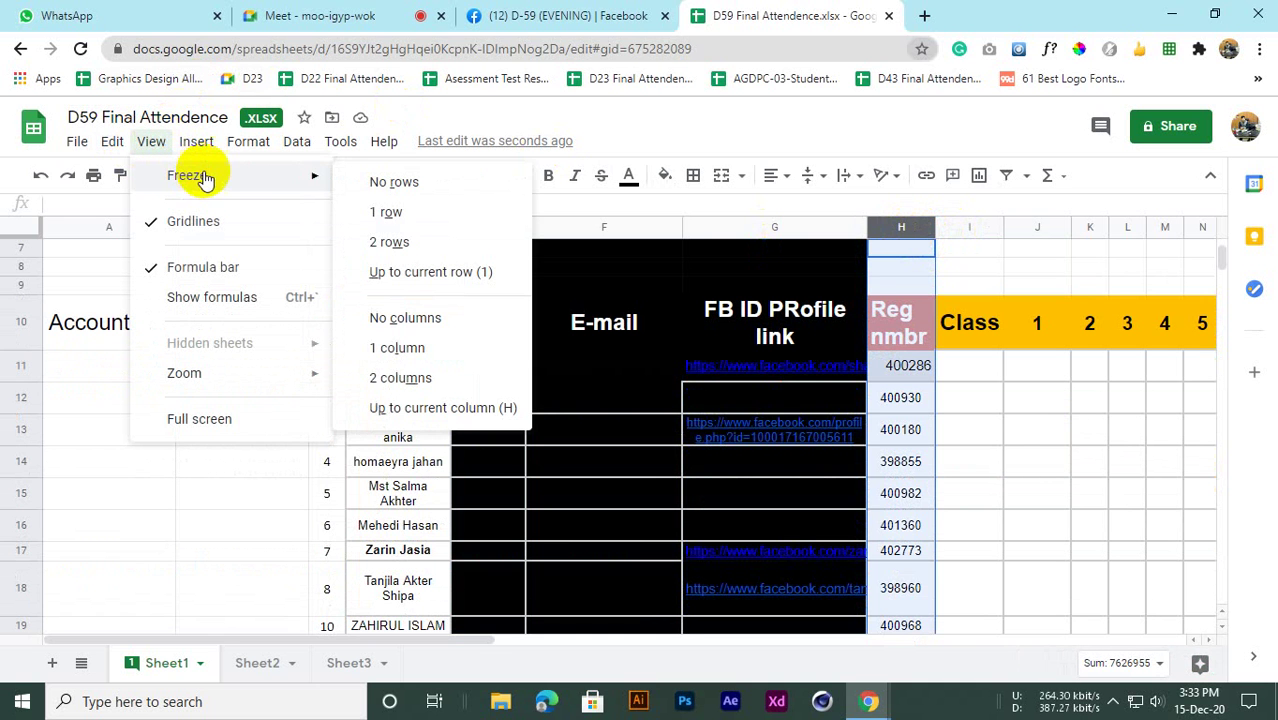
{"action": "left_click", "coordinate": [418, 409]}
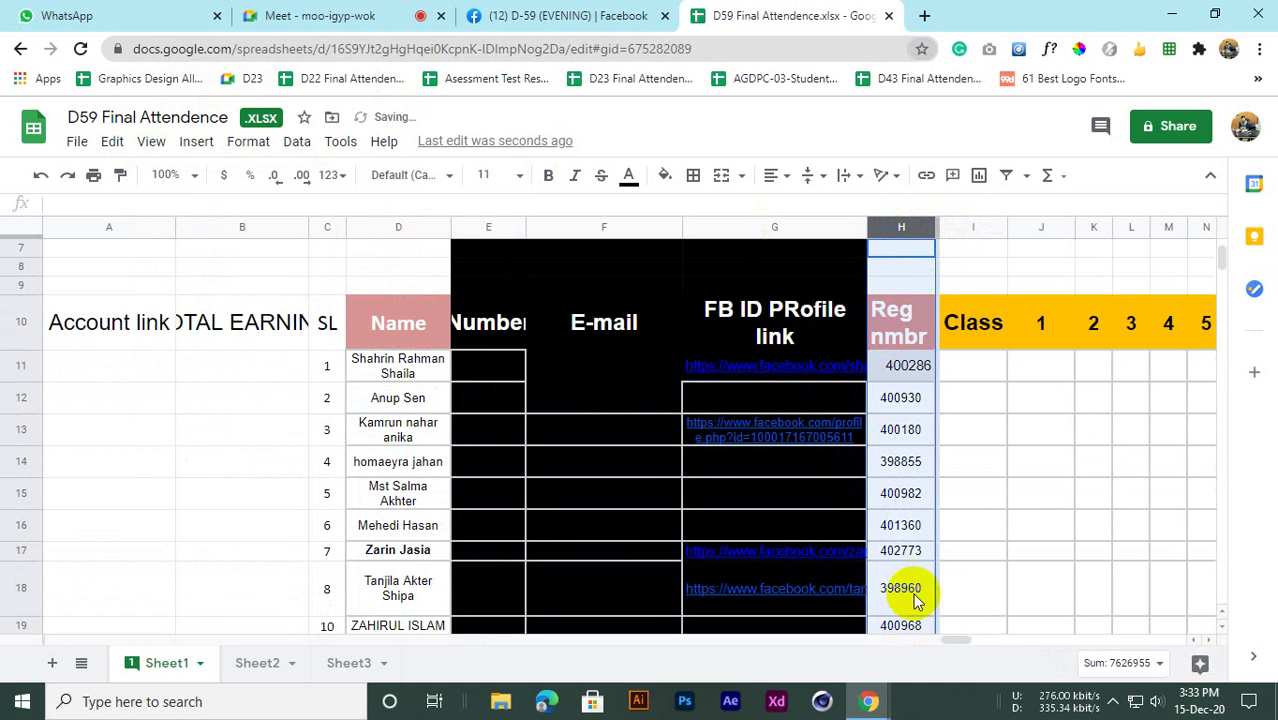
{"action": "mouse_move", "coordinate": [948, 642]}
{"action": "left_mouse_down"}
{"action": "mouse_move", "coordinate": [1064, 643]}
{"action": "mouse_move", "coordinate": [970, 643]}
{"action": "left_mouse_up"}
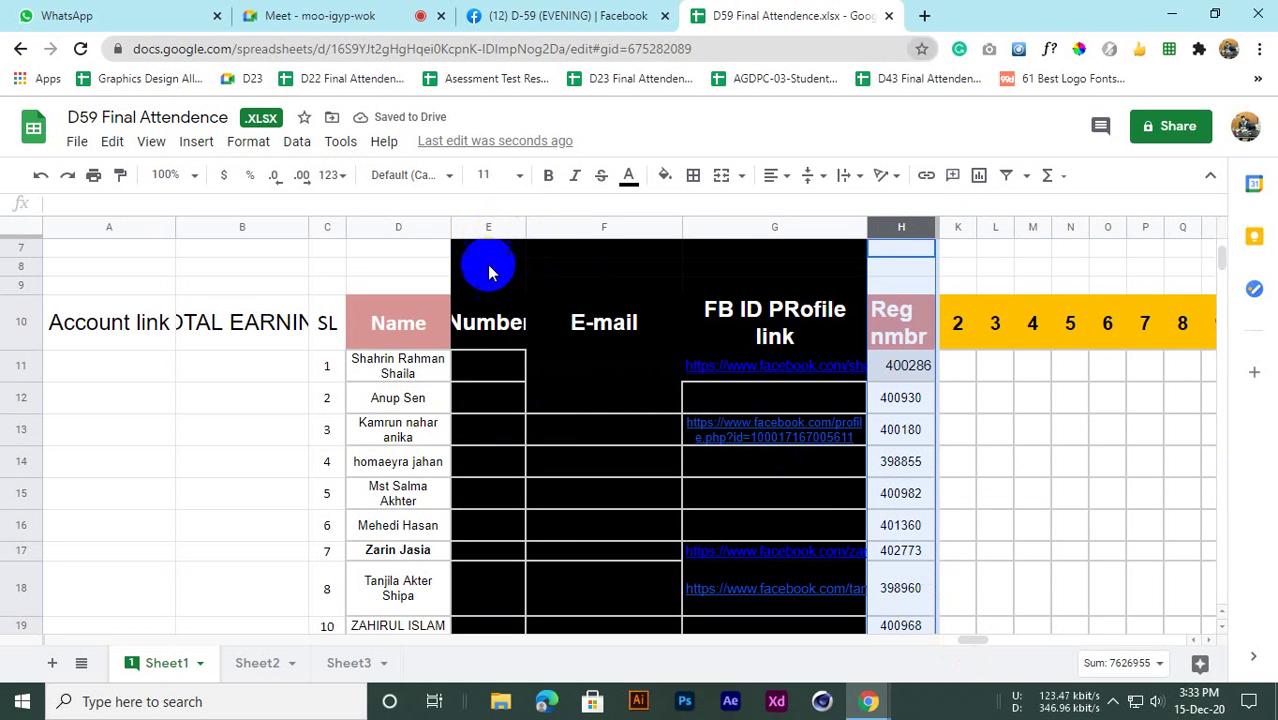
{"action": "scroll", "coordinate": [562, 427], "scroll_direction": "down", "scroll_amount": 3}
{"action": "scroll", "coordinate": [562, 425], "scroll_direction": "up", "scroll_amount": 2}
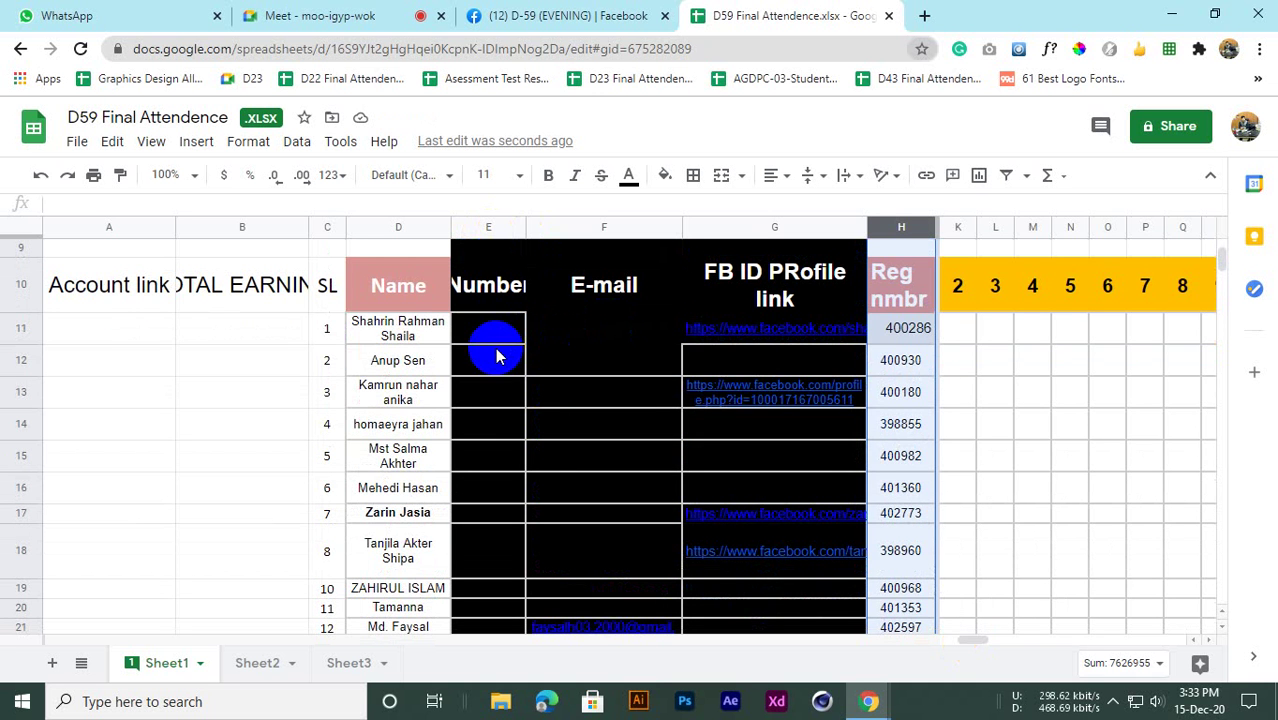
{"action": "scroll", "coordinate": [730, 345], "scroll_direction": "up", "scroll_amount": 2}
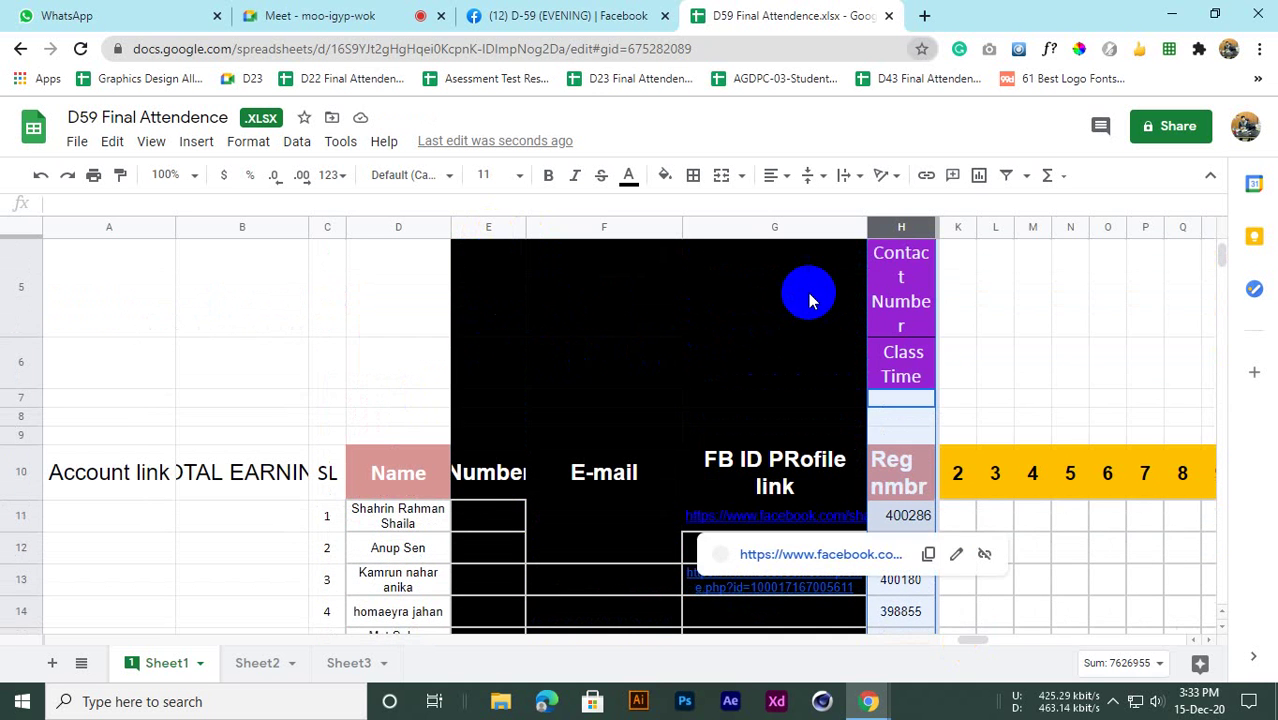
{"action": "scroll", "coordinate": [810, 301], "scroll_direction": "up", "scroll_amount": 2}
{"action": "scroll", "coordinate": [810, 337], "scroll_direction": "down", "scroll_amount": 3}
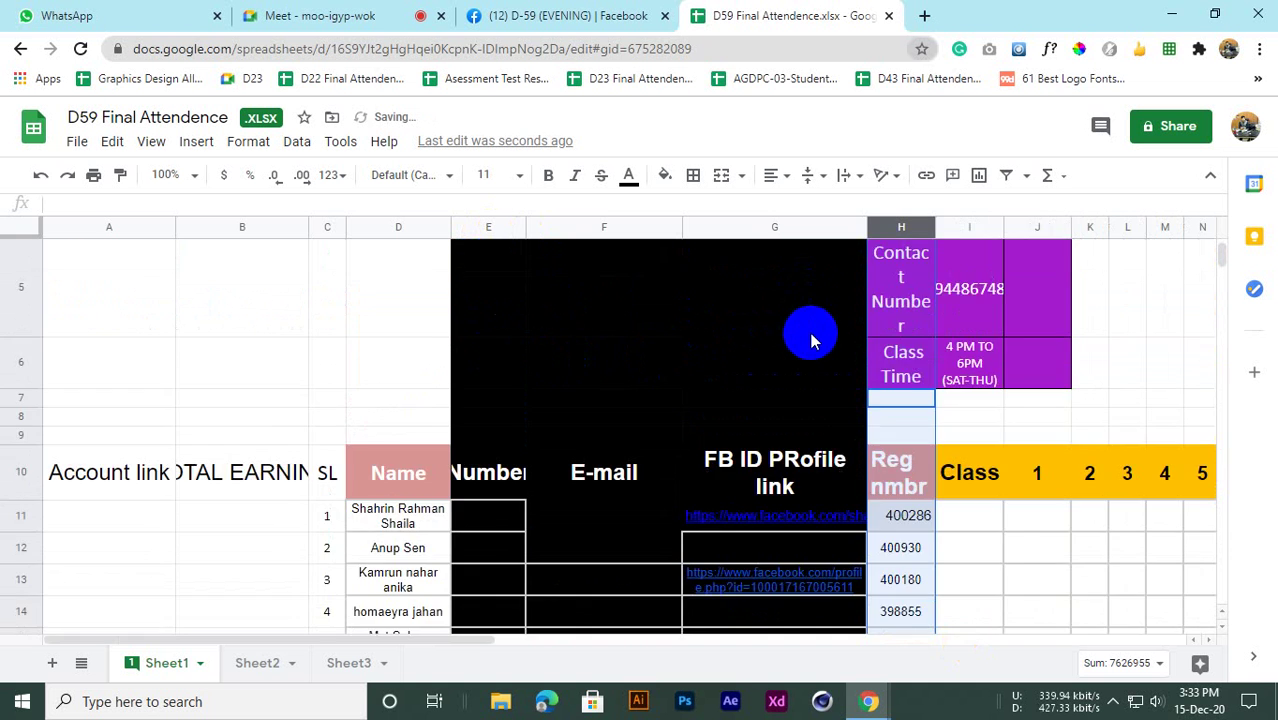
{"action": "scroll", "coordinate": [710, 370], "scroll_direction": "up", "scroll_amount": 2}
{"action": "scroll", "coordinate": [560, 325], "scroll_direction": "down", "scroll_amount": 3}
{"action": "scroll", "coordinate": [456, 340], "scroll_direction": "up", "scroll_amount": 2}
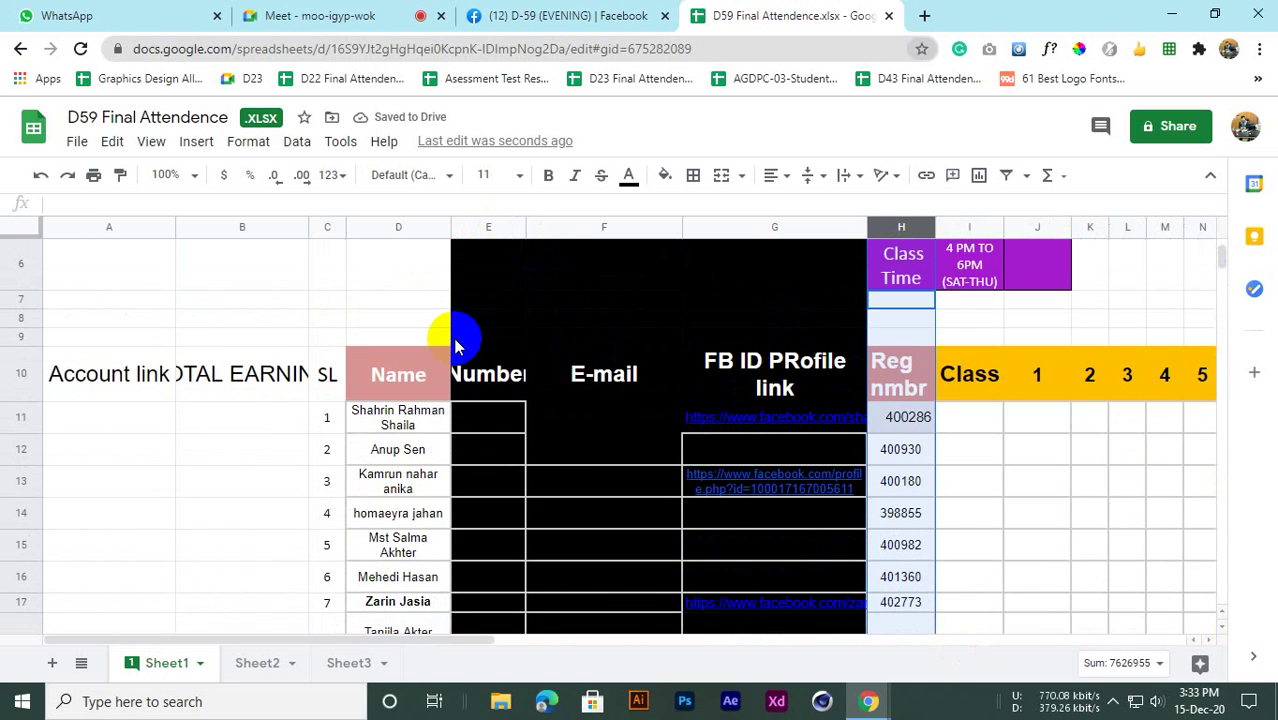
Change the freeze so only columns up to E (Number) stay fixed
{"action": "left_click", "coordinate": [474, 227]}
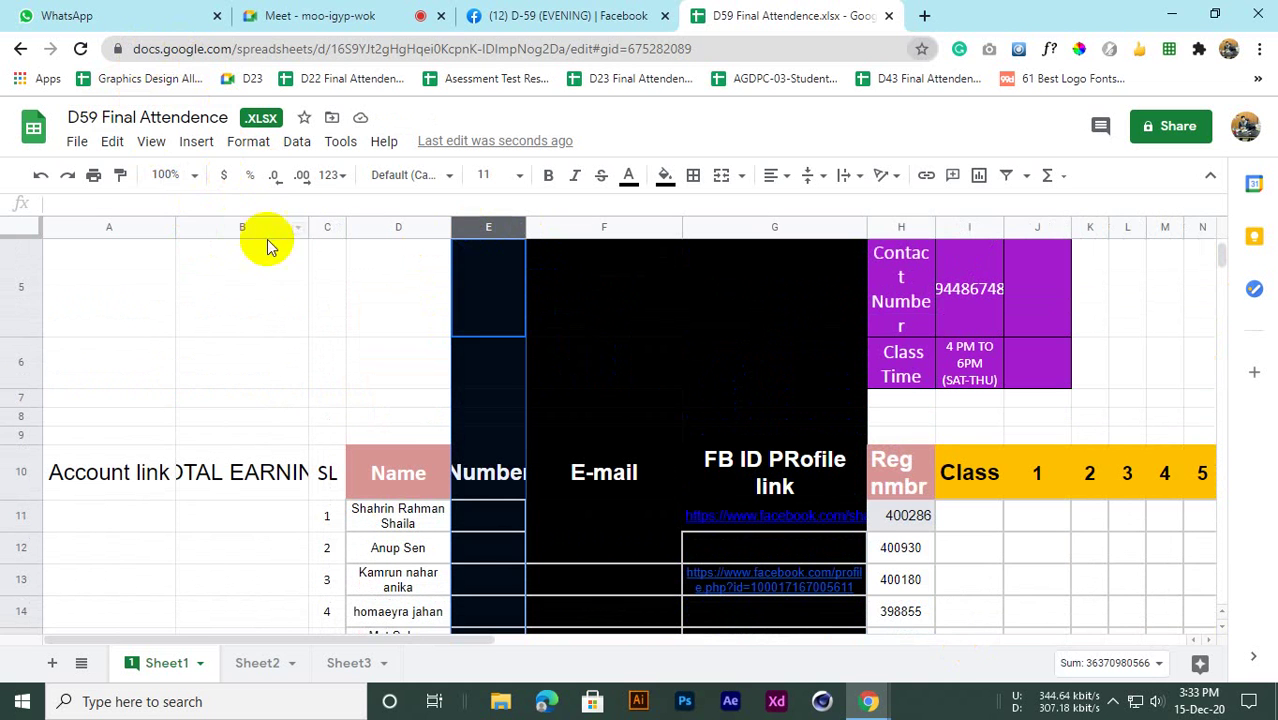
{"action": "left_click", "coordinate": [112, 141]}
{"action": "mouse_move", "coordinate": [152, 141]}
{"action": "mouse_move", "coordinate": [183, 177]}
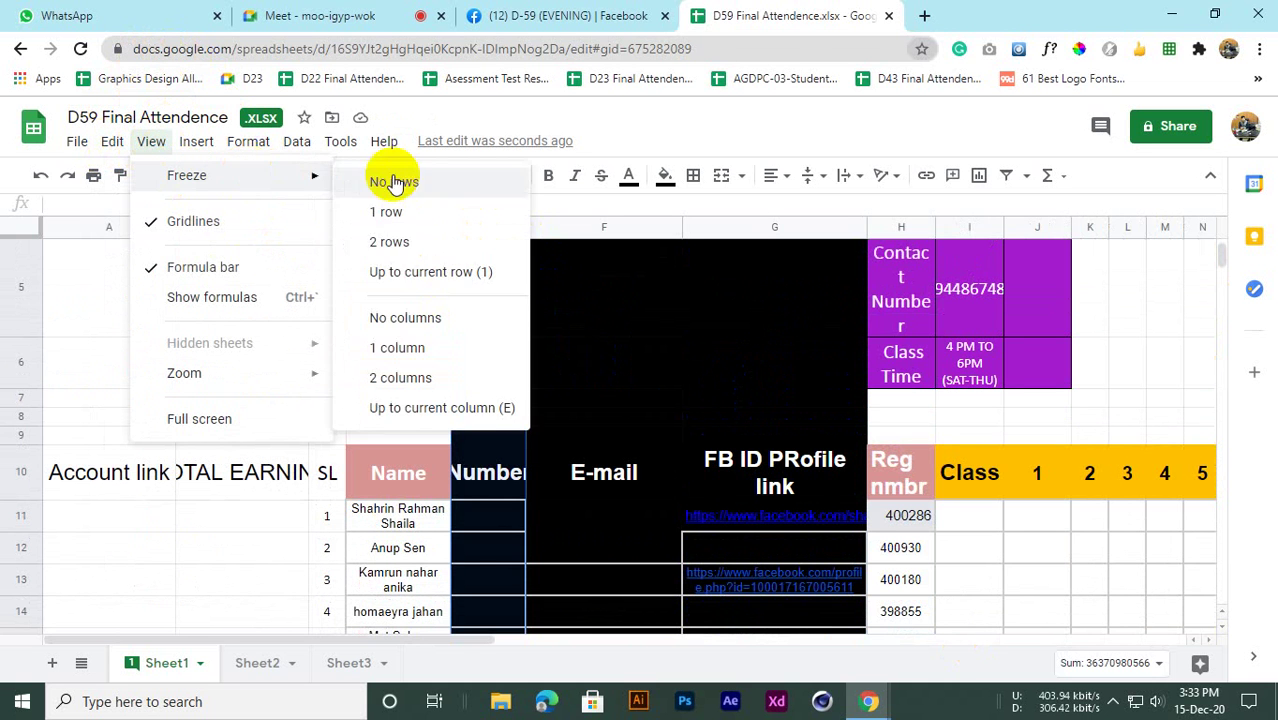
{"action": "left_click", "coordinate": [390, 407]}
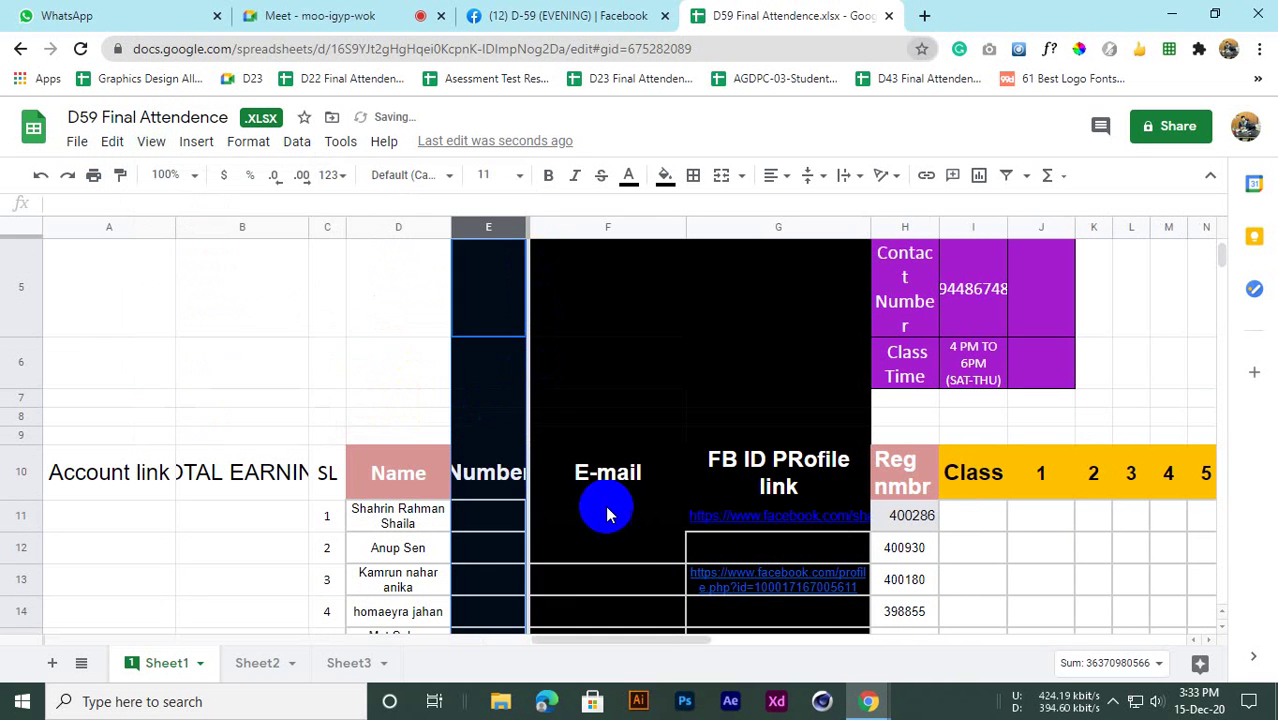
{"action": "scroll", "coordinate": [605, 510], "scroll_direction": "down", "scroll_amount": 1}
{"action": "left_click_drag", "start_coordinate": [600, 641], "coordinate": [698, 636]}
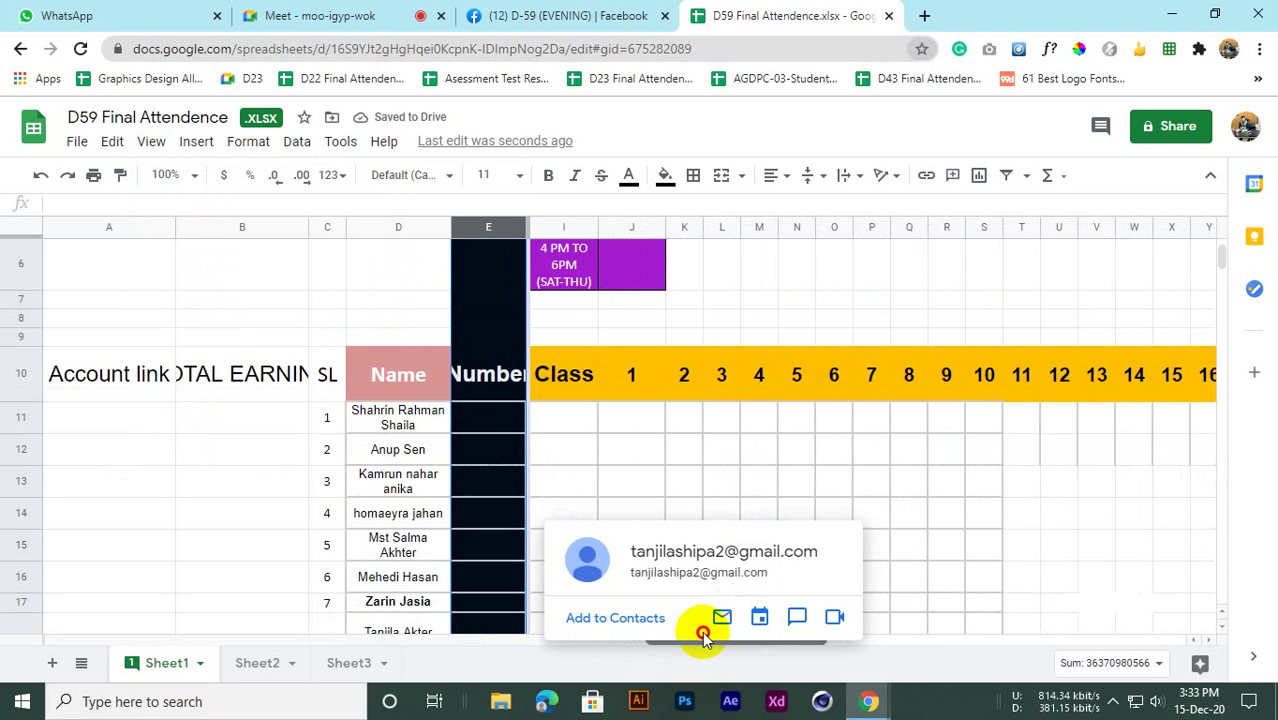
{"action": "scroll", "coordinate": [659, 454], "scroll_direction": "down", "scroll_amount": 3}
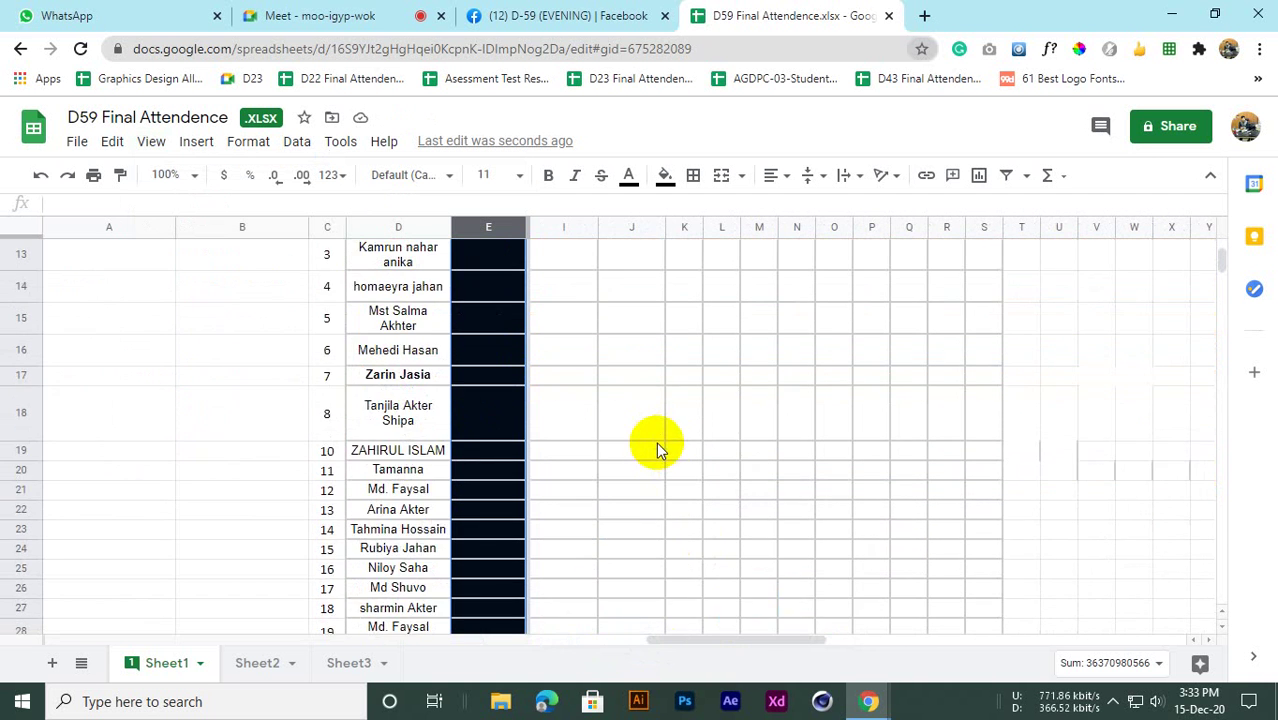
{"action": "scroll", "coordinate": [656, 442], "scroll_direction": "up", "scroll_amount": 2}
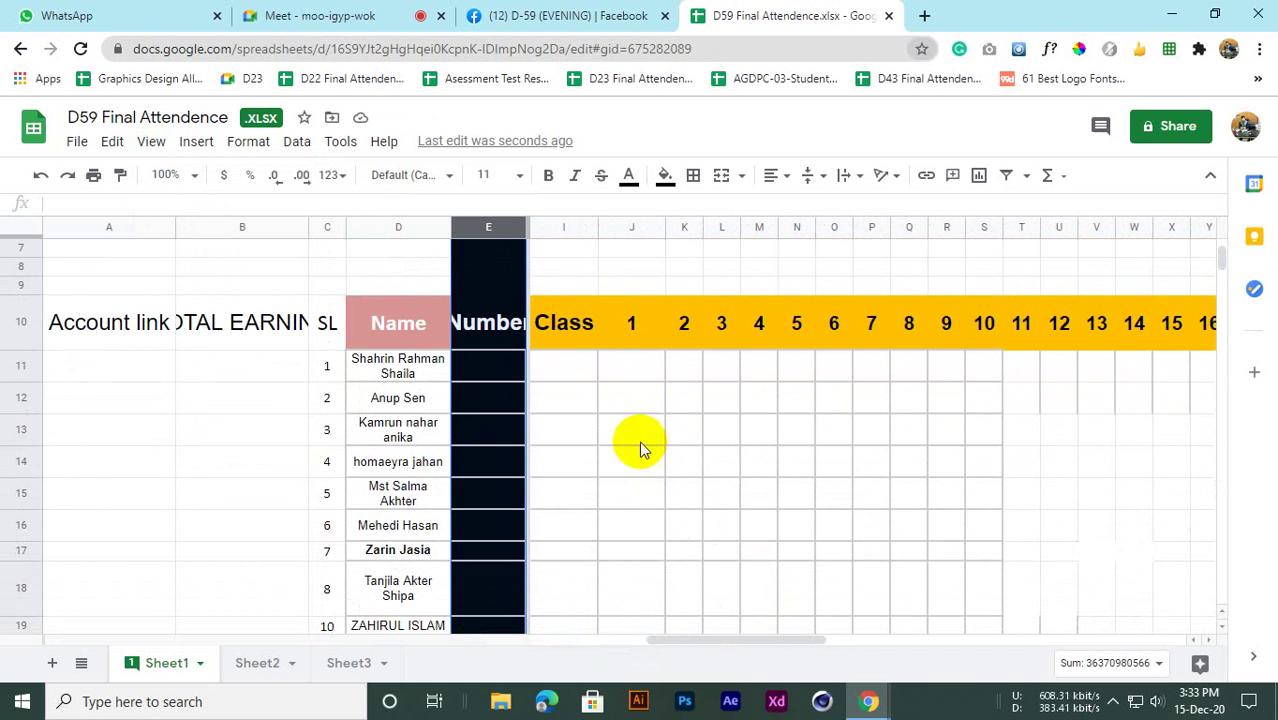
{"action": "scroll", "coordinate": [682, 434], "scroll_direction": "up", "scroll_amount": 1}
{"action": "scroll", "coordinate": [670, 436], "scroll_direction": "down", "scroll_amount": 2}
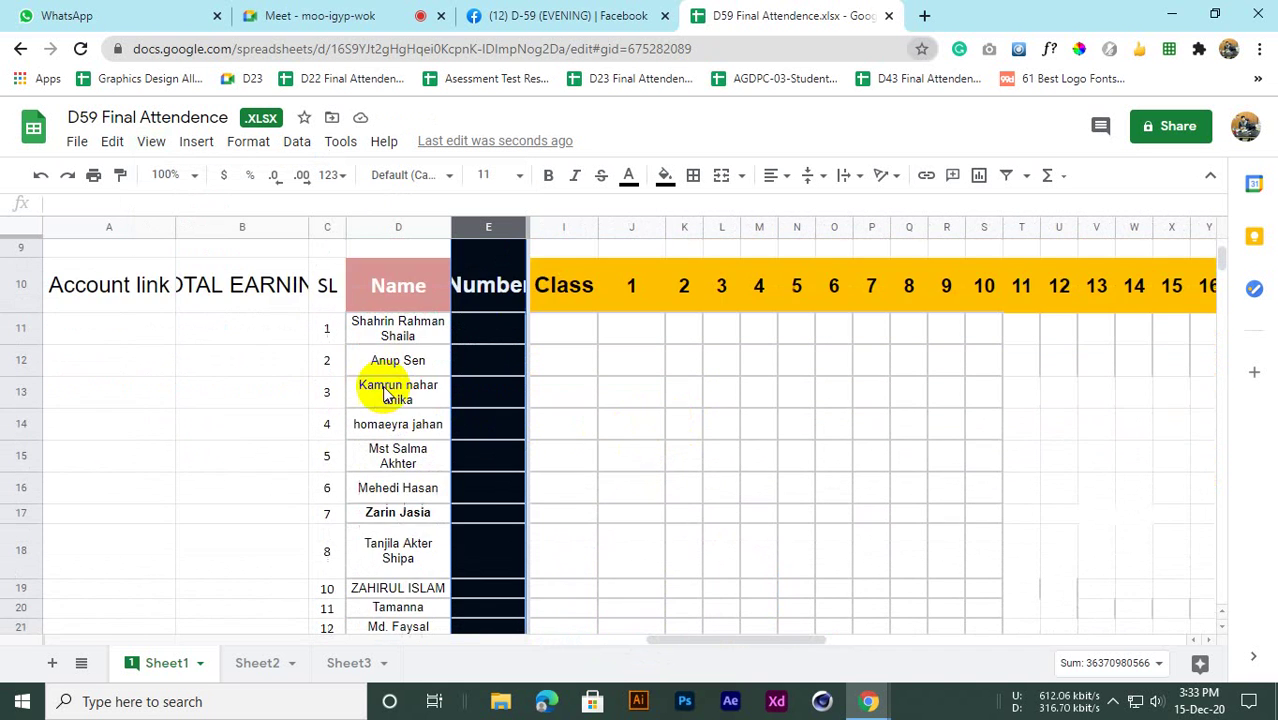
{"action": "scroll", "coordinate": [355, 375], "scroll_direction": "down", "scroll_amount": 2}
{"action": "scroll", "coordinate": [348, 348], "scroll_direction": "up", "scroll_amount": 2}
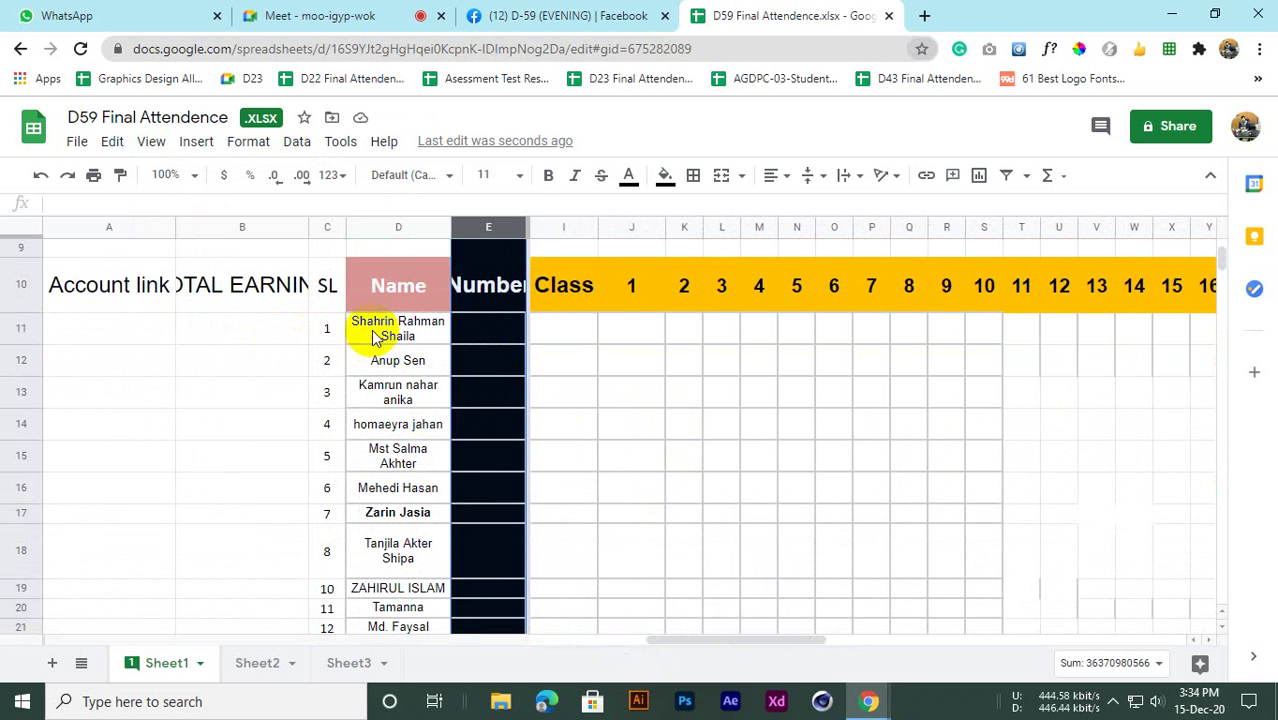
Enter p in J11 and copy it down the class 1 column
{"action": "left_click", "coordinate": [366, 345]}
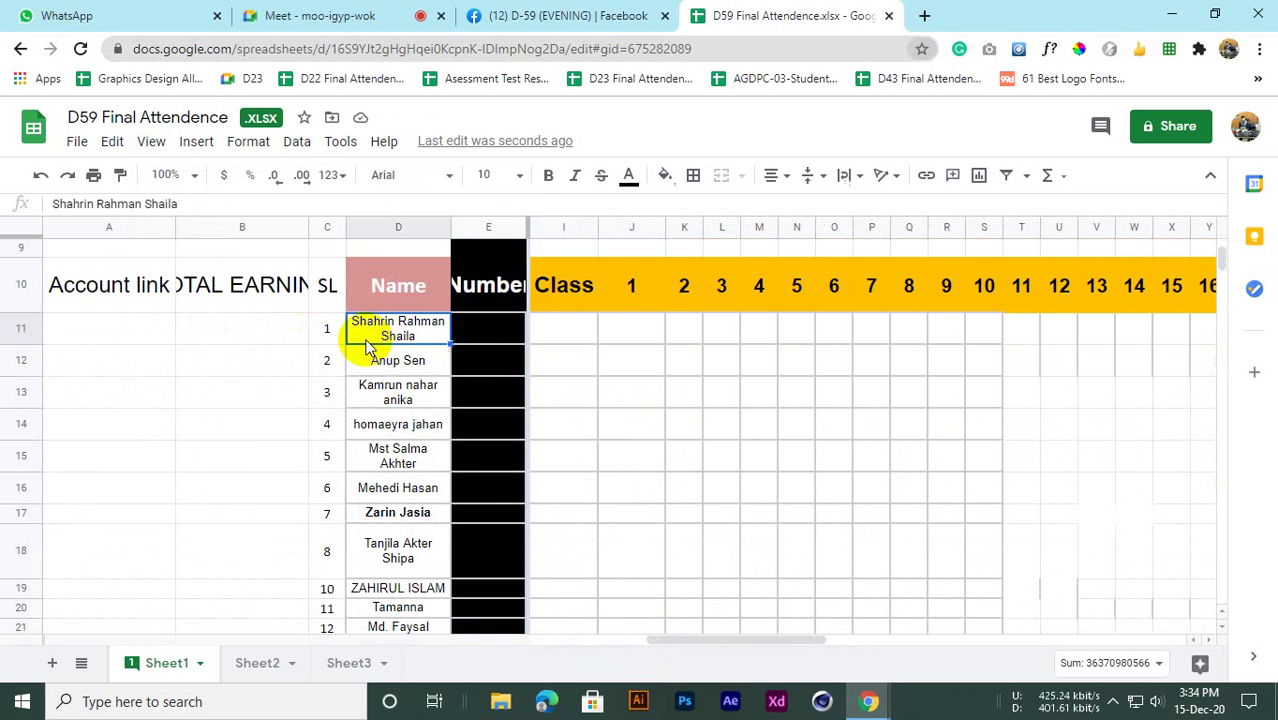
{"action": "left_click", "coordinate": [617, 333]}
{"action": "type", "text": "p"}
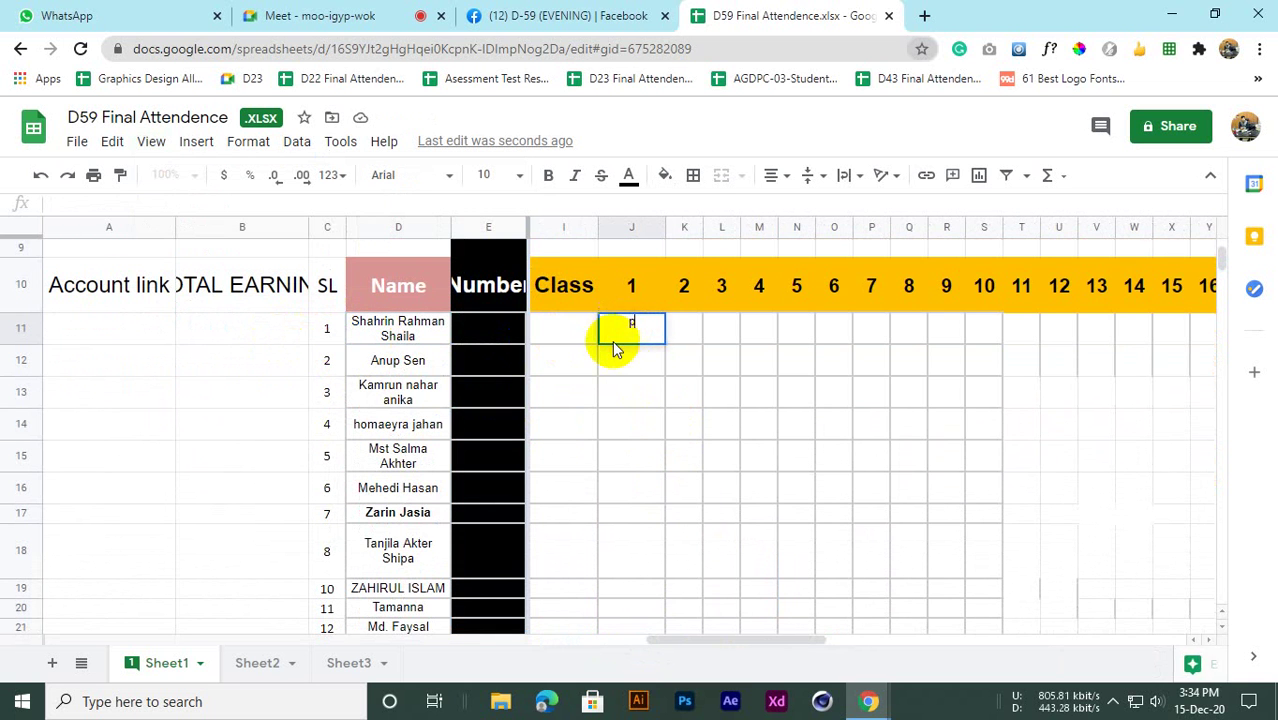
{"action": "left_click", "coordinate": [634, 368]}
{"action": "left_click", "coordinate": [641, 329]}
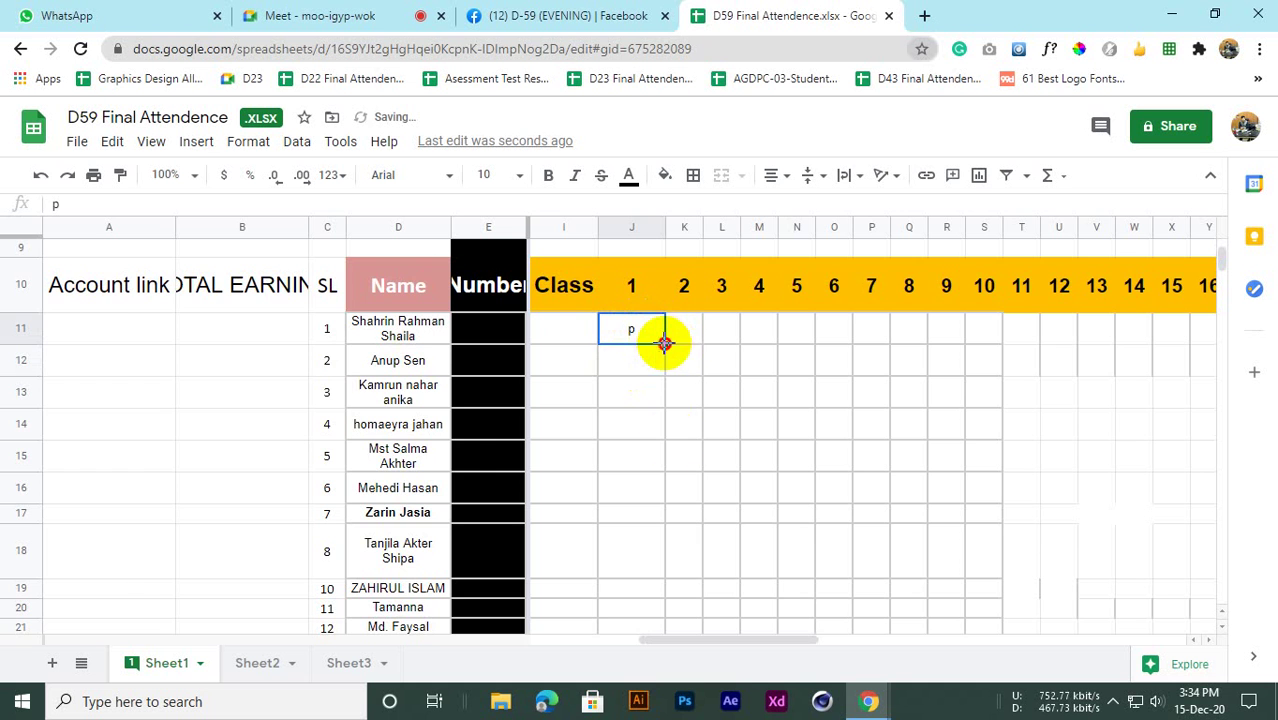
{"action": "left_click_drag", "start_coordinate": [665, 343], "coordinate": [643, 394]}
{"action": "scroll", "coordinate": [643, 394], "scroll_direction": "up", "scroll_amount": 6}
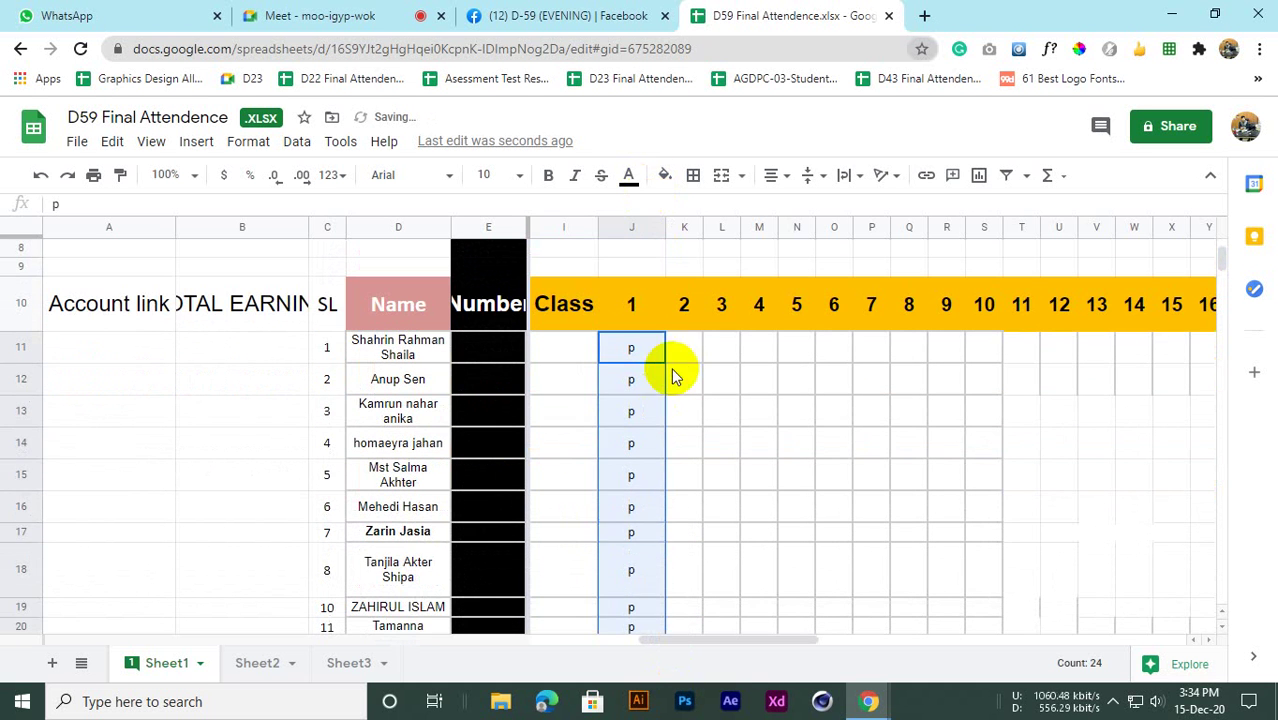
Enter p in the first class 2 cell and fill it down to row 34
{"action": "left_click", "coordinate": [678, 358]}
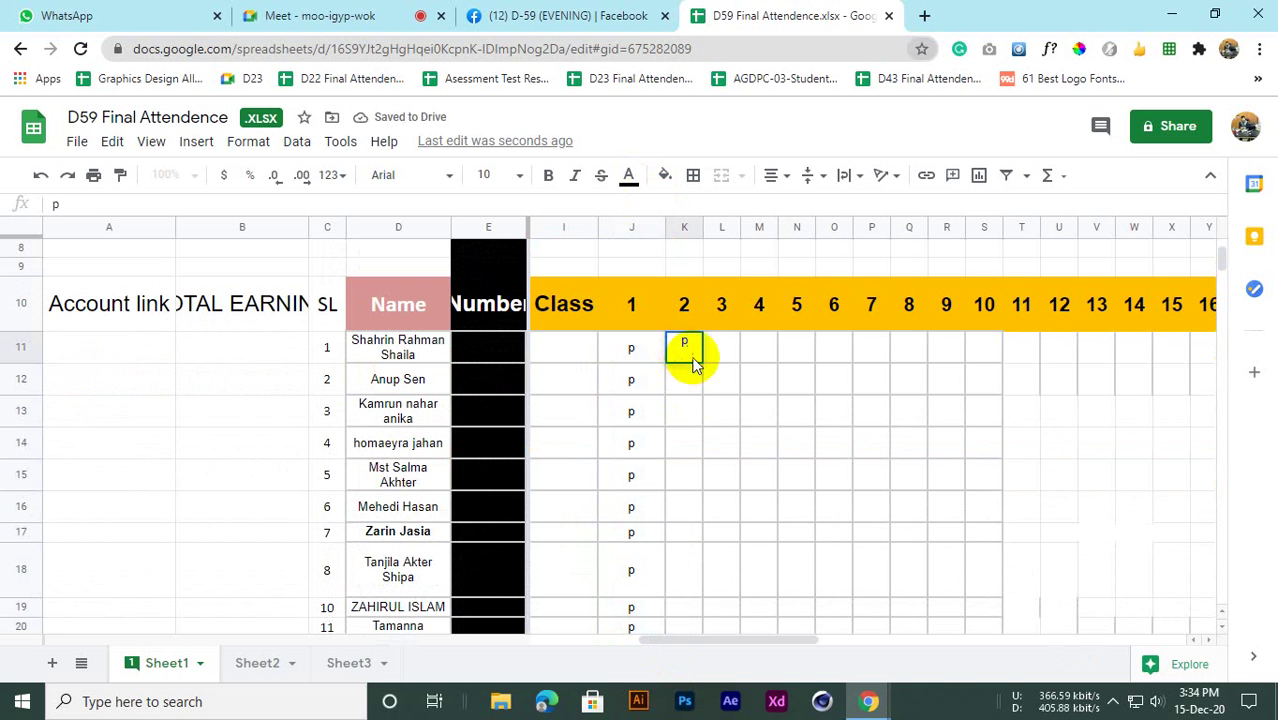
{"action": "key", "text": "Return"}
{"action": "left_click", "coordinate": [699, 364]}
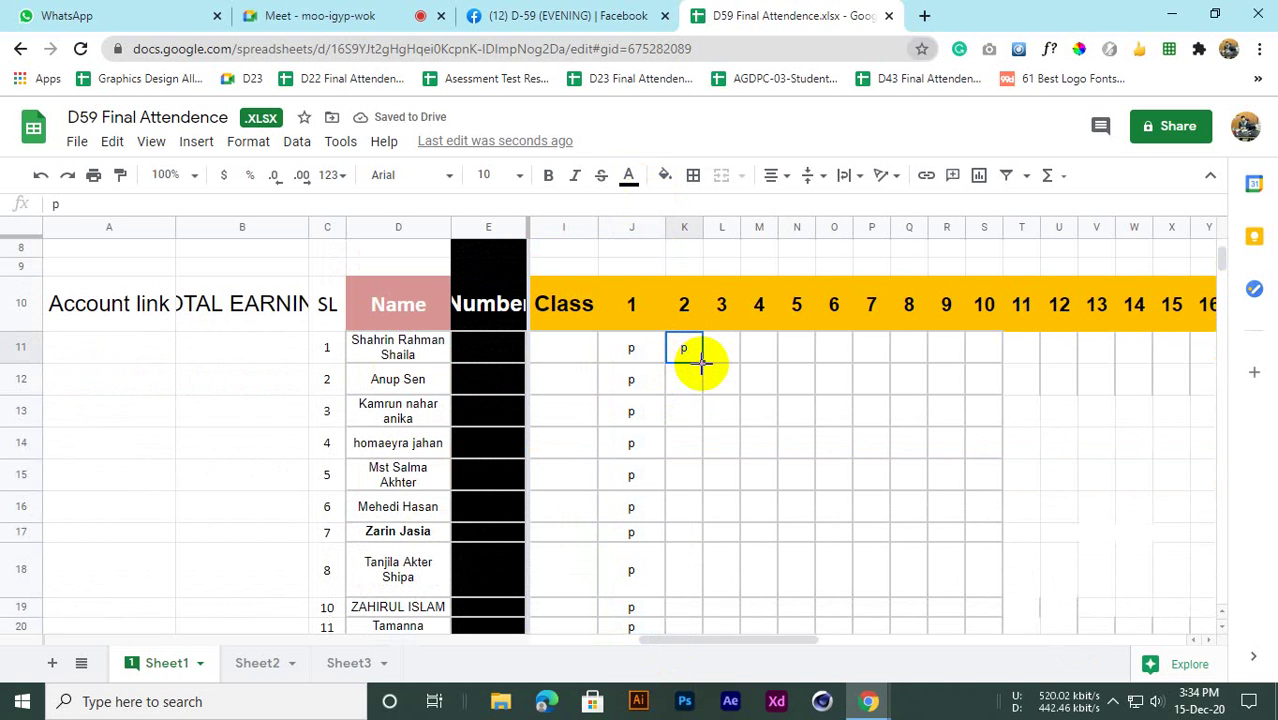
{"action": "left_click_drag", "start_coordinate": [701, 364], "coordinate": [670, 351]}
{"action": "scroll", "coordinate": [670, 351], "scroll_direction": "up", "scroll_amount": 5}
{"action": "left_click", "coordinate": [715, 320]}
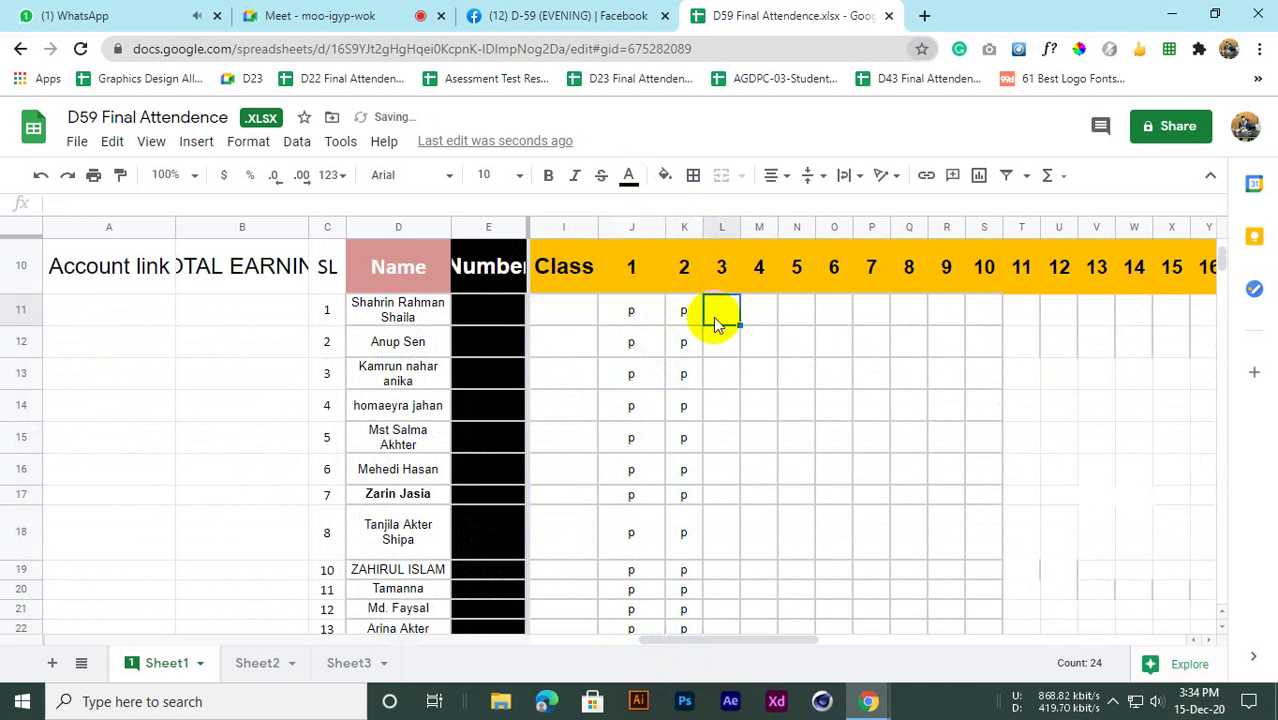
{"action": "scroll", "coordinate": [355, 330], "scroll_direction": "up", "scroll_amount": 1}
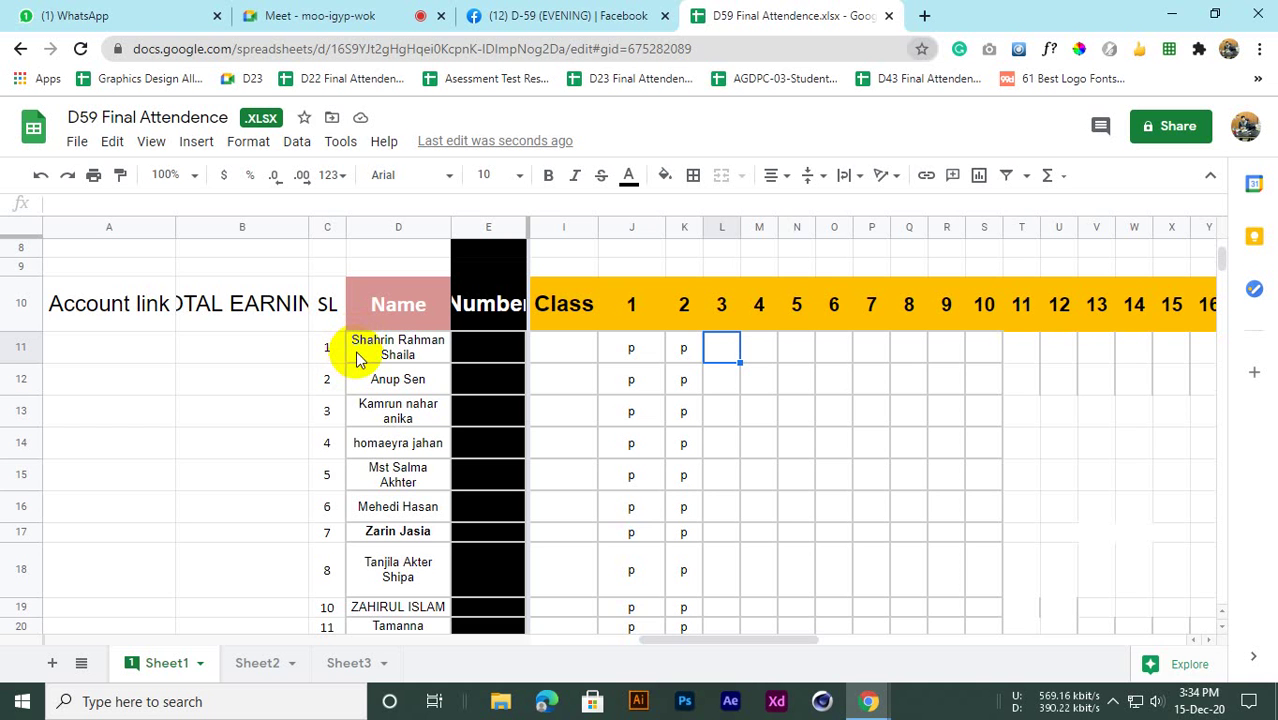
{"action": "left_click", "coordinate": [315, 12]}
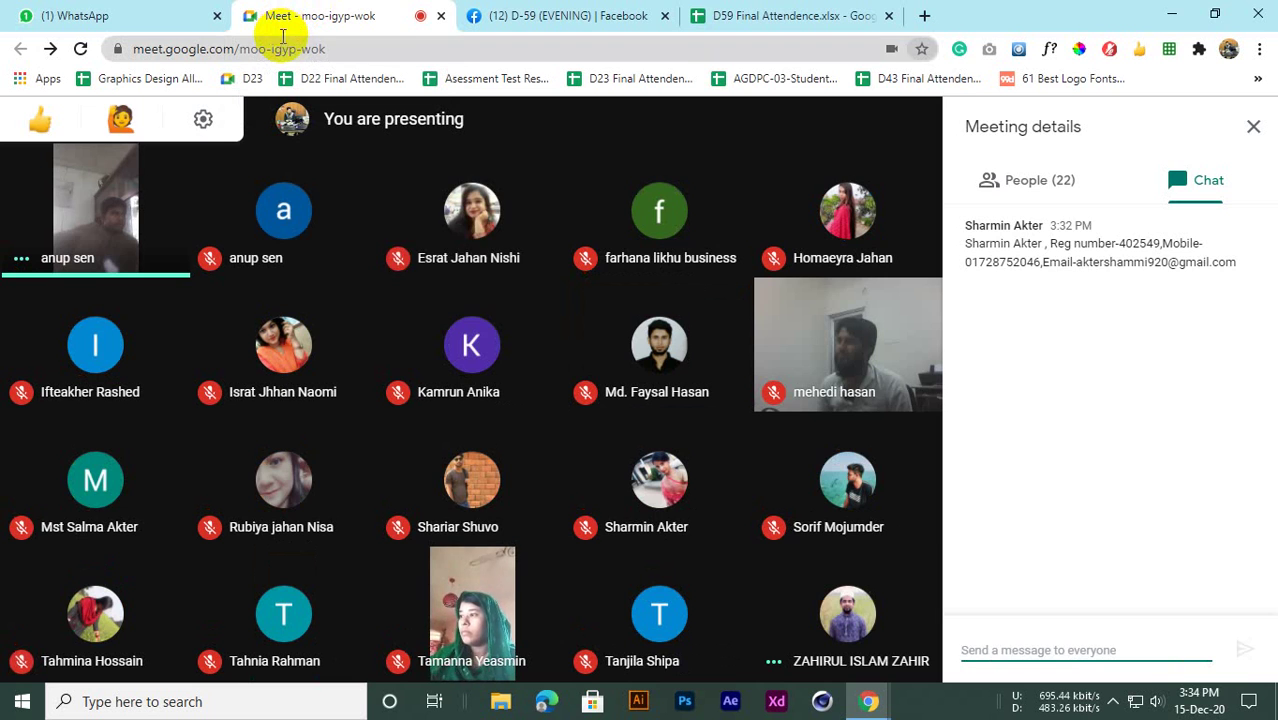
Mark class 3 as A for the first student and P for the second
{"action": "left_click", "coordinate": [773, 10]}
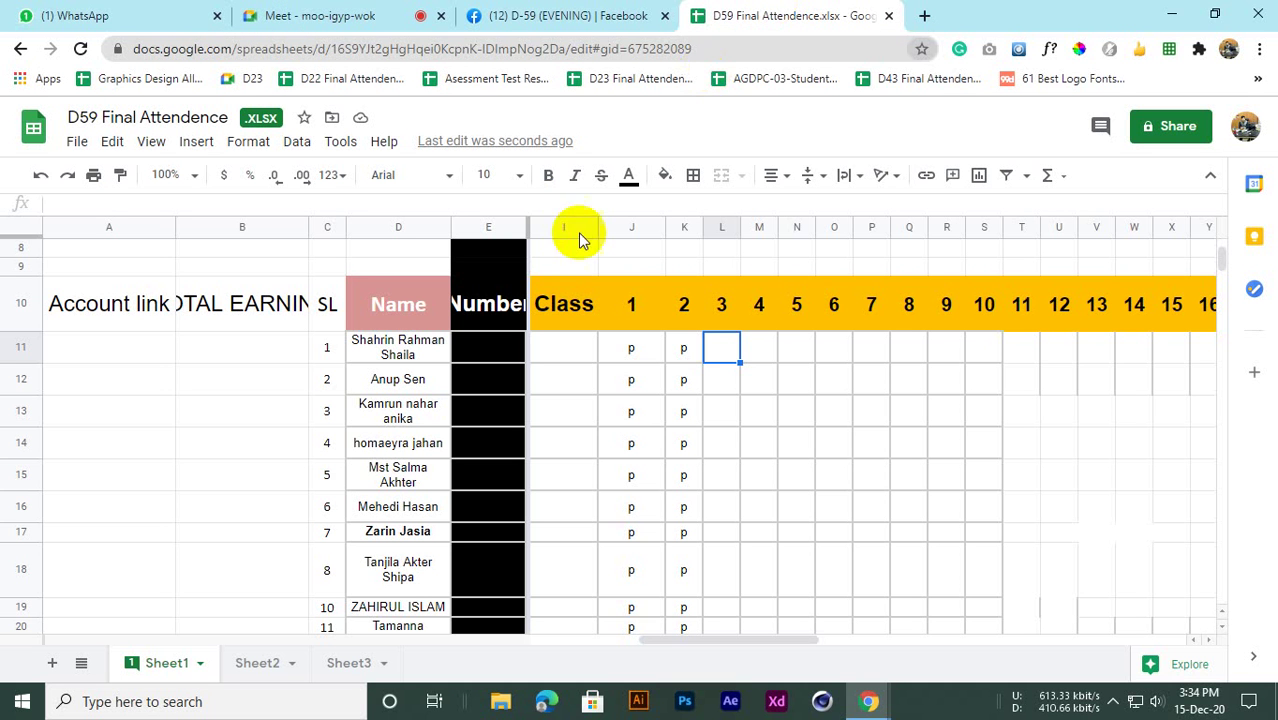
{"action": "left_click", "coordinate": [722, 382]}
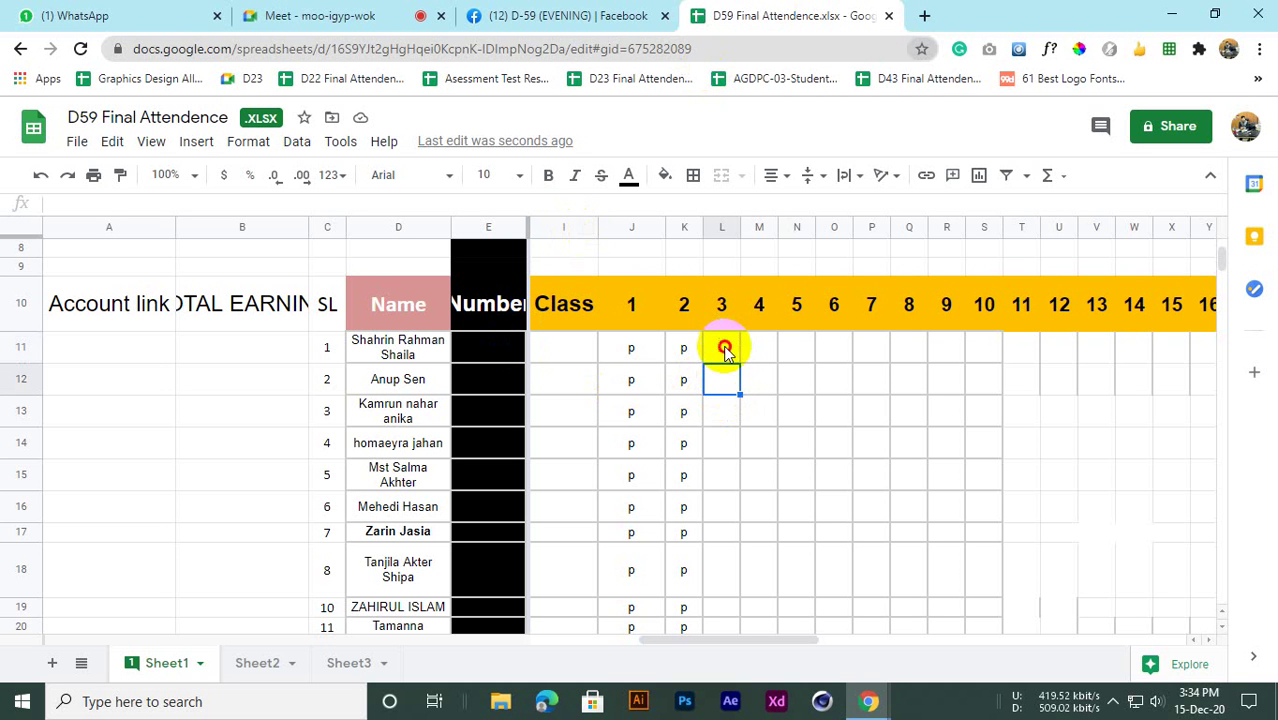
{"action": "left_click", "coordinate": [724, 348]}
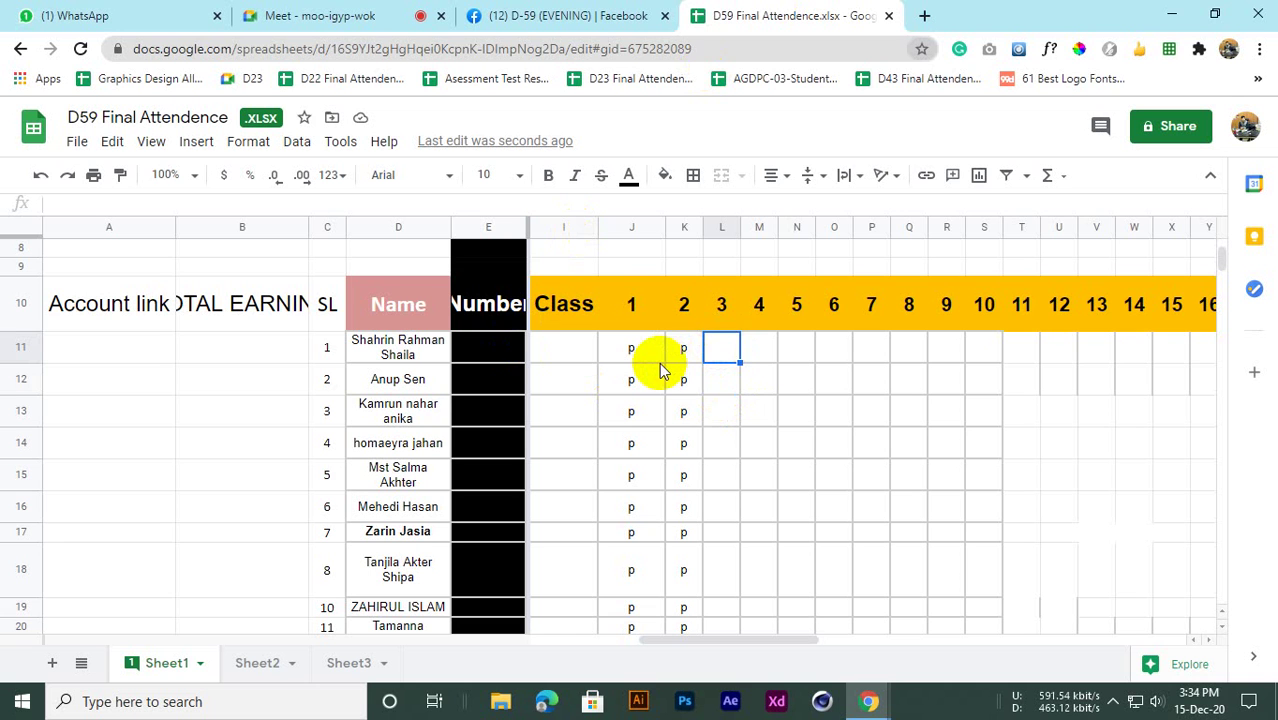
{"action": "type", "text": "A"}
{"action": "left_click", "coordinate": [729, 386]}
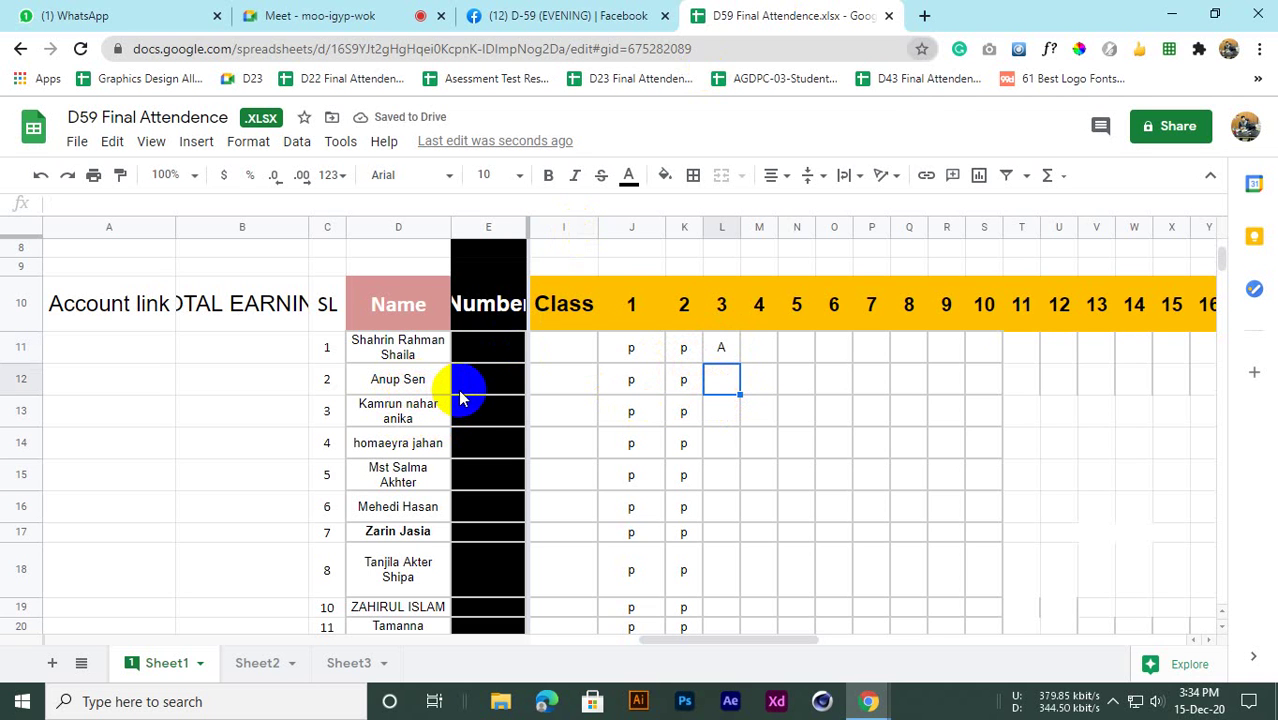
{"action": "key", "text": "Return"}
{"action": "left_click", "coordinate": [729, 396]}
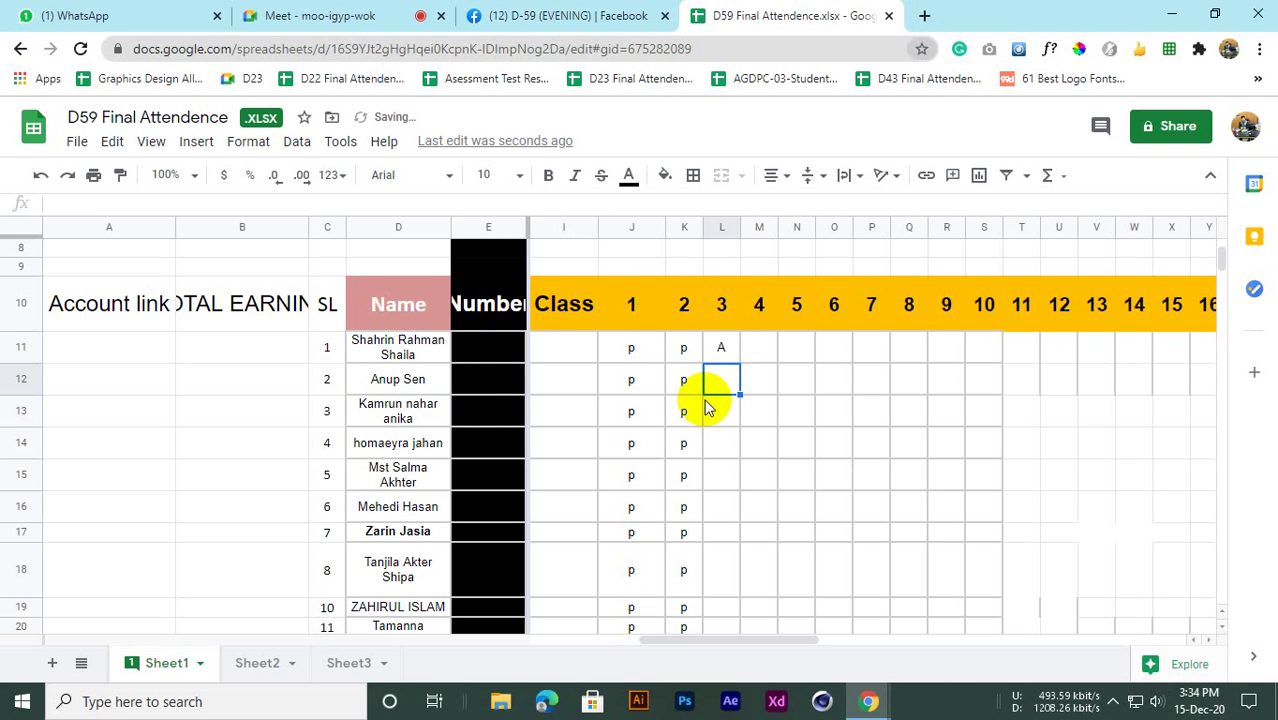
{"action": "left_click", "coordinate": [729, 404]}
{"action": "left_click", "coordinate": [731, 390]}
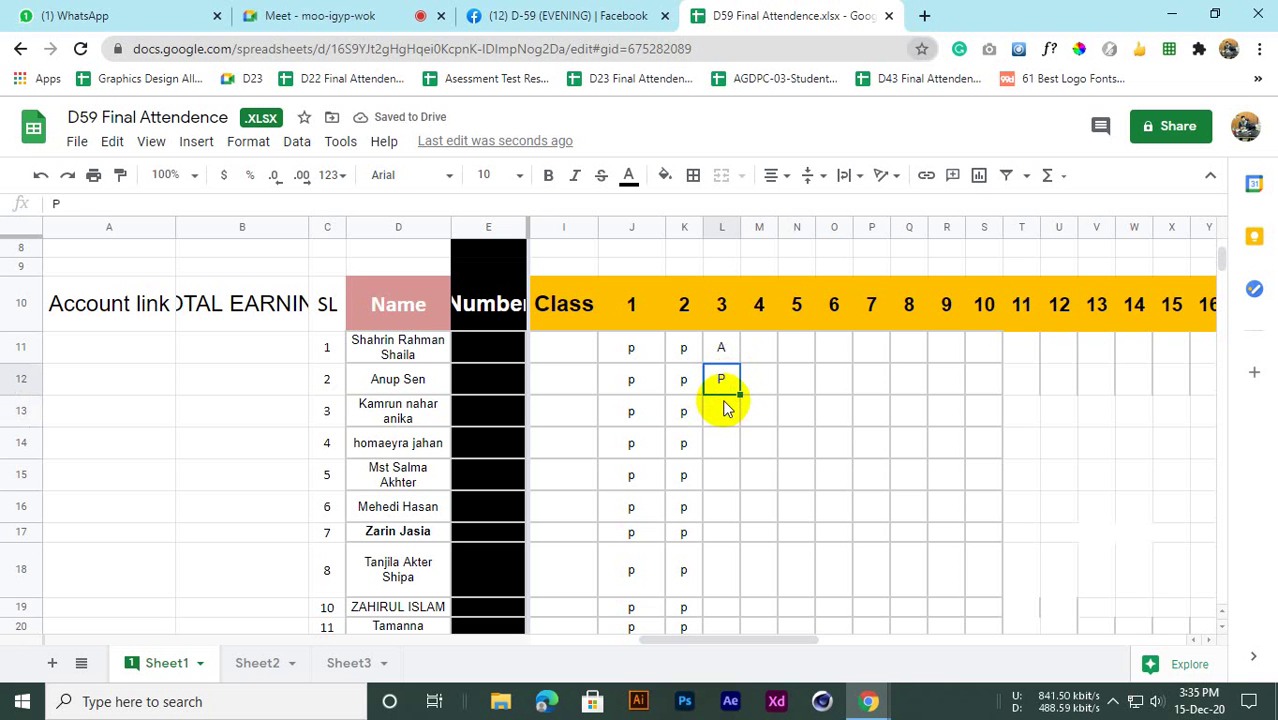
{"action": "left_click", "coordinate": [380, 16]}
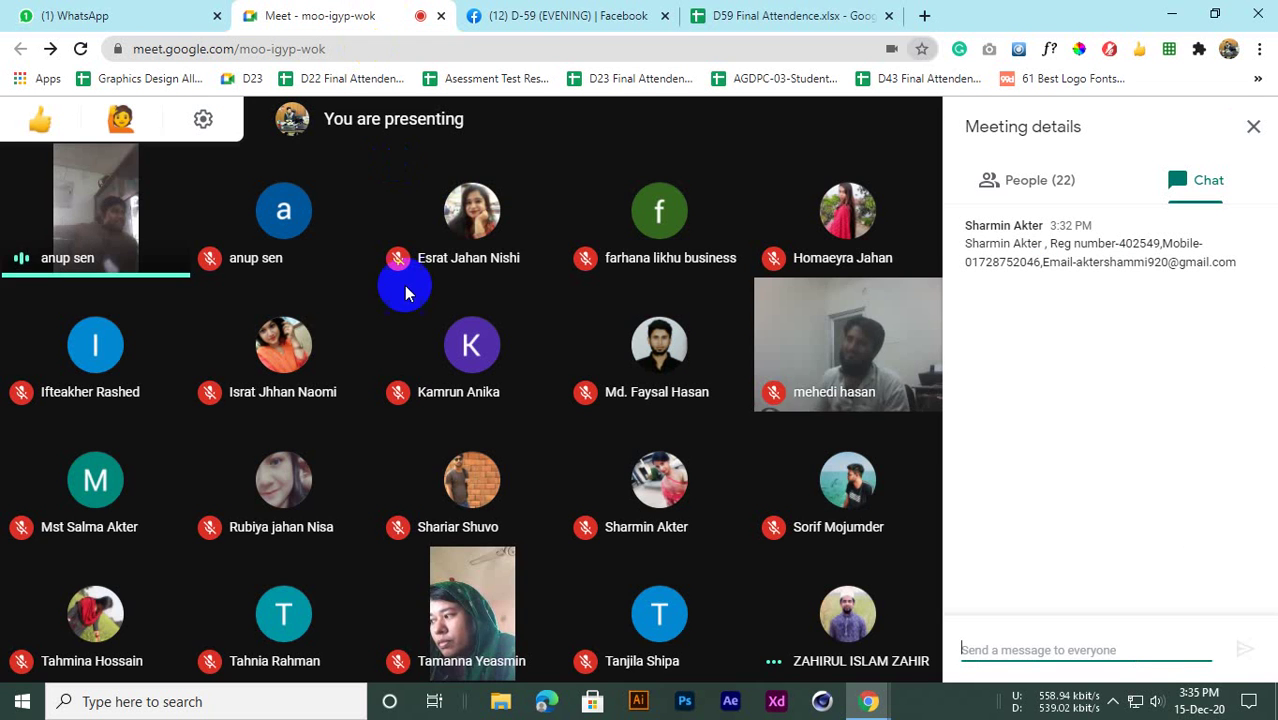
{"action": "left_click", "coordinate": [560, 16]}
{"action": "left_click", "coordinate": [704, 18]}
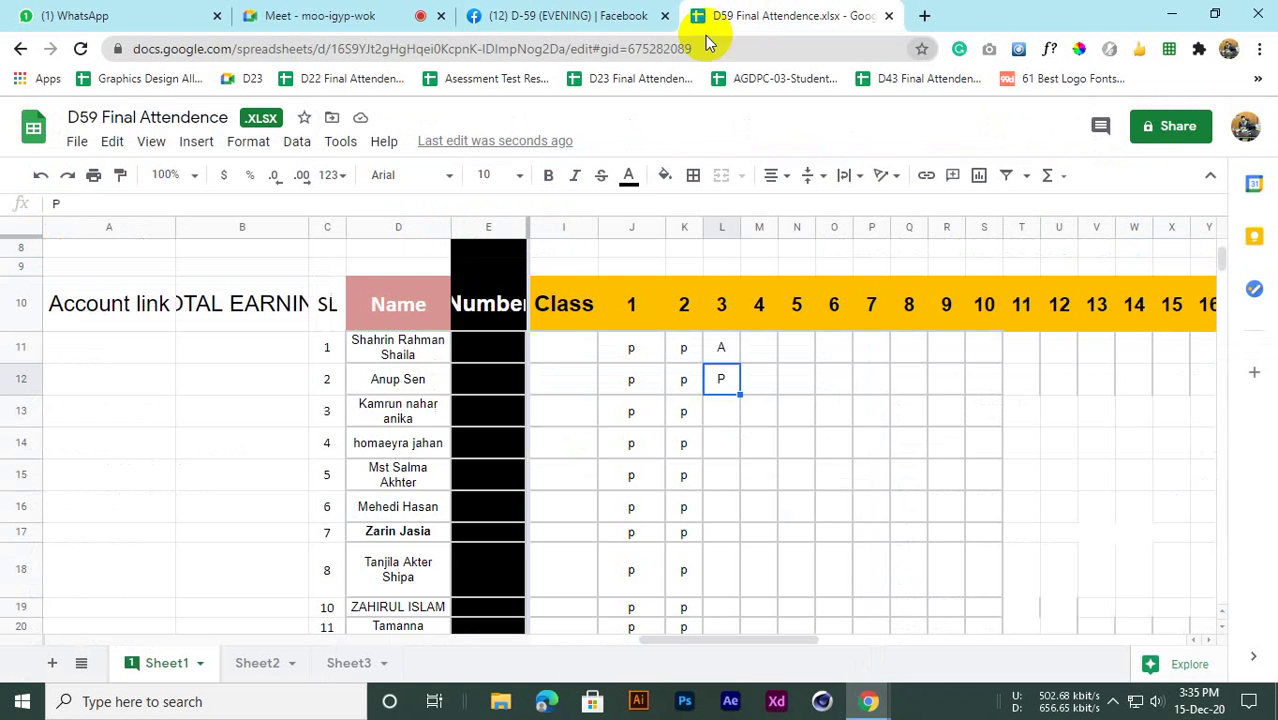
{"action": "scroll", "coordinate": [585, 475], "scroll_direction": "up", "scroll_amount": 1}
{"action": "scroll", "coordinate": [582, 473], "scroll_direction": "down", "scroll_amount": 2}
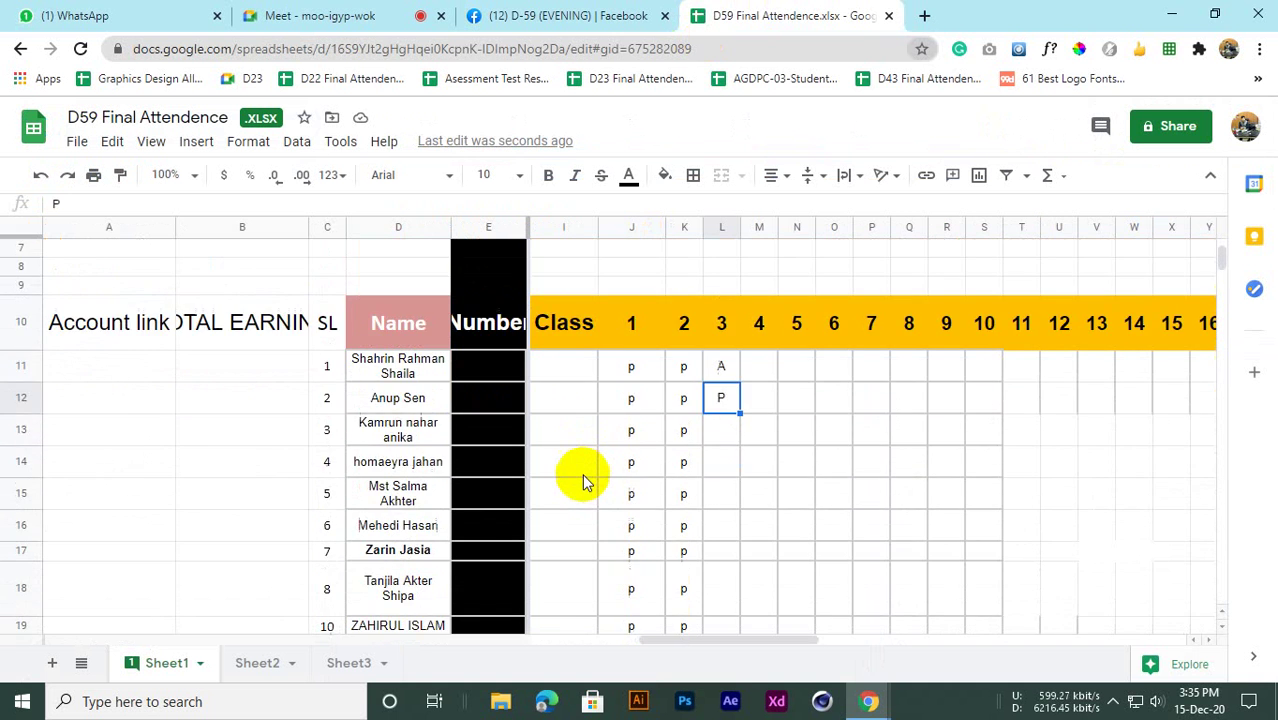
{"action": "scroll", "coordinate": [579, 471], "scroll_direction": "down", "scroll_amount": 2}
{"action": "scroll", "coordinate": [579, 471], "scroll_direction": "up", "scroll_amount": 2}
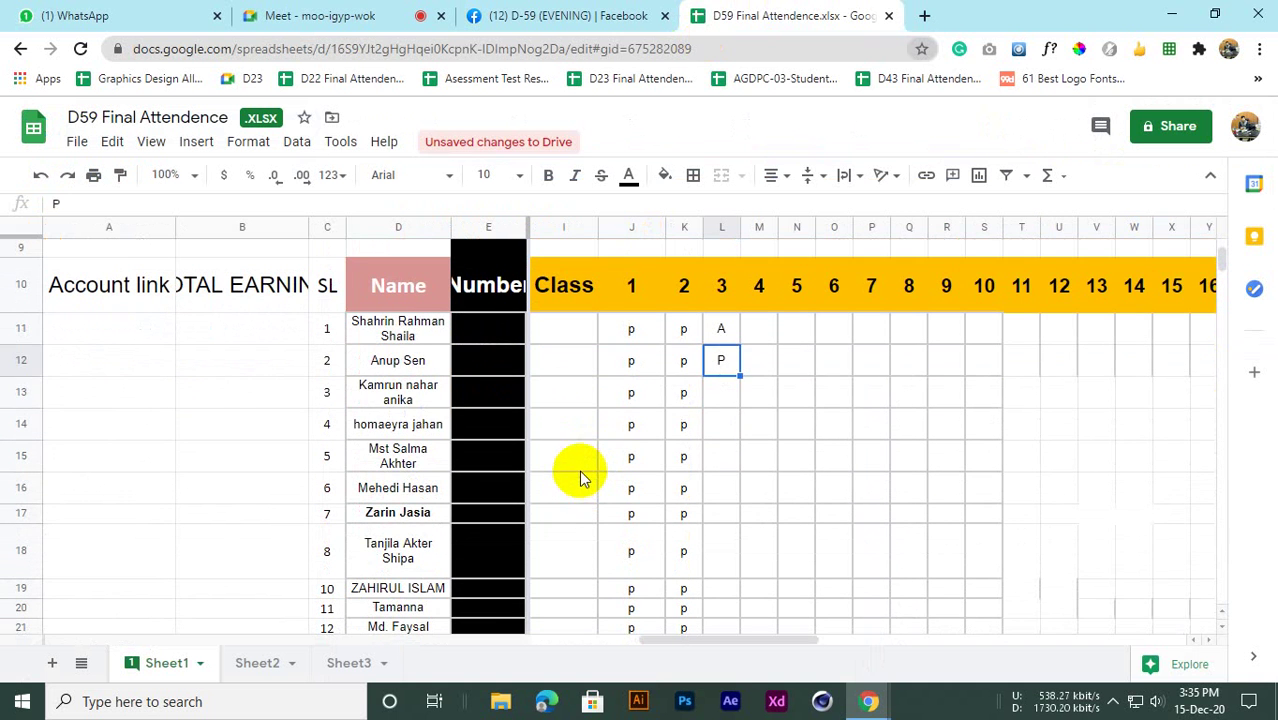
{"action": "left_click", "coordinate": [721, 392]}
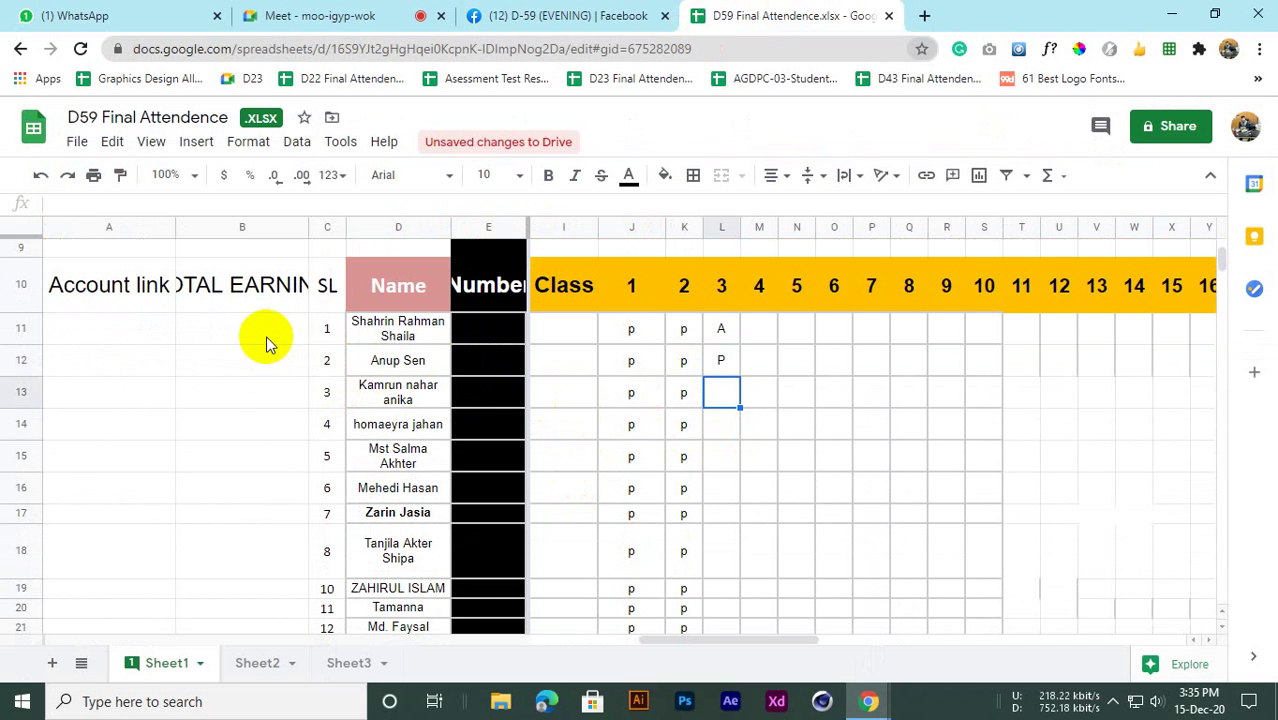
{"action": "scroll", "coordinate": [266, 335], "scroll_direction": "up", "scroll_amount": 3}
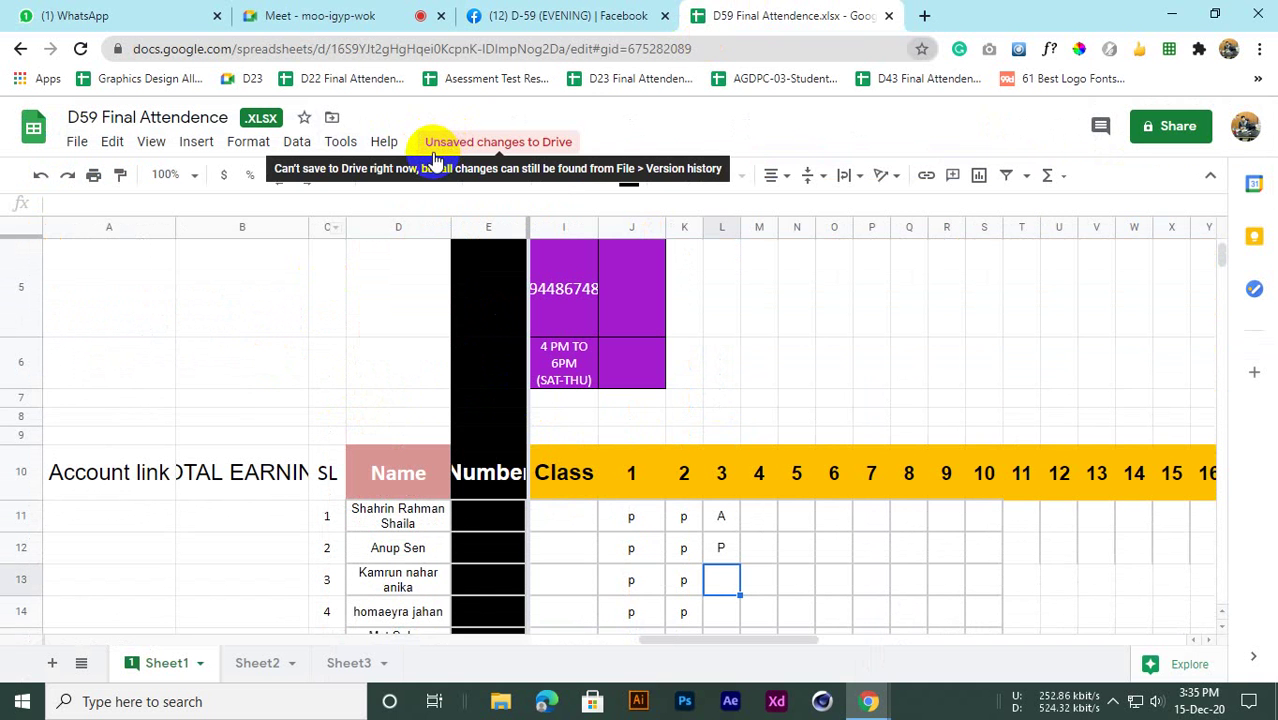
{"action": "left_click", "coordinate": [180, 356]}
{"action": "scroll", "coordinate": [345, 378], "scroll_direction": "down", "scroll_amount": 3}
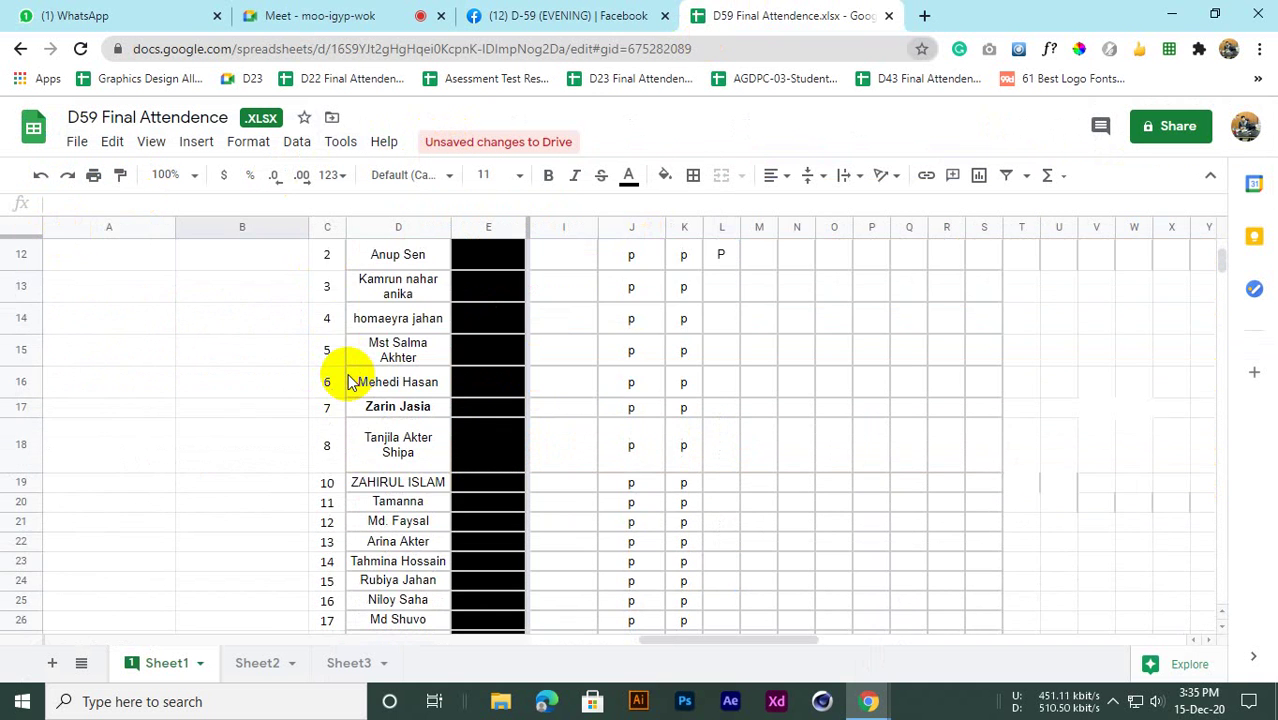
{"action": "scroll", "coordinate": [348, 378], "scroll_direction": "up", "scroll_amount": 2}
{"action": "left_click", "coordinate": [641, 465]}
{"action": "scroll", "coordinate": [645, 463], "scroll_direction": "down", "scroll_amount": 3}
{"action": "scroll", "coordinate": [618, 400], "scroll_direction": "up", "scroll_amount": 2}
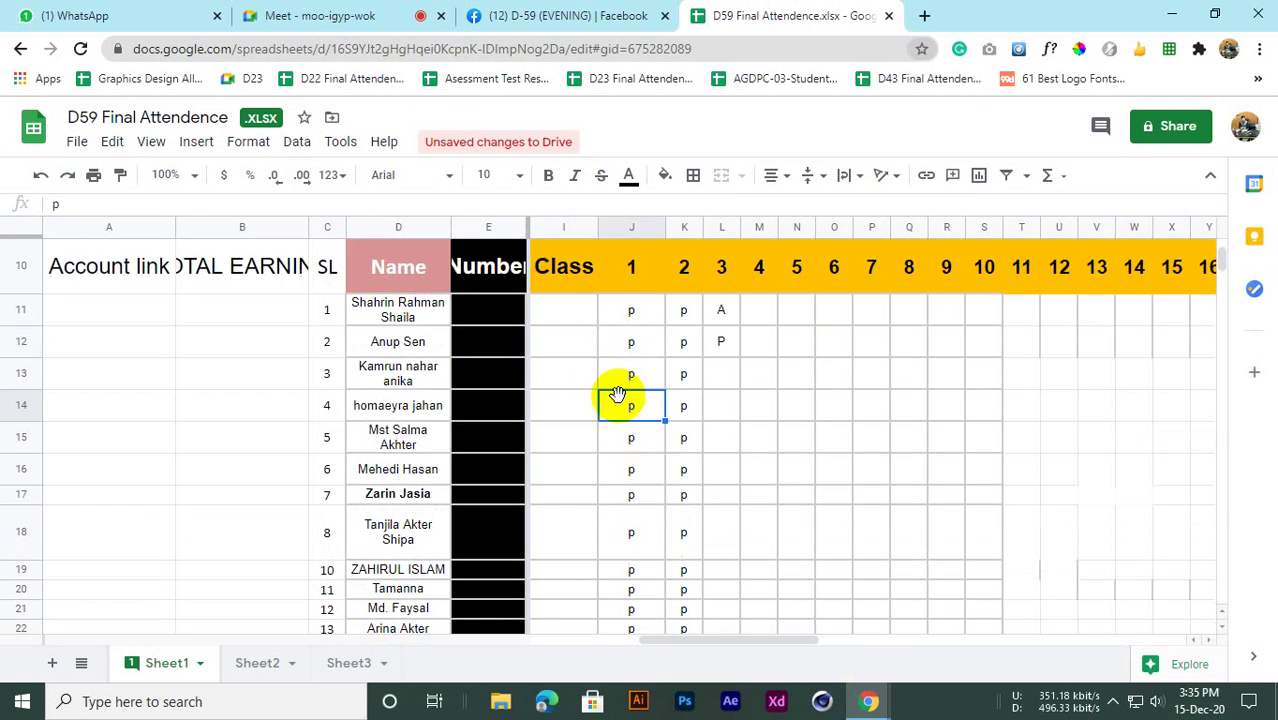
{"action": "scroll", "coordinate": [577, 401], "scroll_direction": "down", "scroll_amount": 3}
{"action": "scroll", "coordinate": [650, 400], "scroll_direction": "up", "scroll_amount": 3}
{"action": "left_click", "coordinate": [719, 437]}
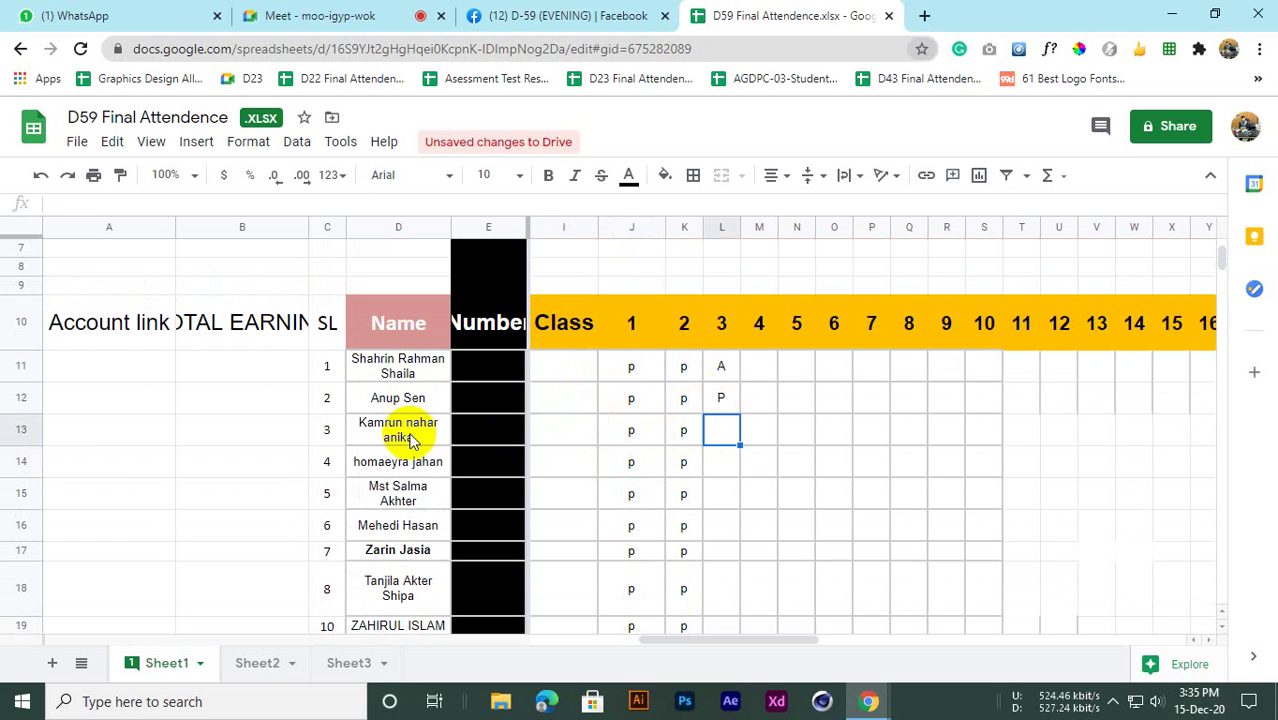
{"action": "scroll", "coordinate": [400, 425], "scroll_direction": "down", "scroll_amount": 1}
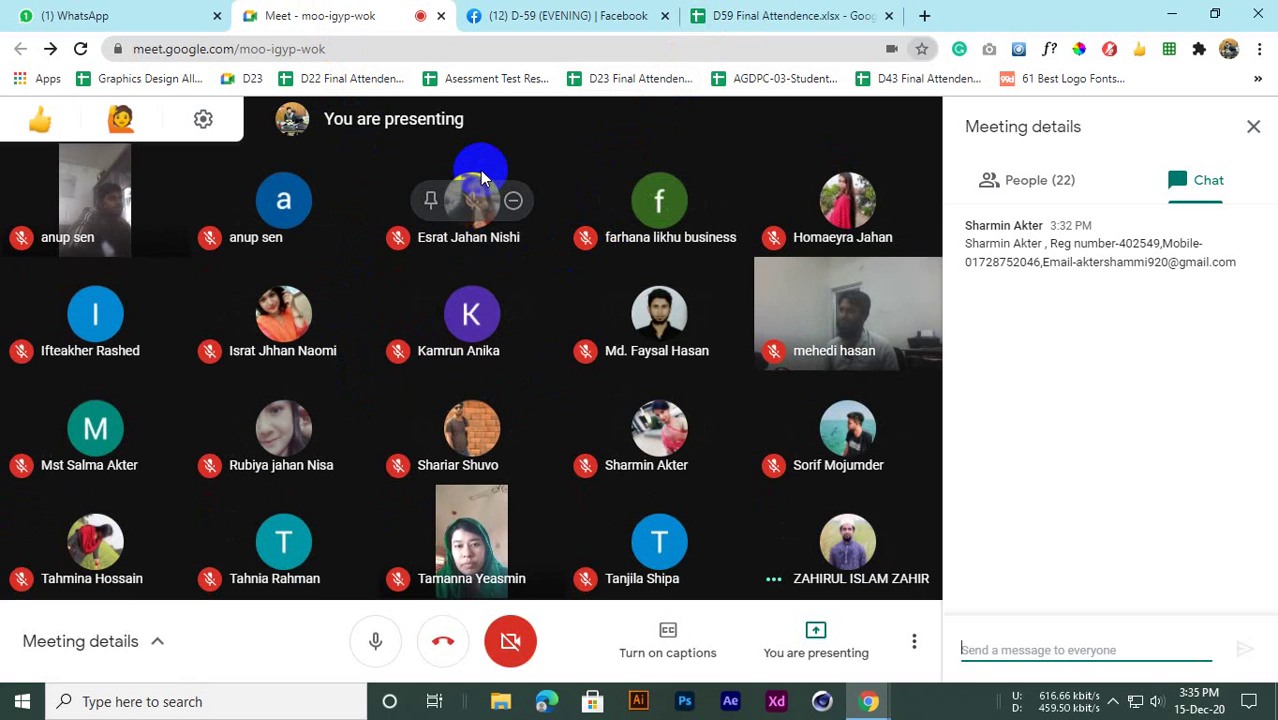
{"action": "left_click", "coordinate": [783, 12]}
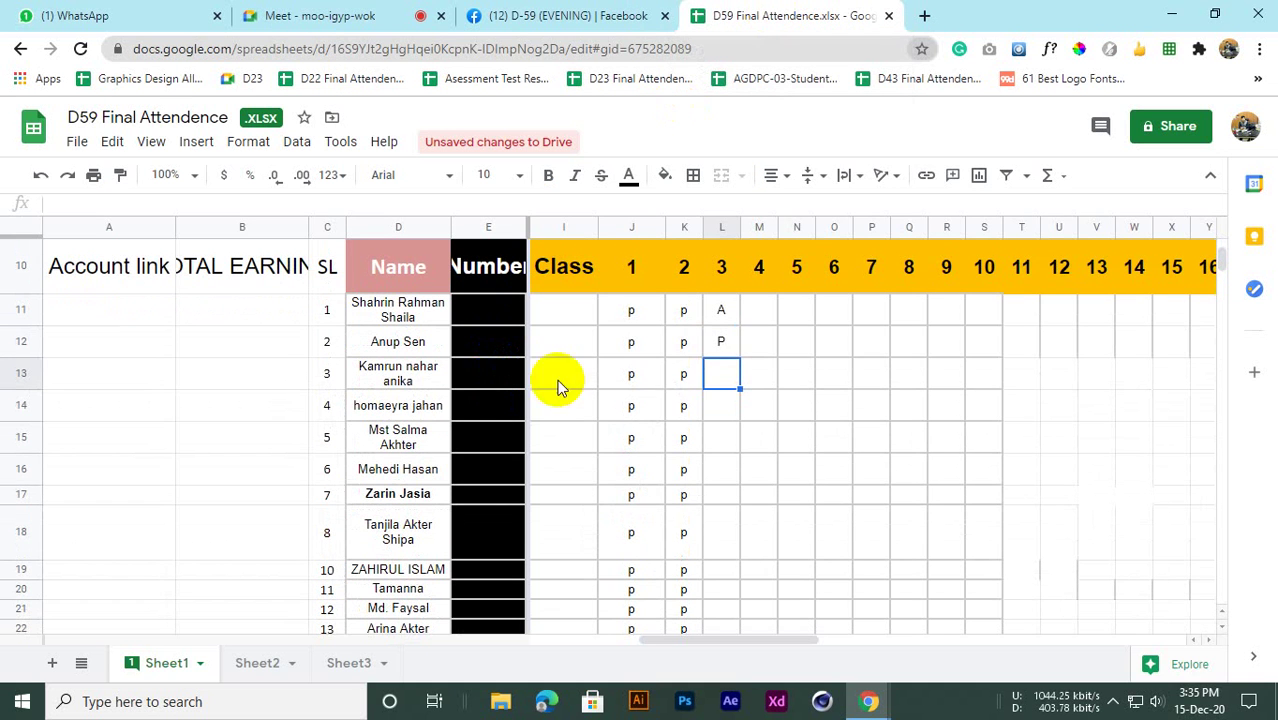
Mark the third student P for class 3
{"action": "left_click", "coordinate": [659, 388]}
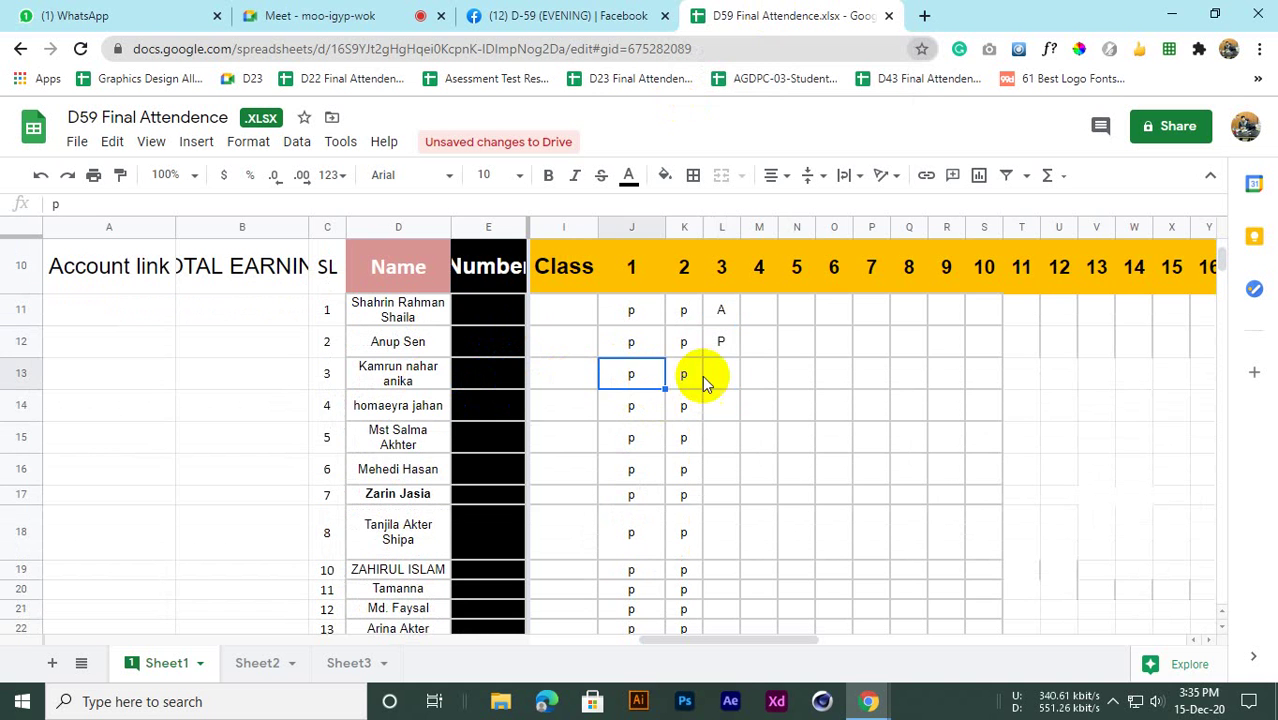
{"action": "left_click", "coordinate": [706, 378]}
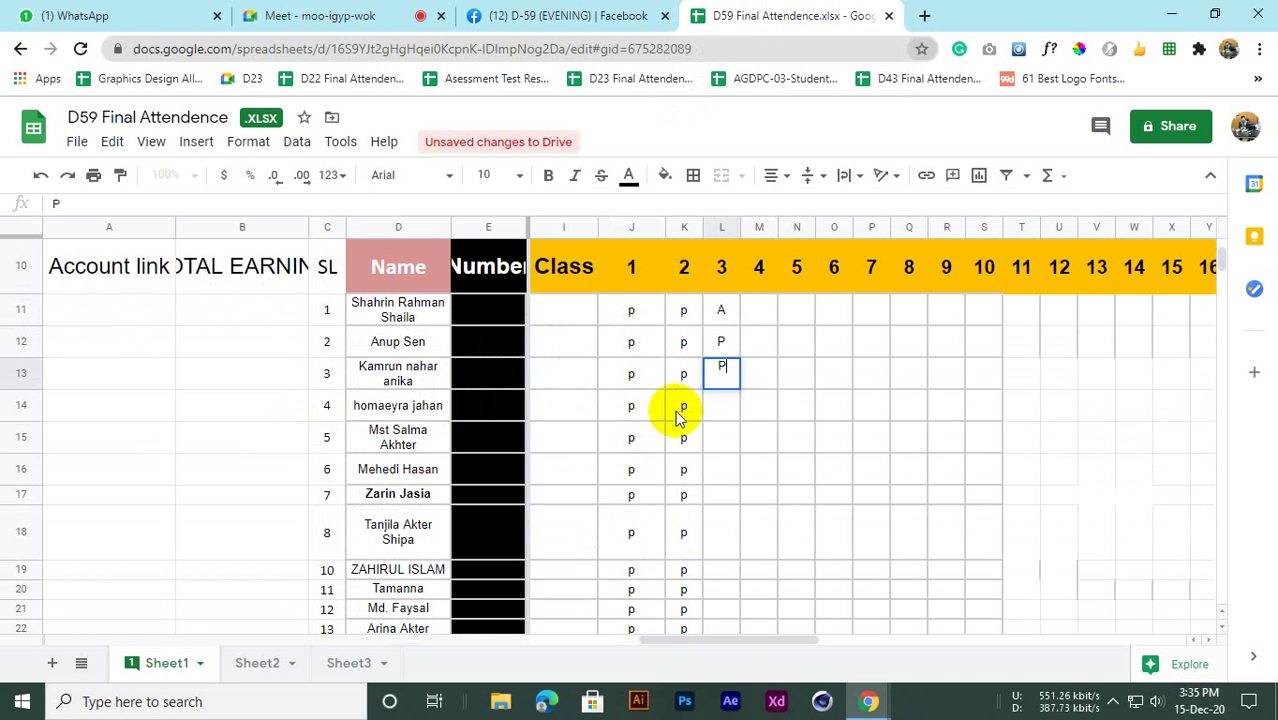
{"action": "left_click", "coordinate": [727, 408]}
{"action": "left_click", "coordinate": [727, 373]}
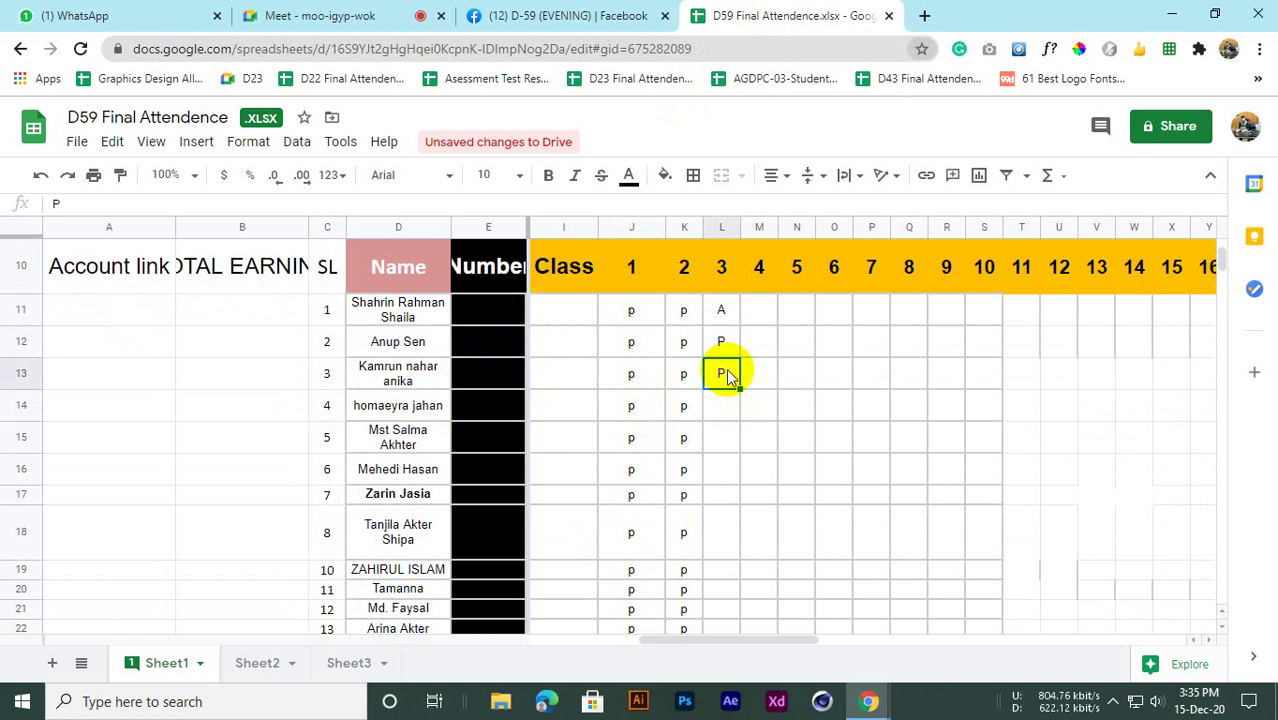
{"action": "left_click", "coordinate": [355, 14]}
{"action": "left_click", "coordinate": [776, 14]}
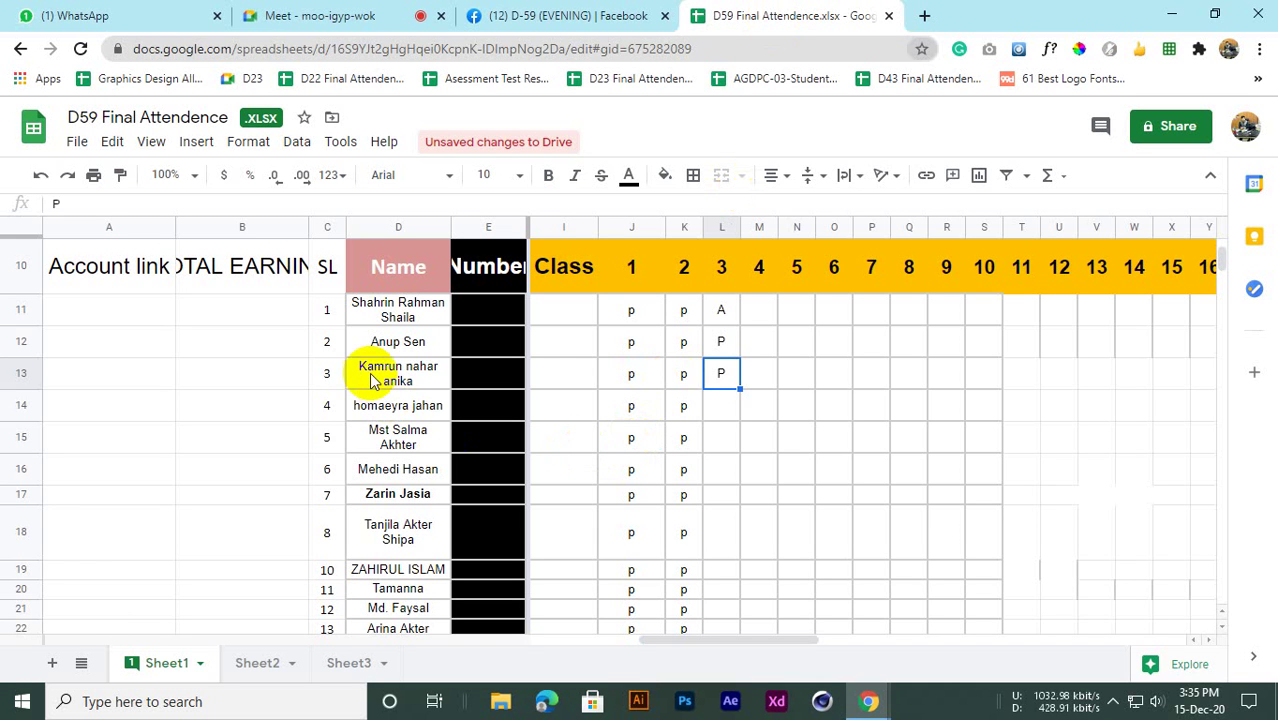
{"action": "left_click", "coordinate": [732, 408]}
{"action": "left_click", "coordinate": [707, 378]}
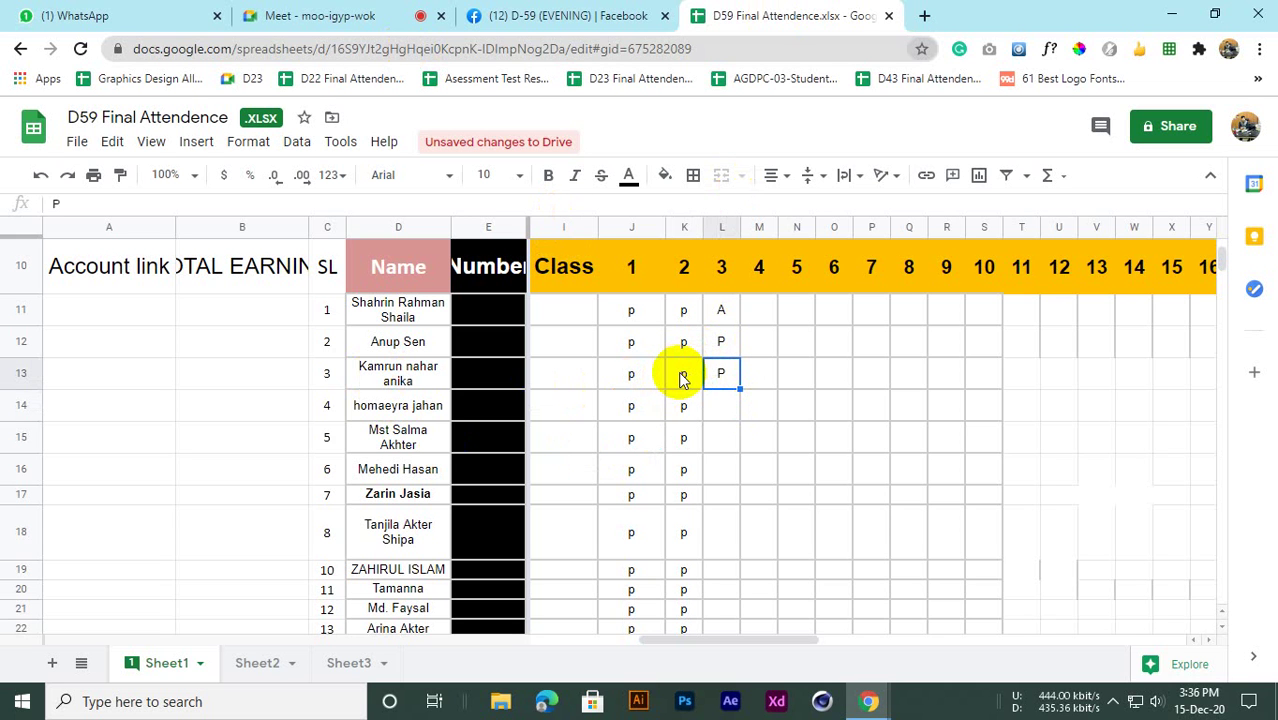
Try a red fill on cell L13, then reset it to no fill
{"action": "left_click", "coordinate": [686, 383]}
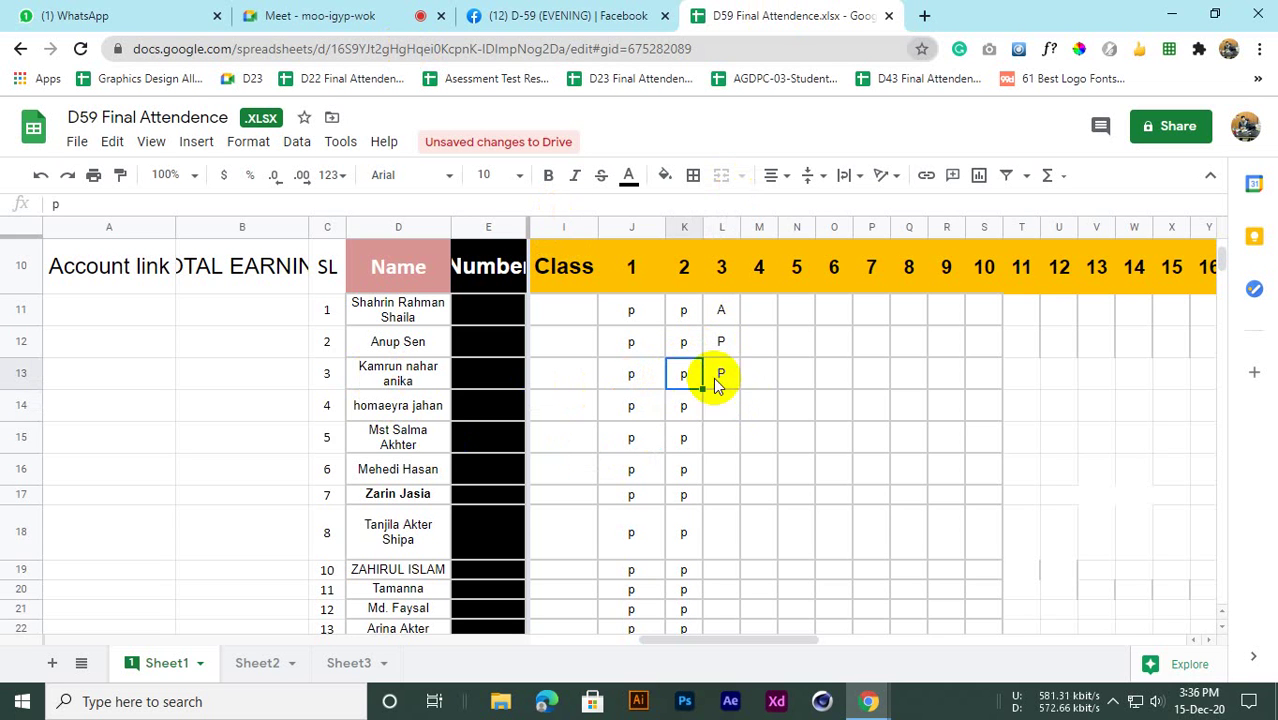
{"action": "left_click", "coordinate": [750, 372]}
{"action": "left_click", "coordinate": [722, 381]}
{"action": "left_click", "coordinate": [674, 378]}
{"action": "left_click", "coordinate": [722, 376]}
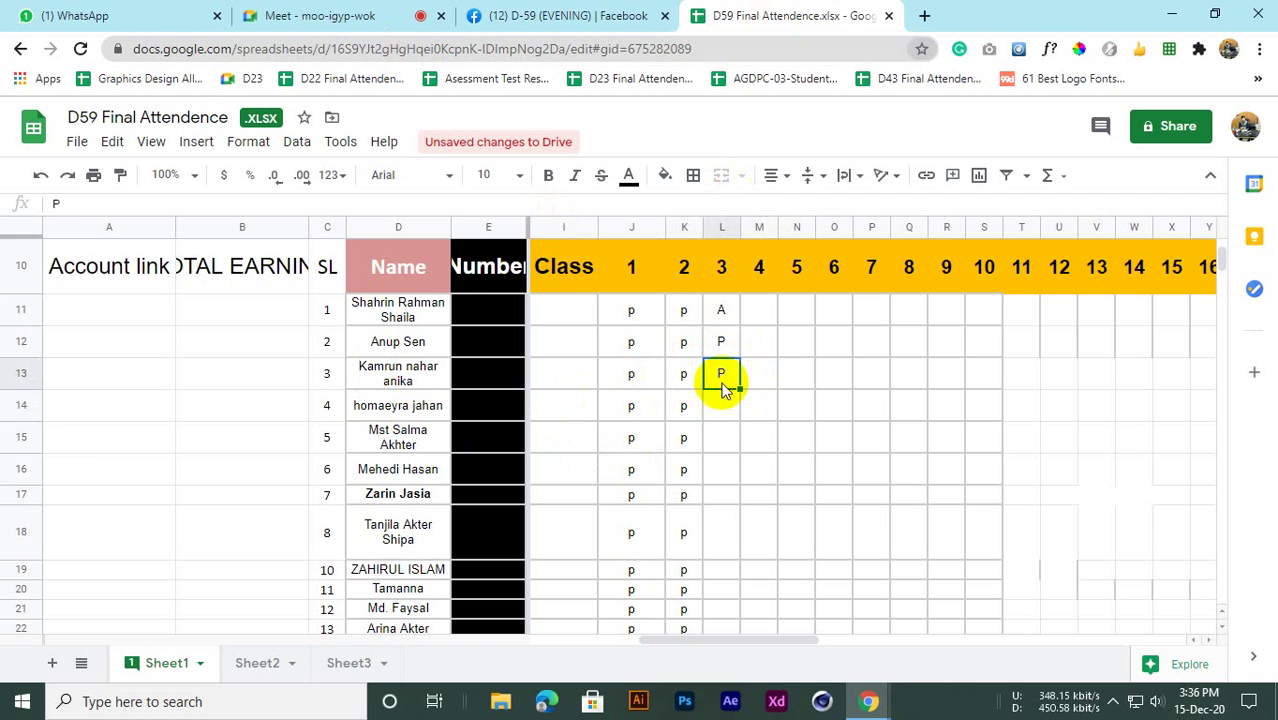
{"action": "left_click", "coordinate": [655, 376]}
{"action": "left_click", "coordinate": [684, 376]}
{"action": "left_click", "coordinate": [722, 380]}
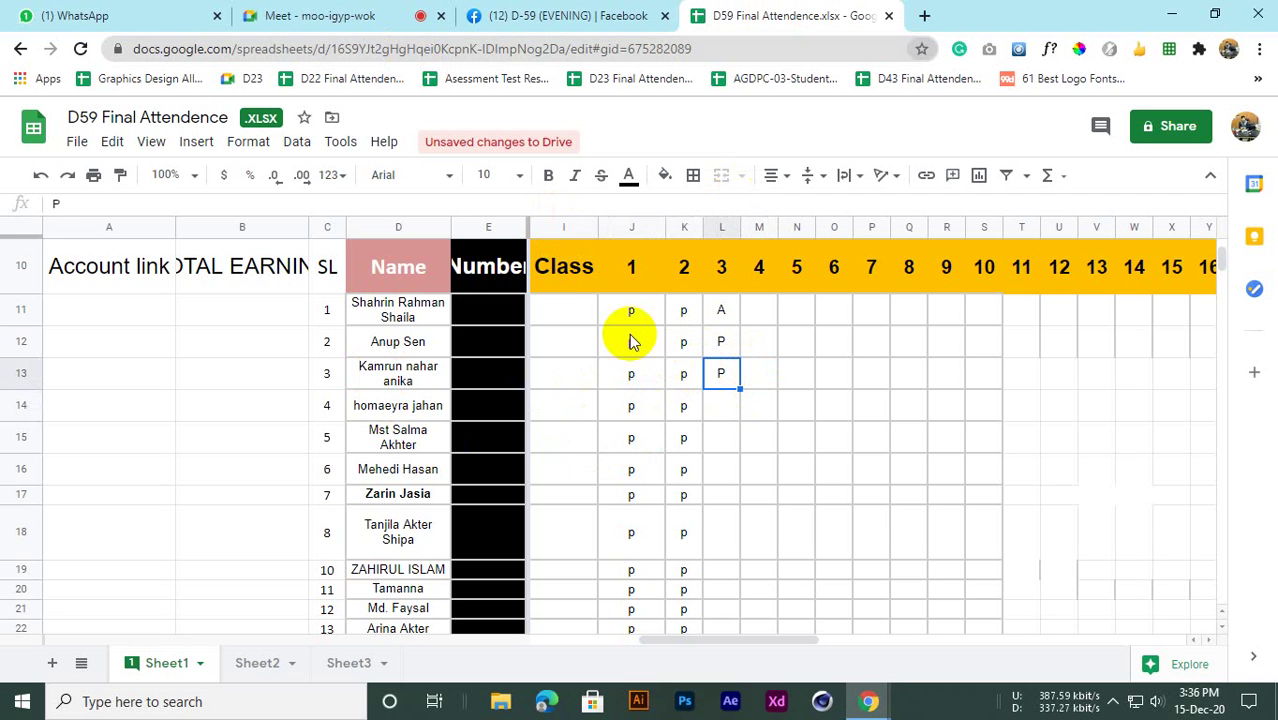
{"action": "left_click", "coordinate": [686, 375]}
{"action": "left_click", "coordinate": [722, 374]}
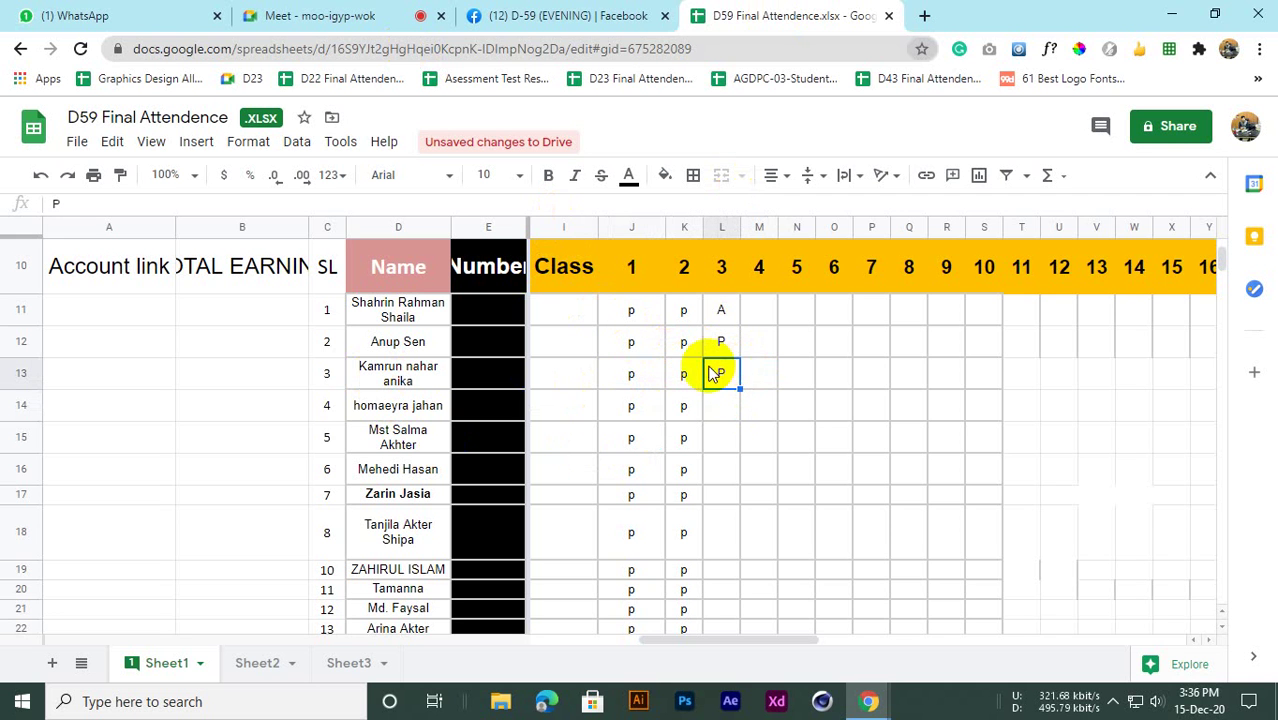
{"action": "left_click", "coordinate": [666, 176]}
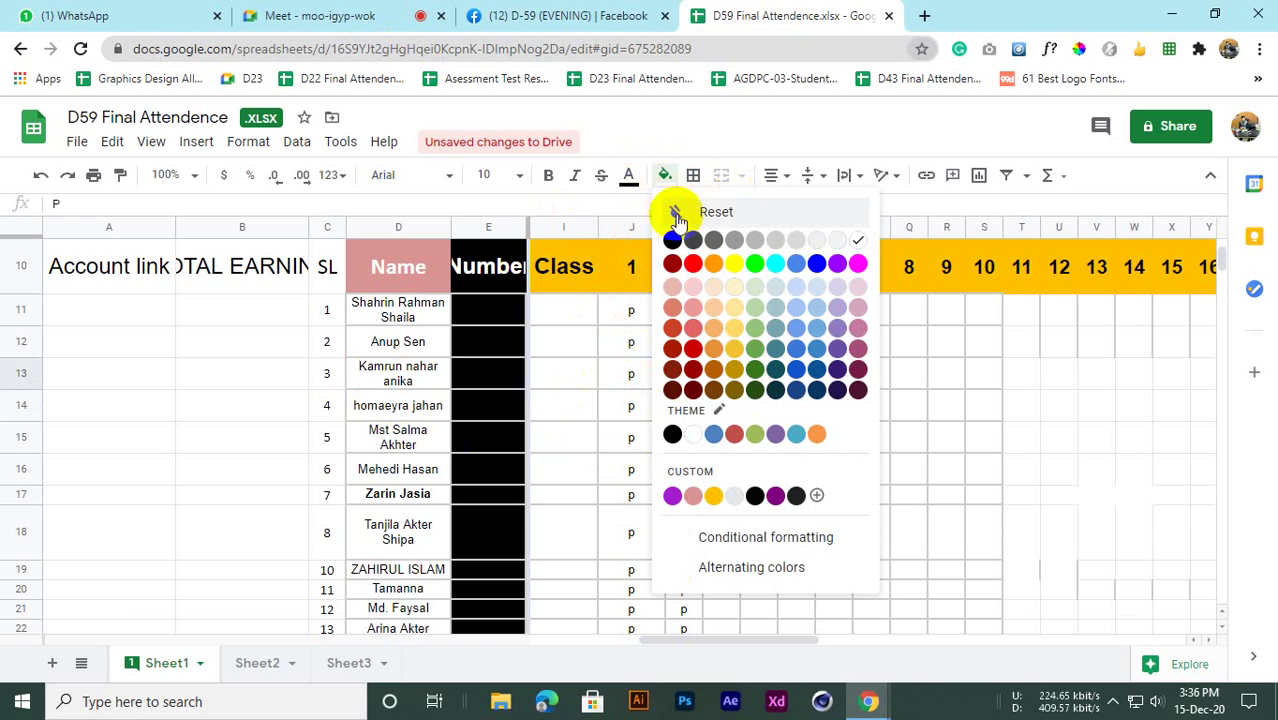
{"action": "left_click", "coordinate": [693, 264]}
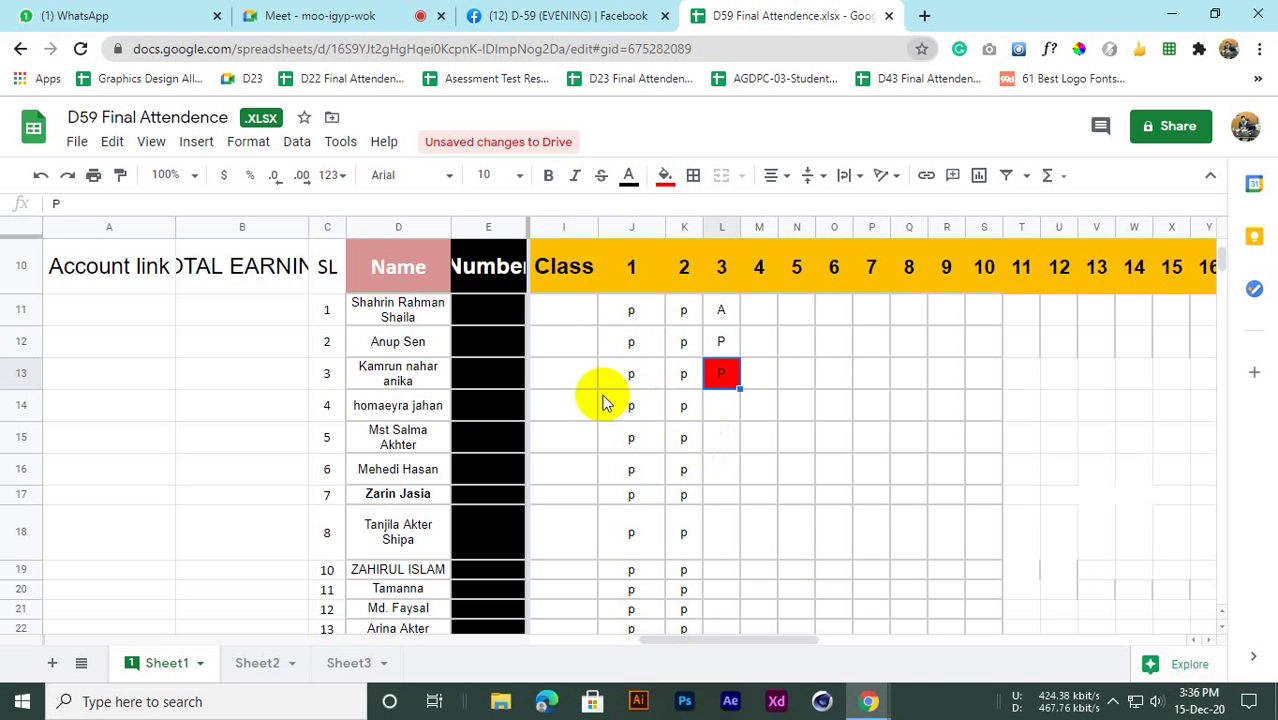
{"action": "left_click", "coordinate": [664, 176]}
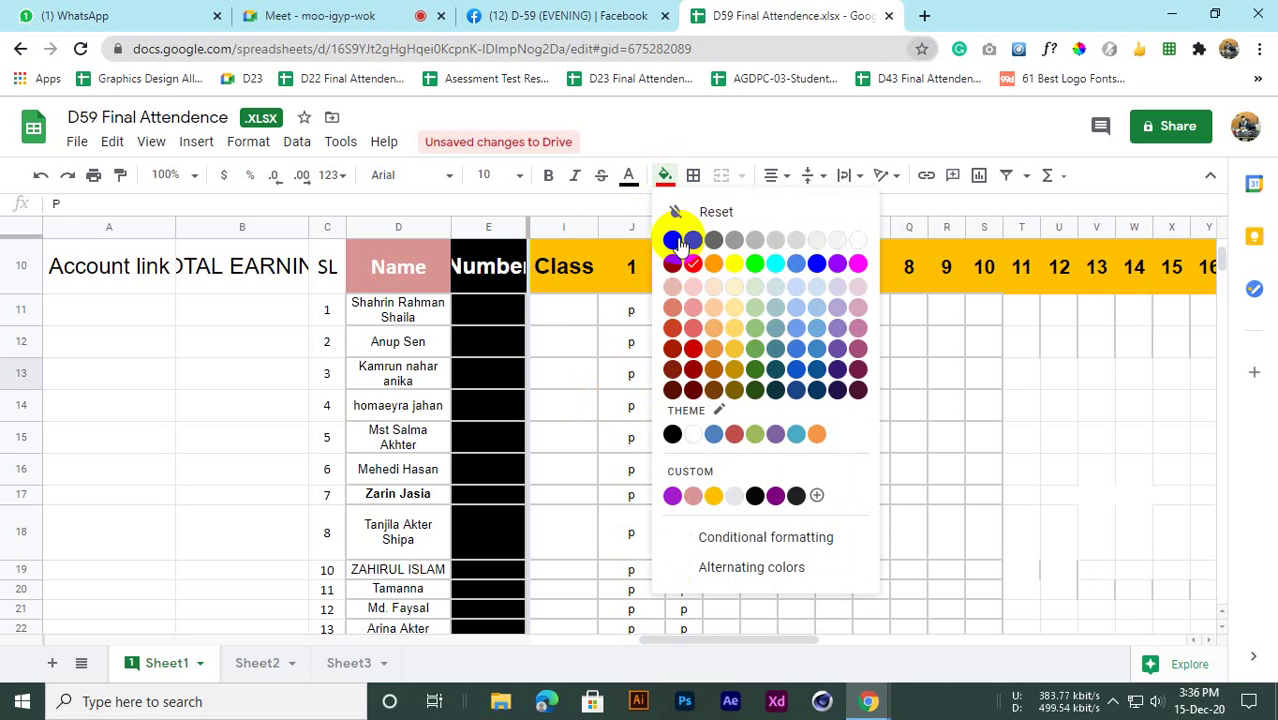
{"action": "left_click", "coordinate": [700, 211]}
Admit the waiting participant to the Meet call and return to the attendance sheet
{"action": "left_click", "coordinate": [718, 404]}
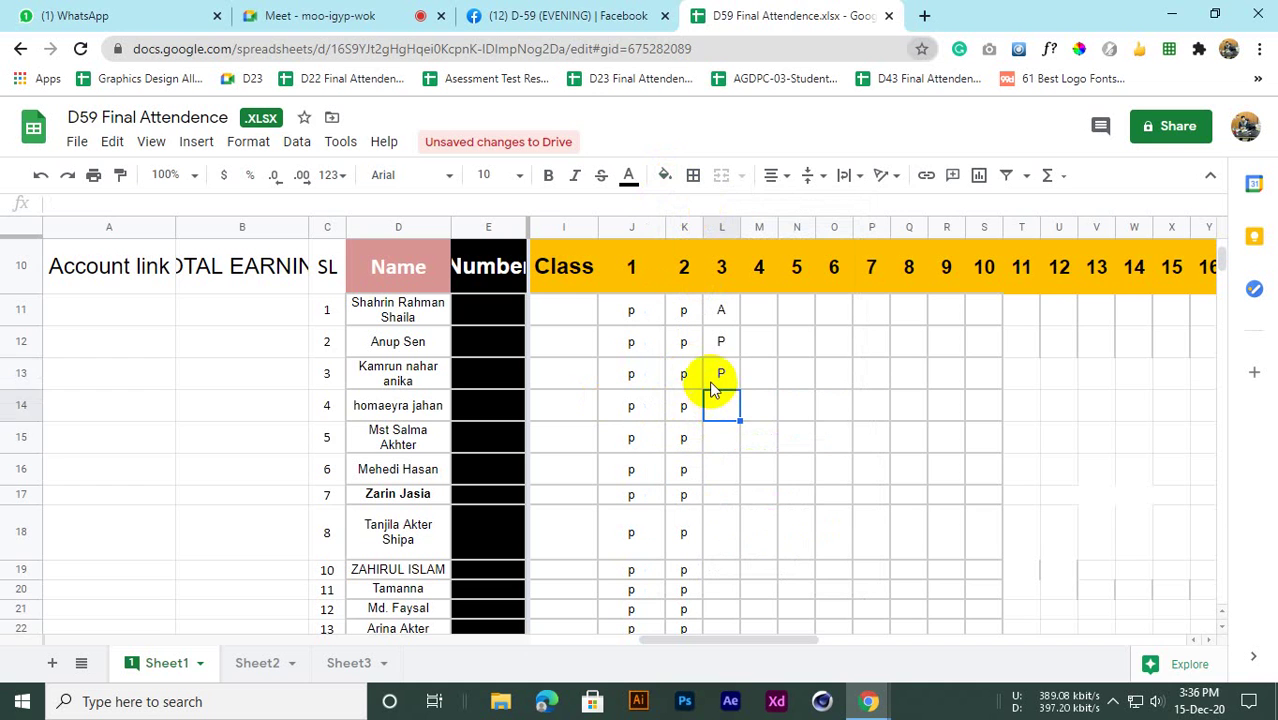
{"action": "left_click", "coordinate": [682, 378]}
{"action": "left_click", "coordinate": [300, 15]}
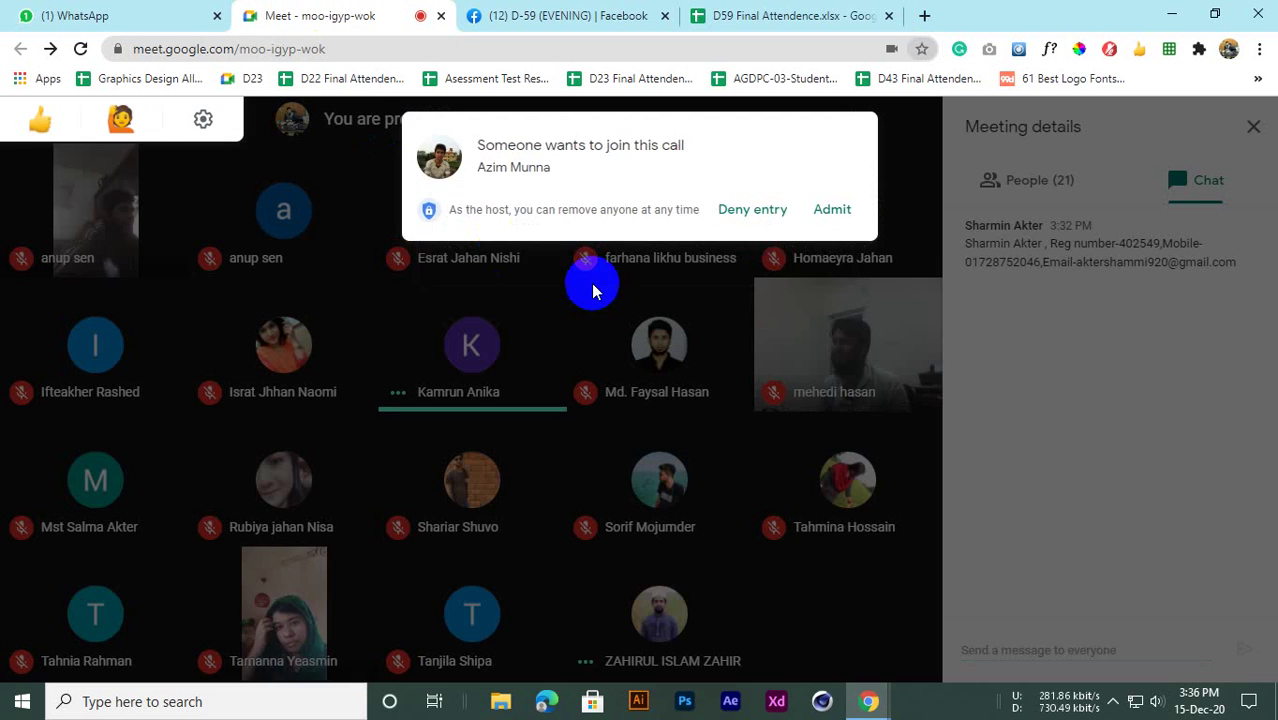
{"action": "left_click", "coordinate": [826, 209]}
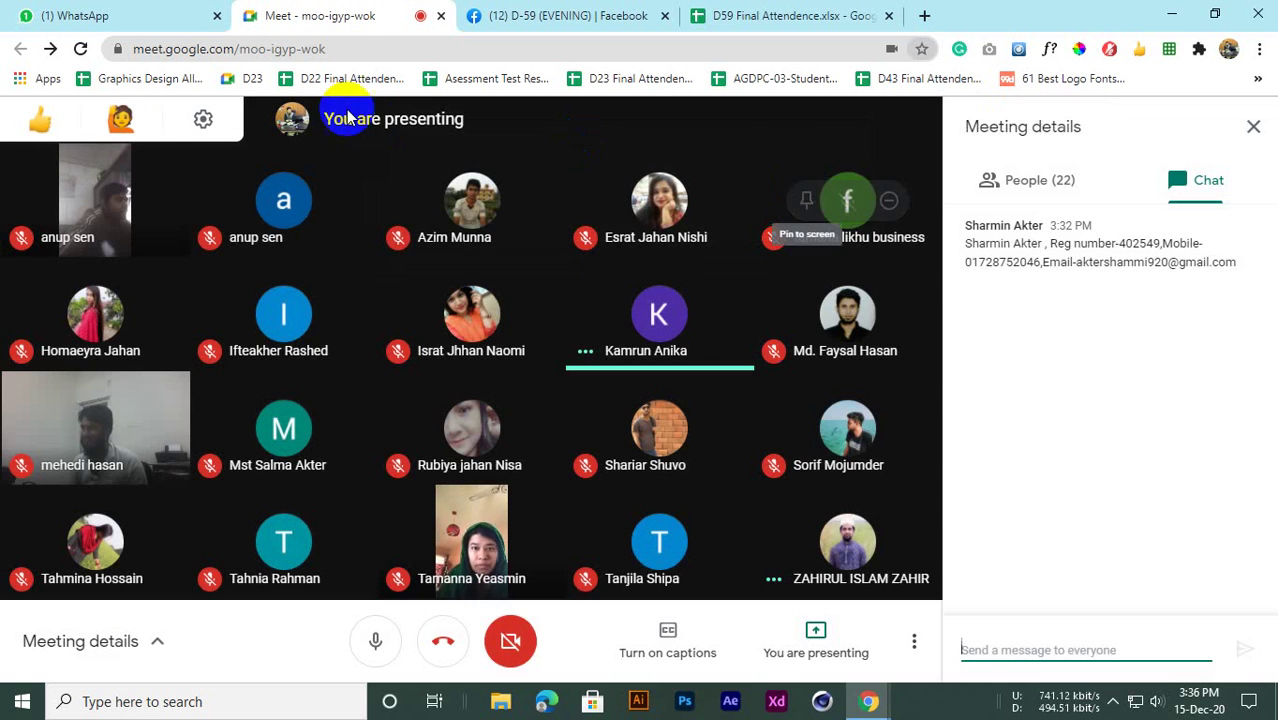
{"action": "left_click", "coordinate": [622, 12]}
{"action": "left_click", "coordinate": [710, 14]}
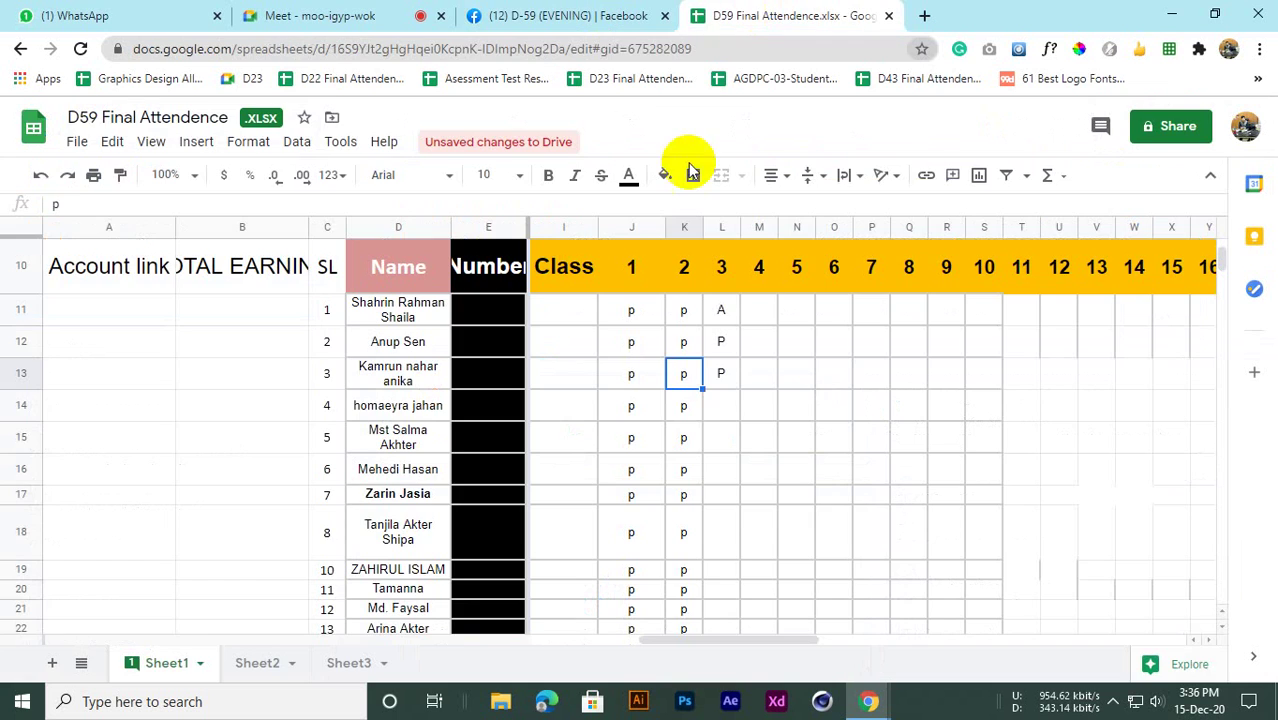
{"action": "scroll", "coordinate": [622, 343], "scroll_direction": "down", "scroll_amount": 2}
{"action": "scroll", "coordinate": [622, 343], "scroll_direction": "up", "scroll_amount": 2}
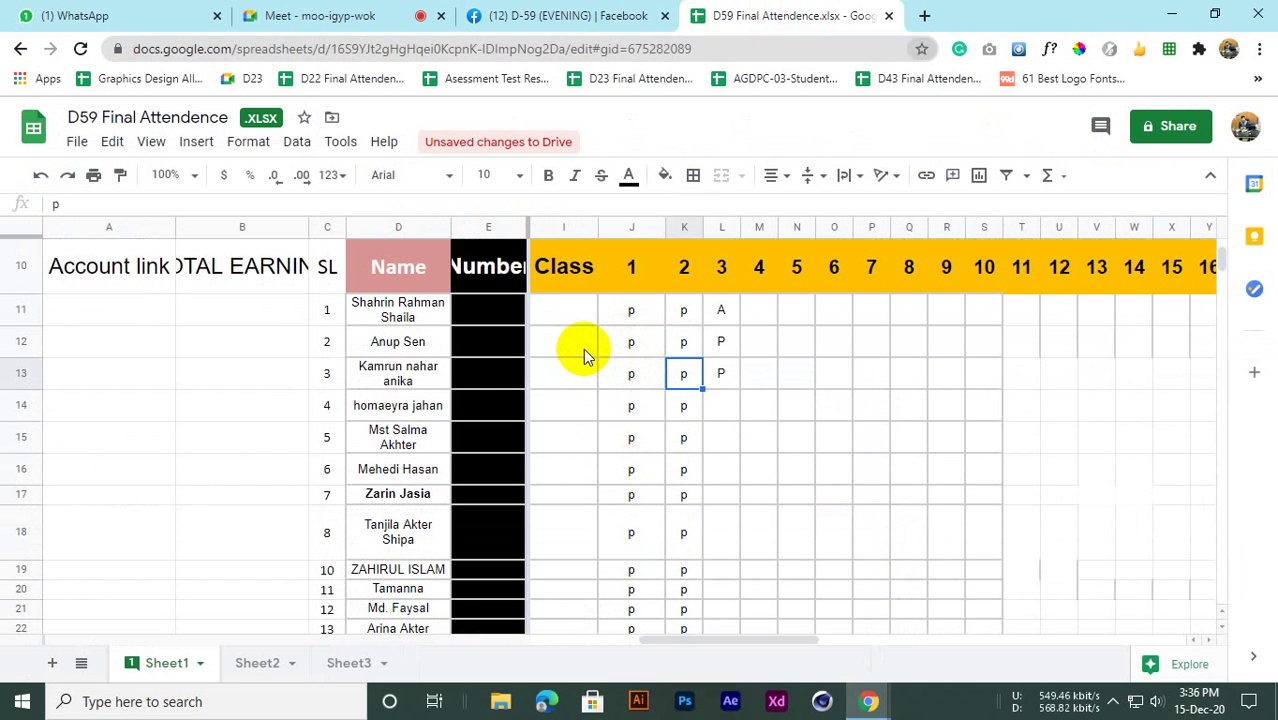
{"action": "scroll", "coordinate": [585, 360], "scroll_direction": "down", "scroll_amount": 2}
{"action": "scroll", "coordinate": [588, 380], "scroll_direction": "up", "scroll_amount": 4}
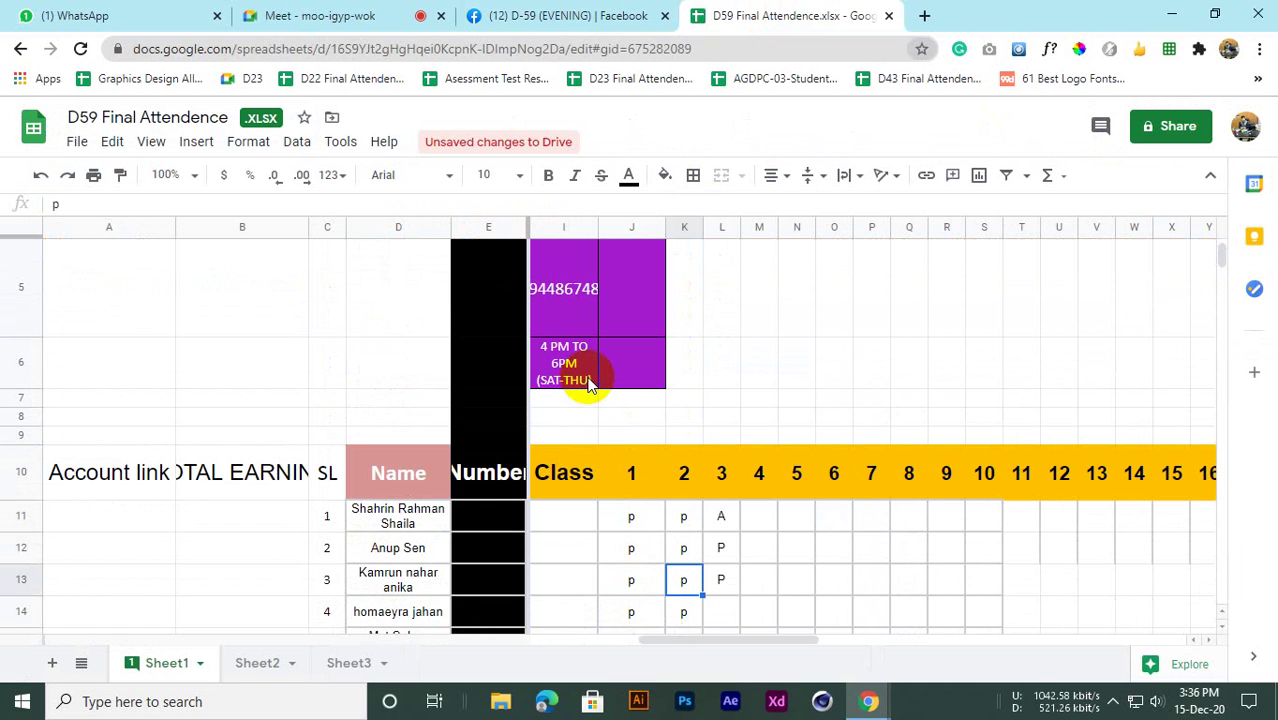
{"action": "scroll", "coordinate": [588, 385], "scroll_direction": "down", "scroll_amount": 2}
{"action": "scroll", "coordinate": [588, 385], "scroll_direction": "up", "scroll_amount": 2}
{"action": "scroll", "coordinate": [588, 395], "scroll_direction": "down", "scroll_amount": 3}
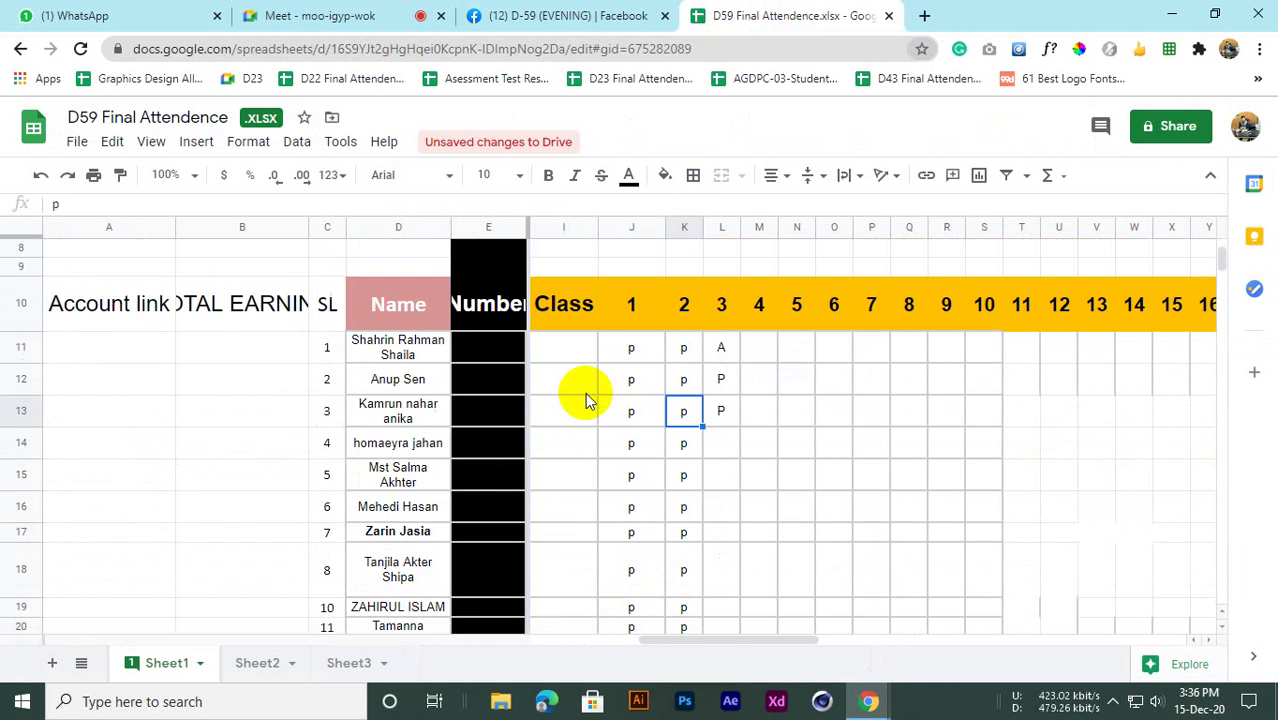
{"action": "scroll", "coordinate": [588, 408], "scroll_direction": "up", "scroll_amount": 2}
{"action": "scroll", "coordinate": [588, 408], "scroll_direction": "down", "scroll_amount": 1}
{"action": "scroll", "coordinate": [588, 408], "scroll_direction": "up", "scroll_amount": 1}
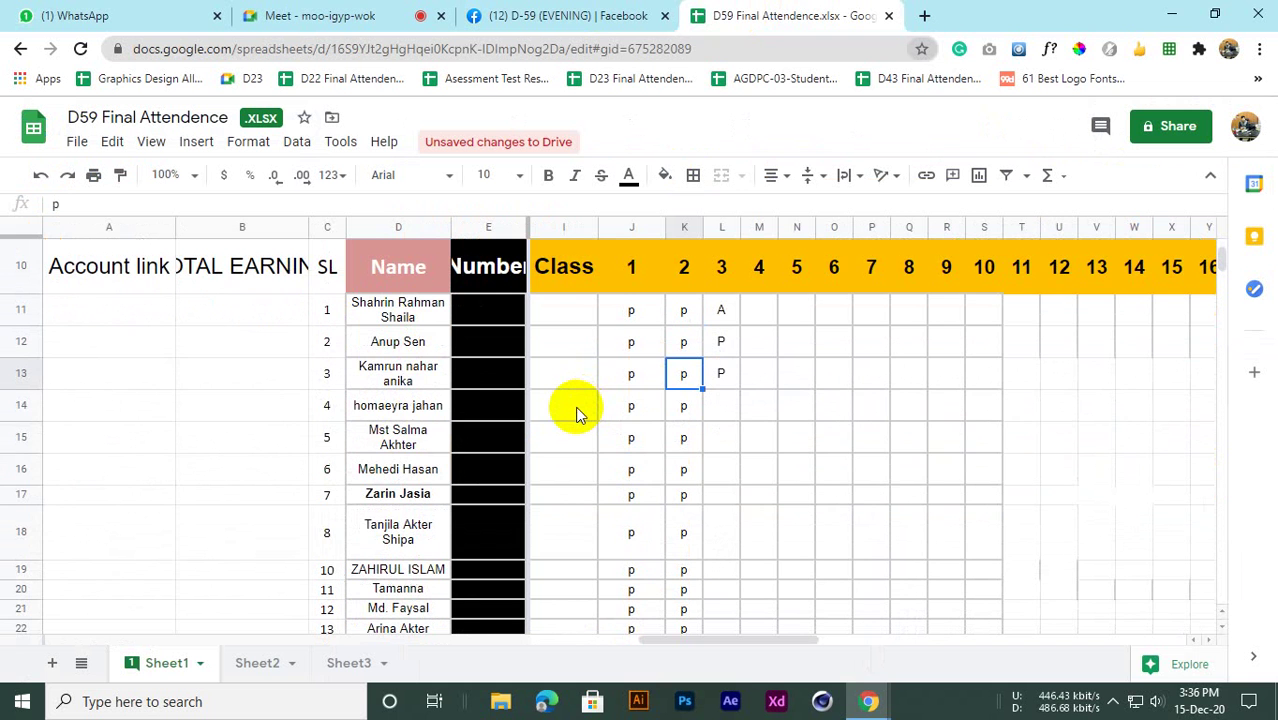
{"action": "scroll", "coordinate": [575, 406], "scroll_direction": "up", "scroll_amount": 1}
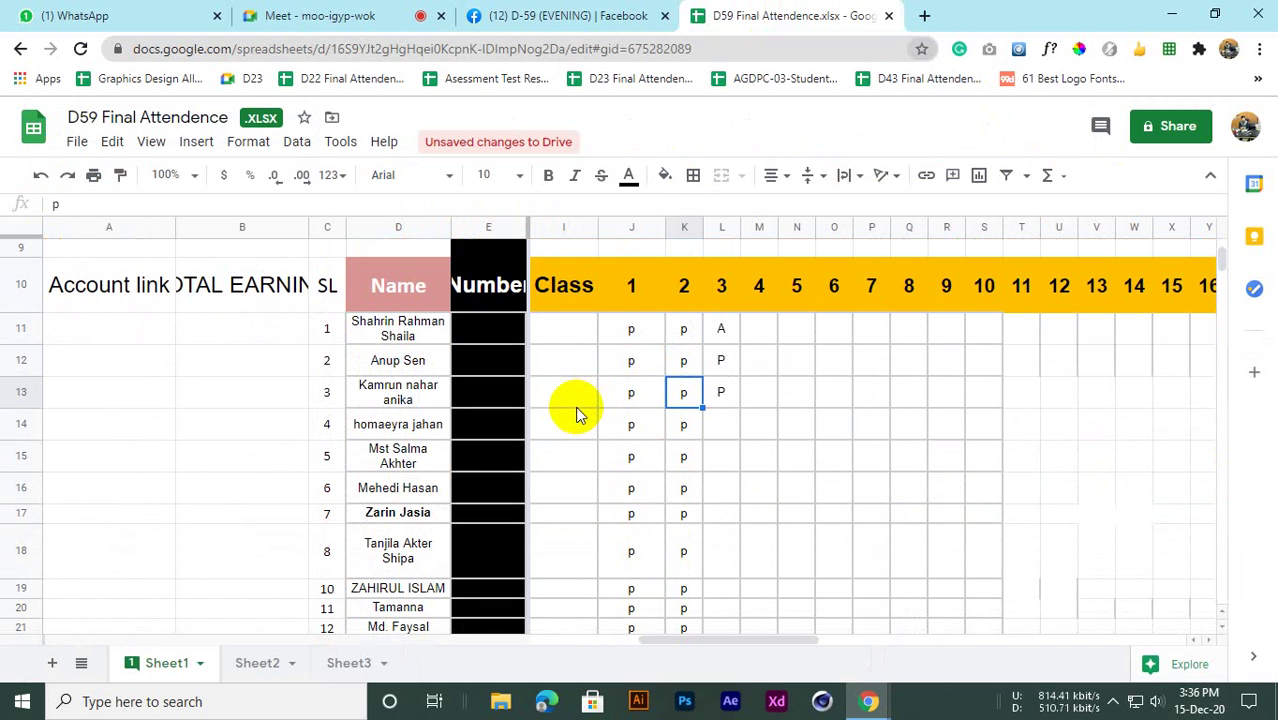
{"action": "scroll", "coordinate": [575, 406], "scroll_direction": "down", "scroll_amount": 2}
{"action": "scroll", "coordinate": [575, 406], "scroll_direction": "up", "scroll_amount": 1}
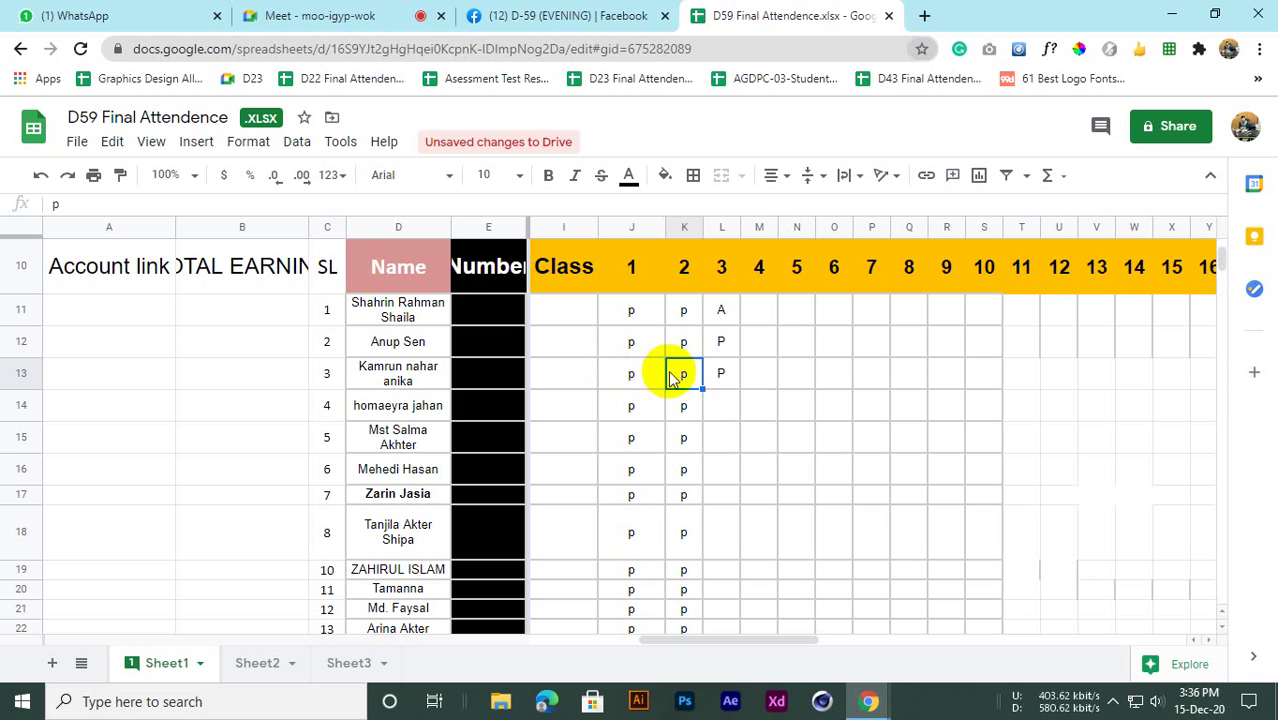
{"action": "left_click", "coordinate": [721, 373]}
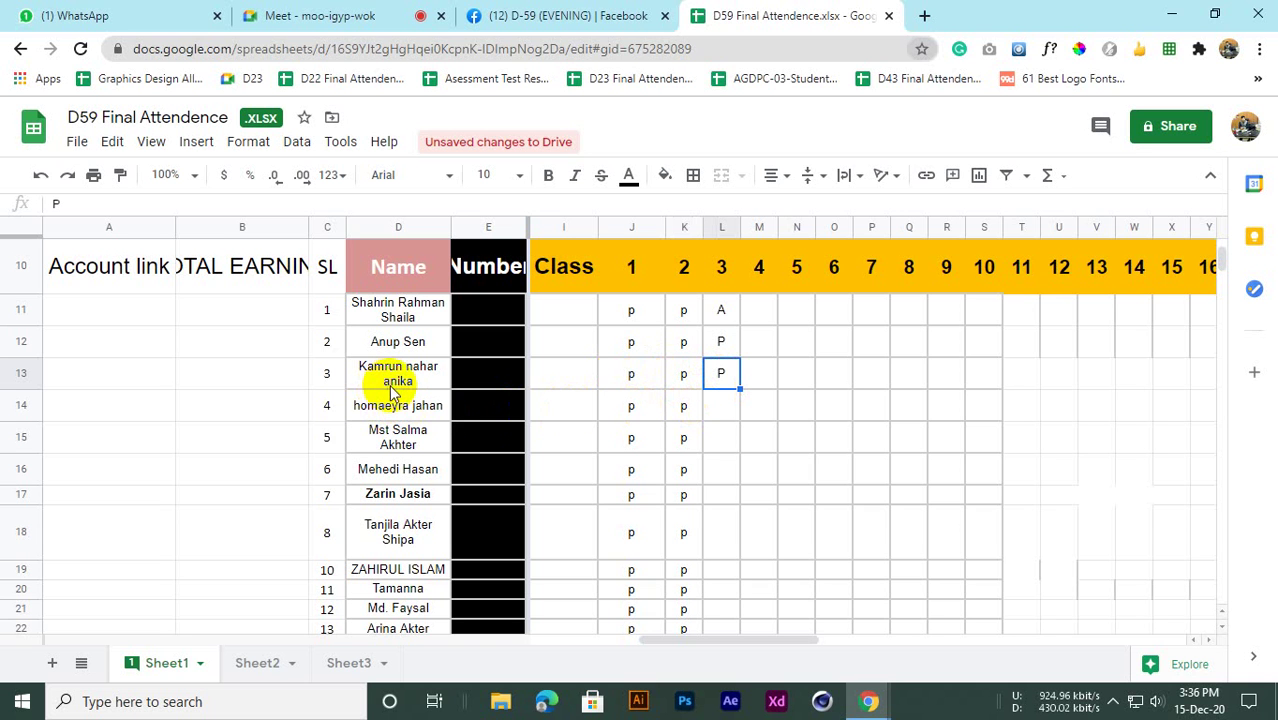
{"action": "left_click", "coordinate": [721, 405]}
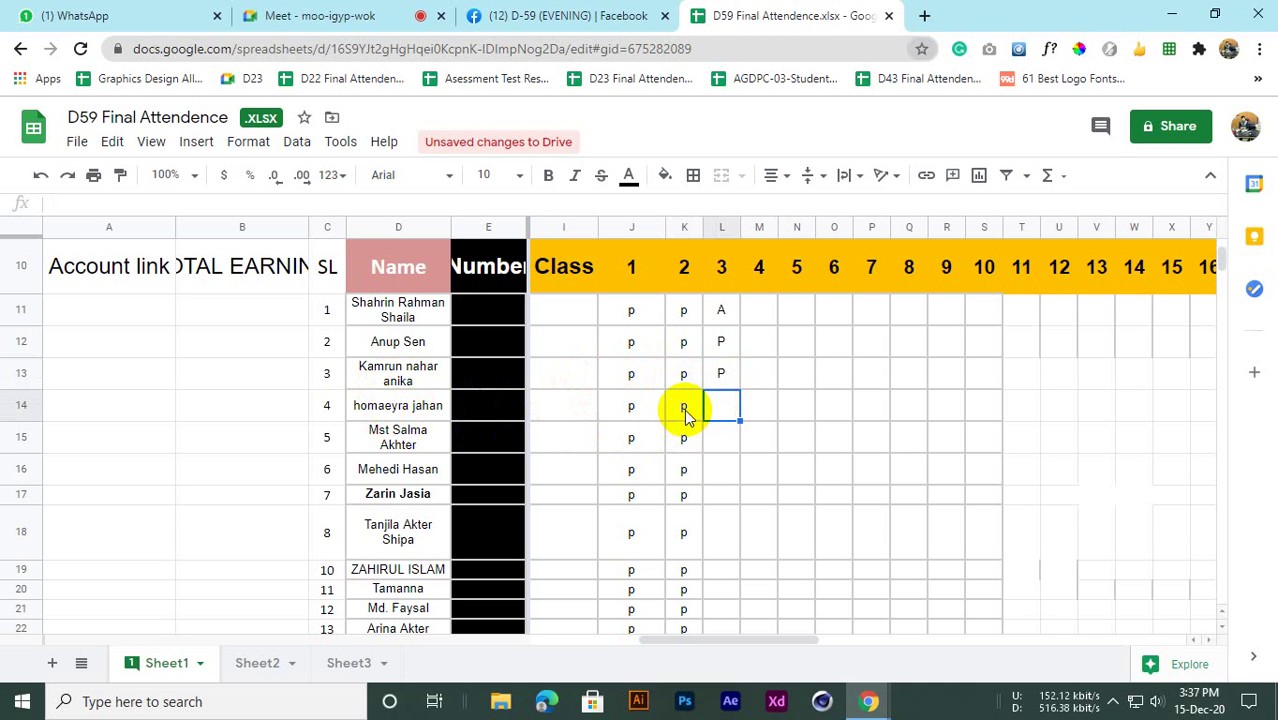
Mark students four to six P for class 3 in L14, L15 and L16
{"action": "type", "text": "P"}
{"action": "key", "text": "Return"}
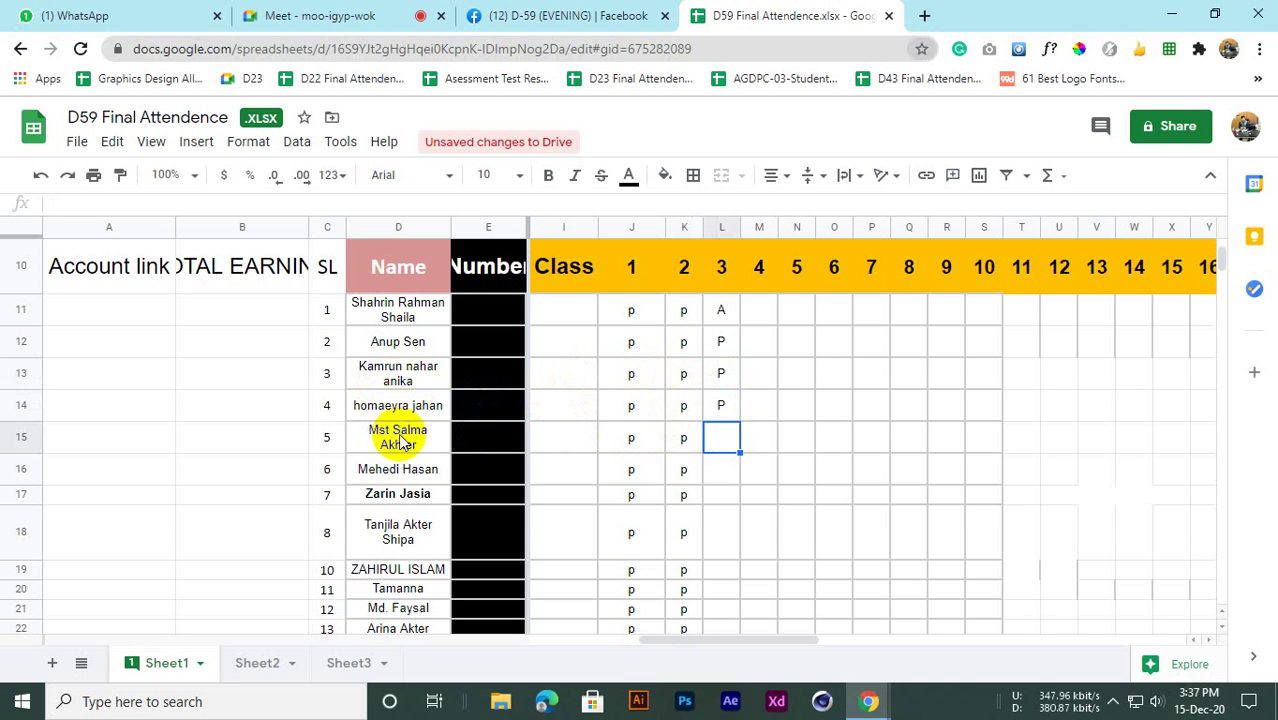
{"action": "scroll", "coordinate": [397, 440], "scroll_direction": "down", "scroll_amount": 1}
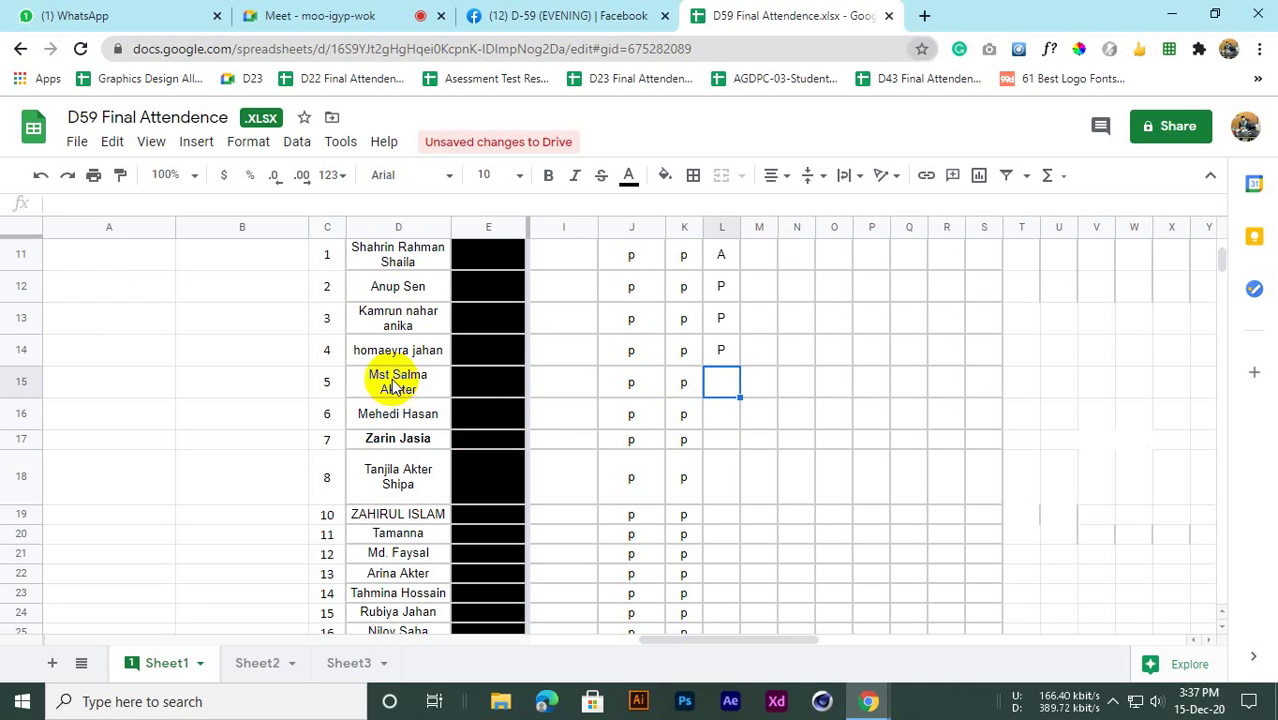
{"action": "left_click", "coordinate": [707, 414]}
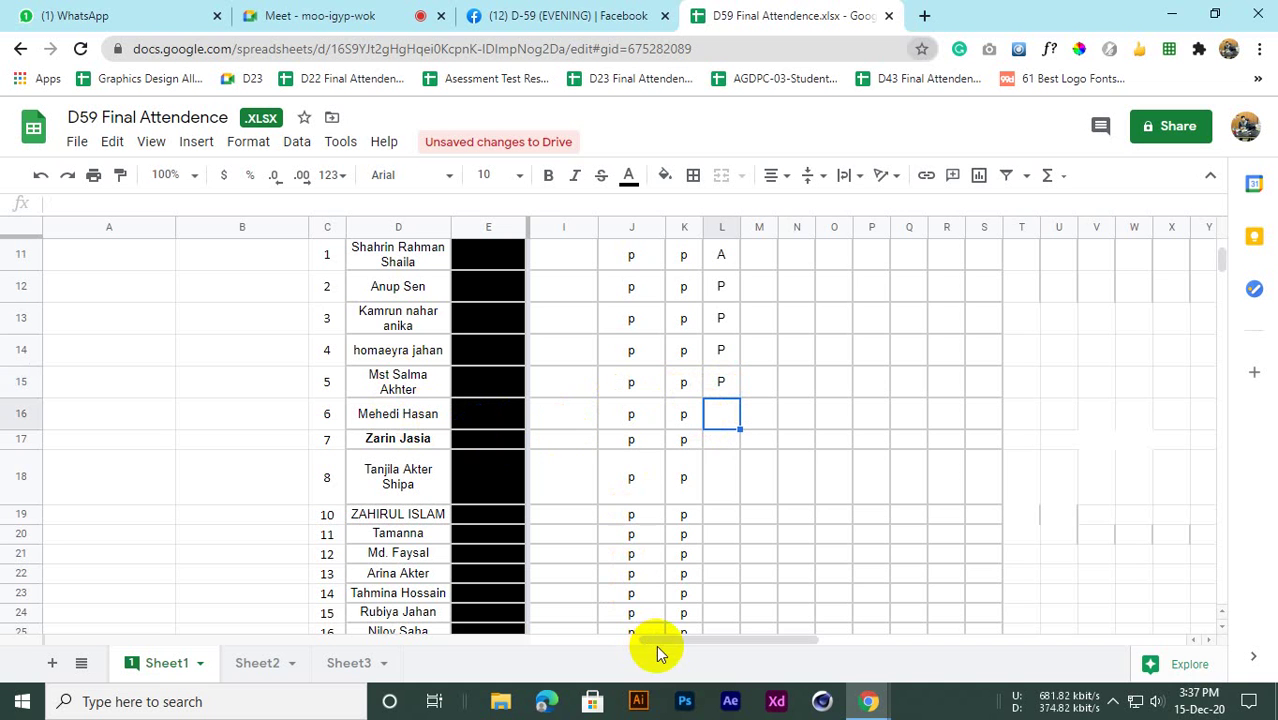
{"action": "left_click_drag", "start_coordinate": [656, 645], "coordinate": [713, 646]}
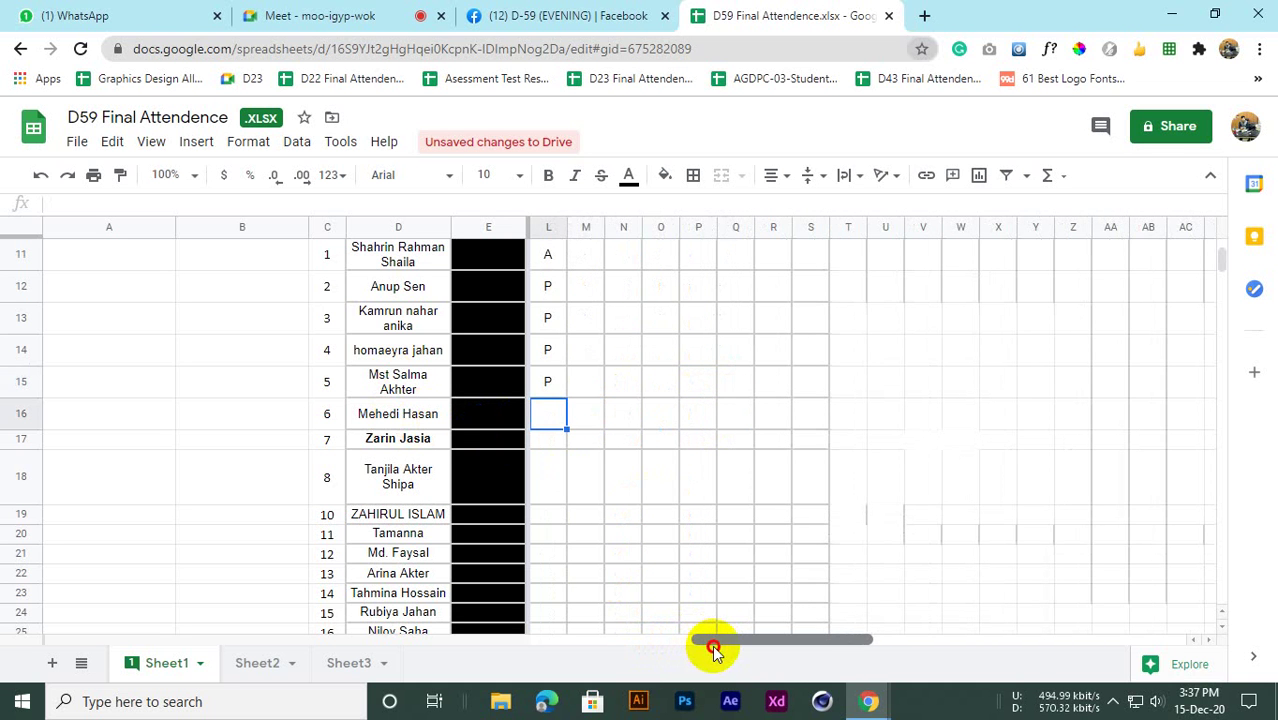
{"action": "left_click", "coordinate": [537, 425]}
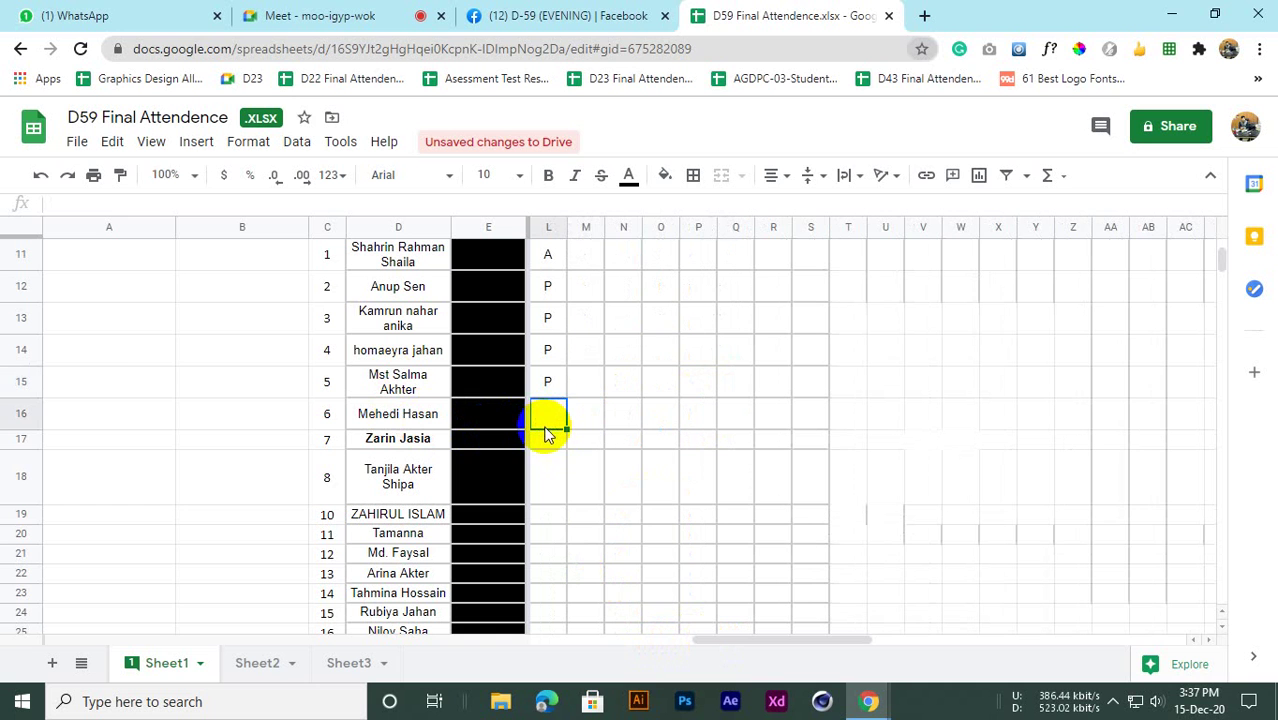
{"action": "key", "text": "Return"}
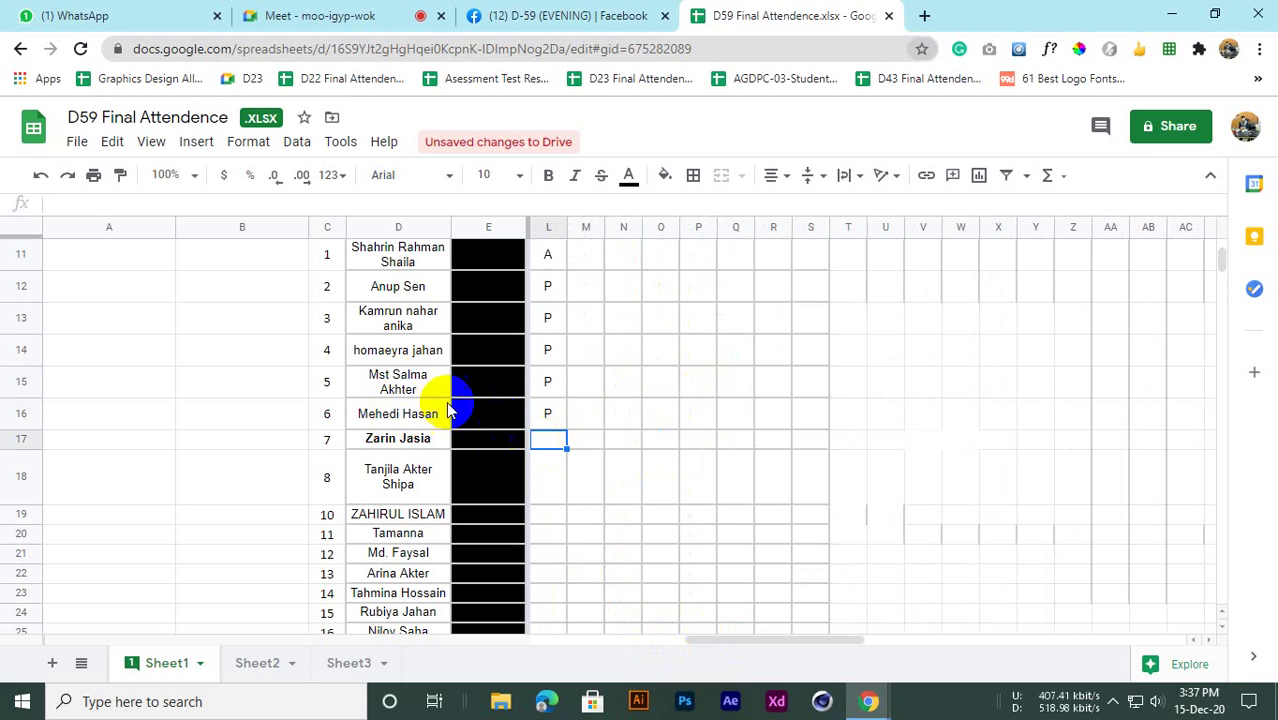
{"action": "left_click", "coordinate": [550, 414]}
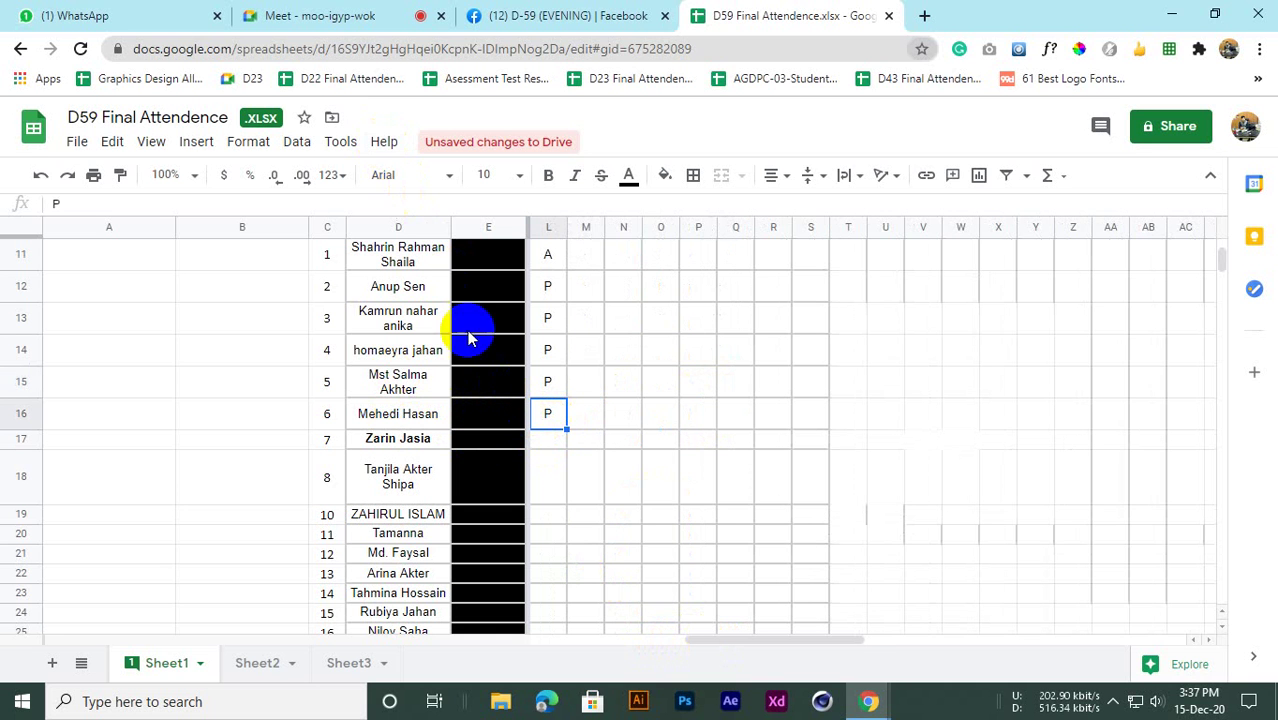
Remove bold from the seventh student's name in D17
{"action": "left_click", "coordinate": [370, 448]}
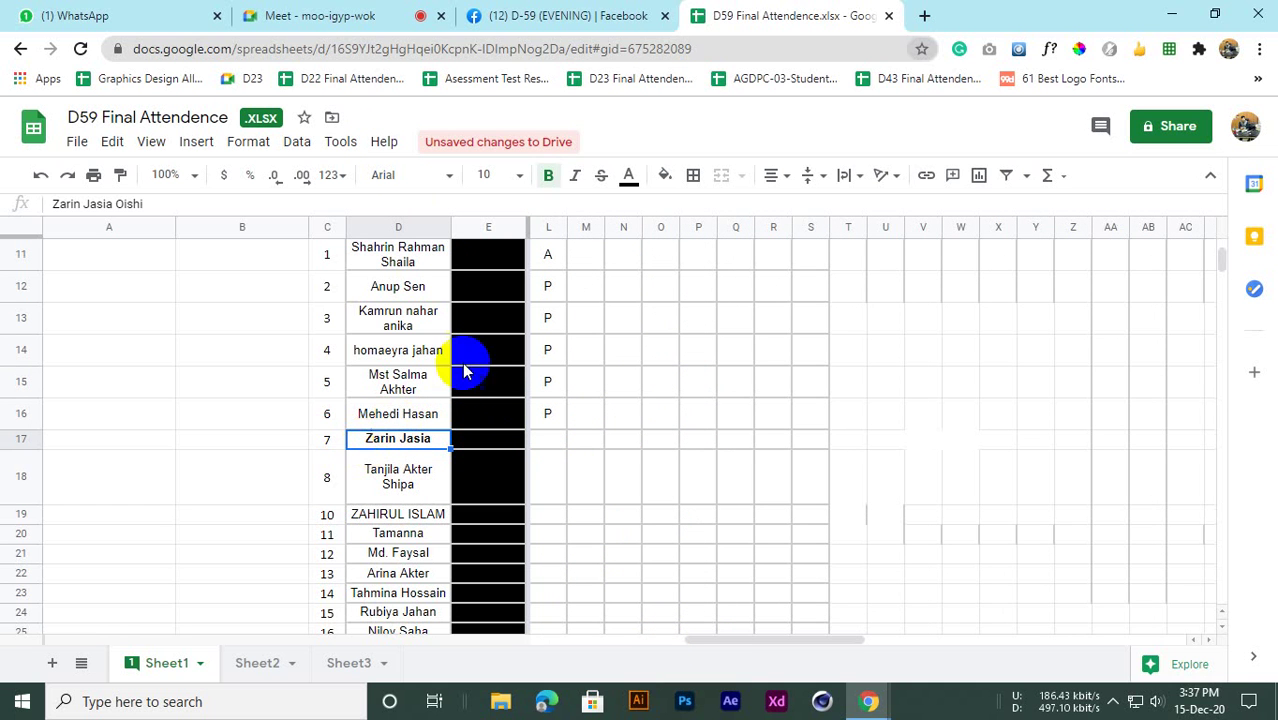
{"action": "left_click", "coordinate": [551, 177]}
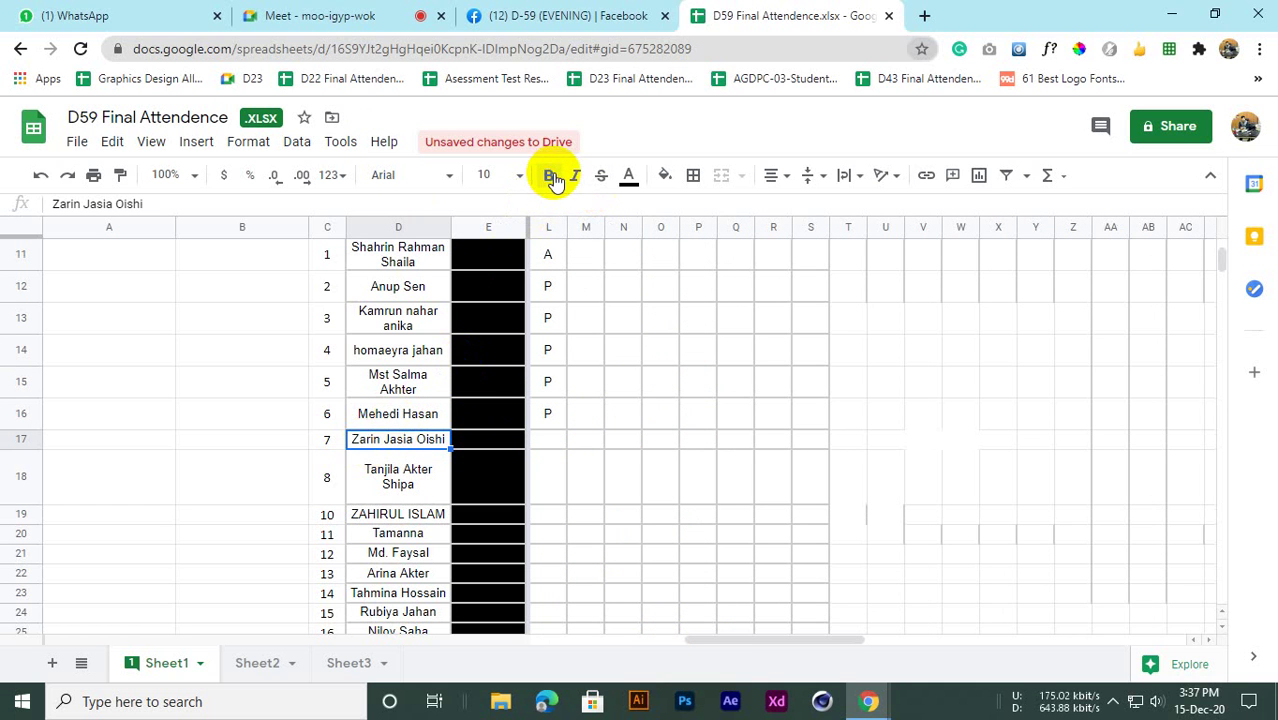
{"action": "left_click", "coordinate": [328, 476]}
{"action": "left_click", "coordinate": [379, 445]}
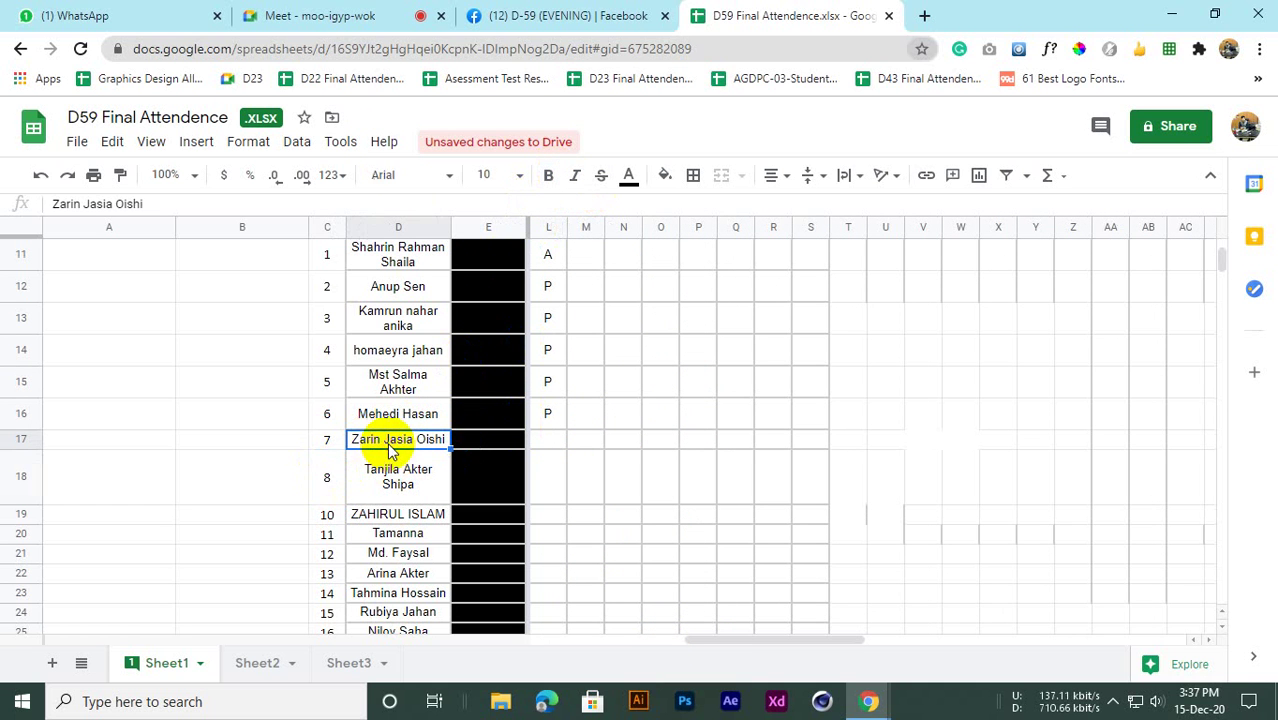
{"action": "left_click", "coordinate": [548, 439]}
Close the chat panel in the Meet call and return to the spreadsheet
{"action": "left_click", "coordinate": [315, 15]}
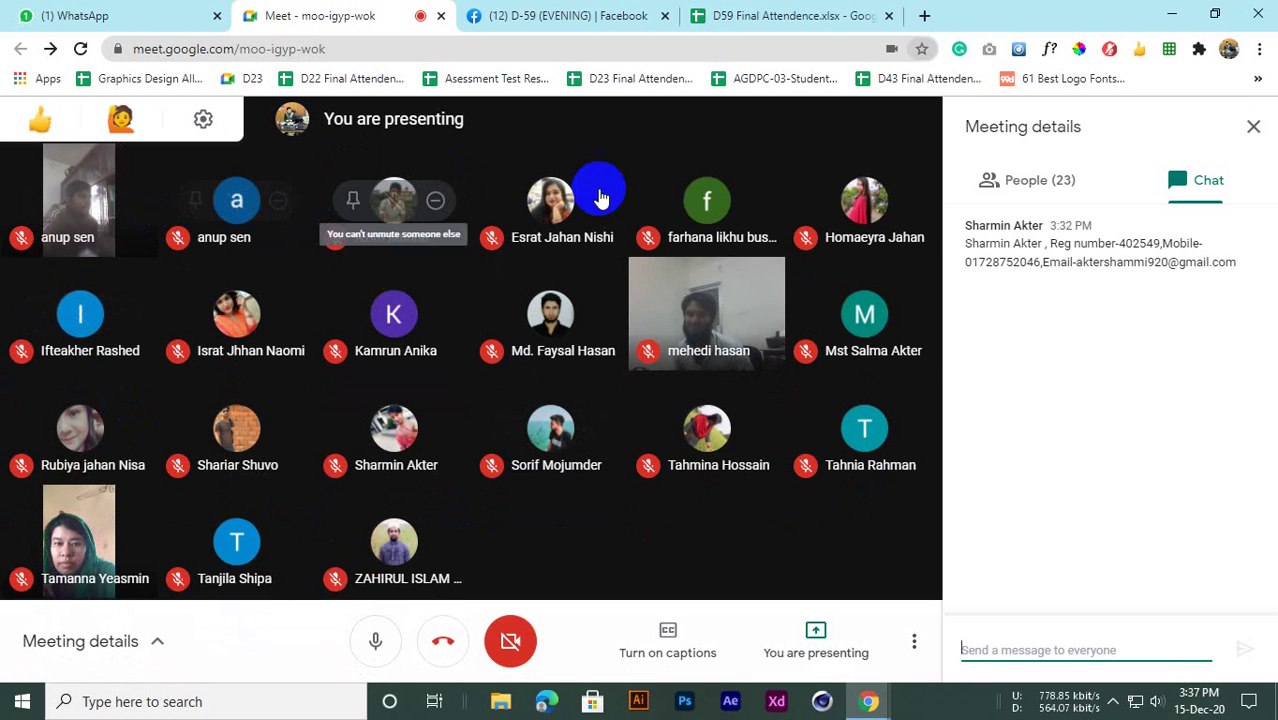
{"action": "left_click", "coordinate": [1250, 127]}
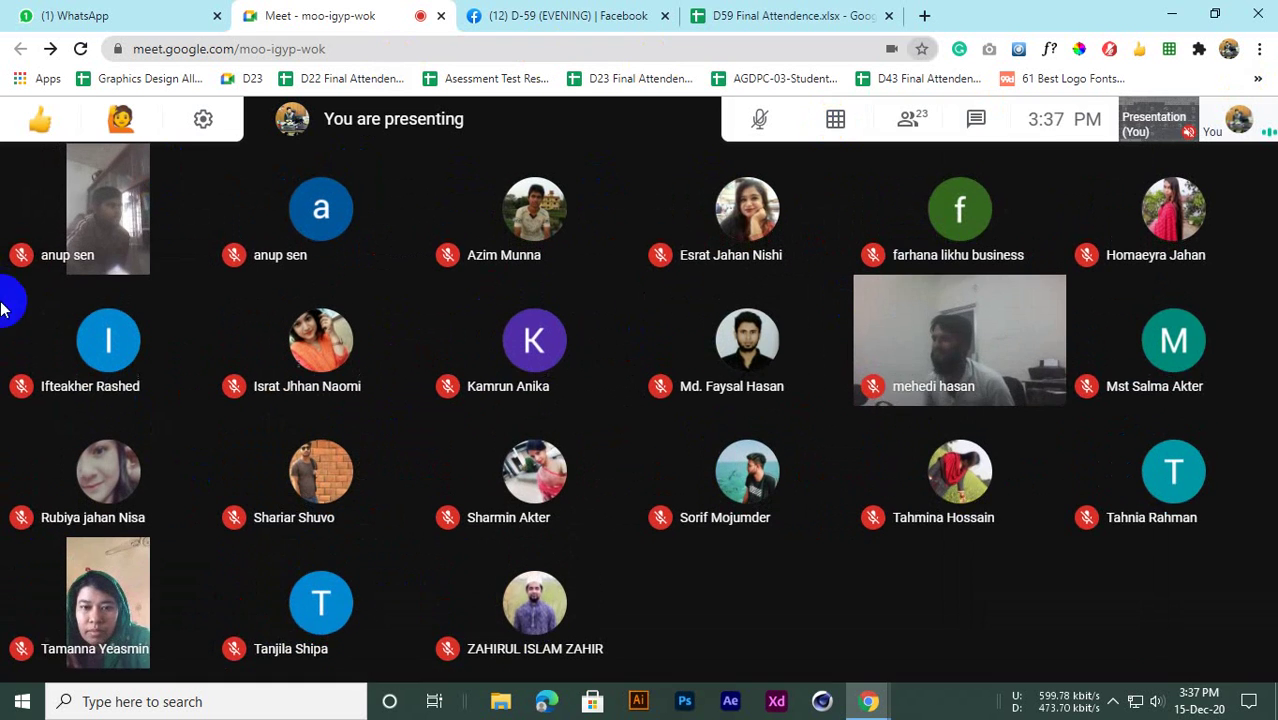
{"action": "left_click", "coordinate": [850, 15]}
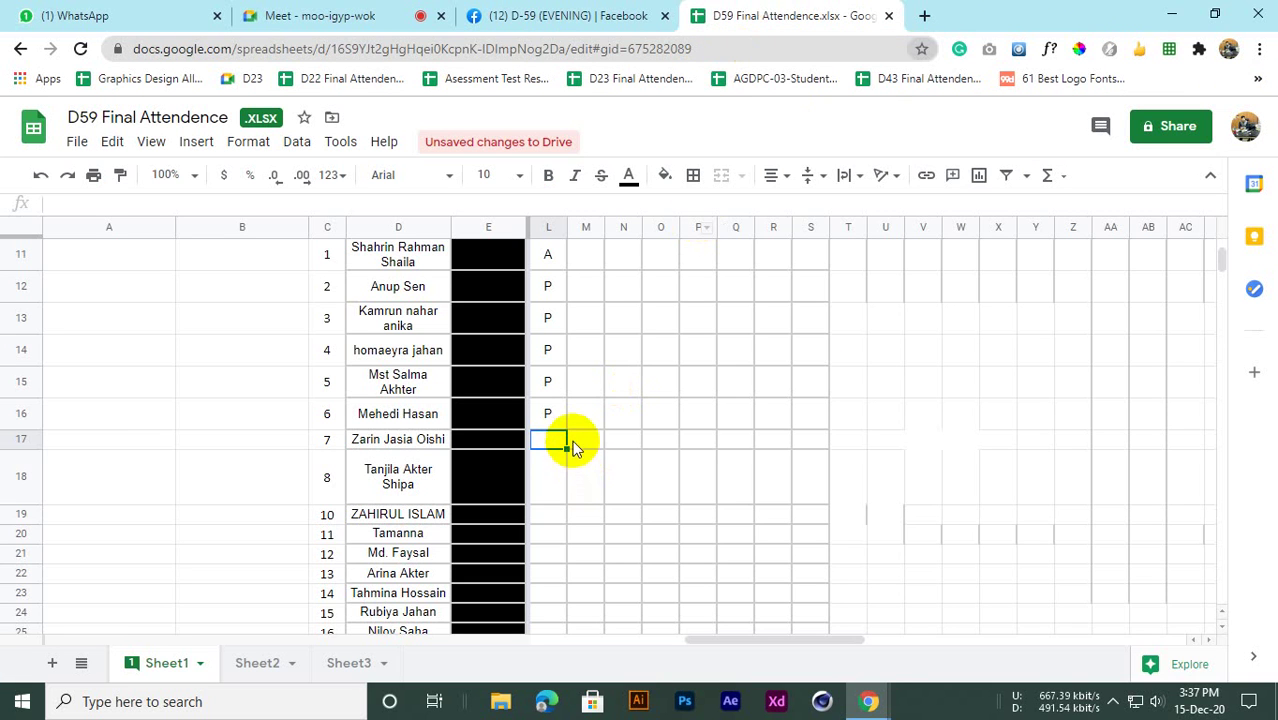
Mark L18 as P, then check row 19's student name before returning to its attendance cell
{"action": "left_click", "coordinate": [557, 466]}
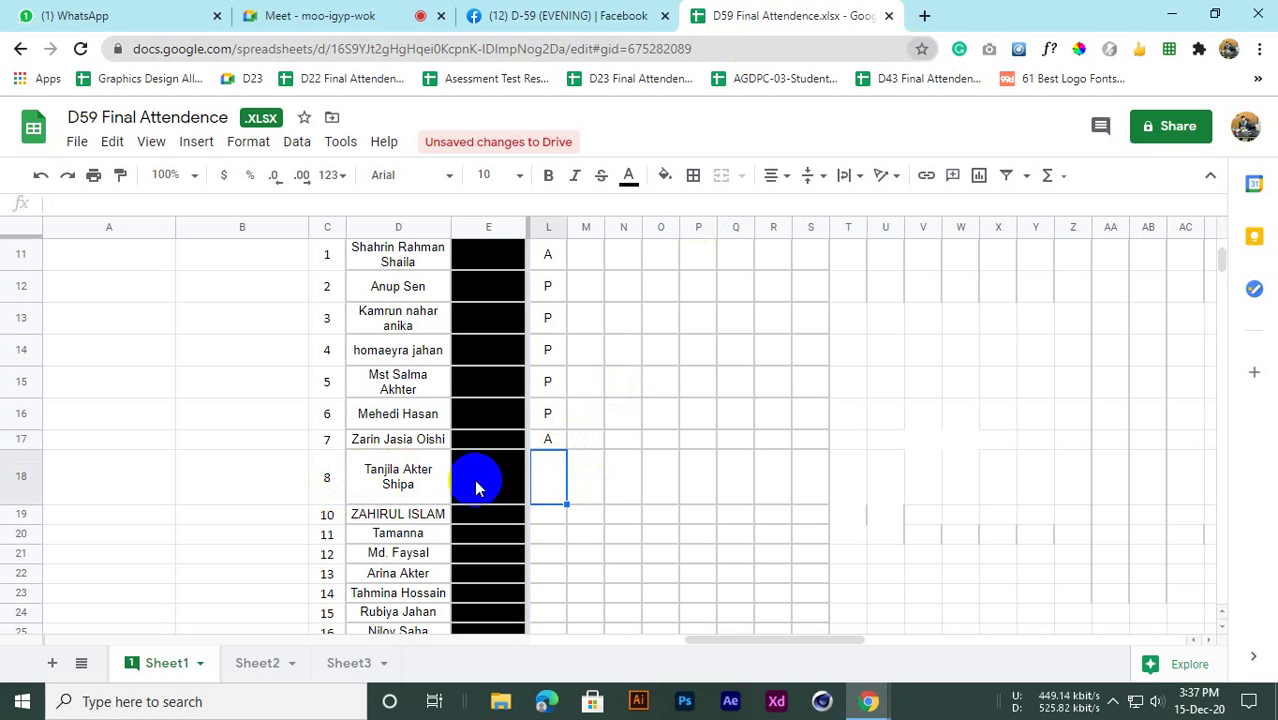
{"action": "type", "text": "P"}
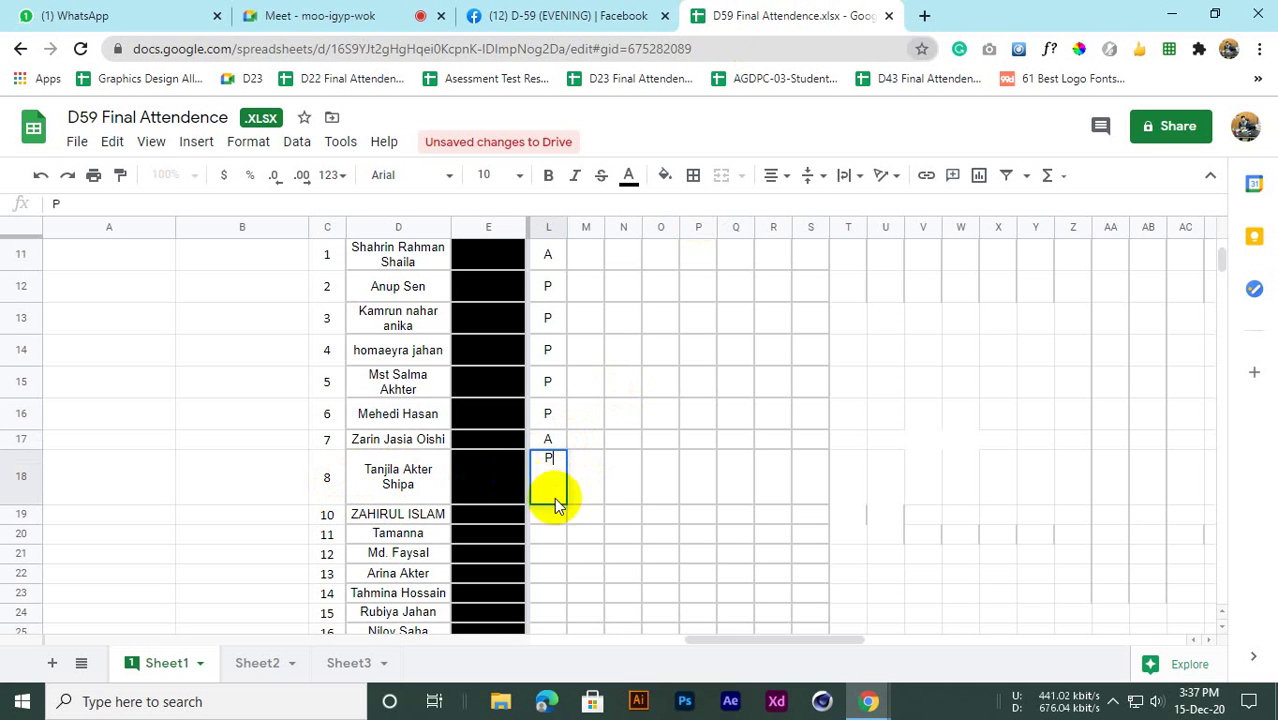
{"action": "left_click", "coordinate": [547, 522]}
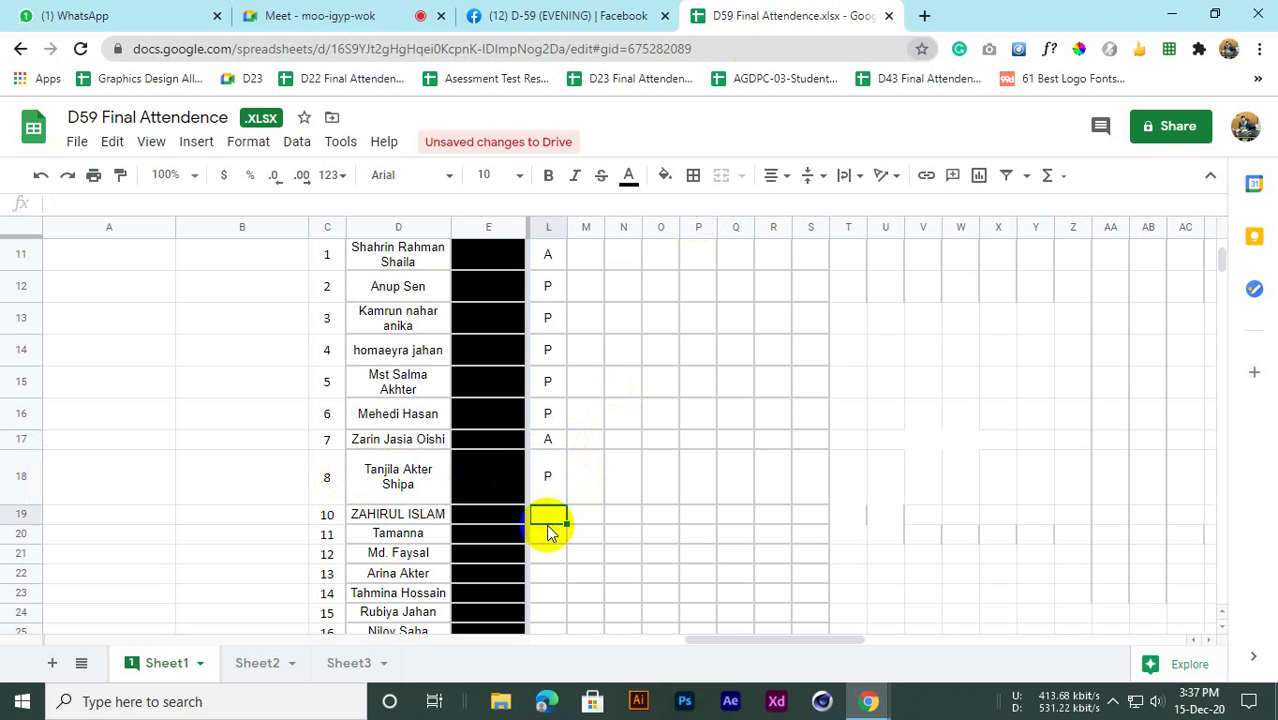
{"action": "left_click", "coordinate": [398, 516]}
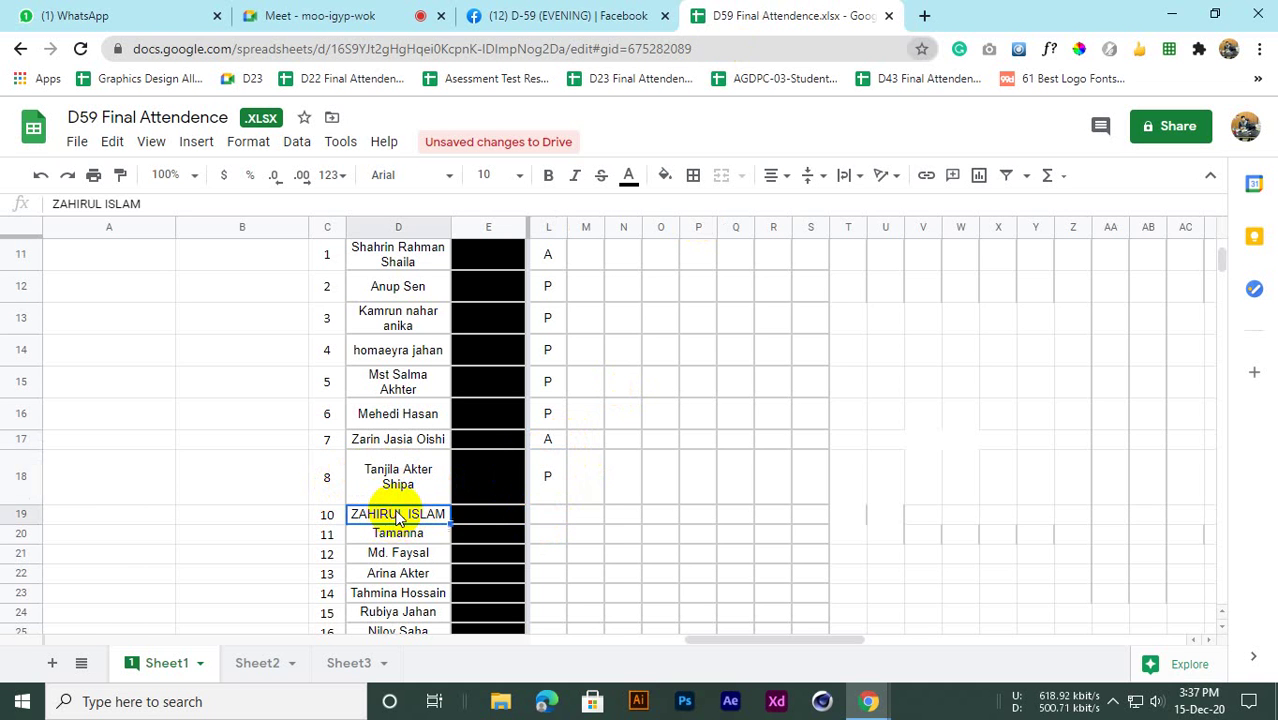
{"action": "left_click", "coordinate": [545, 514]}
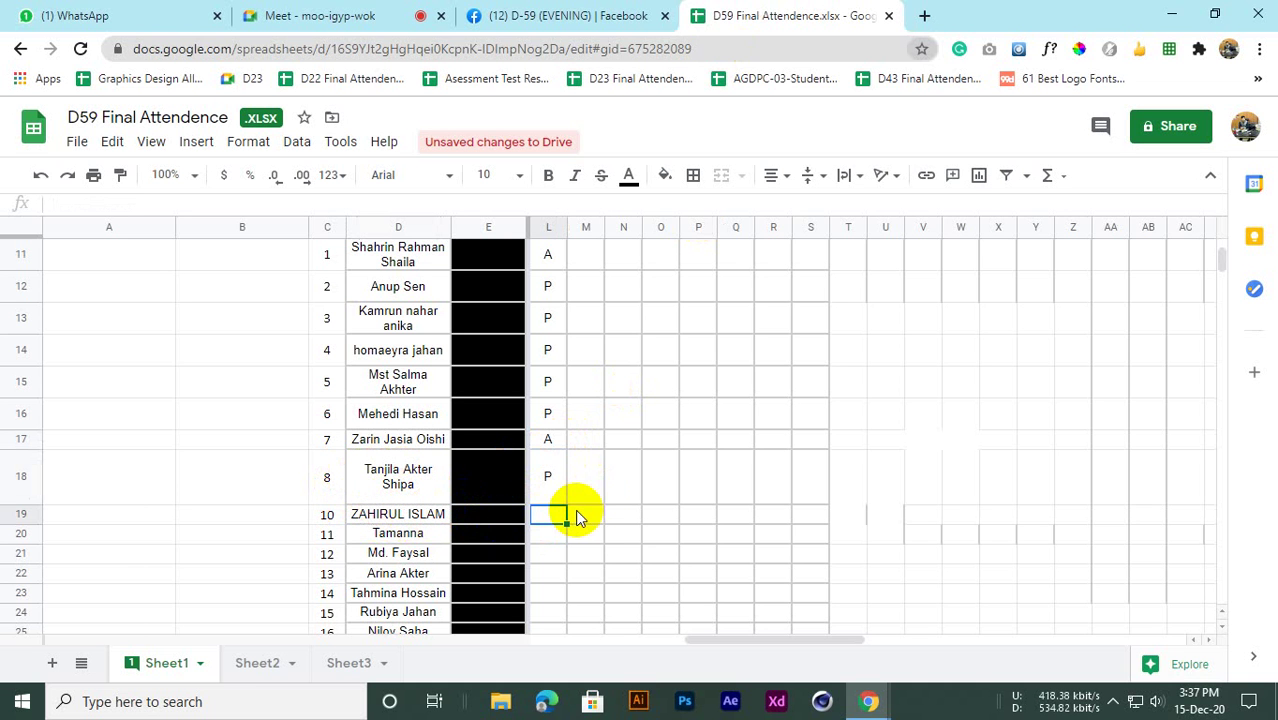
{"action": "scroll", "coordinate": [627, 467], "scroll_direction": "down", "scroll_amount": 1}
{"action": "scroll", "coordinate": [582, 493], "scroll_direction": "up", "scroll_amount": 1}
{"action": "scroll", "coordinate": [575, 505], "scroll_direction": "down", "scroll_amount": 2}
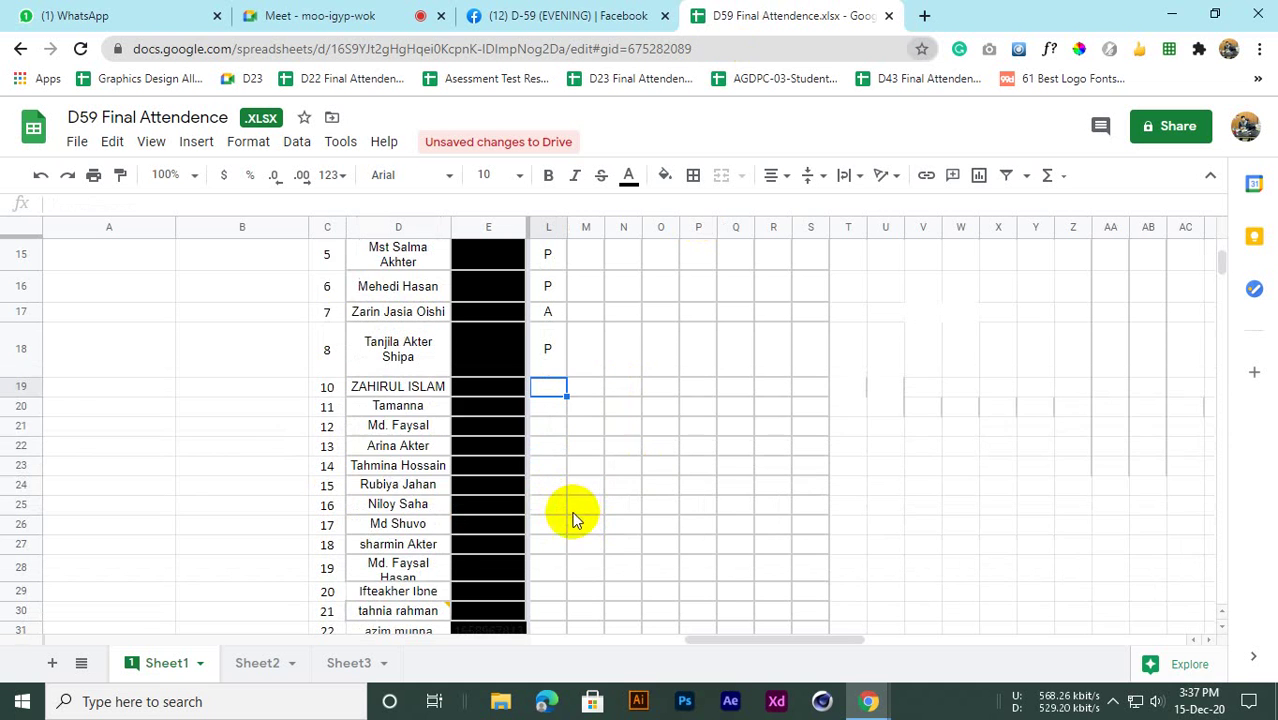
{"action": "scroll", "coordinate": [550, 490], "scroll_direction": "up", "scroll_amount": 1}
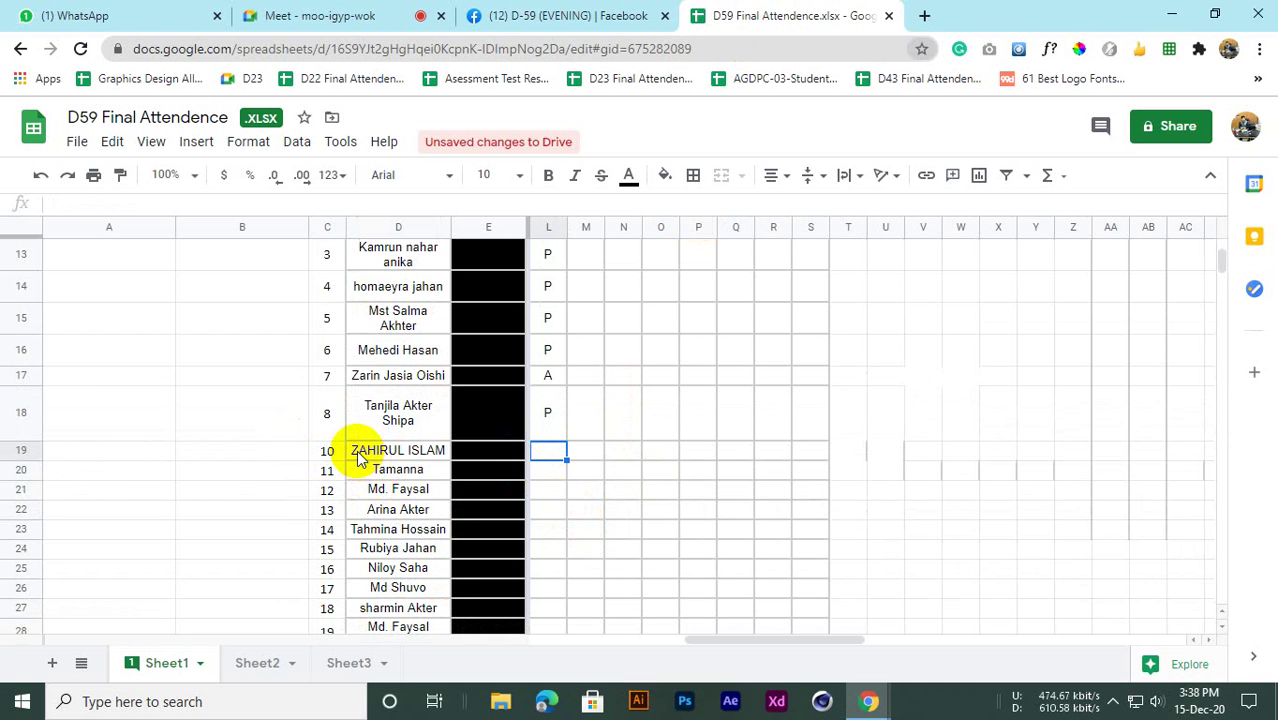
{"action": "left_click", "coordinate": [543, 458]}
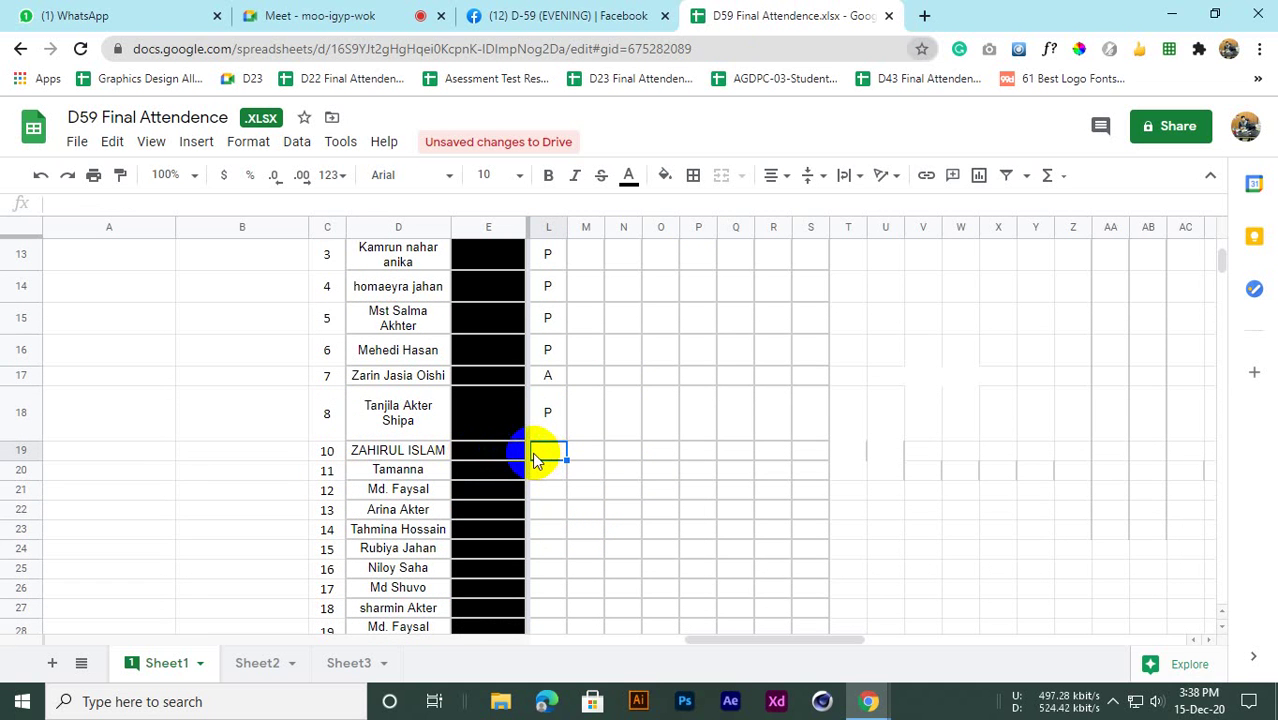
Enter P marks in column L for rows 19, 20 and 21
{"action": "left_click", "coordinate": [540, 470]}
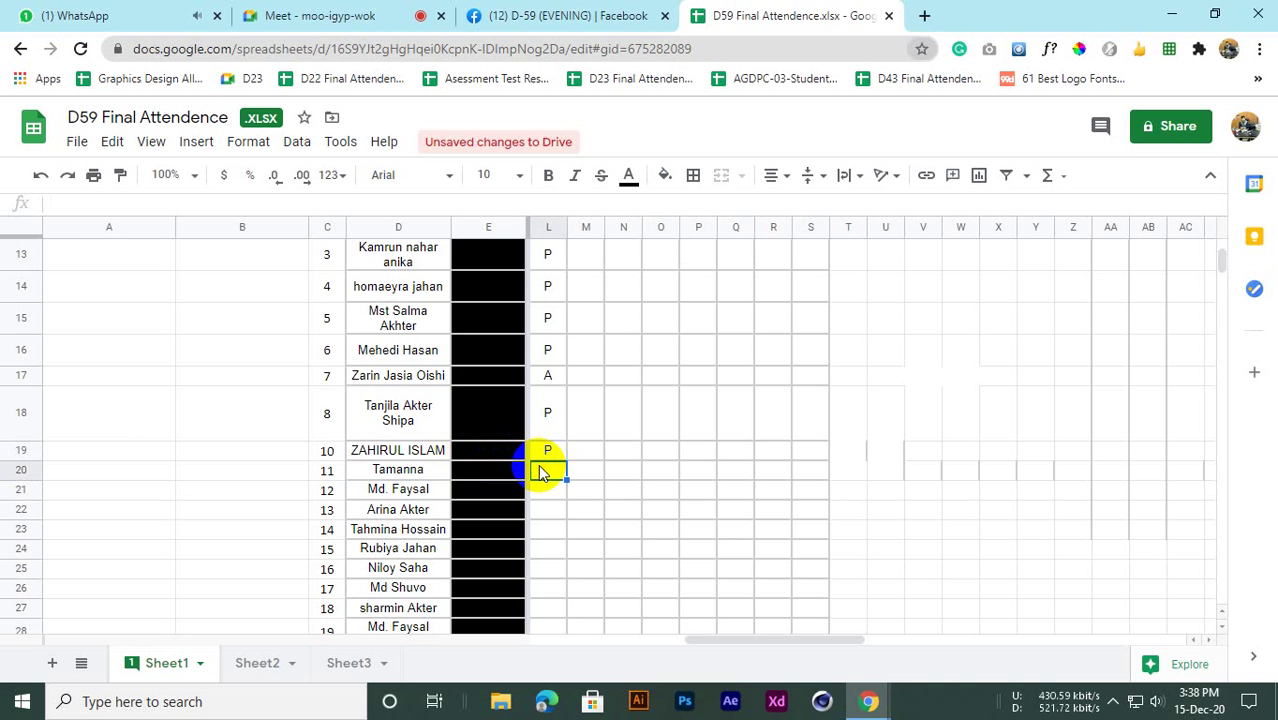
{"action": "left_click", "coordinate": [549, 447]}
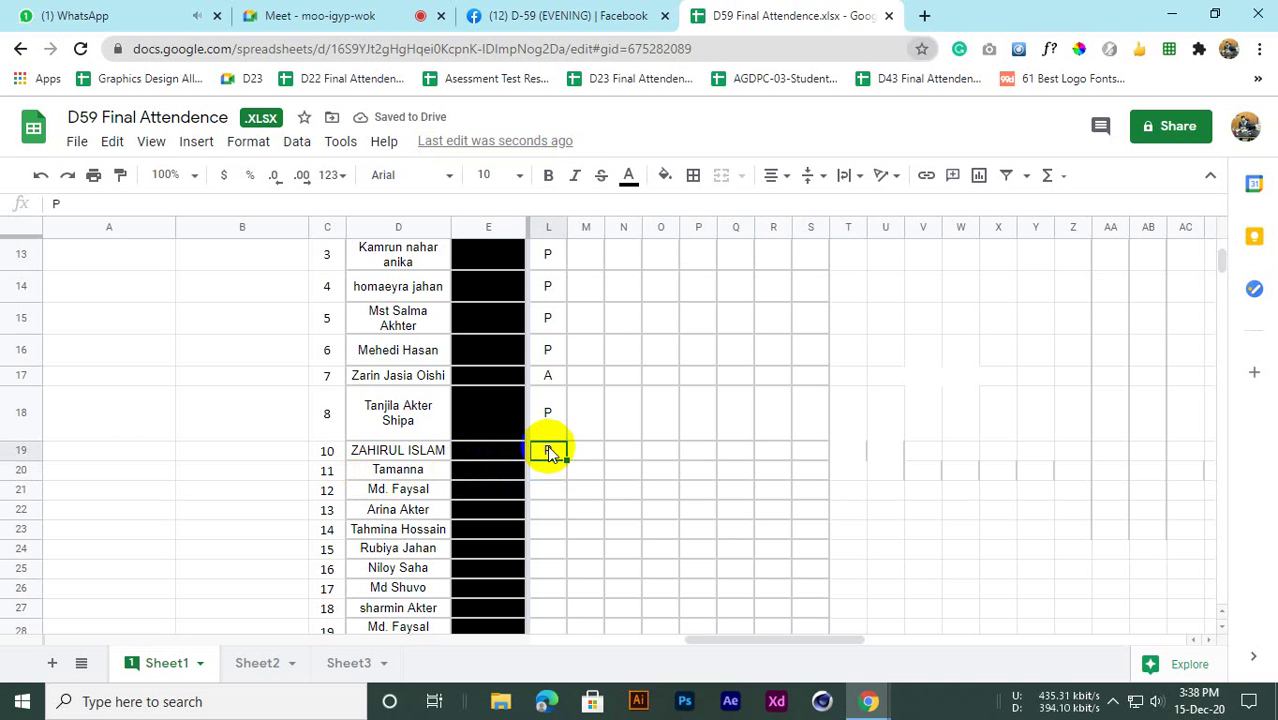
{"action": "left_click", "coordinate": [550, 474]}
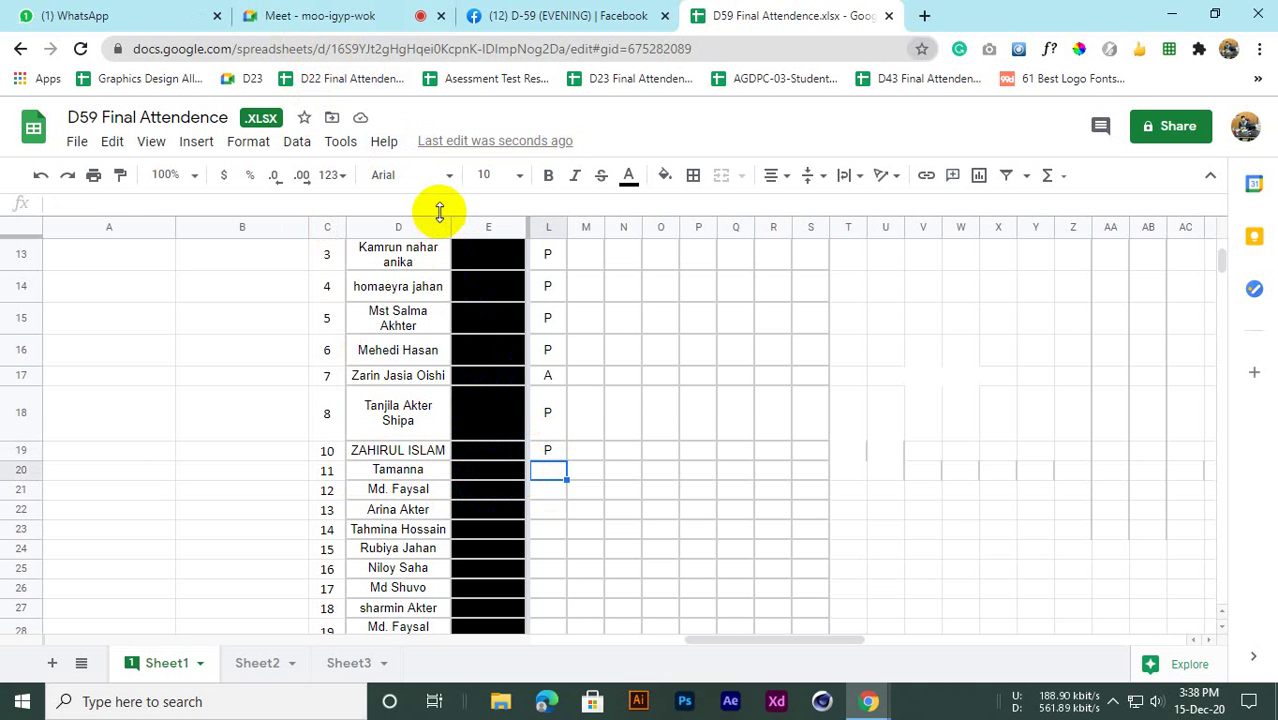
{"action": "scroll", "coordinate": [456, 491], "scroll_direction": "down", "scroll_amount": 1}
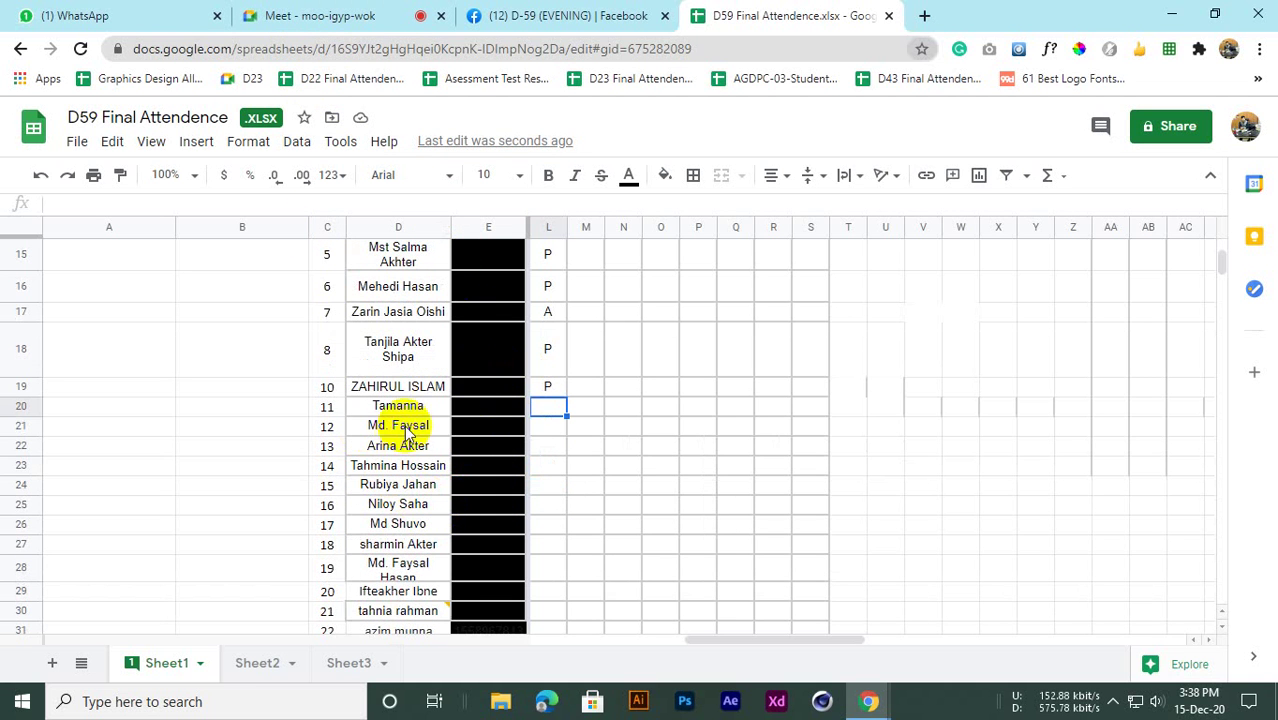
{"action": "left_click", "coordinate": [547, 428]}
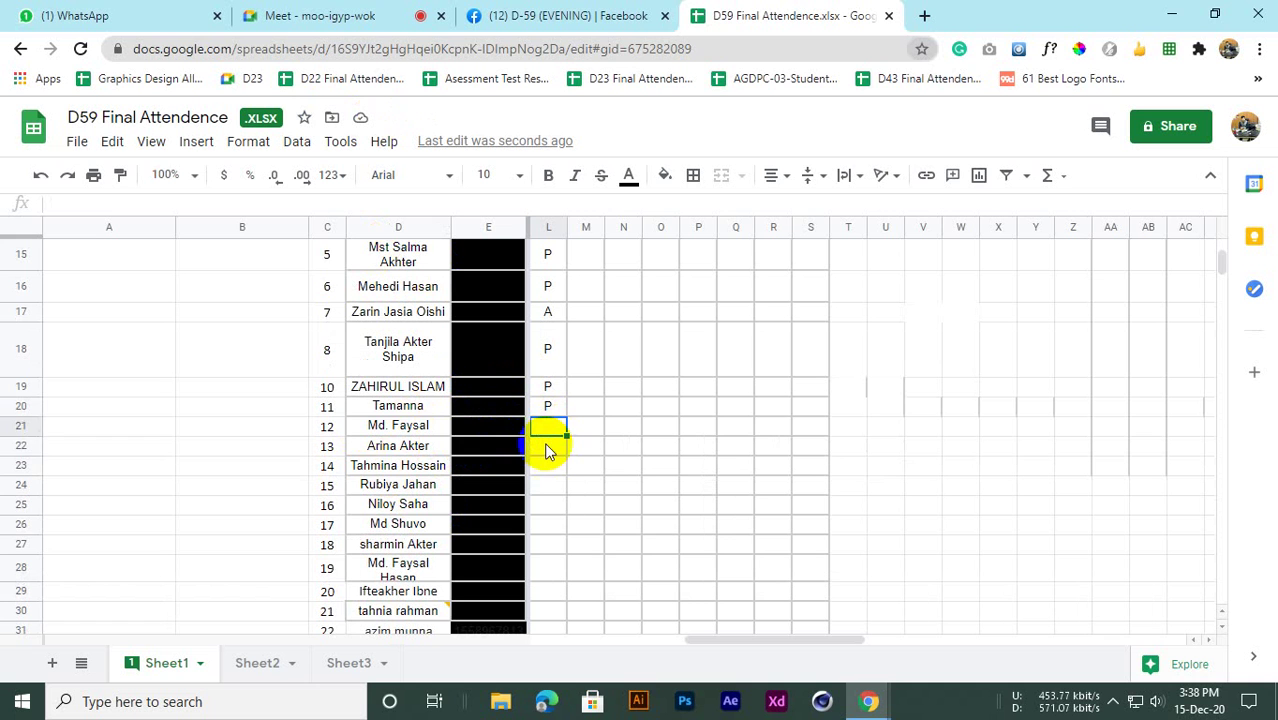
{"action": "type", "text": "P"}
{"action": "key", "text": "Return"}
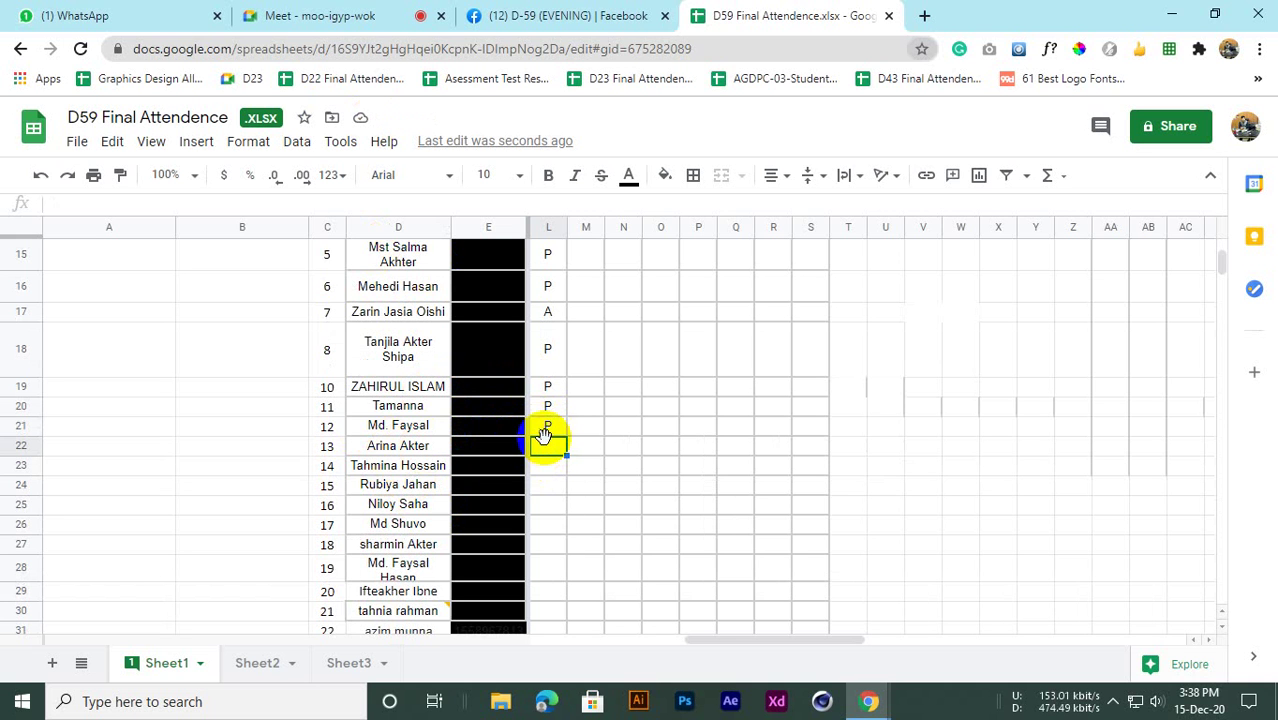
Mark row 22 absent with A, briefly check the Meet call, and return to the sheet
{"action": "type", "text": "A"}
{"action": "left_click", "coordinate": [543, 467]}
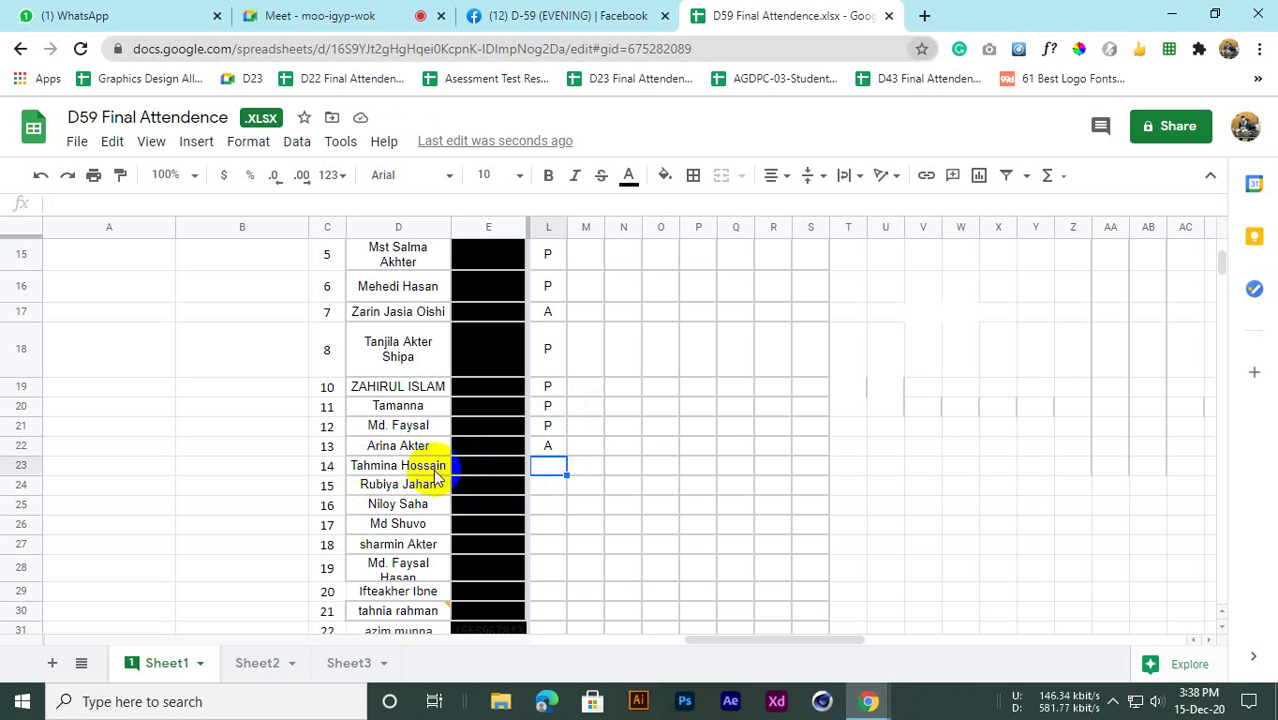
{"action": "left_click", "coordinate": [344, 30]}
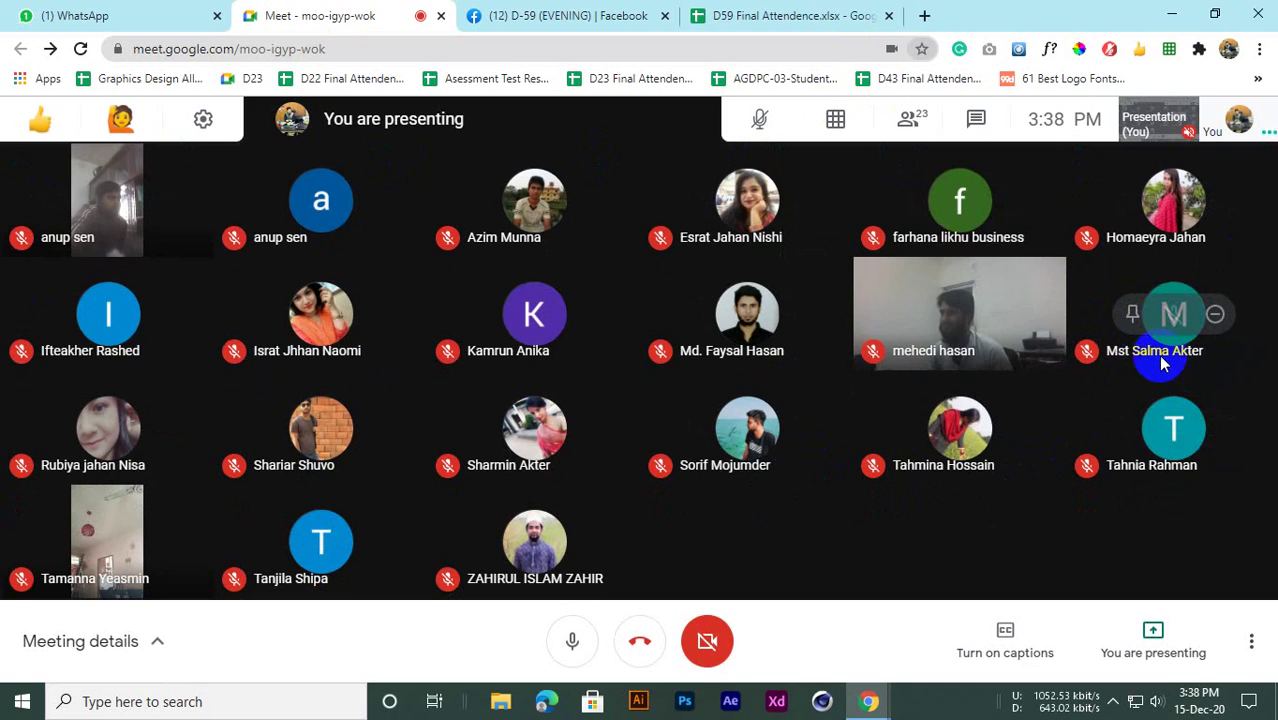
{"action": "left_click", "coordinate": [785, 15]}
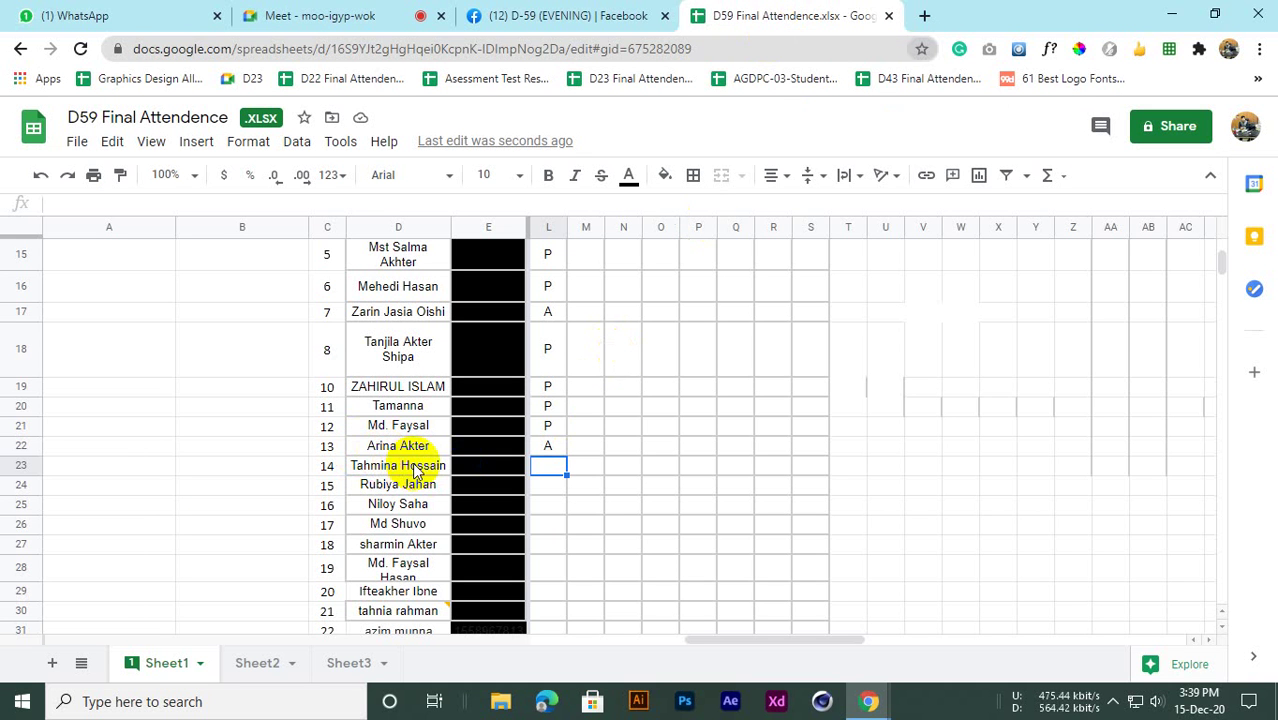
{"action": "scroll", "coordinate": [417, 470], "scroll_direction": "up", "scroll_amount": 1}
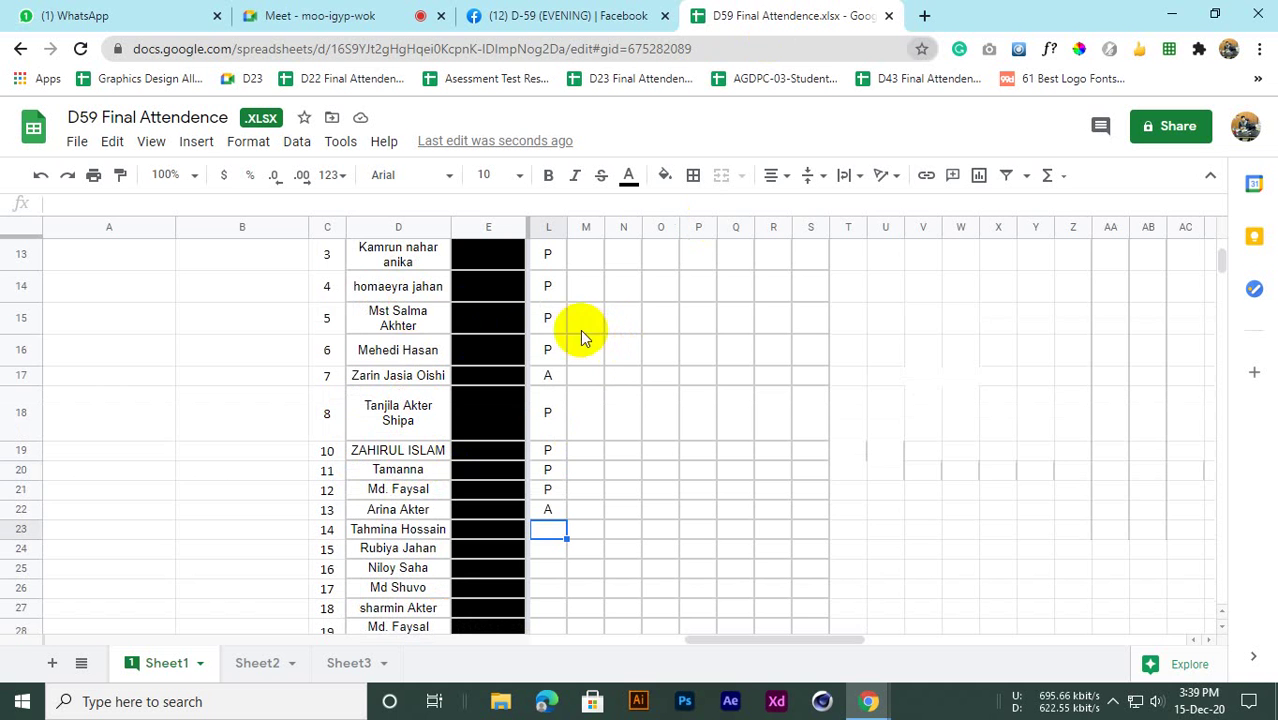
{"action": "scroll", "coordinate": [393, 420], "scroll_direction": "down", "scroll_amount": 2}
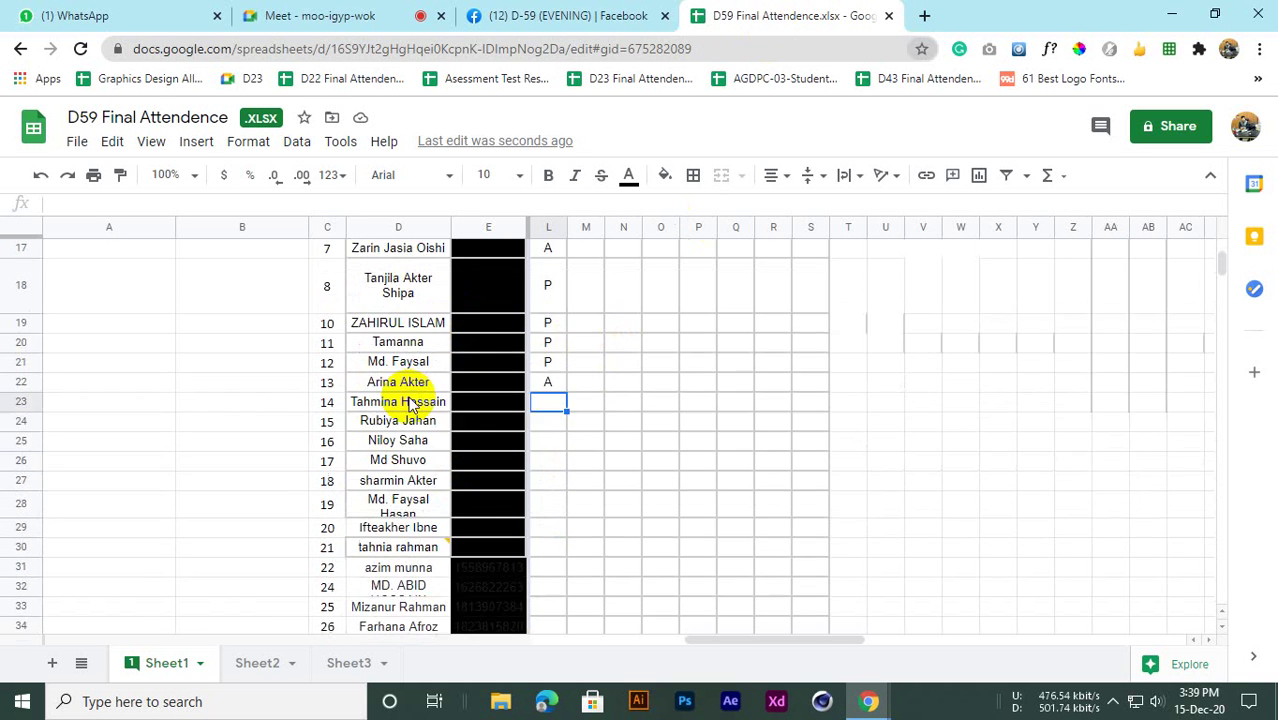
{"action": "scroll", "coordinate": [390, 410], "scroll_direction": "up", "scroll_amount": 3}
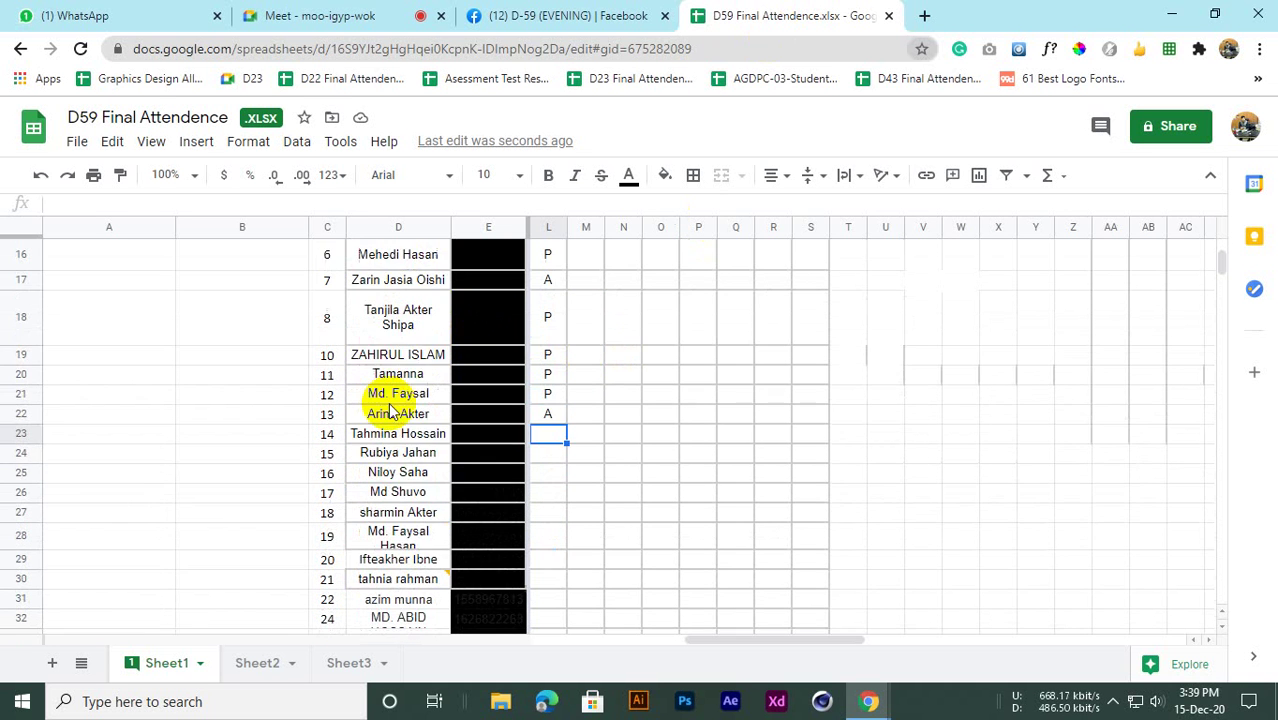
{"action": "scroll", "coordinate": [398, 373], "scroll_direction": "down", "scroll_amount": 2}
{"action": "scroll", "coordinate": [410, 376], "scroll_direction": "up", "scroll_amount": 2}
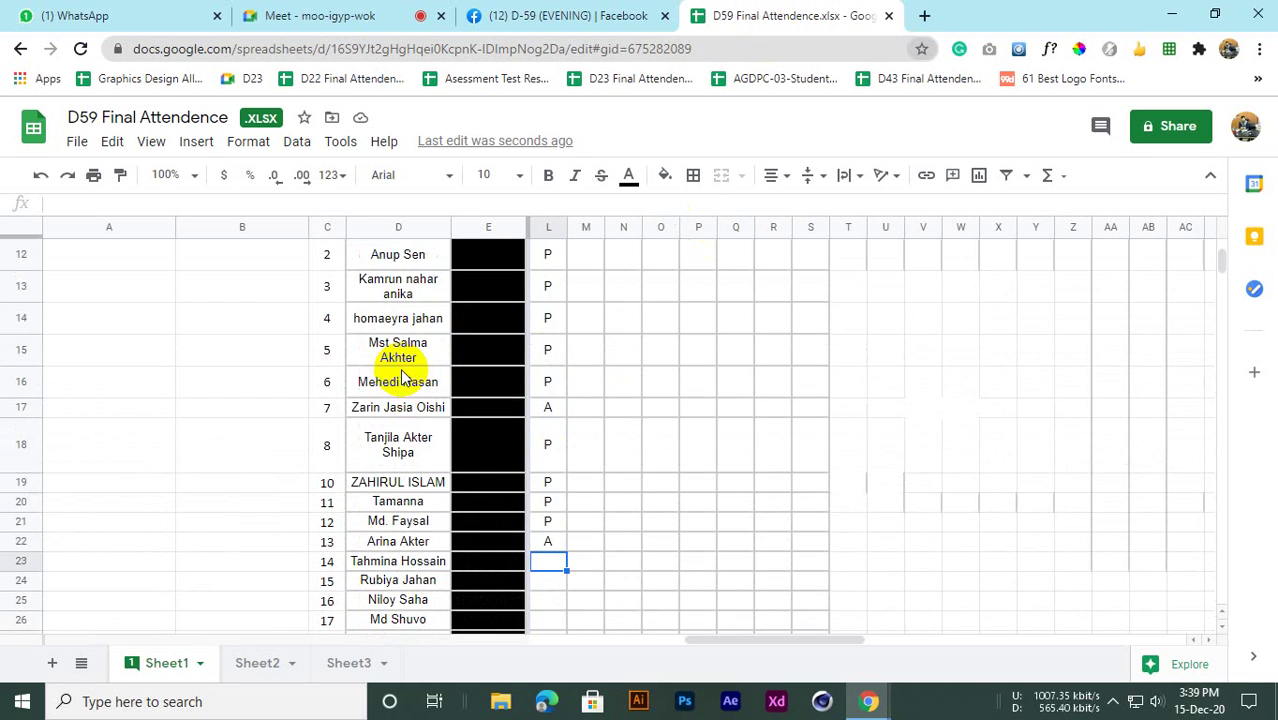
{"action": "scroll", "coordinate": [345, 375], "scroll_direction": "down", "scroll_amount": 2}
{"action": "scroll", "coordinate": [362, 395], "scroll_direction": "down", "scroll_amount": 1}
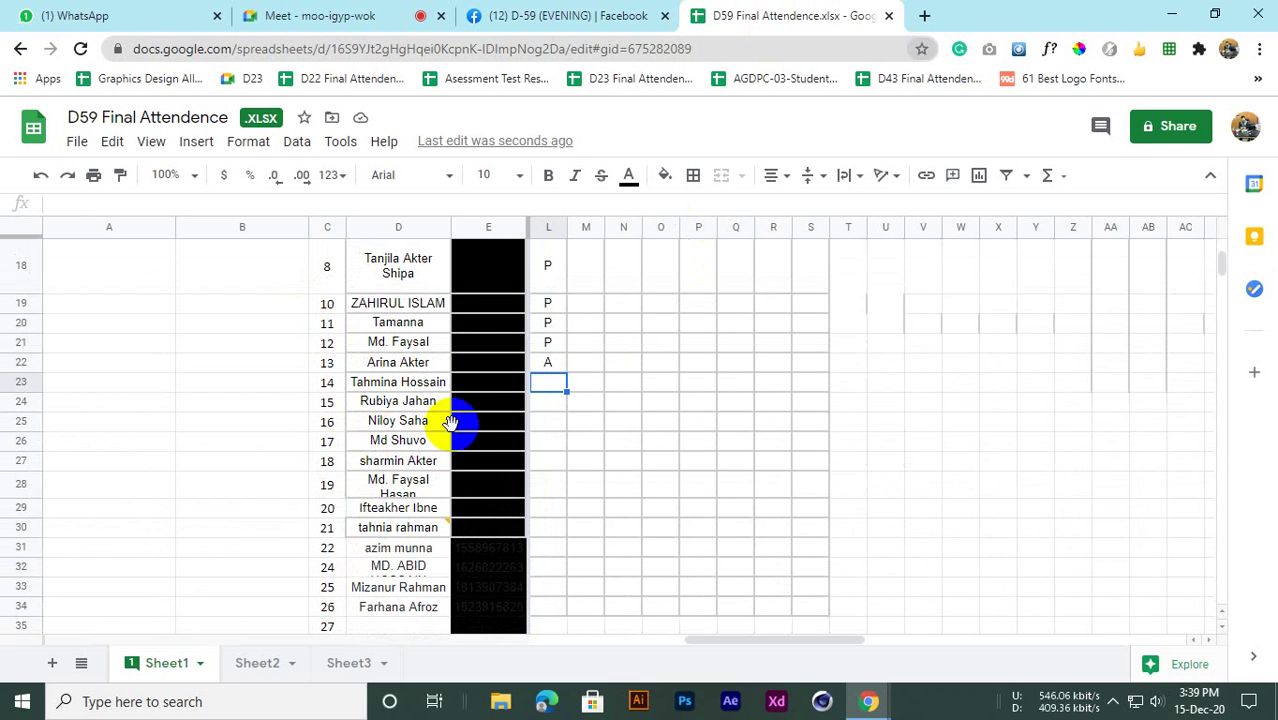
After checking row 24's student name, mark L24 as P and bring up the Meet call
{"action": "left_click", "coordinate": [402, 403]}
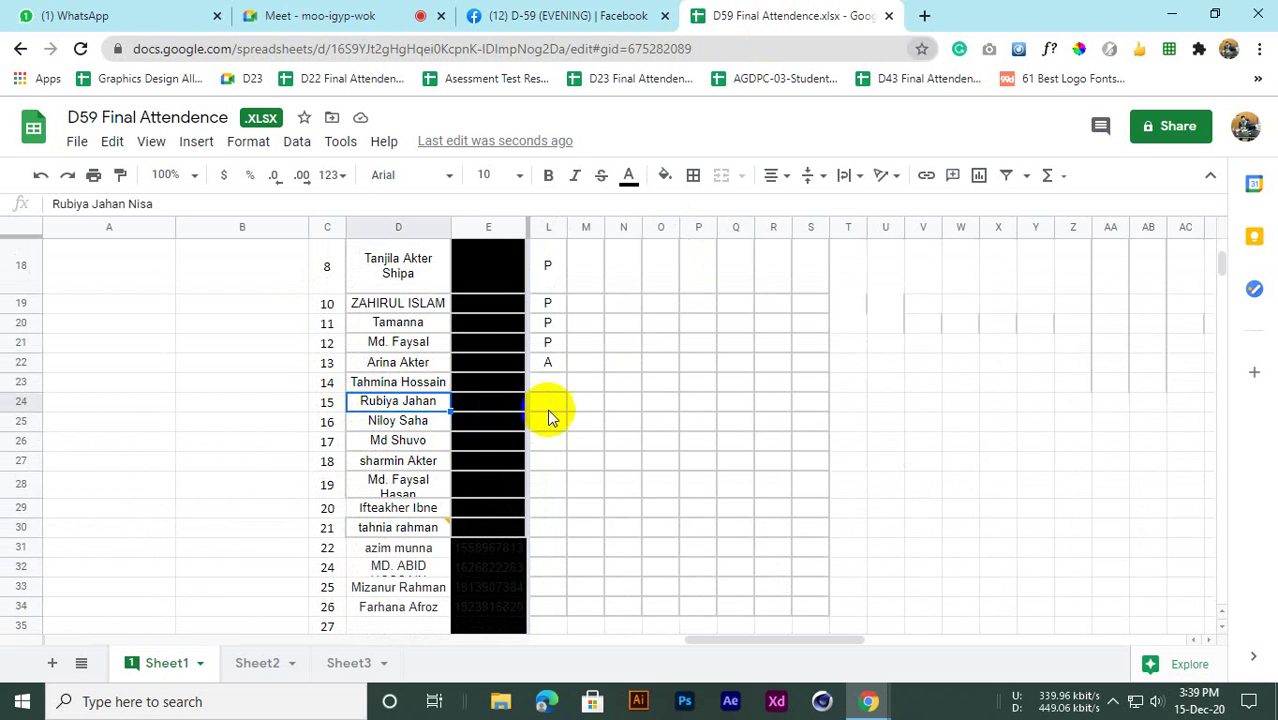
{"action": "left_click", "coordinate": [547, 382]}
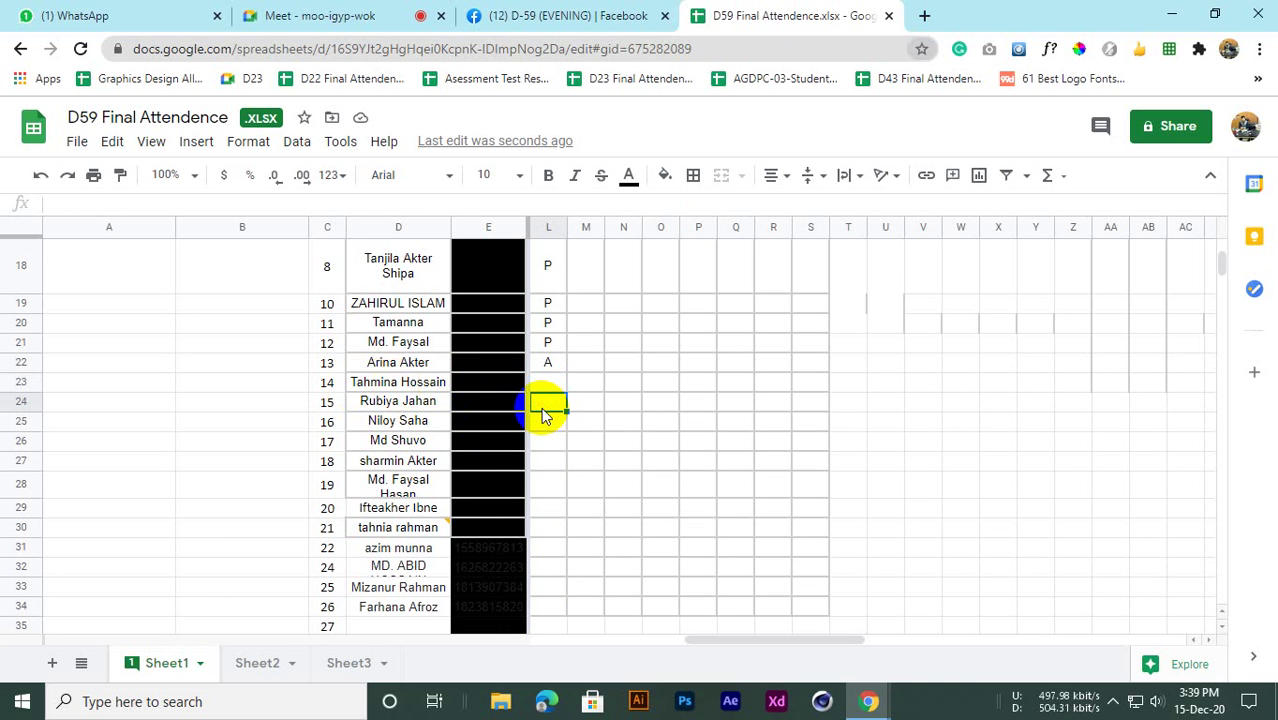
{"action": "type", "text": "P"}
{"action": "left_click", "coordinate": [545, 390]}
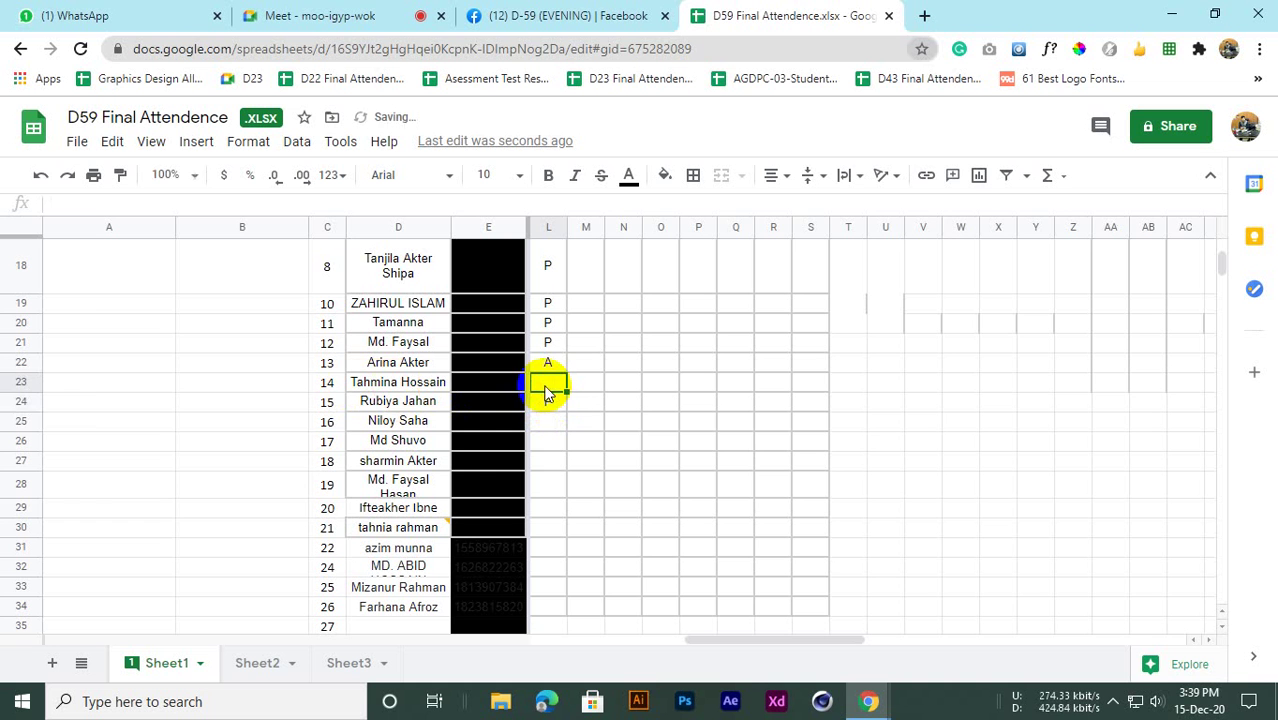
{"action": "left_click", "coordinate": [330, 14]}
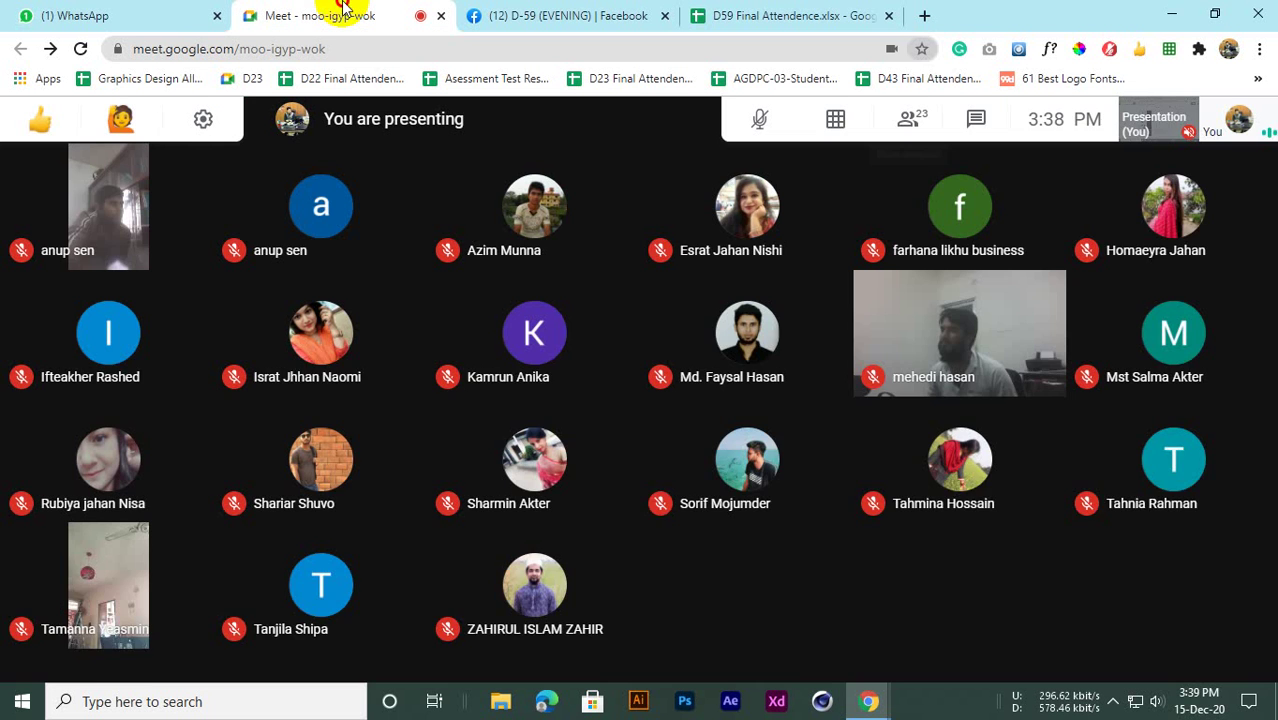
Read the newest Meet chat reply, then commit row 23's P mark in the sheet
{"action": "left_click", "coordinate": [976, 116]}
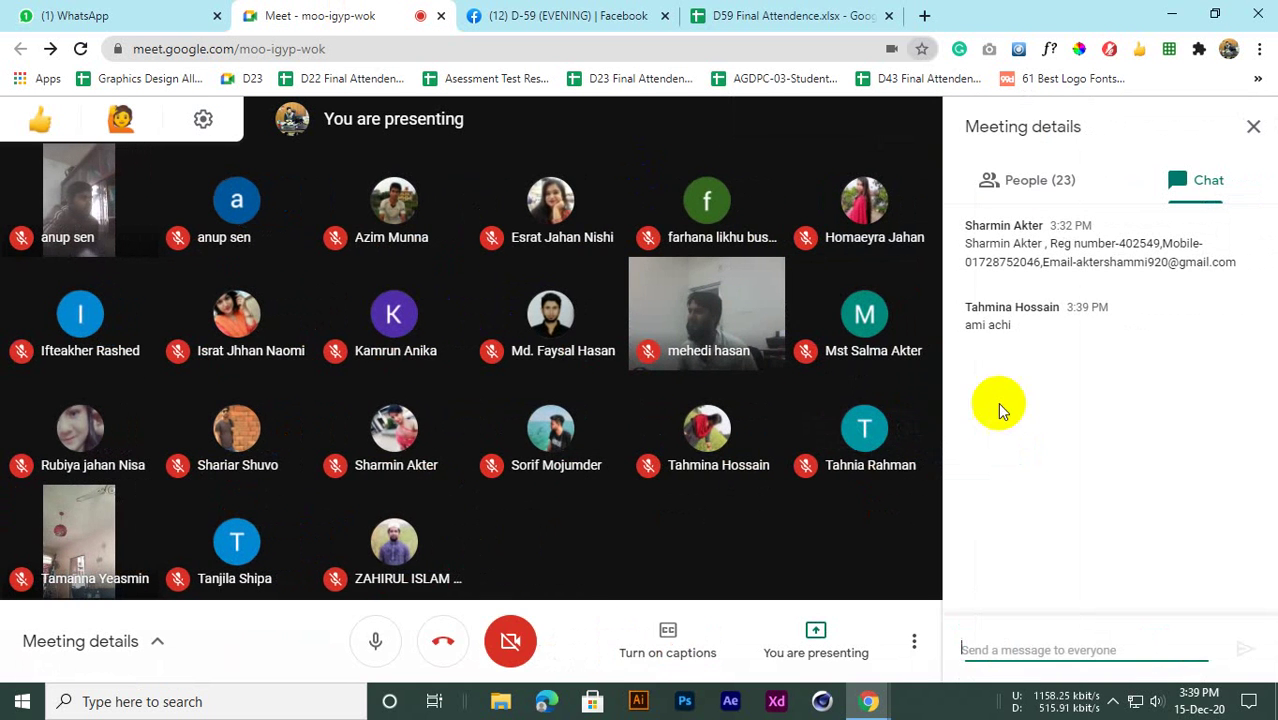
{"action": "left_click_drag", "start_coordinate": [966, 326], "coordinate": [1010, 326]}
{"action": "left_click", "coordinate": [790, 15]}
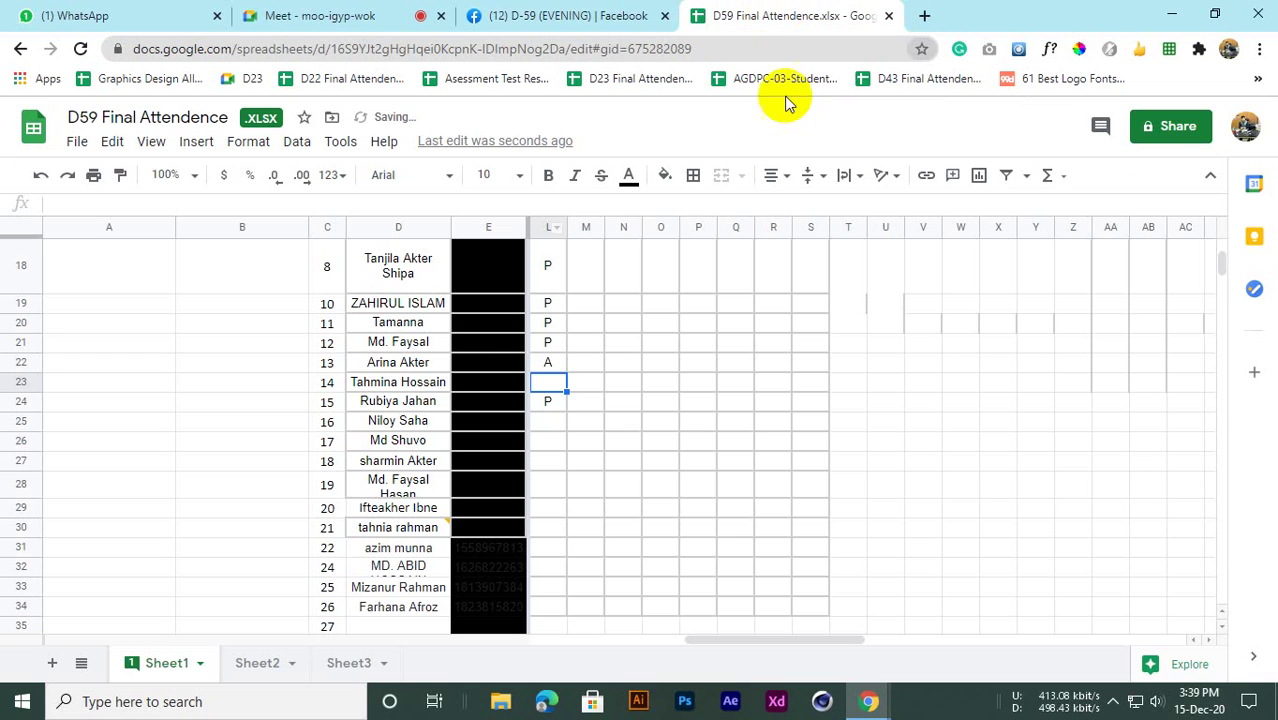
{"action": "left_click", "coordinate": [554, 420]}
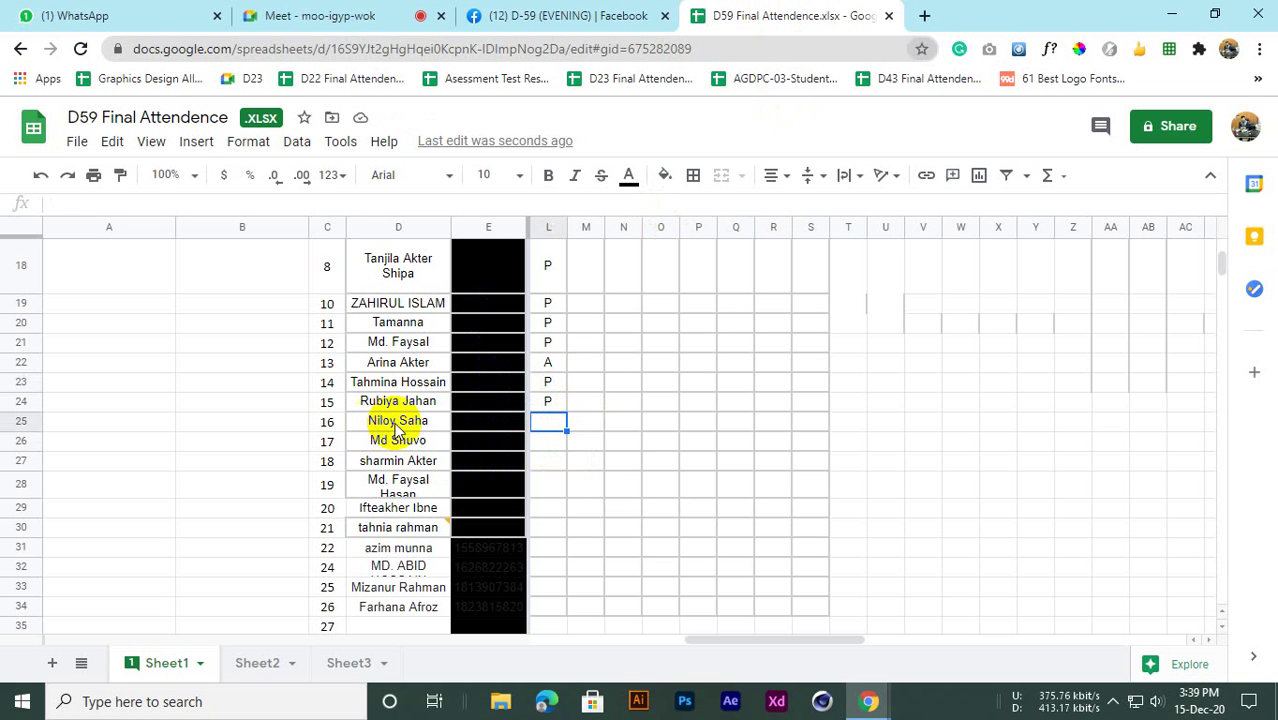
{"action": "left_click", "coordinate": [314, 15]}
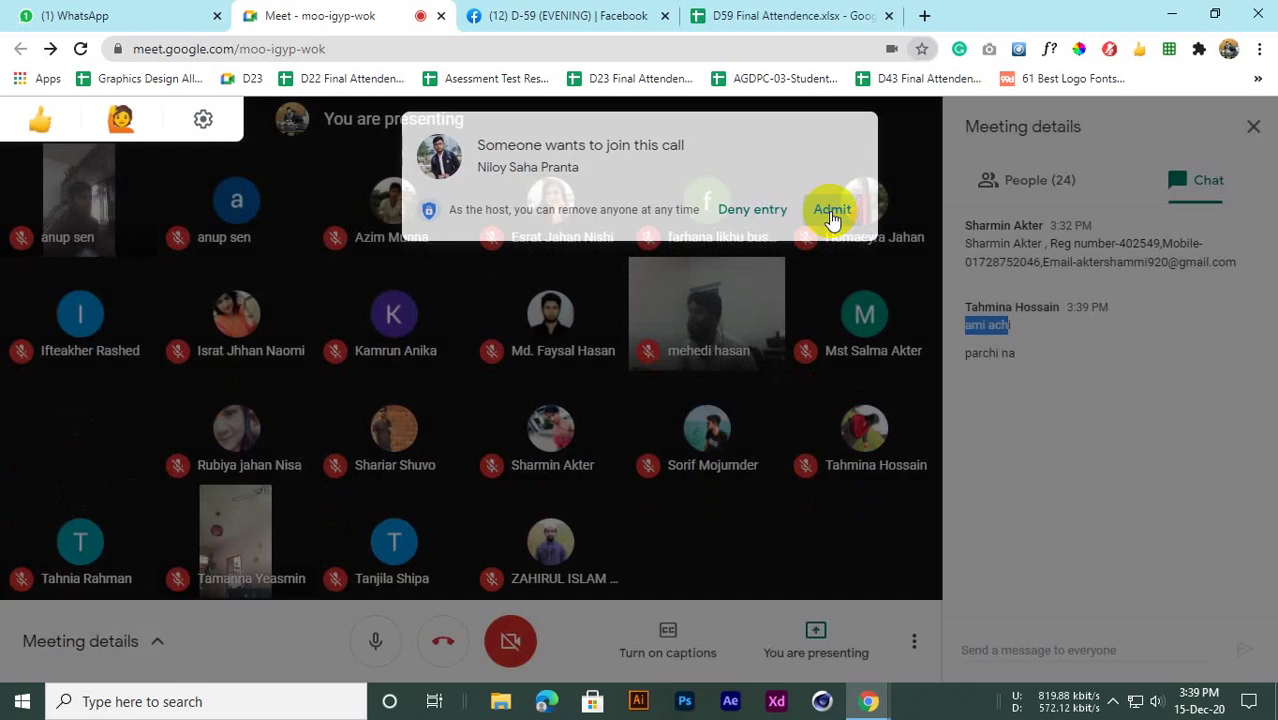
{"action": "left_click", "coordinate": [790, 15]}
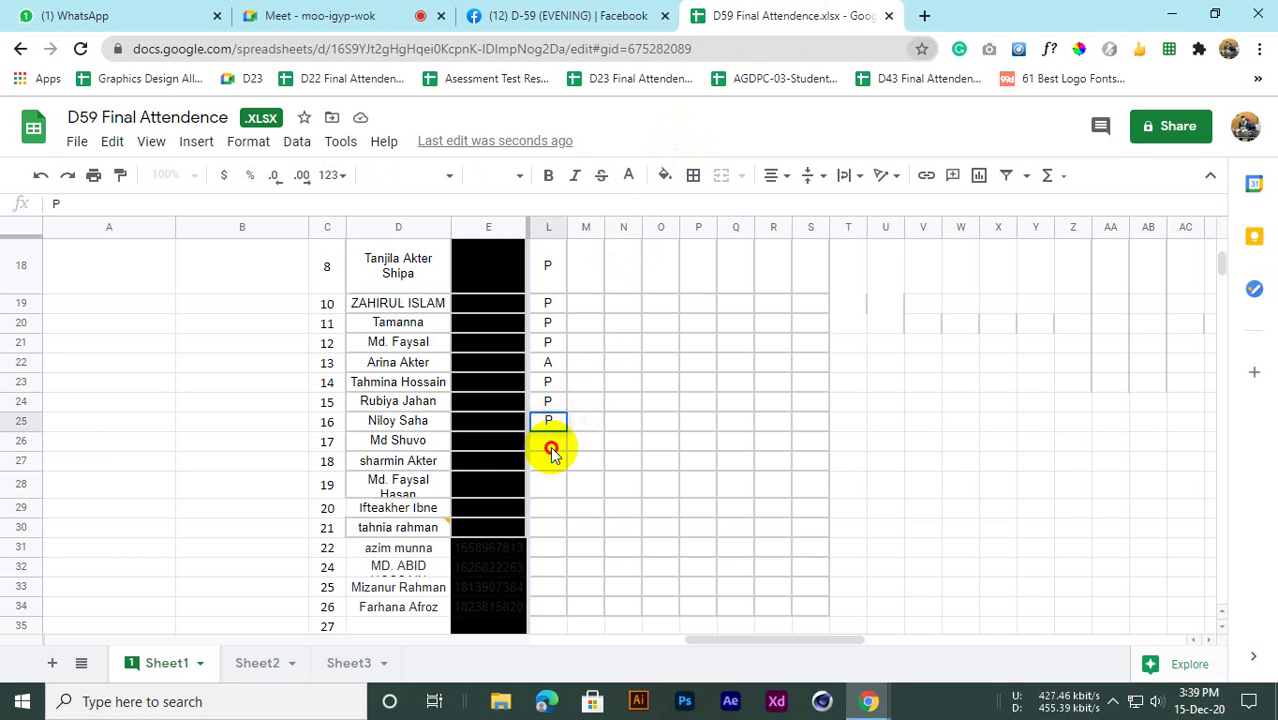
Mark L26 as P for serial 17
{"action": "left_click", "coordinate": [550, 447]}
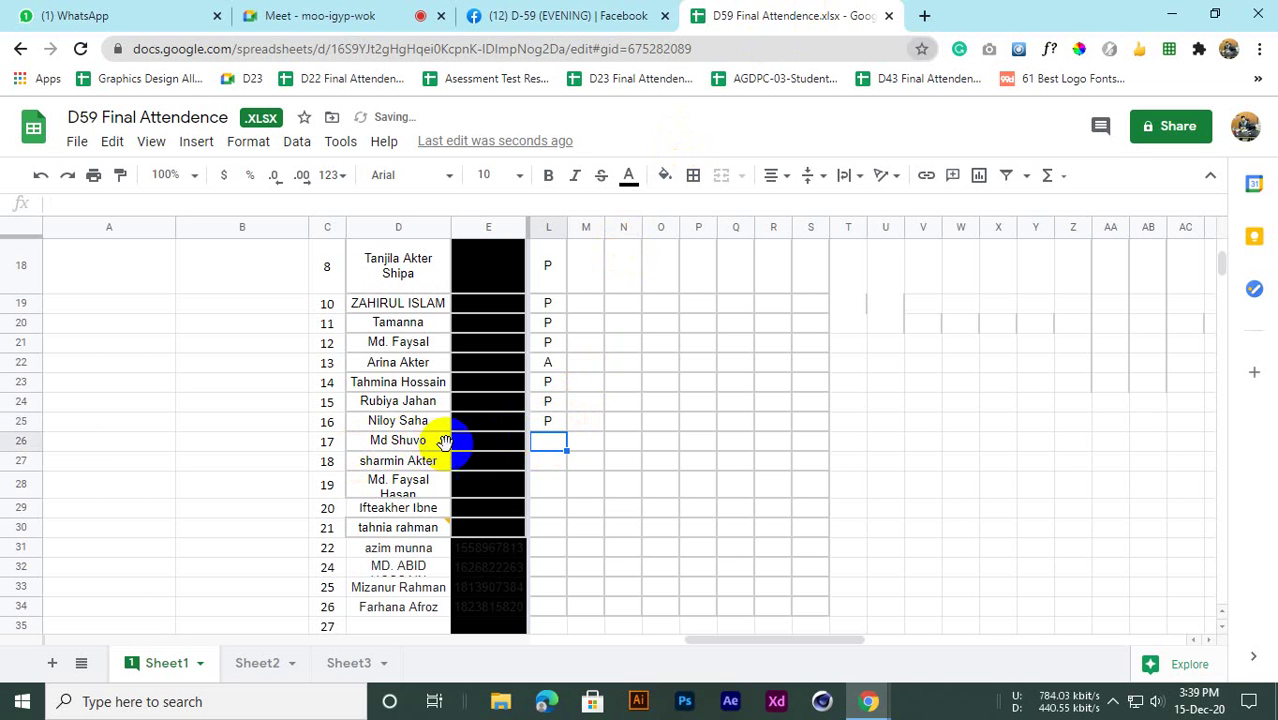
{"action": "scroll", "coordinate": [559, 453], "scroll_direction": "down", "scroll_amount": 1}
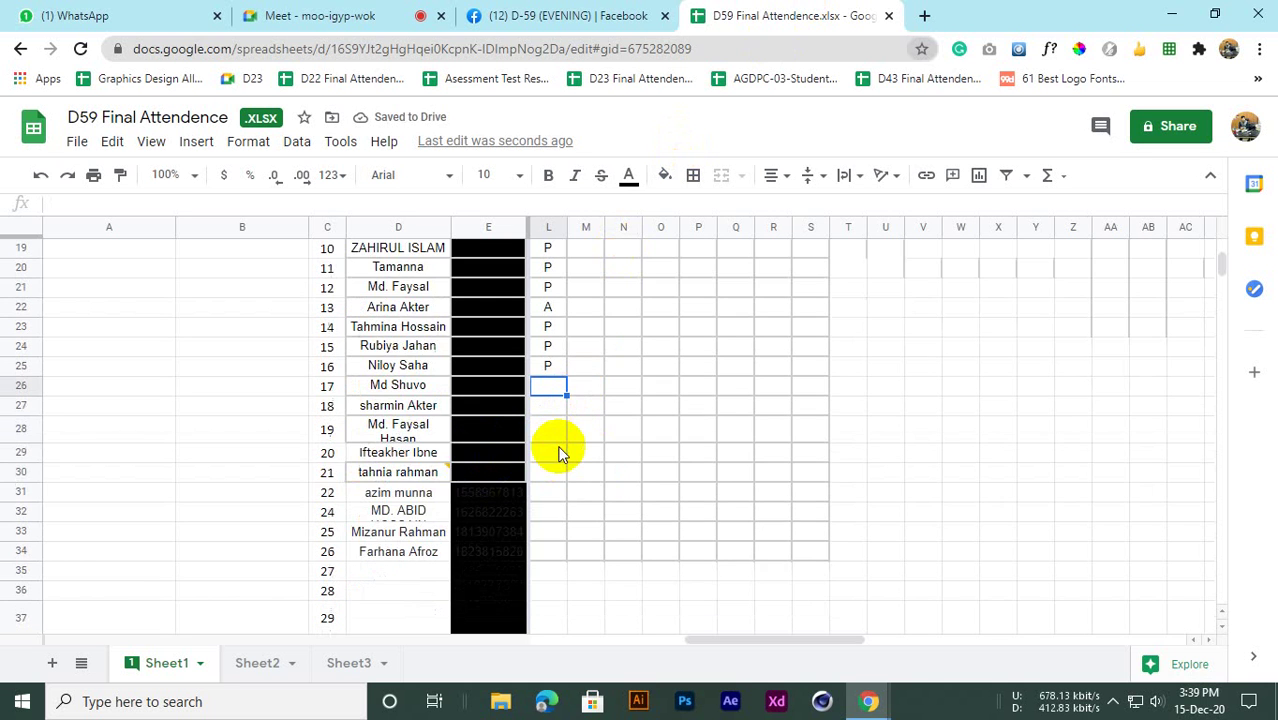
{"action": "scroll", "coordinate": [559, 453], "scroll_direction": "down", "scroll_amount": 3}
{"action": "scroll", "coordinate": [559, 453], "scroll_direction": "up", "scroll_amount": 2}
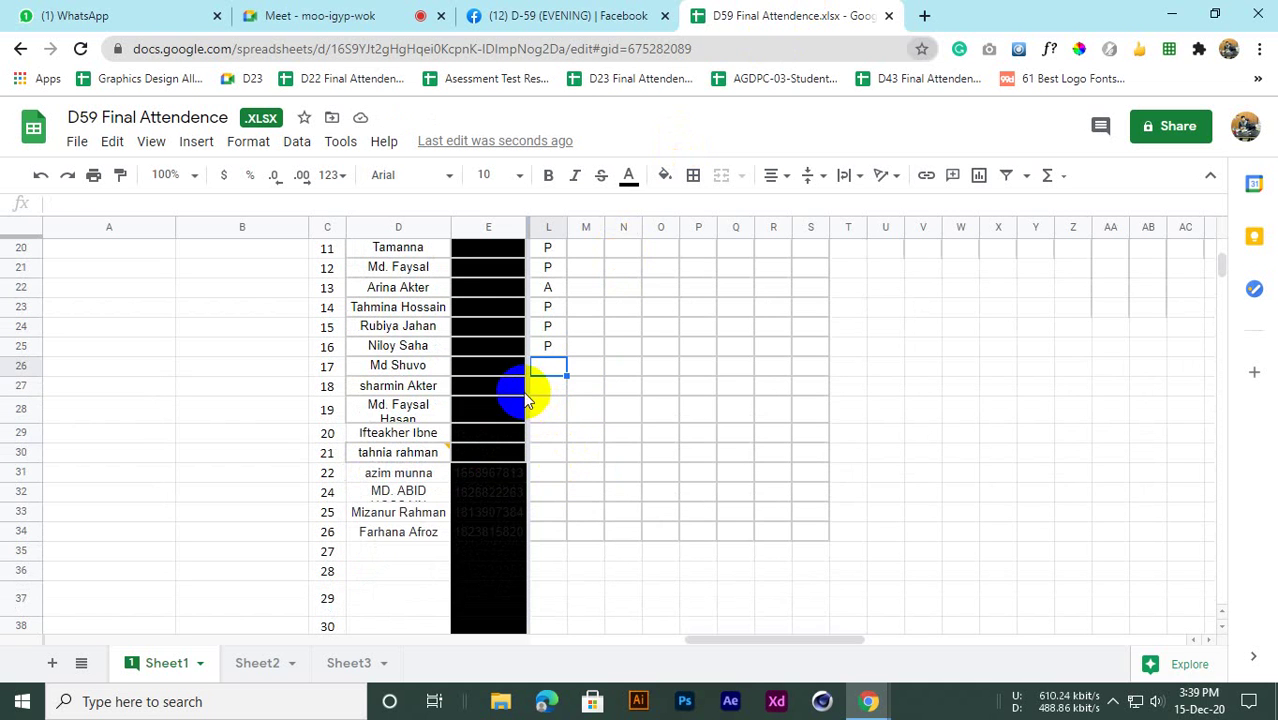
{"action": "type", "text": "P"}
{"action": "key", "text": "Return"}
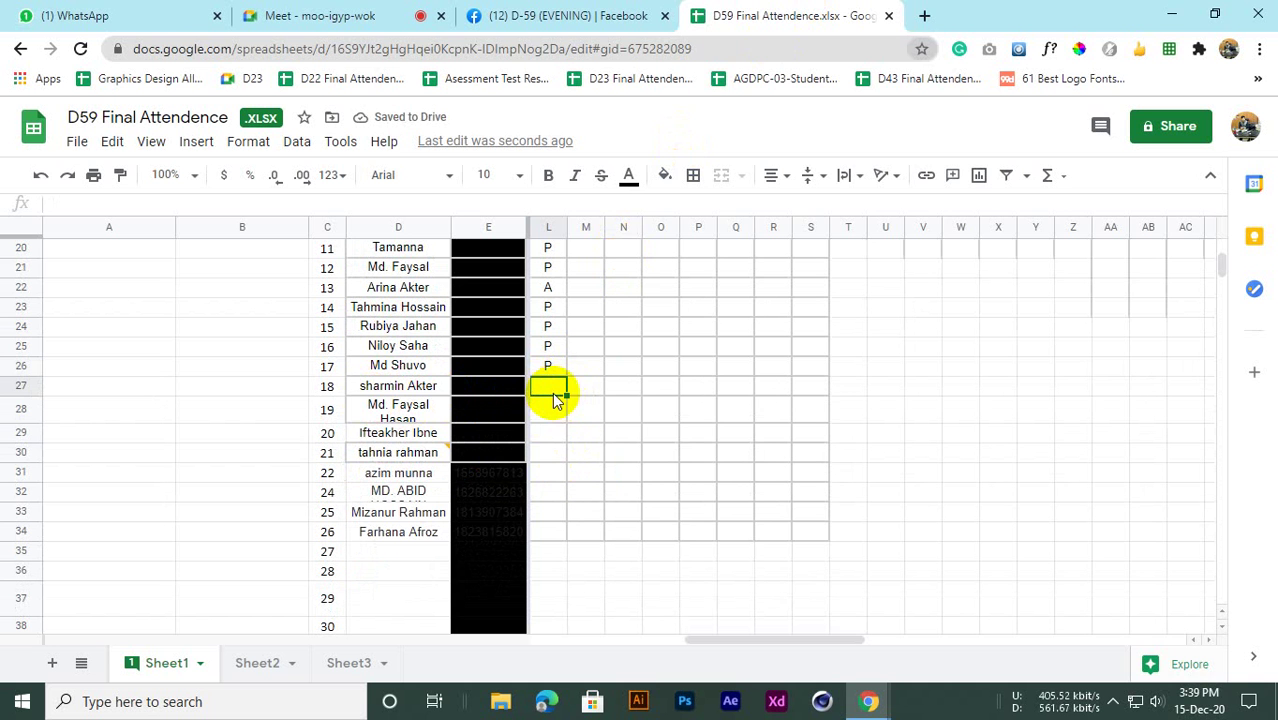
After checking participants in the call, mark L27 as A for serial 18
{"action": "left_click", "coordinate": [302, 15]}
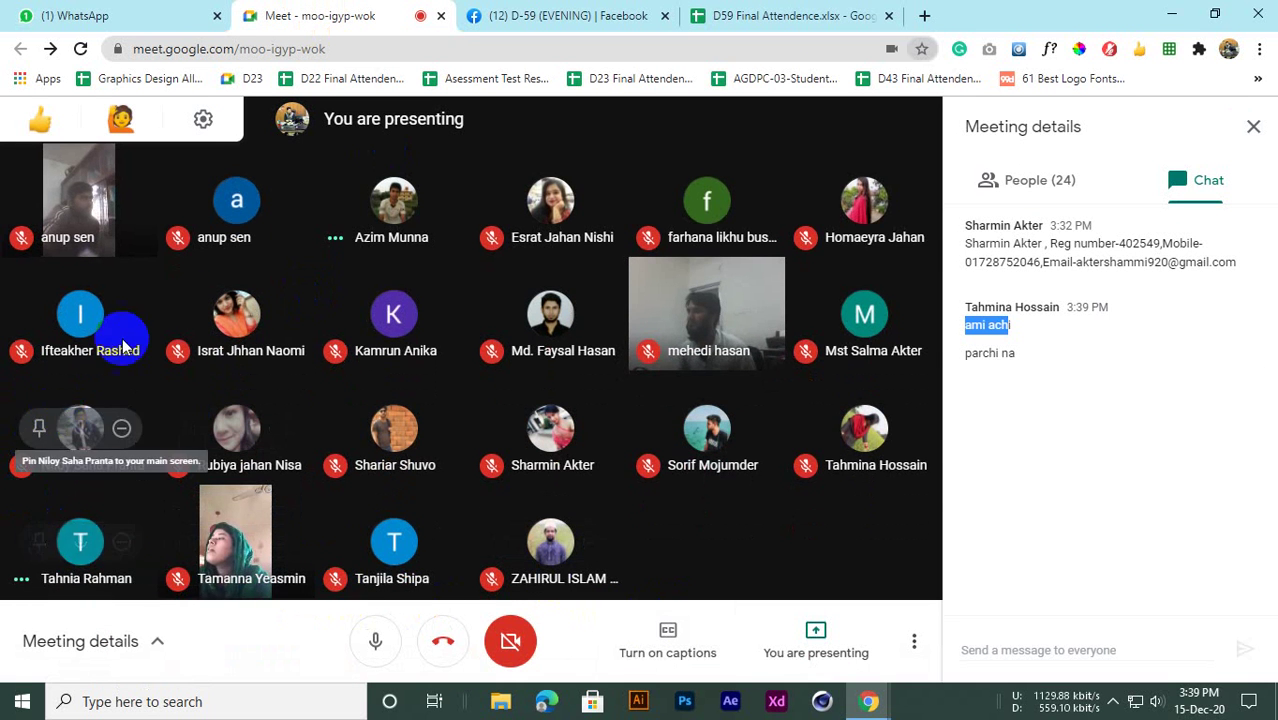
{"action": "left_click", "coordinate": [776, 15]}
{"action": "type", "text": "P"}
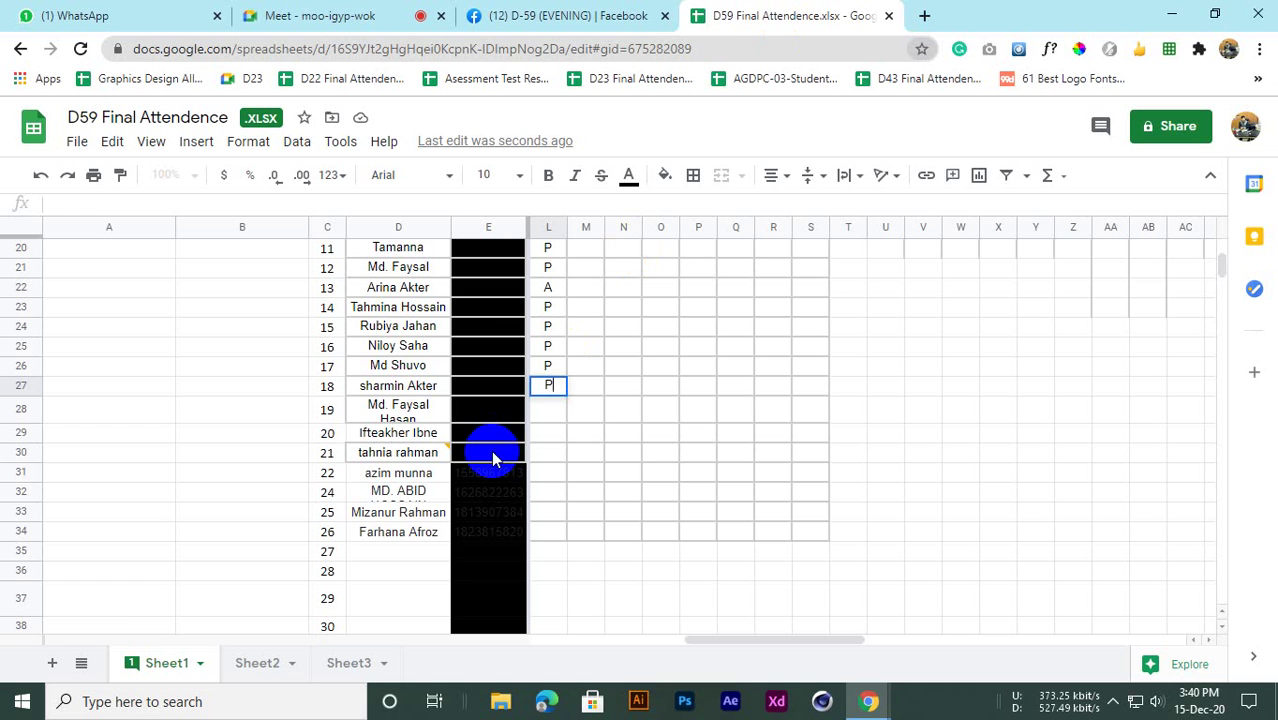
{"action": "type", "text": "A"}
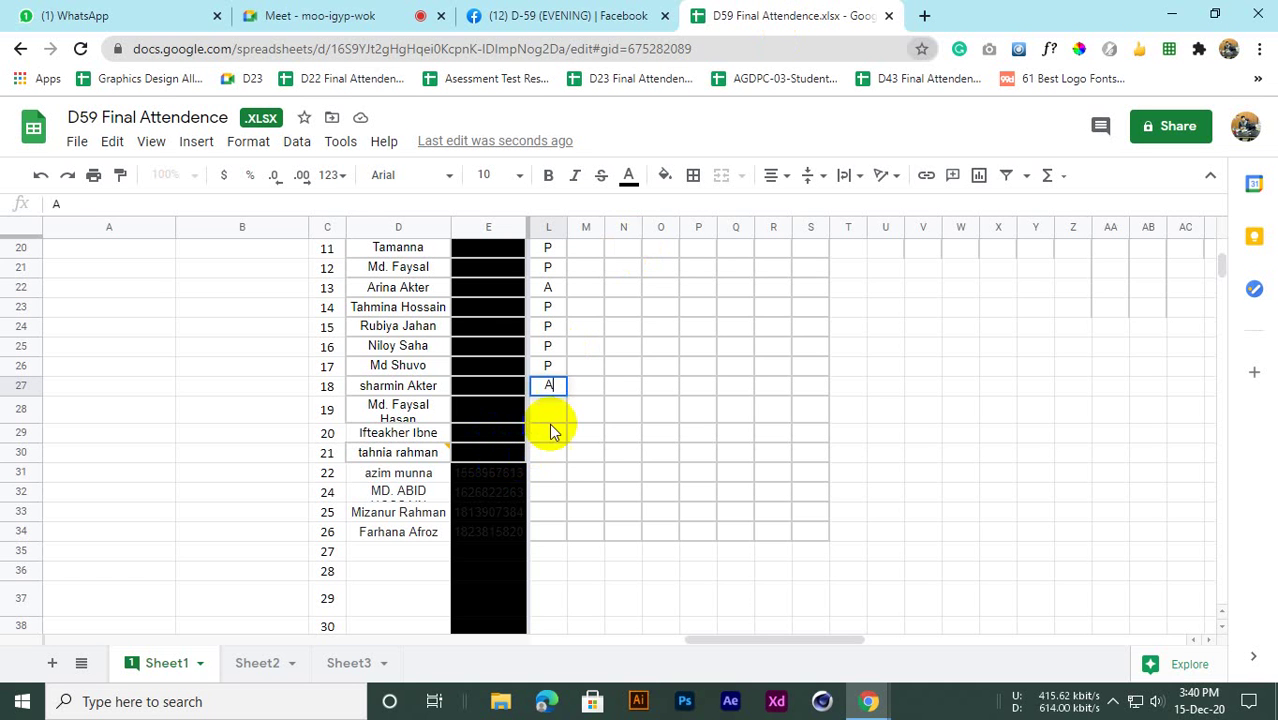
{"action": "key", "text": "Return"}
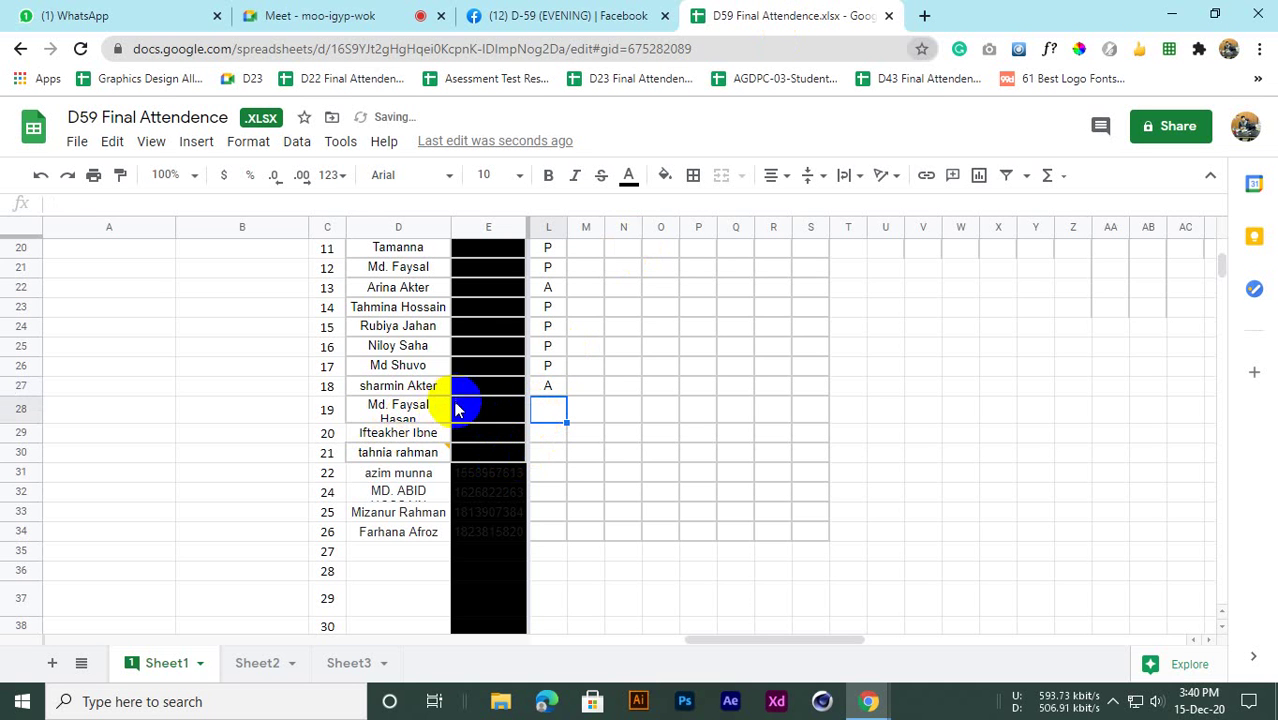
Deselect the chat message in the call and end on the attendance sheet
{"action": "left_click", "coordinate": [320, 15]}
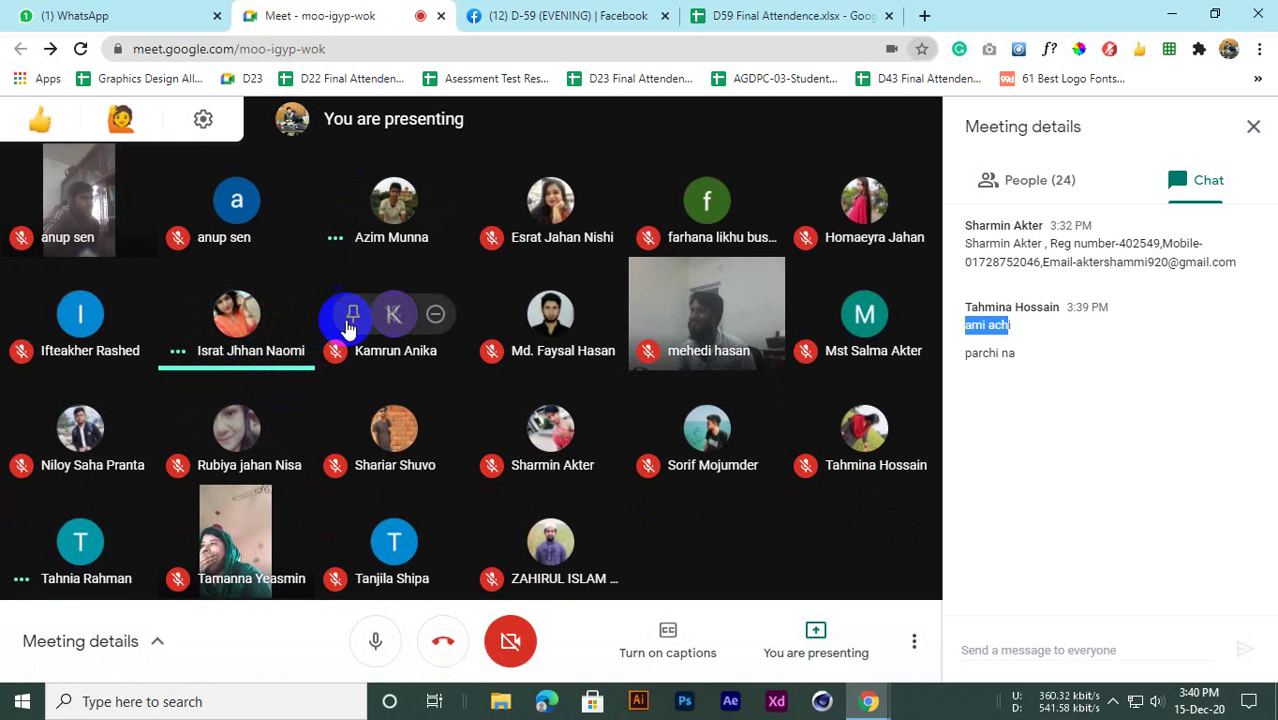
{"action": "left_click", "coordinate": [1035, 360]}
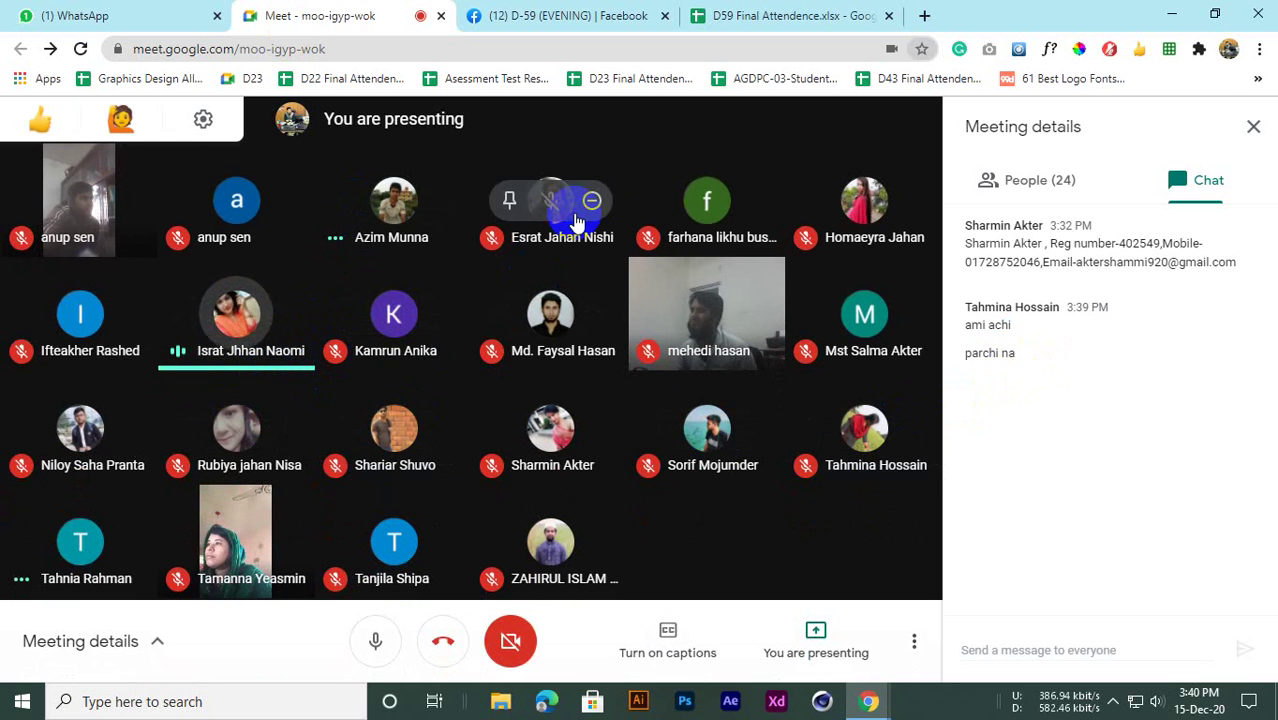
{"action": "left_click", "coordinate": [727, 12]}
{"action": "scroll", "coordinate": [358, 376], "scroll_direction": "down", "scroll_amount": 1}
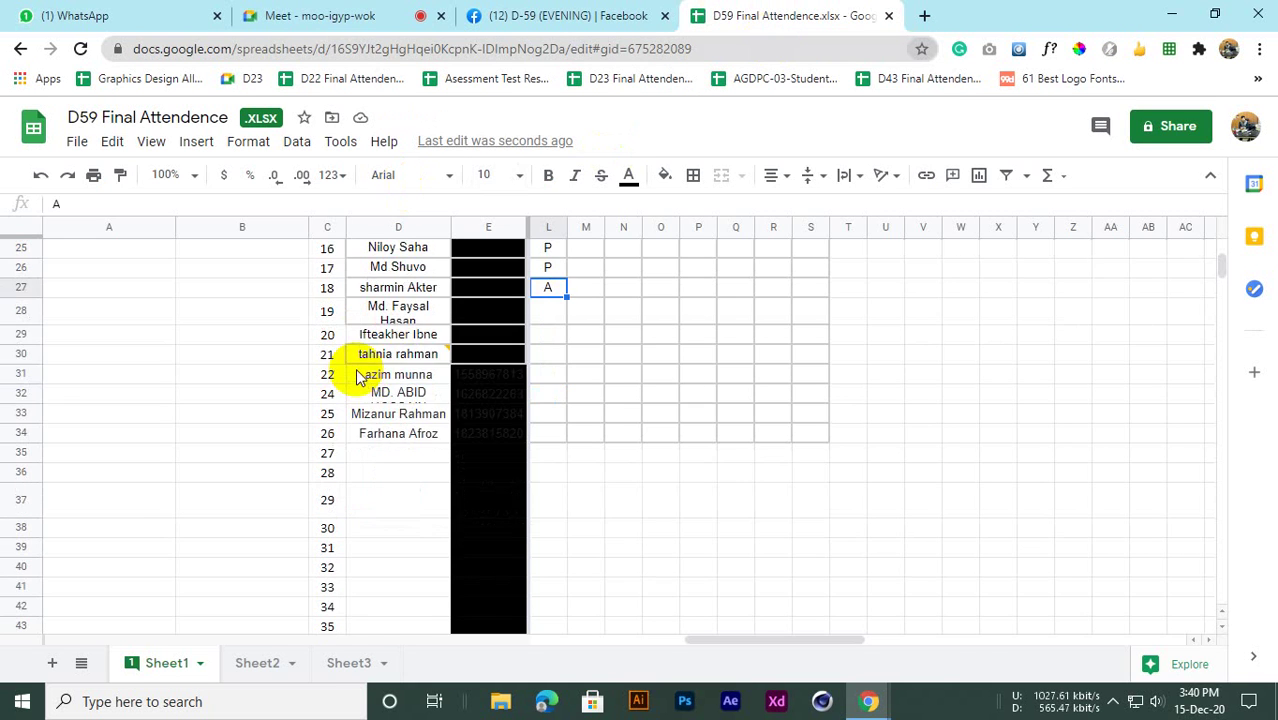
{"action": "scroll", "coordinate": [358, 376], "scroll_direction": "up", "scroll_amount": 5}
{"action": "left_click", "coordinate": [371, 12]}
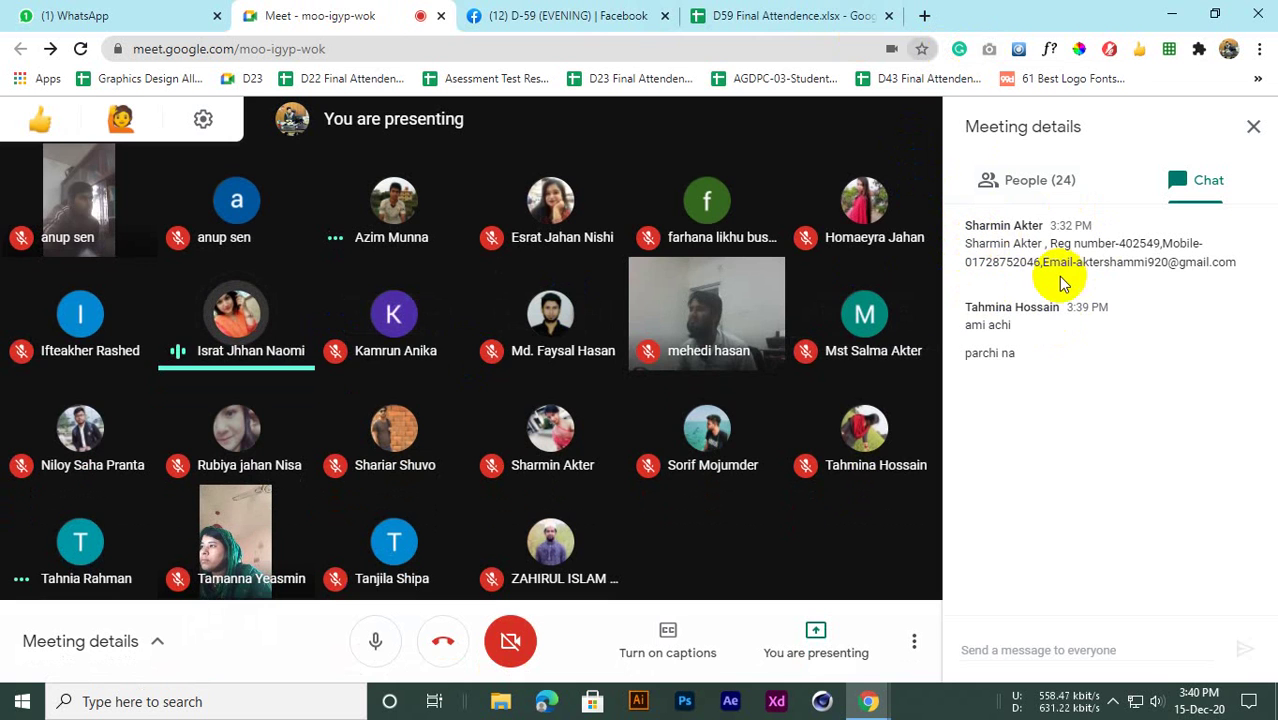
{"action": "left_click", "coordinate": [758, 14]}
{"action": "scroll", "coordinate": [399, 513], "scroll_direction": "down", "scroll_amount": 4}
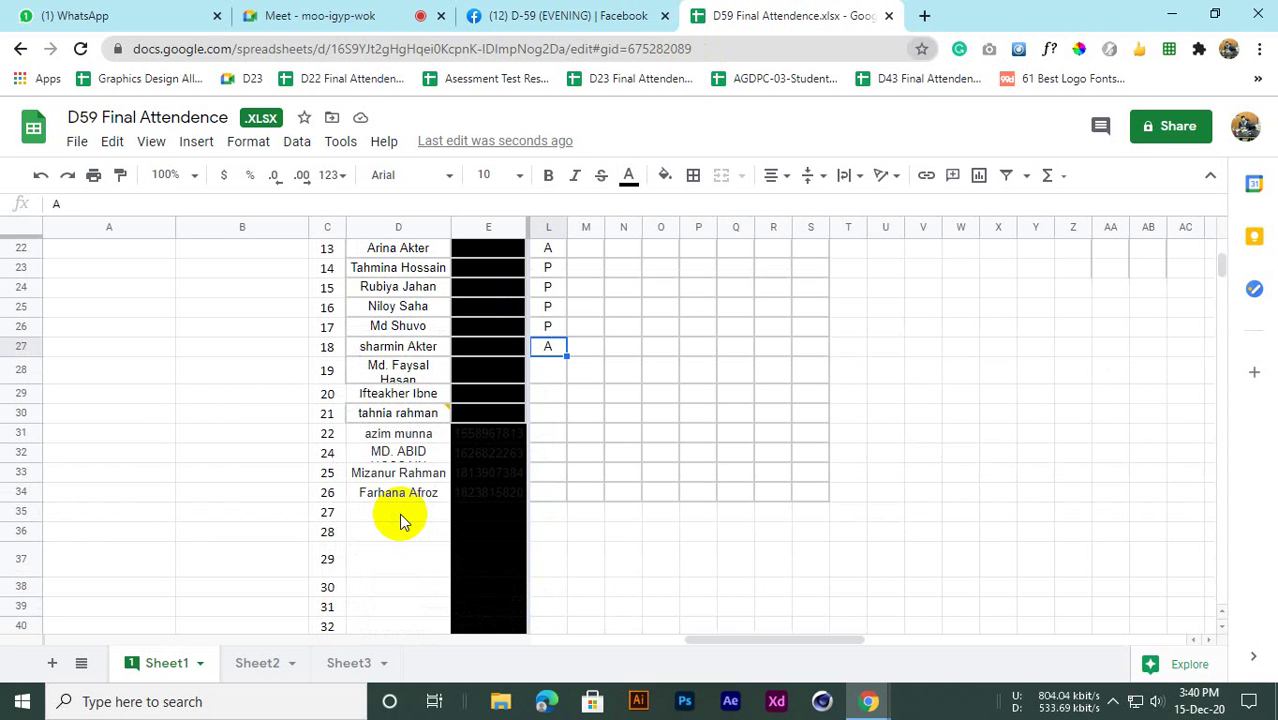
Check serial 19's name in D28 and select attendance cell L28
{"action": "scroll", "coordinate": [402, 511], "scroll_direction": "down", "scroll_amount": 1}
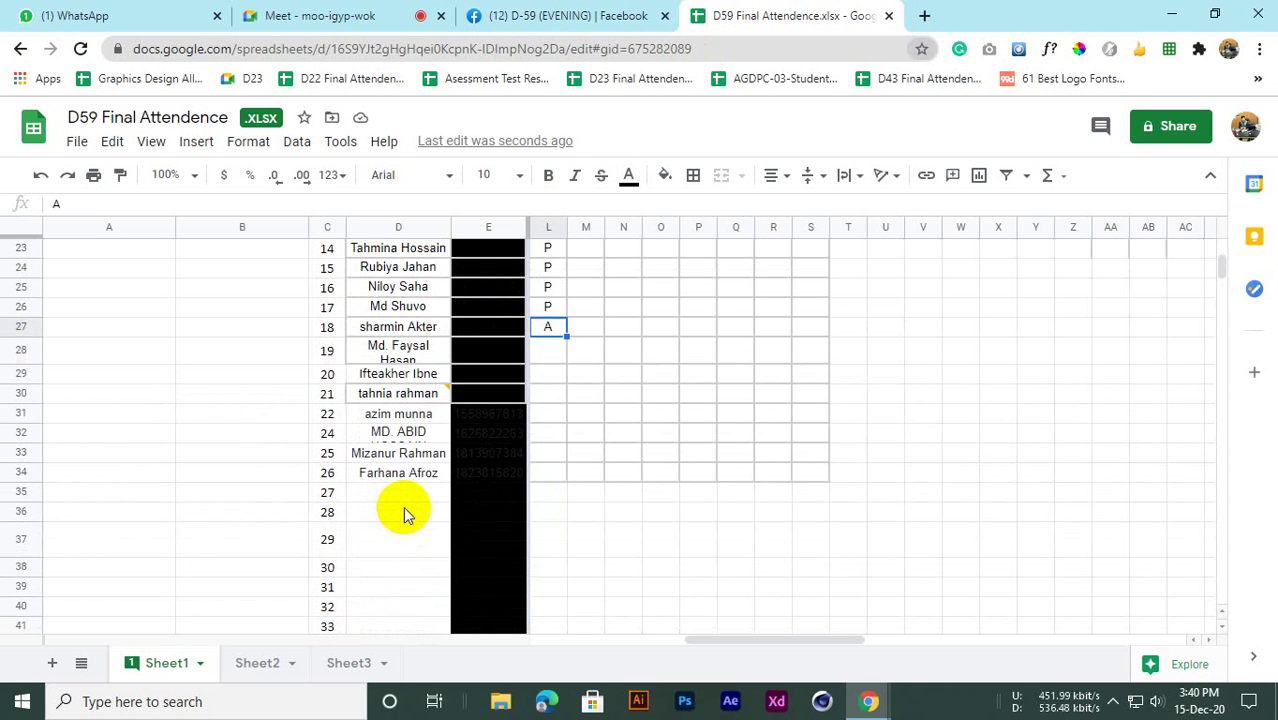
{"action": "scroll", "coordinate": [403, 506], "scroll_direction": "up", "scroll_amount": 2}
{"action": "scroll", "coordinate": [403, 506], "scroll_direction": "down", "scroll_amount": 2}
{"action": "scroll", "coordinate": [403, 506], "scroll_direction": "up", "scroll_amount": 2}
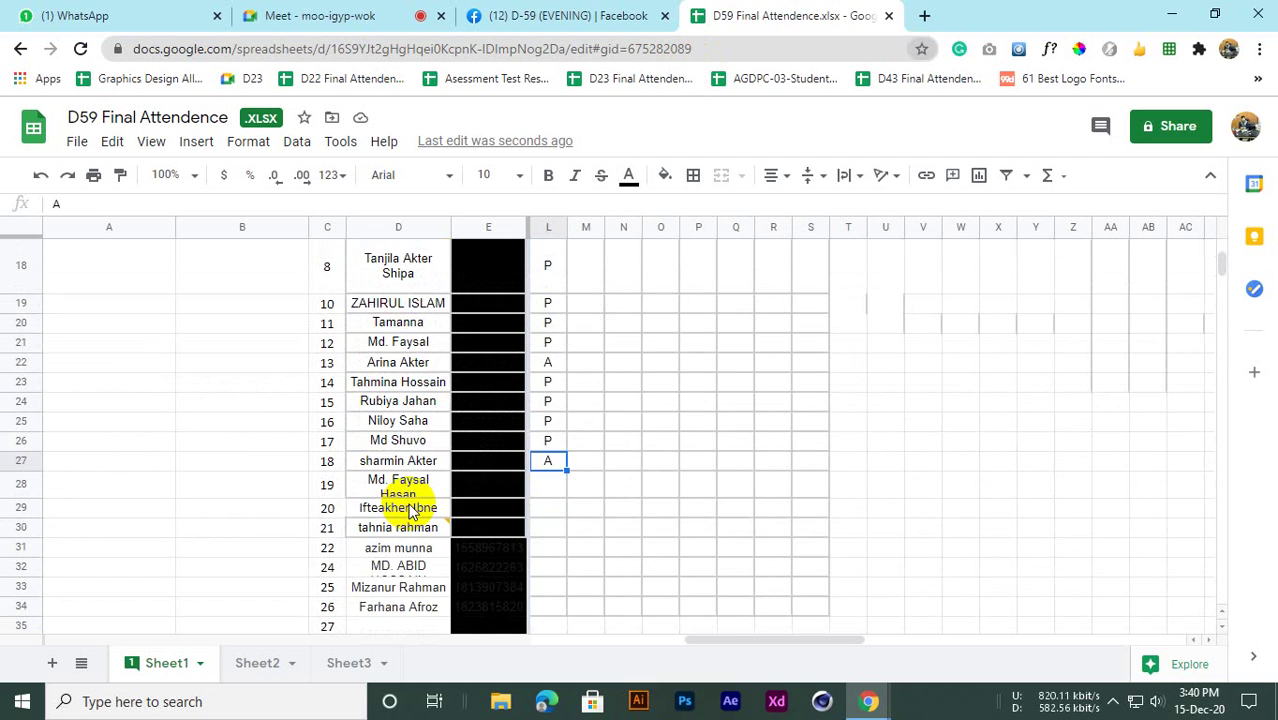
{"action": "scroll", "coordinate": [401, 495], "scroll_direction": "down", "scroll_amount": 1}
{"action": "left_click", "coordinate": [392, 435]}
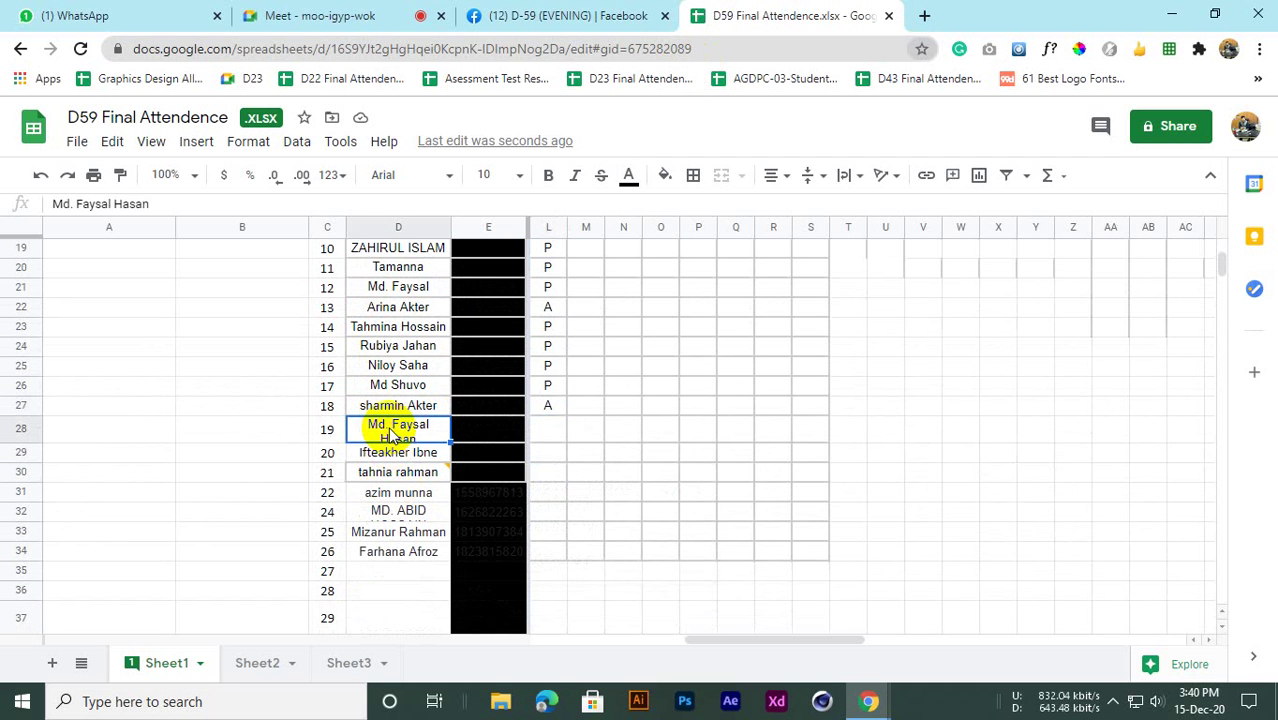
{"action": "left_click", "coordinate": [540, 436]}
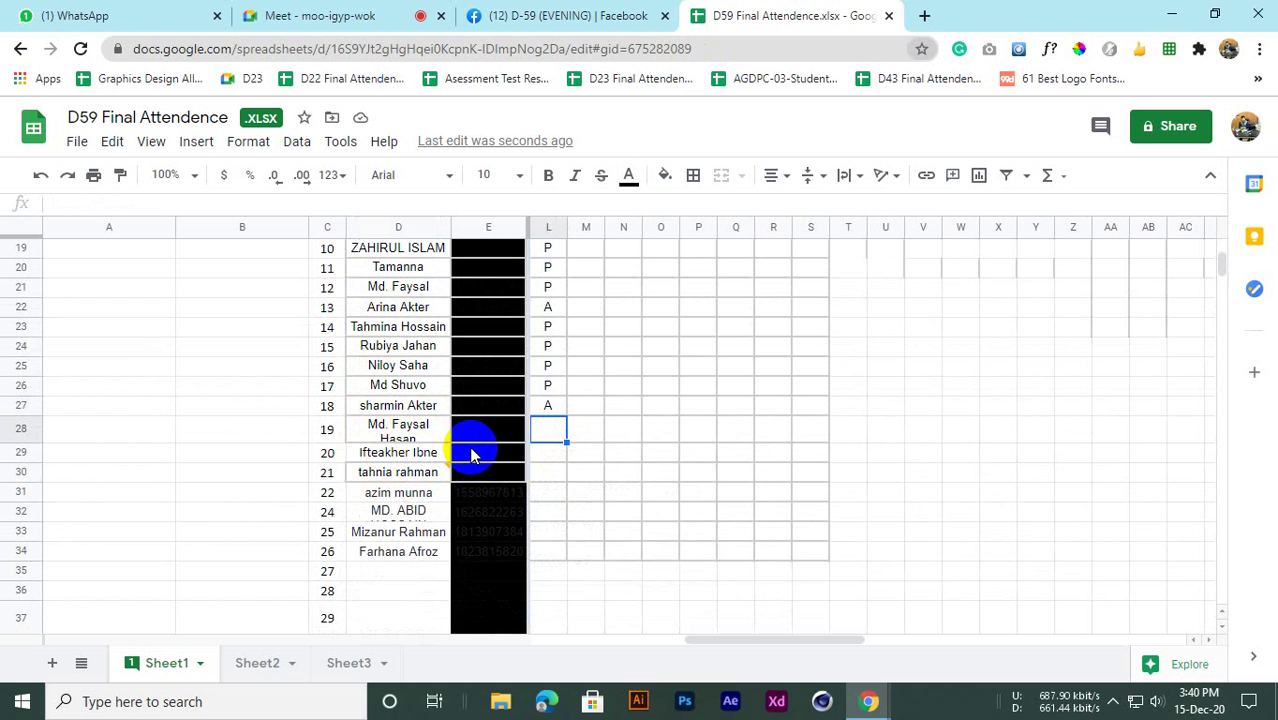
{"action": "scroll", "coordinate": [470, 452], "scroll_direction": "up", "scroll_amount": 6}
{"action": "scroll", "coordinate": [466, 449], "scroll_direction": "down", "scroll_amount": 2}
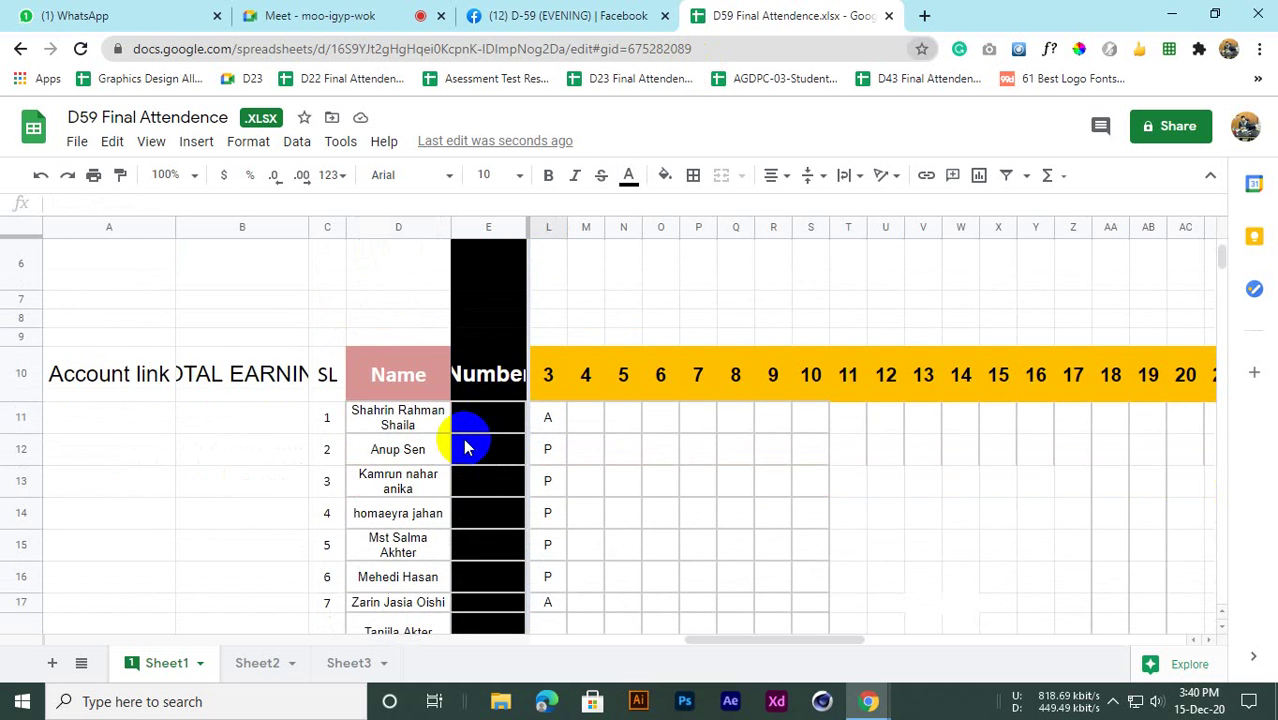
{"action": "scroll", "coordinate": [415, 455], "scroll_direction": "down", "scroll_amount": 1}
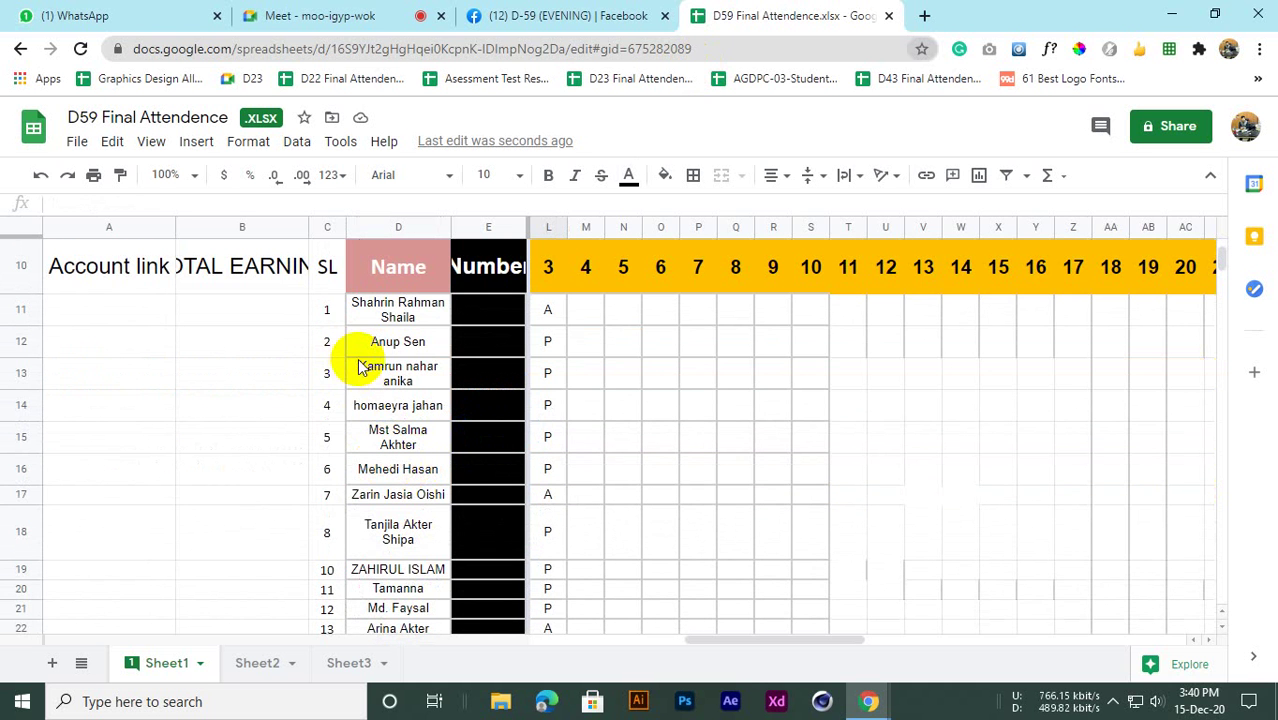
{"action": "scroll", "coordinate": [368, 350], "scroll_direction": "down", "scroll_amount": 1}
{"action": "scroll", "coordinate": [362, 385], "scroll_direction": "down", "scroll_amount": 1}
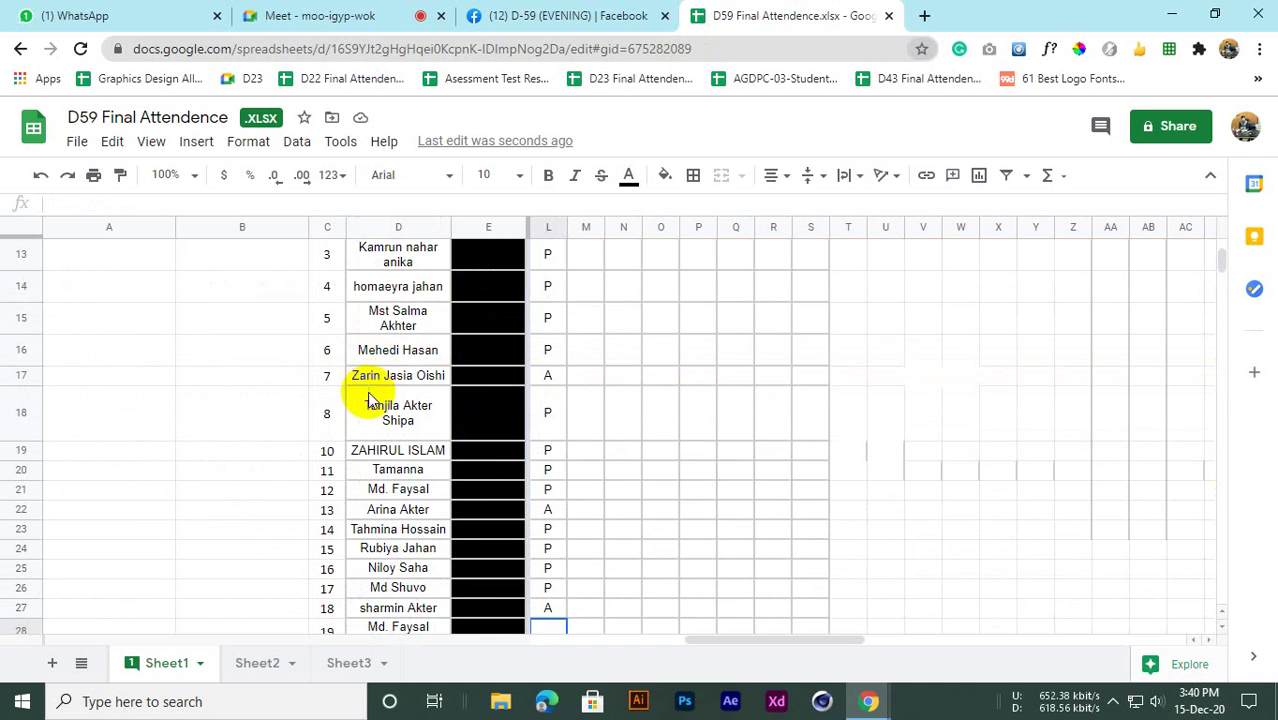
{"action": "scroll", "coordinate": [395, 483], "scroll_direction": "down", "scroll_amount": 3}
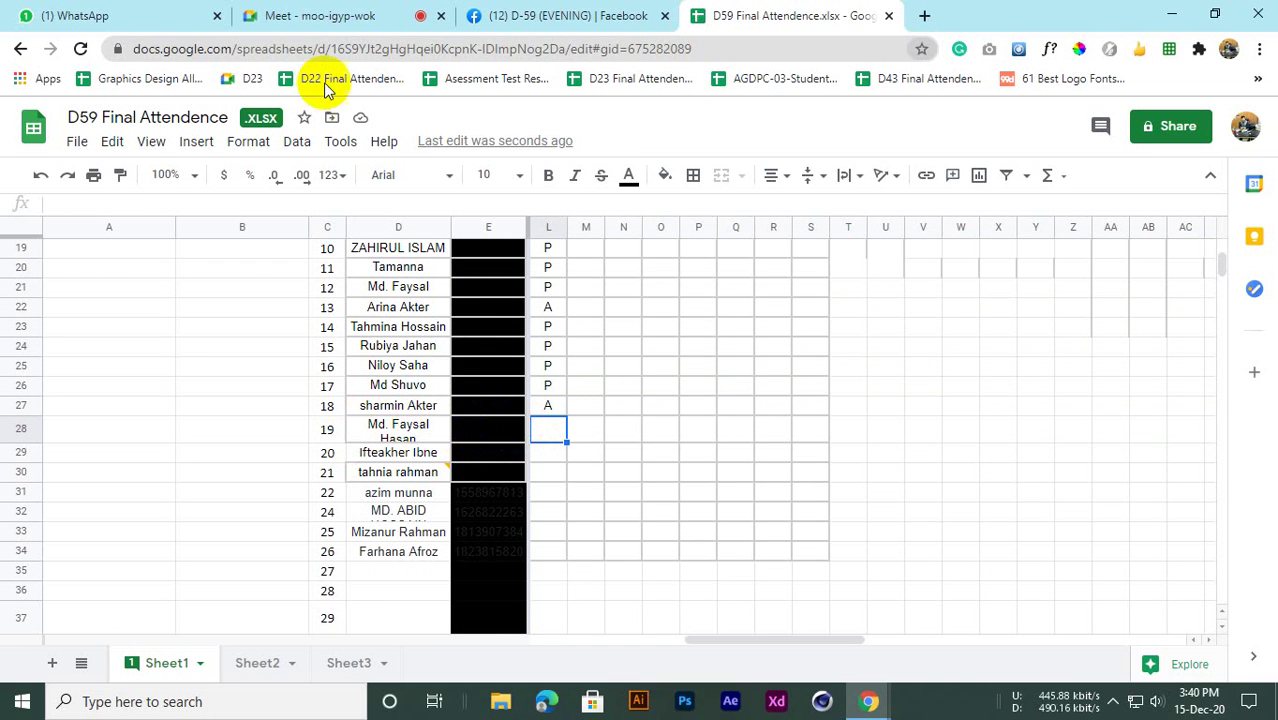
After checking participants in the Meet call, enter P in L28
{"action": "left_click", "coordinate": [331, 12]}
{"action": "mouse_move", "coordinate": [553, 291]}
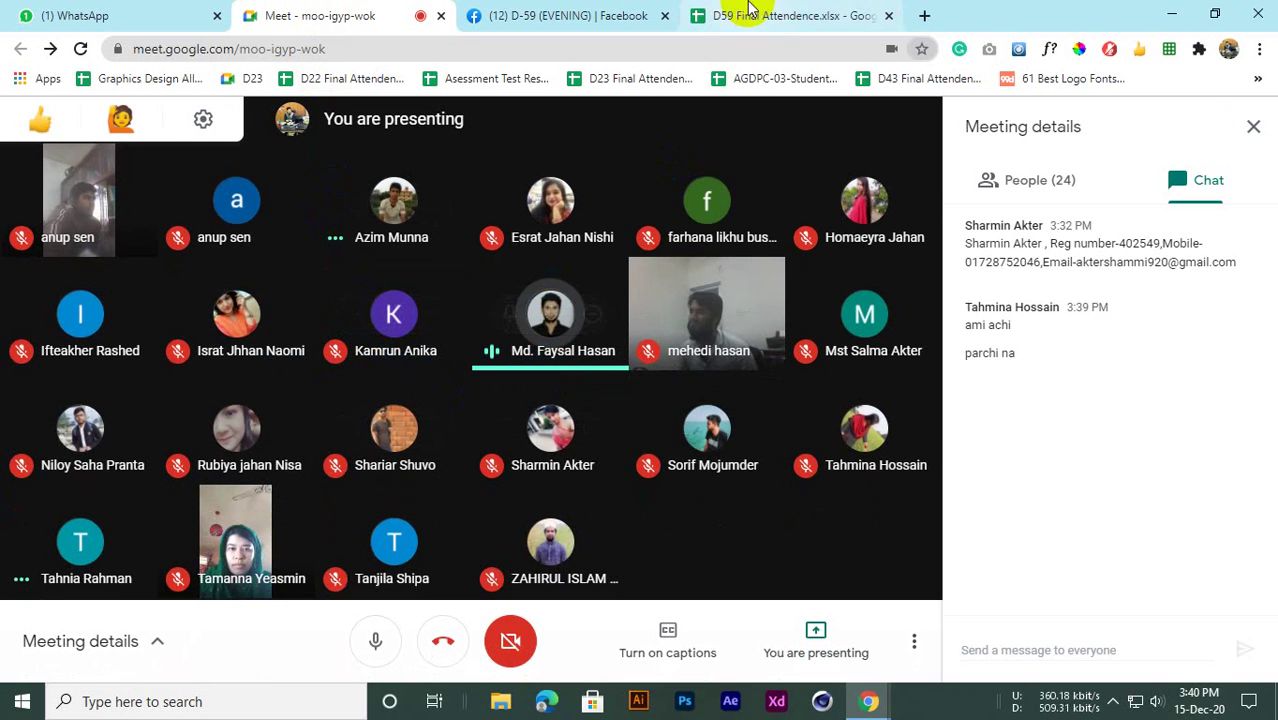
{"action": "left_click", "coordinate": [750, 14]}
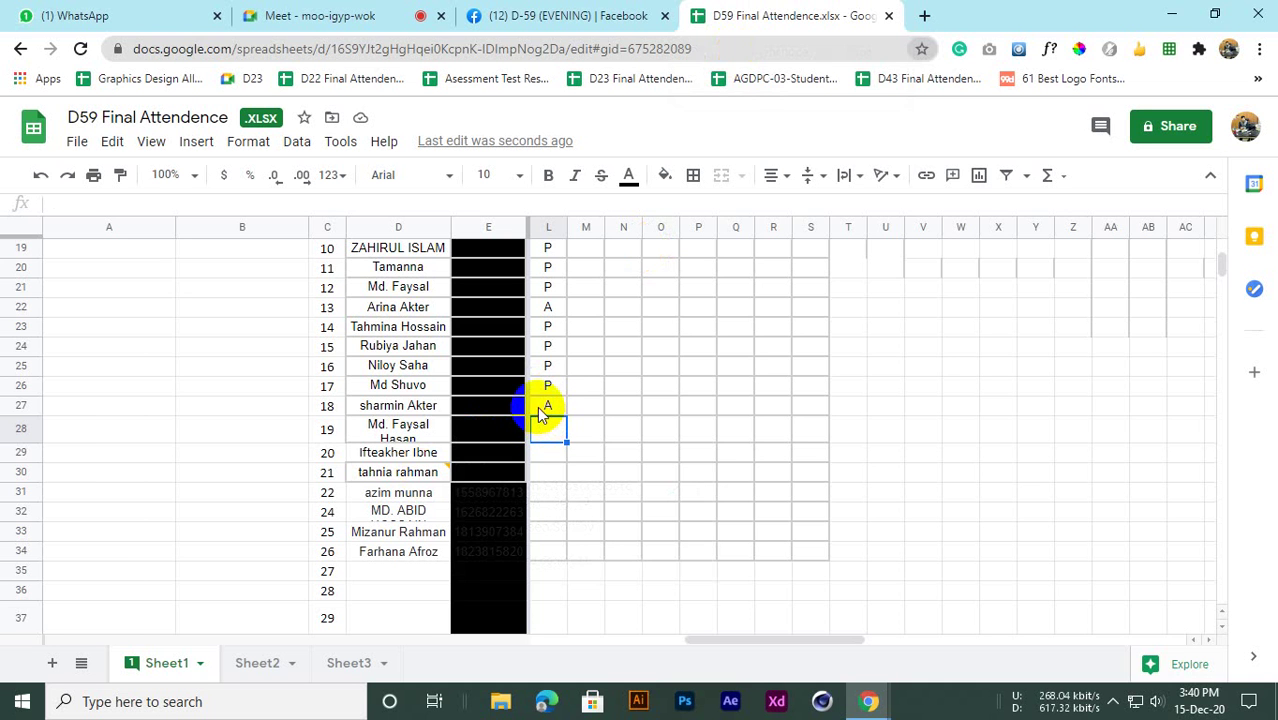
{"action": "type", "text": "P"}
{"action": "key", "text": "Return"}
{"action": "scroll", "coordinate": [542, 448], "scroll_direction": "up", "scroll_amount": 1}
{"action": "scroll", "coordinate": [548, 457], "scroll_direction": "down", "scroll_amount": 1}
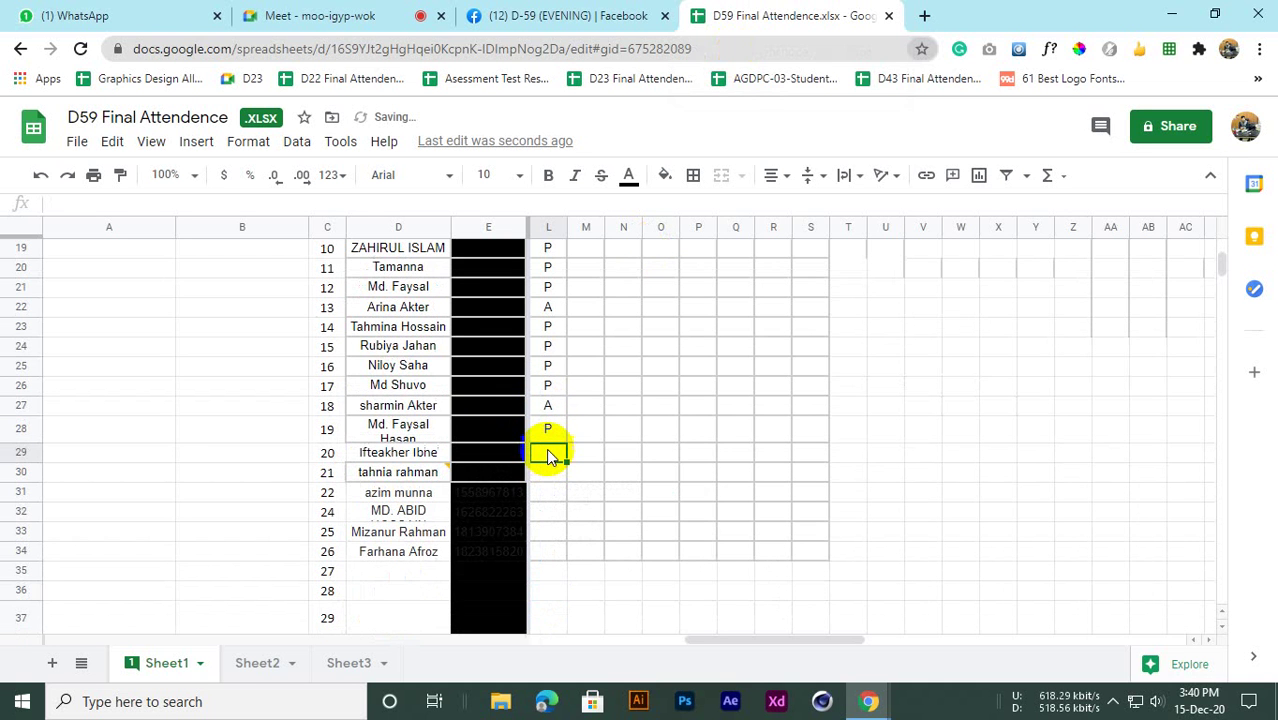
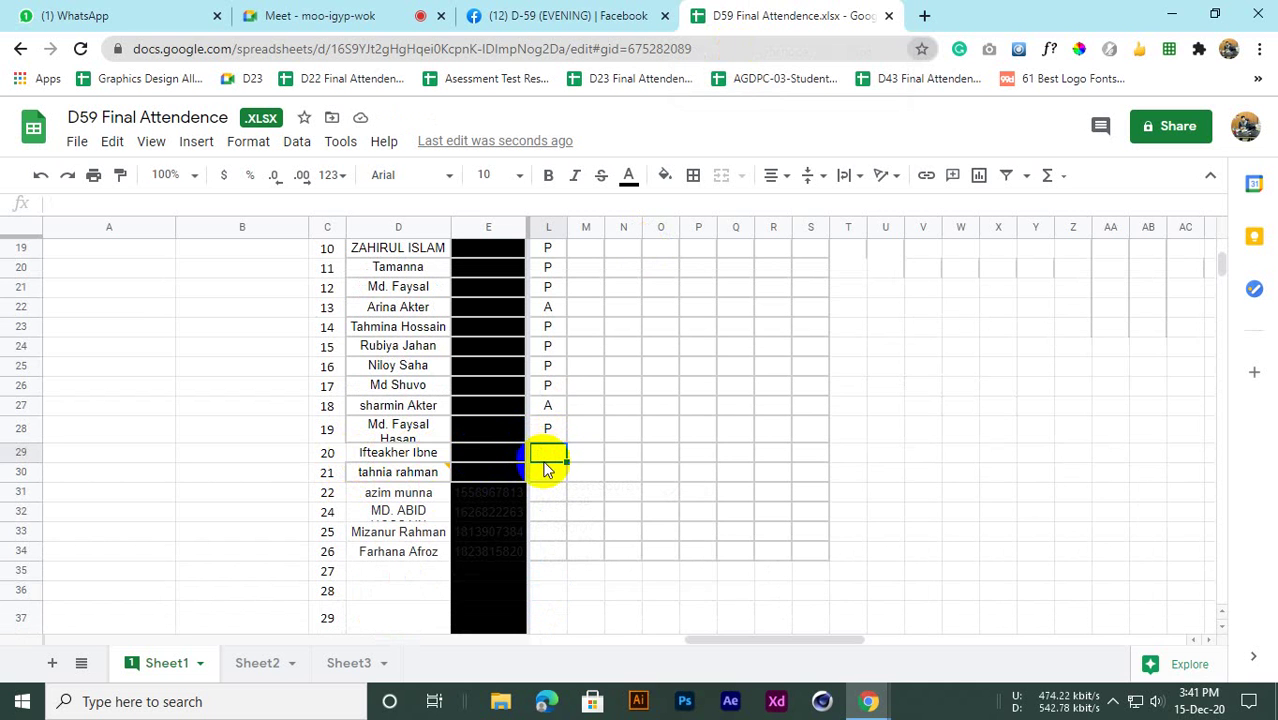
Confirm student 20 among the Meet participants and mark L29 present (P)
{"action": "left_click", "coordinate": [430, 452]}
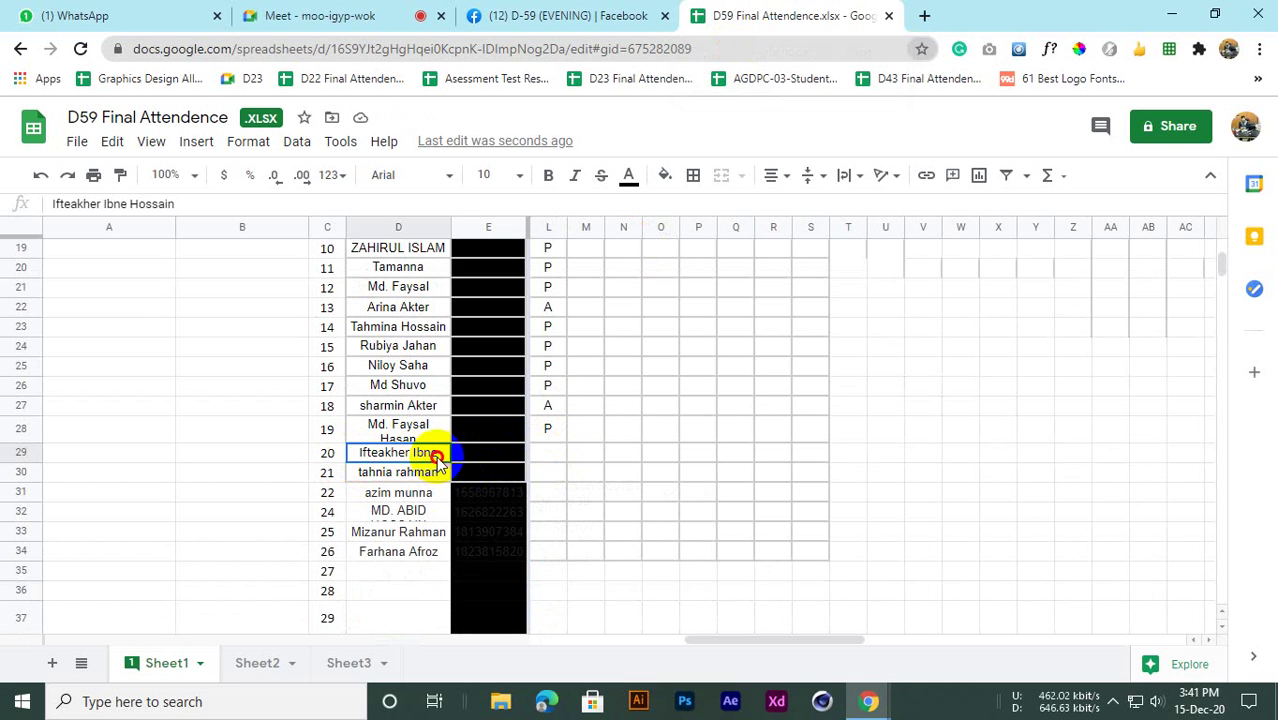
{"action": "left_click", "coordinate": [546, 456]}
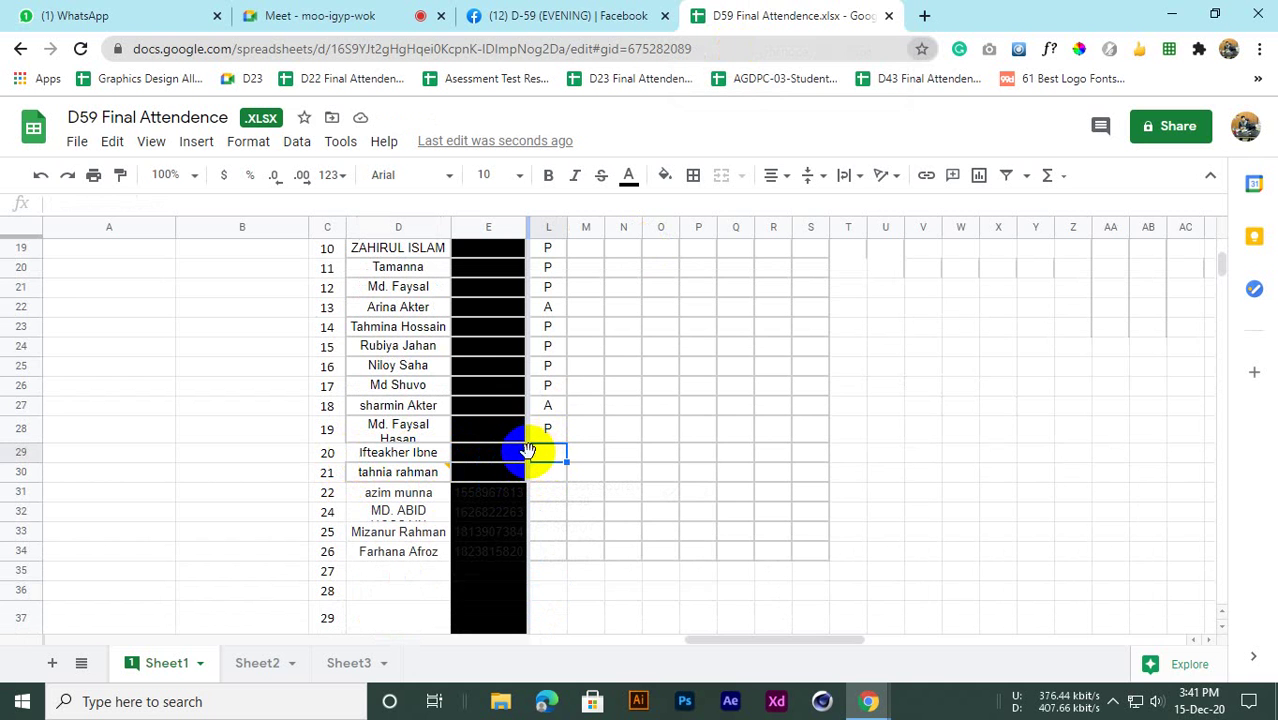
{"action": "left_click", "coordinate": [318, 15]}
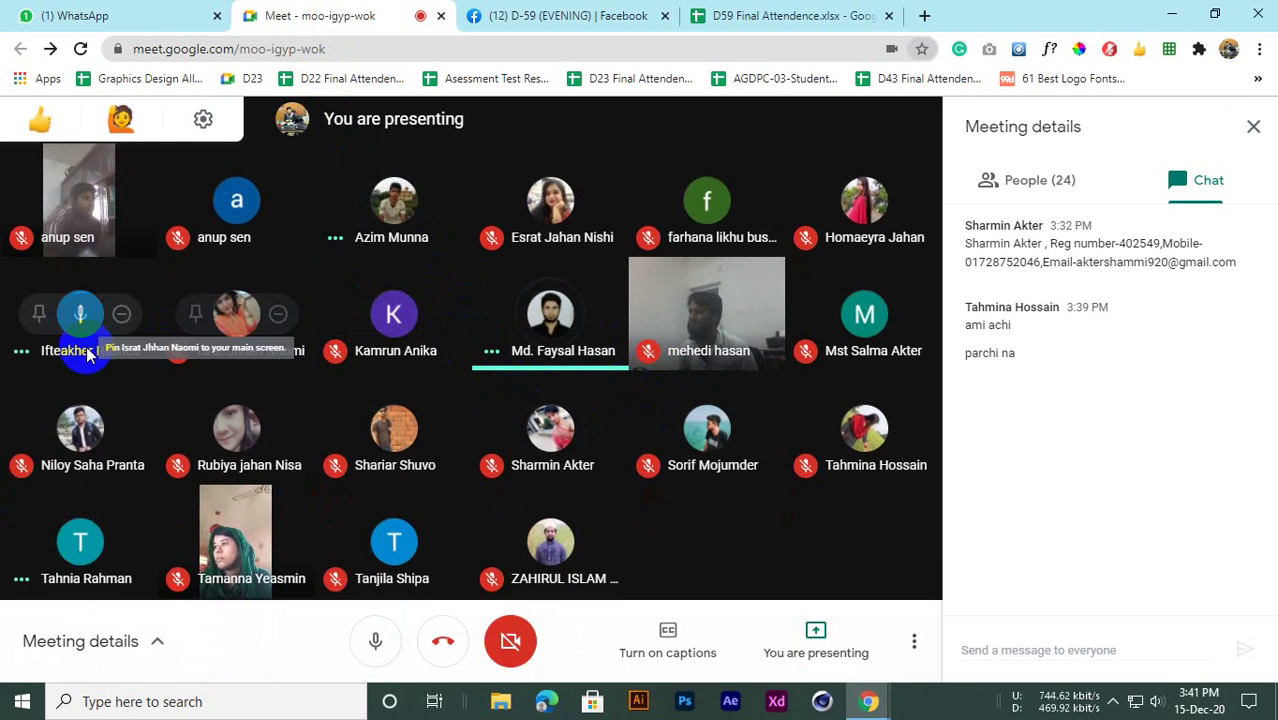
{"action": "left_click", "coordinate": [772, 10]}
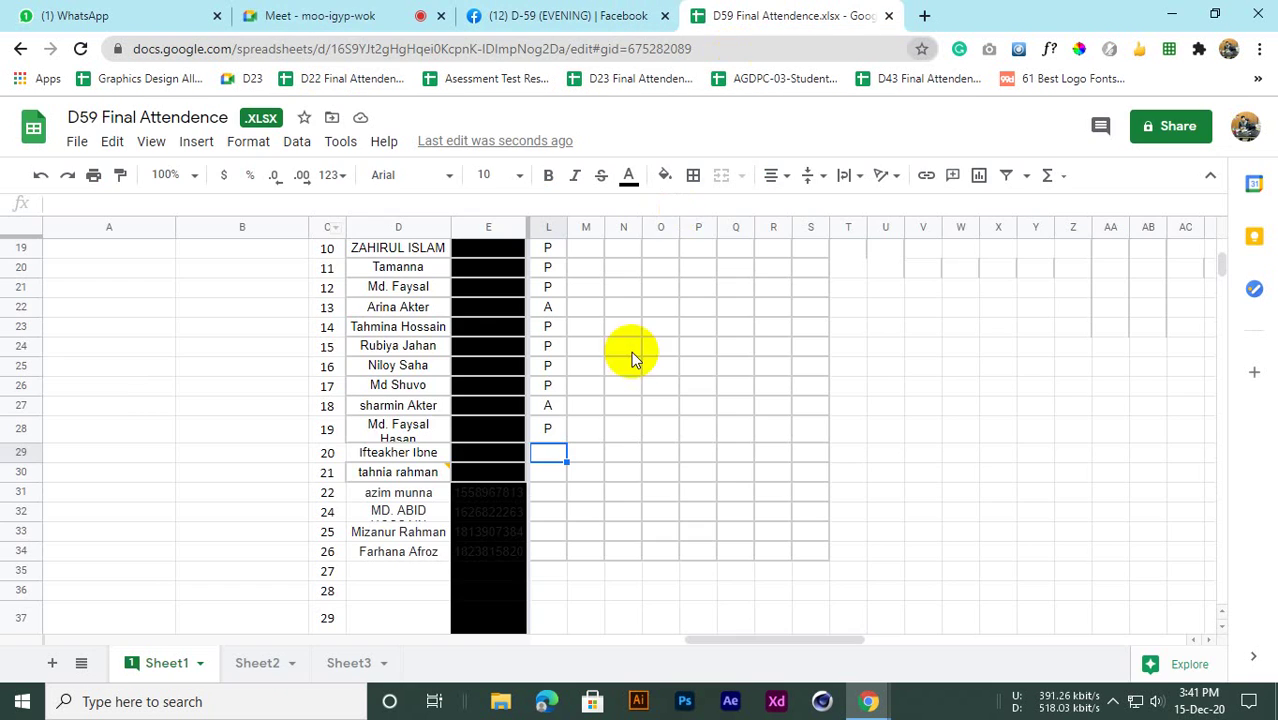
{"action": "left_click", "coordinate": [543, 472]}
Review student 21's name in D30 and dismiss its comment card
{"action": "left_click", "coordinate": [390, 476]}
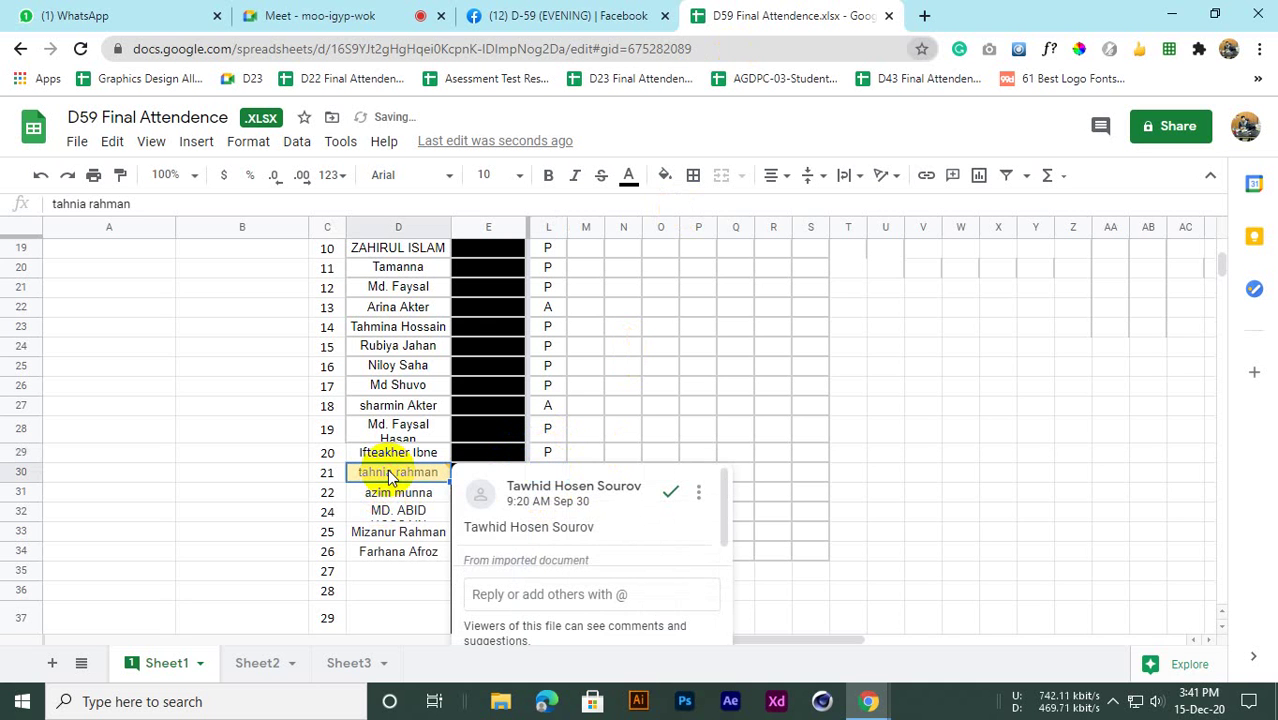
{"action": "scroll", "coordinate": [537, 522], "scroll_direction": "down", "scroll_amount": 1}
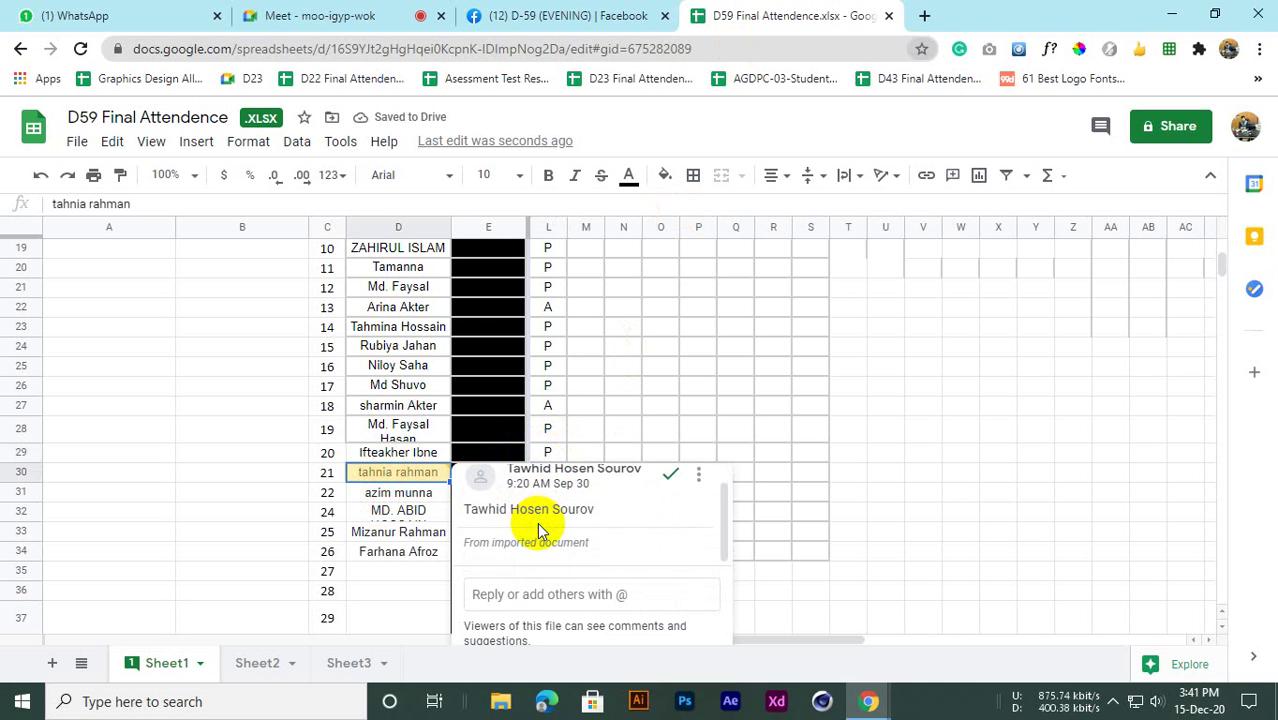
{"action": "left_click", "coordinate": [699, 476]}
{"action": "left_click", "coordinate": [668, 370]}
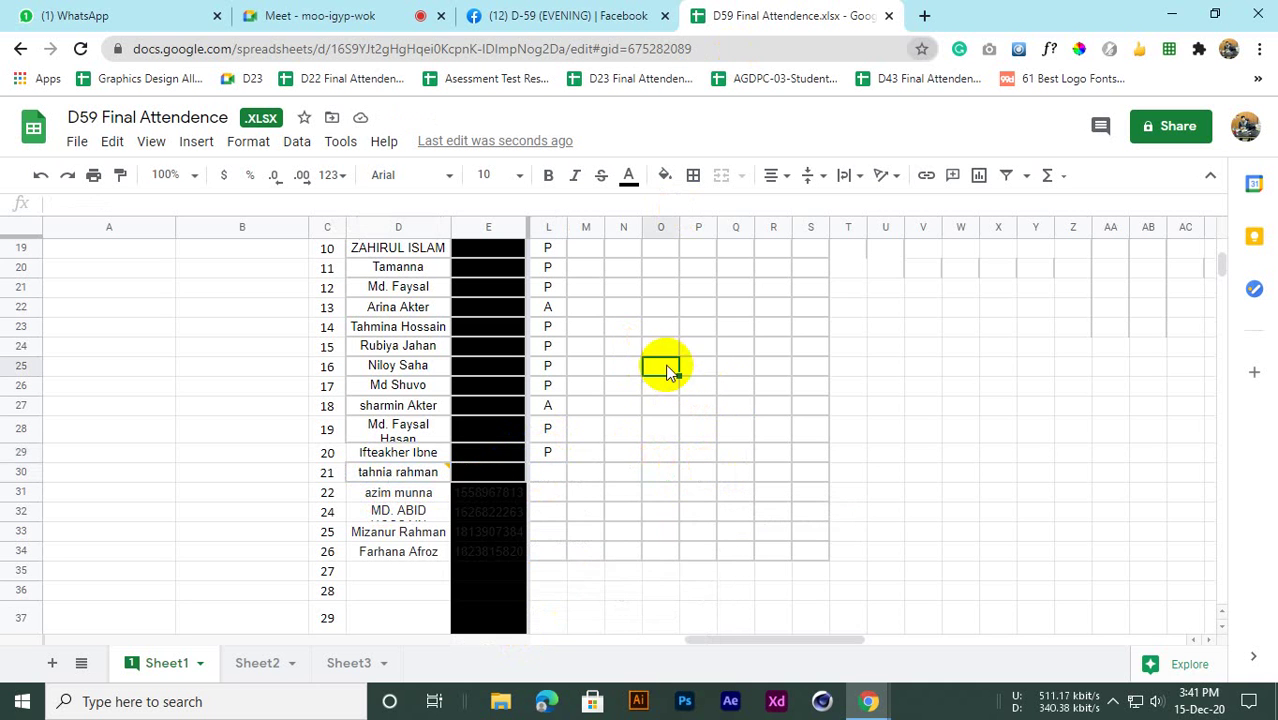
{"action": "left_click", "coordinate": [390, 476]}
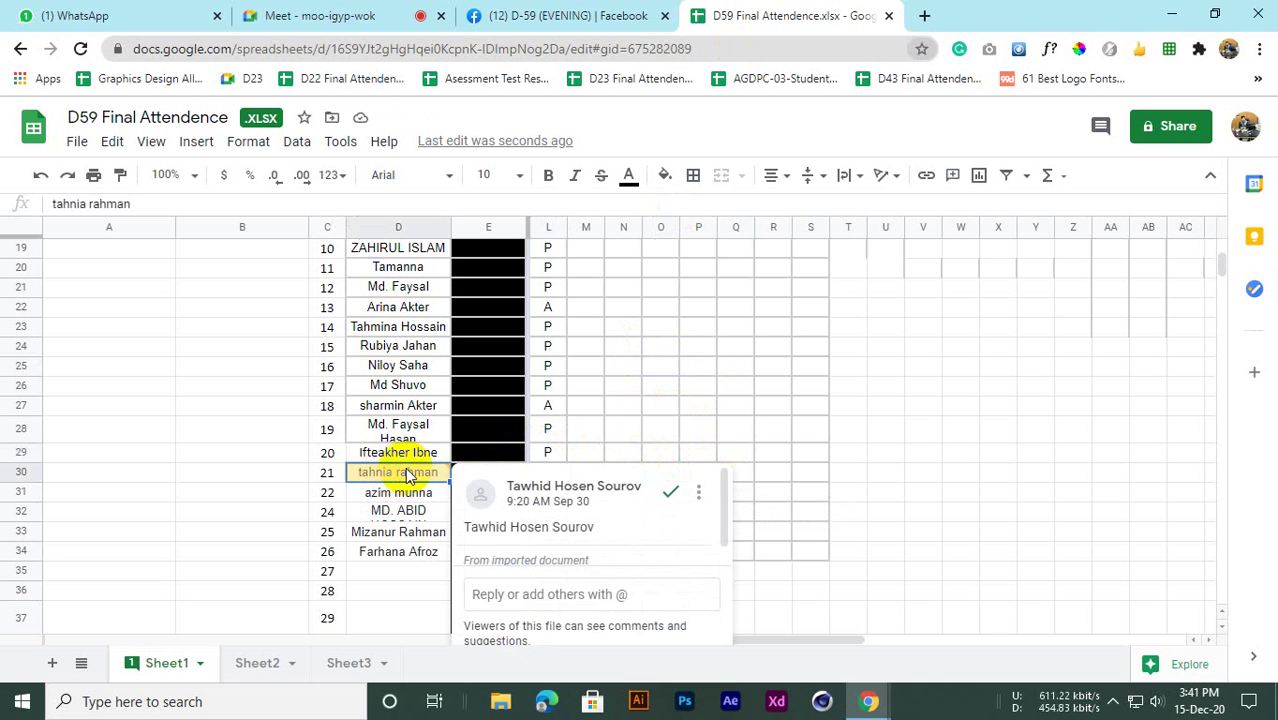
{"action": "scroll", "coordinate": [599, 408], "scroll_direction": "down", "scroll_amount": 2}
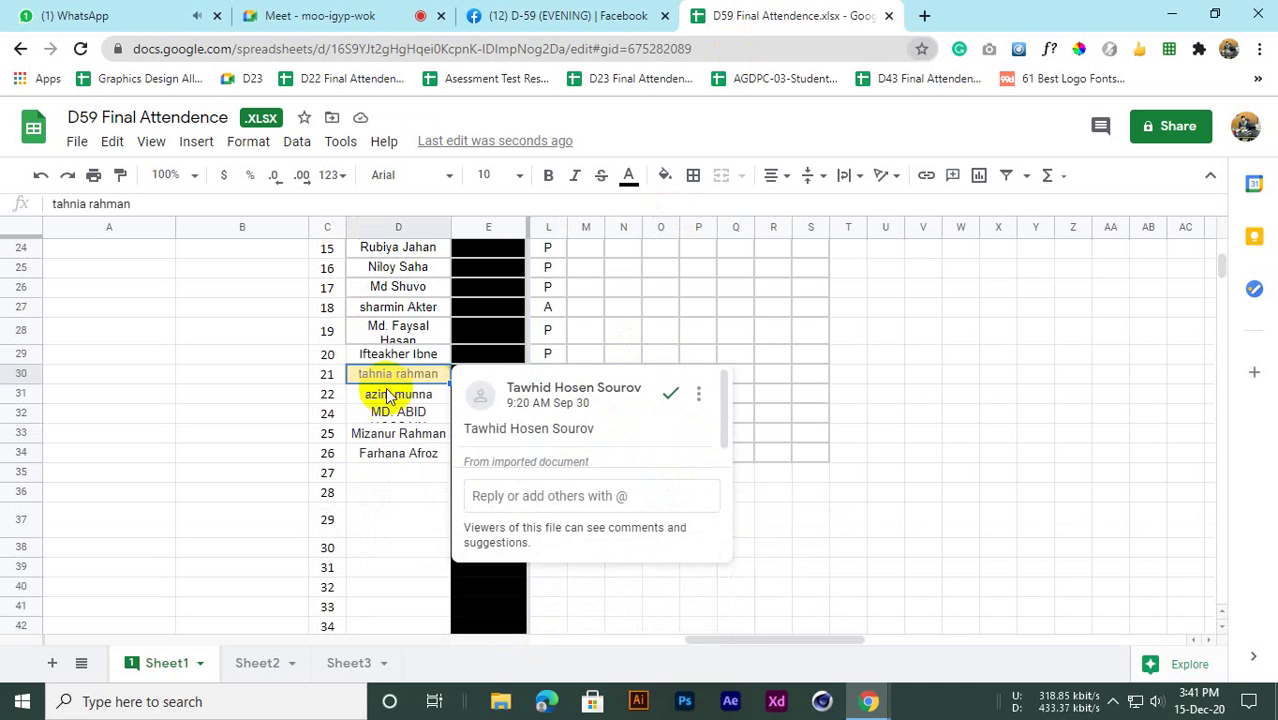
{"action": "left_click", "coordinate": [327, 394]}
Mark student 21 absent (A) in L30 and student 22 present (P) in L31
{"action": "left_click", "coordinate": [553, 374]}
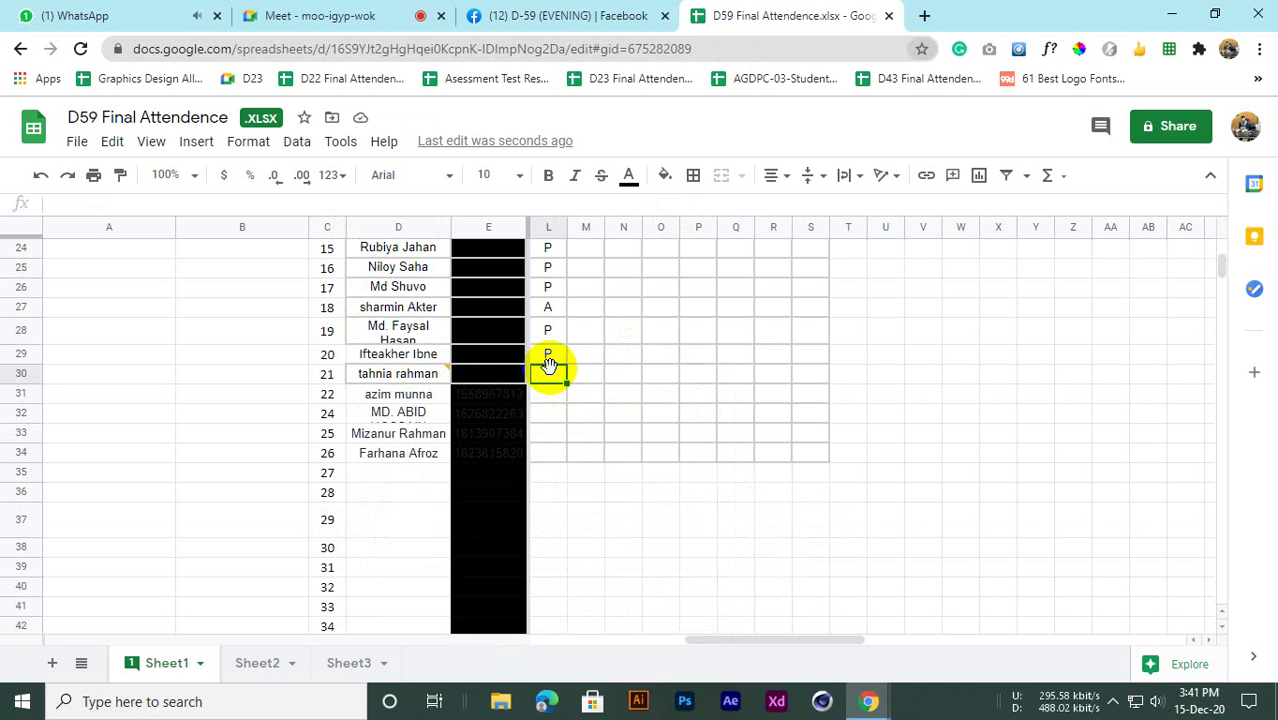
{"action": "type", "text": "A"}
{"action": "left_click", "coordinate": [541, 401]}
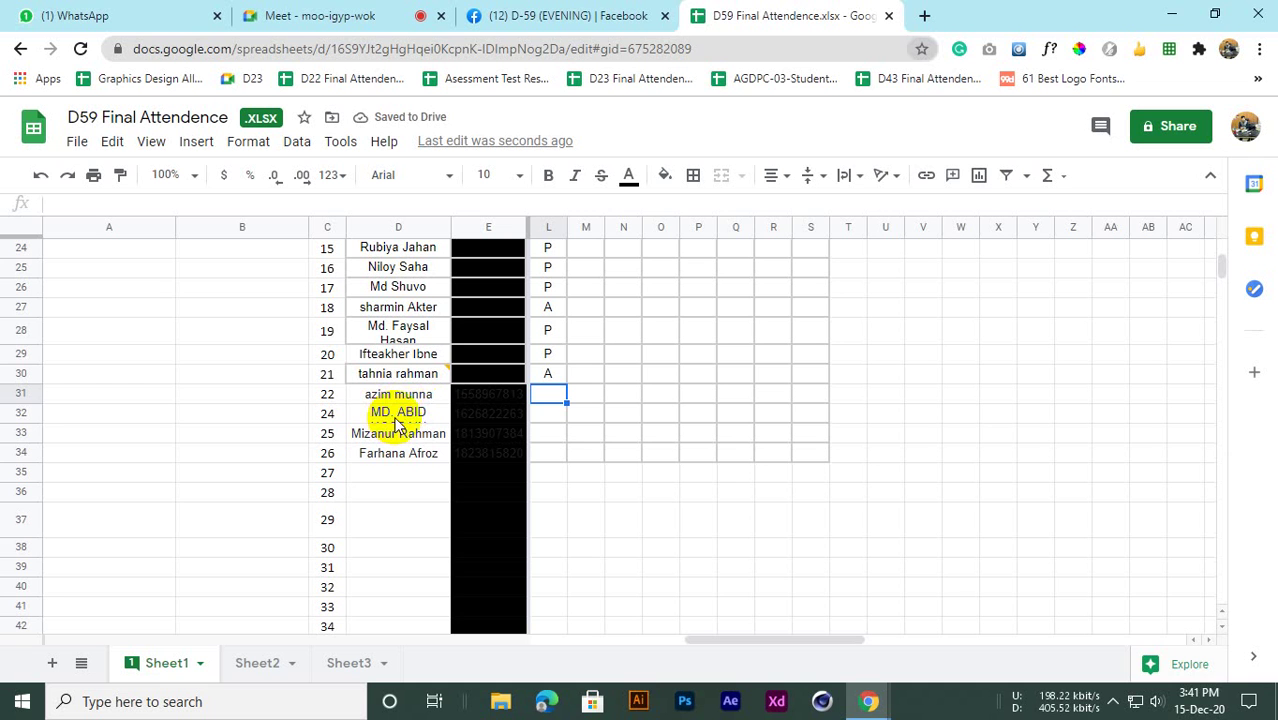
{"action": "type", "text": "P"}
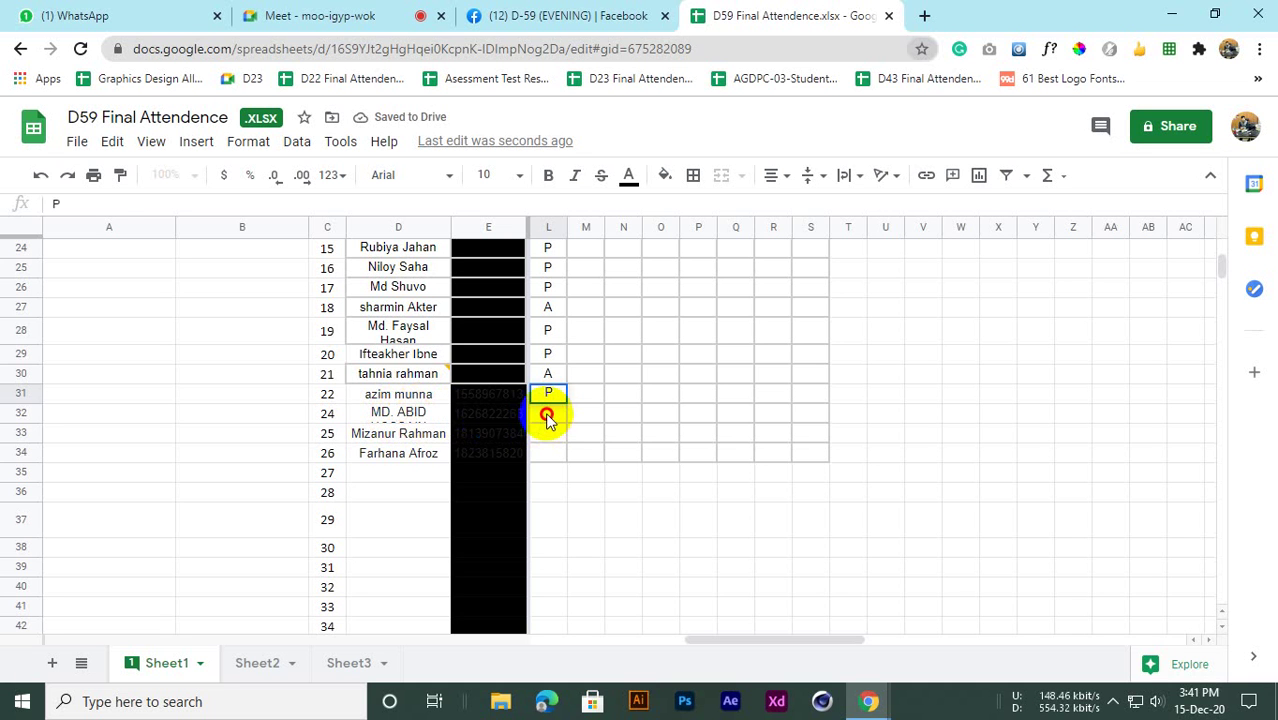
{"action": "left_click", "coordinate": [545, 415]}
Check the long student name in row 32 and select D32 for formatting
{"action": "left_click", "coordinate": [424, 418]}
{"action": "scroll", "coordinate": [409, 425], "scroll_direction": "down", "scroll_amount": 1}
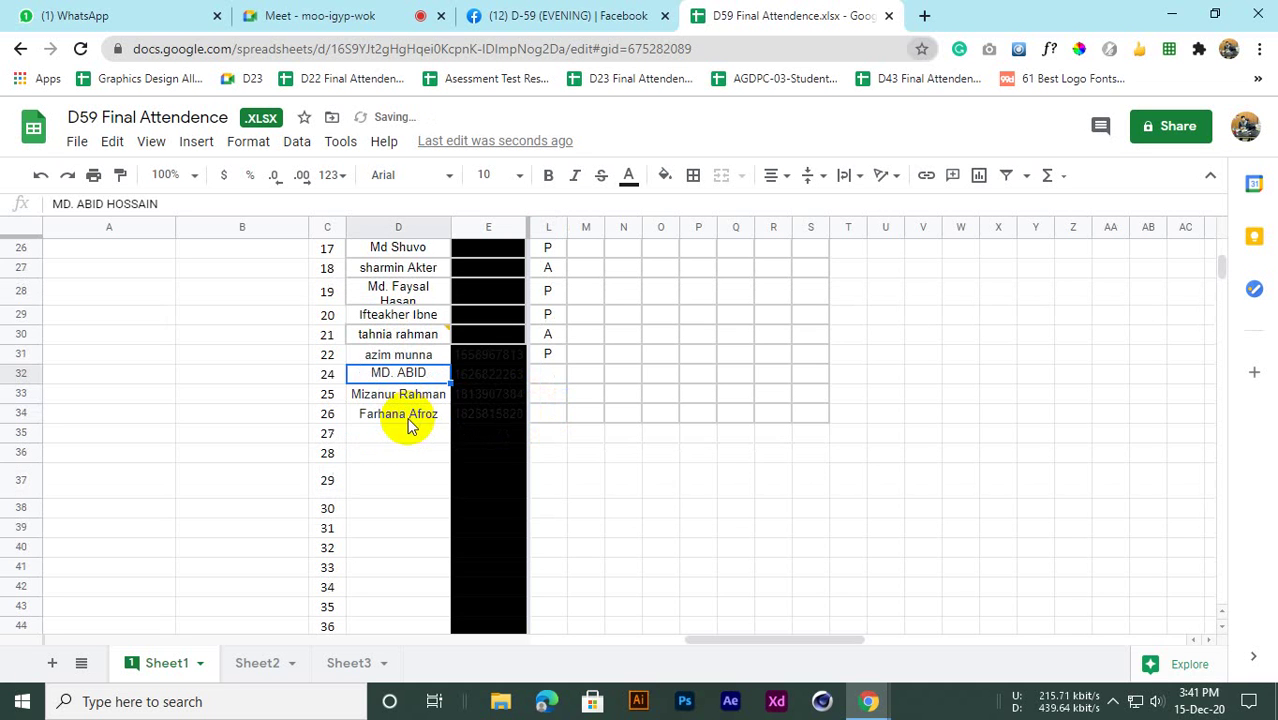
{"action": "scroll", "coordinate": [450, 405], "scroll_direction": "up", "scroll_amount": 1}
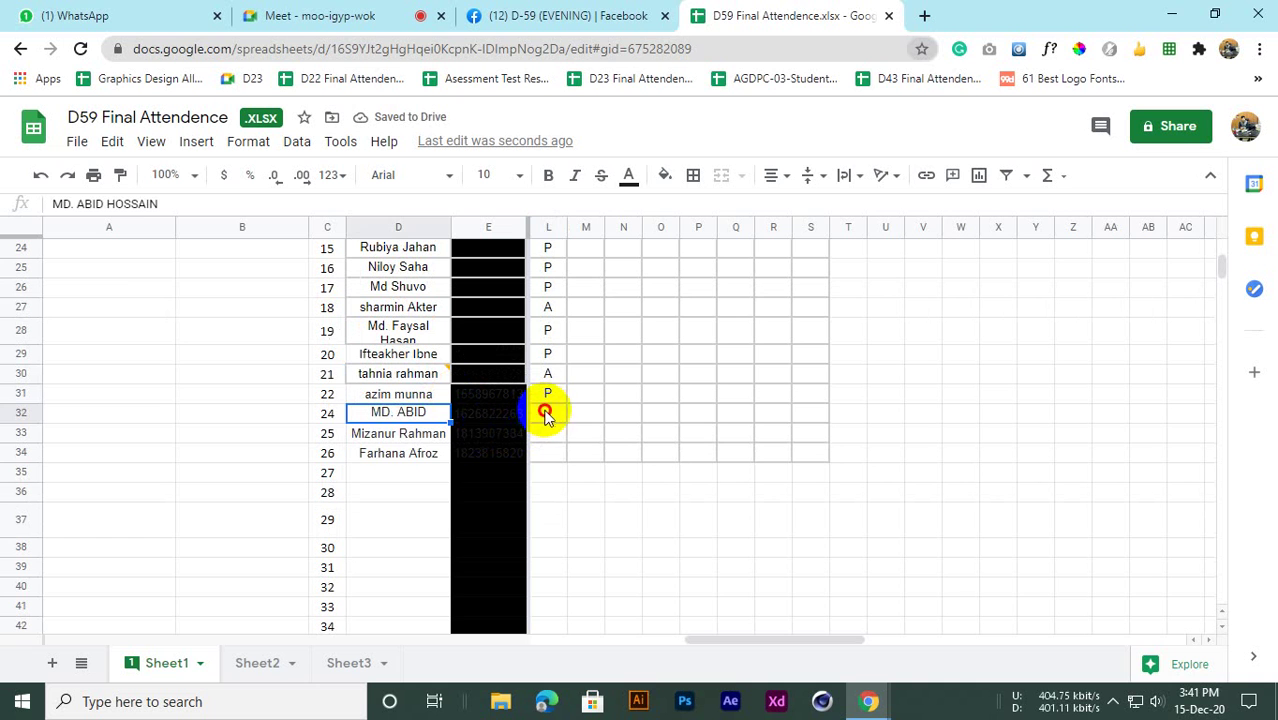
{"action": "left_click", "coordinate": [545, 415]}
{"action": "left_click", "coordinate": [428, 418]}
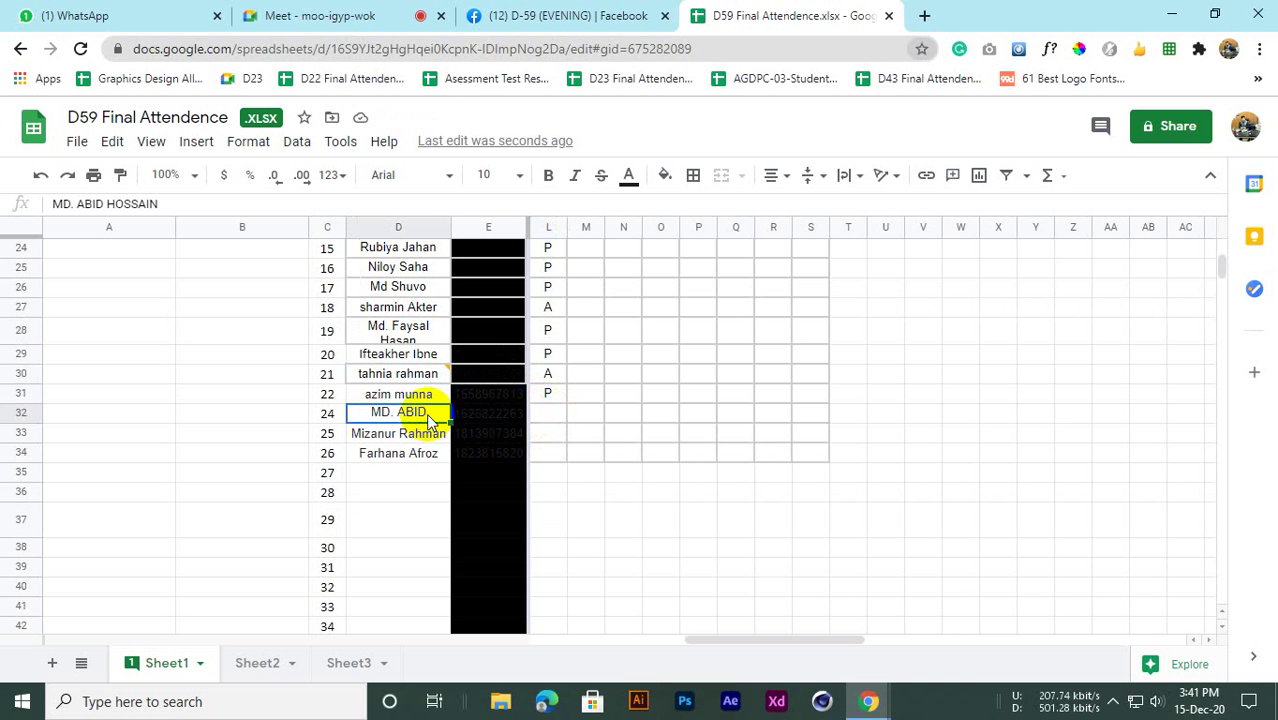
{"action": "left_click", "coordinate": [593, 455]}
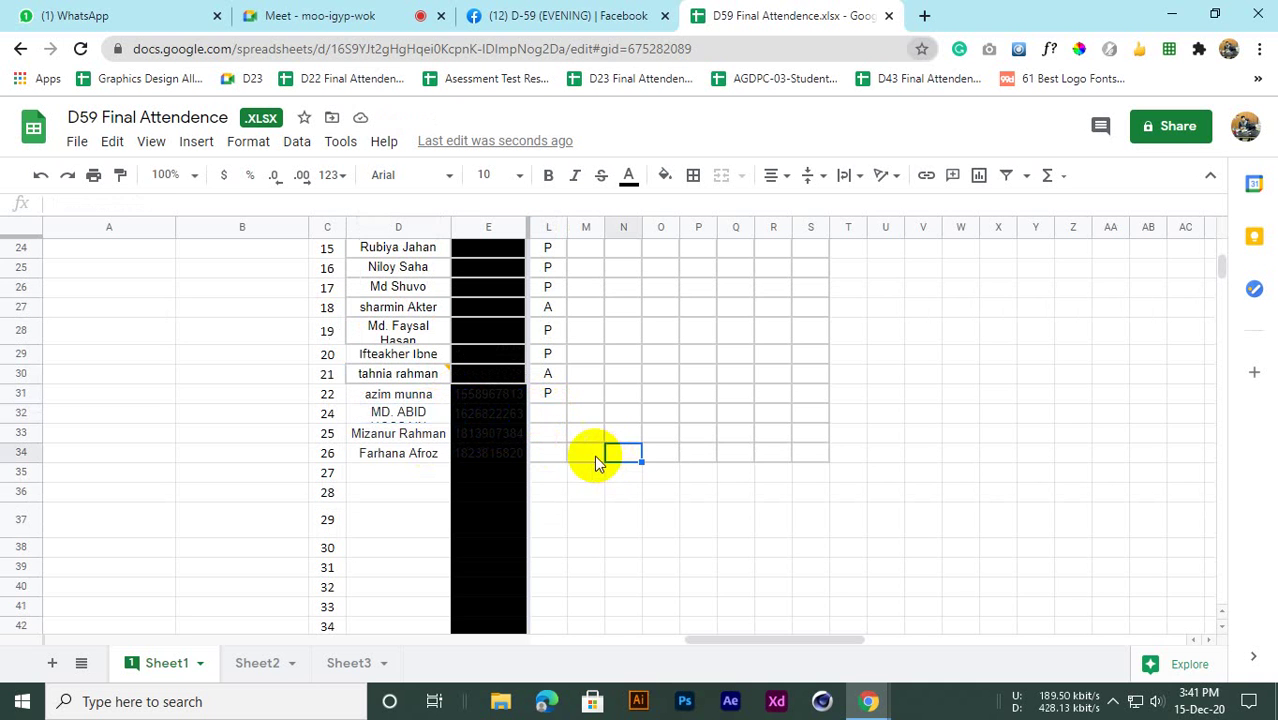
{"action": "left_click", "coordinate": [435, 414]}
{"action": "left_click", "coordinate": [248, 141]}
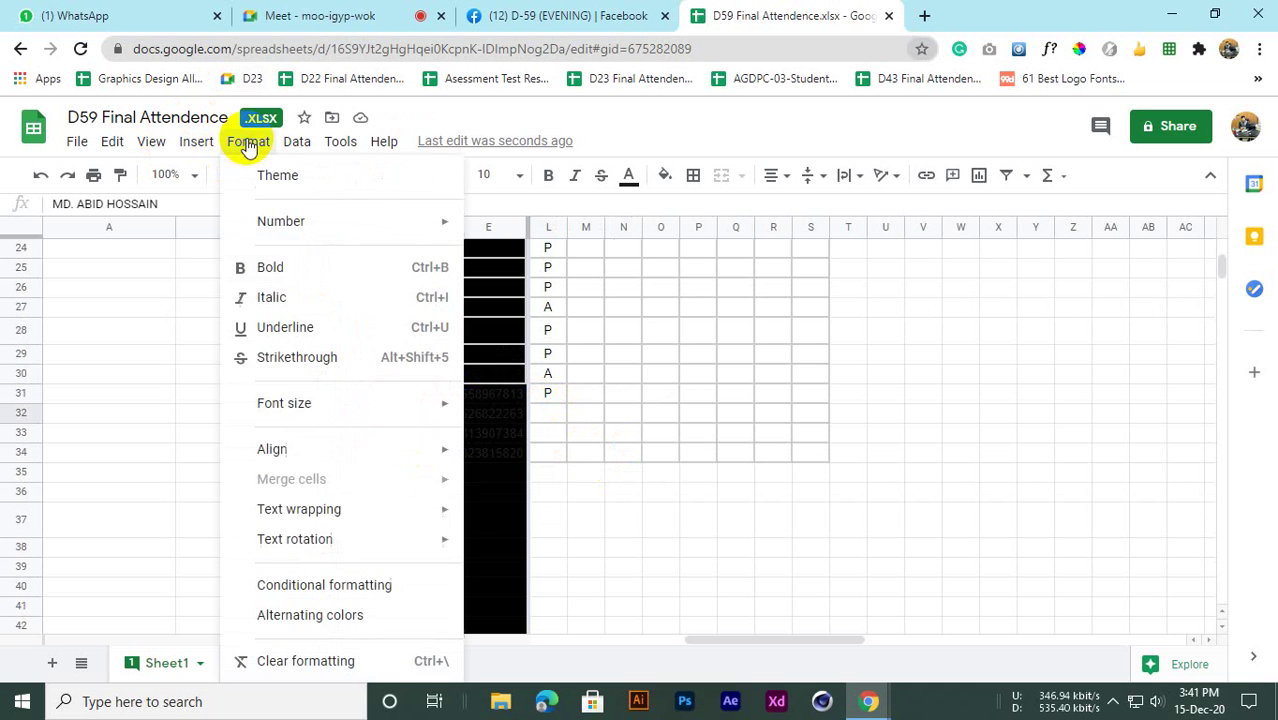
Wrap the long name in D32 and make row 32 taller to fit it
{"action": "mouse_move", "coordinate": [328, 507]}
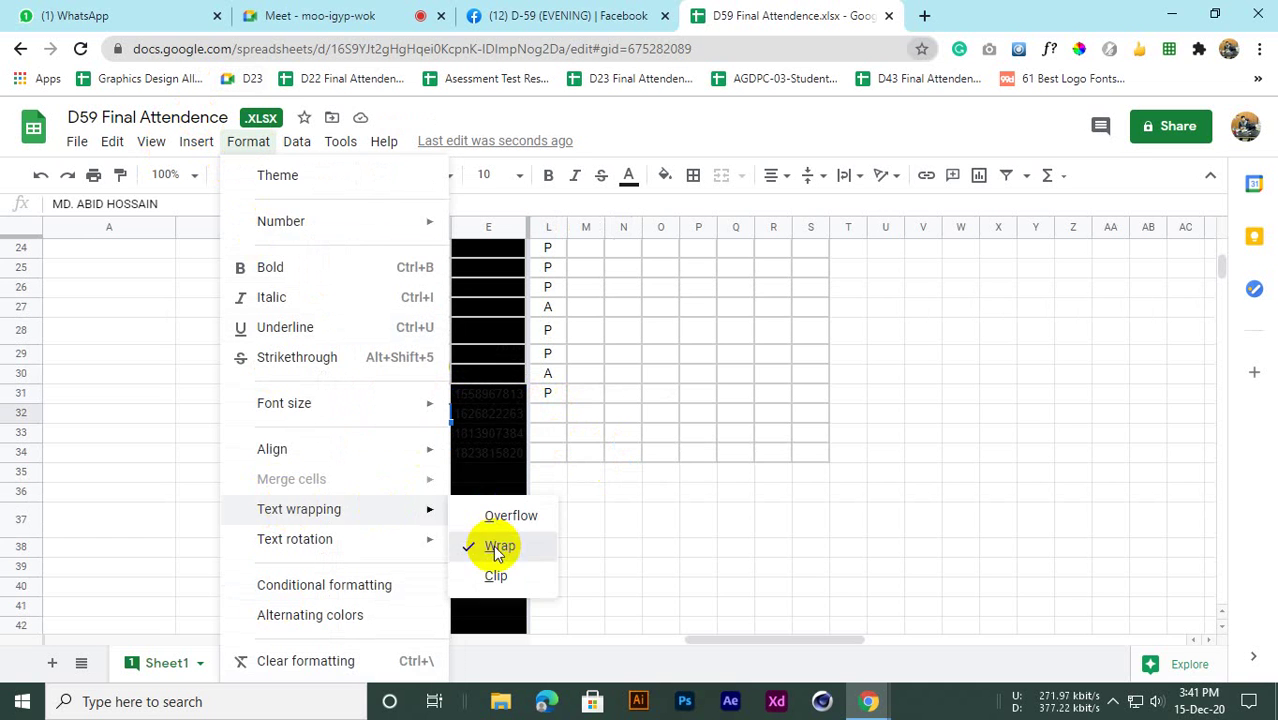
{"action": "left_click", "coordinate": [493, 545]}
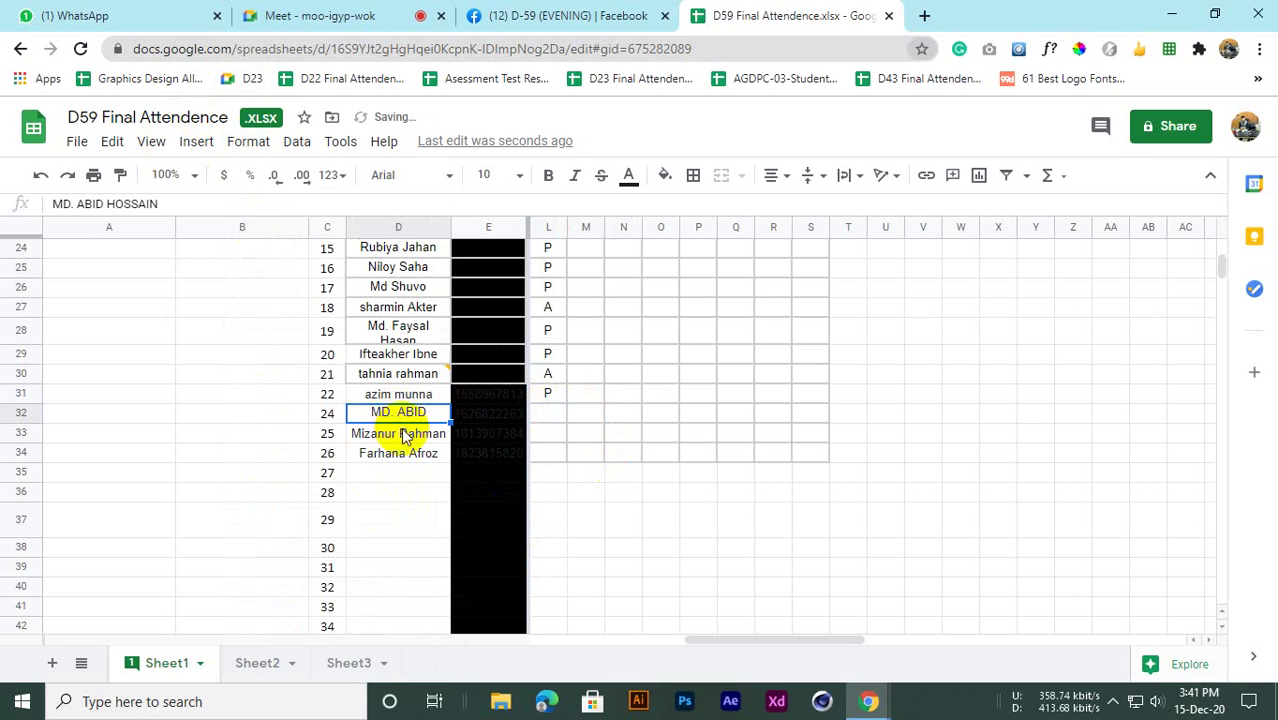
{"action": "left_click_drag", "start_coordinate": [23, 420], "coordinate": [23, 436]}
Mark students 24 and 25 absent (A) and student 26 present (P)
{"action": "left_click", "coordinate": [548, 427]}
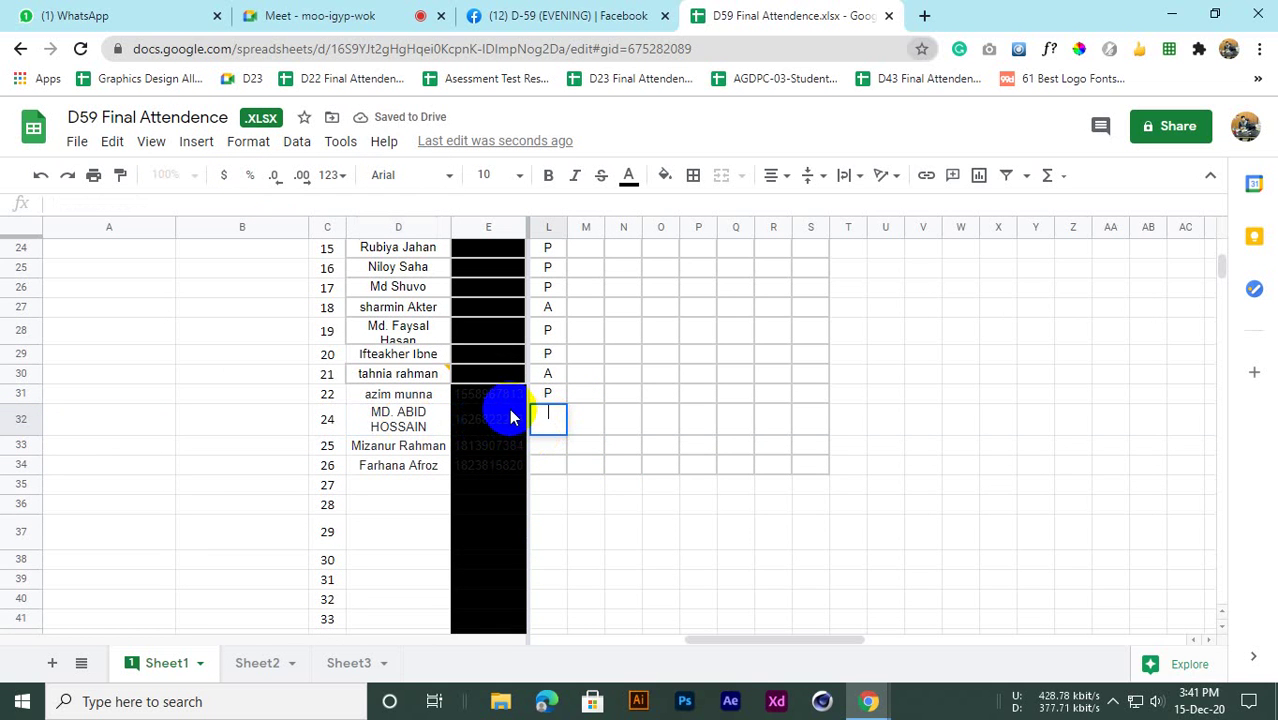
{"action": "type", "text": "A"}
{"action": "key", "text": "Return"}
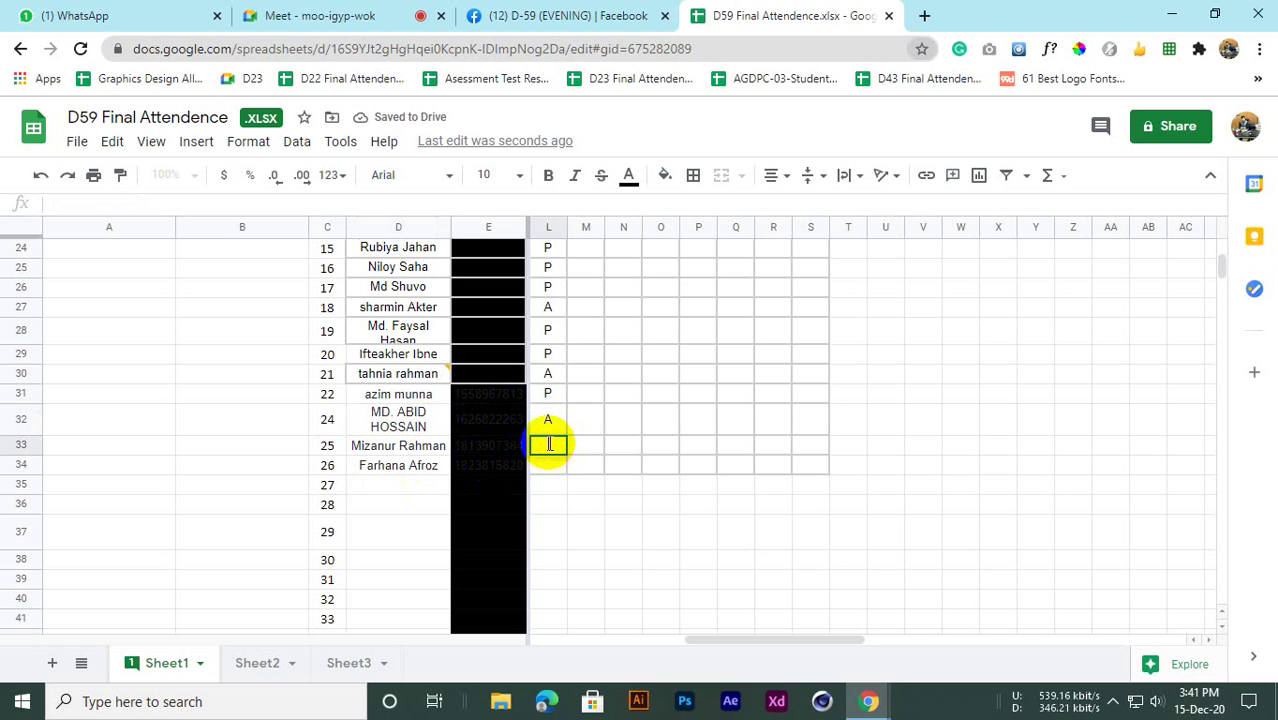
{"action": "type", "text": "A"}
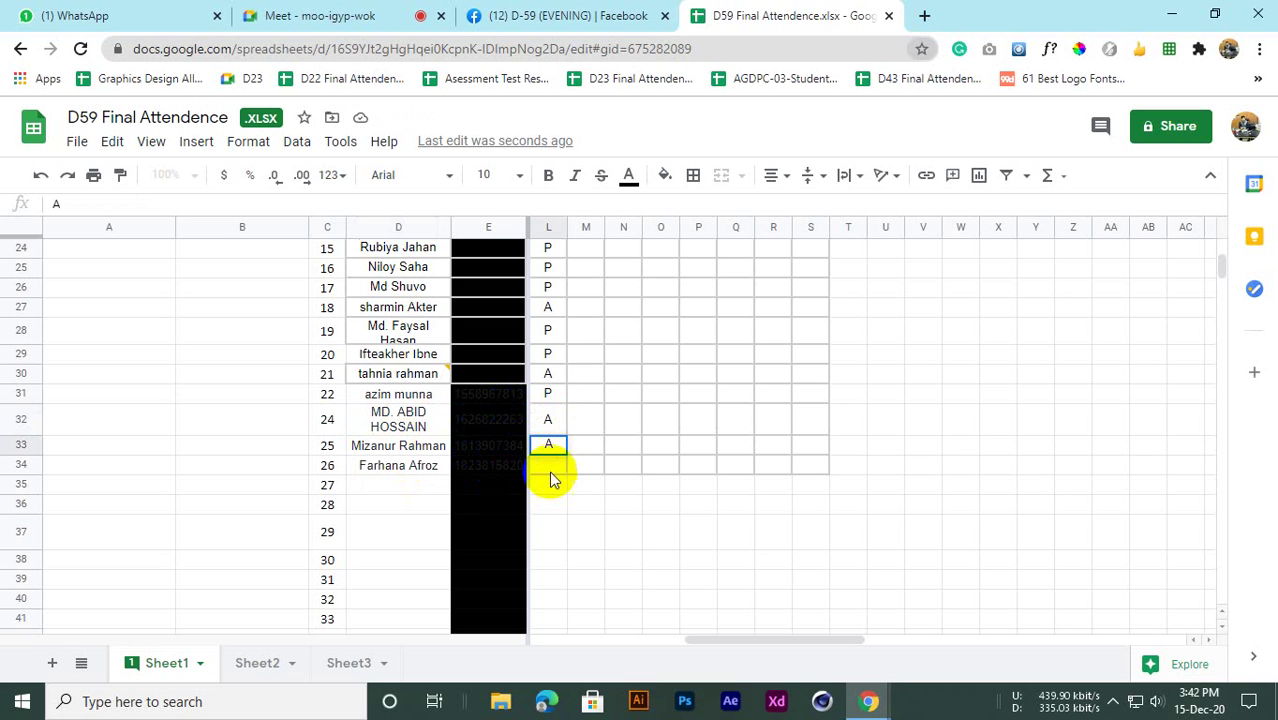
{"action": "key", "text": "Return"}
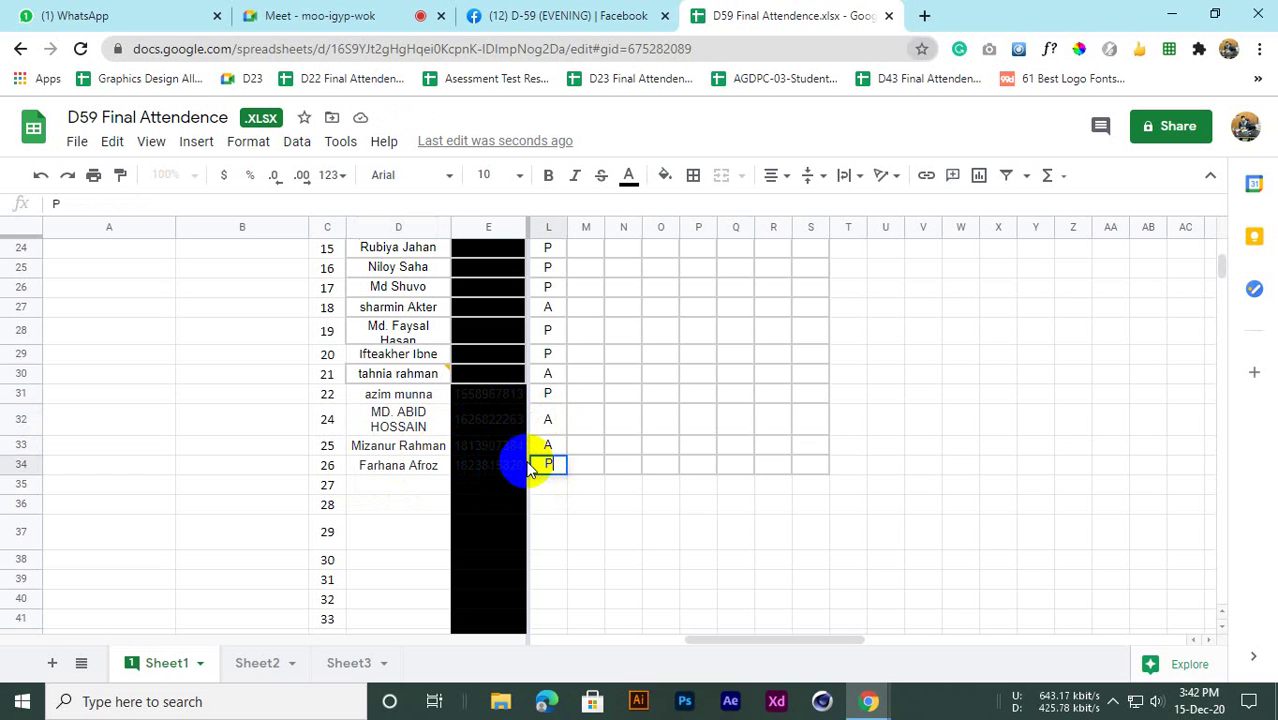
{"action": "left_click", "coordinate": [545, 490]}
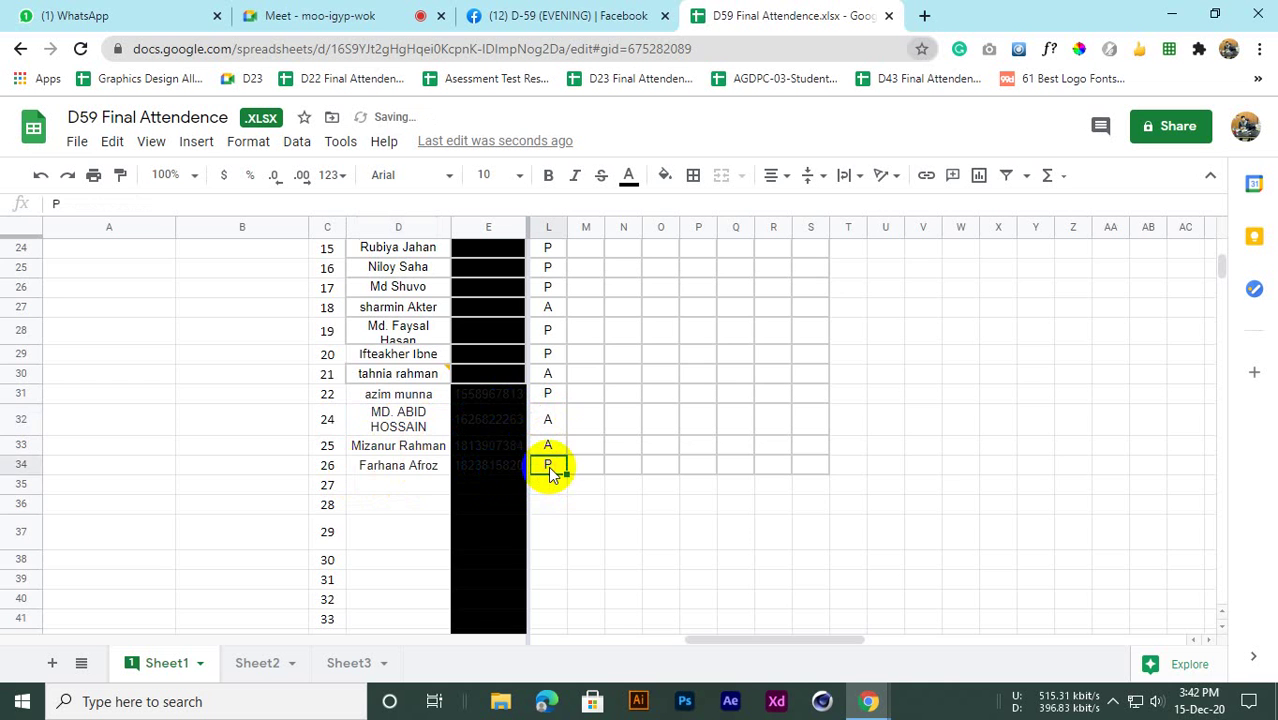
Review the comment on student 21's name in D30, then dismiss it
{"action": "scroll", "coordinate": [550, 472], "scroll_direction": "up", "scroll_amount": 8}
{"action": "scroll", "coordinate": [548, 470], "scroll_direction": "down", "scroll_amount": 3}
{"action": "scroll", "coordinate": [548, 468], "scroll_direction": "up", "scroll_amount": 3}
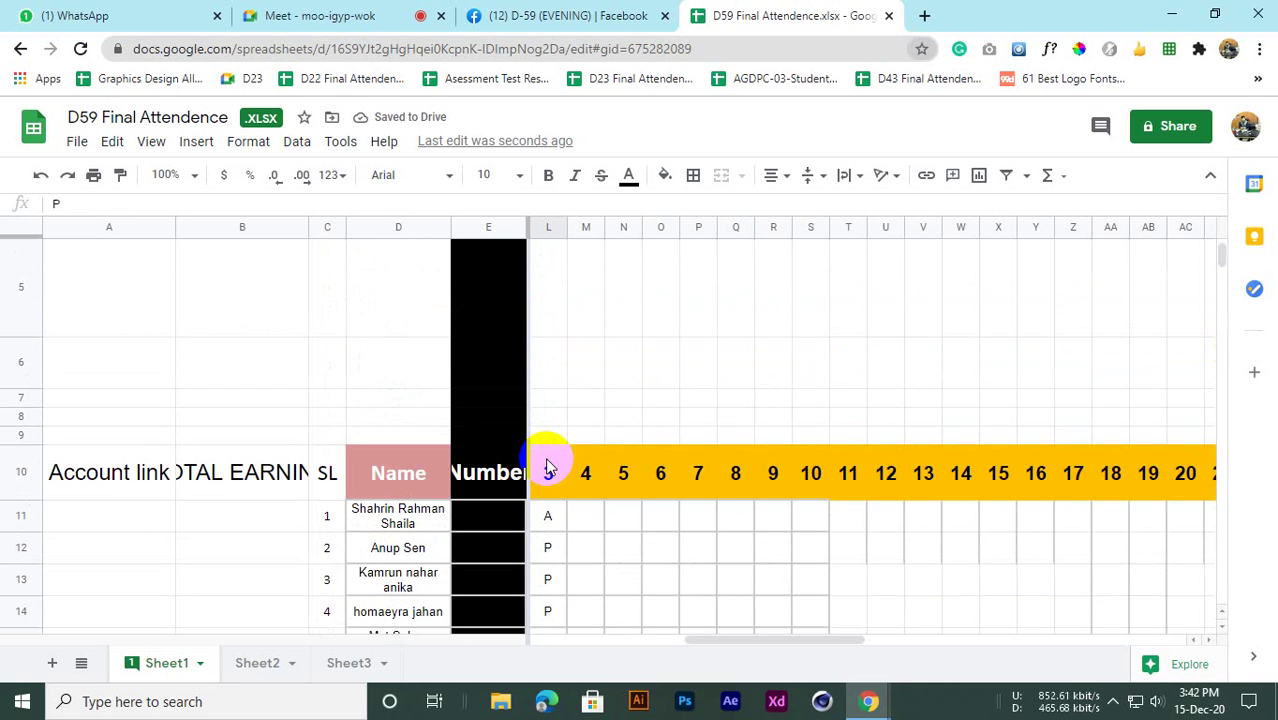
{"action": "scroll", "coordinate": [548, 465], "scroll_direction": "down", "scroll_amount": 10}
{"action": "scroll", "coordinate": [545, 457], "scroll_direction": "up", "scroll_amount": 9}
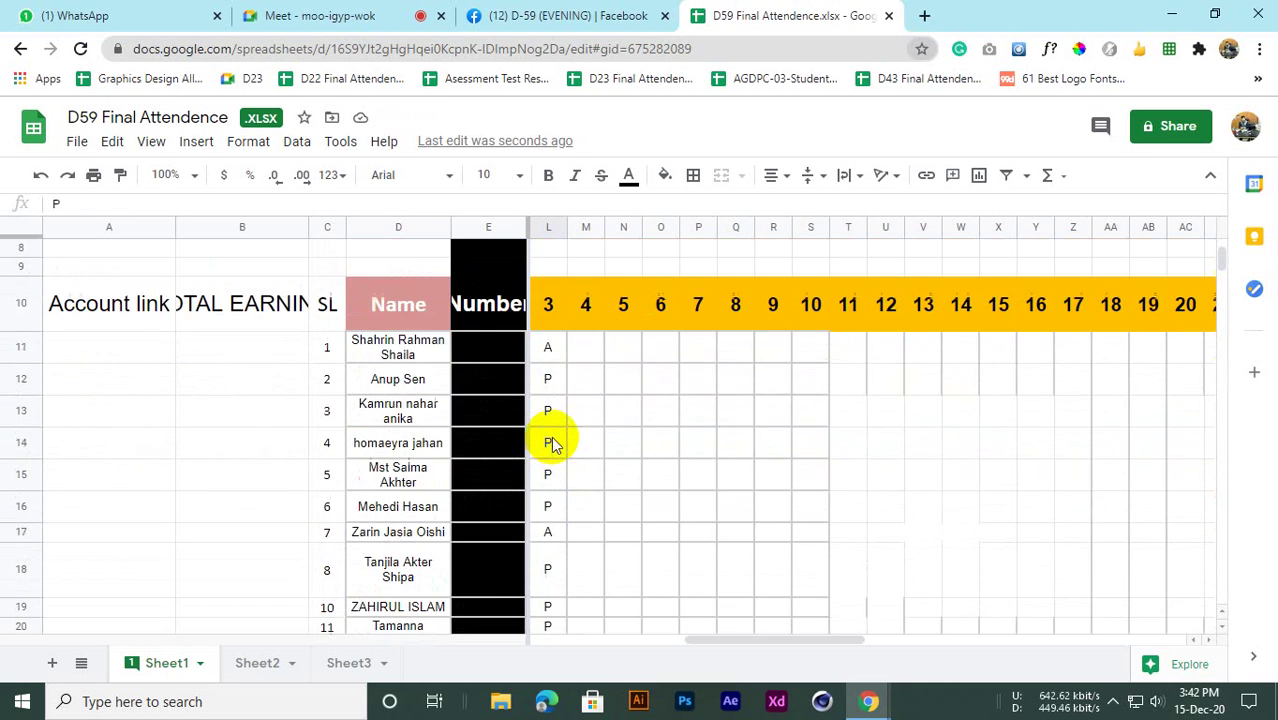
{"action": "scroll", "coordinate": [553, 443], "scroll_direction": "up", "scroll_amount": 3}
{"action": "scroll", "coordinate": [553, 443], "scroll_direction": "down", "scroll_amount": 7}
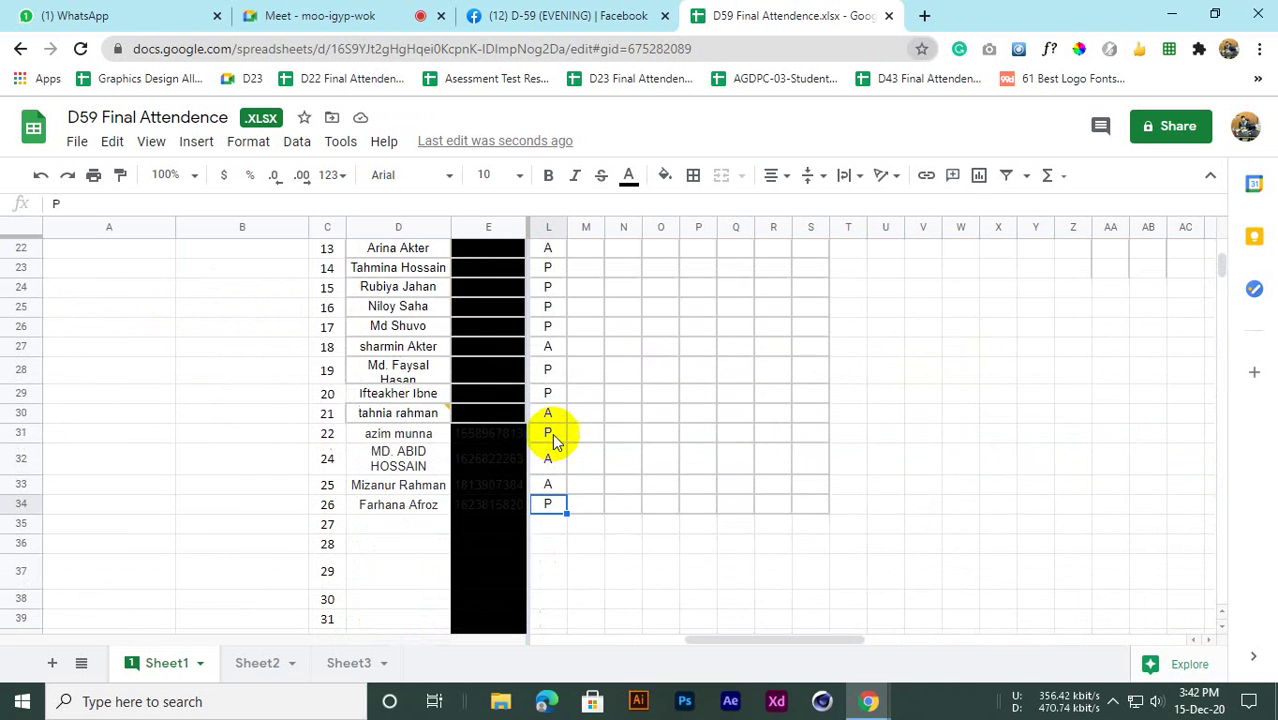
{"action": "scroll", "coordinate": [553, 440], "scroll_direction": "up", "scroll_amount": 2}
{"action": "scroll", "coordinate": [500, 474], "scroll_direction": "down", "scroll_amount": 2}
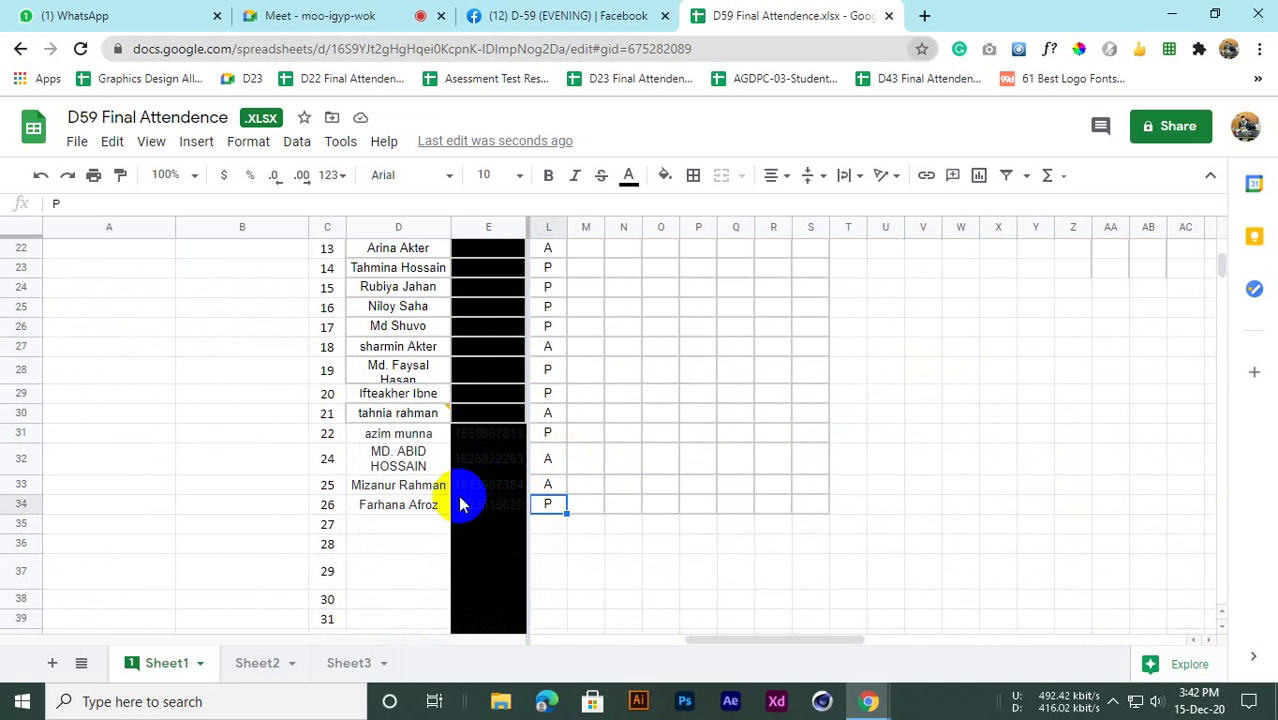
{"action": "left_click", "coordinate": [368, 416]}
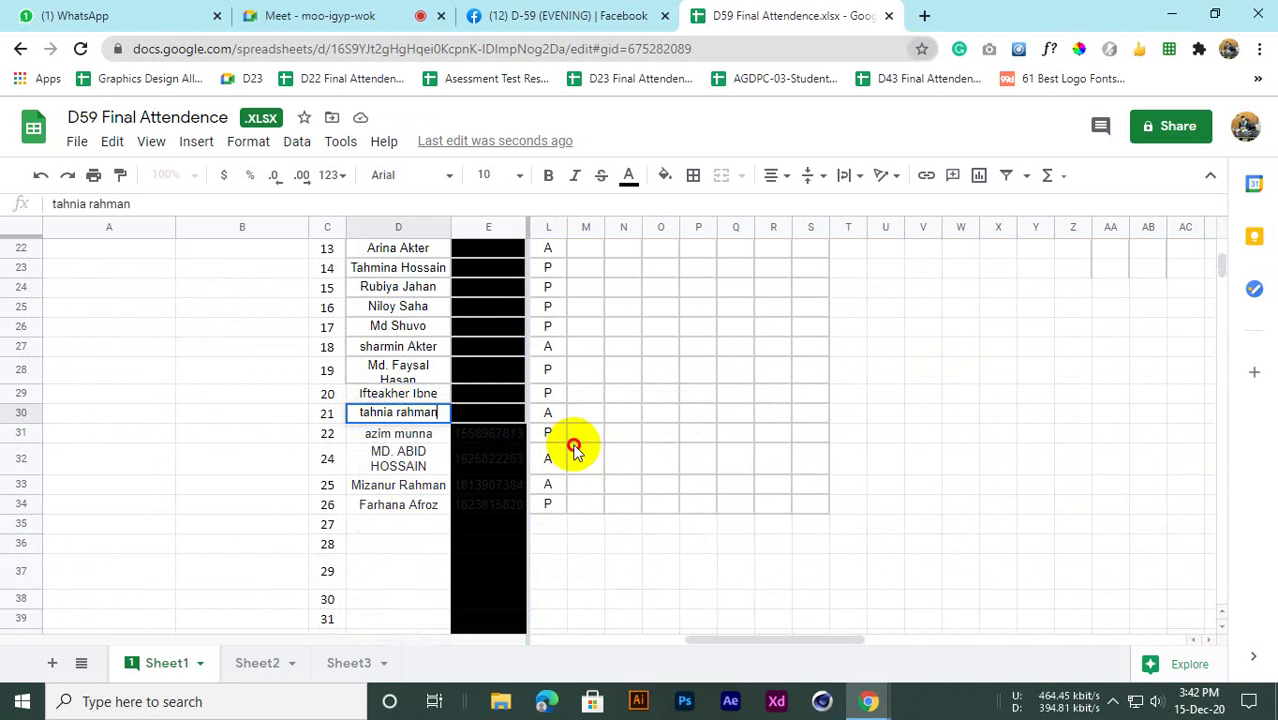
{"action": "left_click", "coordinate": [575, 445]}
{"action": "left_click", "coordinate": [413, 422]}
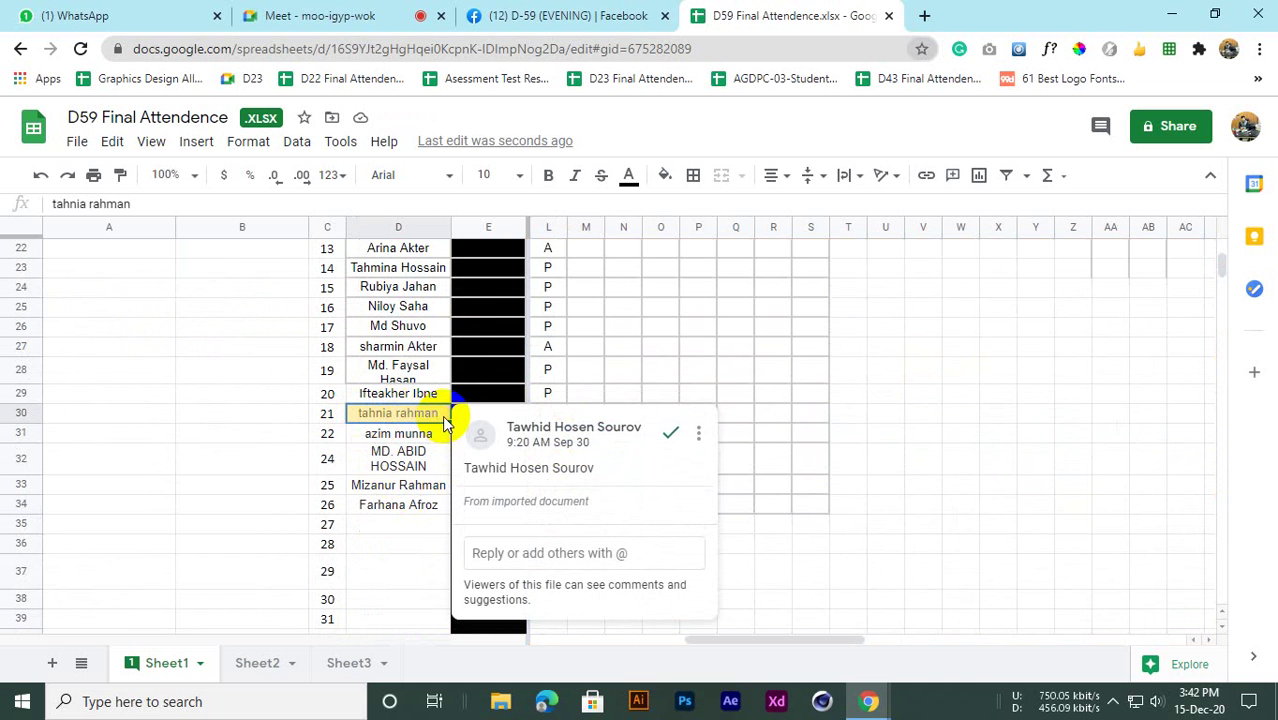
{"action": "left_click", "coordinate": [322, 434]}
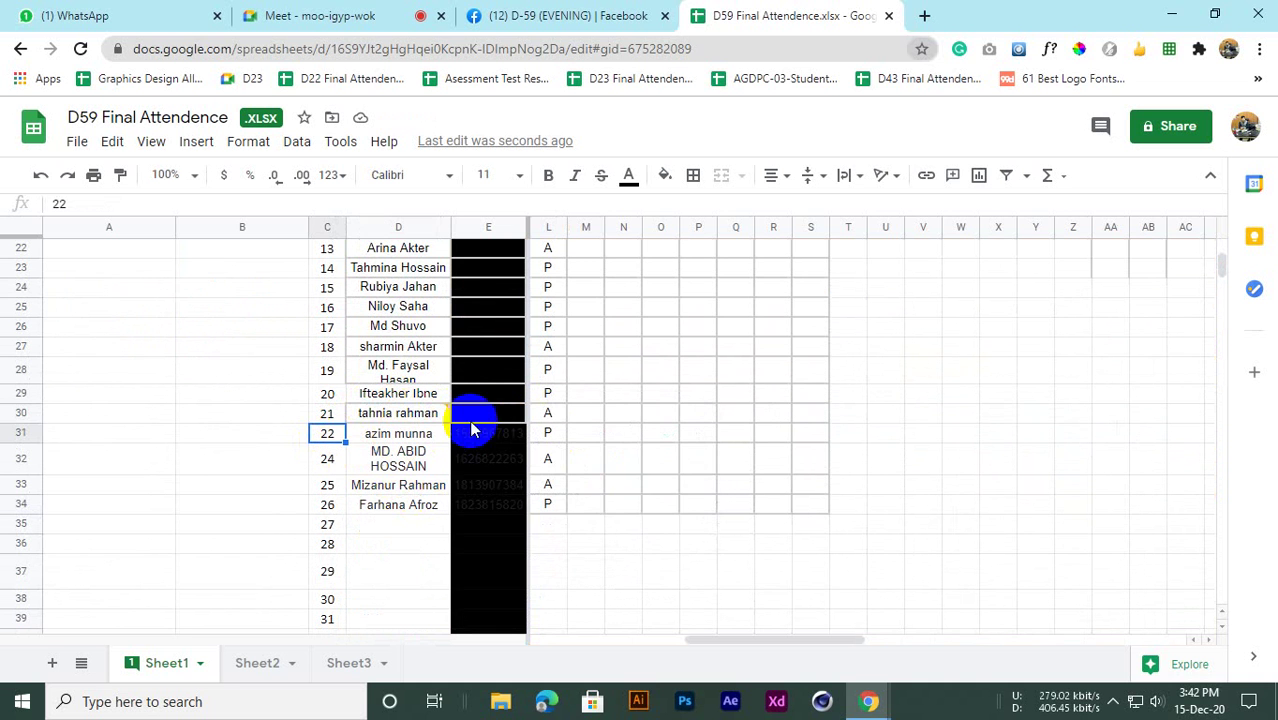
{"action": "left_click", "coordinate": [380, 413]}
{"action": "left_click", "coordinate": [644, 372]}
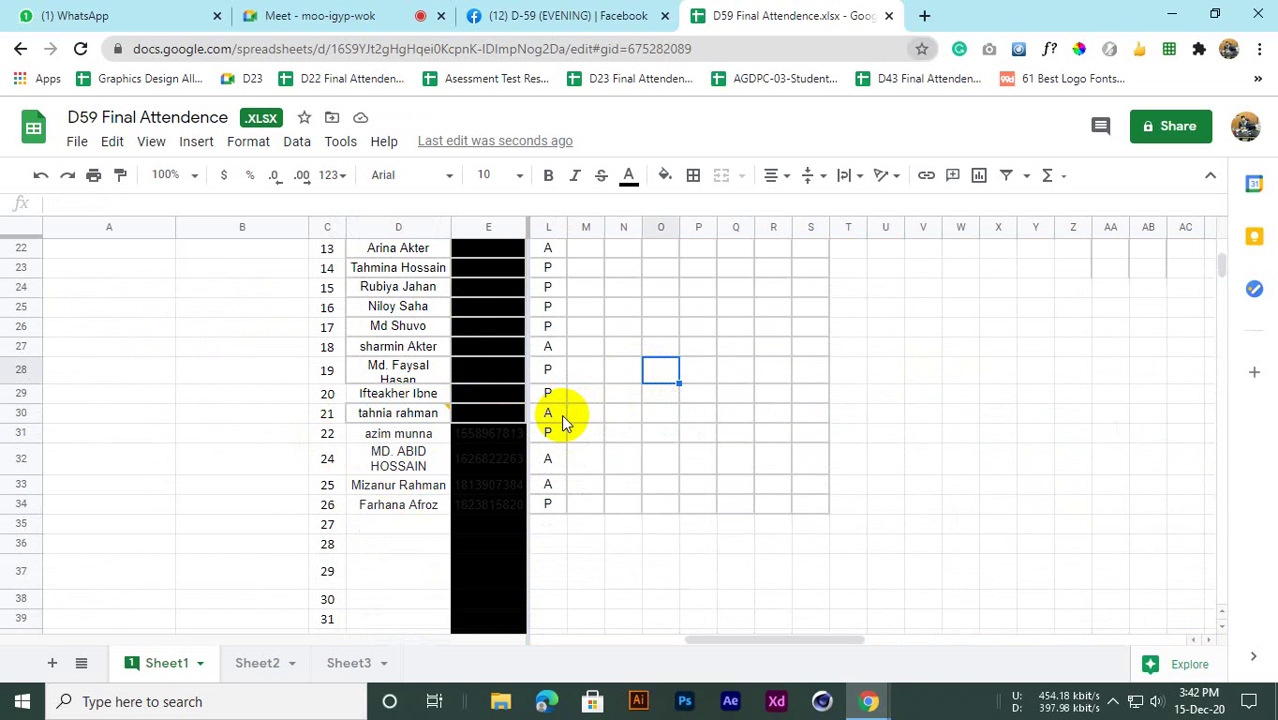
Change the mark in L30 from A to P and go back to the Meet call
{"action": "left_click", "coordinate": [561, 414]}
{"action": "double_click", "coordinate": [561, 414]}
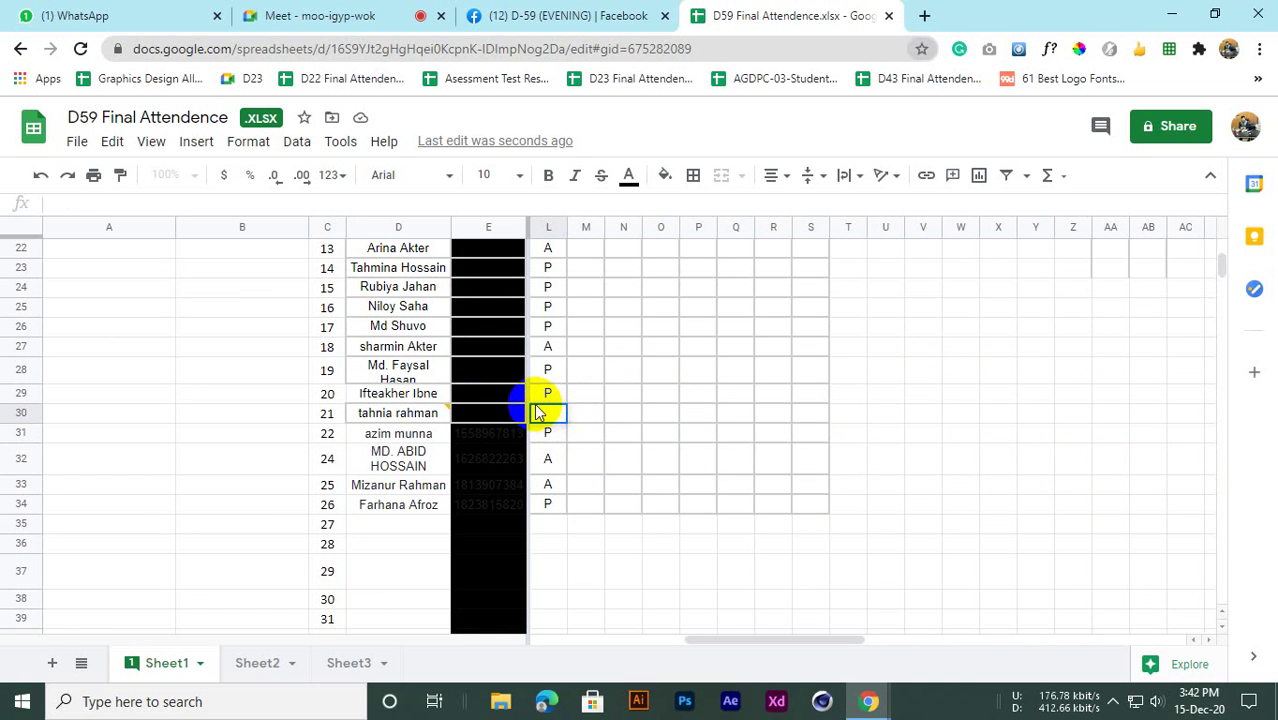
{"action": "left_click", "coordinate": [559, 438]}
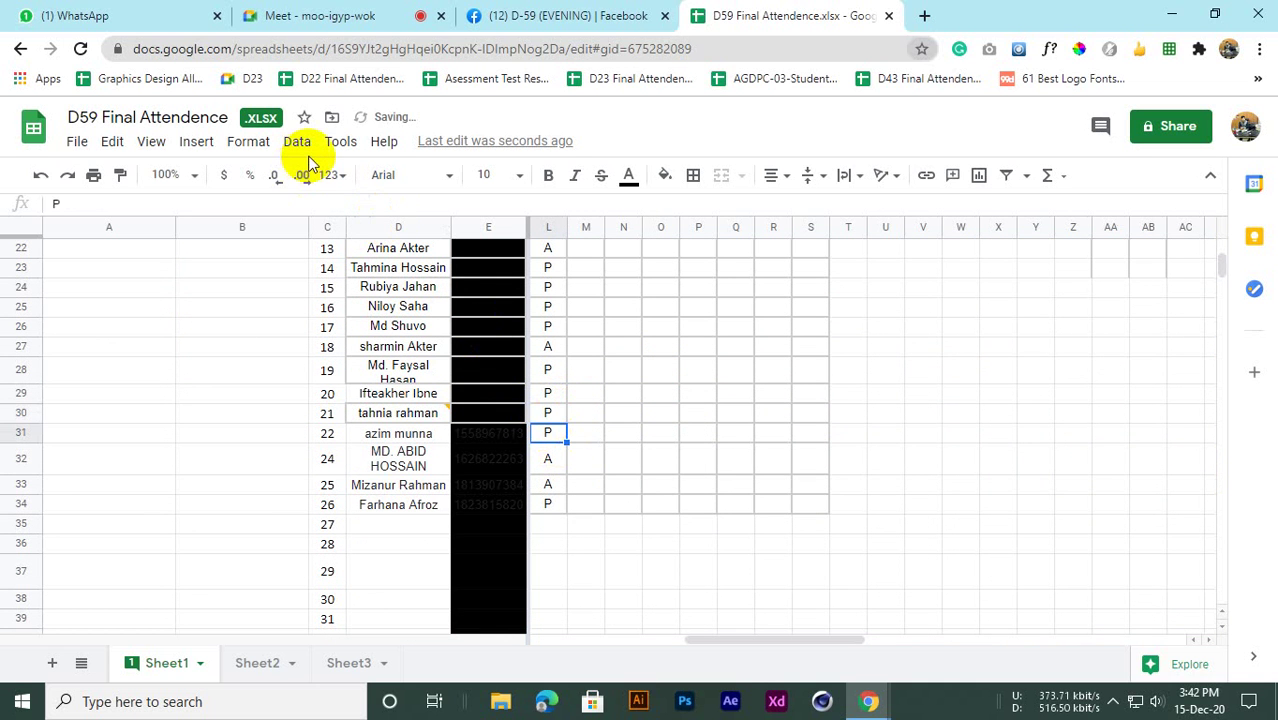
{"action": "left_click", "coordinate": [320, 15]}
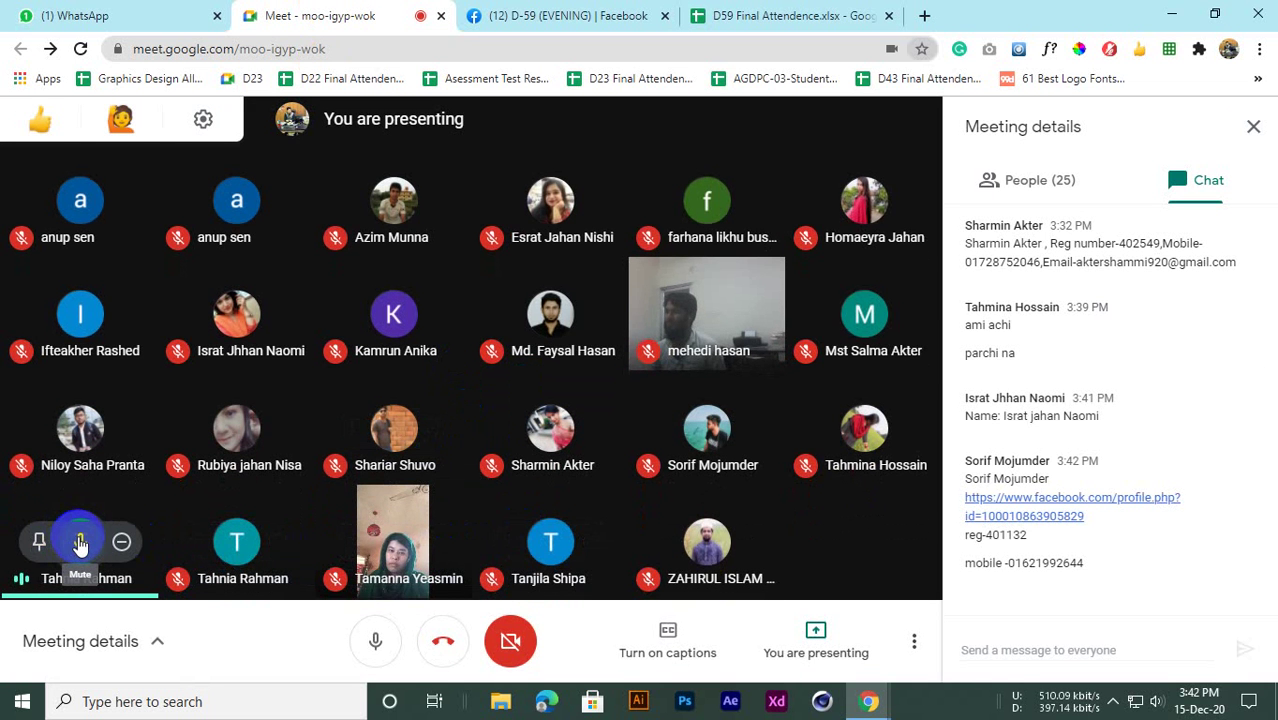
Mute a participant for everyone in Meet, then check system volume and restore the browser
{"action": "left_click", "coordinate": [80, 543]}
{"action": "left_click", "coordinate": [749, 424]}
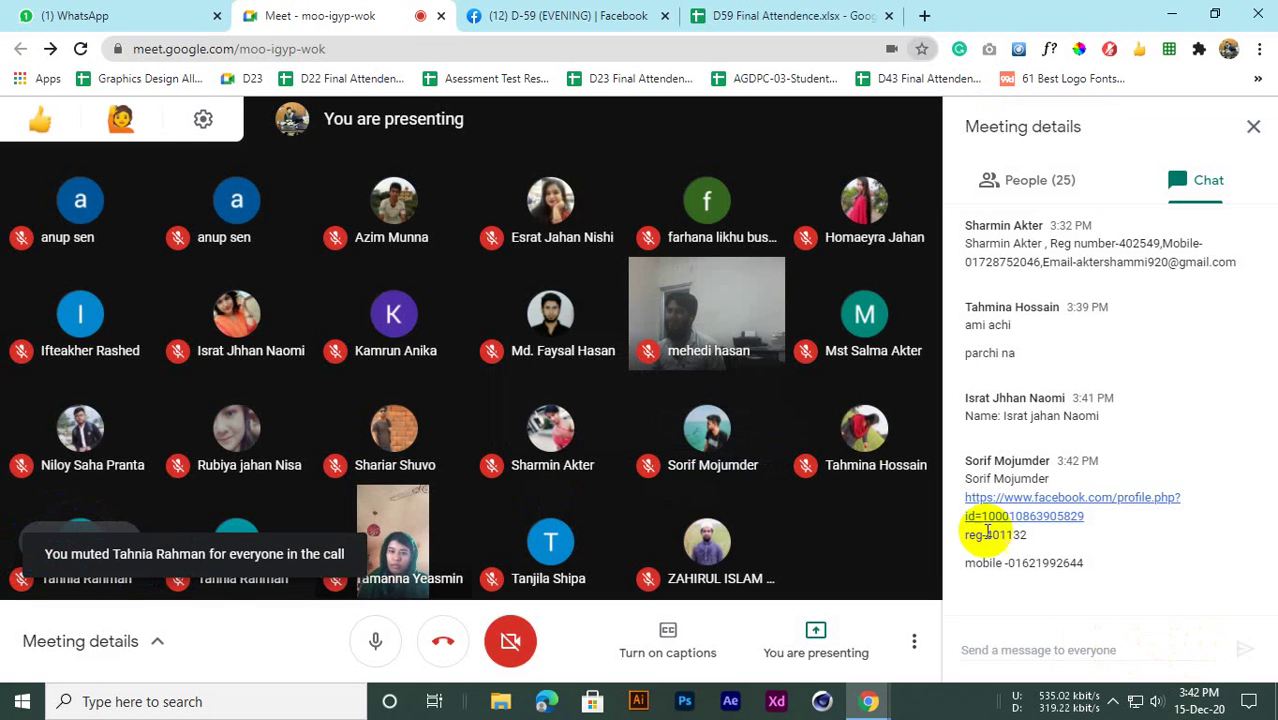
{"action": "left_click", "coordinate": [1159, 705]}
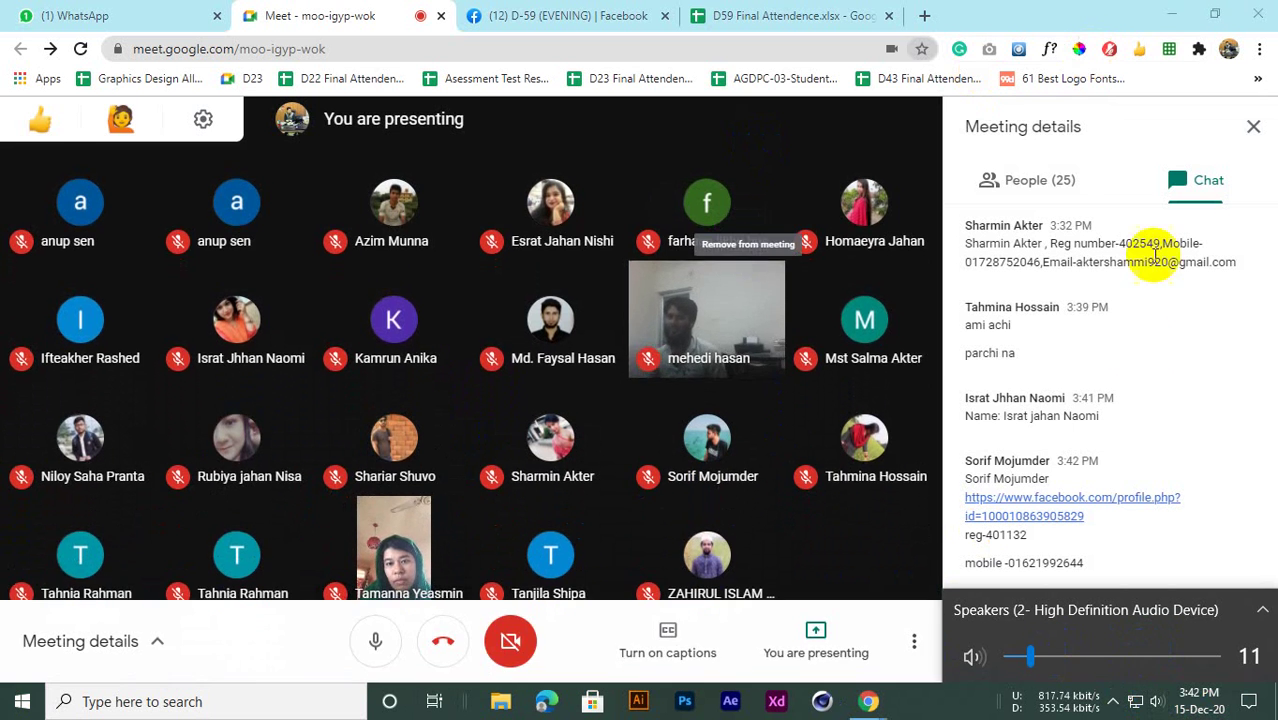
{"action": "left_click", "coordinate": [1001, 10]}
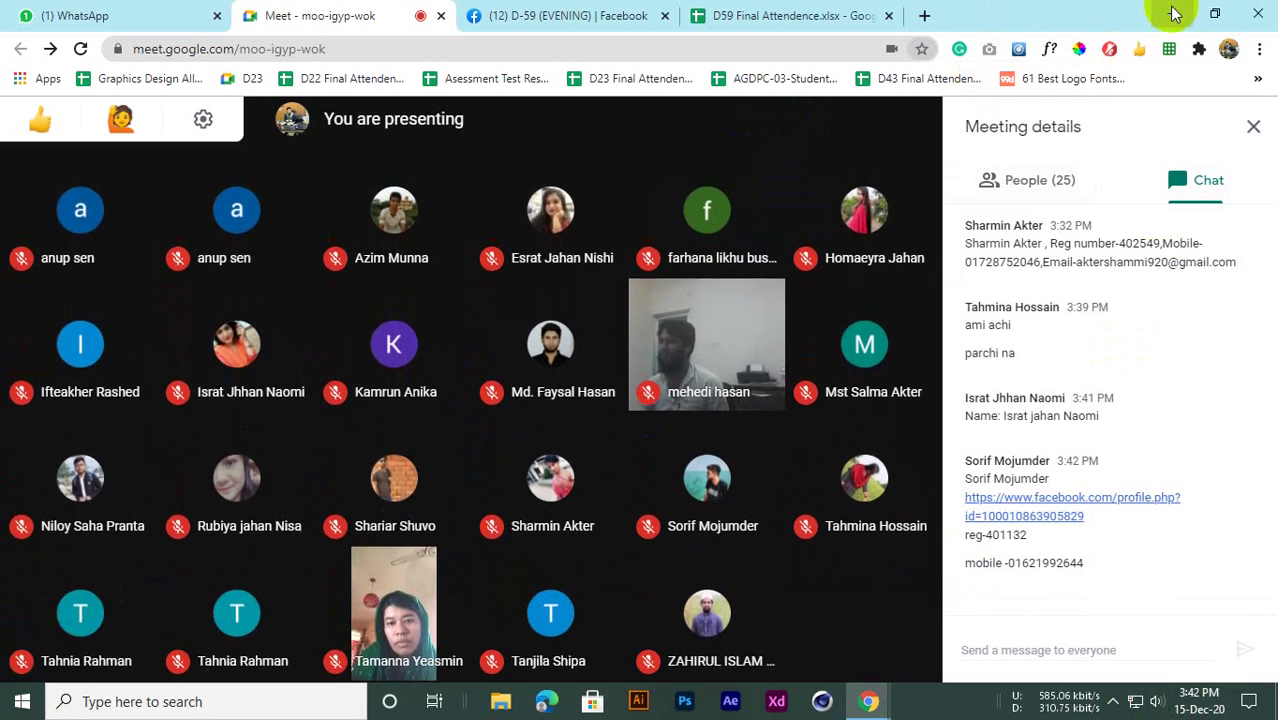
{"action": "left_click", "coordinate": [1172, 14]}
{"action": "left_click", "coordinate": [866, 701]}
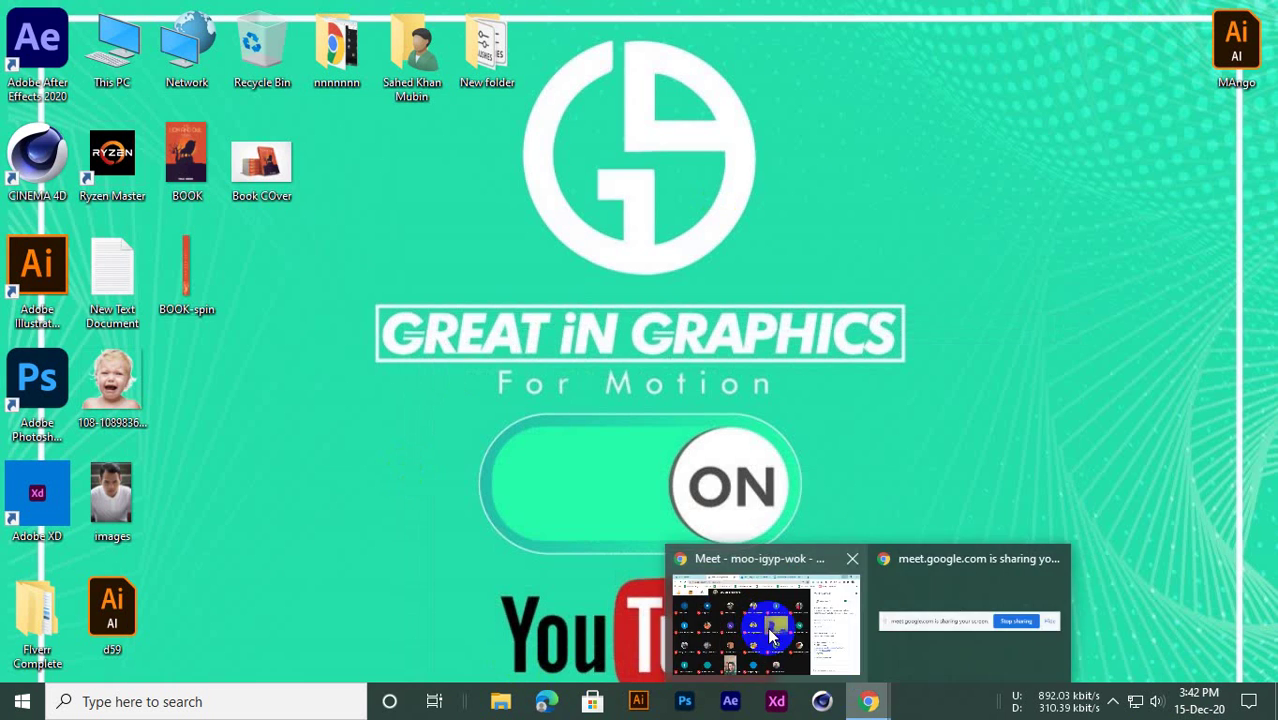
{"action": "left_click", "coordinate": [760, 610]}
Return to the attendance sheet and inspect the empty rows below the student list
{"action": "left_click", "coordinate": [736, 14]}
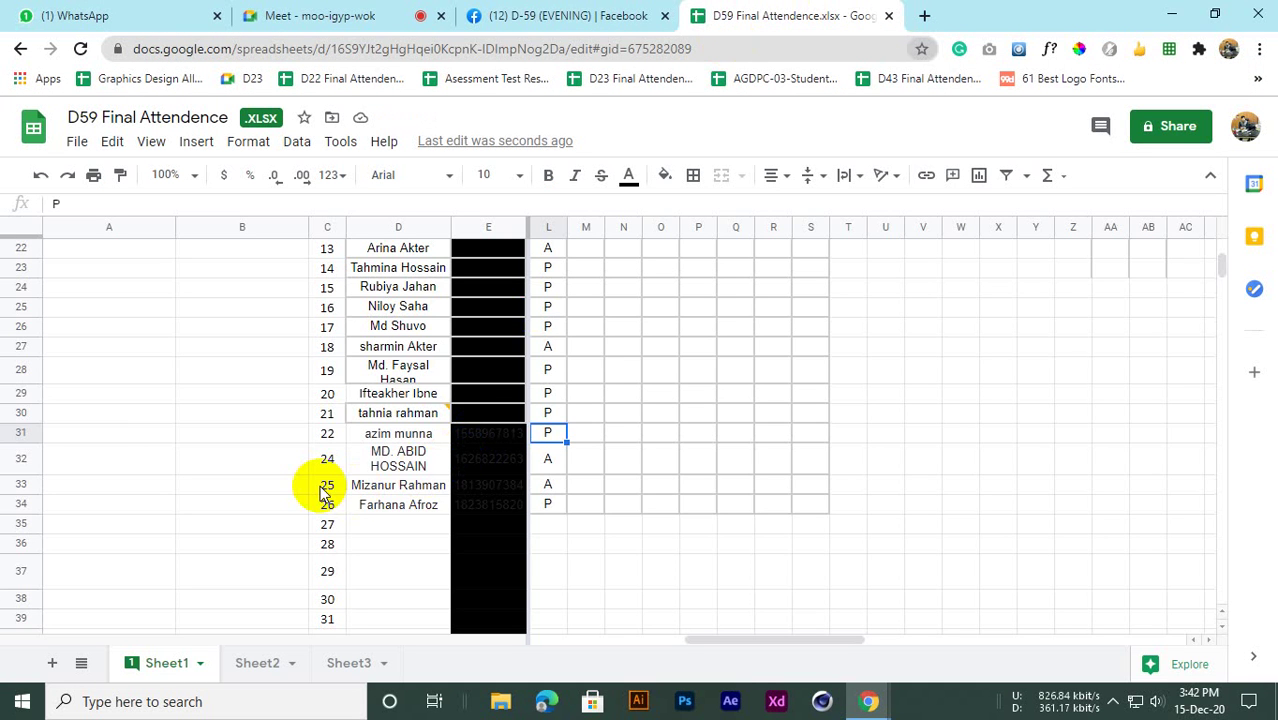
{"action": "scroll", "coordinate": [380, 490], "scroll_direction": "down", "scroll_amount": 1}
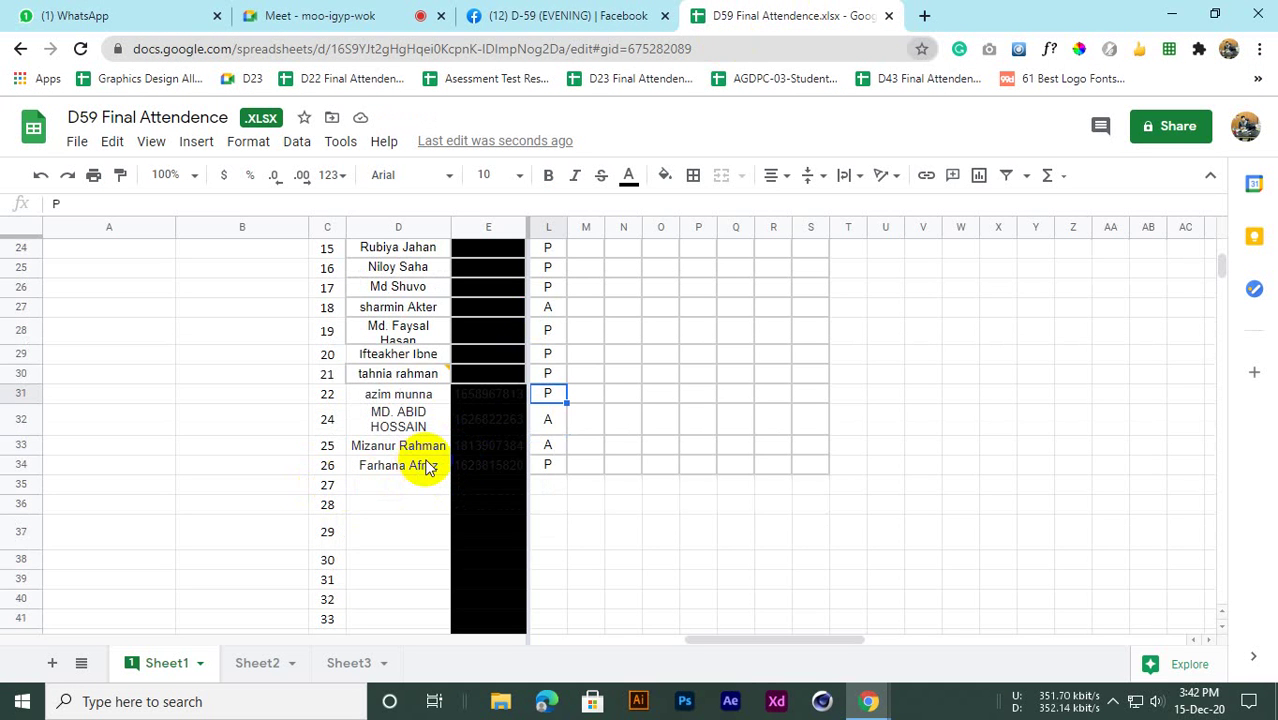
{"action": "scroll", "coordinate": [425, 467], "scroll_direction": "up", "scroll_amount": 2}
{"action": "scroll", "coordinate": [422, 460], "scroll_direction": "down", "scroll_amount": 2}
{"action": "scroll", "coordinate": [425, 460], "scroll_direction": "up", "scroll_amount": 4}
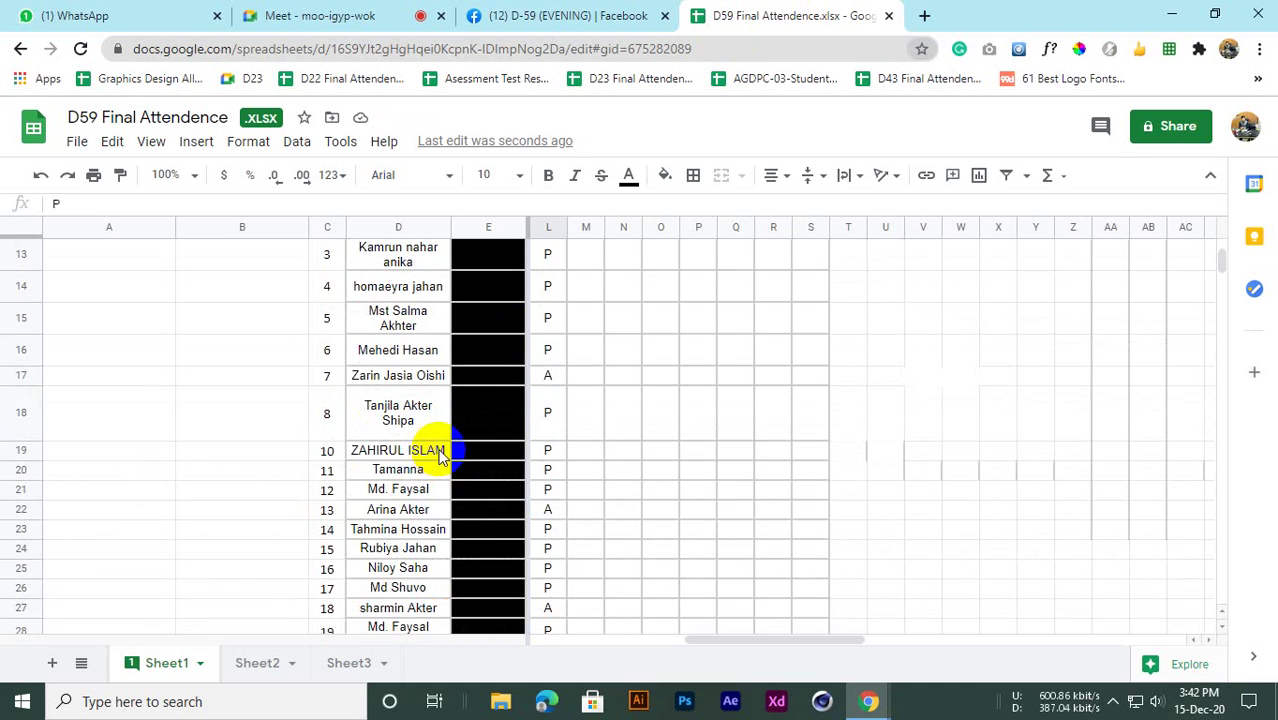
{"action": "scroll", "coordinate": [425, 465], "scroll_direction": "down", "scroll_amount": 7}
{"action": "scroll", "coordinate": [390, 477], "scroll_direction": "up", "scroll_amount": 3}
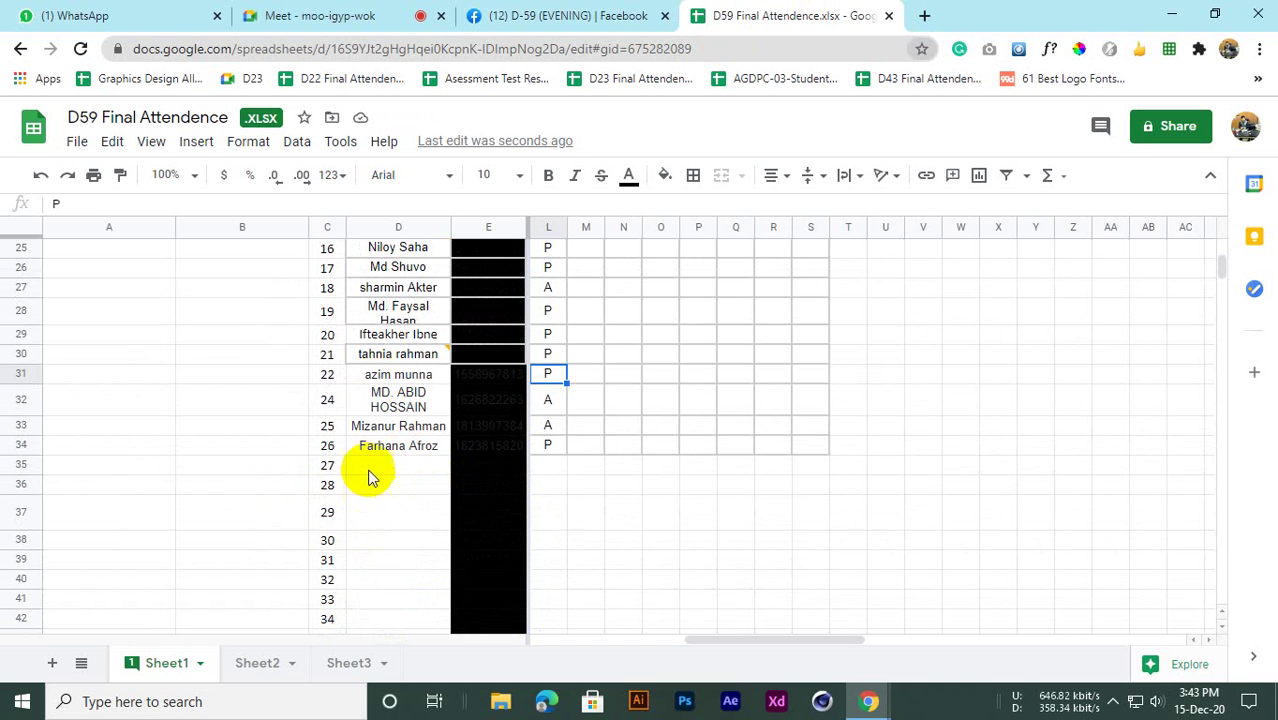
{"action": "left_click", "coordinate": [367, 466]}
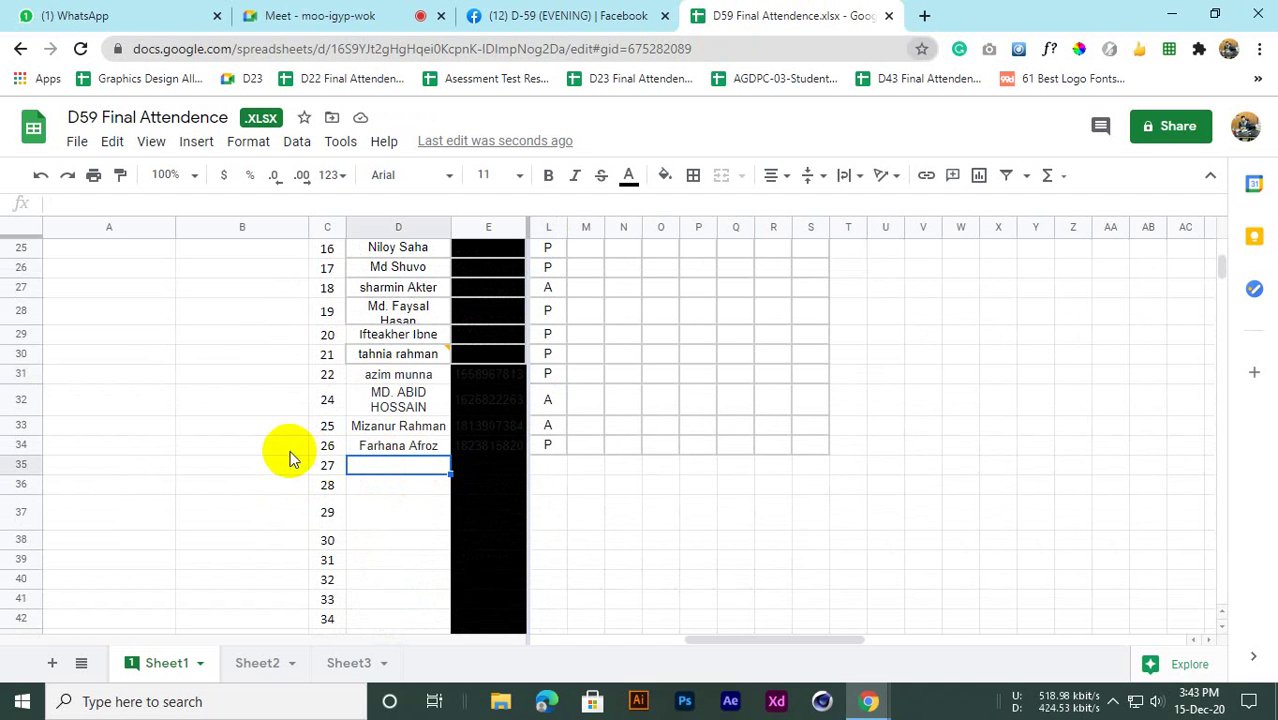
{"action": "left_click_drag", "start_coordinate": [299, 470], "coordinate": [690, 547]}
{"action": "left_click", "coordinate": [108, 513]}
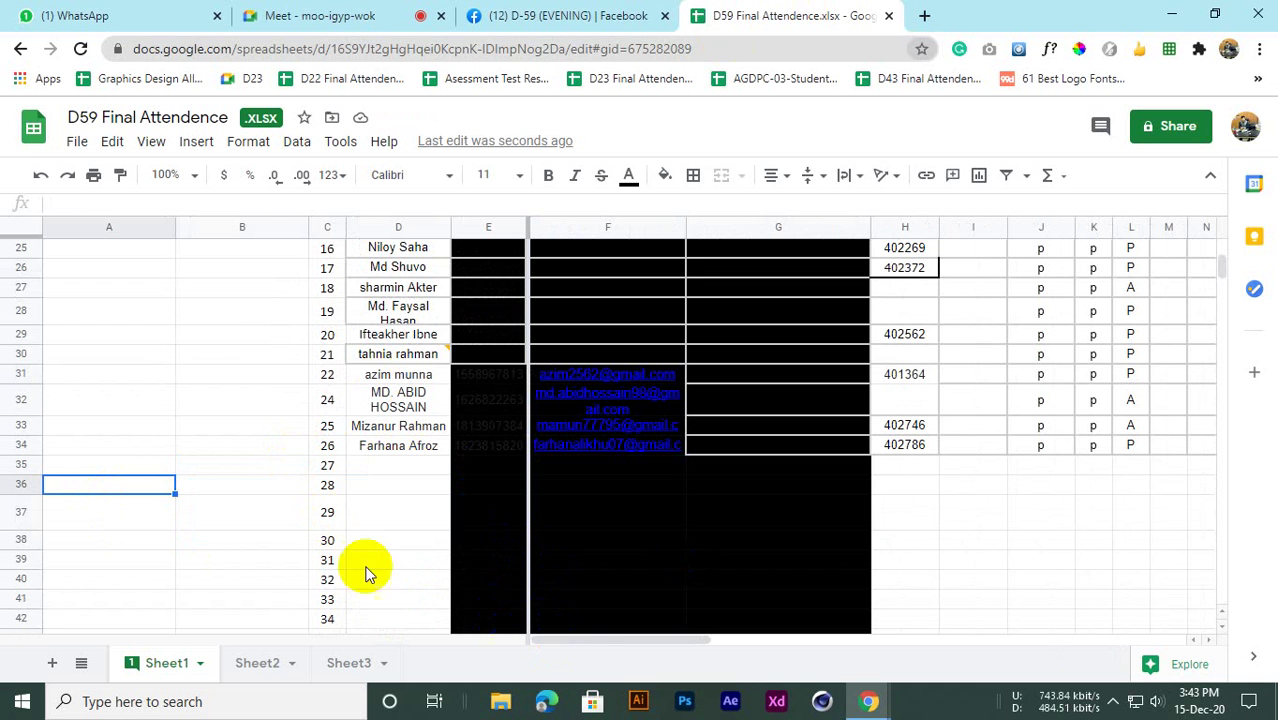
{"action": "left_click", "coordinate": [276, 507]}
Select empty cell D35, glance at the WhatsApp group, then open the Meet chat
{"action": "scroll", "coordinate": [485, 451], "scroll_direction": "up", "scroll_amount": 2}
{"action": "scroll", "coordinate": [642, 594], "scroll_direction": "down", "scroll_amount": 3}
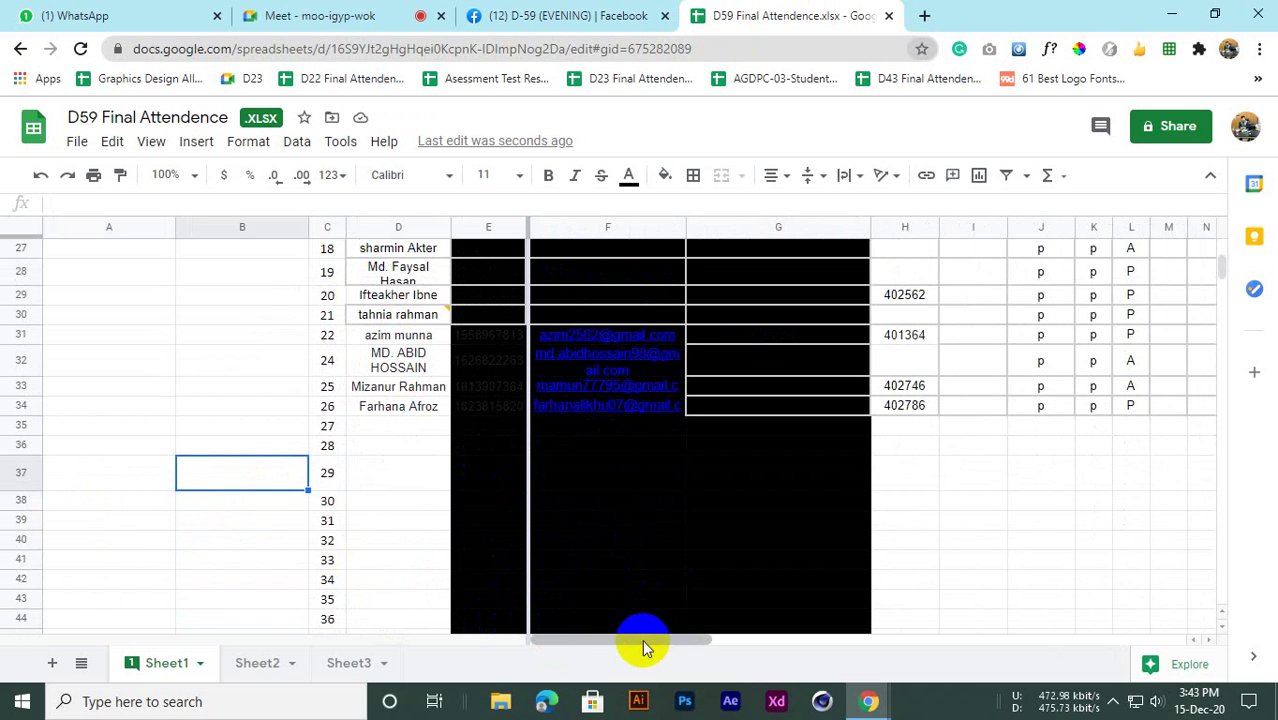
{"action": "scroll", "coordinate": [479, 559], "scroll_direction": "down", "scroll_amount": 2}
{"action": "scroll", "coordinate": [419, 488], "scroll_direction": "up", "scroll_amount": 2}
{"action": "left_click", "coordinate": [391, 428]}
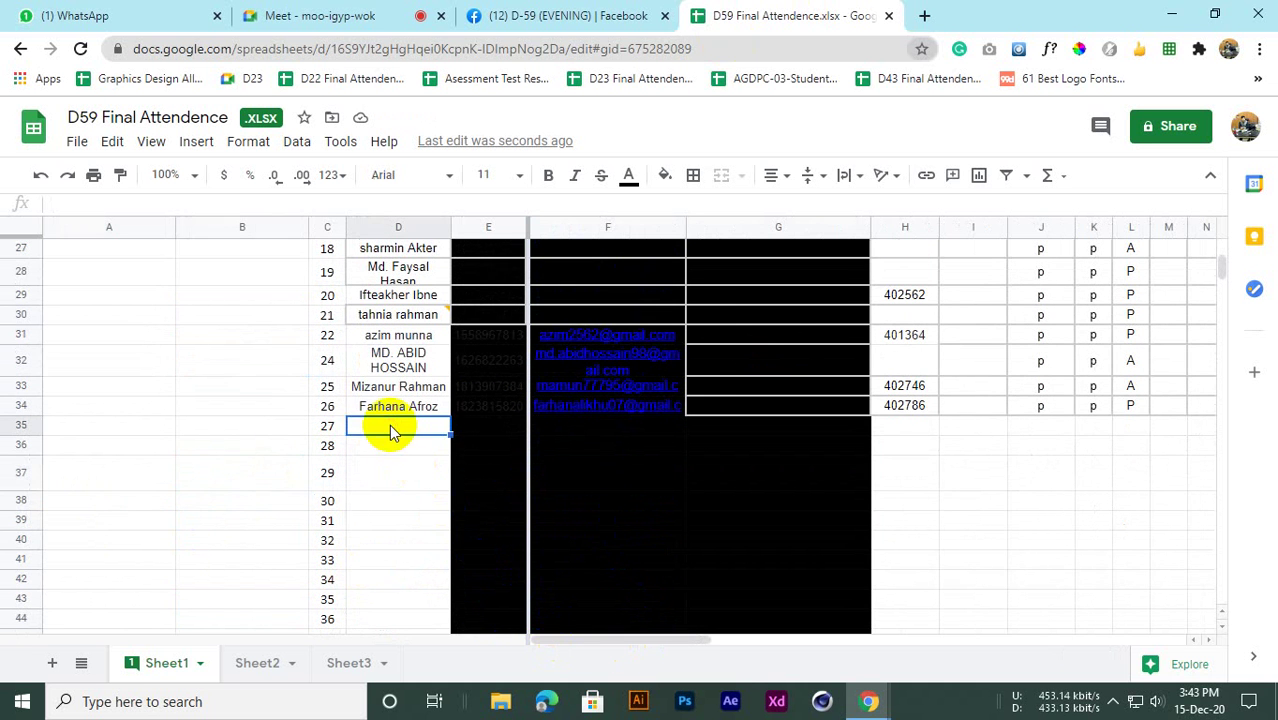
{"action": "left_click", "coordinate": [328, 15]}
{"action": "left_click", "coordinate": [86, 15]}
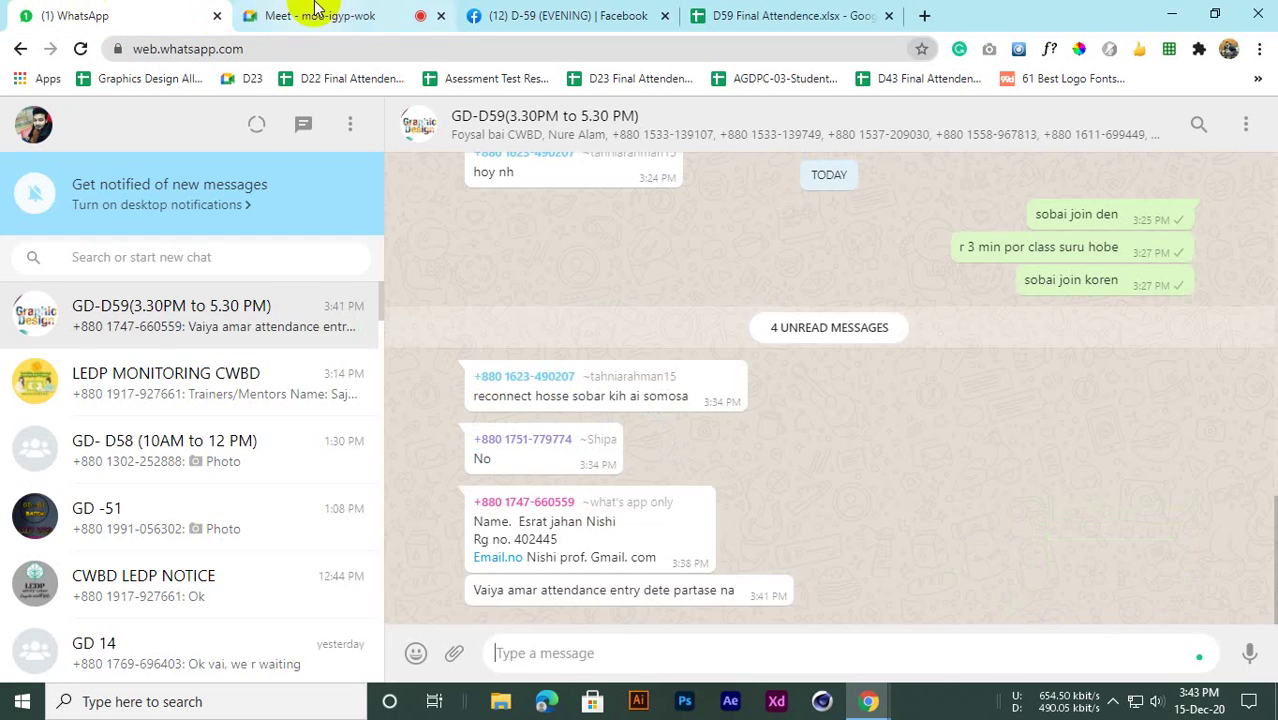
{"action": "left_click", "coordinate": [356, 16]}
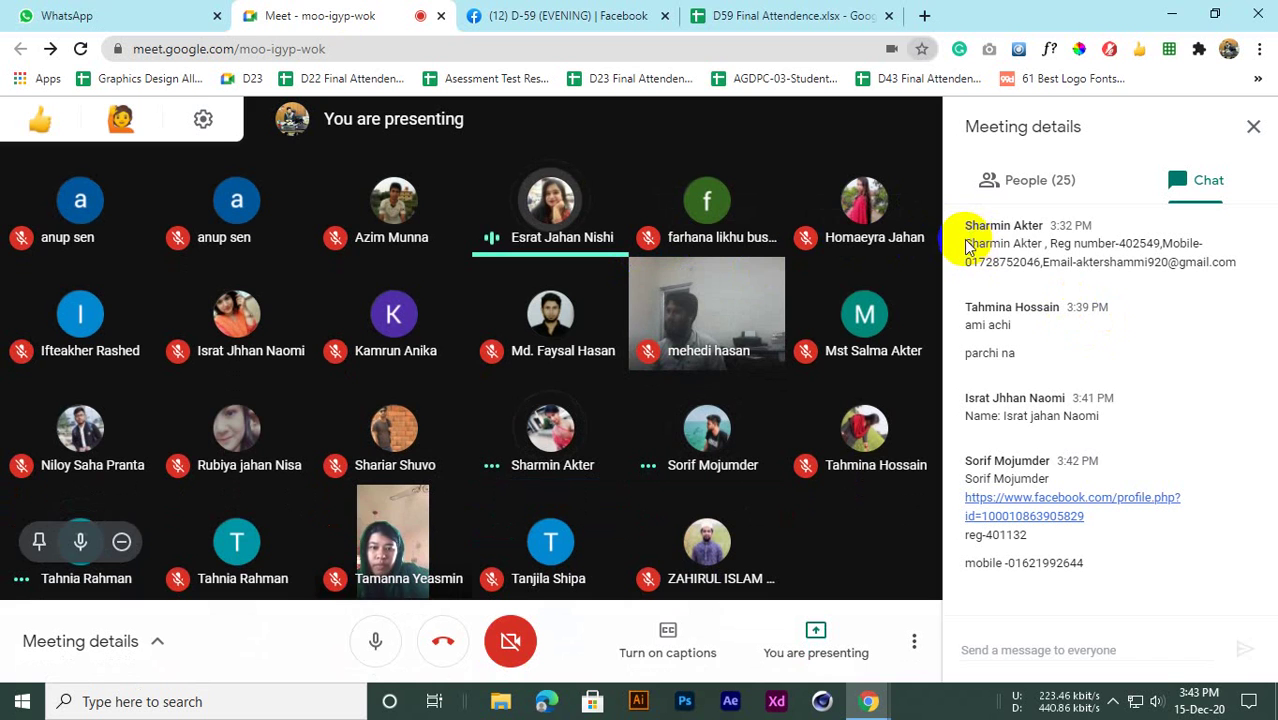
{"action": "left_click_drag", "start_coordinate": [965, 243], "coordinate": [1024, 244]}
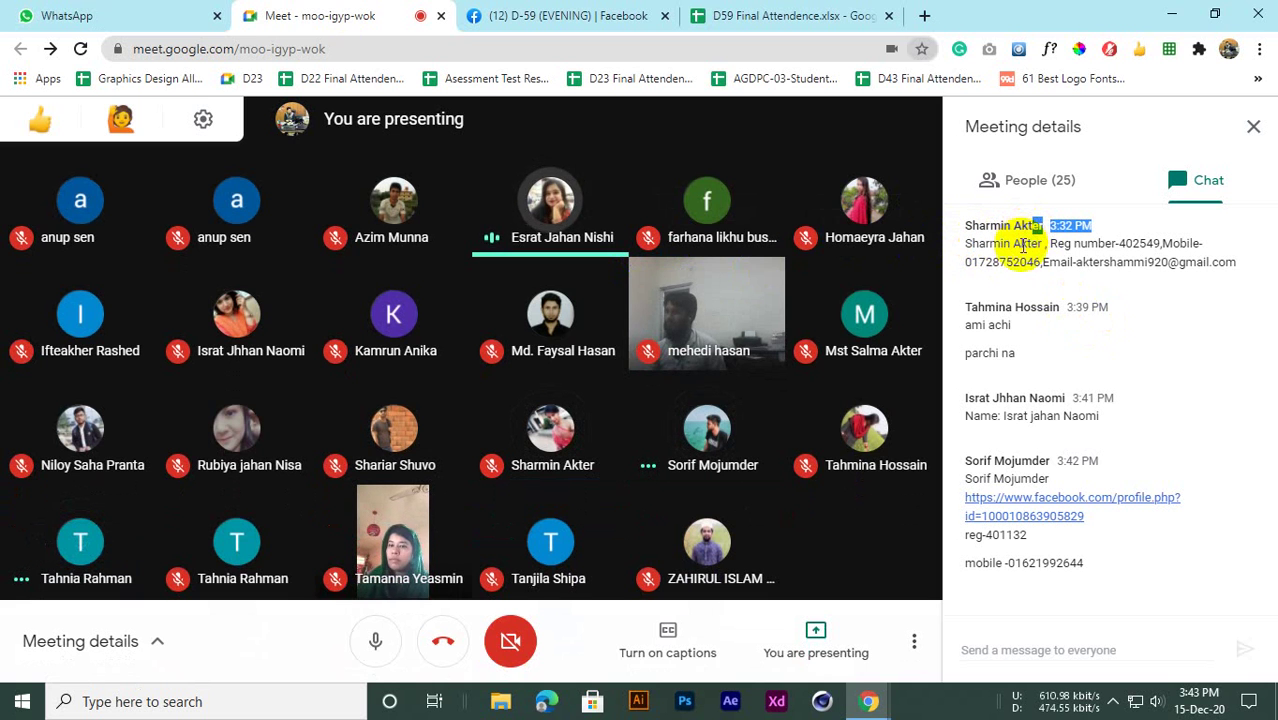
{"action": "double_click", "coordinate": [1035, 243]}
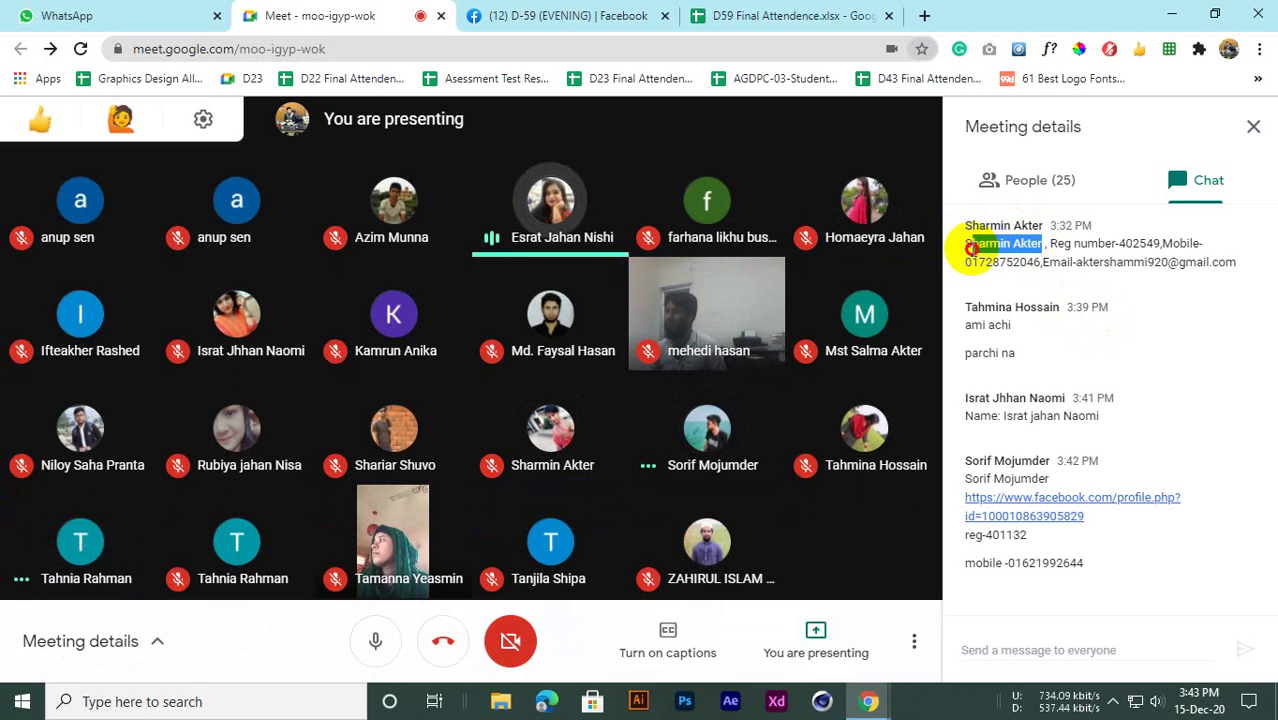
{"action": "left_click", "coordinate": [740, 15]}
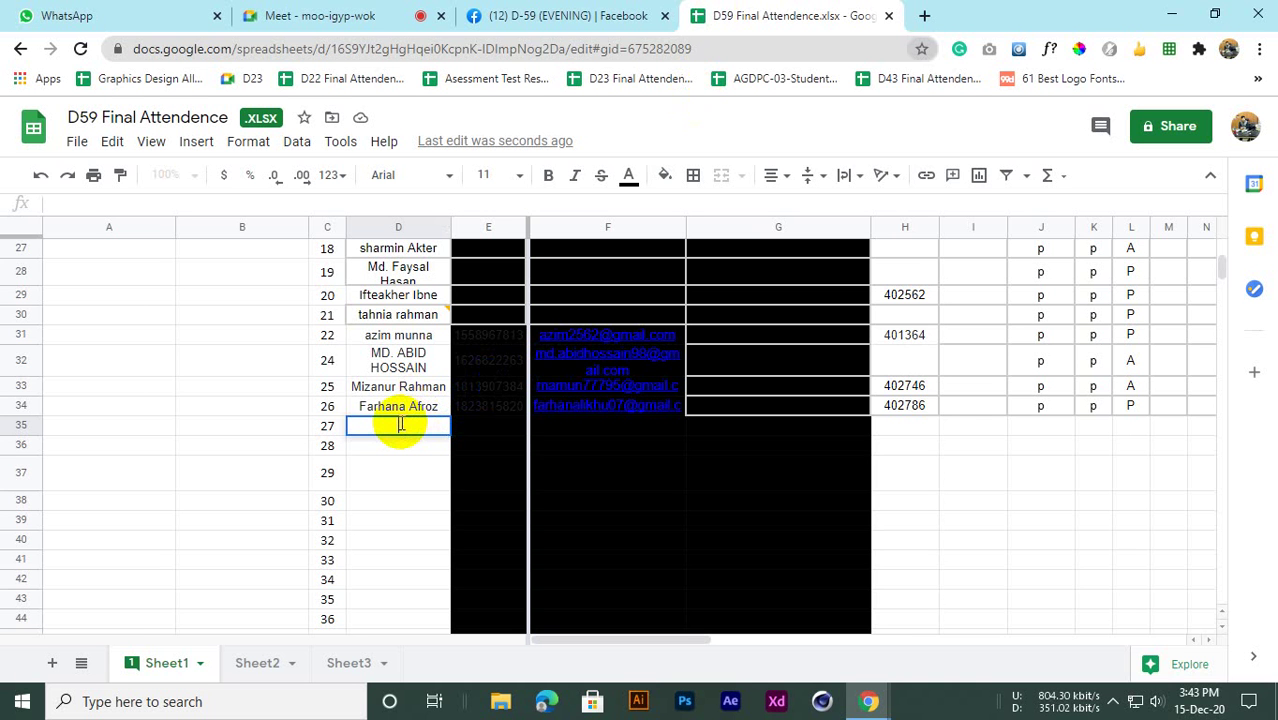
{"action": "left_click", "coordinate": [424, 465]}
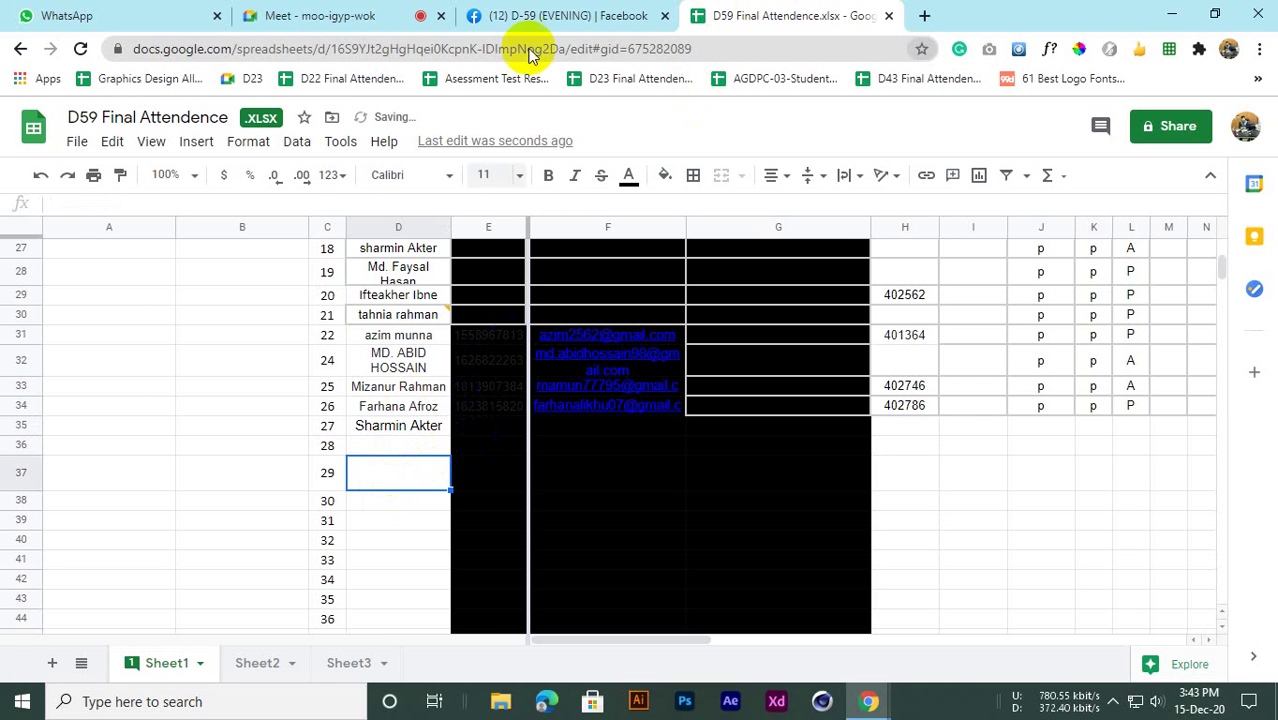
{"action": "left_click", "coordinate": [555, 15]}
{"action": "left_click", "coordinate": [318, 15]}
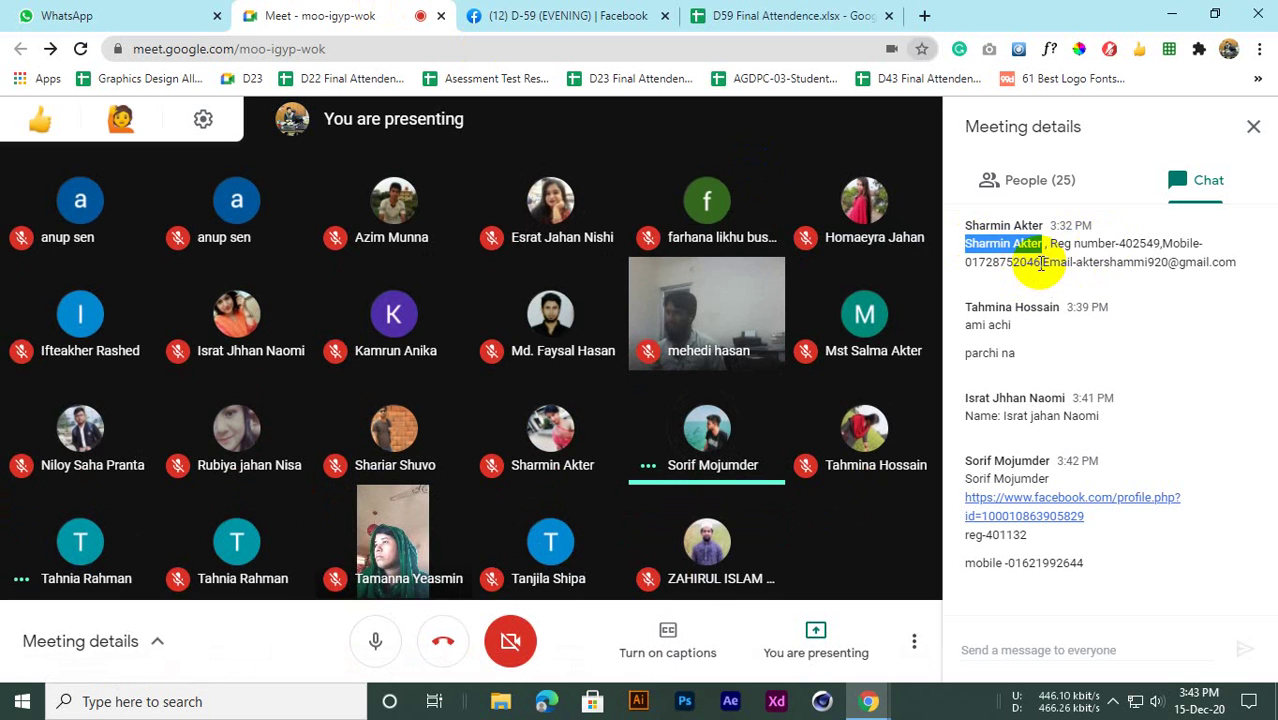
{"action": "left_click_drag", "start_coordinate": [1041, 263], "coordinate": [981, 263]}
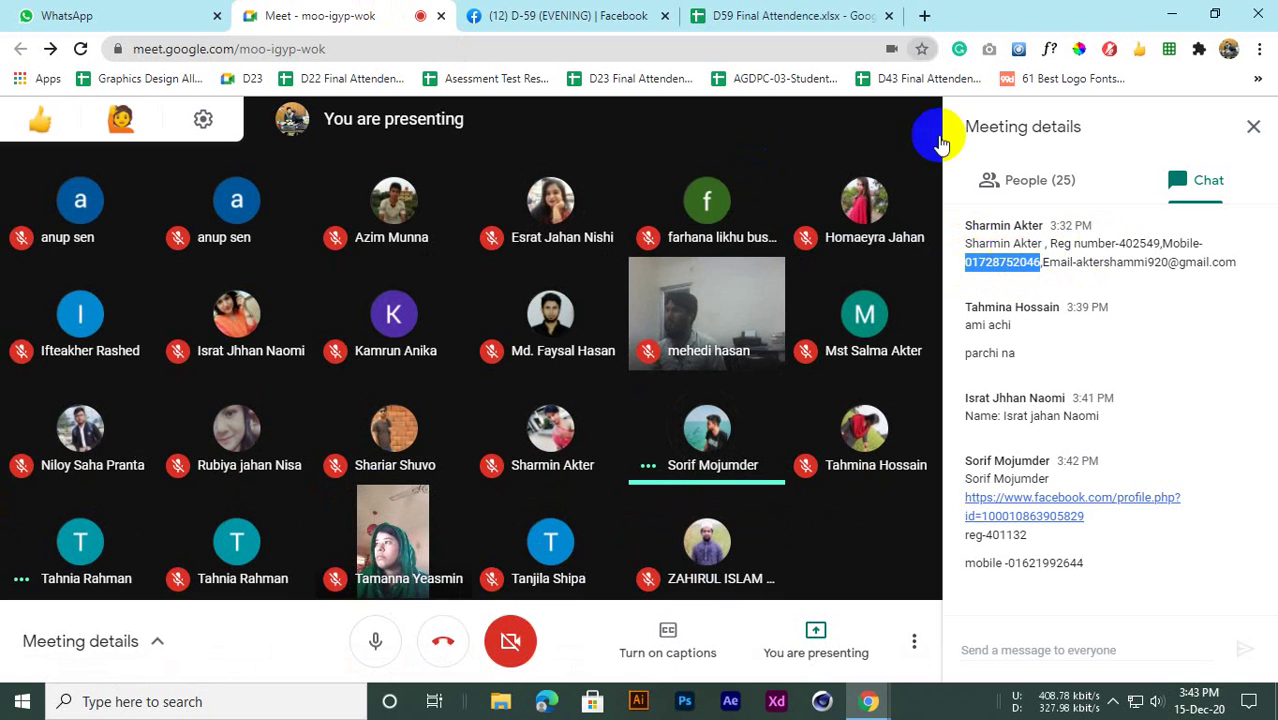
{"action": "left_click", "coordinate": [800, 15]}
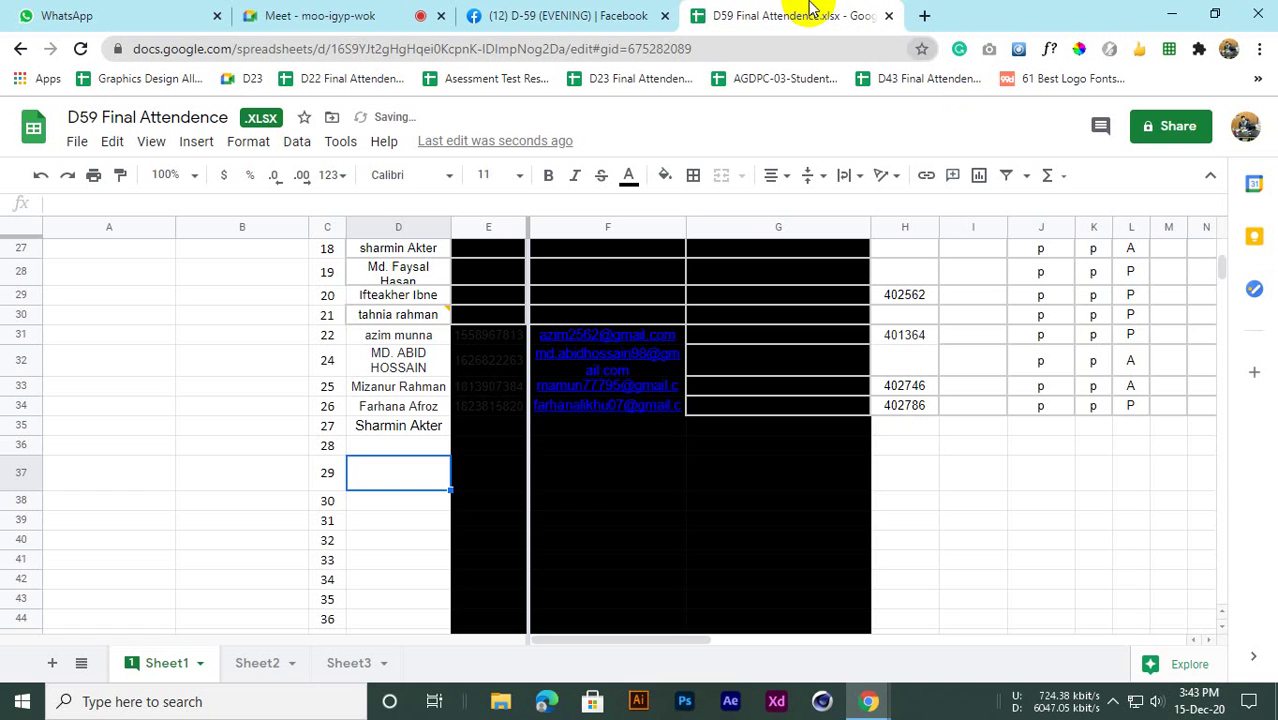
{"action": "left_click", "coordinate": [487, 428]}
{"action": "key", "text": "ctrl+v"}
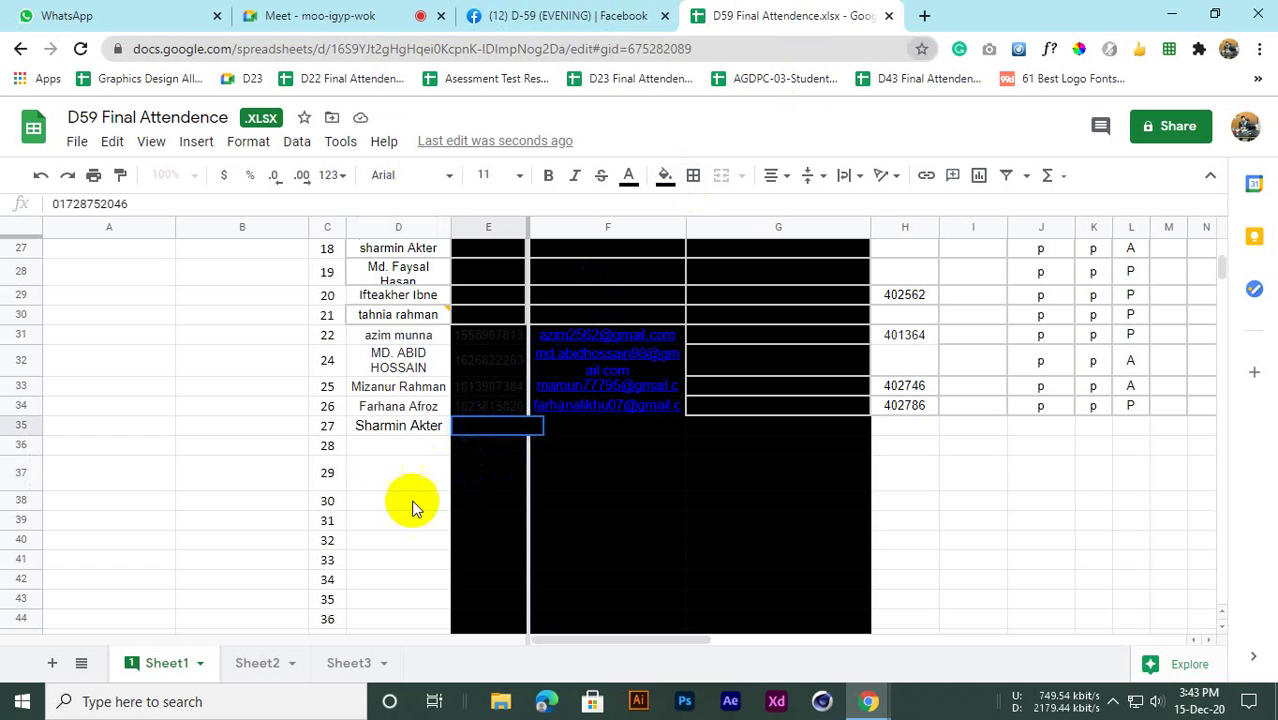
{"action": "left_click", "coordinate": [379, 488]}
{"action": "left_click", "coordinate": [553, 430]}
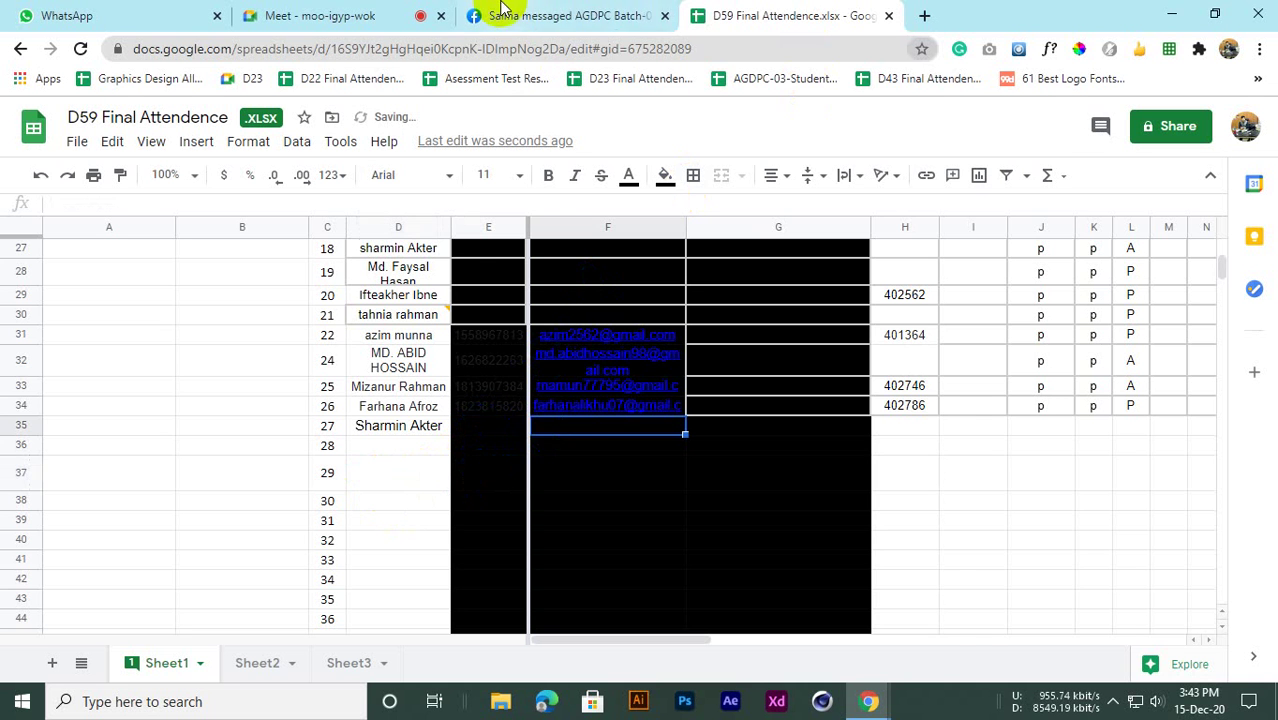
{"action": "left_click", "coordinate": [405, 15]}
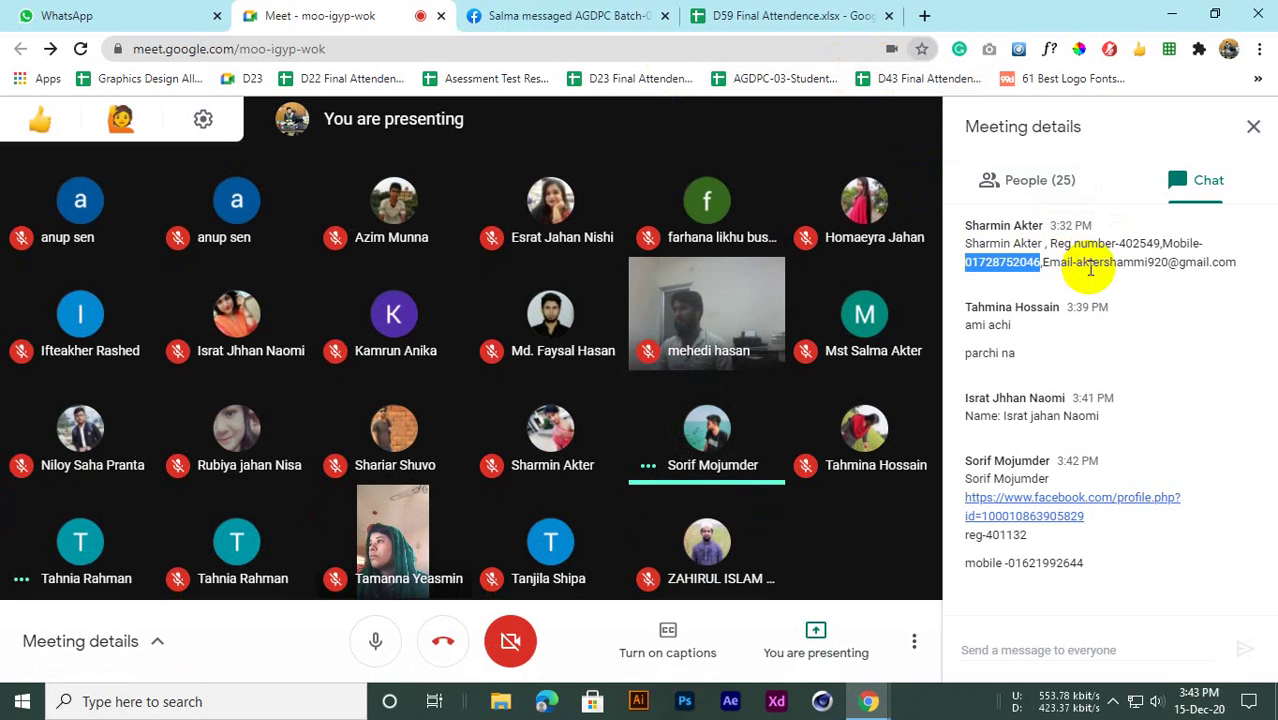
{"action": "left_click_drag", "start_coordinate": [1077, 263], "coordinate": [1236, 264]}
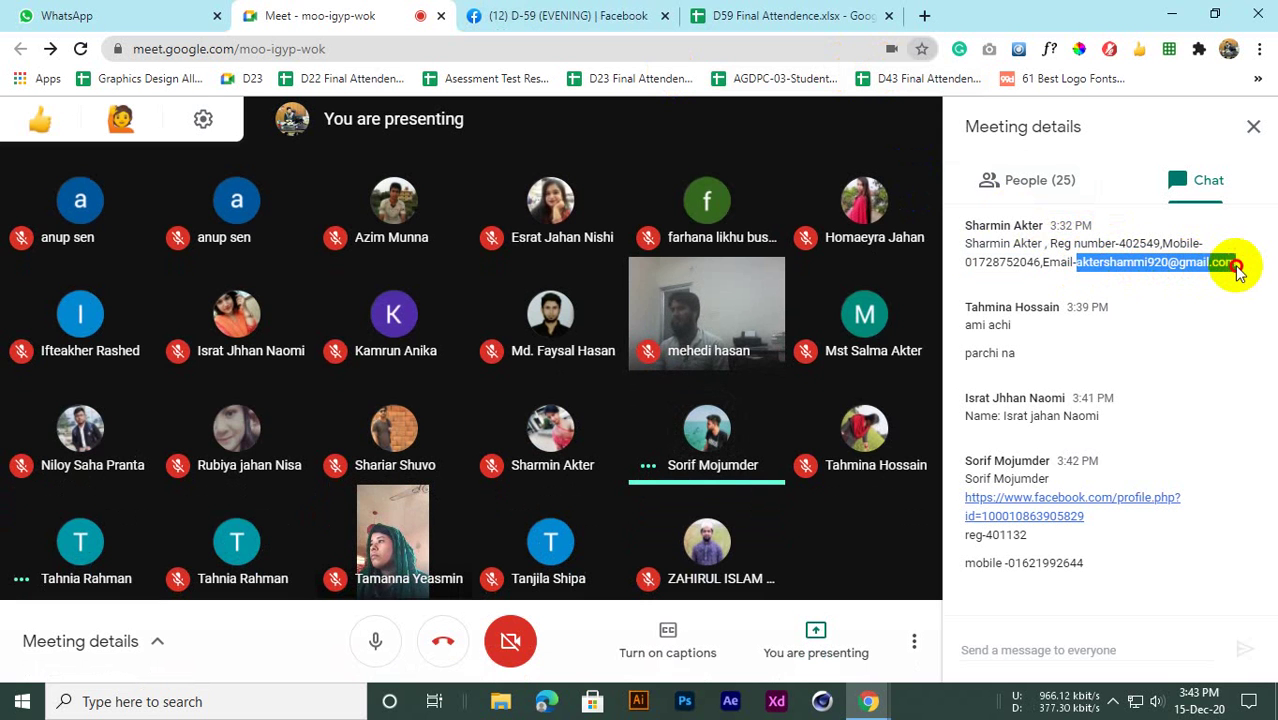
{"action": "left_click", "coordinate": [735, 14]}
{"action": "left_click", "coordinate": [505, 450]}
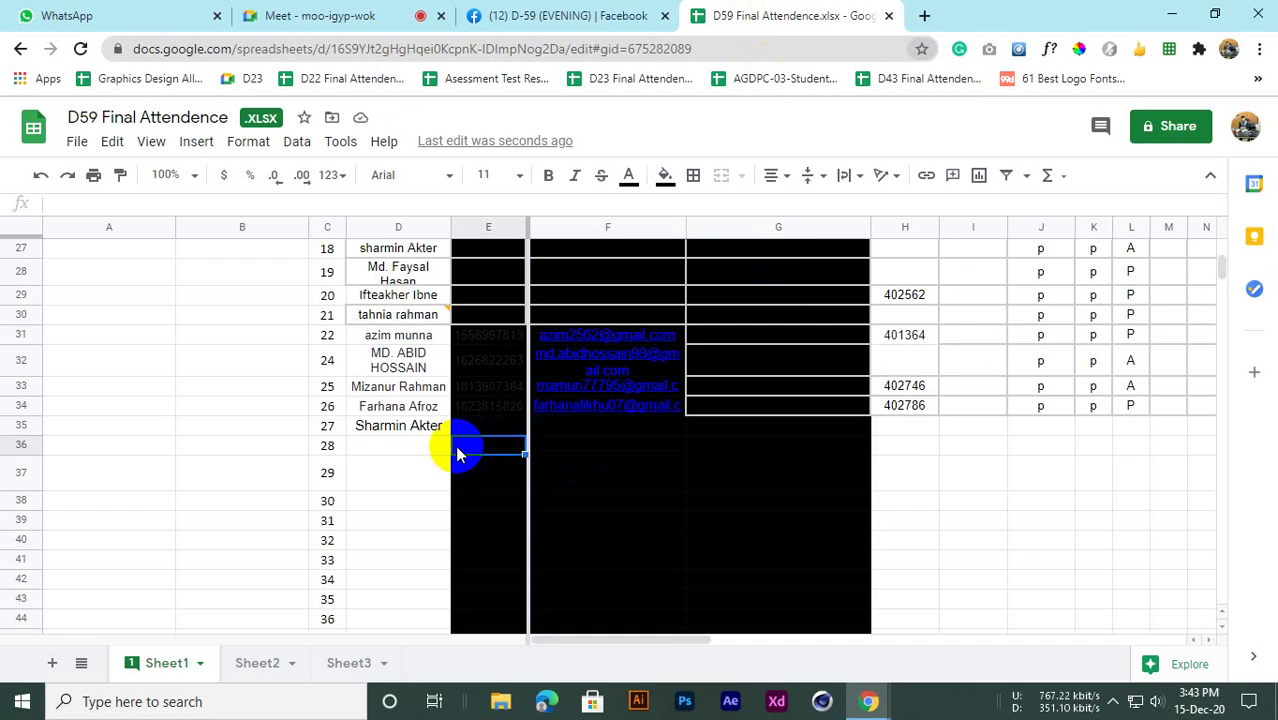
Start filling row 35's email cell, then check the student's details in the Meet chat
{"action": "left_click", "coordinate": [559, 425]}
{"action": "double_click", "coordinate": [558, 428]}
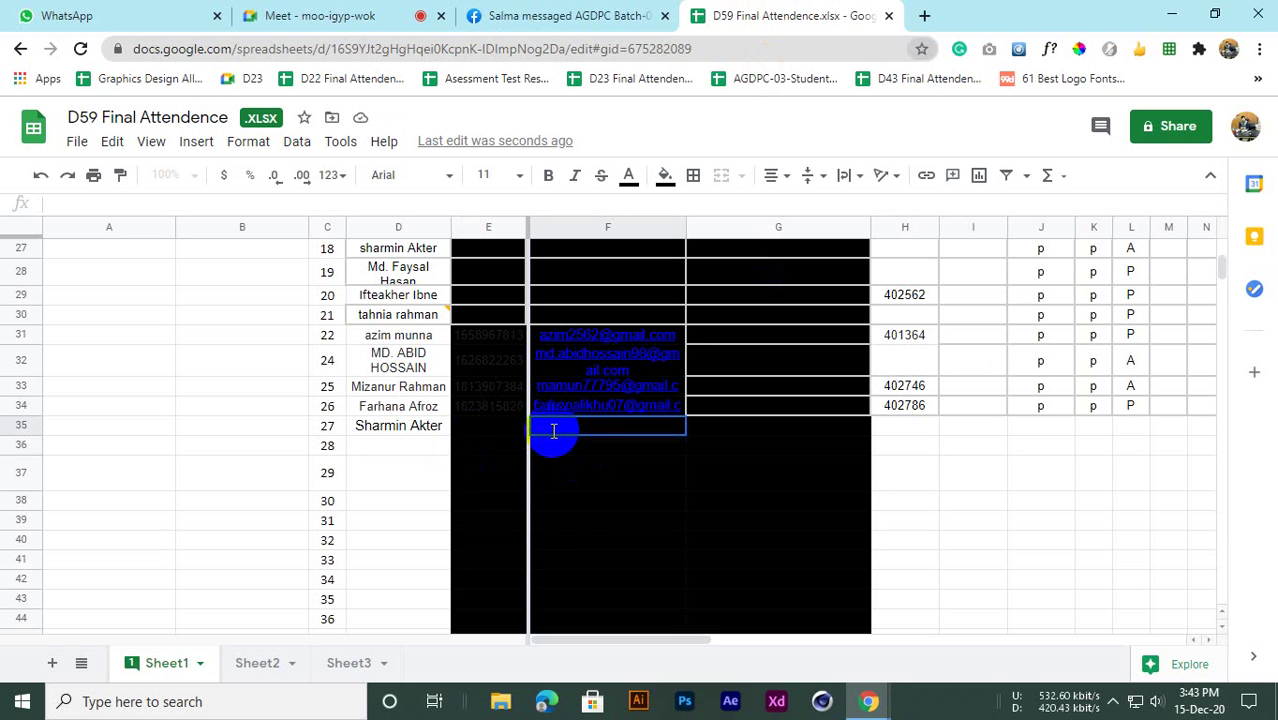
{"action": "left_click", "coordinate": [592, 470]}
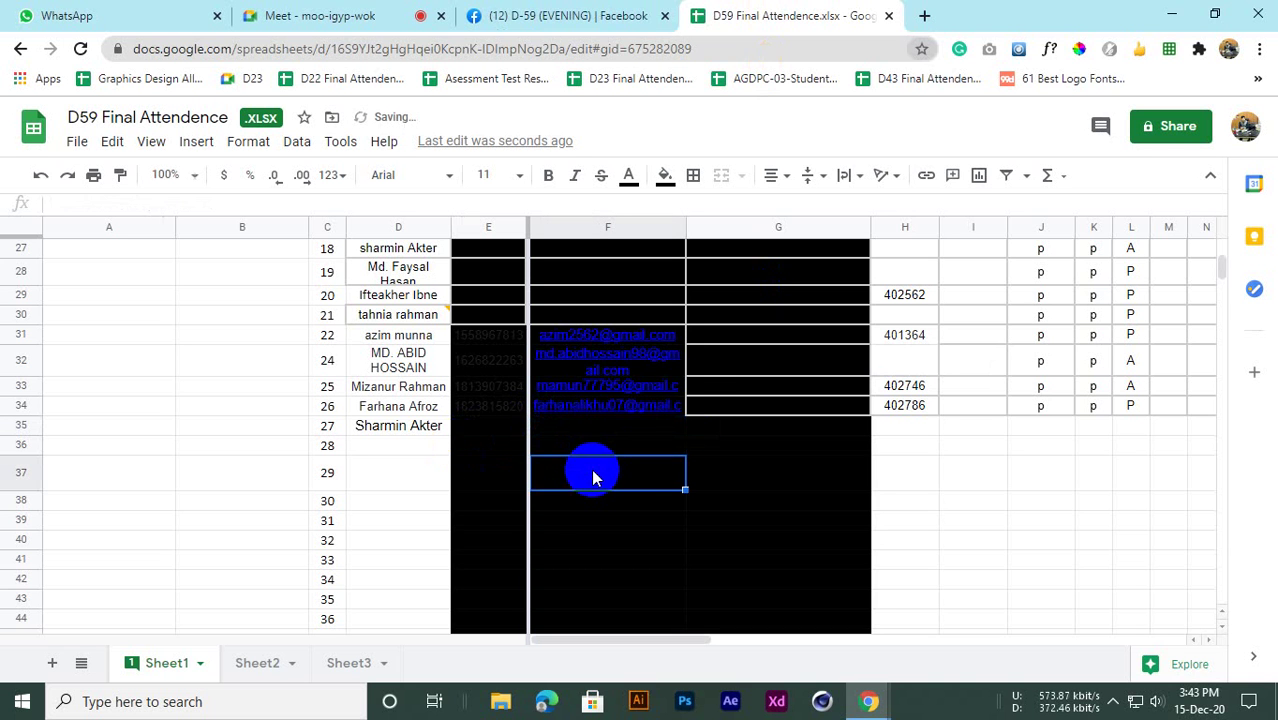
{"action": "left_click", "coordinate": [727, 430]}
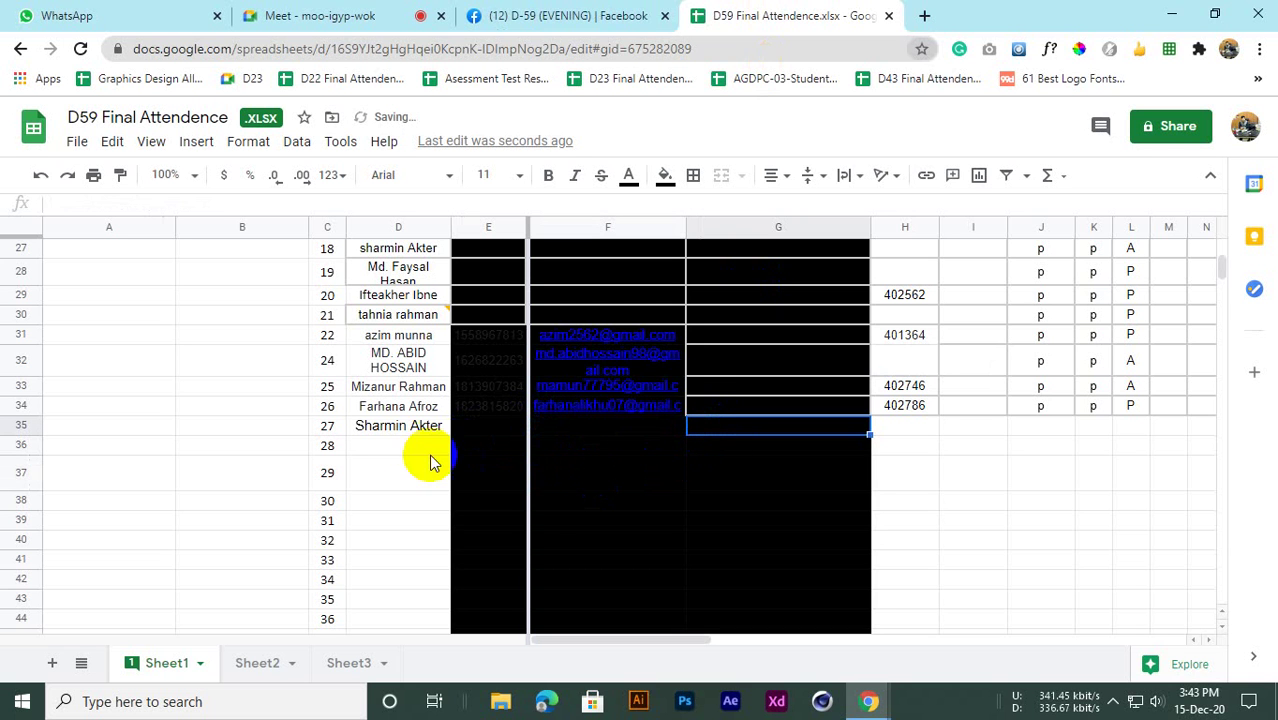
{"action": "left_click", "coordinate": [318, 15]}
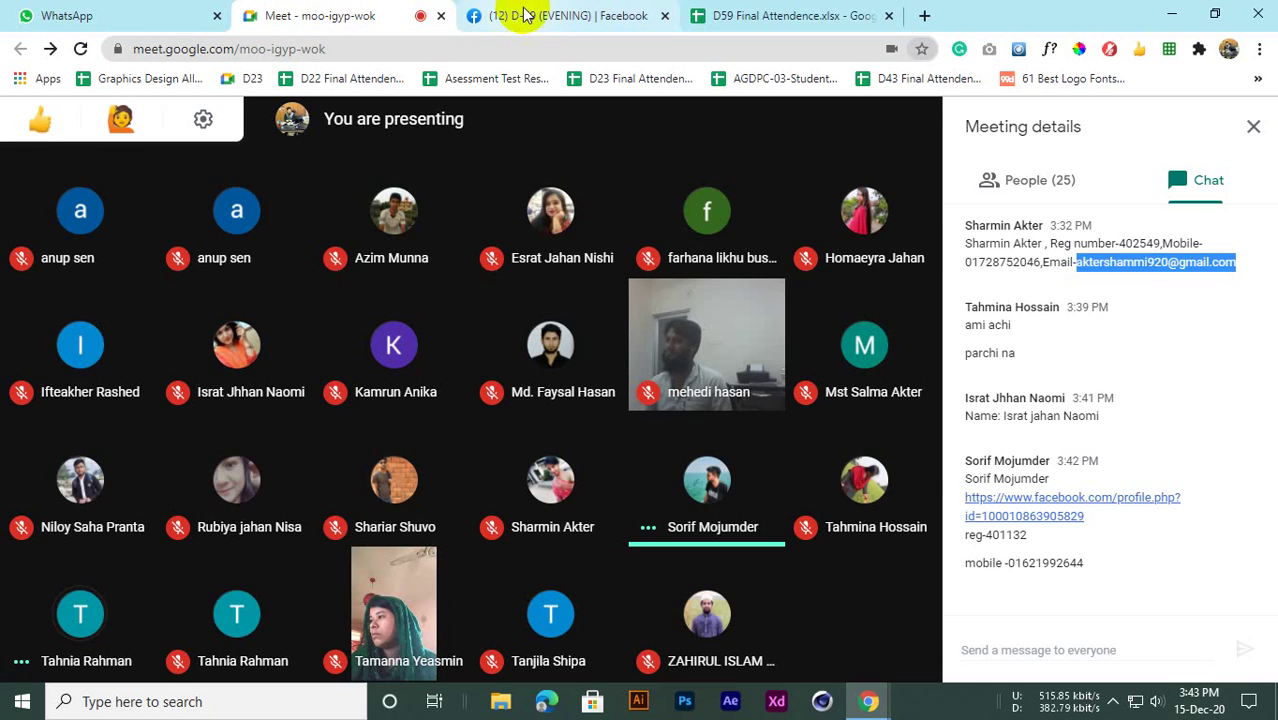
{"action": "left_click", "coordinate": [540, 15]}
{"action": "left_click", "coordinate": [371, 14]}
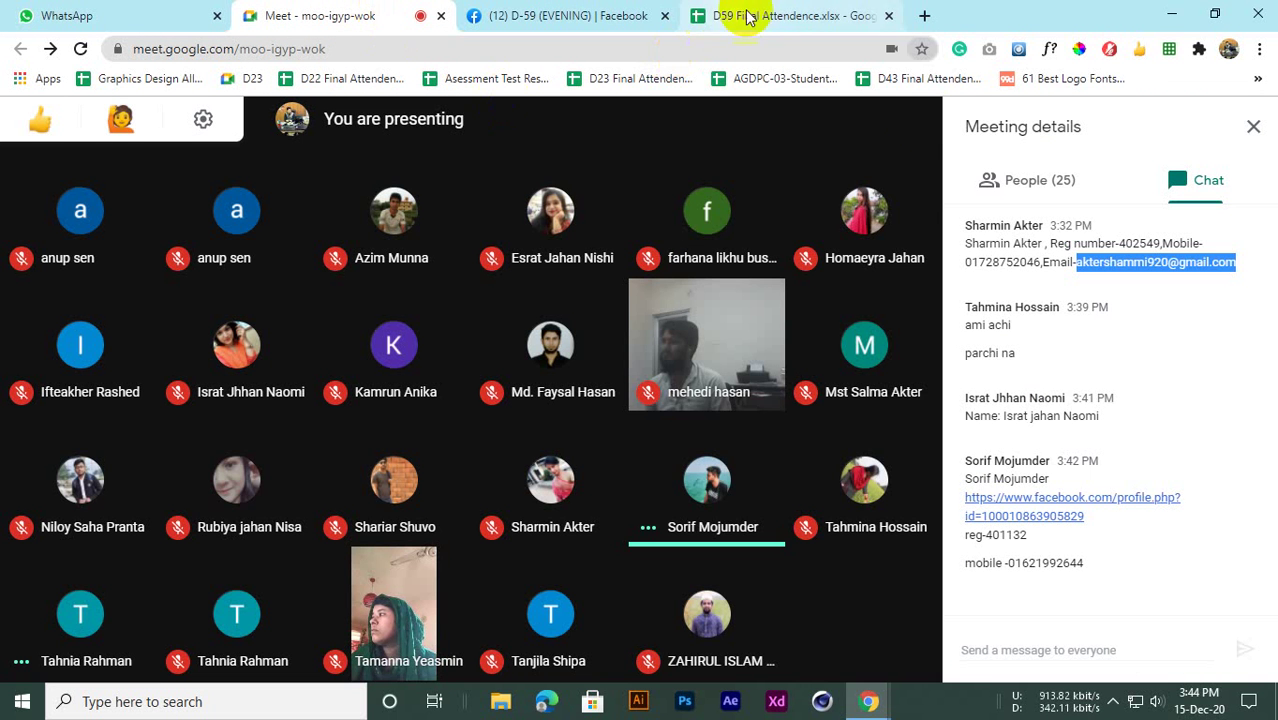
{"action": "left_click", "coordinate": [1090, 280]}
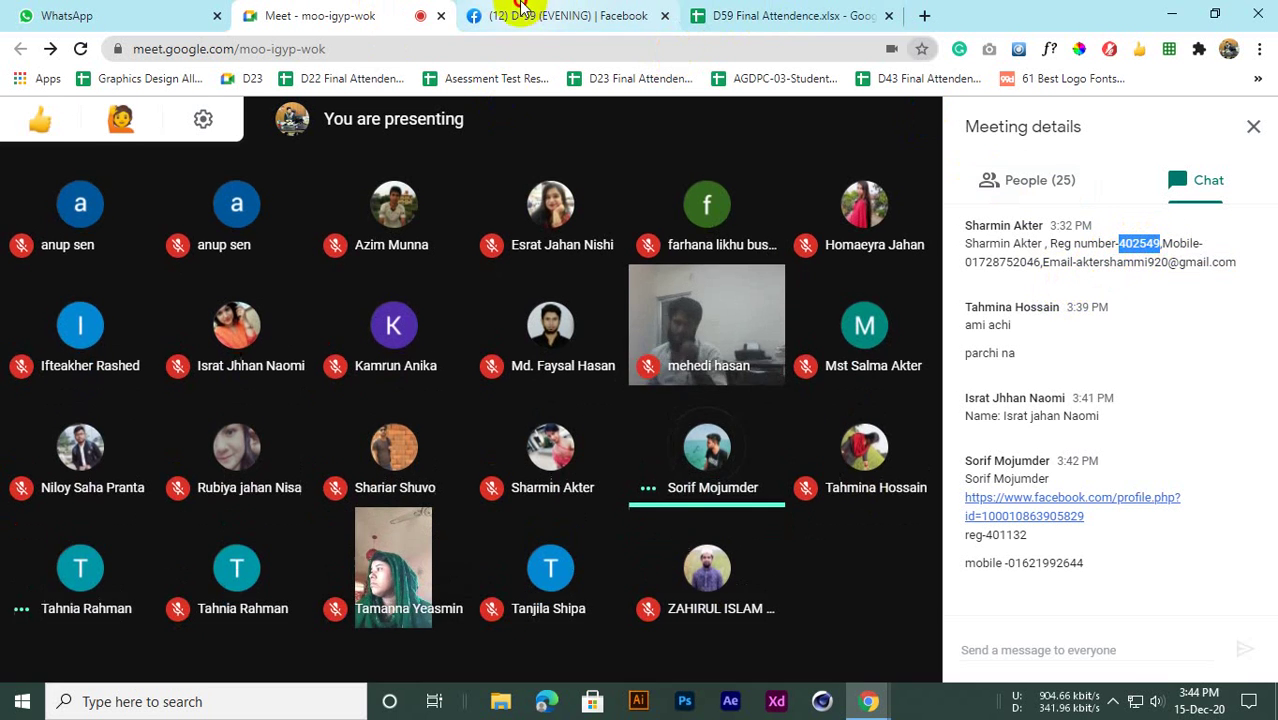
Enter the new student's registration number in H35 and return to the Meet chat
{"action": "left_click", "coordinate": [560, 15]}
{"action": "left_click", "coordinate": [745, 15]}
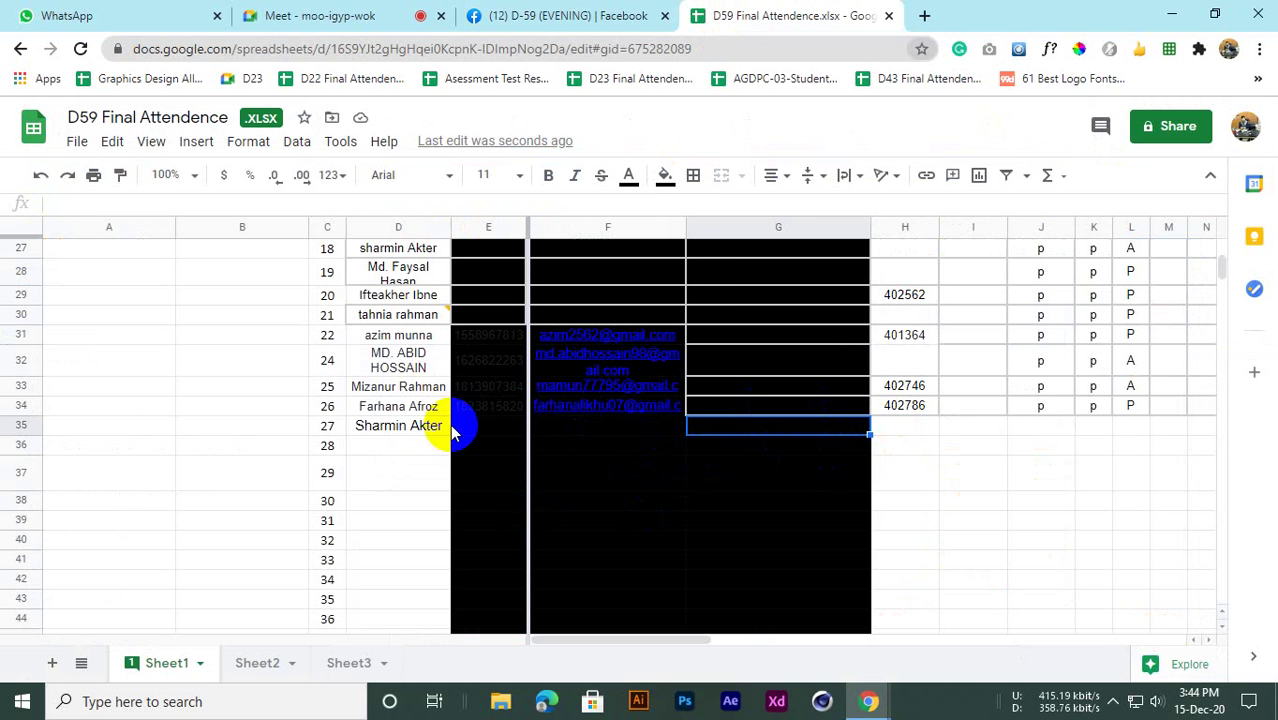
{"action": "left_click", "coordinate": [899, 428]}
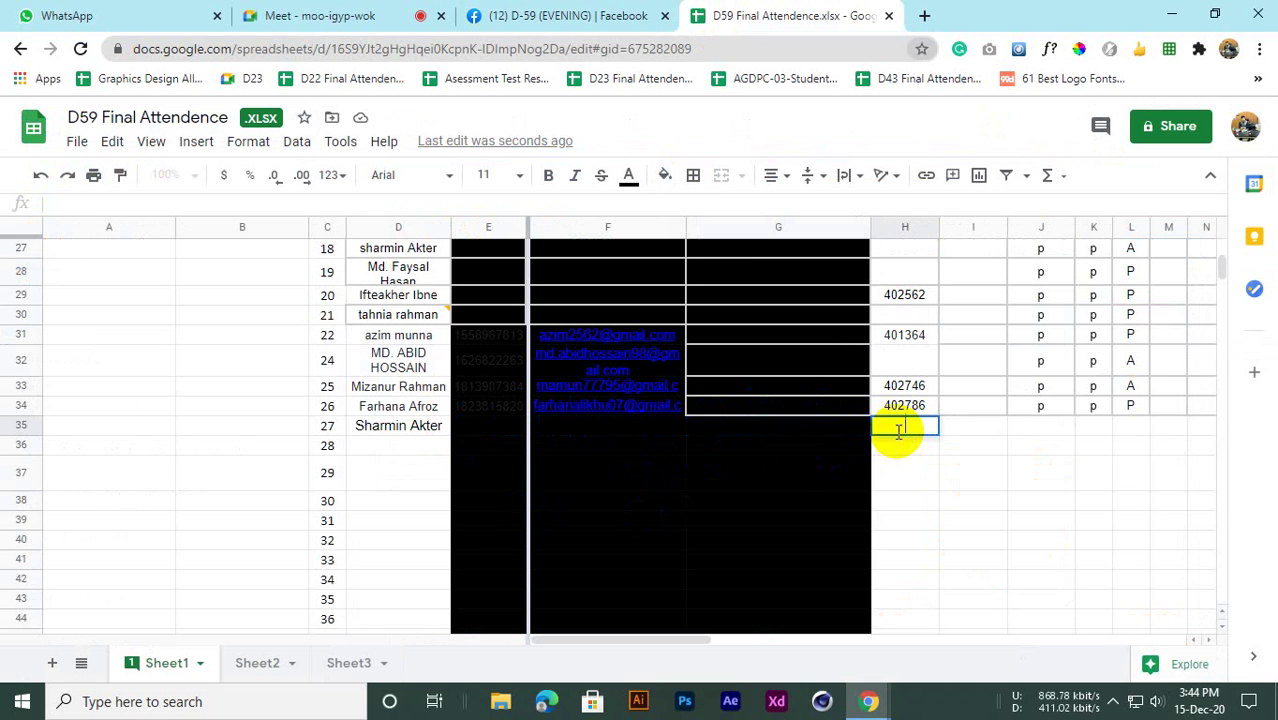
{"action": "left_click", "coordinate": [884, 480]}
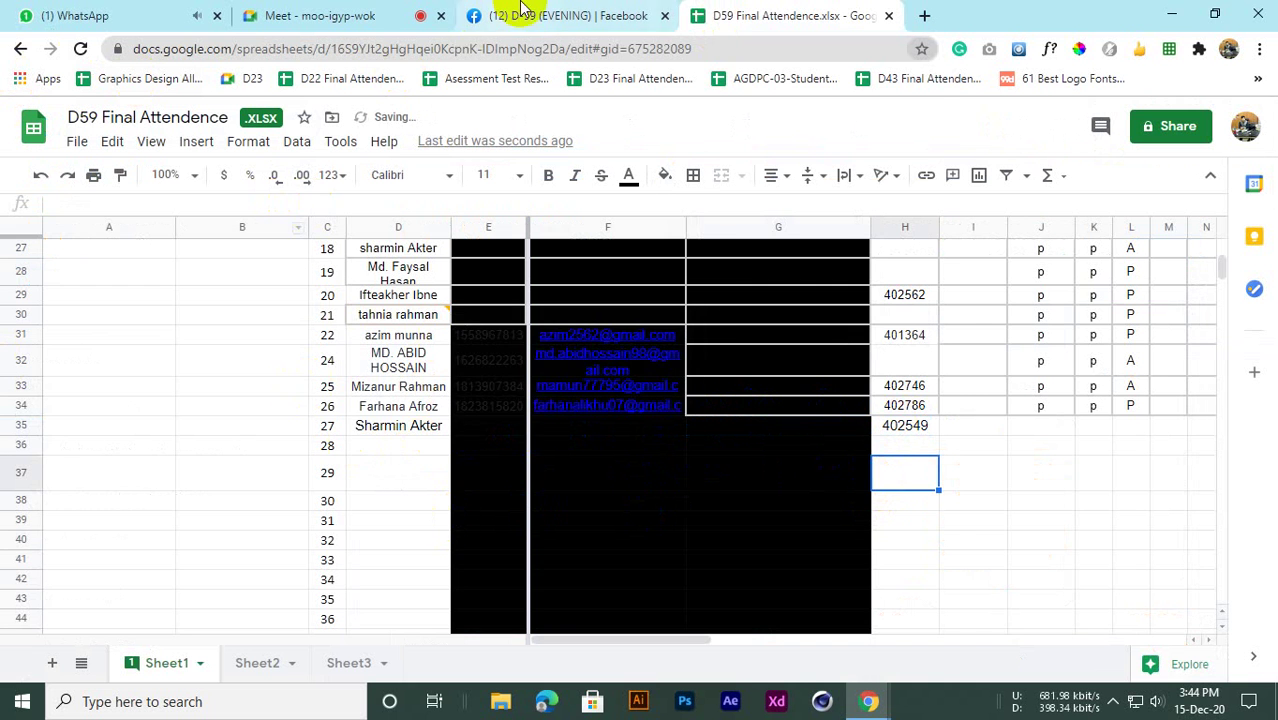
{"action": "left_click", "coordinate": [340, 12]}
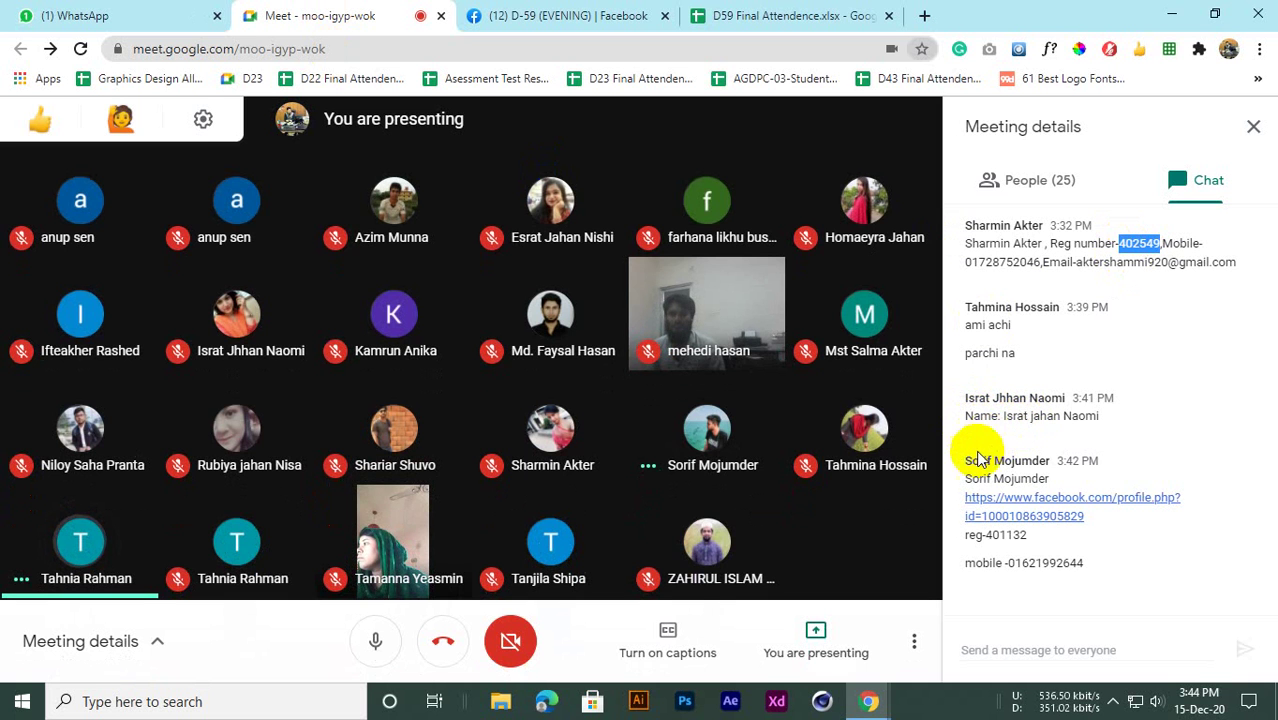
Copy the next student's name from the Meet chat and paste it into D36
{"action": "left_click_drag", "start_coordinate": [965, 480], "coordinate": [1060, 474]}
{"action": "key", "text": "ctrl+c"}
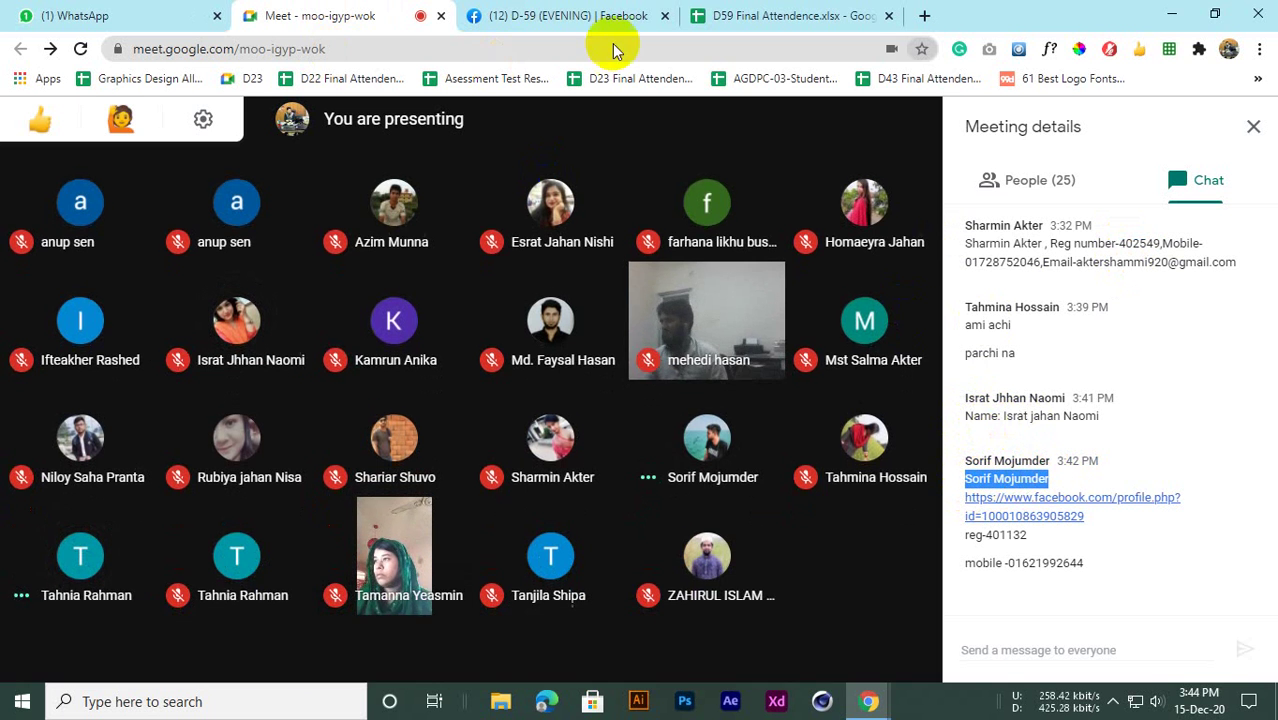
{"action": "left_click", "coordinate": [719, 18]}
{"action": "left_click", "coordinate": [375, 446]}
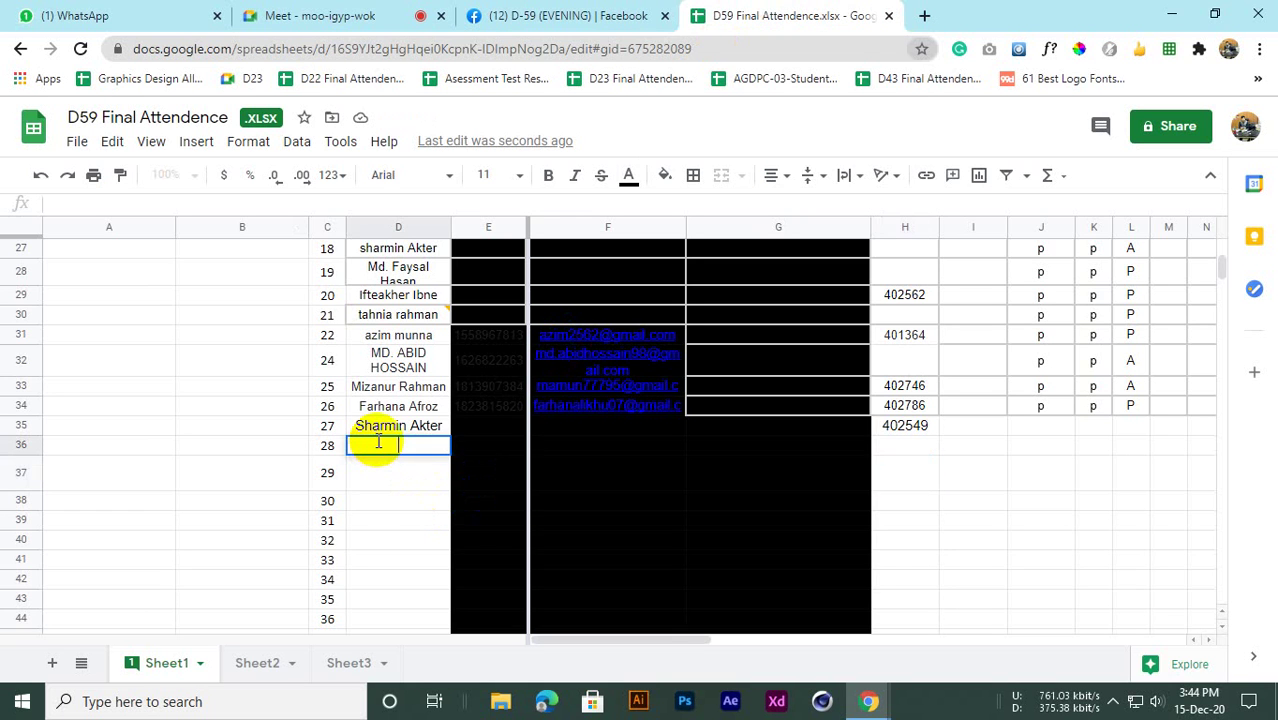
{"action": "key", "text": "ctrl+v"}
{"action": "left_click", "coordinate": [385, 508]}
{"action": "left_click", "coordinate": [314, 15]}
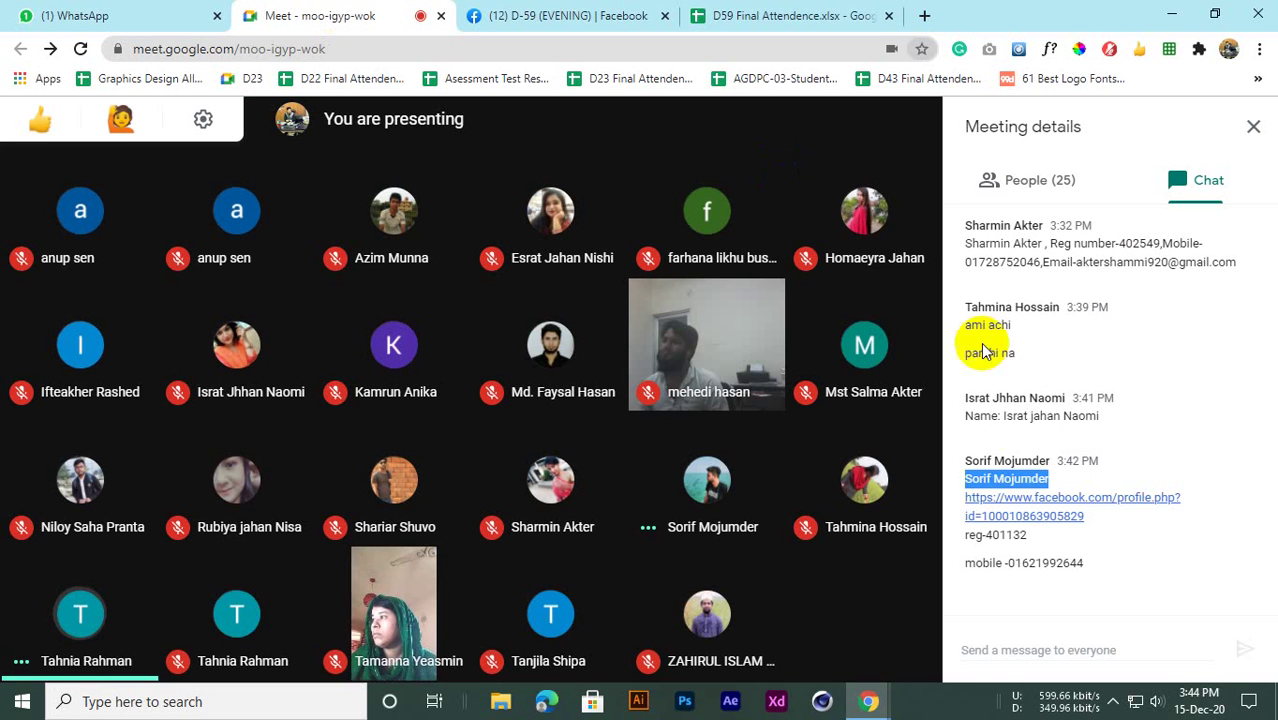
{"action": "left_click", "coordinate": [1048, 562]}
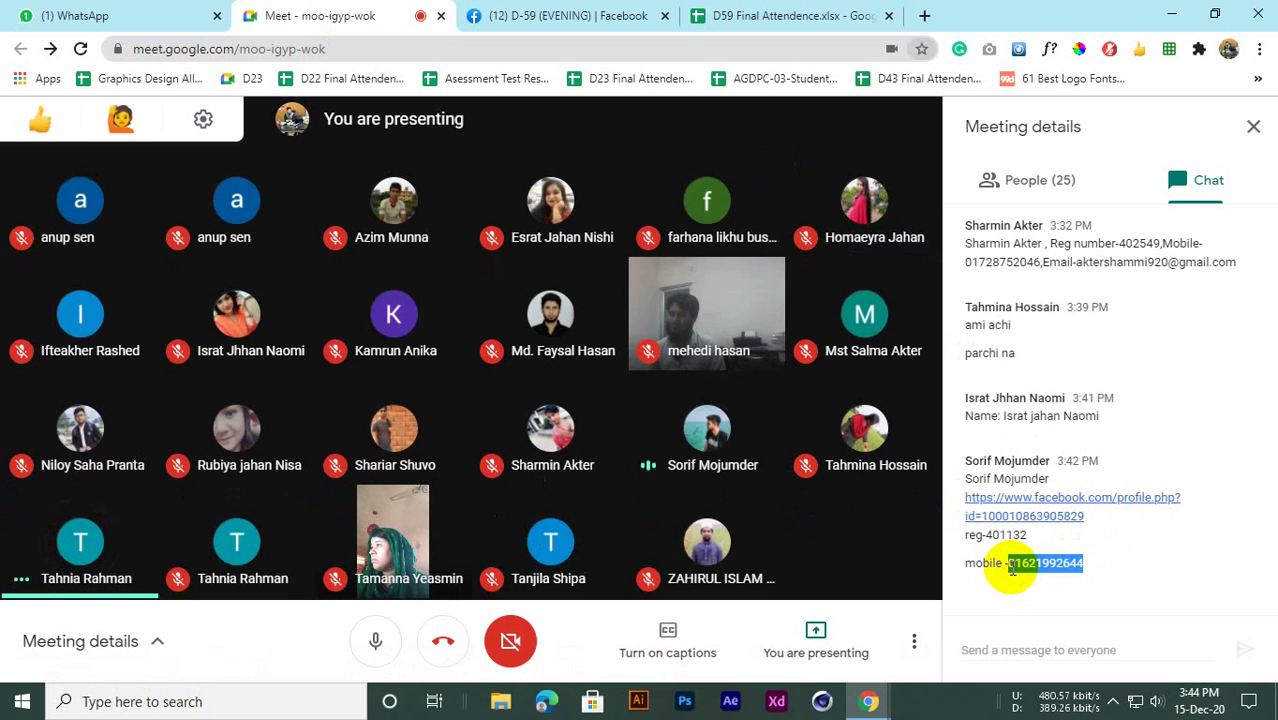
Compare row 36's phone and email cells against the student's details in the chat
{"action": "left_click", "coordinate": [510, 14]}
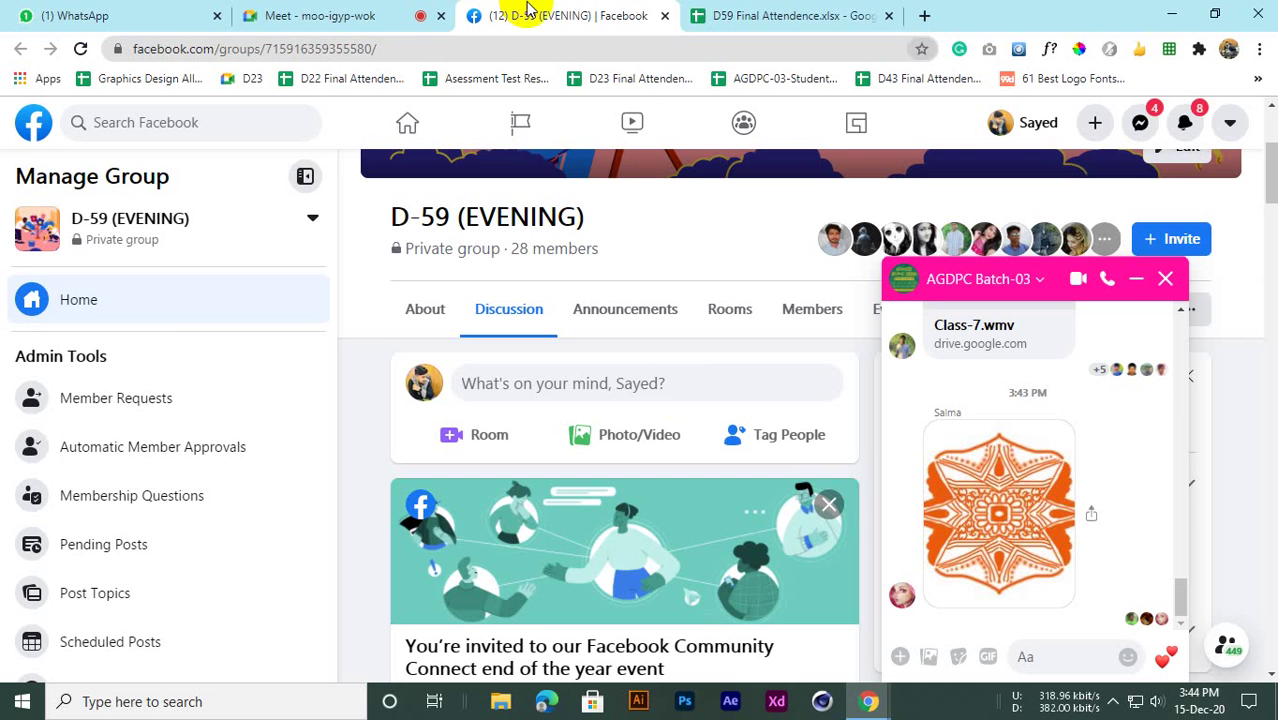
{"action": "left_click", "coordinate": [700, 14]}
{"action": "left_click", "coordinate": [484, 447]}
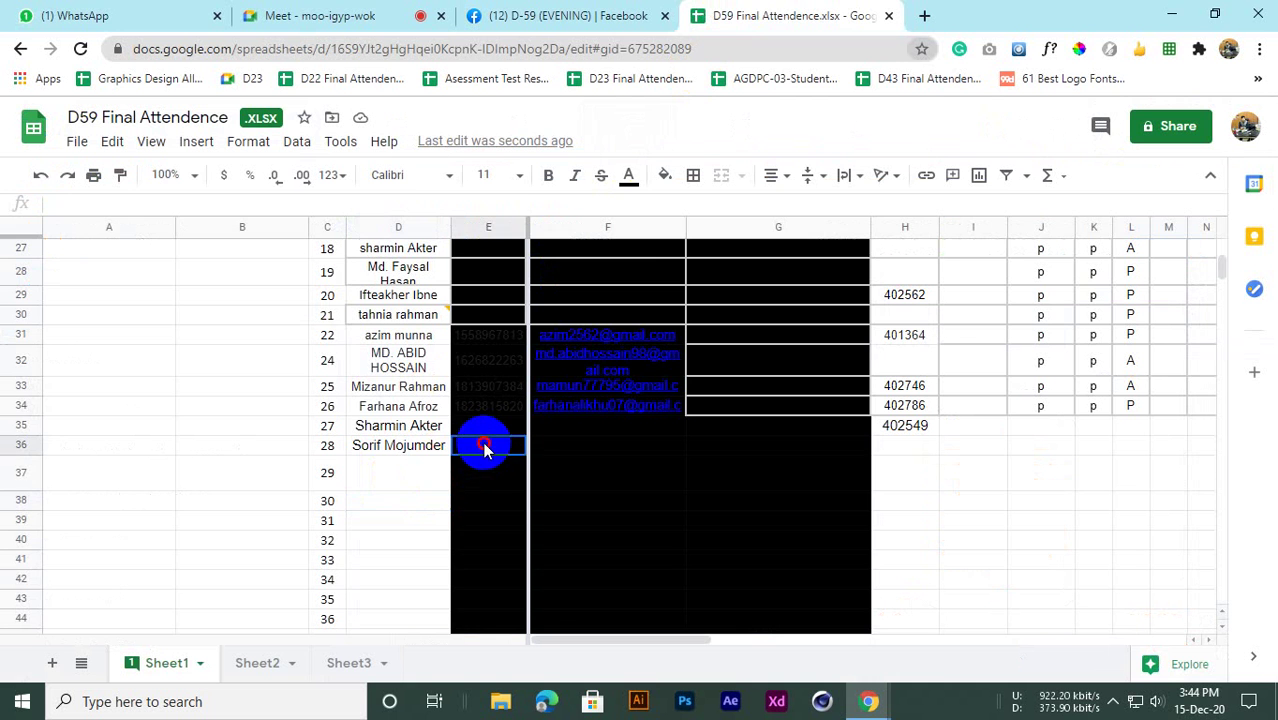
{"action": "left_click", "coordinate": [255, 15]}
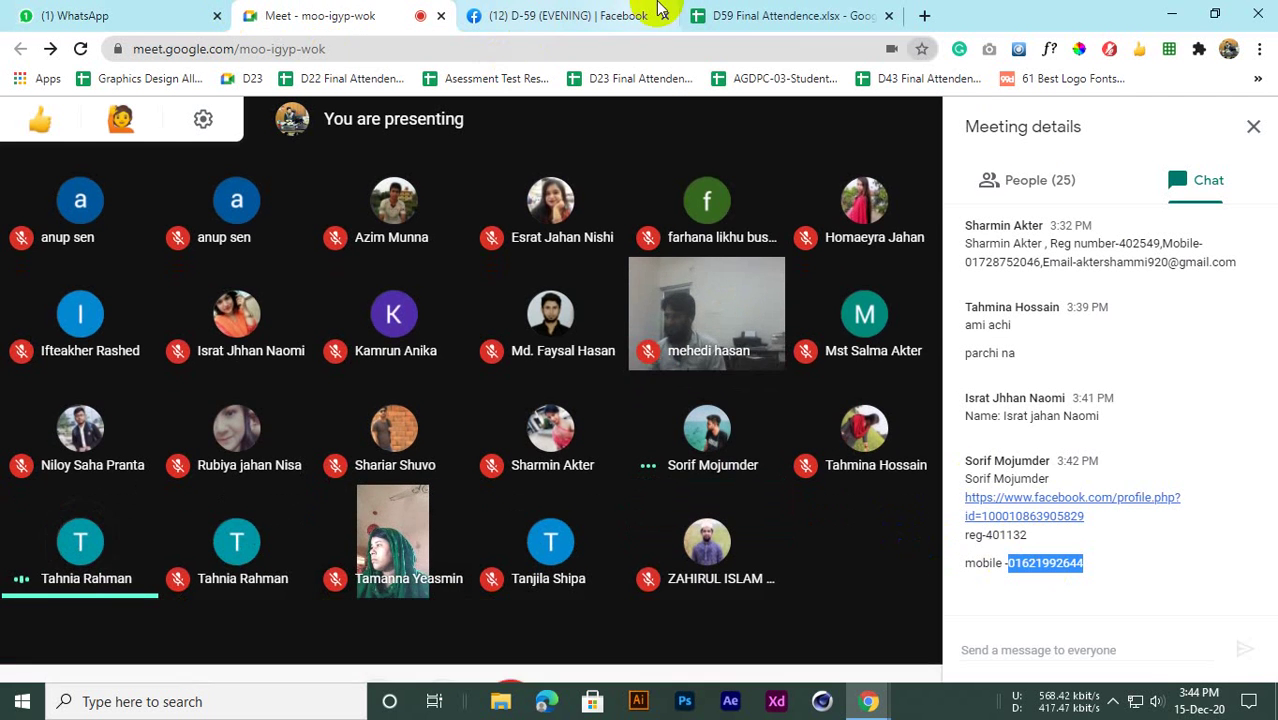
{"action": "left_click", "coordinate": [705, 15]}
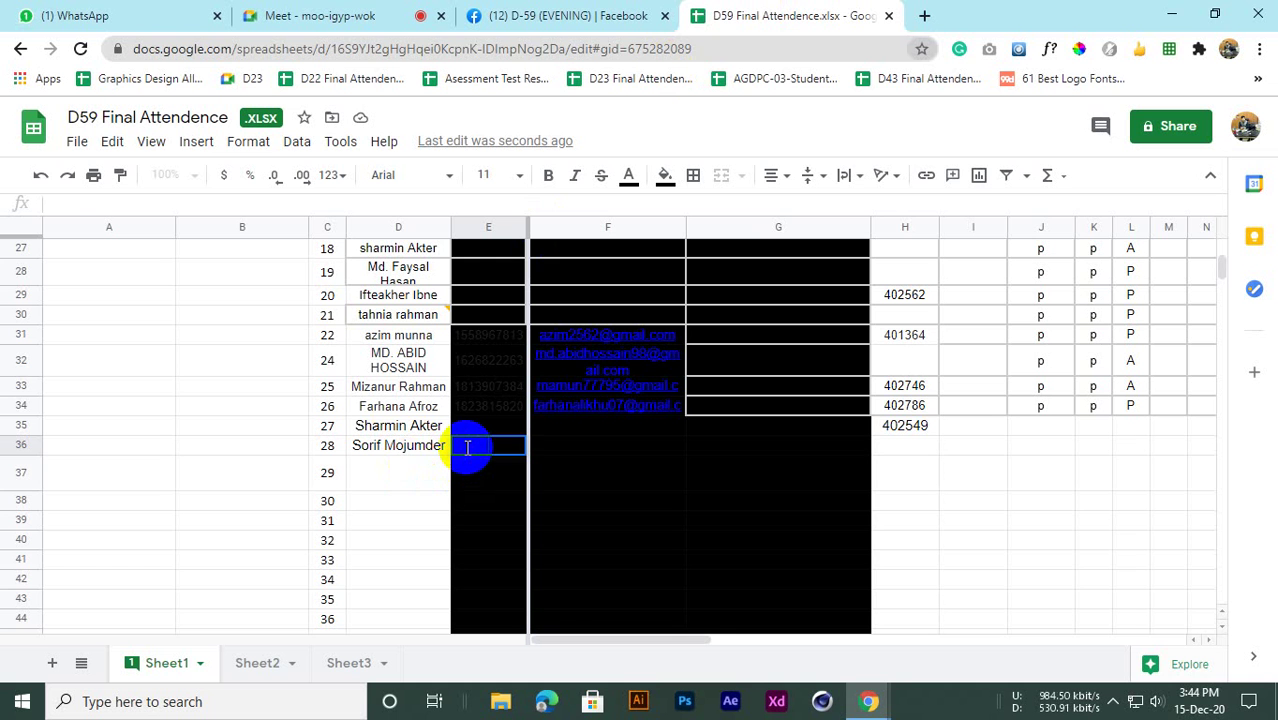
{"action": "left_click", "coordinate": [572, 448]}
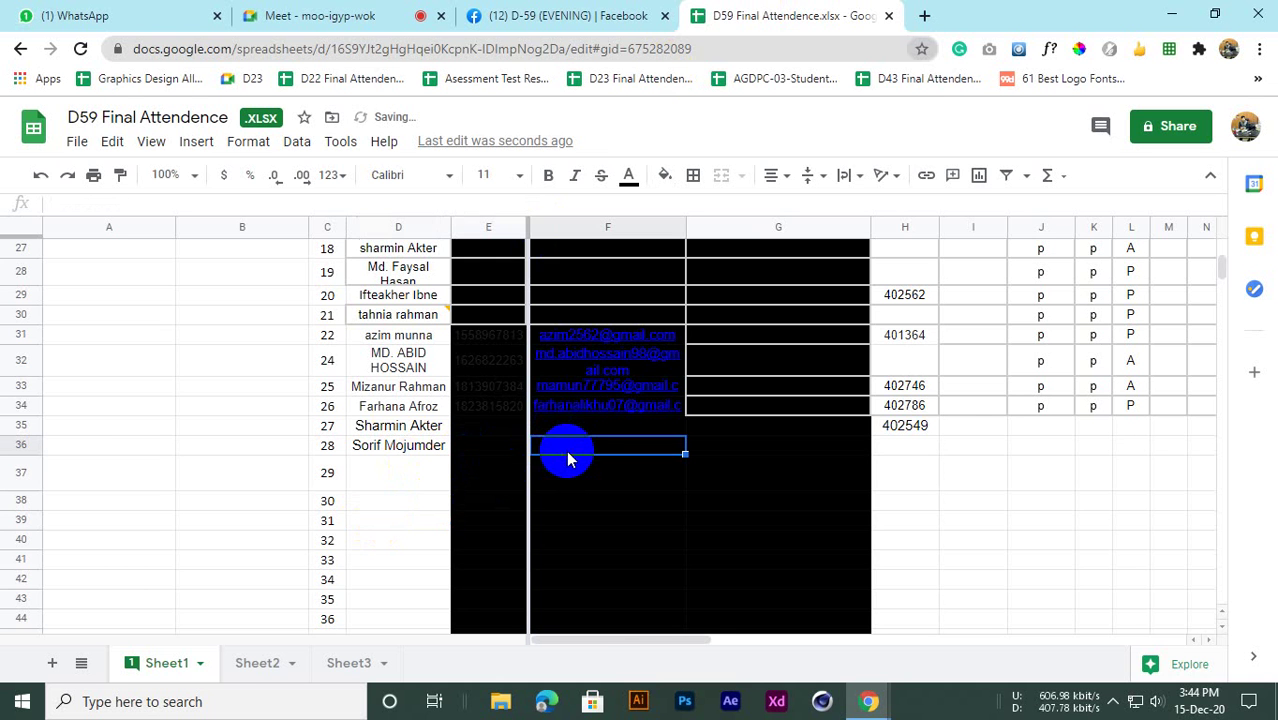
{"action": "left_click", "coordinate": [310, 15]}
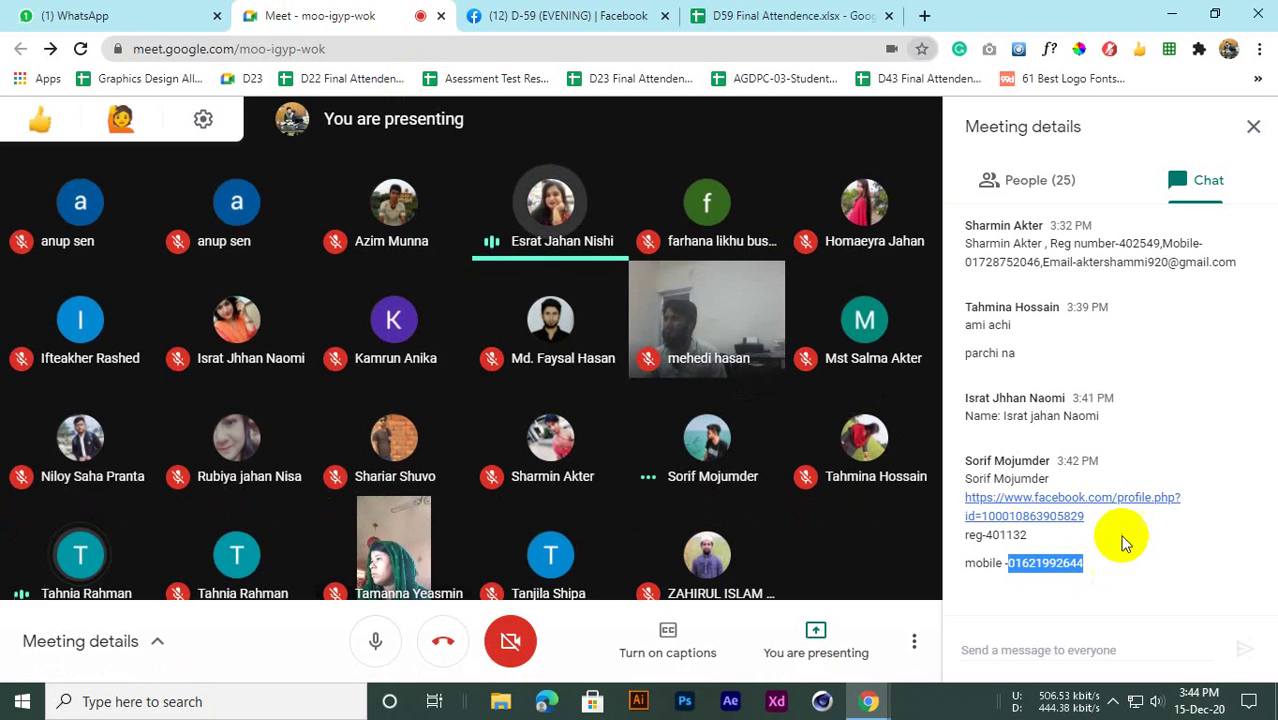
{"action": "left_click", "coordinate": [1118, 510]}
Copy the student's Facebook profile link from the chat and paste it into F36
{"action": "left_click_drag", "start_coordinate": [1098, 527], "coordinate": [975, 511]}
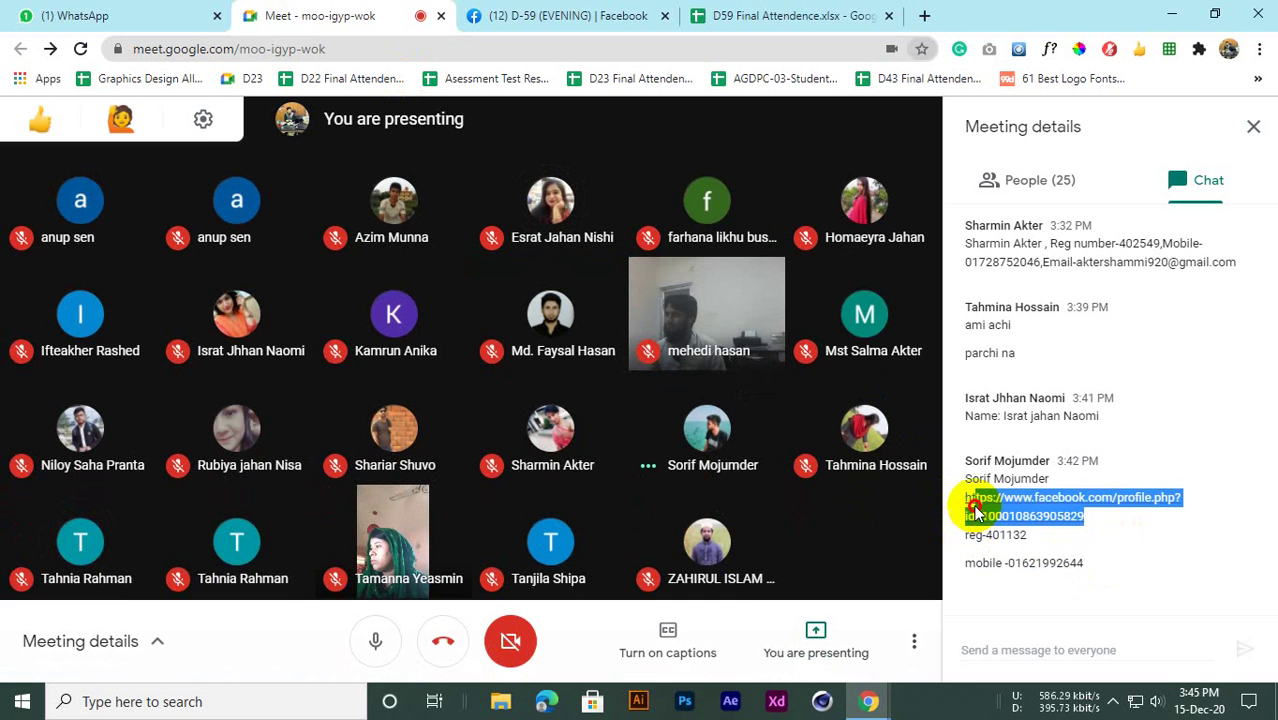
{"action": "left_click_drag", "start_coordinate": [1111, 532], "coordinate": [963, 503]}
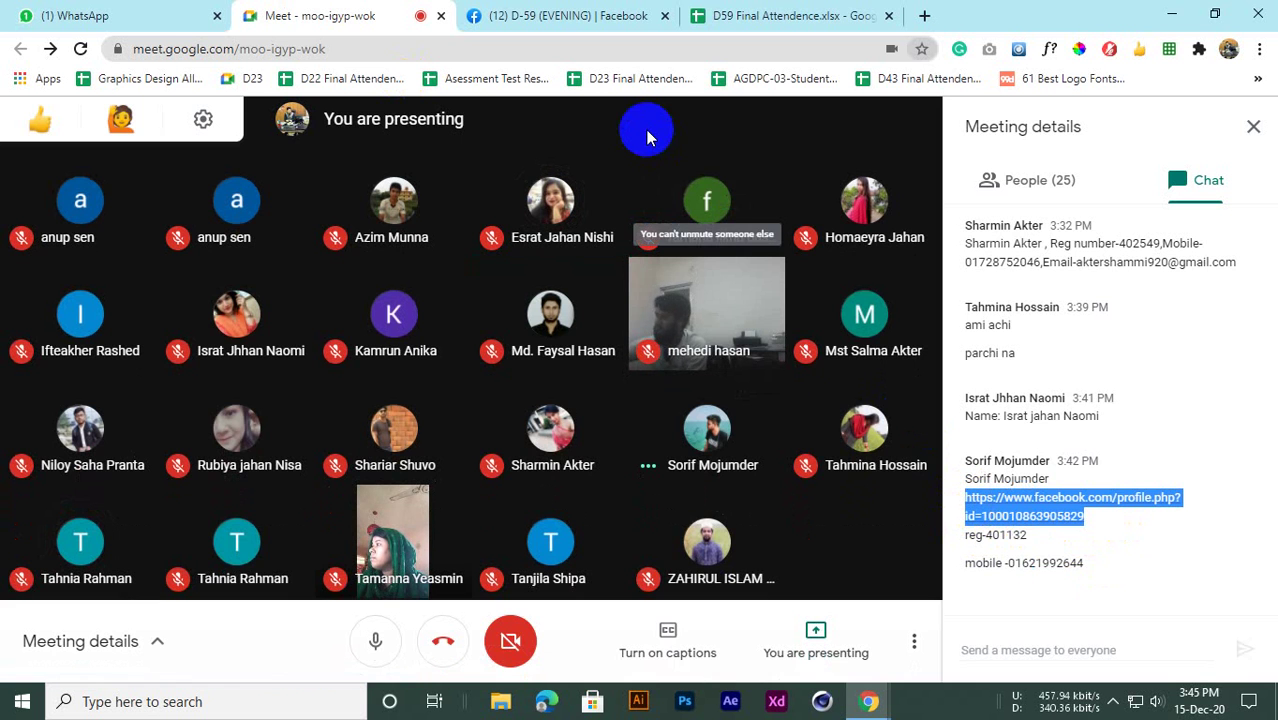
{"action": "left_click", "coordinate": [521, 12]}
{"action": "left_click", "coordinate": [745, 15]}
{"action": "left_click", "coordinate": [550, 440]}
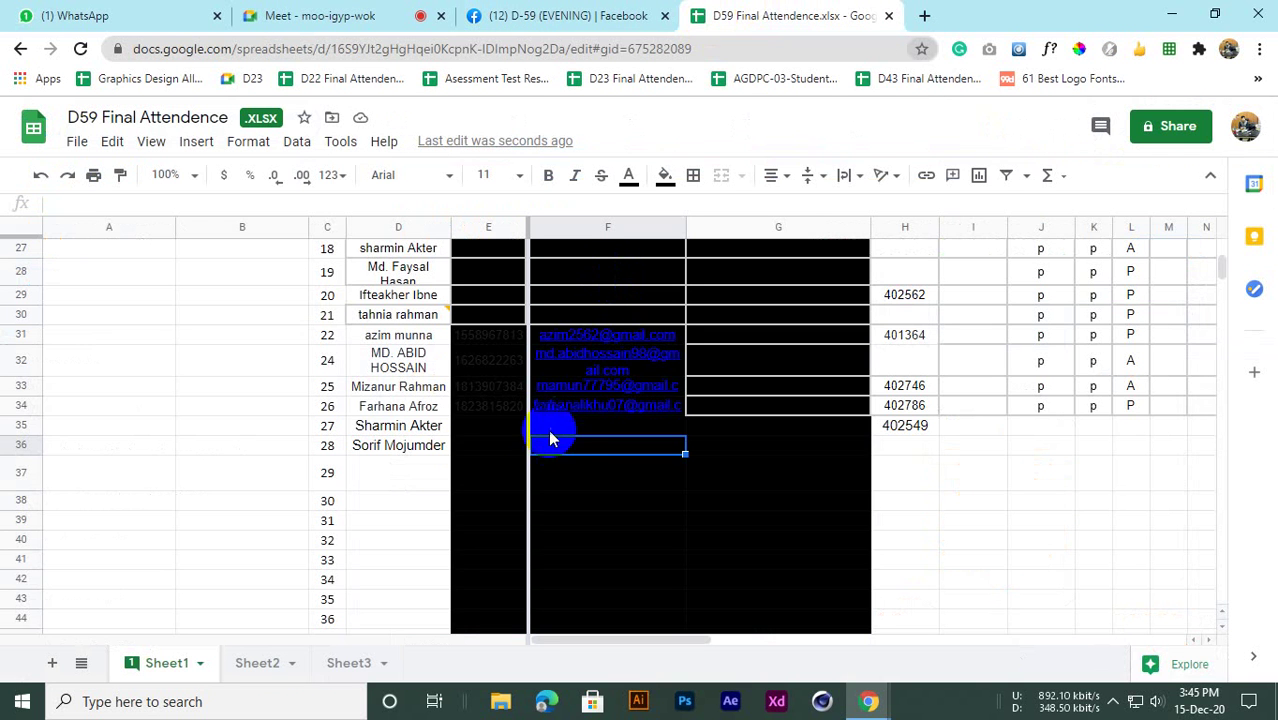
{"action": "key", "text": "ctrl+v"}
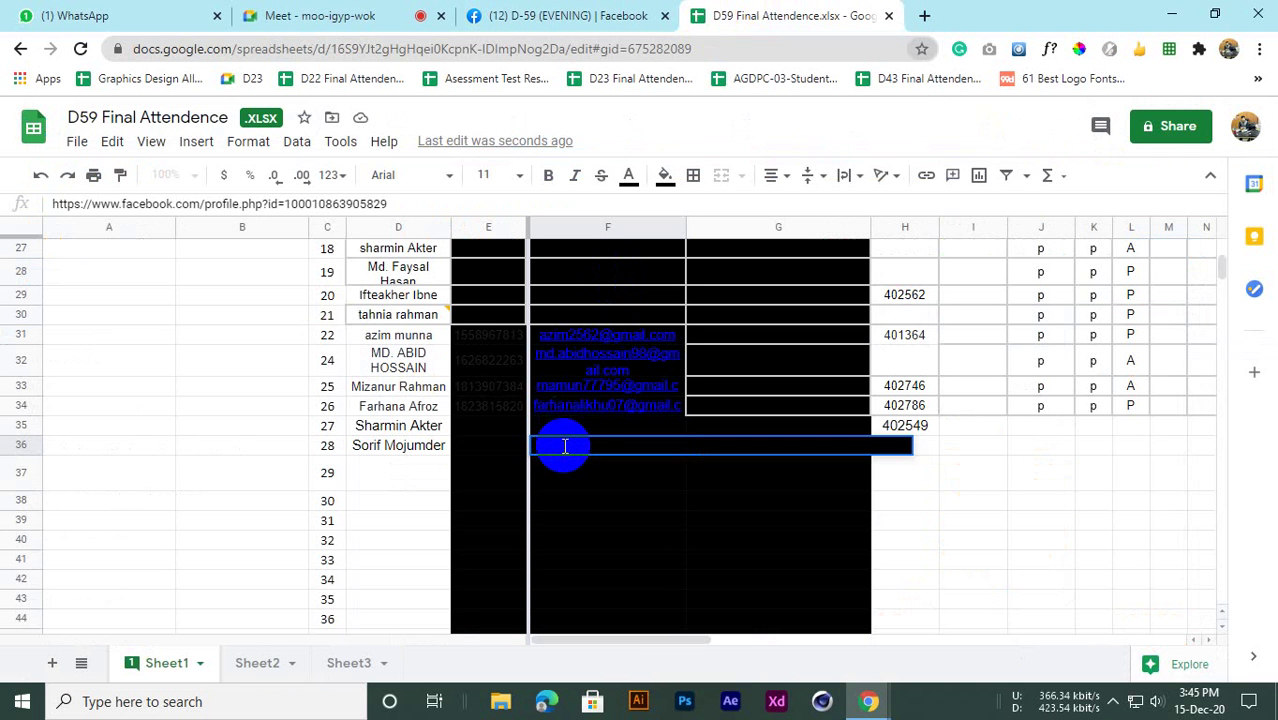
{"action": "left_click", "coordinate": [380, 520]}
{"action": "left_click", "coordinate": [716, 447]}
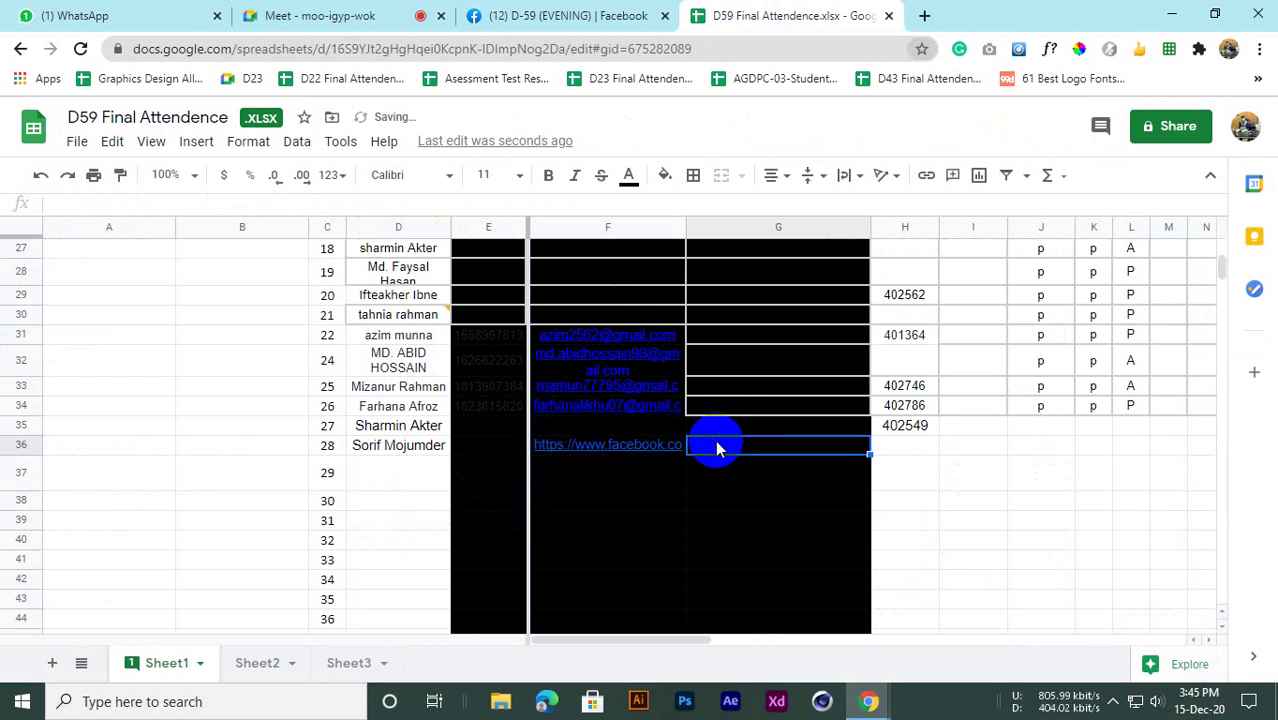
{"action": "scroll", "coordinate": [856, 443], "scroll_direction": "up", "scroll_amount": 8}
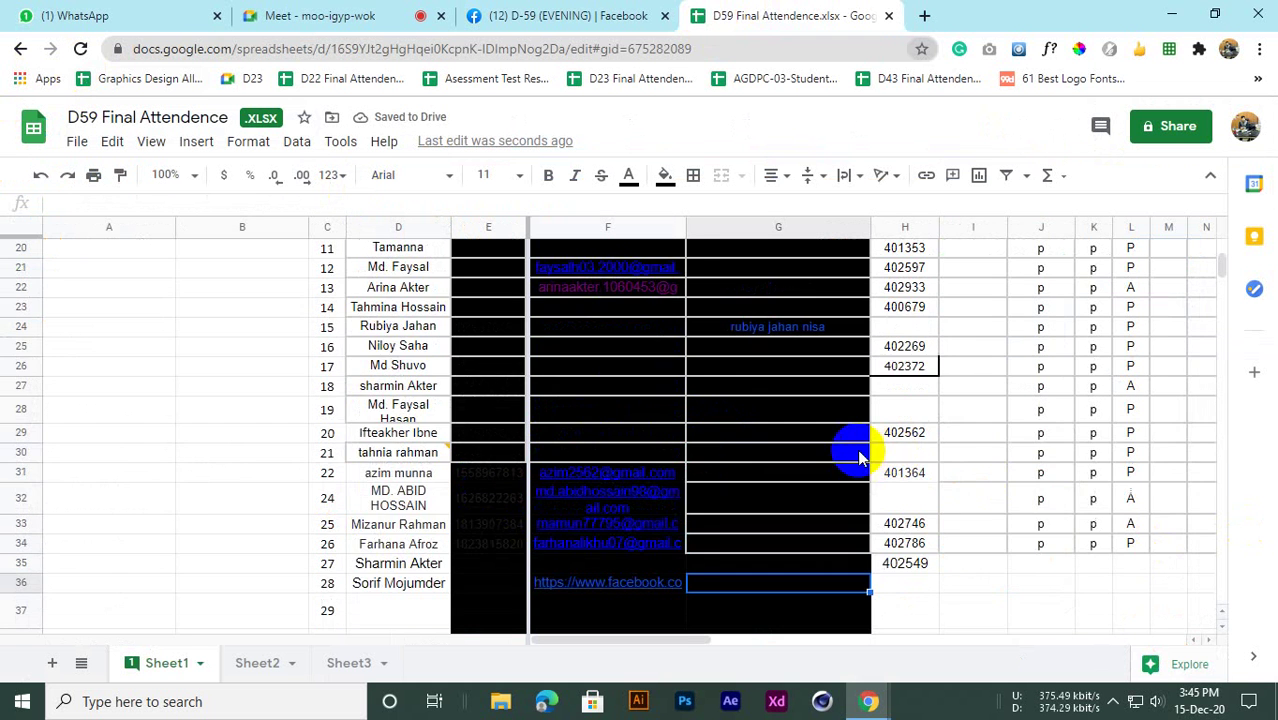
{"action": "scroll", "coordinate": [847, 442], "scroll_direction": "down", "scroll_amount": 8}
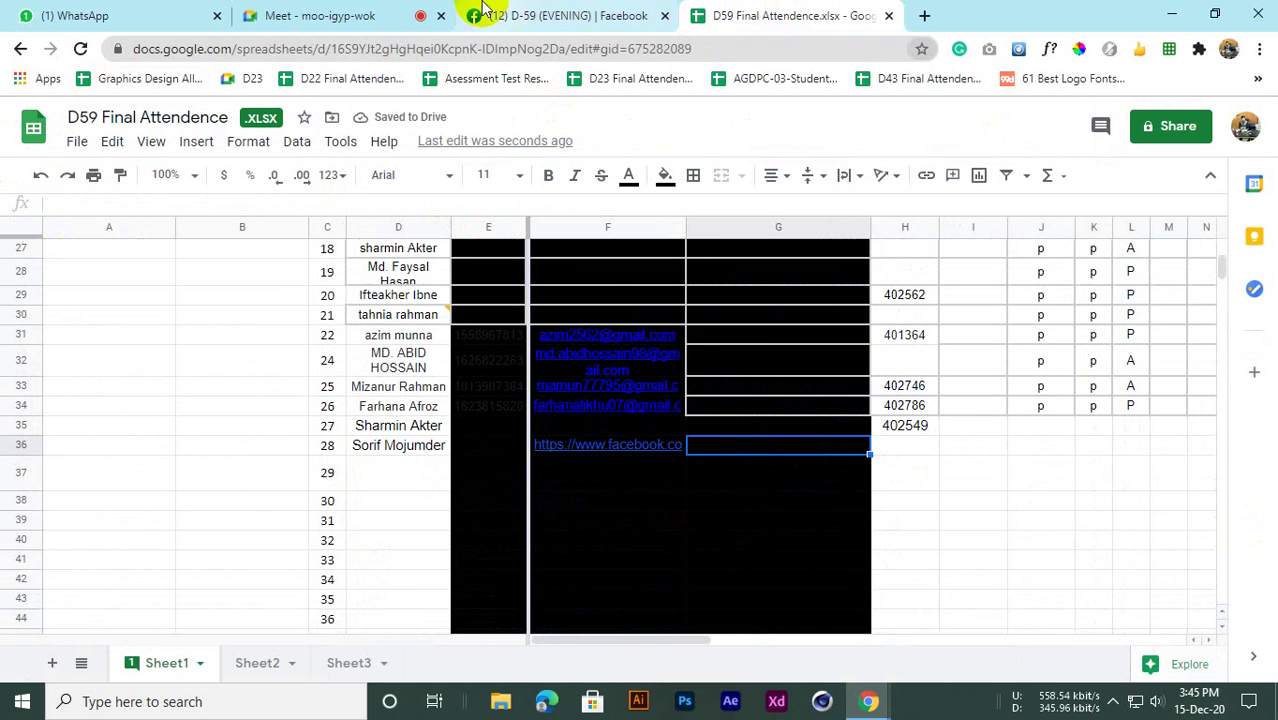
Copy the student's e-mail address from the chat and paste it into G36
{"action": "left_click", "coordinate": [500, 15]}
{"action": "left_click", "coordinate": [330, 15]}
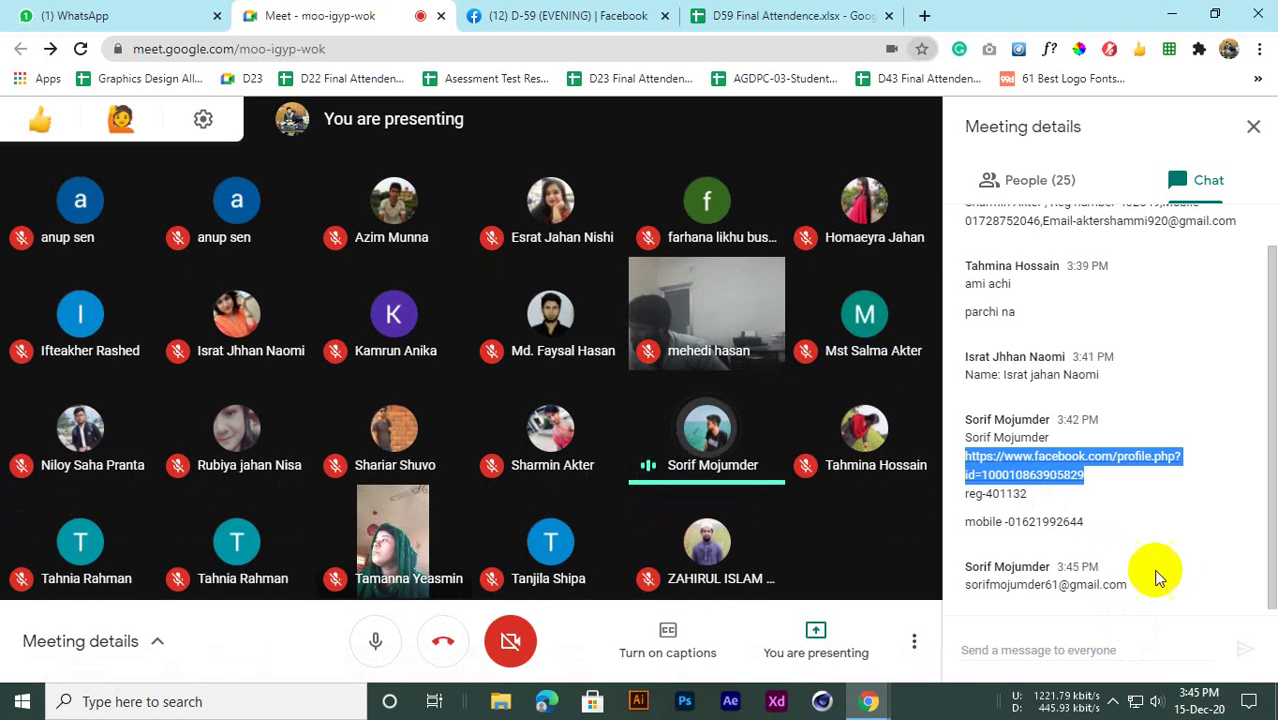
{"action": "left_click_drag", "start_coordinate": [1150, 584], "coordinate": [1036, 585]}
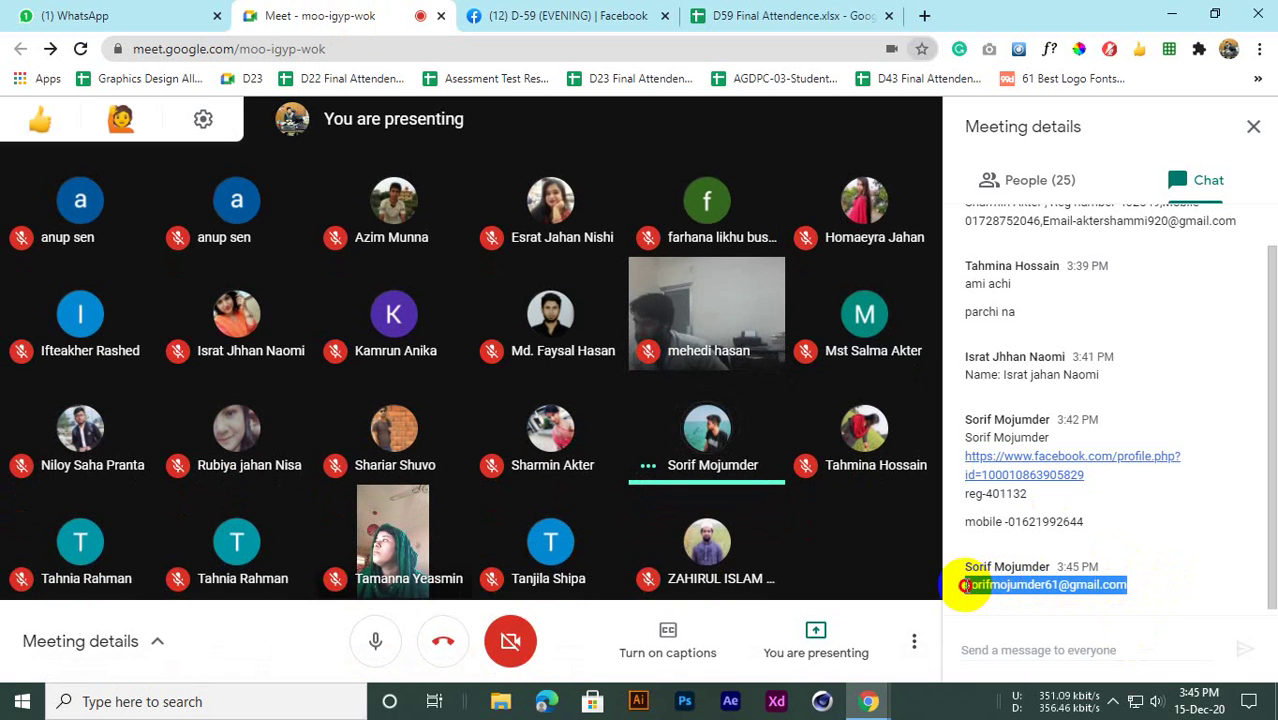
{"action": "left_click", "coordinate": [805, 14]}
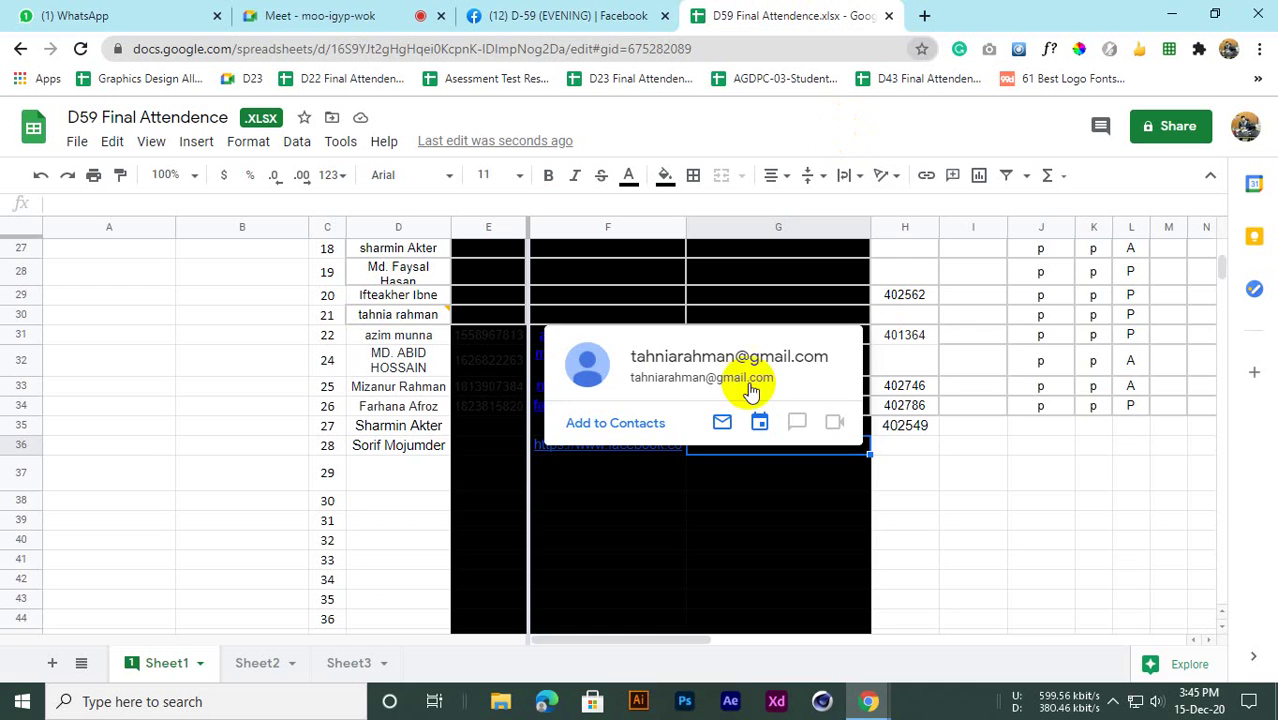
{"action": "left_click", "coordinate": [731, 502]}
{"action": "left_click", "coordinate": [753, 445]}
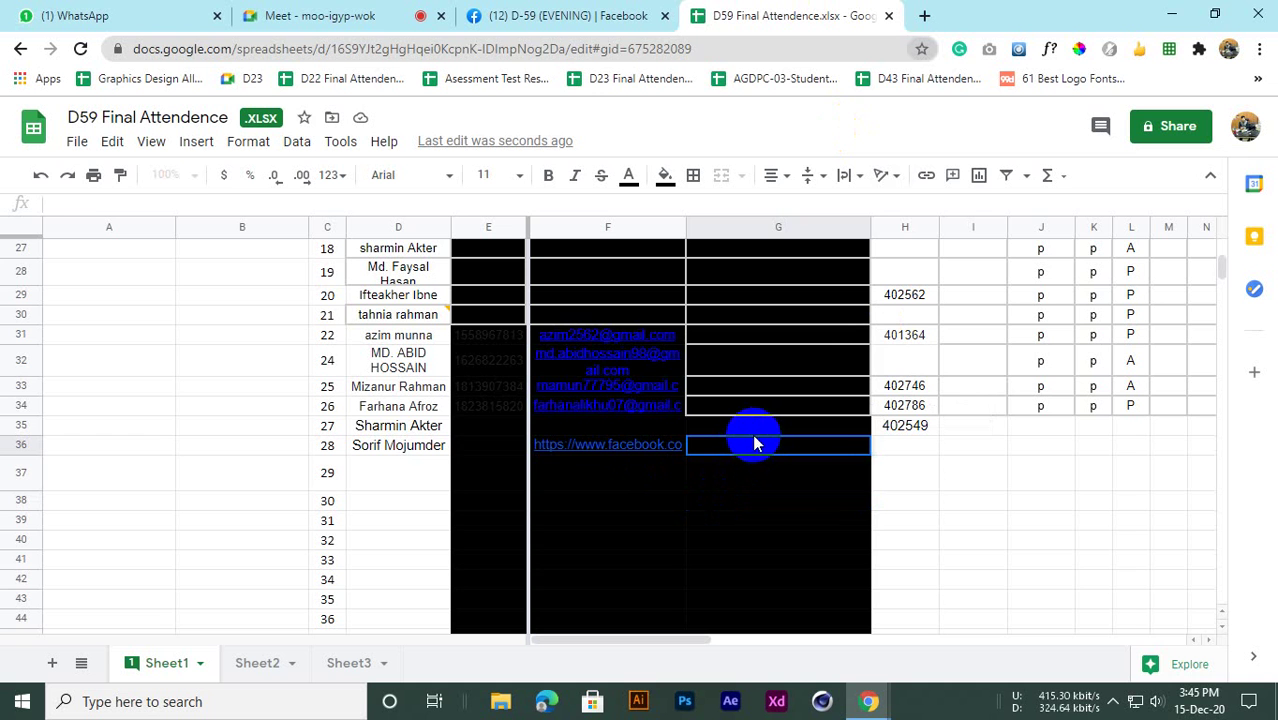
{"action": "key", "text": "ctrl+v"}
{"action": "left_click", "coordinate": [879, 497]}
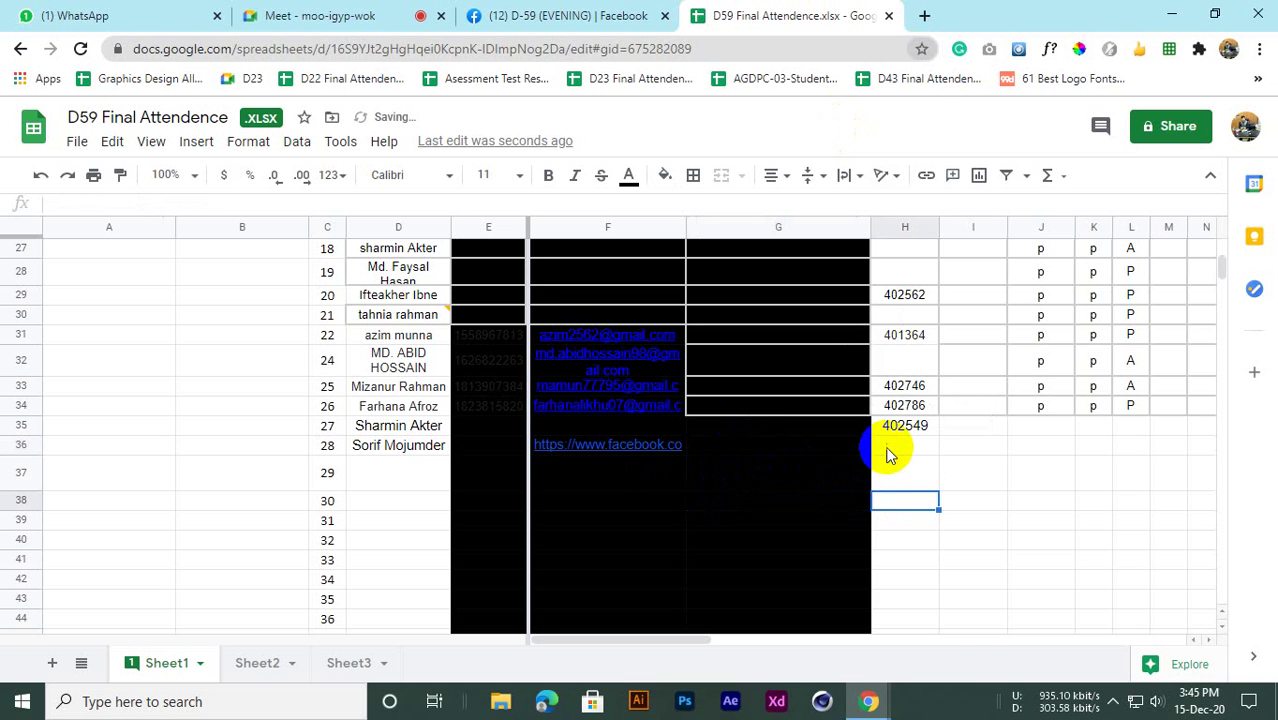
Enter the student's registration number from the chat into H36
{"action": "left_click", "coordinate": [290, 14]}
{"action": "left_click", "coordinate": [1043, 500]}
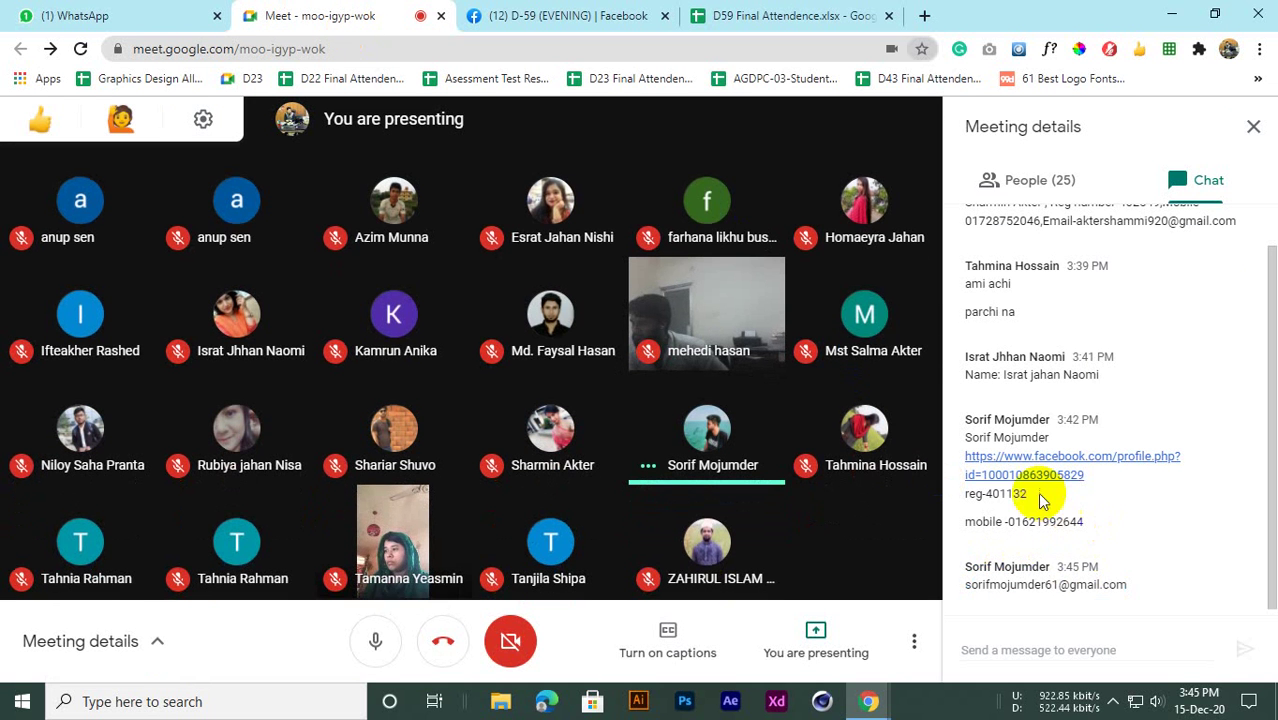
{"action": "double_click", "coordinate": [1005, 494]}
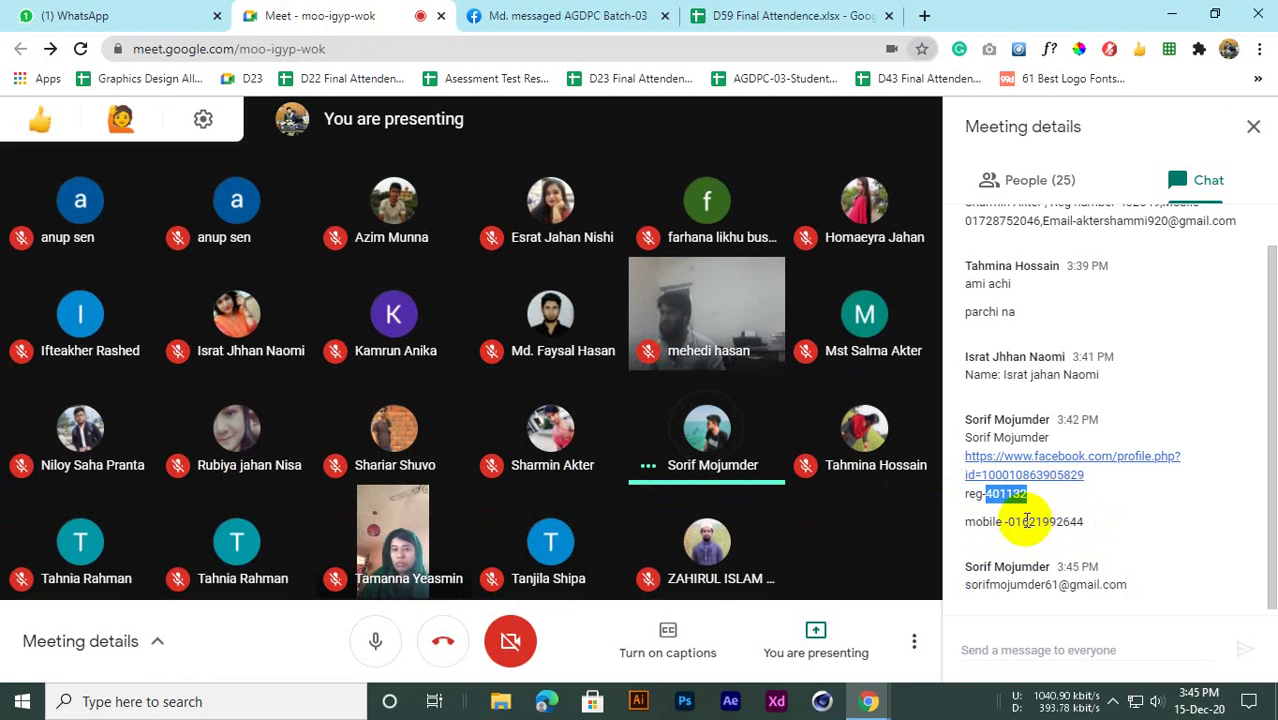
{"action": "key", "text": "ctrl+Tab"}
{"action": "key", "text": "ctrl+Tab"}
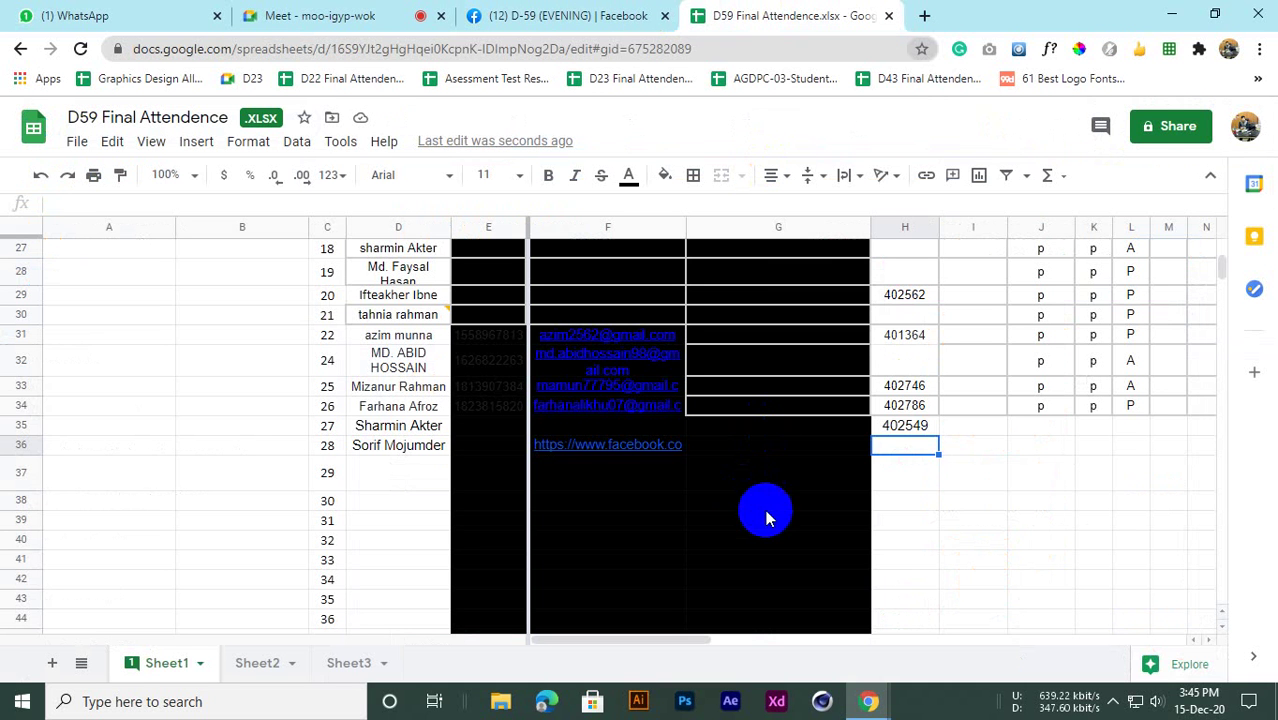
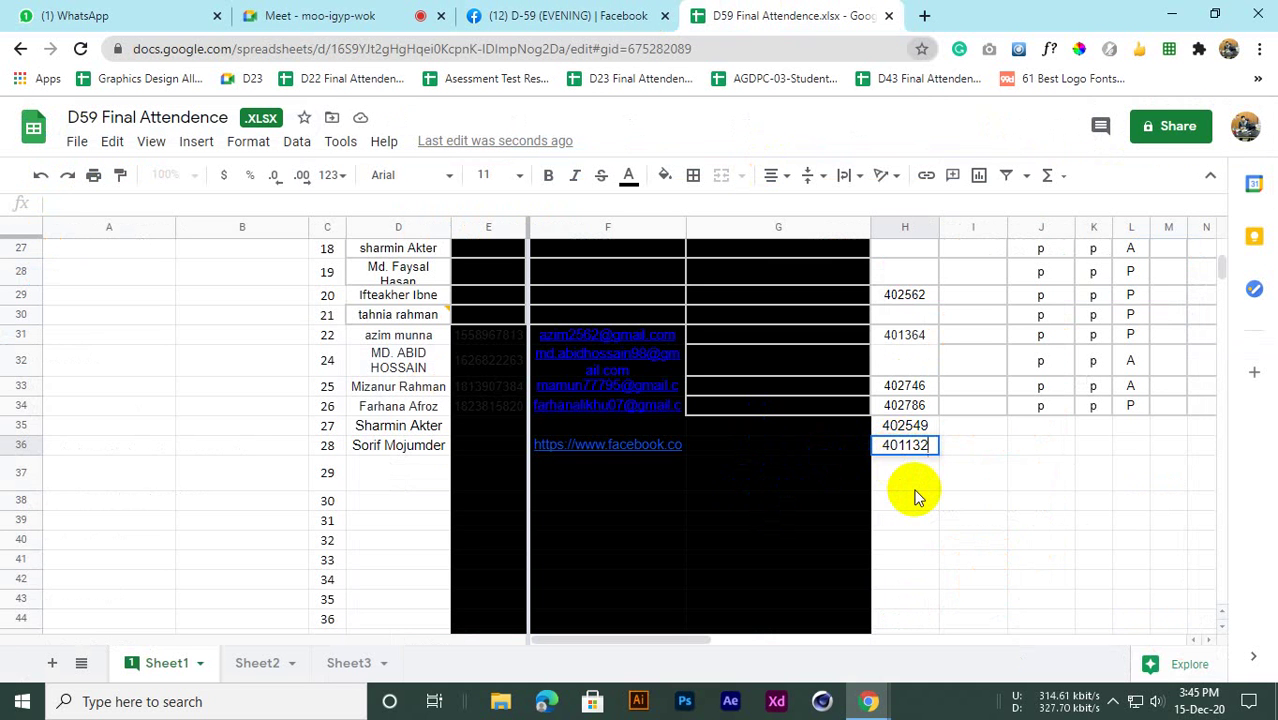
{"action": "left_click", "coordinate": [916, 490]}
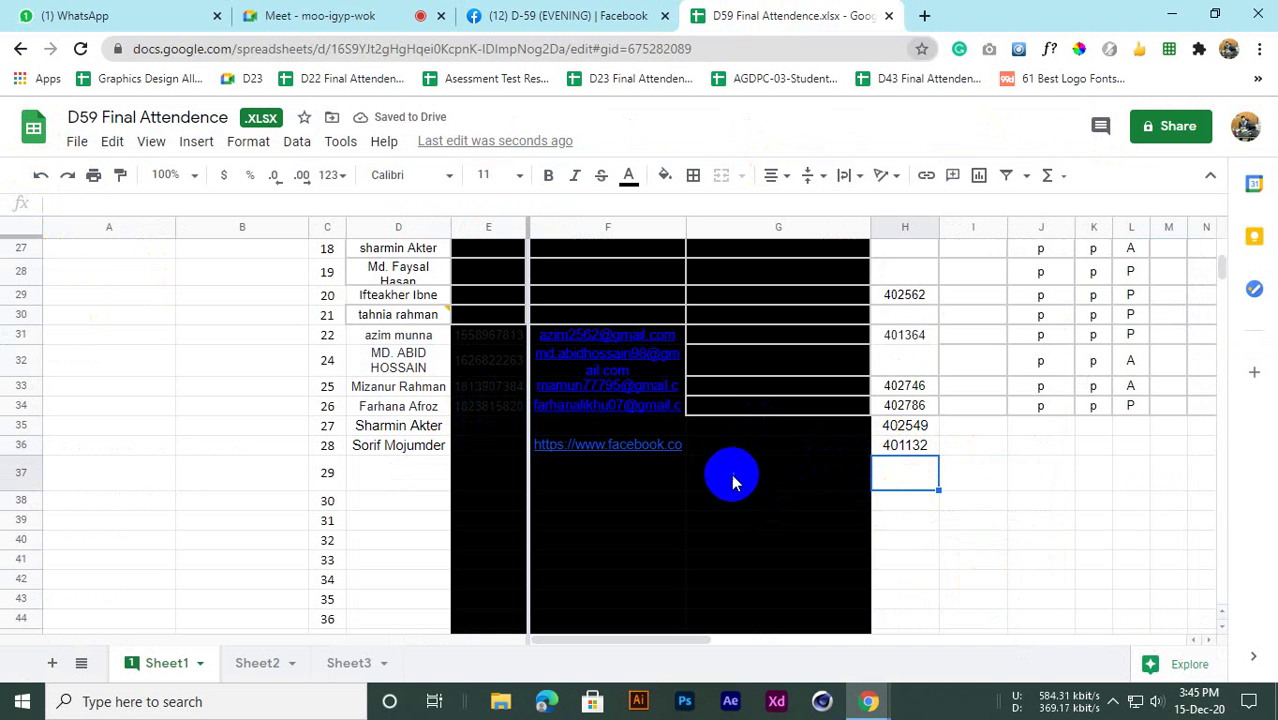
{"action": "scroll", "coordinate": [726, 488], "scroll_direction": "up", "scroll_amount": 1}
{"action": "scroll", "coordinate": [722, 486], "scroll_direction": "down", "scroll_amount": 3}
{"action": "scroll", "coordinate": [720, 486], "scroll_direction": "up", "scroll_amount": 4}
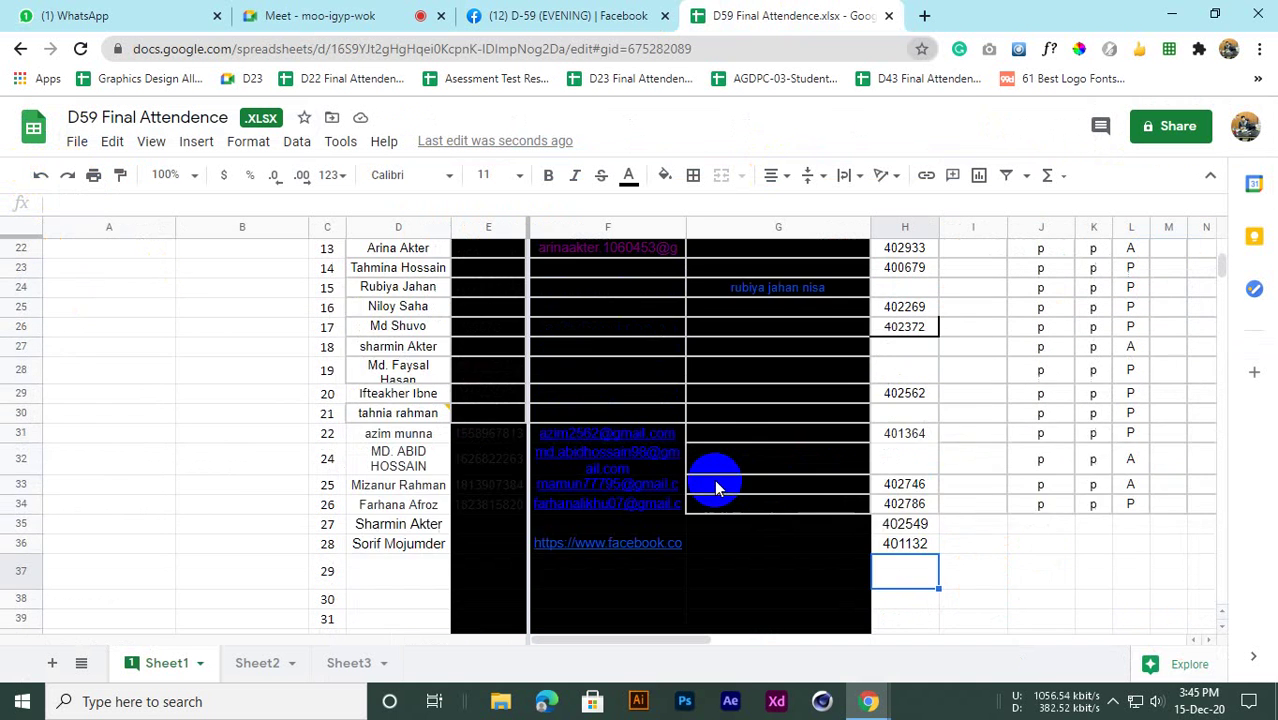
{"action": "scroll", "coordinate": [718, 486], "scroll_direction": "down", "scroll_amount": 3}
{"action": "scroll", "coordinate": [356, 476], "scroll_direction": "up", "scroll_amount": 1}
{"action": "scroll", "coordinate": [356, 476], "scroll_direction": "down", "scroll_amount": 1}
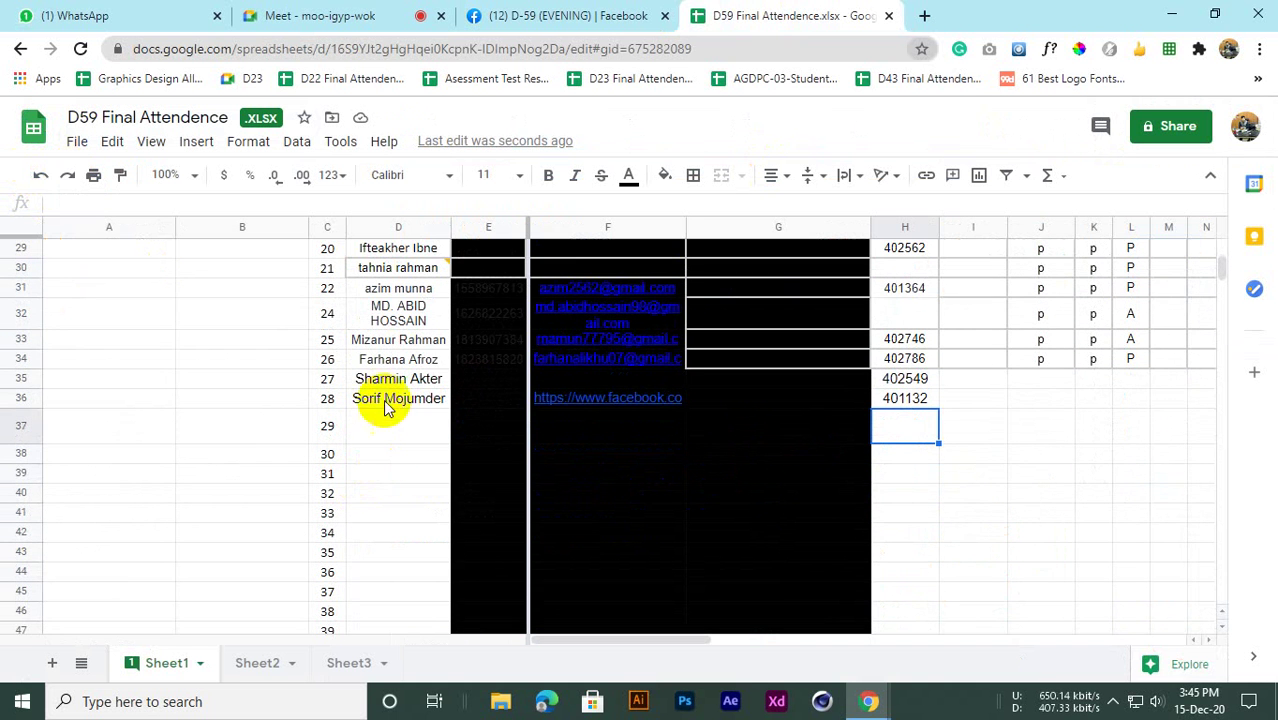
{"action": "scroll", "coordinate": [390, 425], "scroll_direction": "up", "scroll_amount": 2}
Copy the next student's name from the Meet chat into the name cell of row 37
{"action": "left_click", "coordinate": [318, 15]}
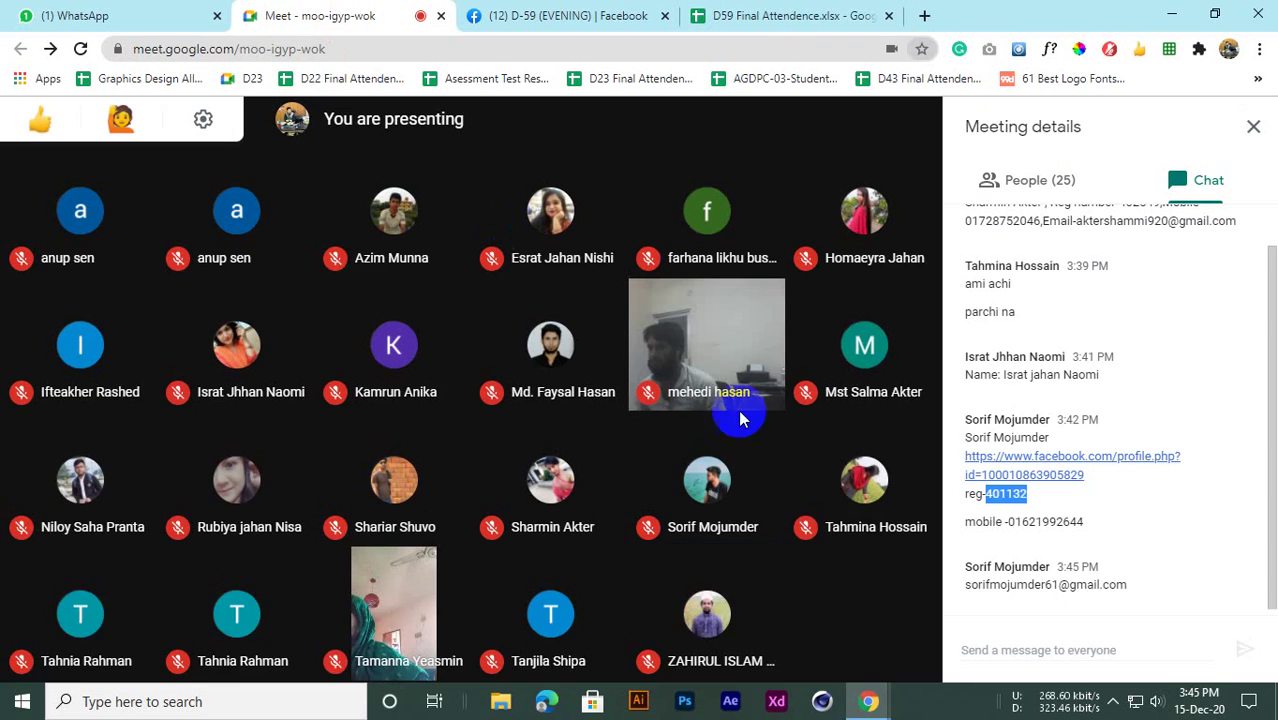
{"action": "left_click", "coordinate": [1128, 540]}
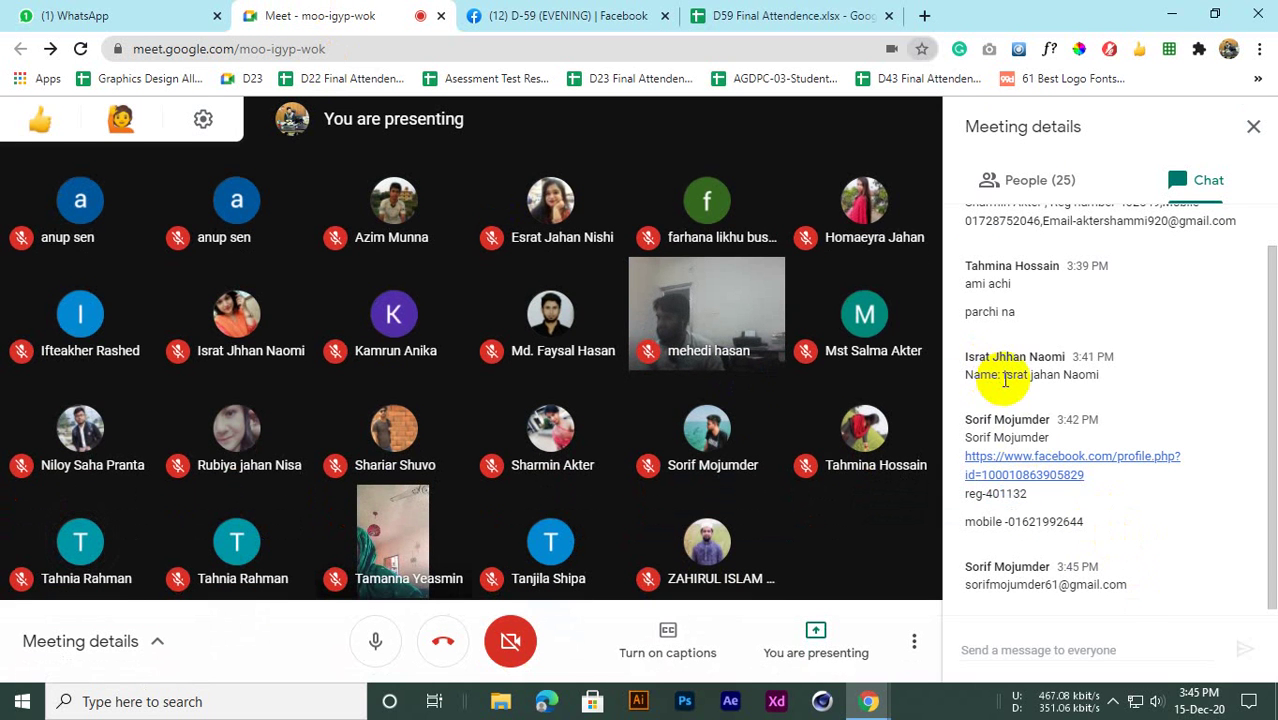
{"action": "left_click_drag", "start_coordinate": [1005, 372], "coordinate": [1093, 373]}
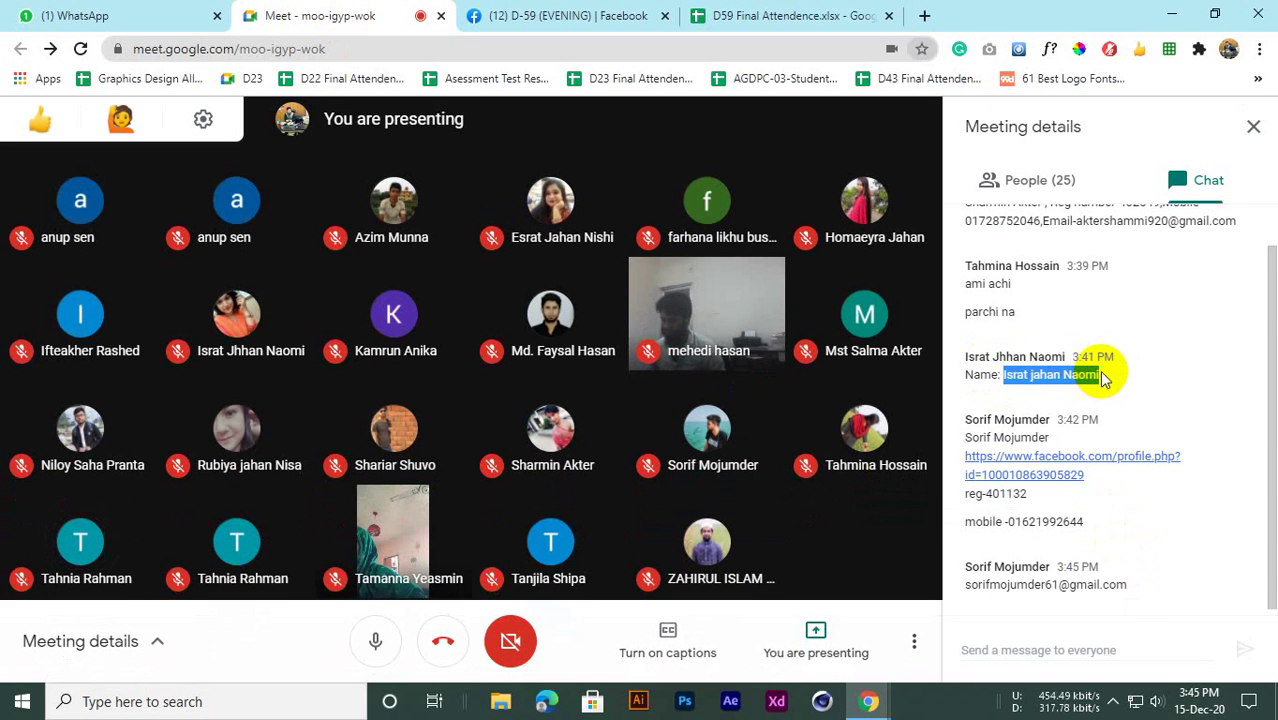
{"action": "left_click", "coordinate": [875, 22]}
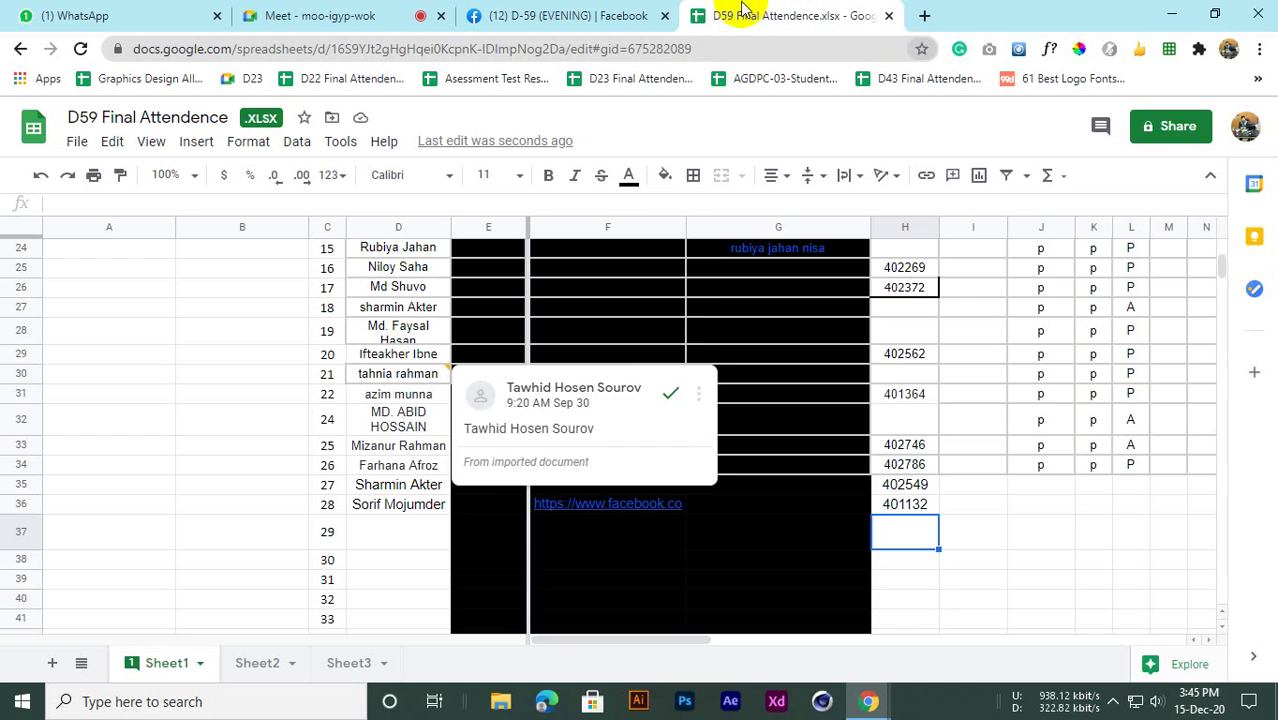
{"action": "left_click", "coordinate": [386, 531]}
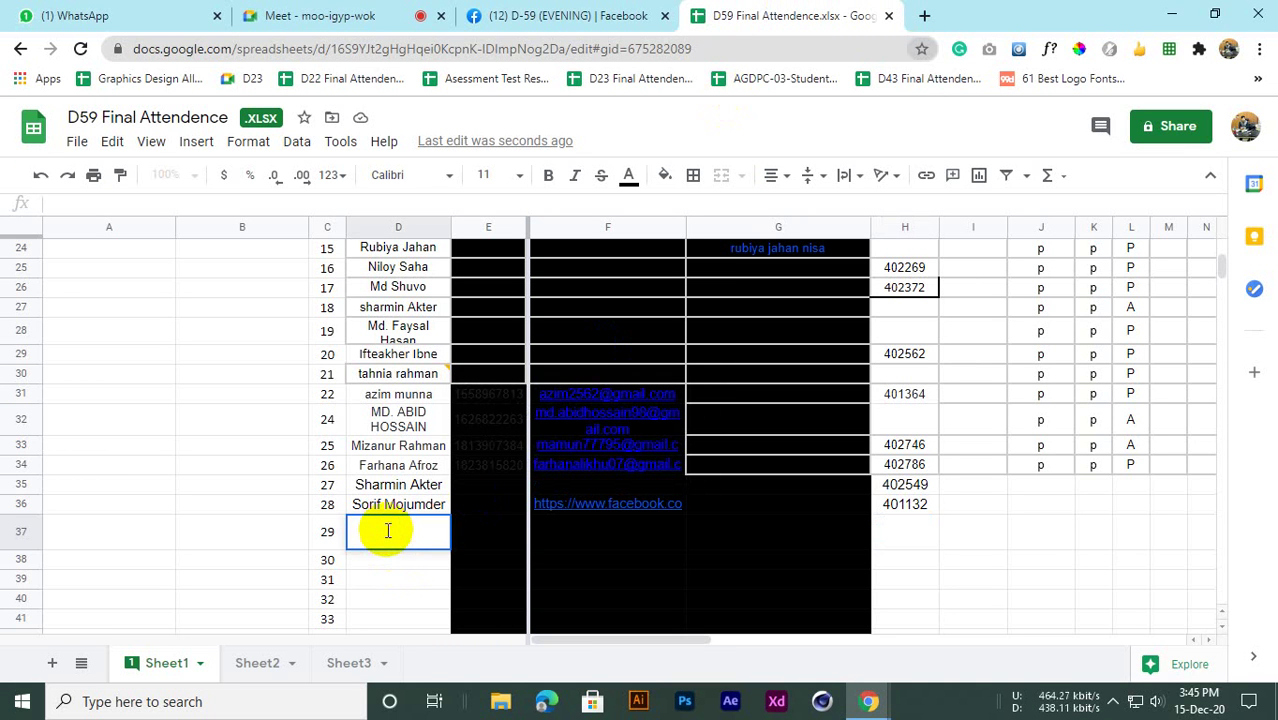
{"action": "left_click", "coordinate": [365, 590]}
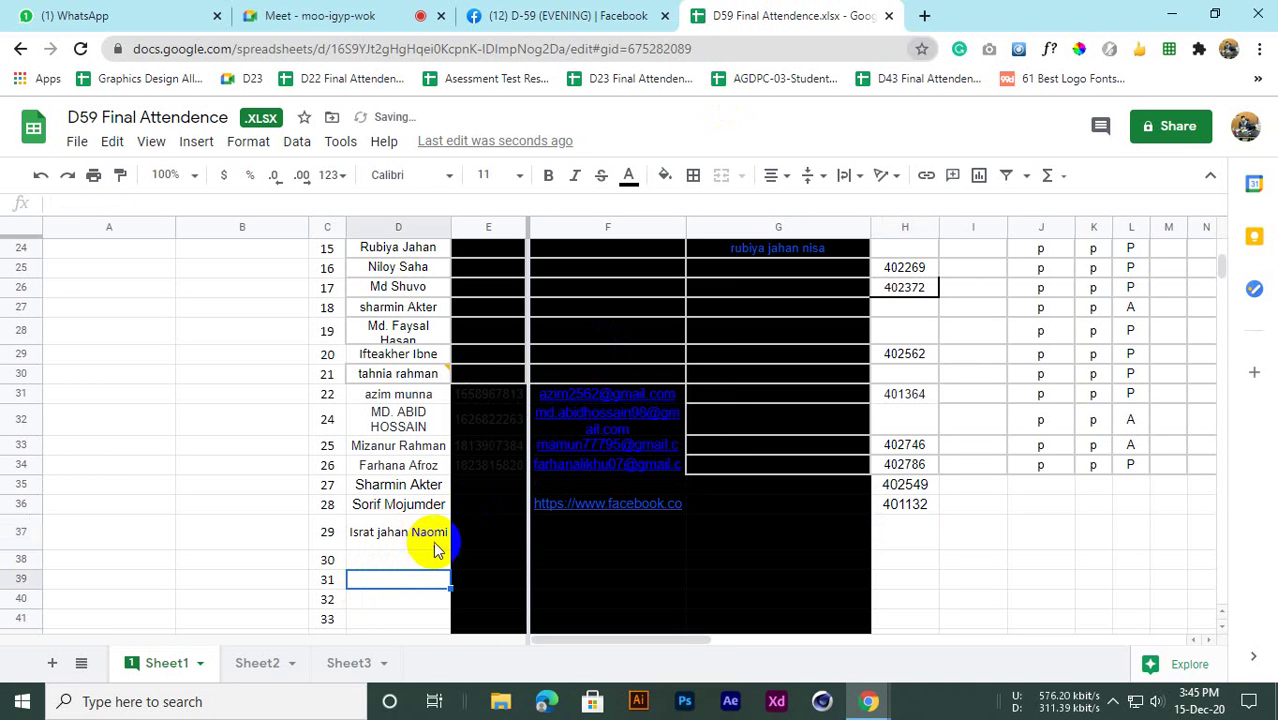
{"action": "left_click", "coordinate": [475, 547]}
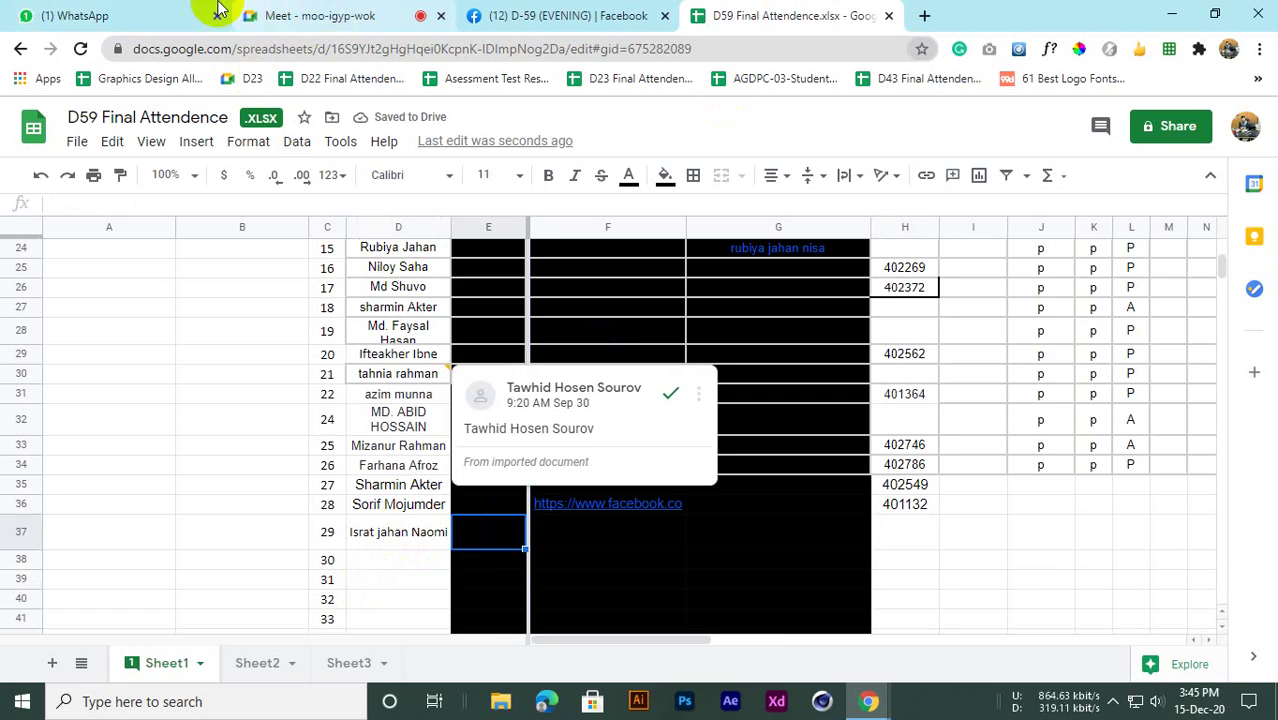
Mute the microphone in the Meet call and go back to the attendance sheet
{"action": "left_click", "coordinate": [320, 15]}
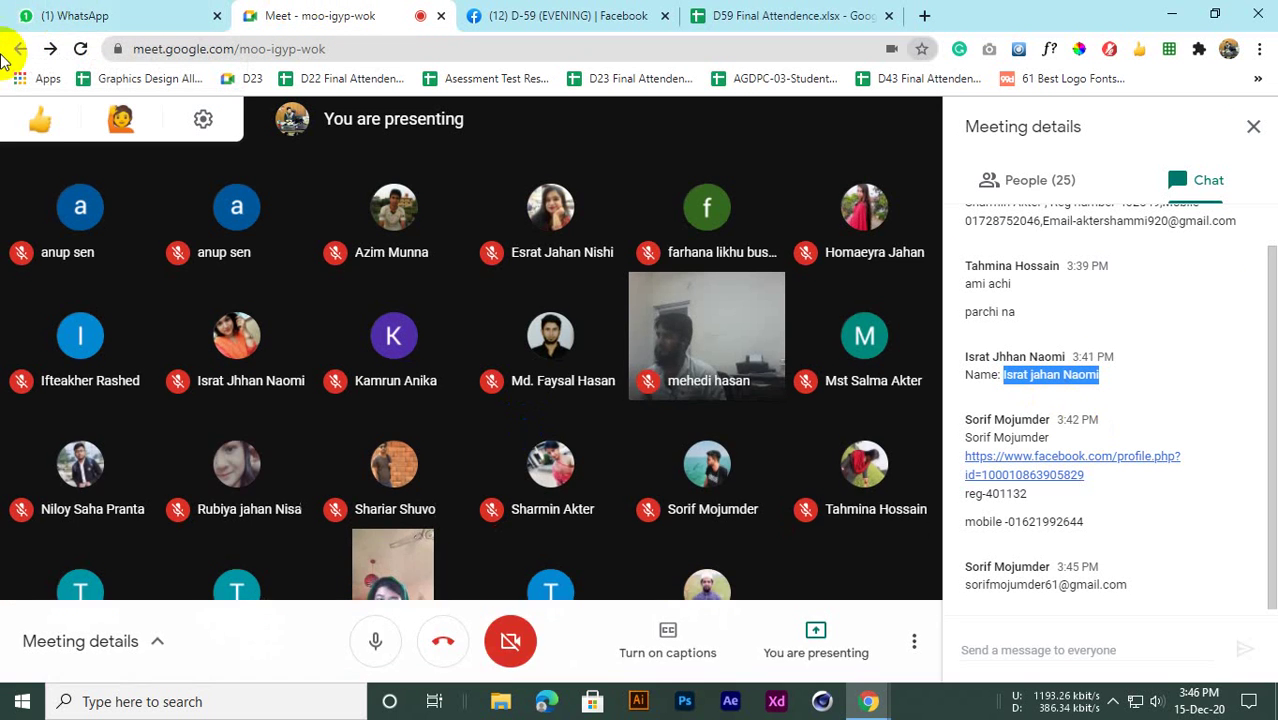
{"action": "left_click", "coordinate": [385, 641]}
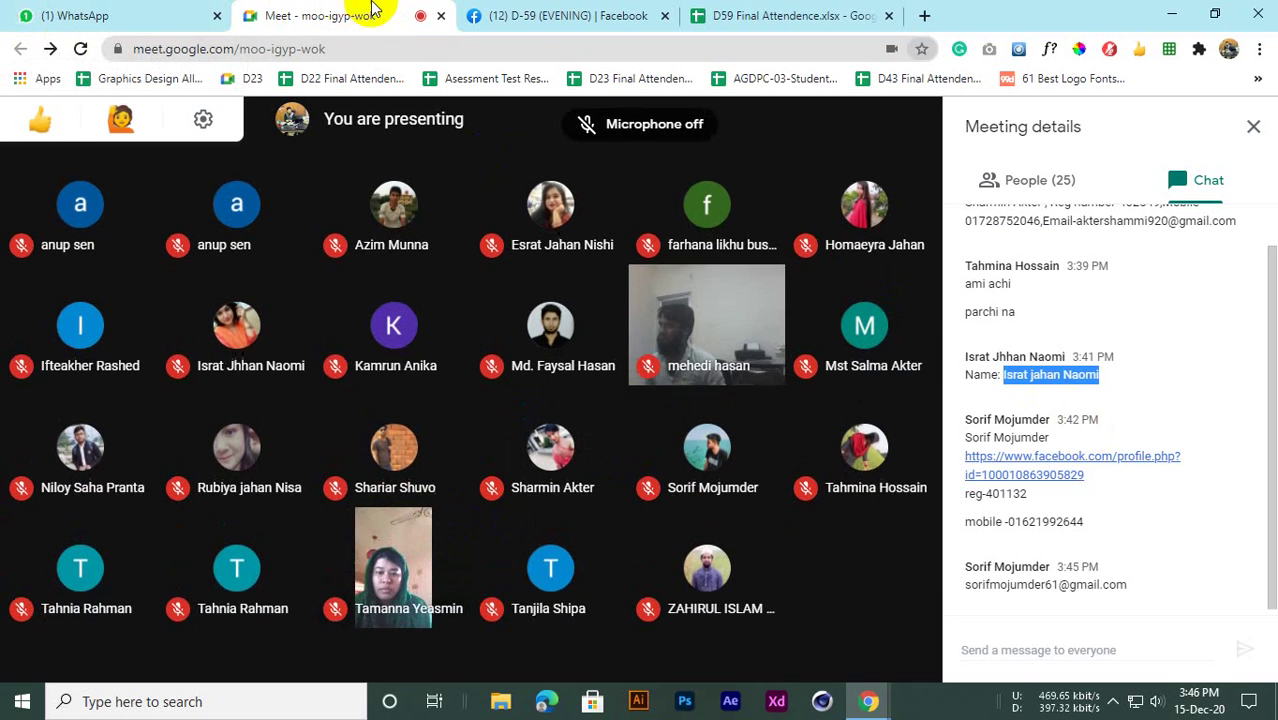
{"action": "left_click", "coordinate": [540, 15]}
{"action": "left_click", "coordinate": [760, 15]}
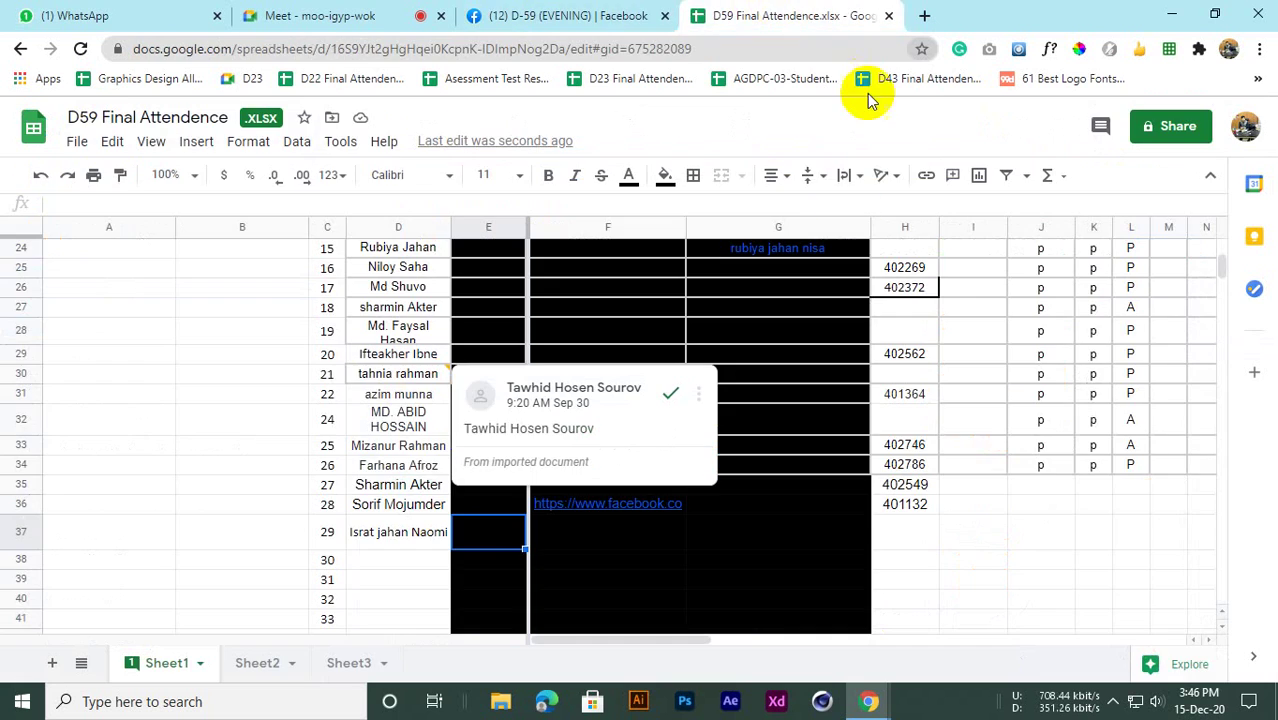
{"action": "scroll", "coordinate": [289, 476], "scroll_direction": "up", "scroll_amount": 4}
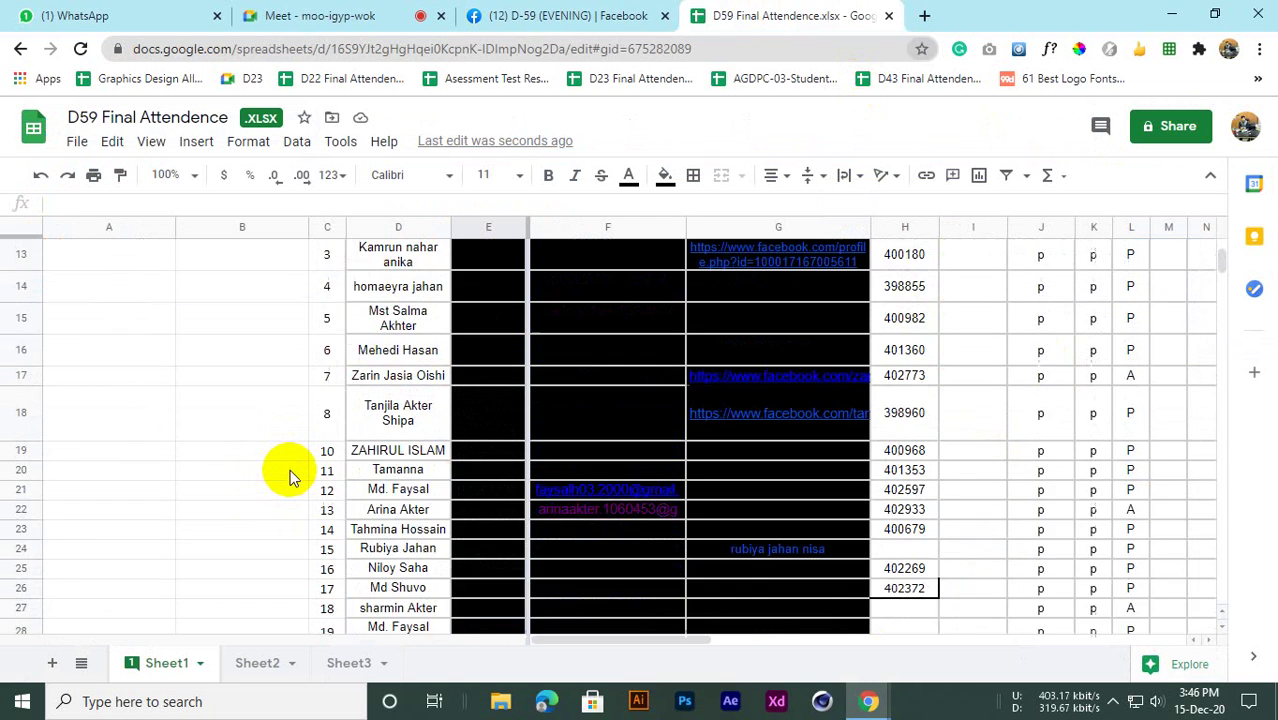
{"action": "scroll", "coordinate": [290, 470], "scroll_direction": "down", "scroll_amount": 6}
{"action": "scroll", "coordinate": [295, 460], "scroll_direction": "up", "scroll_amount": 3}
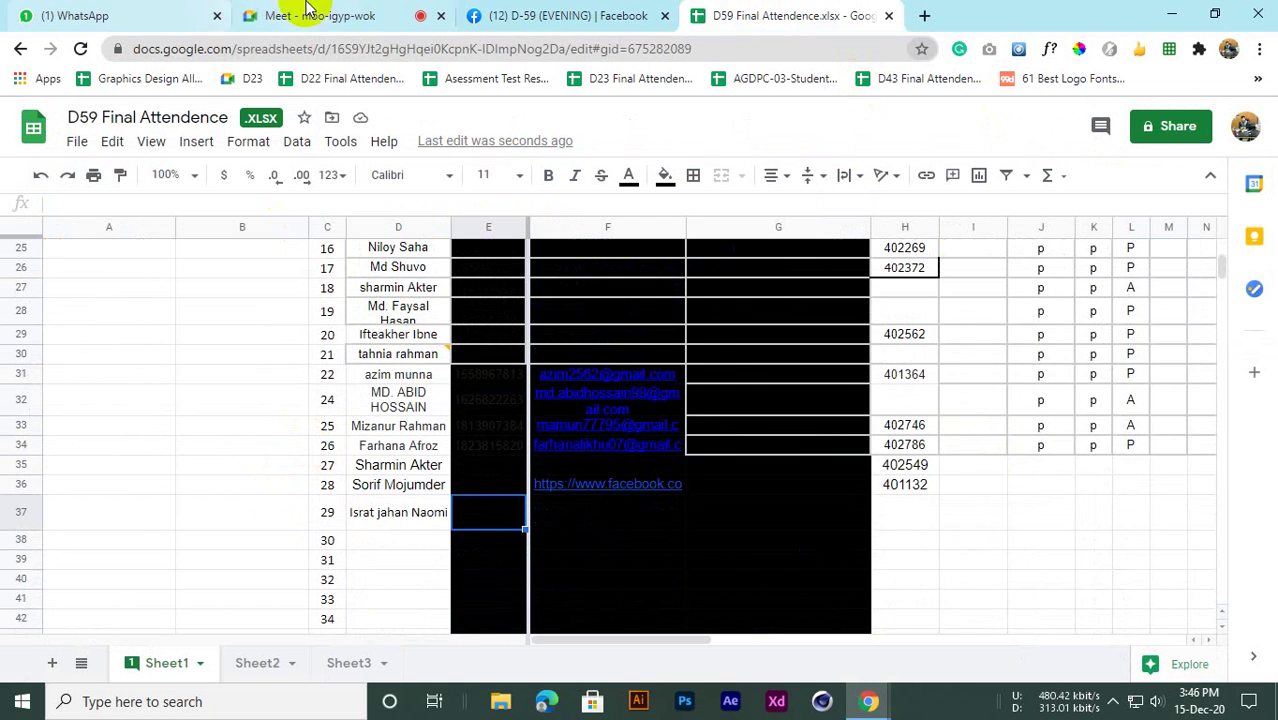
Turn the Meet microphone back on and return to the attendance sheet
{"action": "left_click", "coordinate": [308, 12]}
{"action": "left_click", "coordinate": [371, 630]}
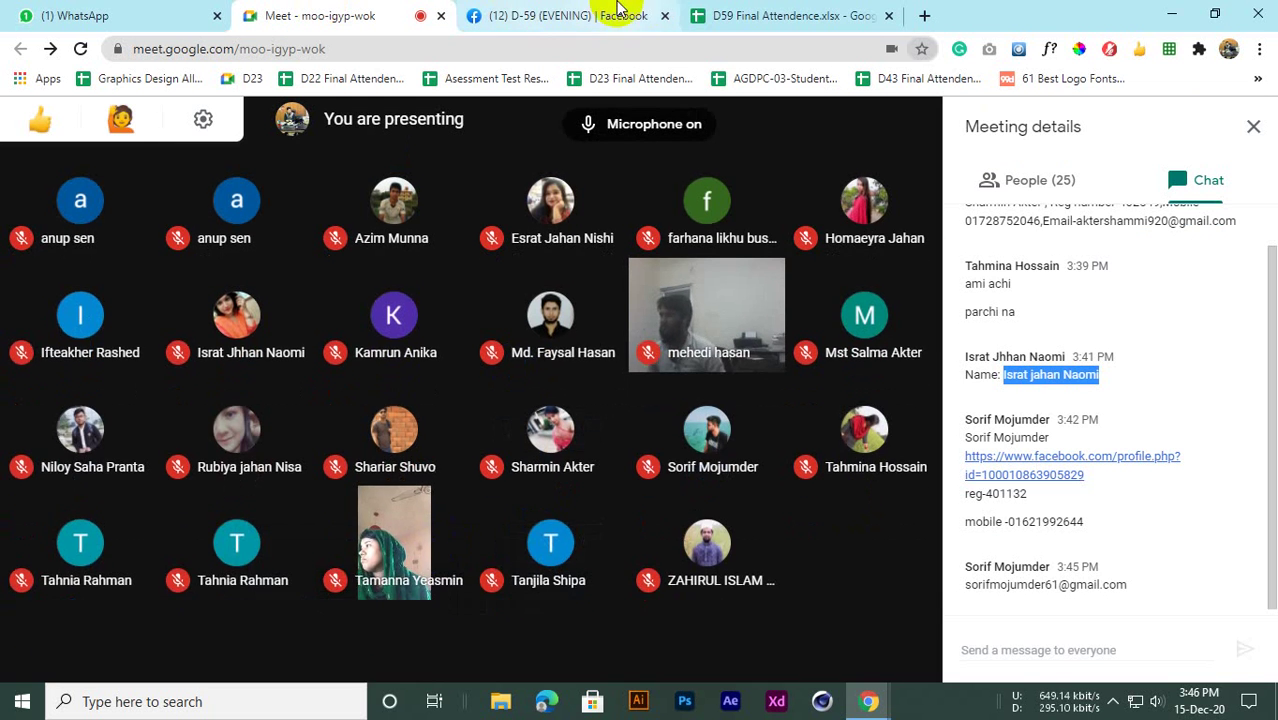
{"action": "left_click", "coordinate": [800, 13]}
{"action": "scroll", "coordinate": [404, 551], "scroll_direction": "down", "scroll_amount": 1}
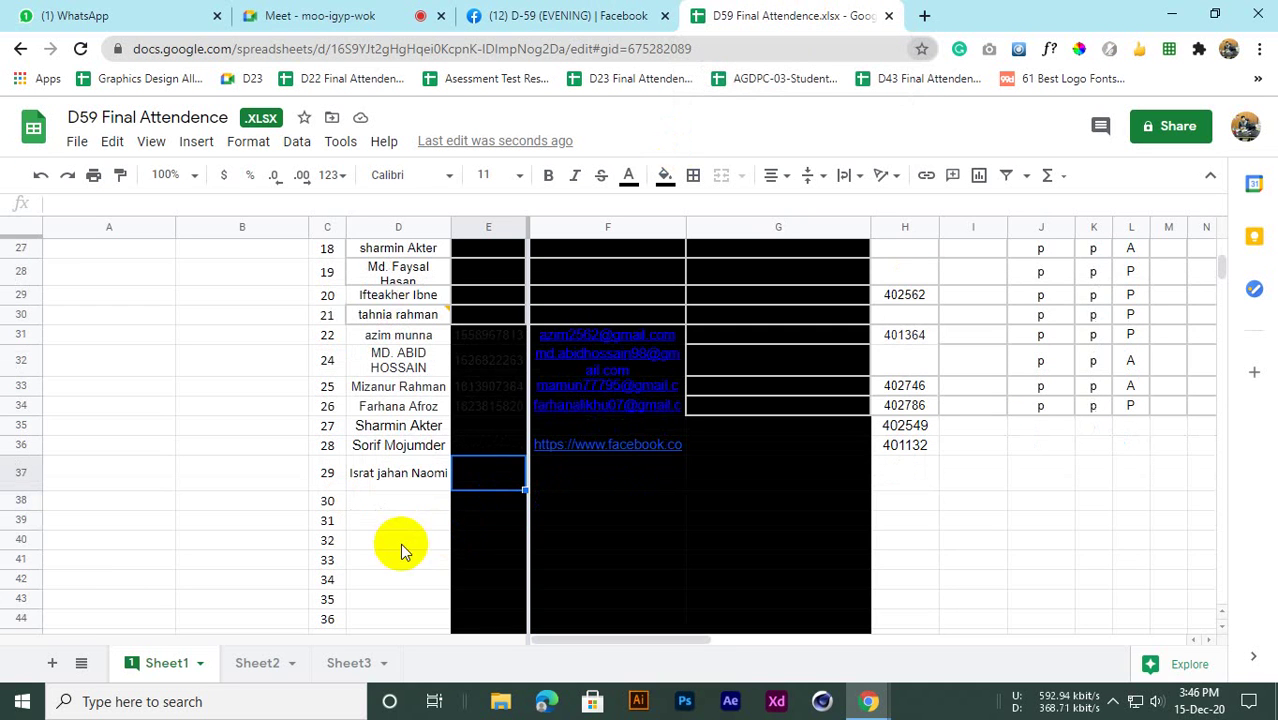
{"action": "scroll", "coordinate": [428, 485], "scroll_direction": "up", "scroll_amount": 1}
{"action": "scroll", "coordinate": [428, 491], "scroll_direction": "down", "scroll_amount": 3}
{"action": "scroll", "coordinate": [435, 495], "scroll_direction": "up", "scroll_amount": 3}
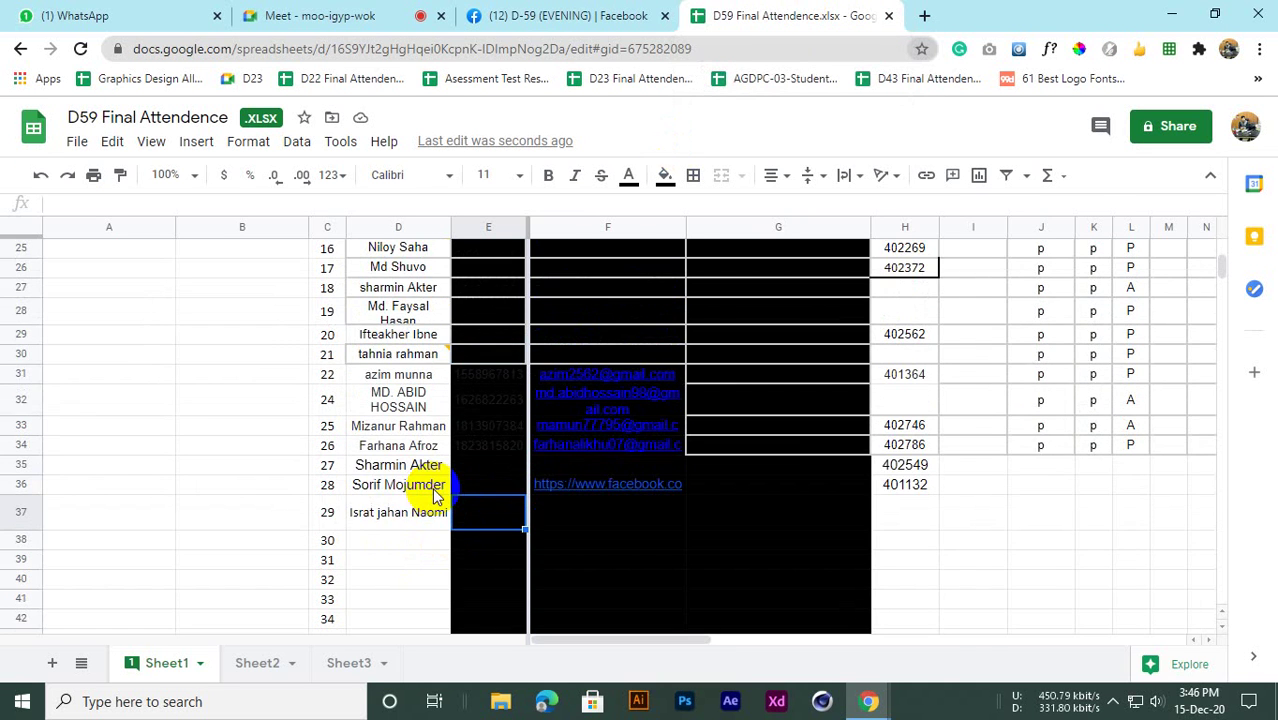
Check the Meet call, then bring the attendance sheet back showing rows 27–44
{"action": "left_click", "coordinate": [318, 15]}
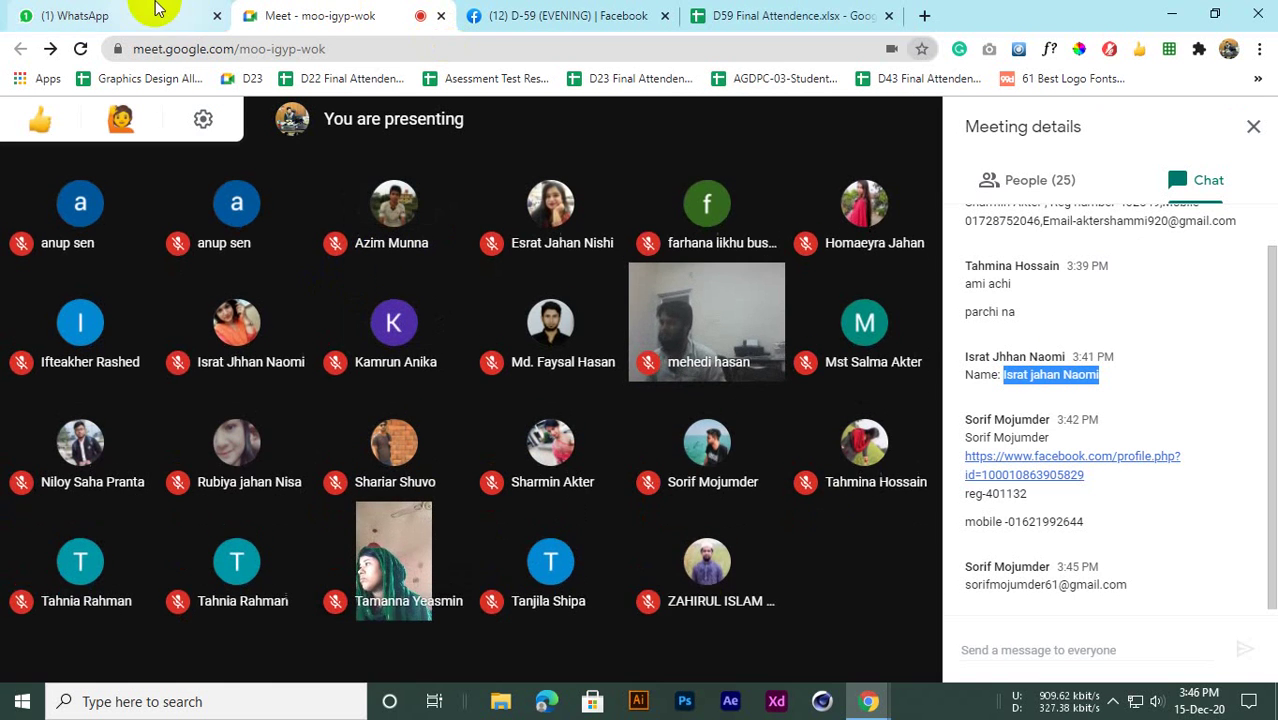
{"action": "left_click", "coordinate": [540, 15]}
{"action": "left_click", "coordinate": [720, 15]}
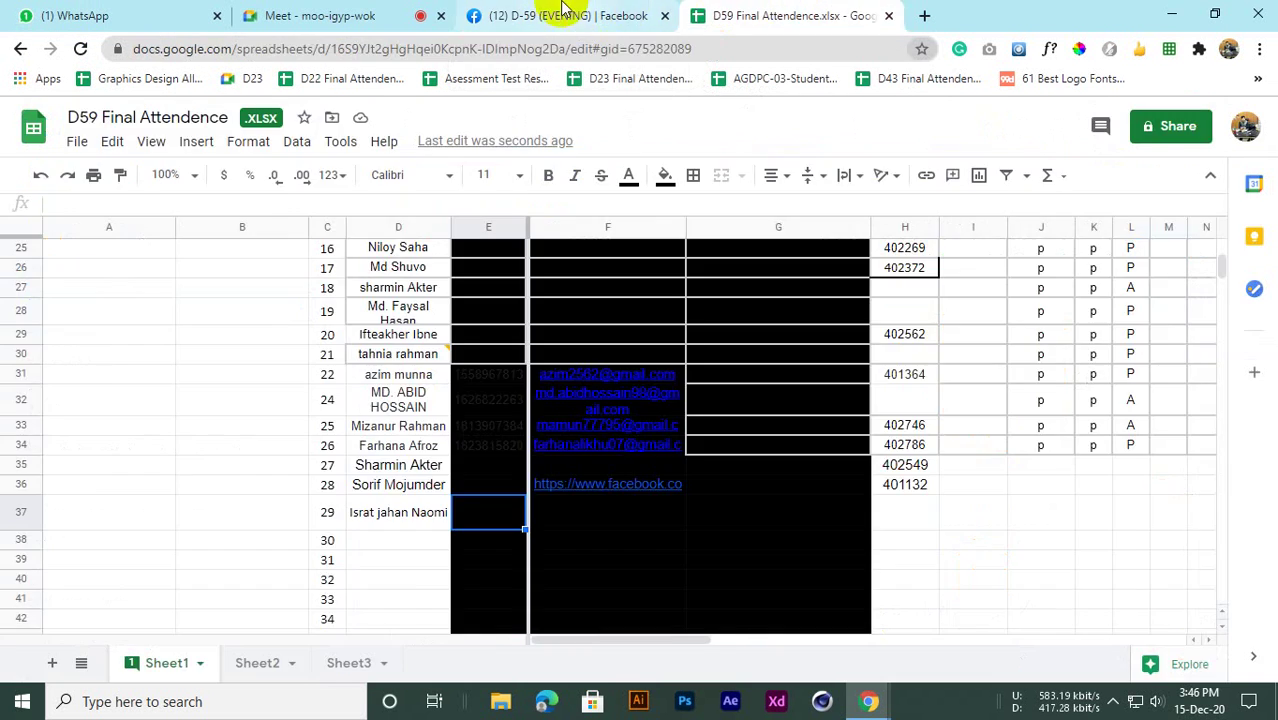
{"action": "left_click", "coordinate": [563, 10]}
{"action": "left_click", "coordinate": [757, 12]}
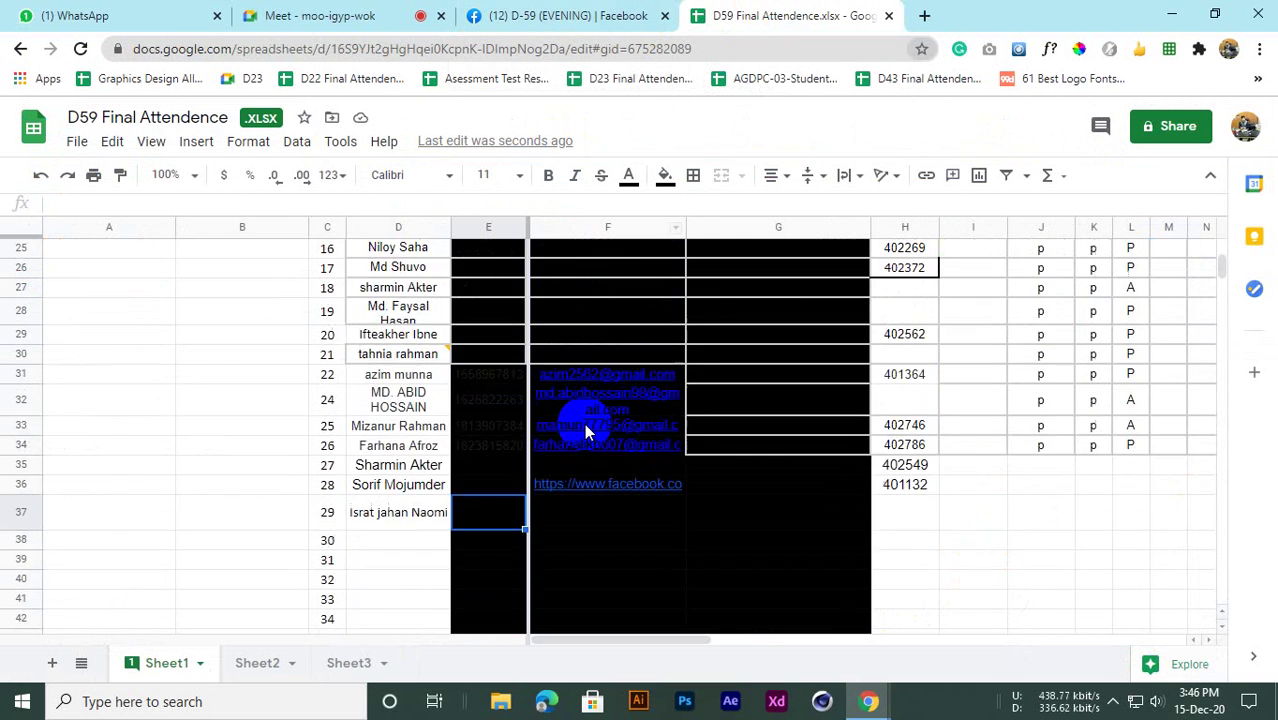
{"action": "scroll", "coordinate": [585, 428], "scroll_direction": "up", "scroll_amount": 3}
{"action": "scroll", "coordinate": [700, 450], "scroll_direction": "down", "scroll_amount": 3}
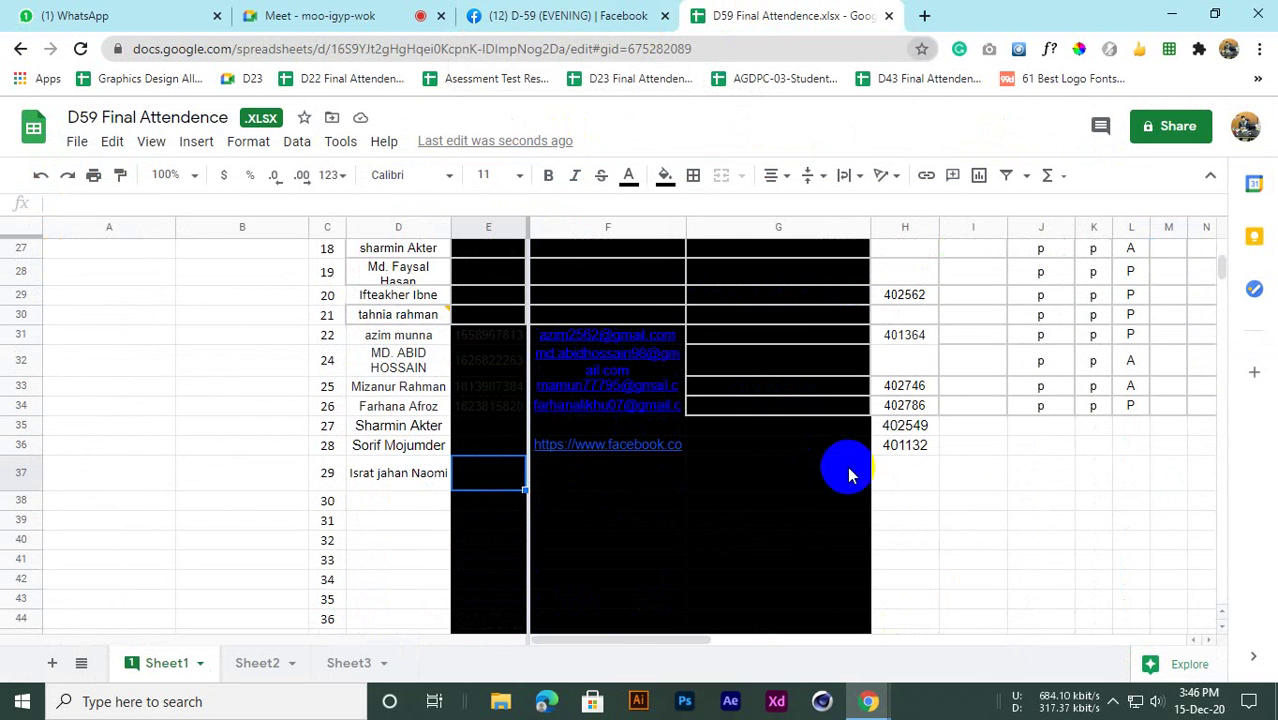
Enter P in J35 and fill it across to L35 and down through row 37
{"action": "left_click", "coordinate": [383, 432]}
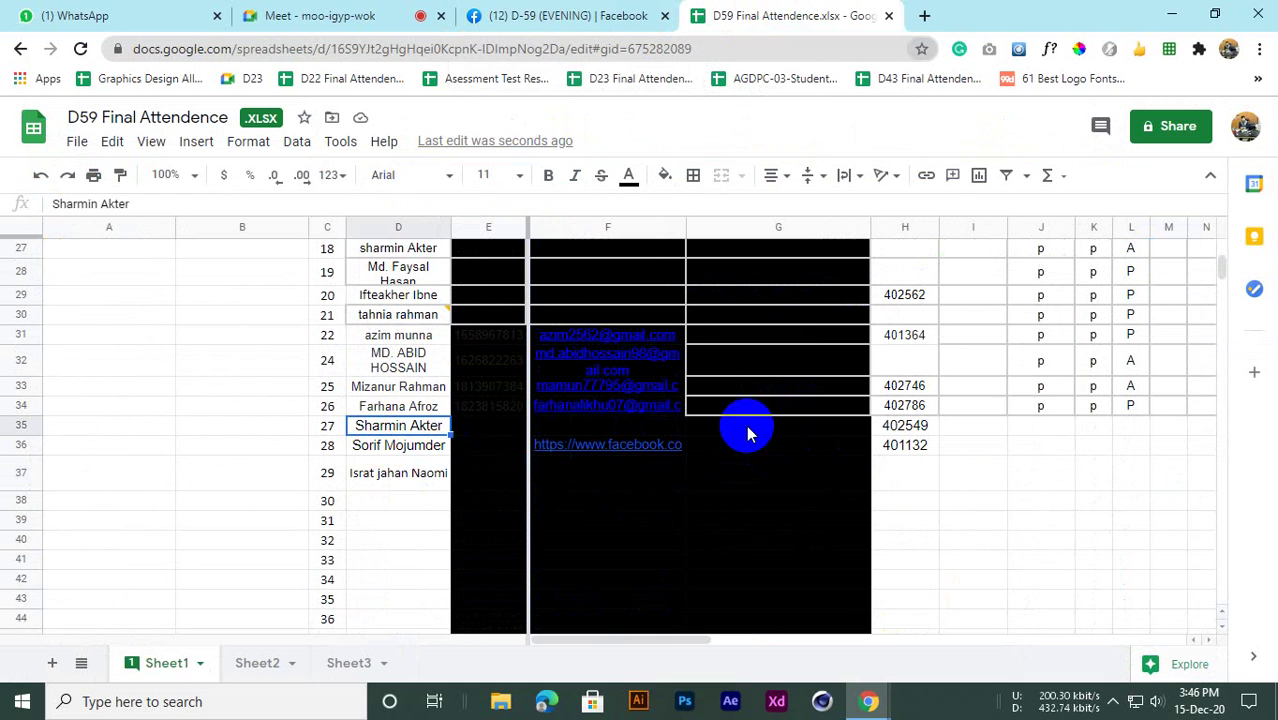
{"action": "left_click", "coordinate": [1043, 433]}
{"action": "type", "text": "P"}
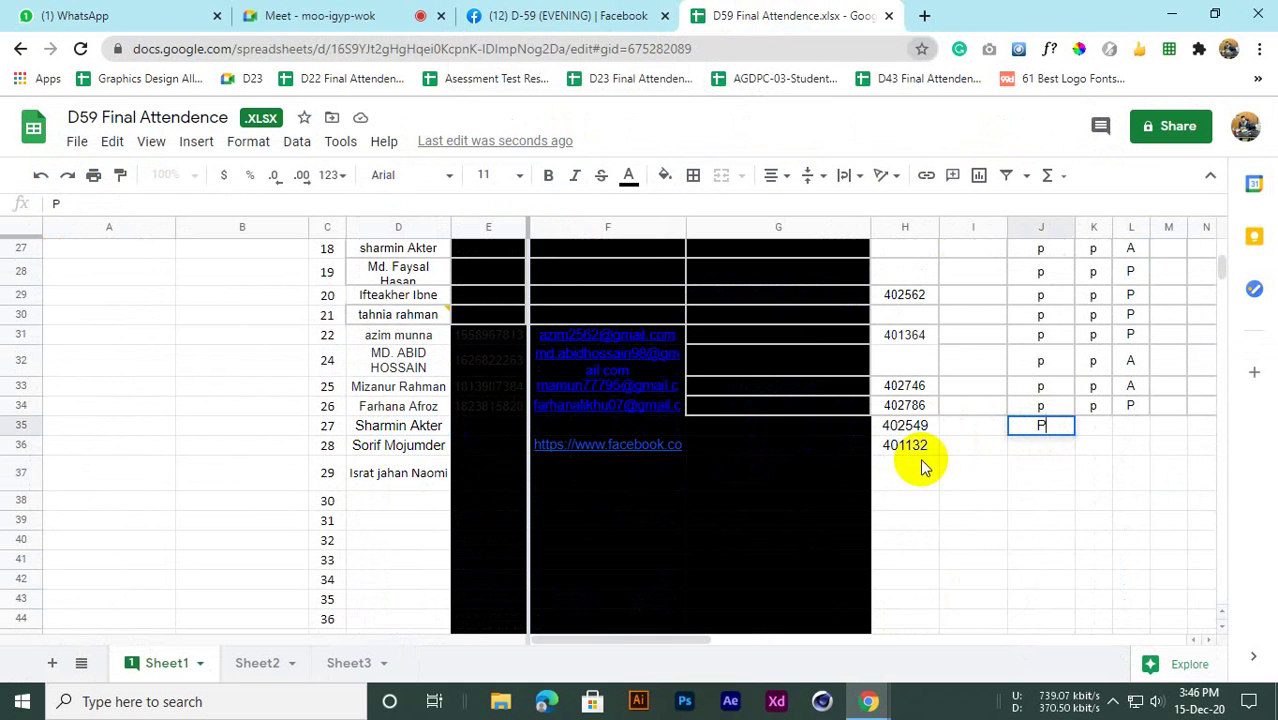
{"action": "left_click", "coordinate": [1048, 462]}
{"action": "left_click", "coordinate": [1067, 431]}
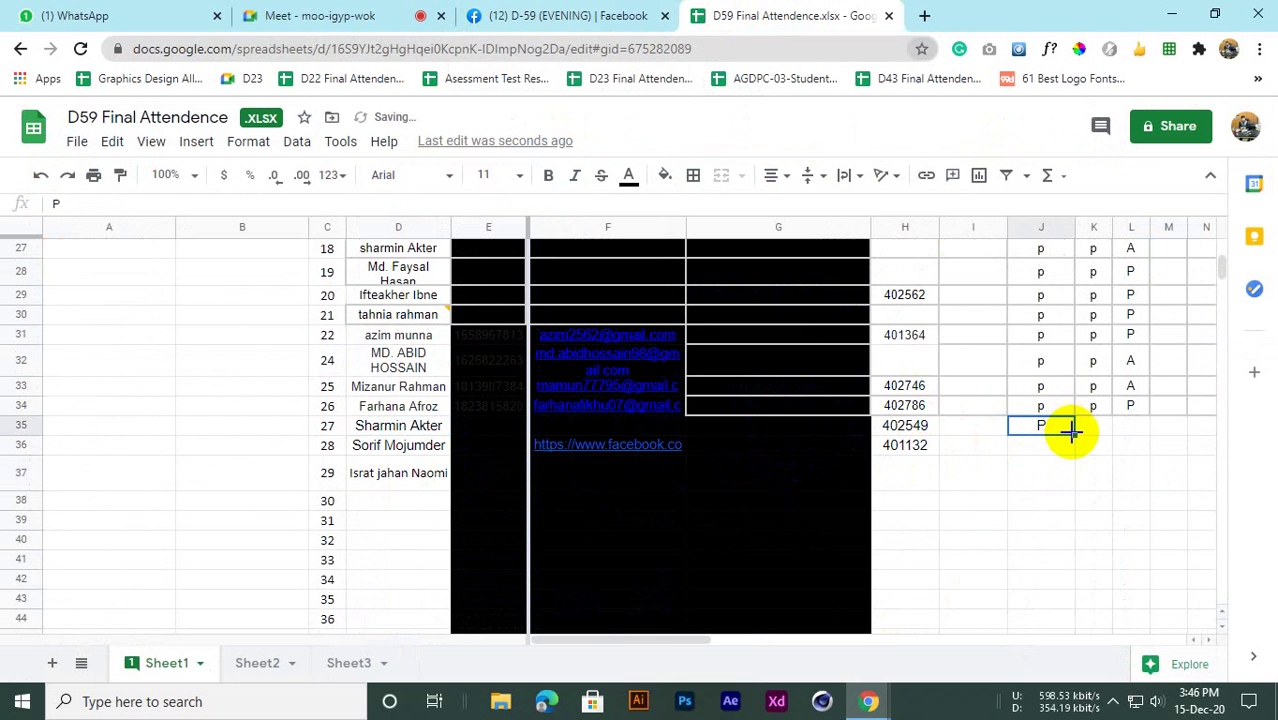
{"action": "left_click_drag", "start_coordinate": [1079, 433], "coordinate": [1133, 436]}
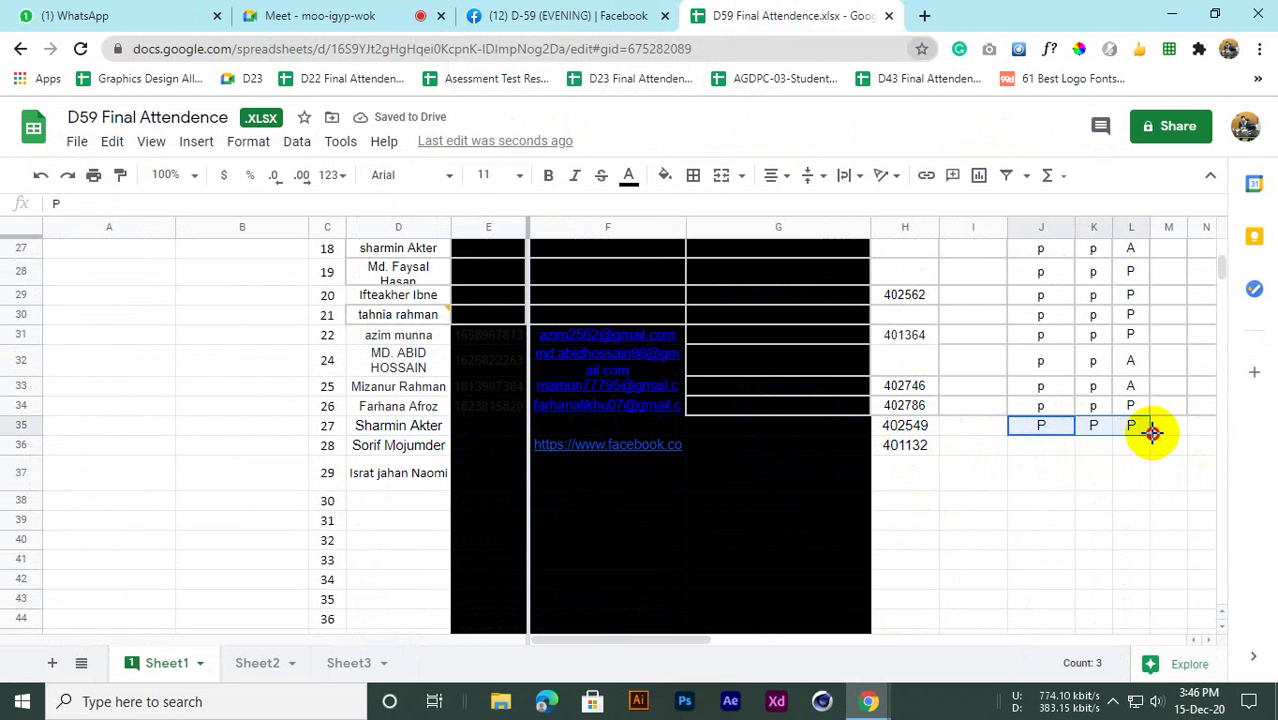
{"action": "left_click_drag", "start_coordinate": [1156, 474], "coordinate": [1152, 478]}
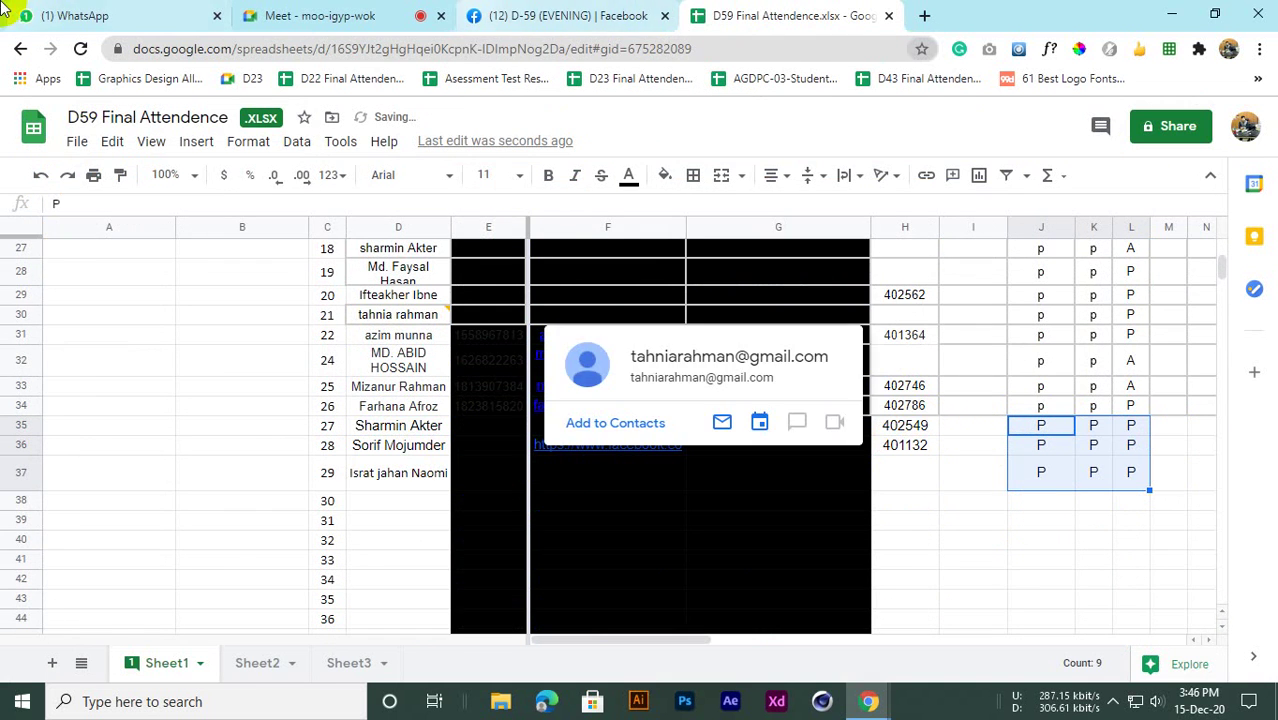
{"action": "left_click", "coordinate": [72, 15]}
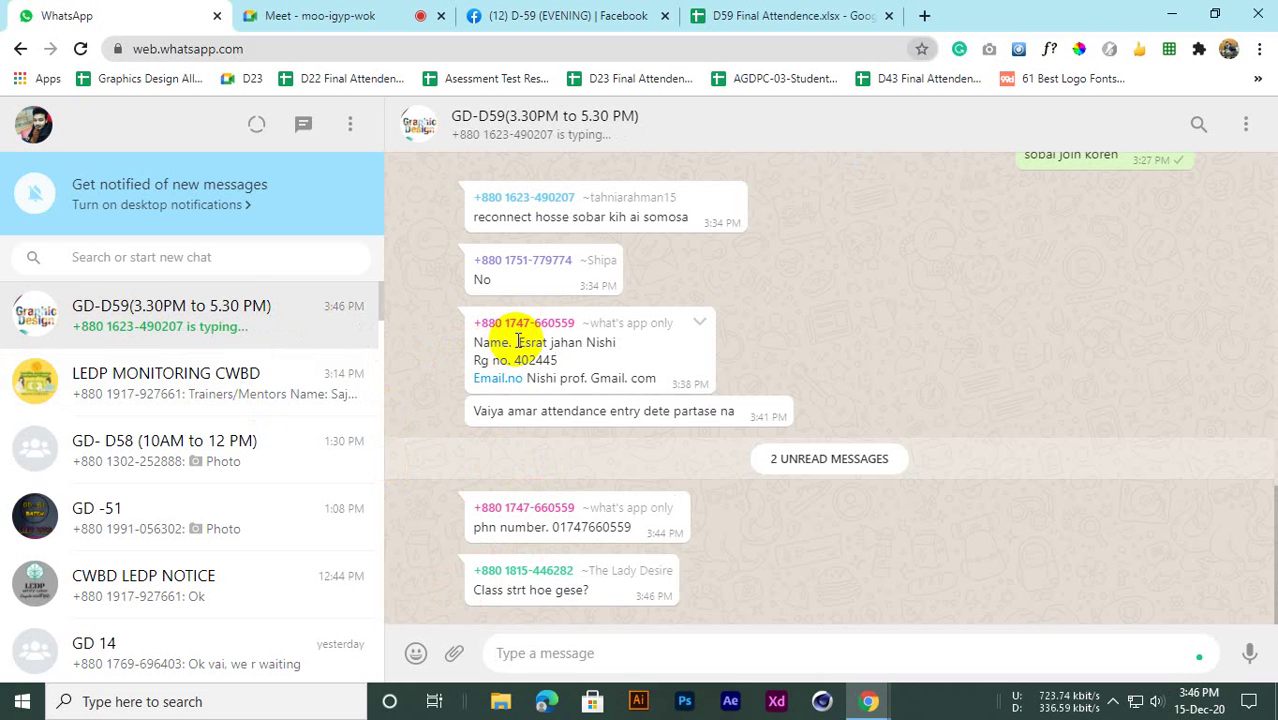
Paste the new student's name from the WhatsApp message into D38
{"action": "left_click_drag", "start_coordinate": [519, 342], "coordinate": [613, 342]}
{"action": "key", "text": "ctrl+c"}
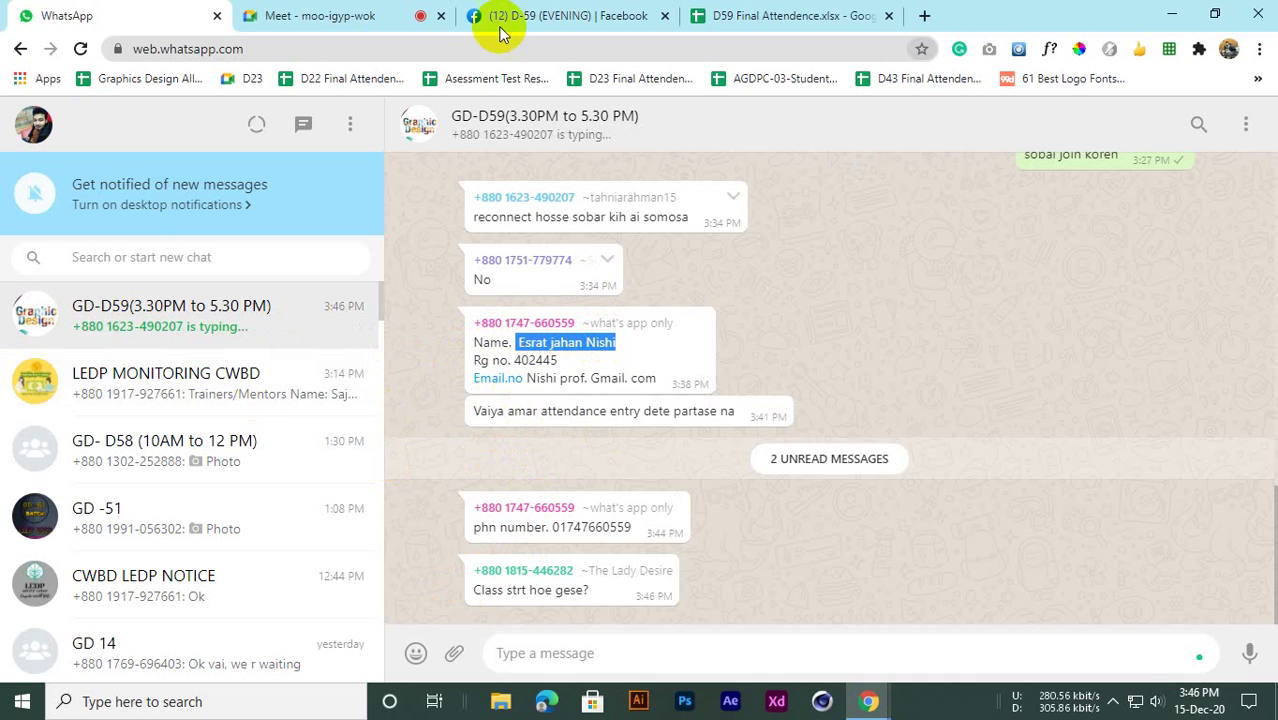
{"action": "left_click", "coordinate": [827, 12]}
{"action": "left_click", "coordinate": [372, 503]}
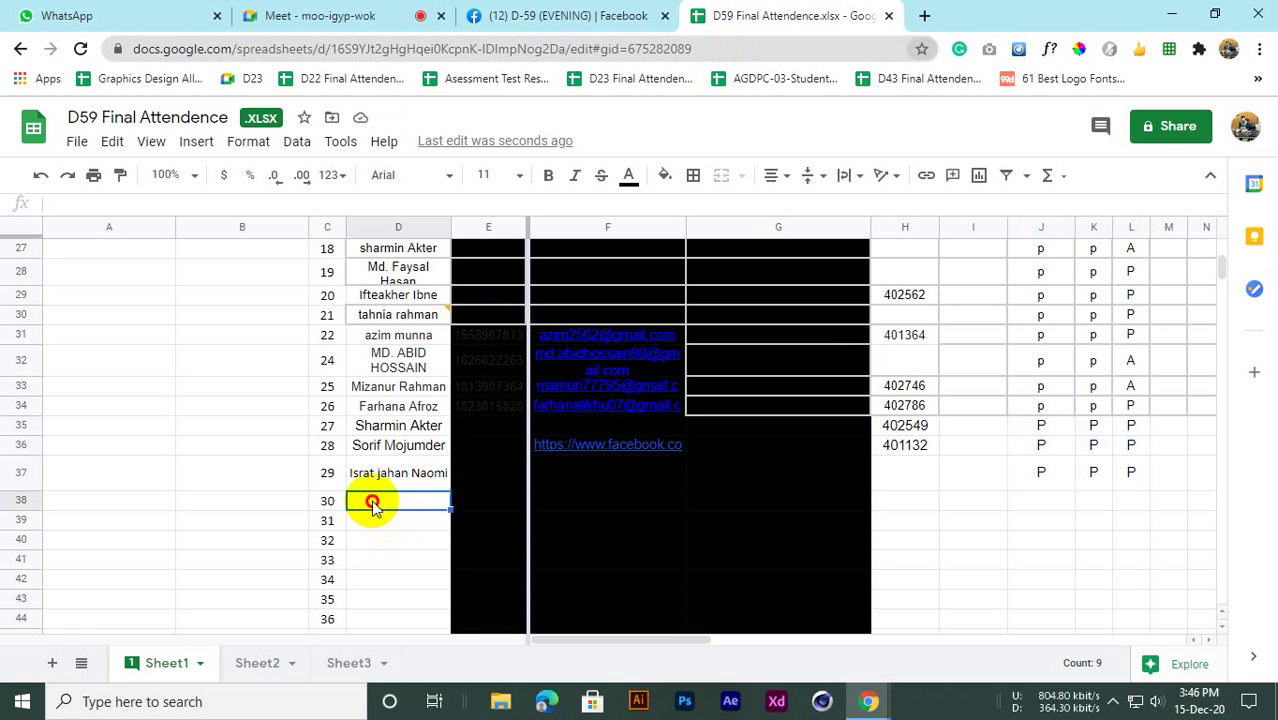
{"action": "key", "text": "ctrl+v"}
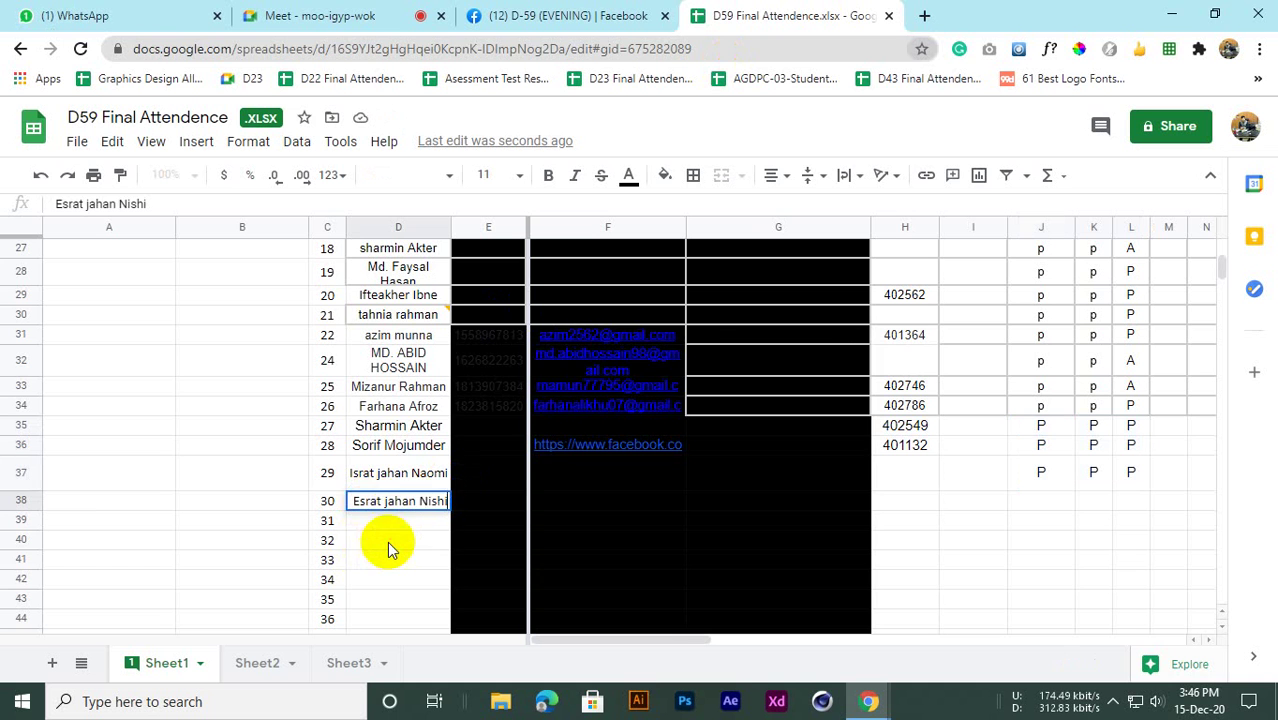
{"action": "left_click", "coordinate": [387, 541]}
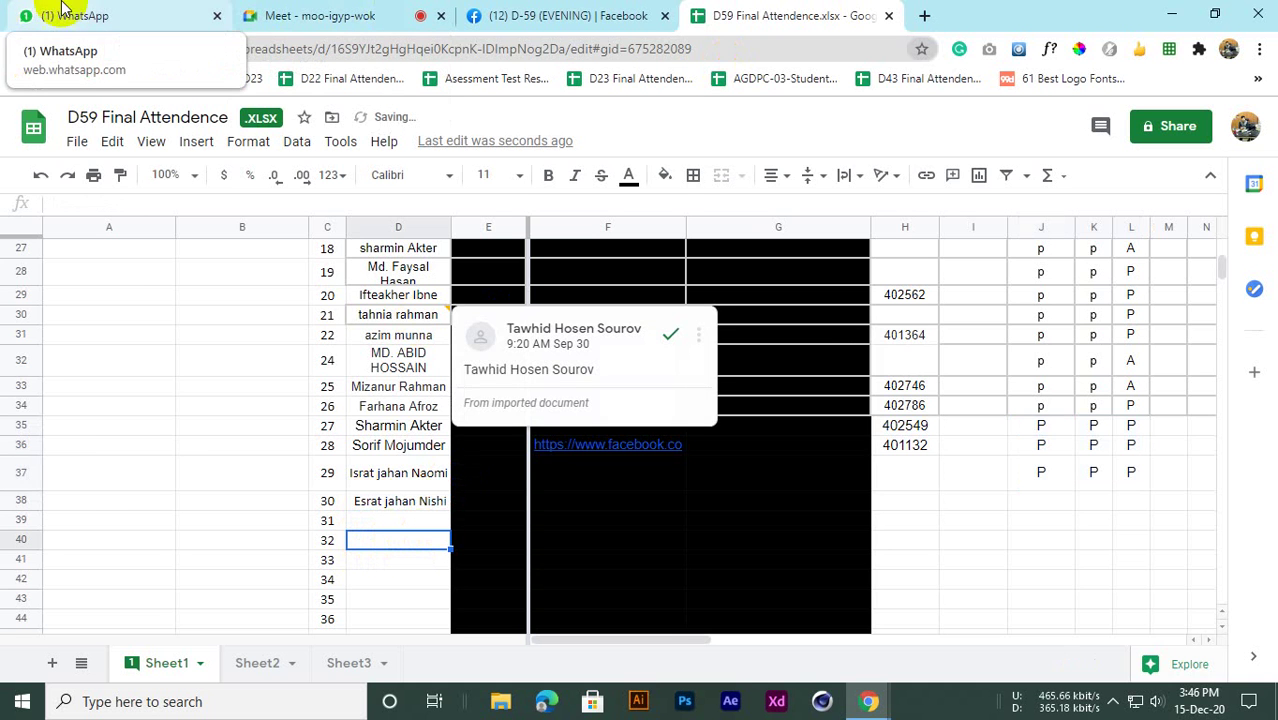
Copy the student's e-mail text from WhatsApp and select cells across row 38
{"action": "left_click", "coordinate": [15, 12]}
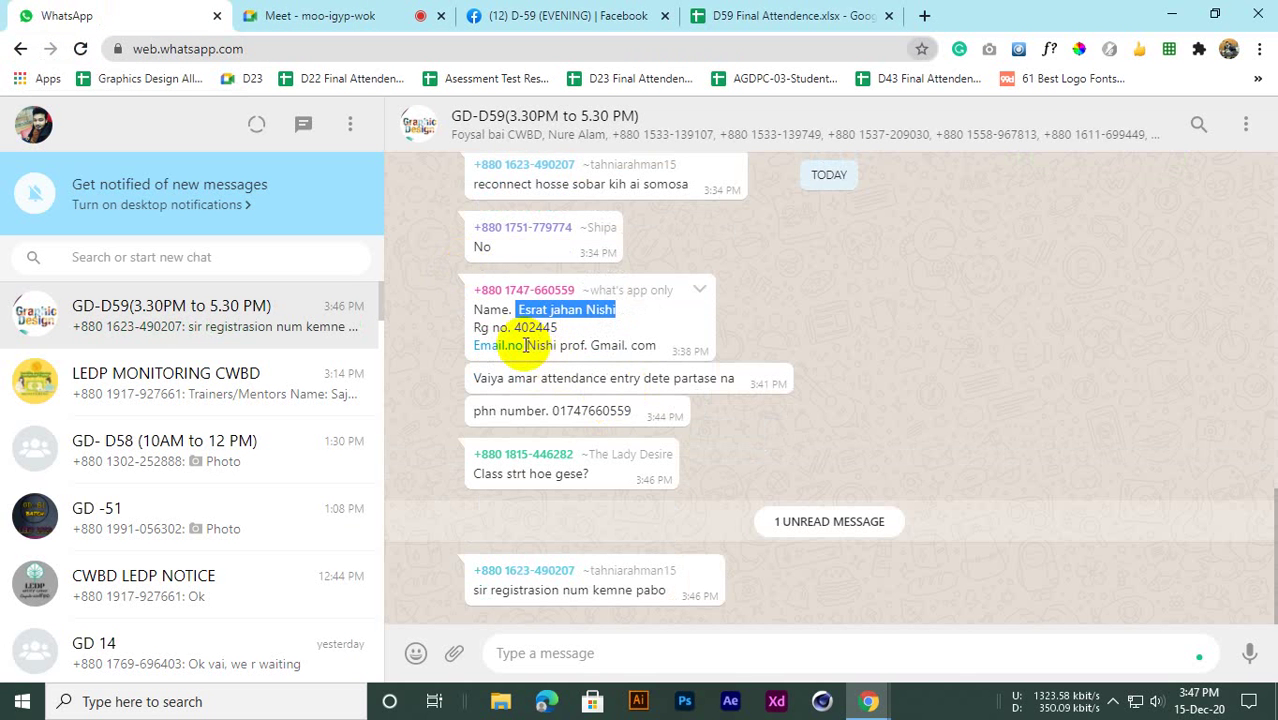
{"action": "left_click_drag", "start_coordinate": [526, 344], "coordinate": [628, 355]}
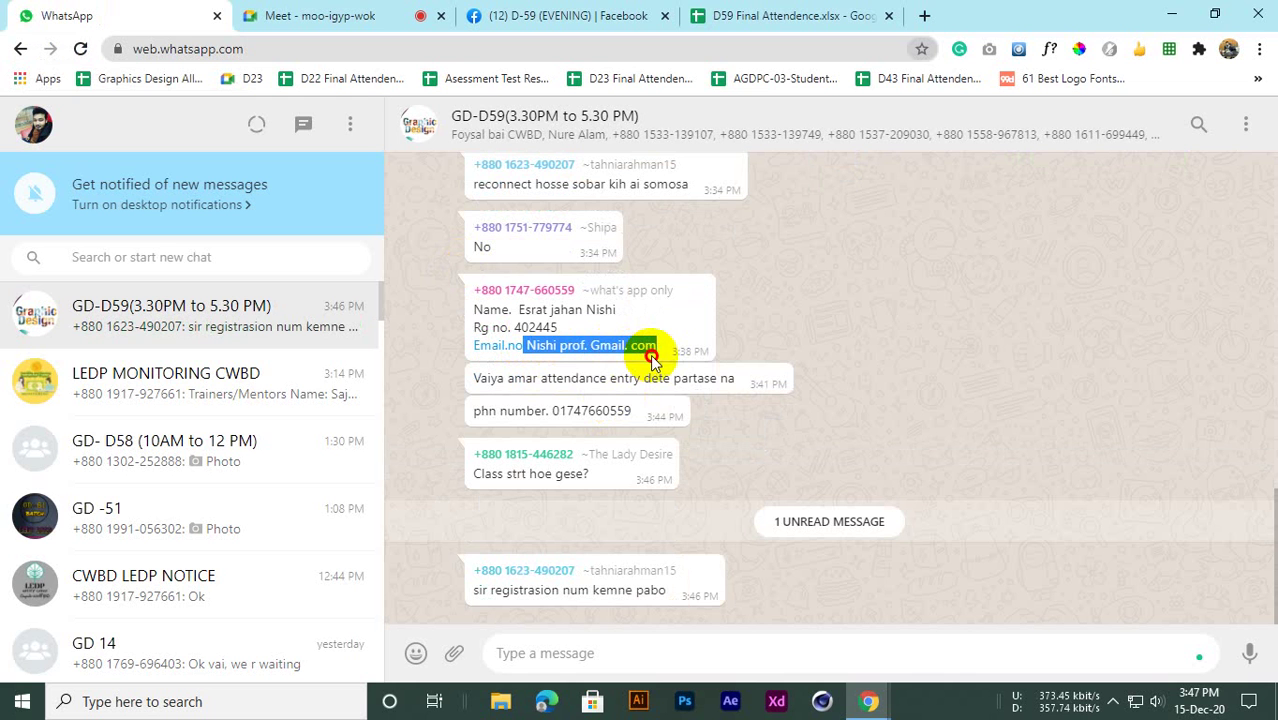
{"action": "left_click", "coordinate": [715, 15]}
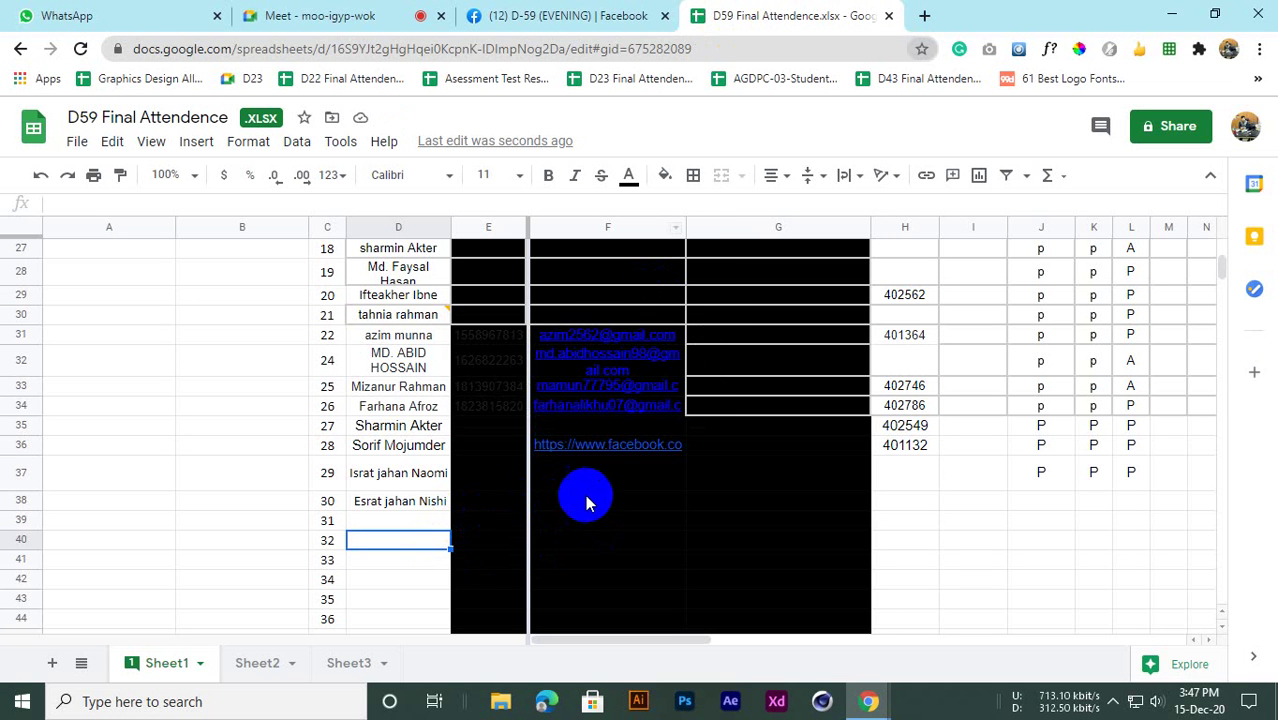
{"action": "left_click", "coordinate": [729, 501]}
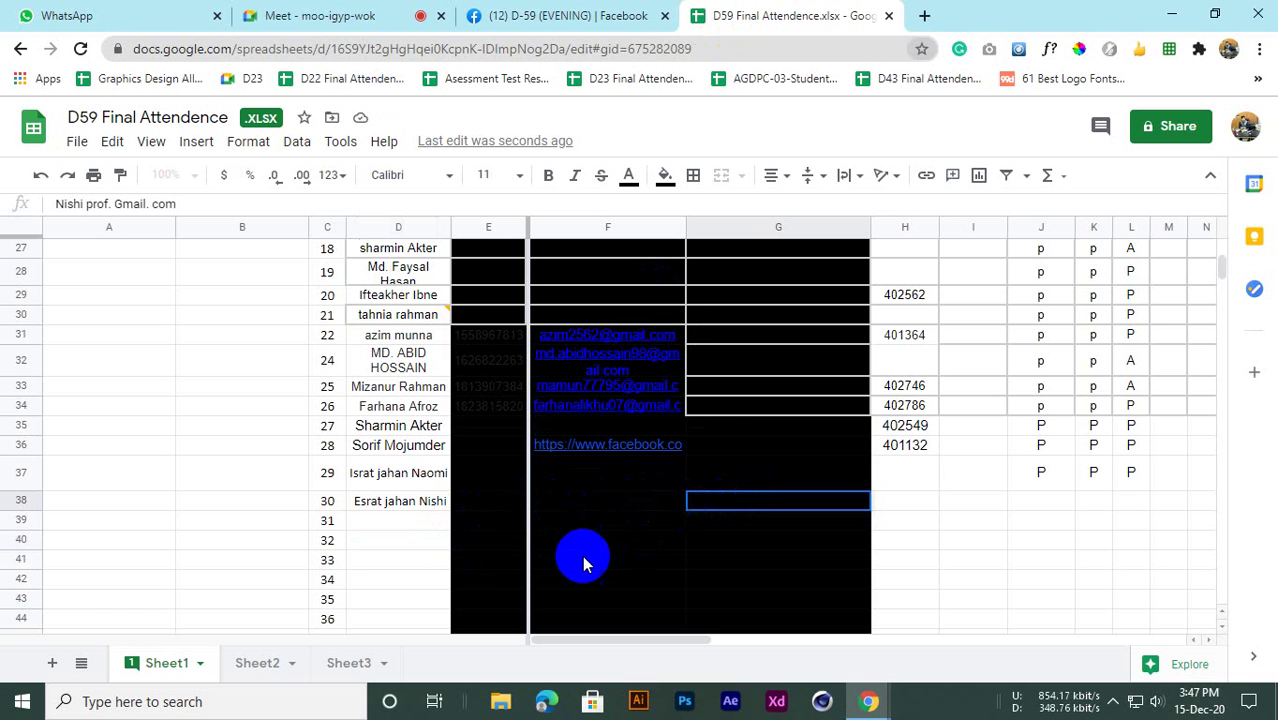
{"action": "left_click", "coordinate": [402, 545]}
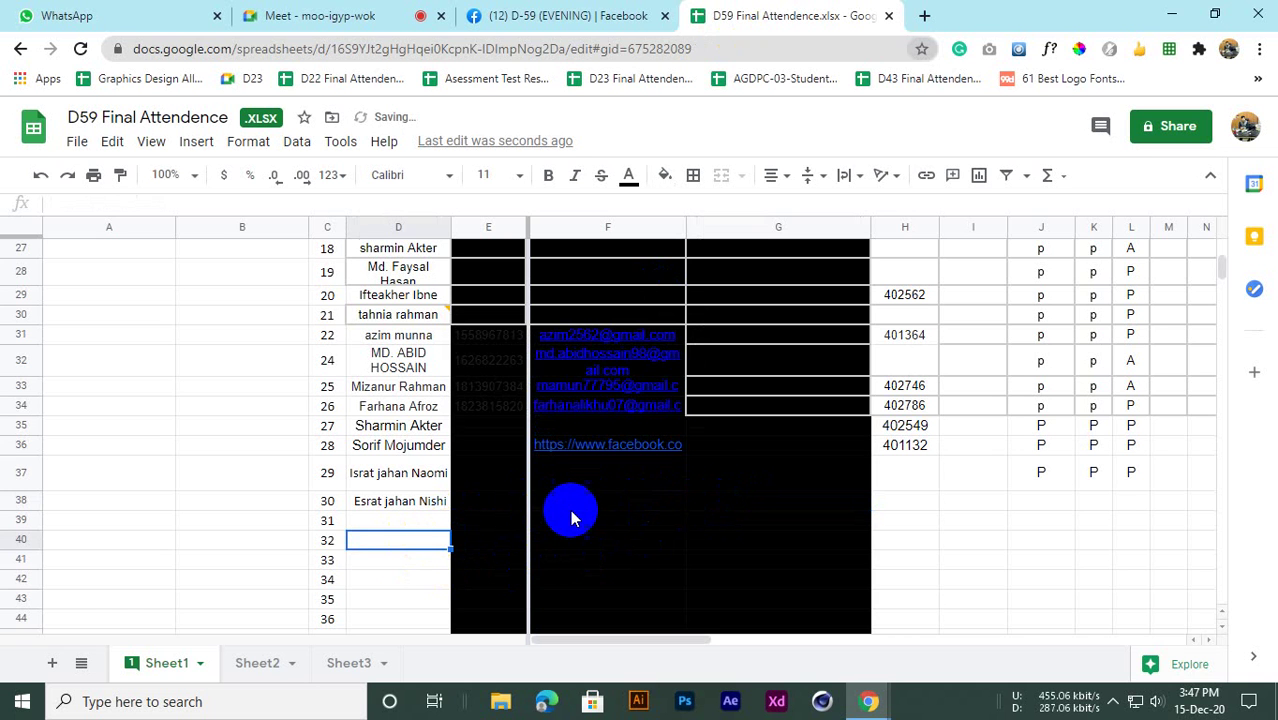
{"action": "left_click", "coordinate": [571, 505]}
{"action": "left_click", "coordinate": [490, 509]}
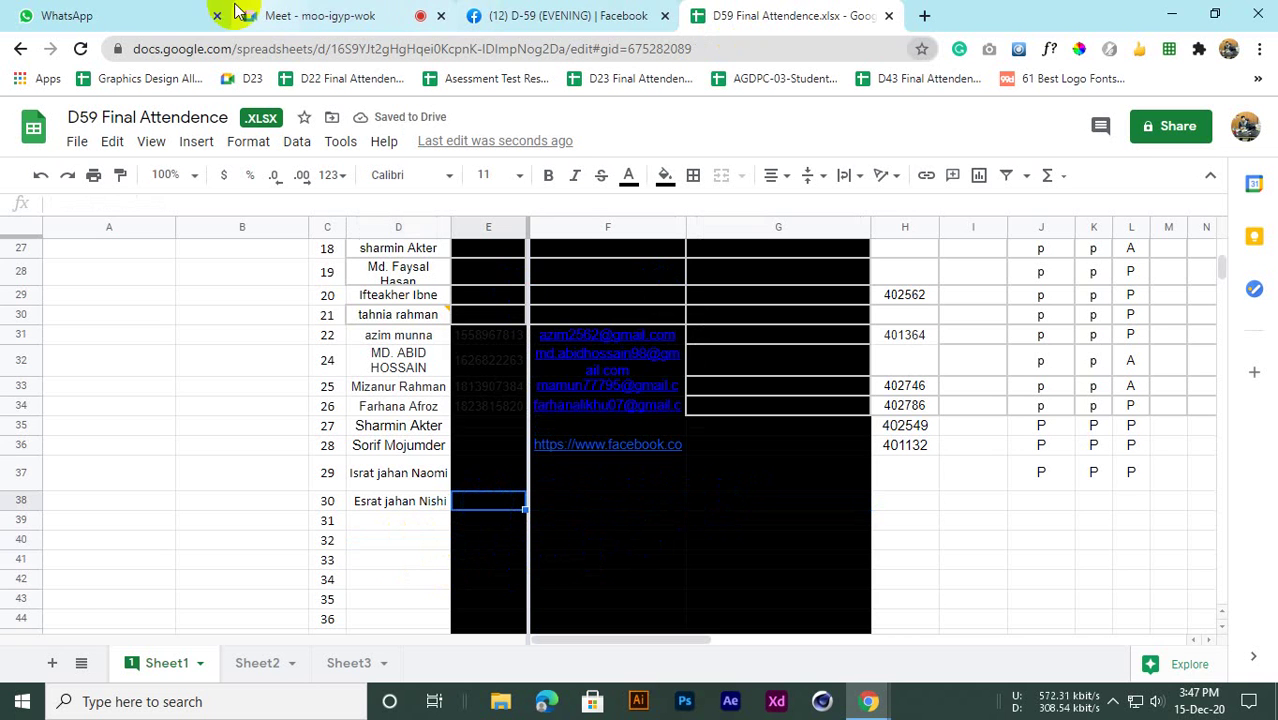
Copy the student's phone number from WhatsApp into E38
{"action": "left_click", "coordinate": [122, 8]}
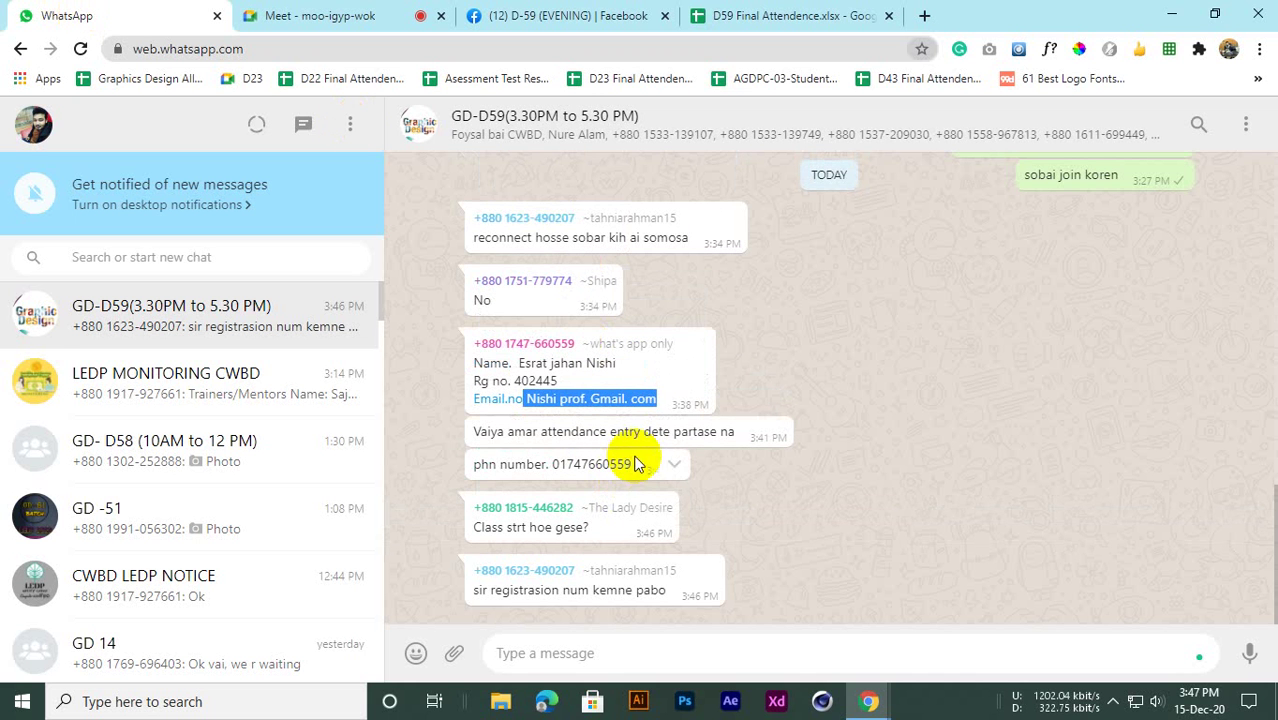
{"action": "left_click_drag", "start_coordinate": [633, 468], "coordinate": [556, 470]}
{"action": "key", "text": "ctrl+c"}
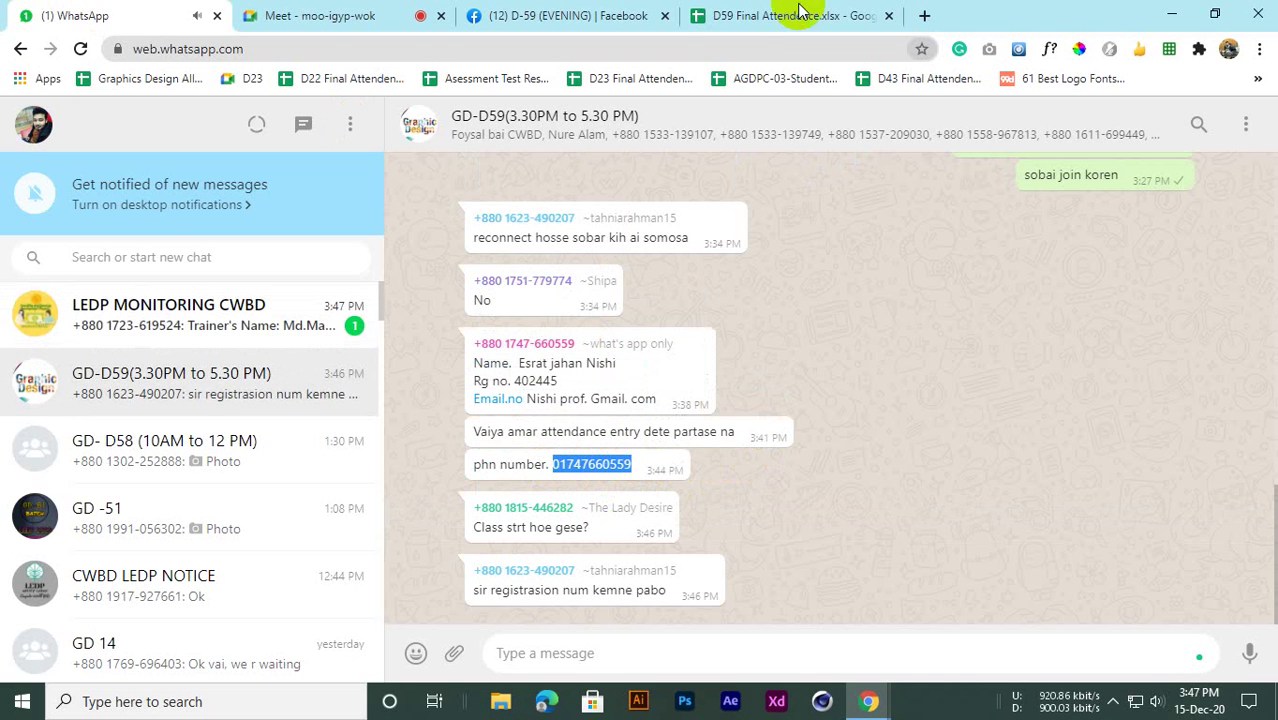
{"action": "left_click", "coordinate": [830, 12]}
{"action": "left_click", "coordinate": [468, 505]}
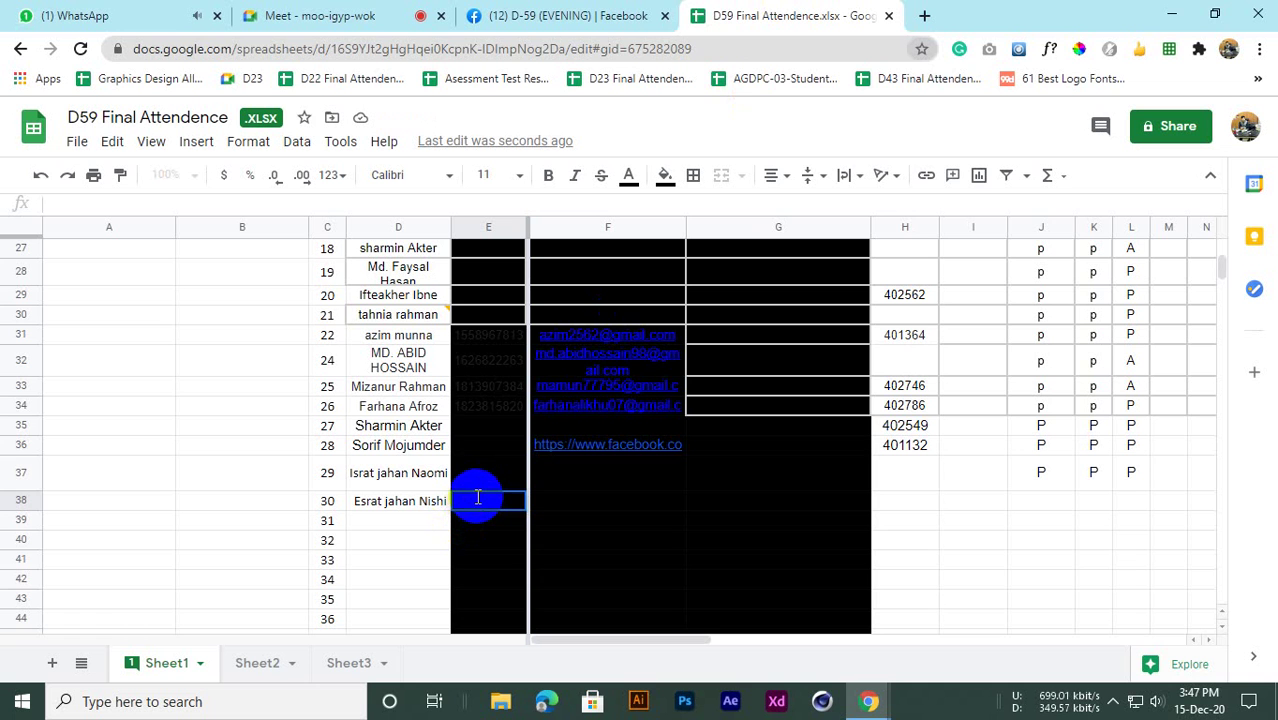
{"action": "key", "text": "ctrl+v"}
{"action": "left_click", "coordinate": [371, 553]}
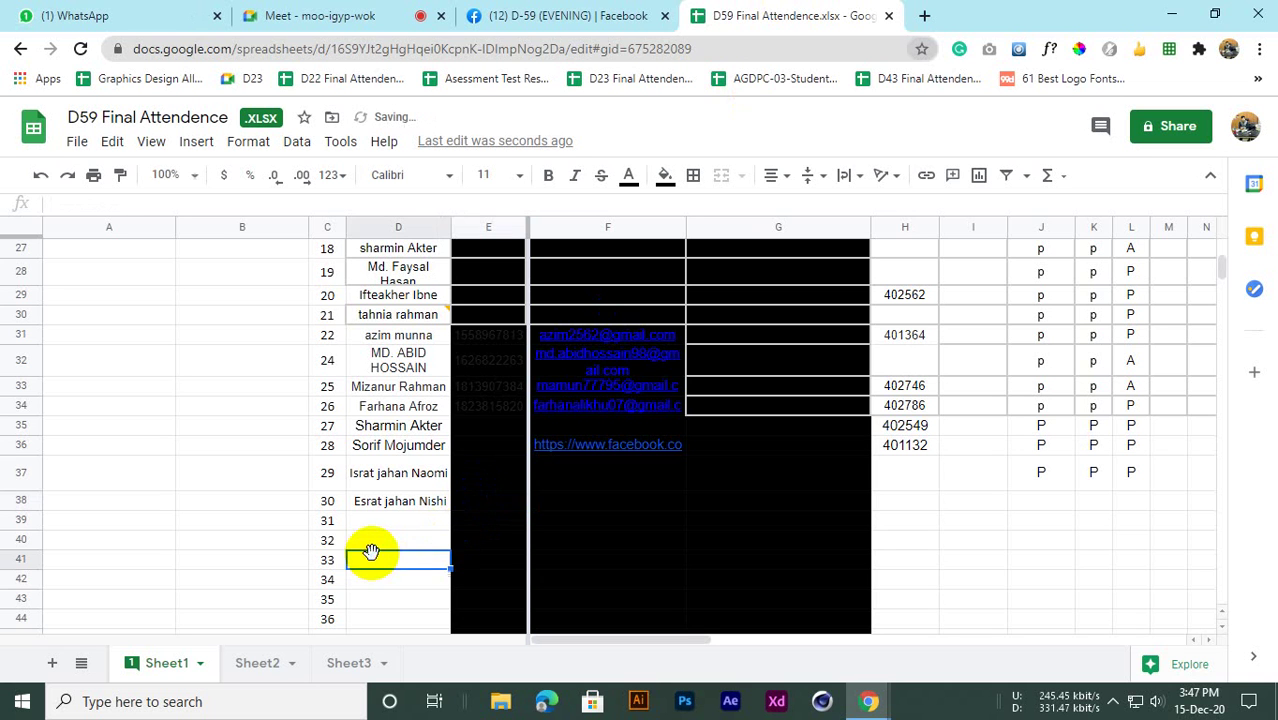
{"action": "left_click", "coordinate": [492, 507]}
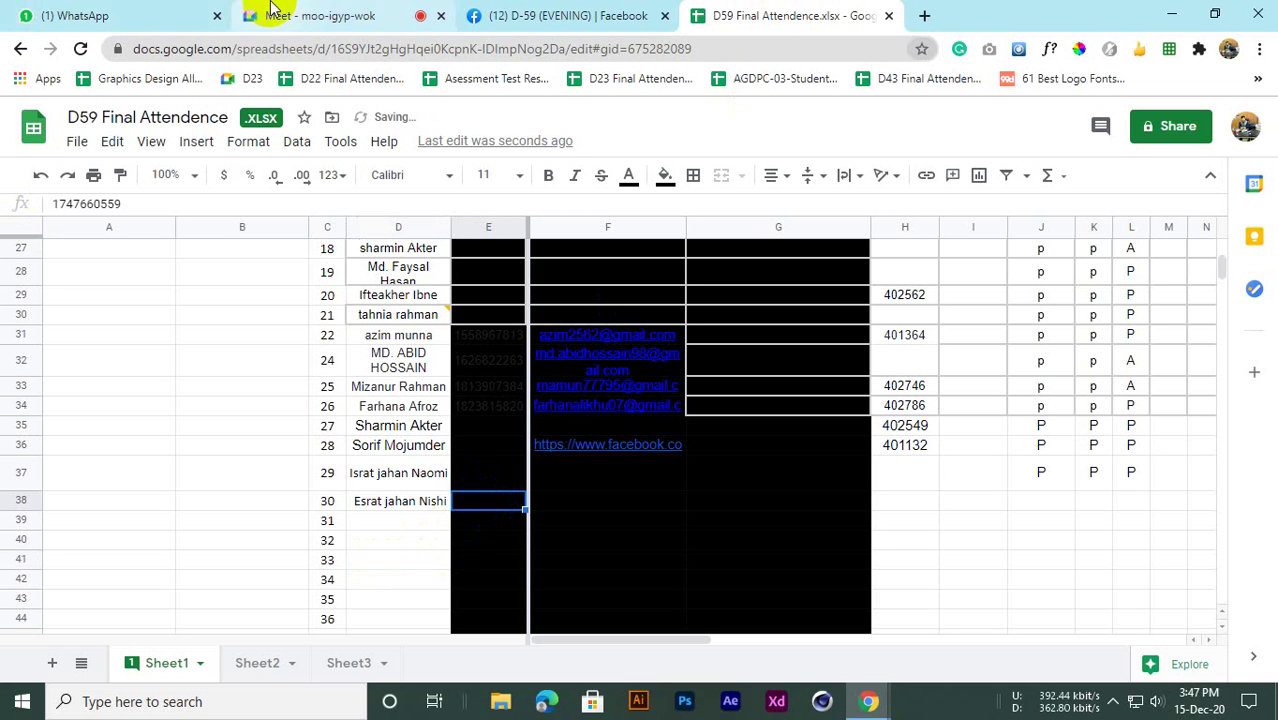
{"action": "left_click", "coordinate": [573, 508]}
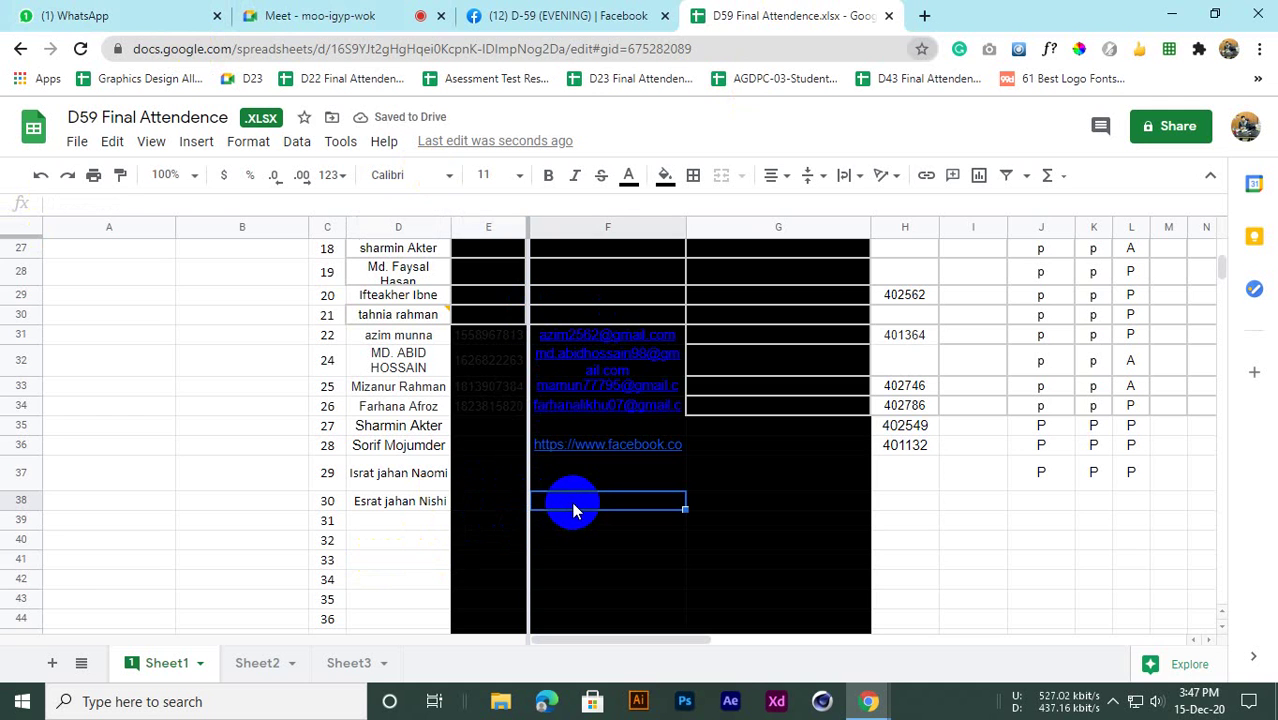
Paste the student's registration number from WhatsApp into H38
{"action": "left_click", "coordinate": [45, 16]}
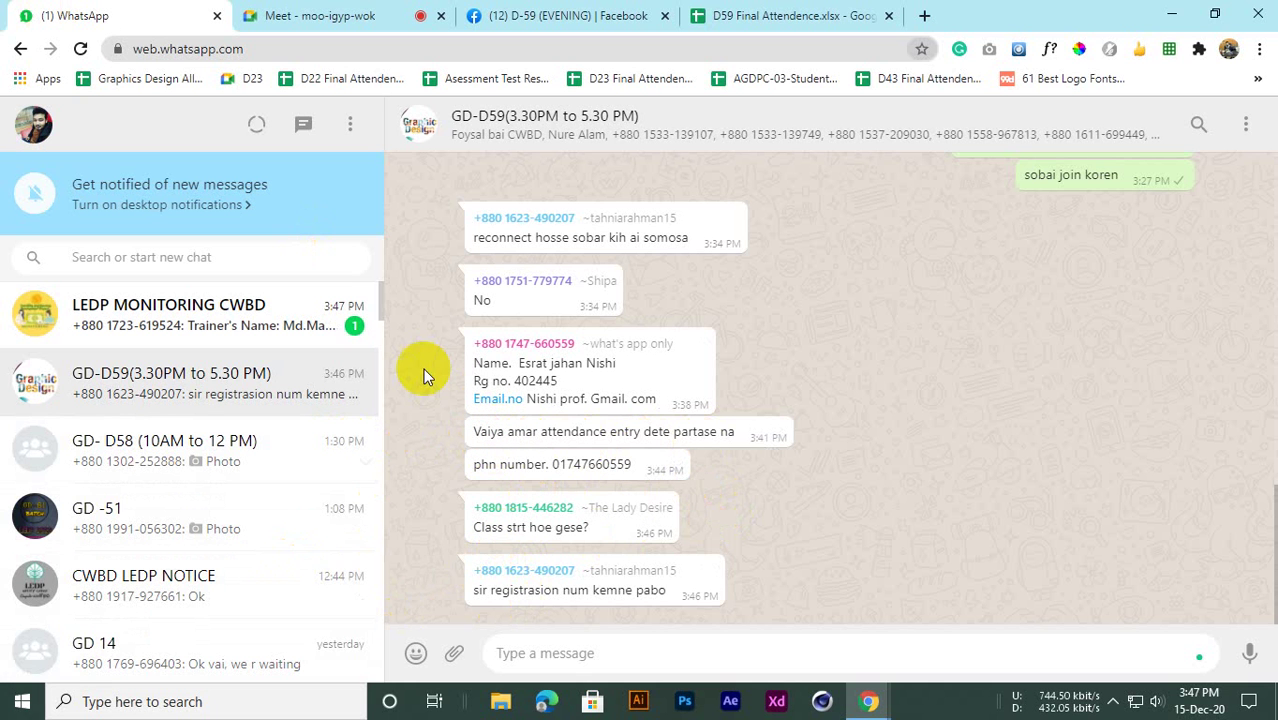
{"action": "left_click_drag", "start_coordinate": [514, 381], "coordinate": [549, 378]}
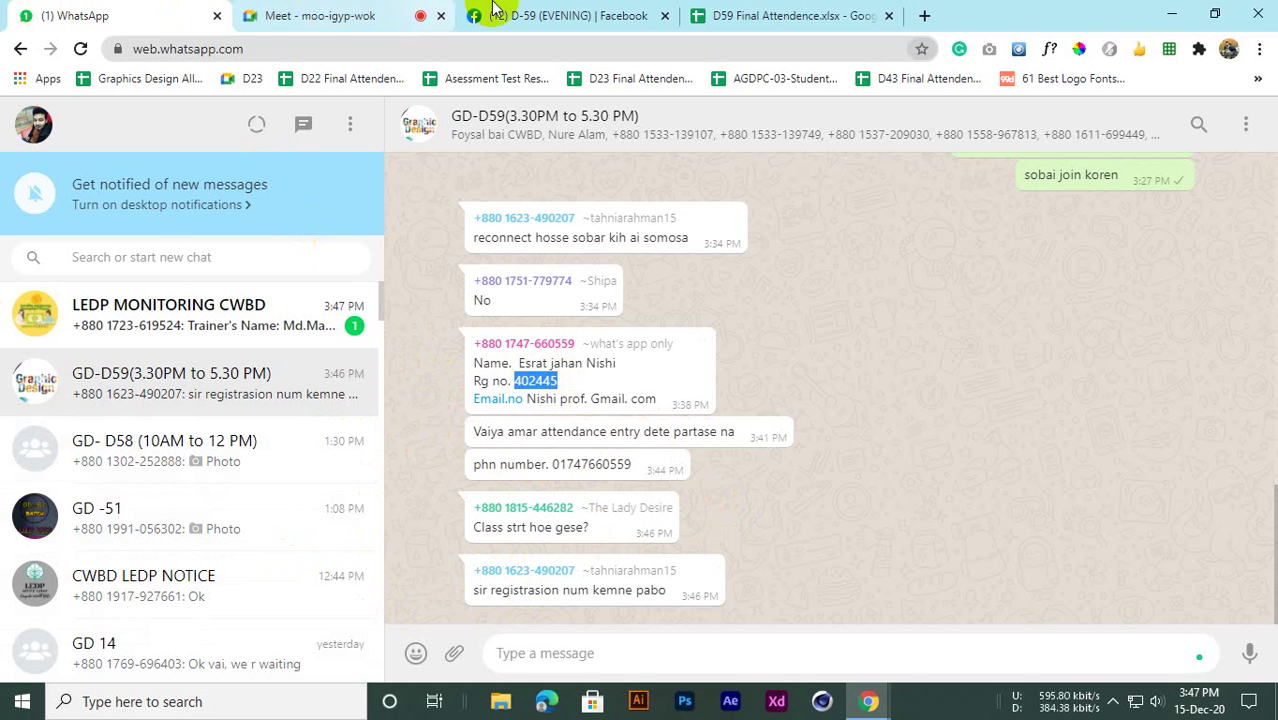
{"action": "left_click", "coordinate": [790, 15]}
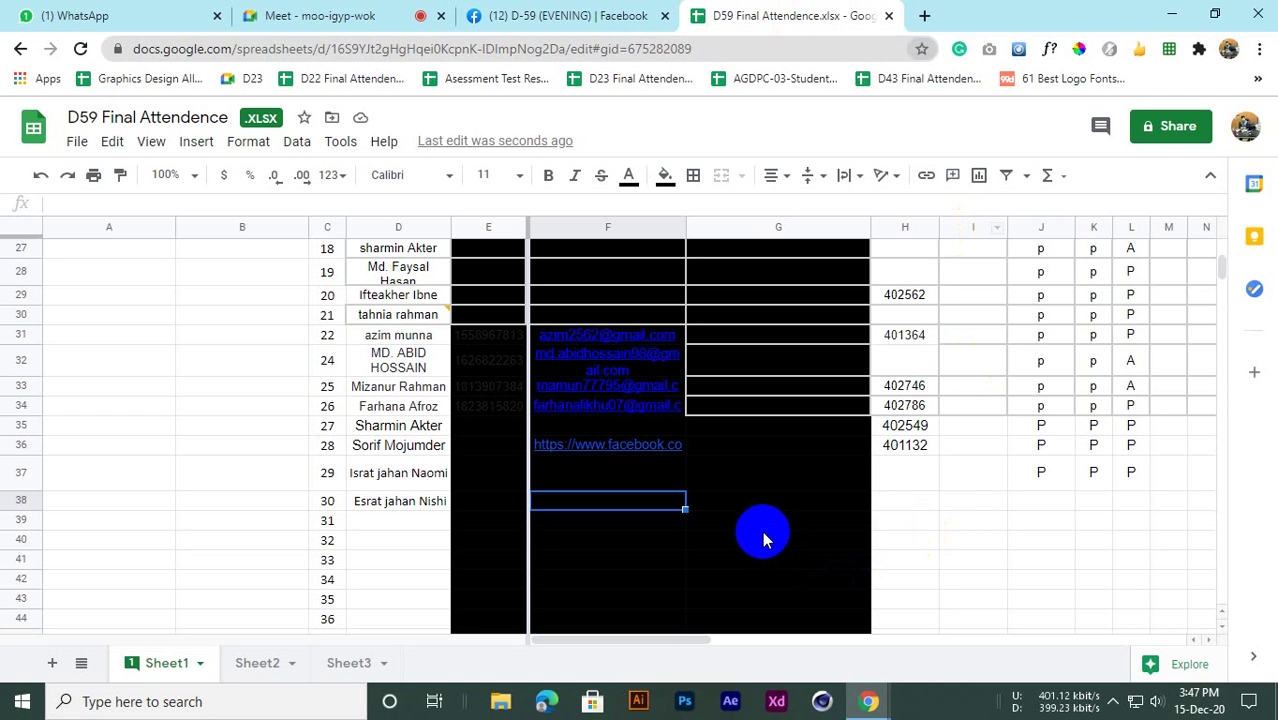
{"action": "left_click", "coordinate": [900, 500]}
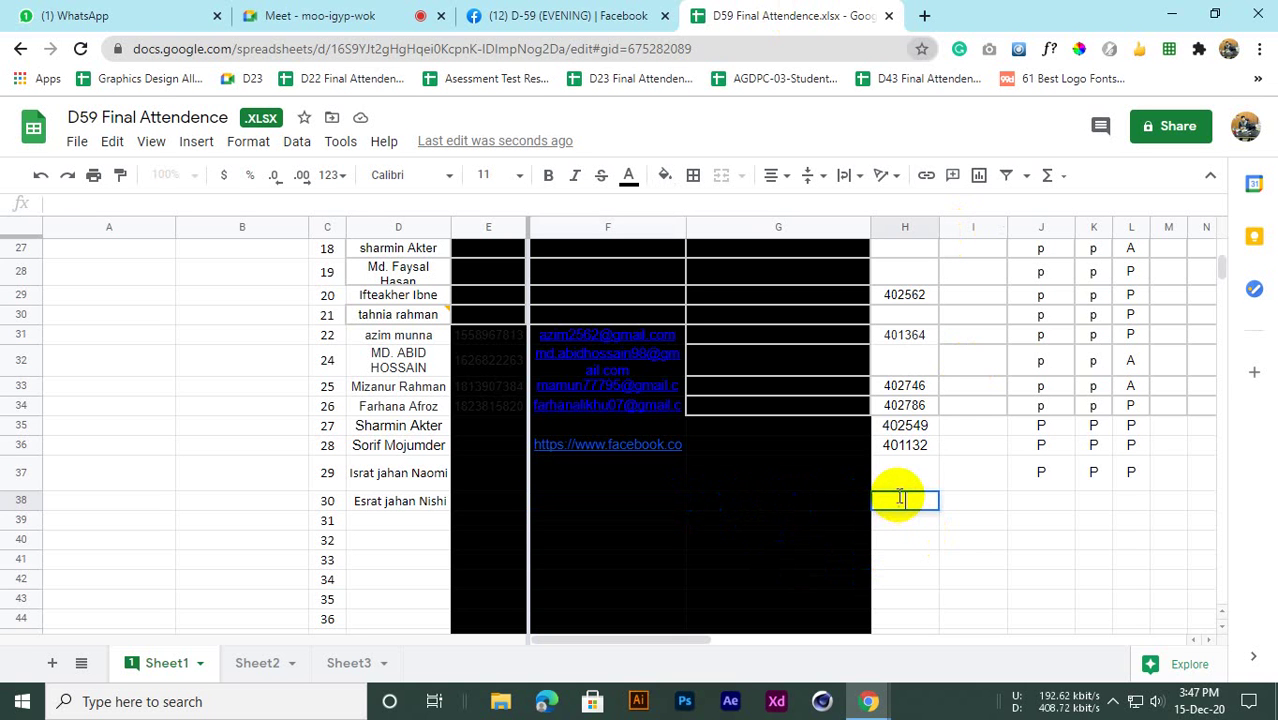
{"action": "key", "text": "Return"}
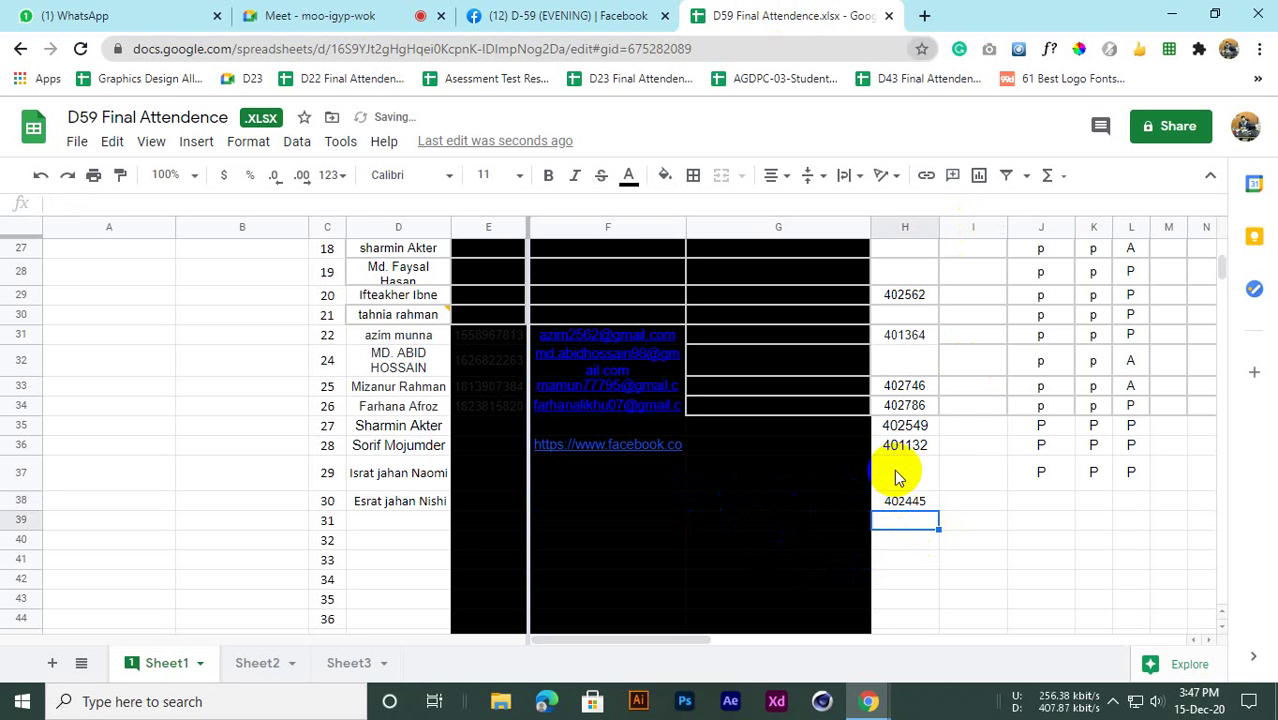
{"action": "left_click", "coordinate": [897, 478]}
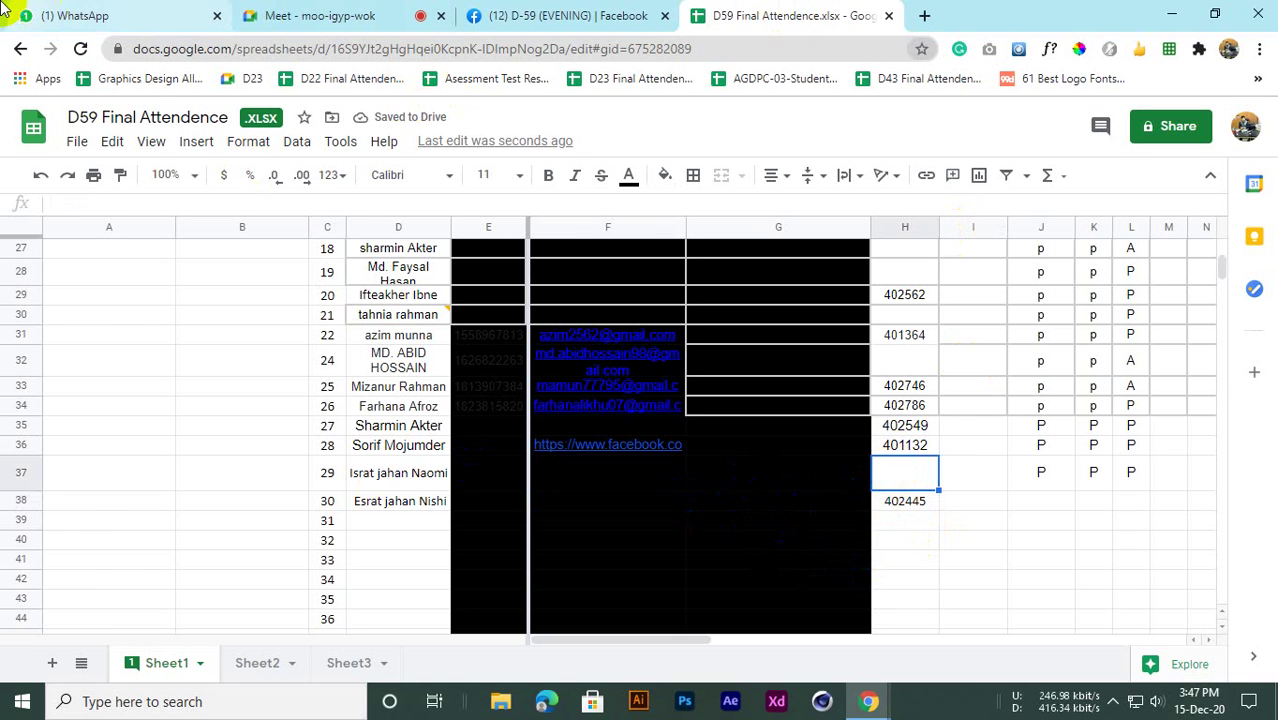
{"action": "left_click", "coordinate": [28, 18]}
Copy the Facebook link from the Meet chat and paste it into G35
{"action": "left_click", "coordinate": [367, 8]}
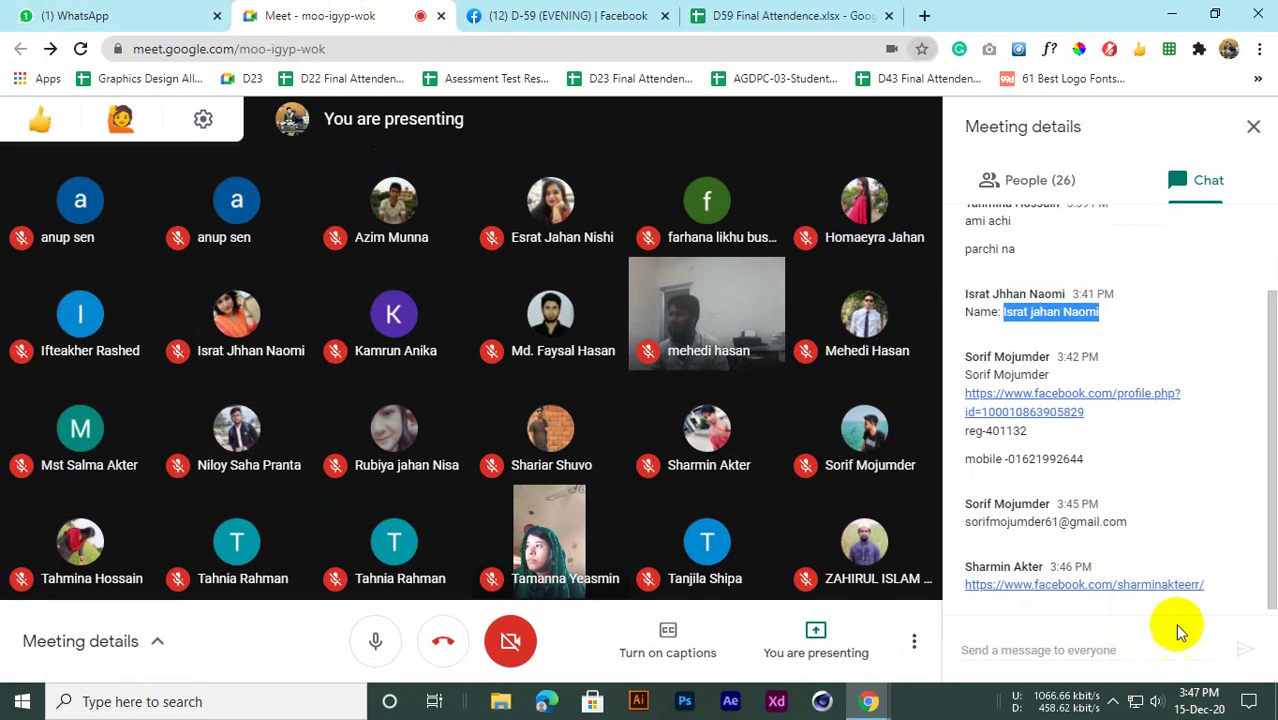
{"action": "left_click_drag", "start_coordinate": [1207, 585], "coordinate": [967, 585]}
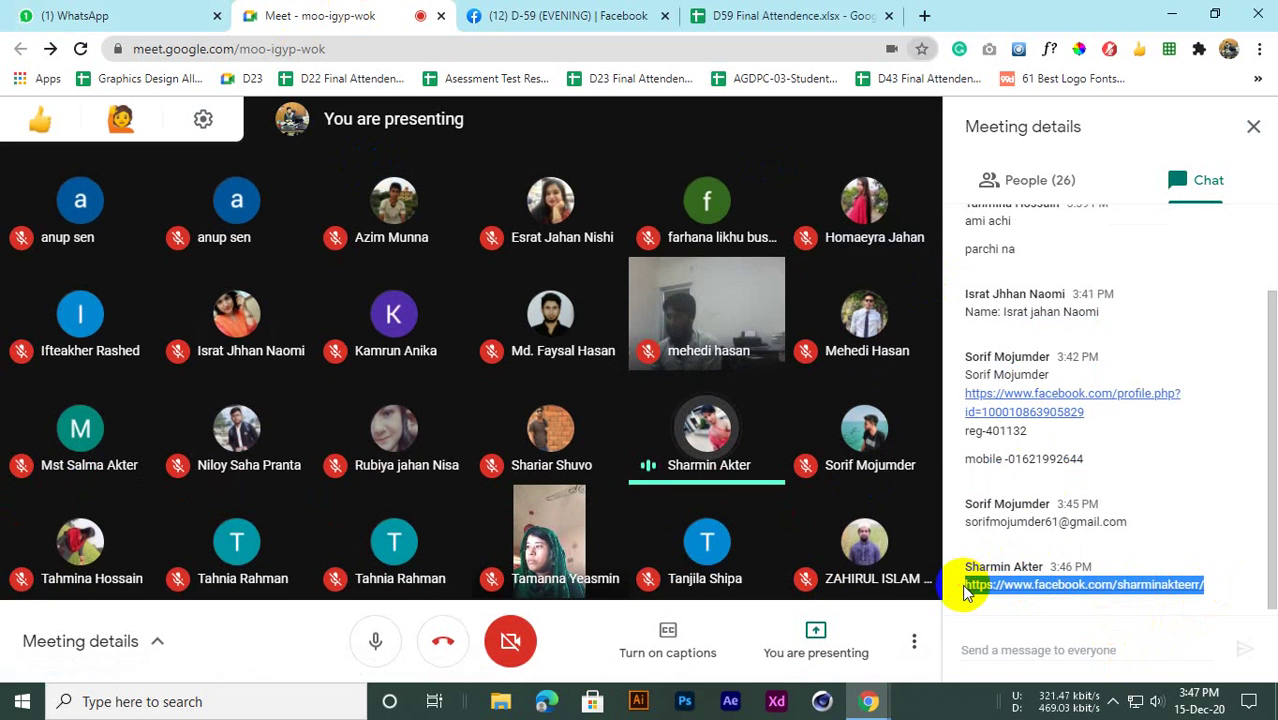
{"action": "left_click", "coordinate": [815, 12]}
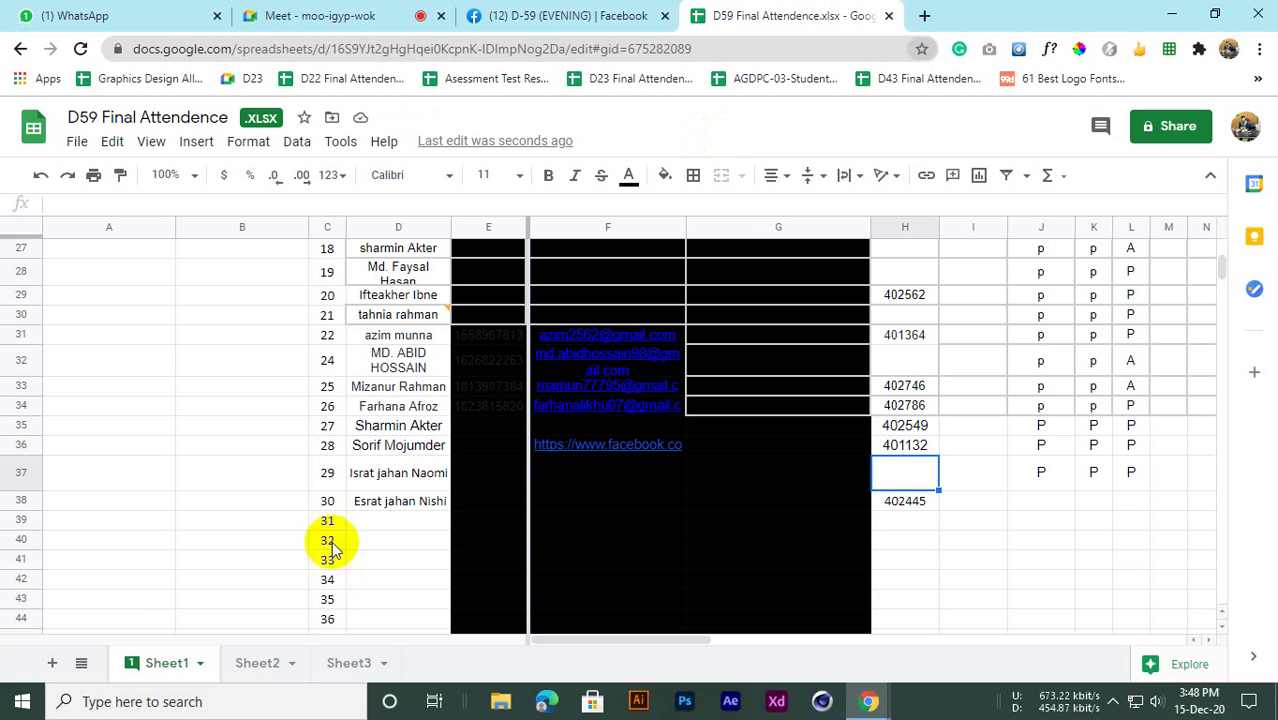
{"action": "left_click", "coordinate": [599, 427]}
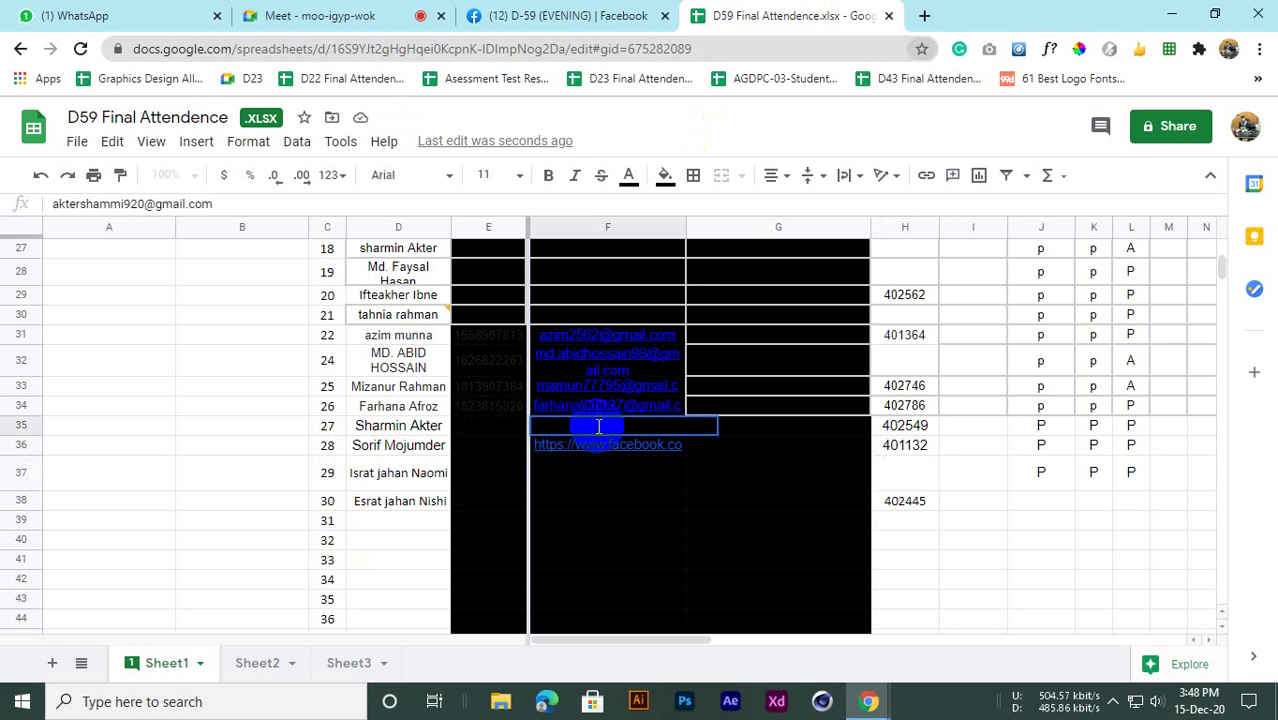
{"action": "left_click", "coordinate": [220, 484]}
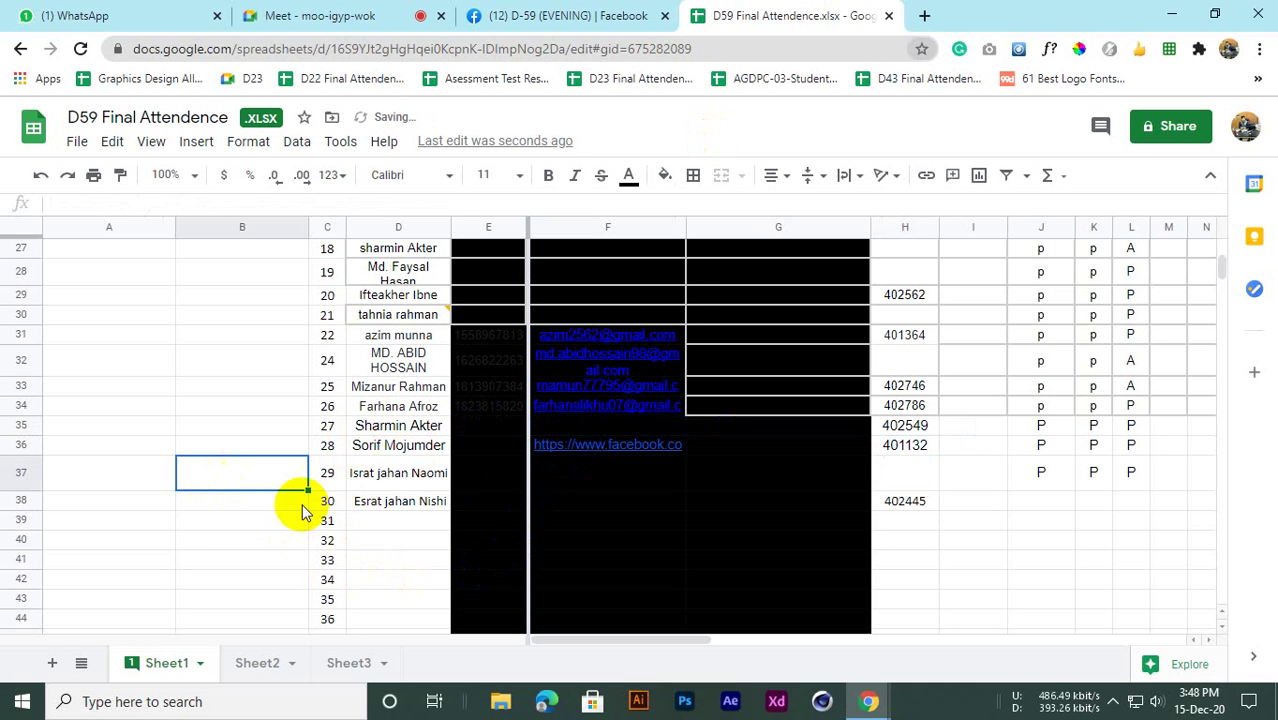
{"action": "left_click", "coordinate": [613, 430]}
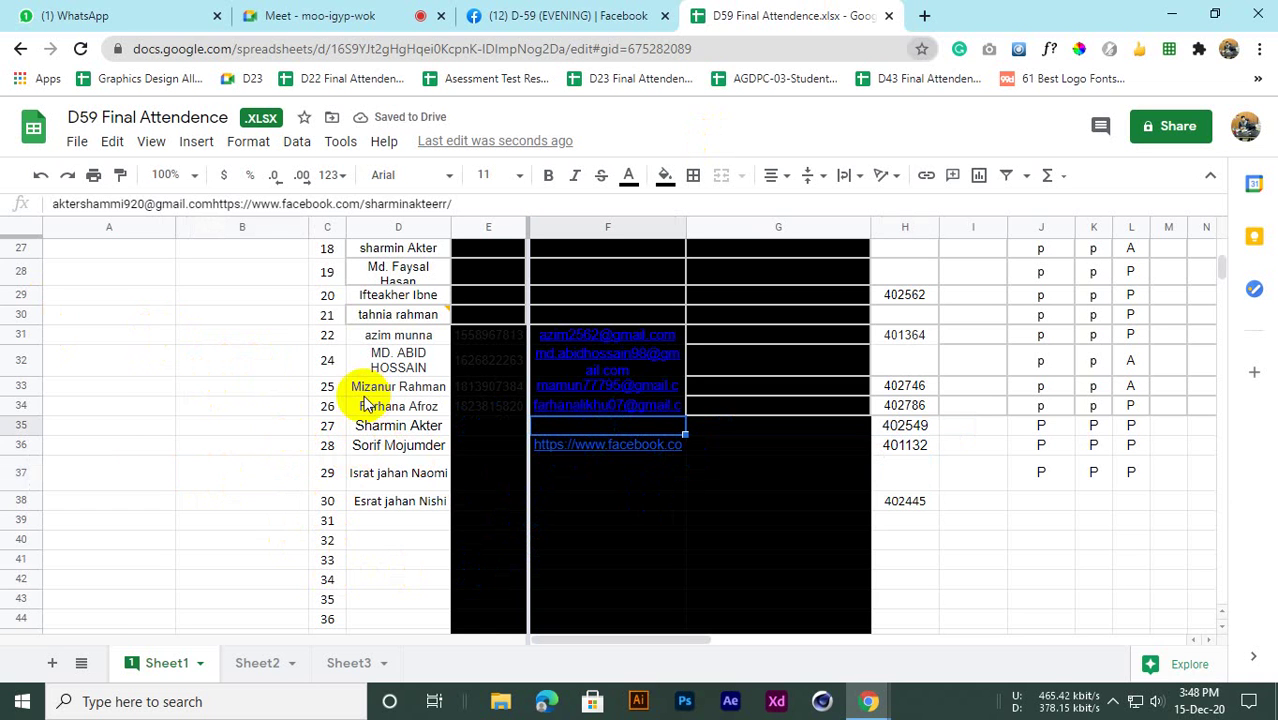
{"action": "left_click", "coordinate": [717, 428]}
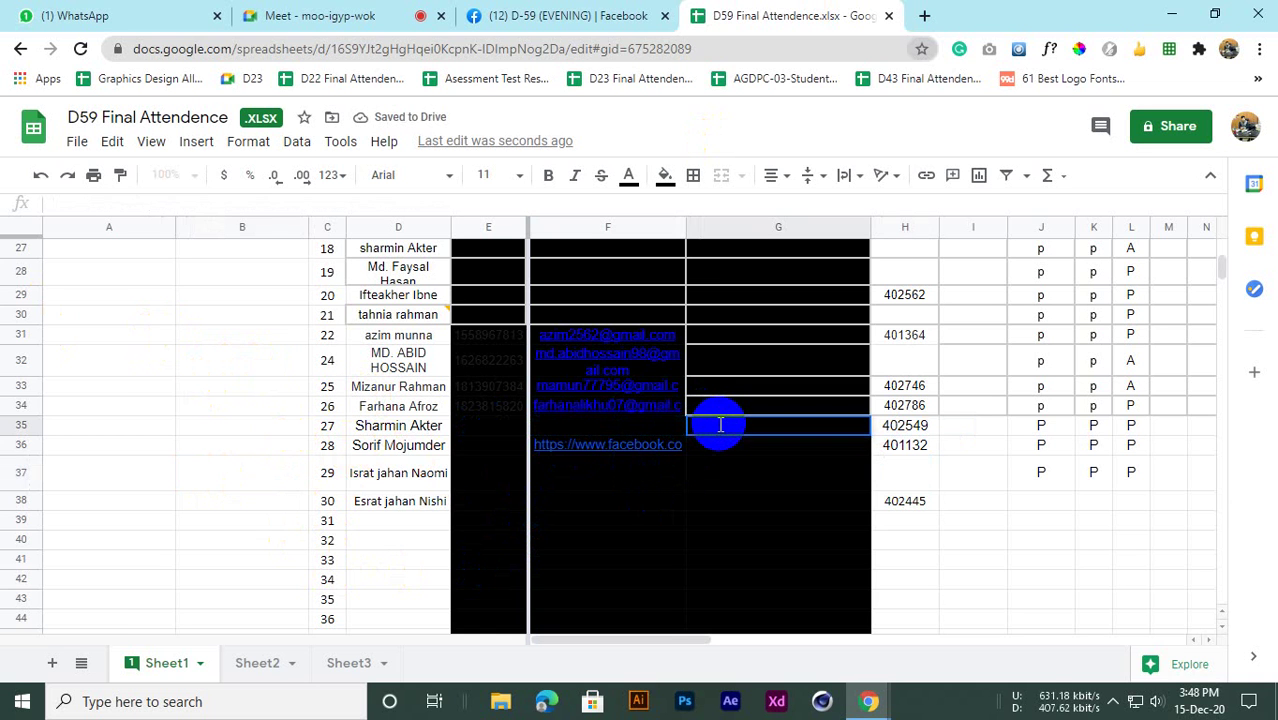
{"action": "key", "text": "ctrl+v"}
Scroll through the attendance sheet, checking the cells of rows 38 and 39
{"action": "left_click", "coordinate": [720, 503]}
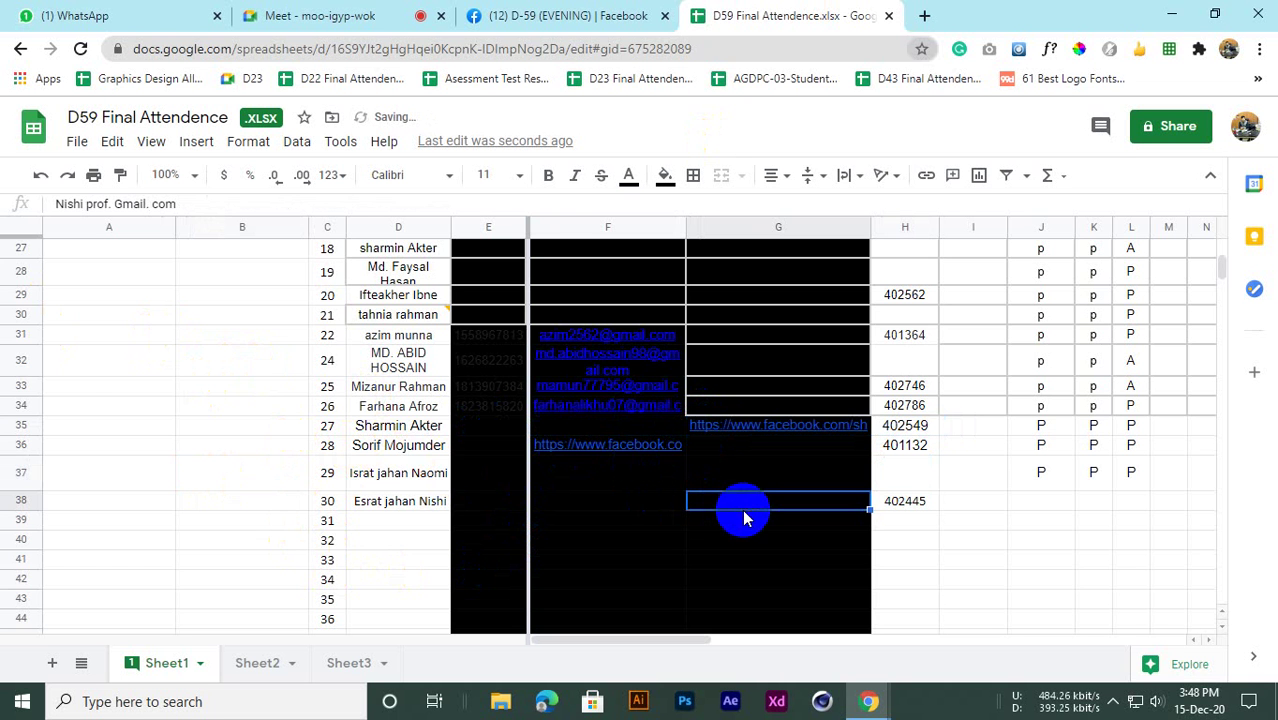
{"action": "scroll", "coordinate": [685, 442], "scroll_direction": "up", "scroll_amount": 9}
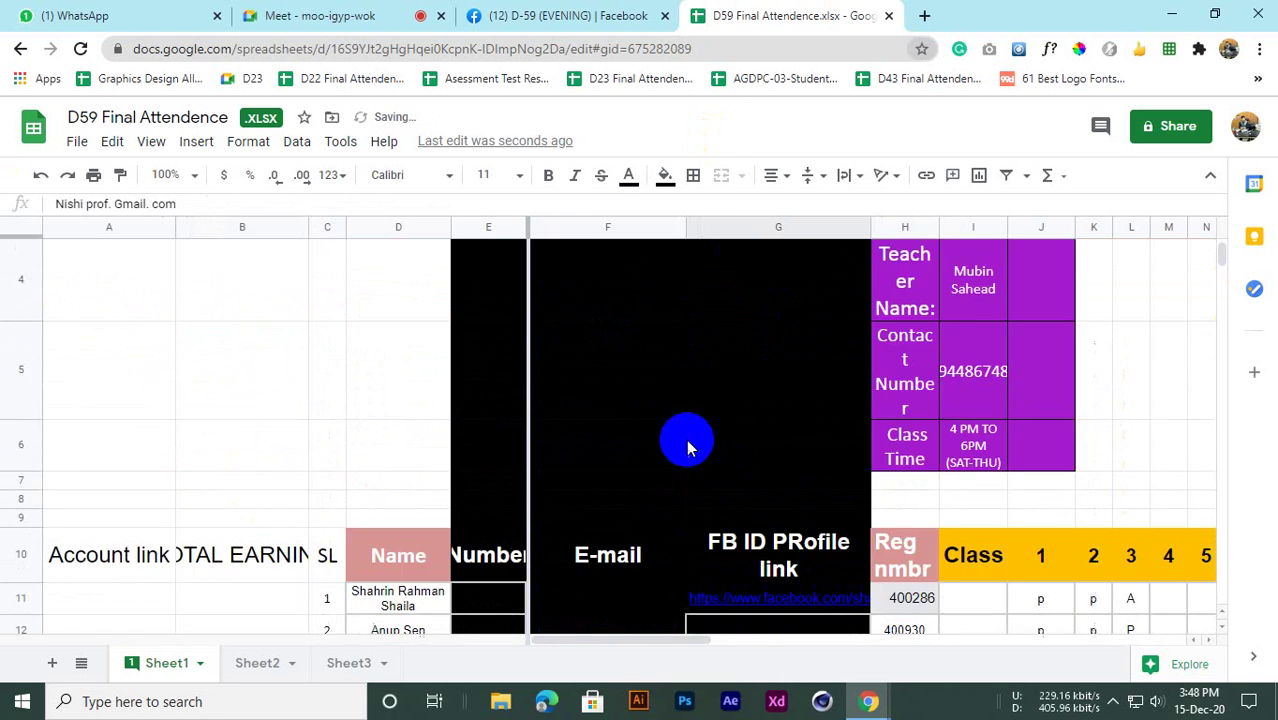
{"action": "scroll", "coordinate": [685, 442], "scroll_direction": "down", "scroll_amount": 9}
{"action": "scroll", "coordinate": [533, 479], "scroll_direction": "down", "scroll_amount": 3}
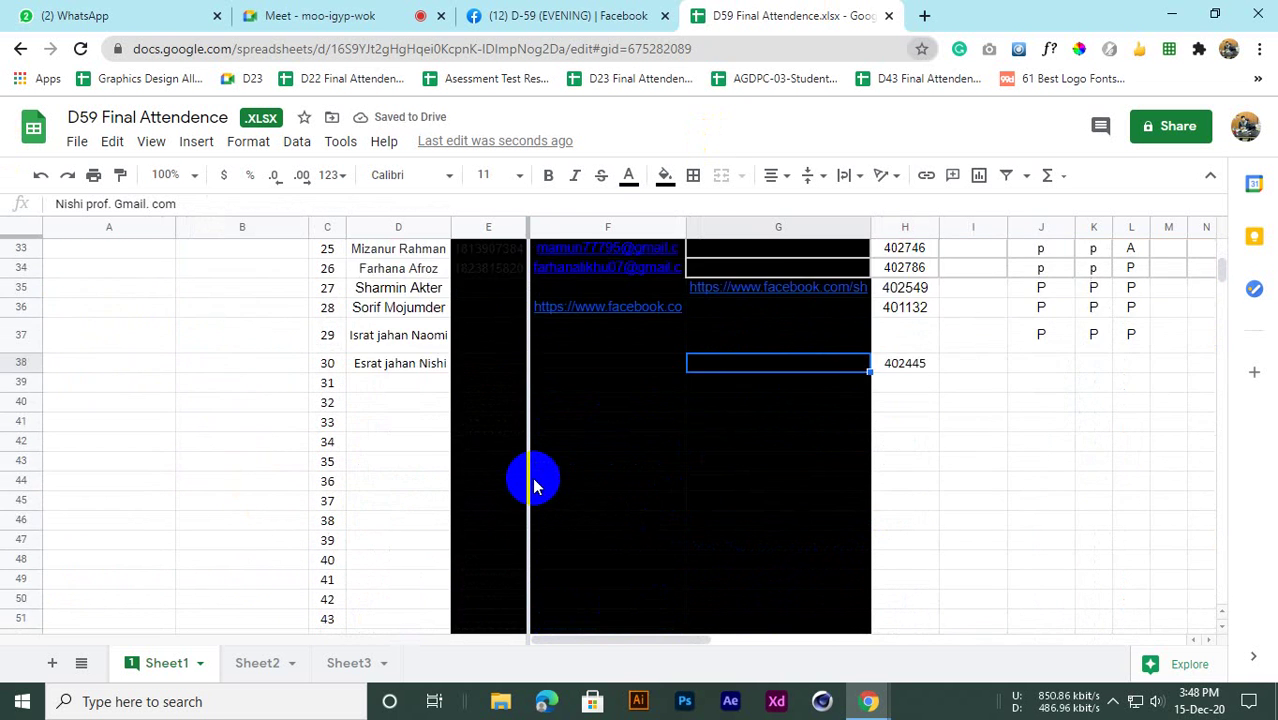
{"action": "scroll", "coordinate": [533, 479], "scroll_direction": "up", "scroll_amount": 8}
{"action": "scroll", "coordinate": [546, 472], "scroll_direction": "up", "scroll_amount": 2}
{"action": "scroll", "coordinate": [551, 465], "scroll_direction": "down", "scroll_amount": 10}
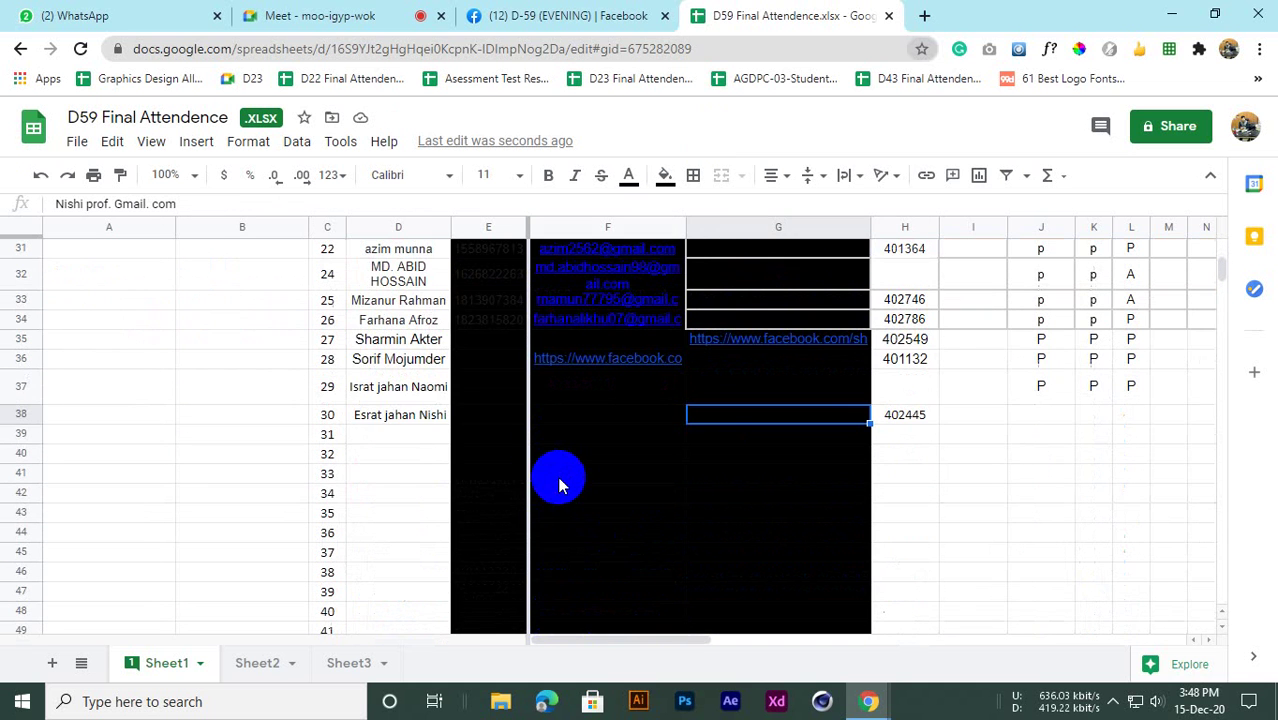
{"action": "left_click", "coordinate": [396, 432]}
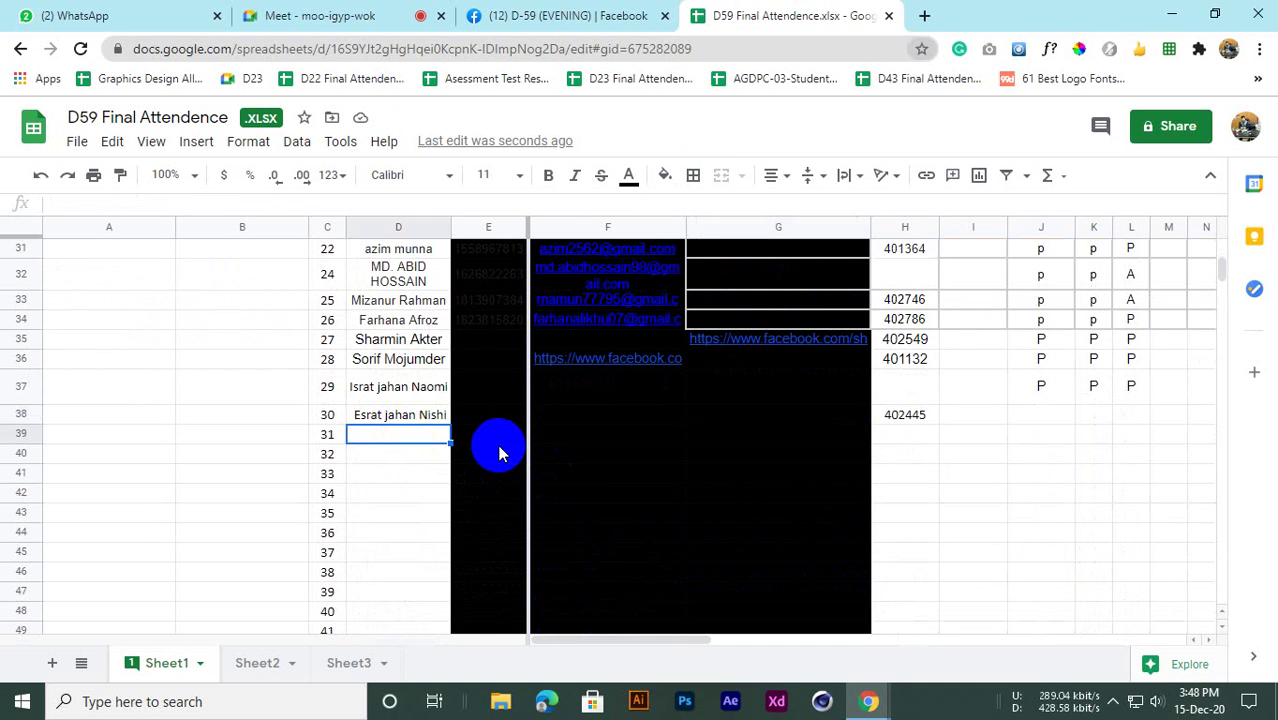
{"action": "scroll", "coordinate": [495, 450], "scroll_direction": "up", "scroll_amount": 3}
{"action": "scroll", "coordinate": [489, 452], "scroll_direction": "up", "scroll_amount": 4}
{"action": "scroll", "coordinate": [491, 448], "scroll_direction": "down", "scroll_amount": 5}
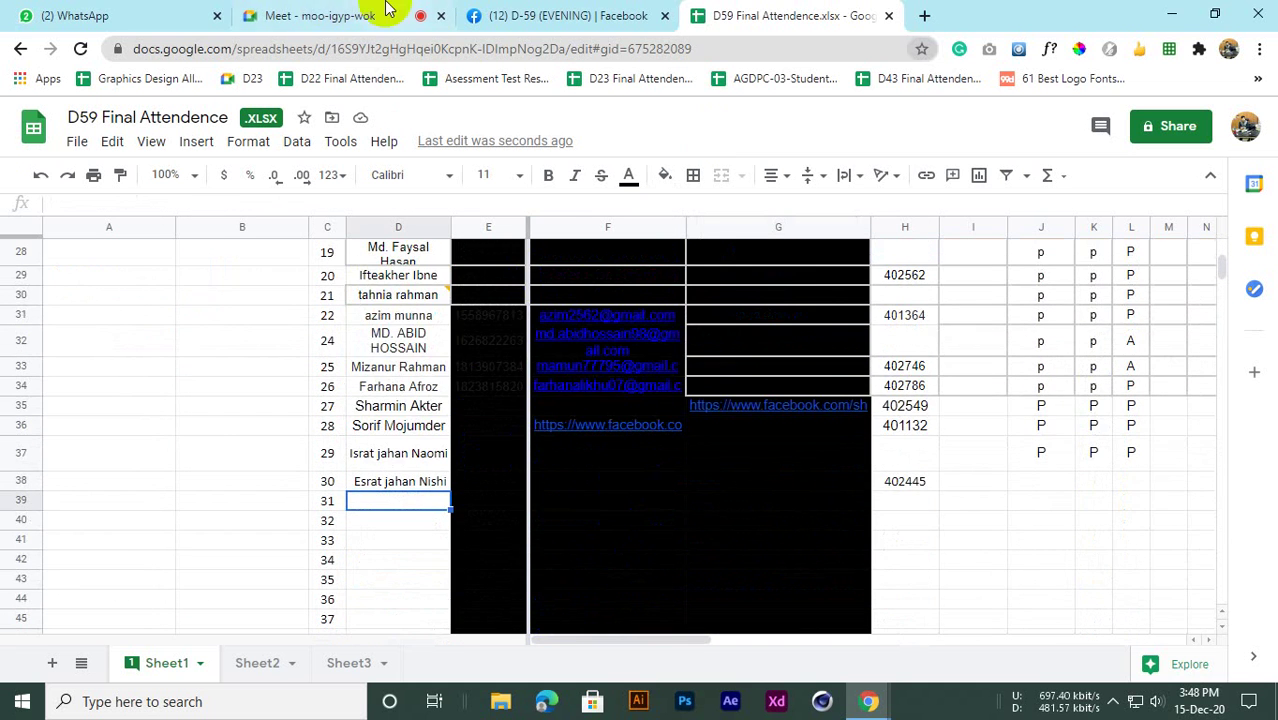
{"action": "left_click", "coordinate": [128, 14]}
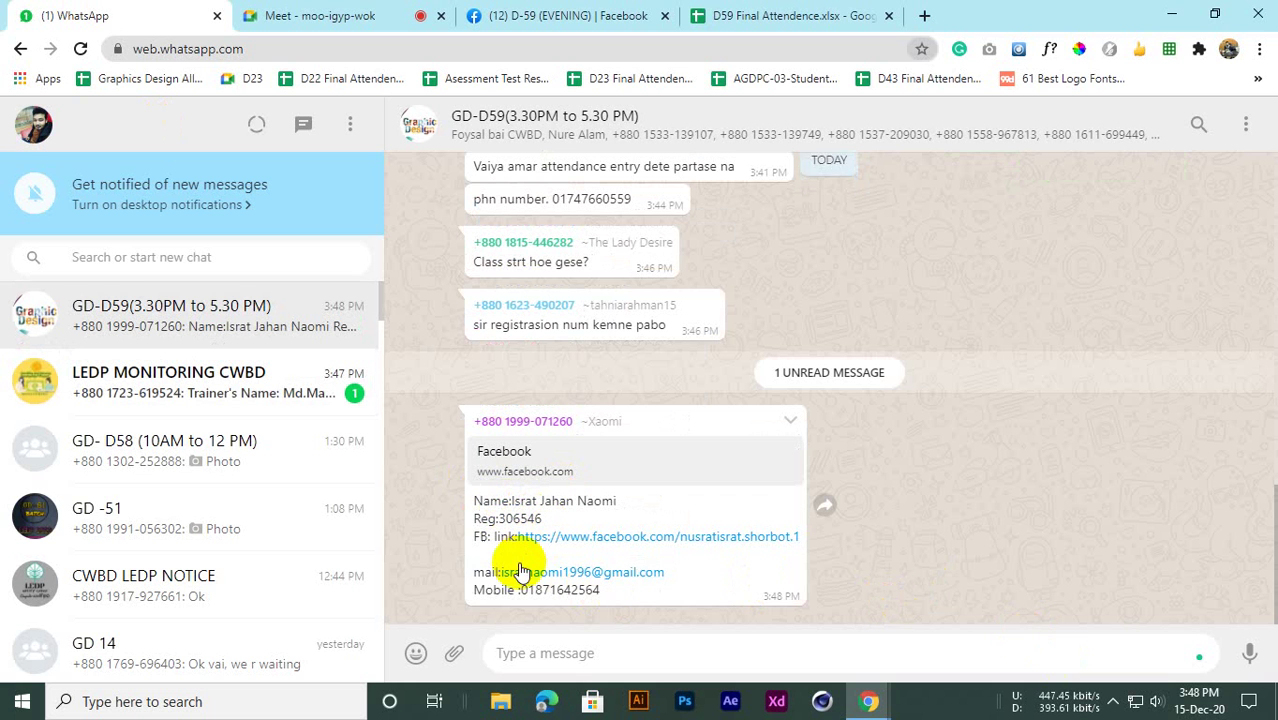
Copy the student's e-mail and Facebook link from WhatsApp into G37 and F37
{"action": "left_click_drag", "start_coordinate": [685, 572], "coordinate": [511, 572]}
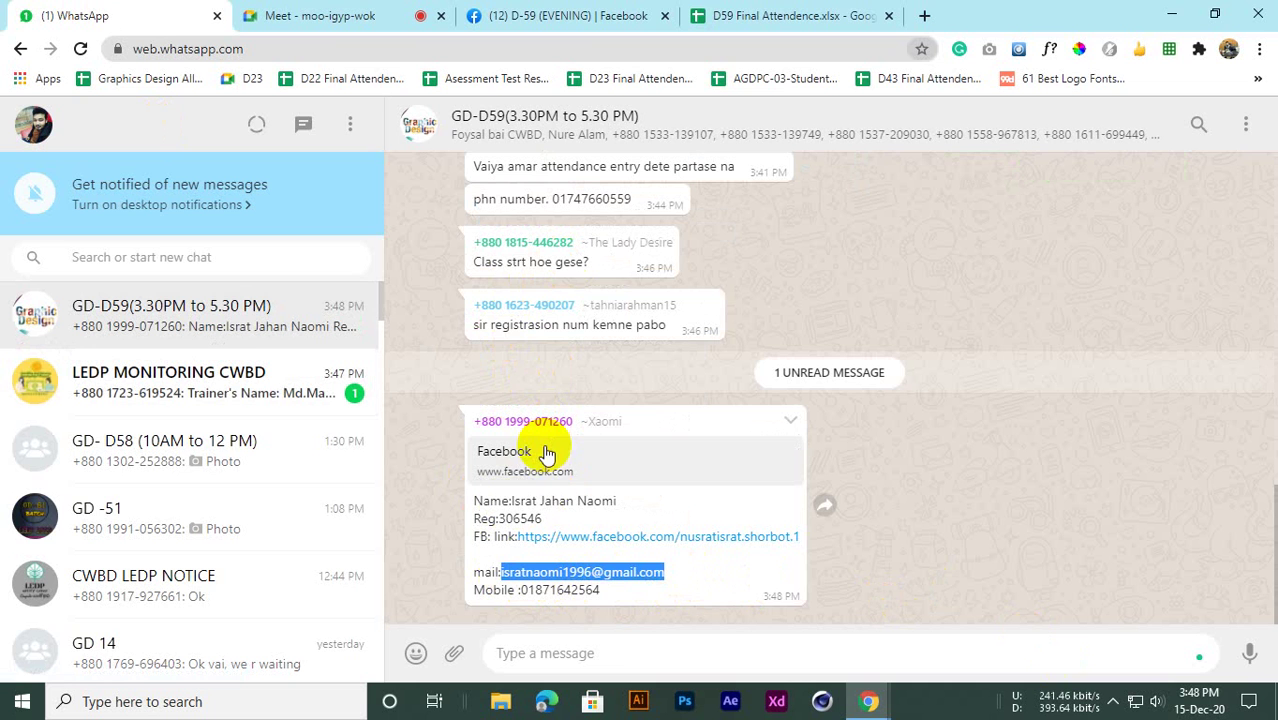
{"action": "left_click", "coordinate": [760, 15]}
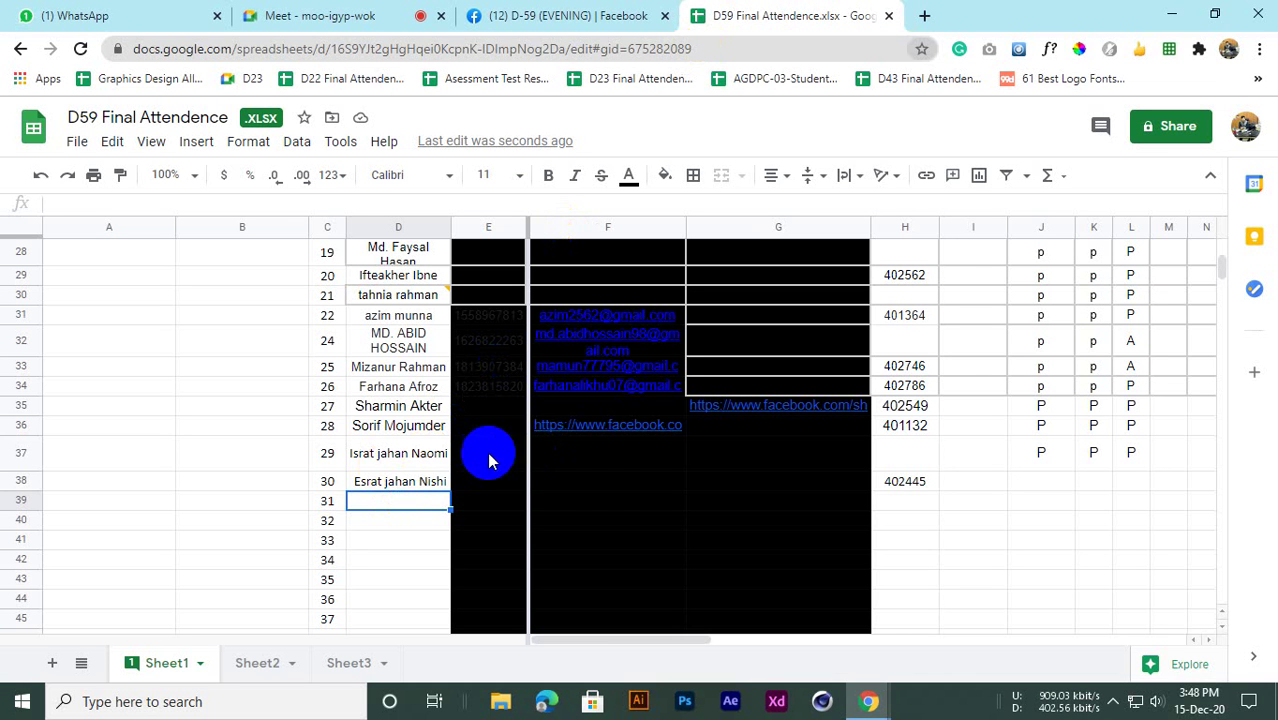
{"action": "left_click", "coordinate": [751, 452]}
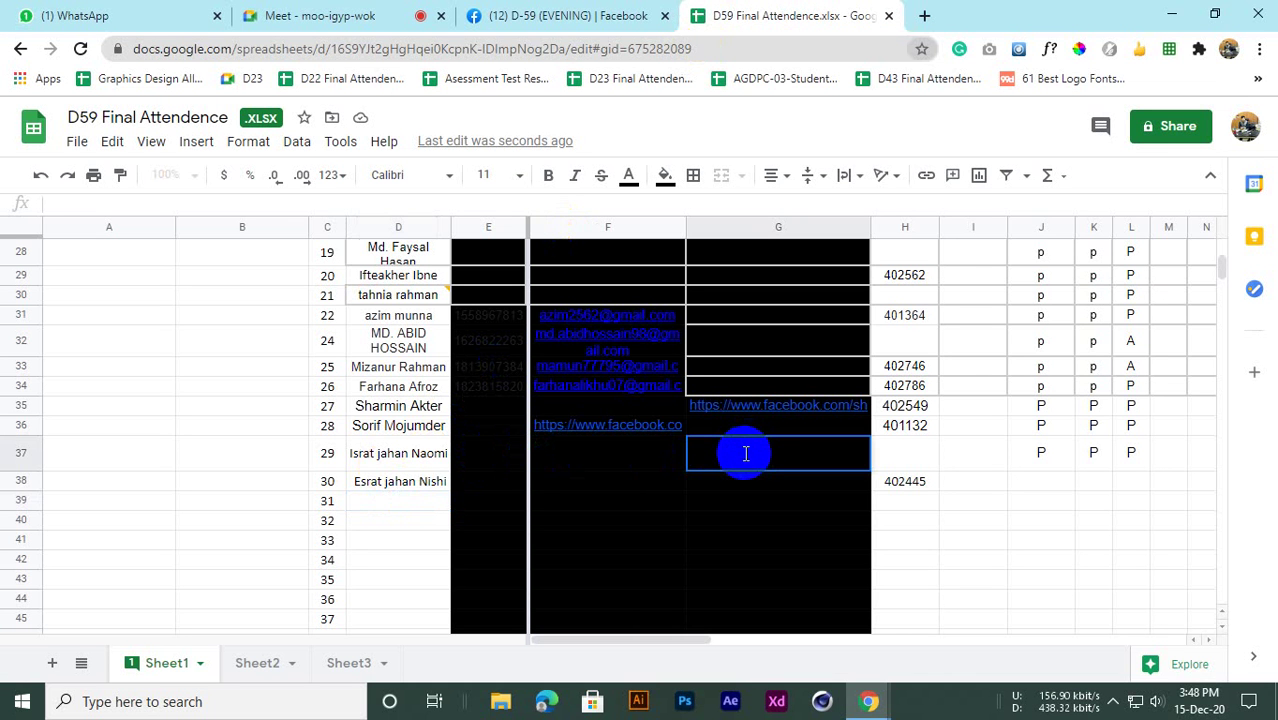
{"action": "key", "text": "ctrl+v"}
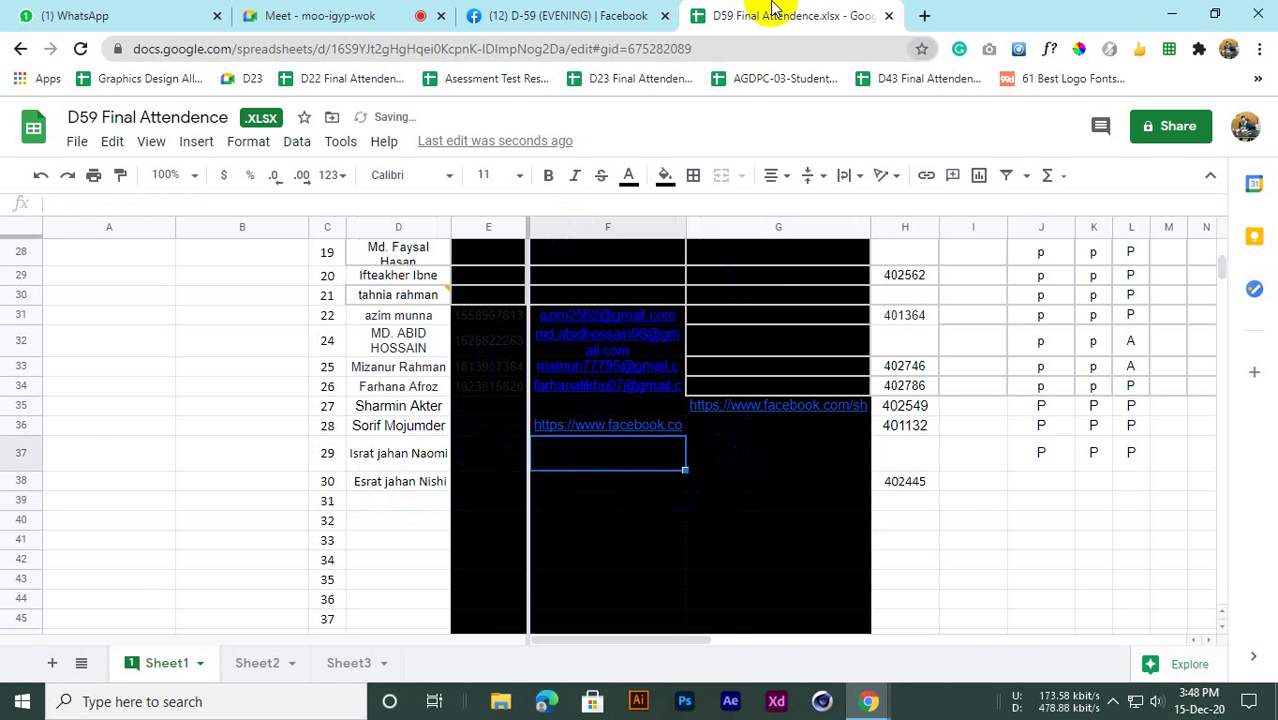
{"action": "left_click", "coordinate": [553, 10]}
{"action": "left_click", "coordinate": [45, 10]}
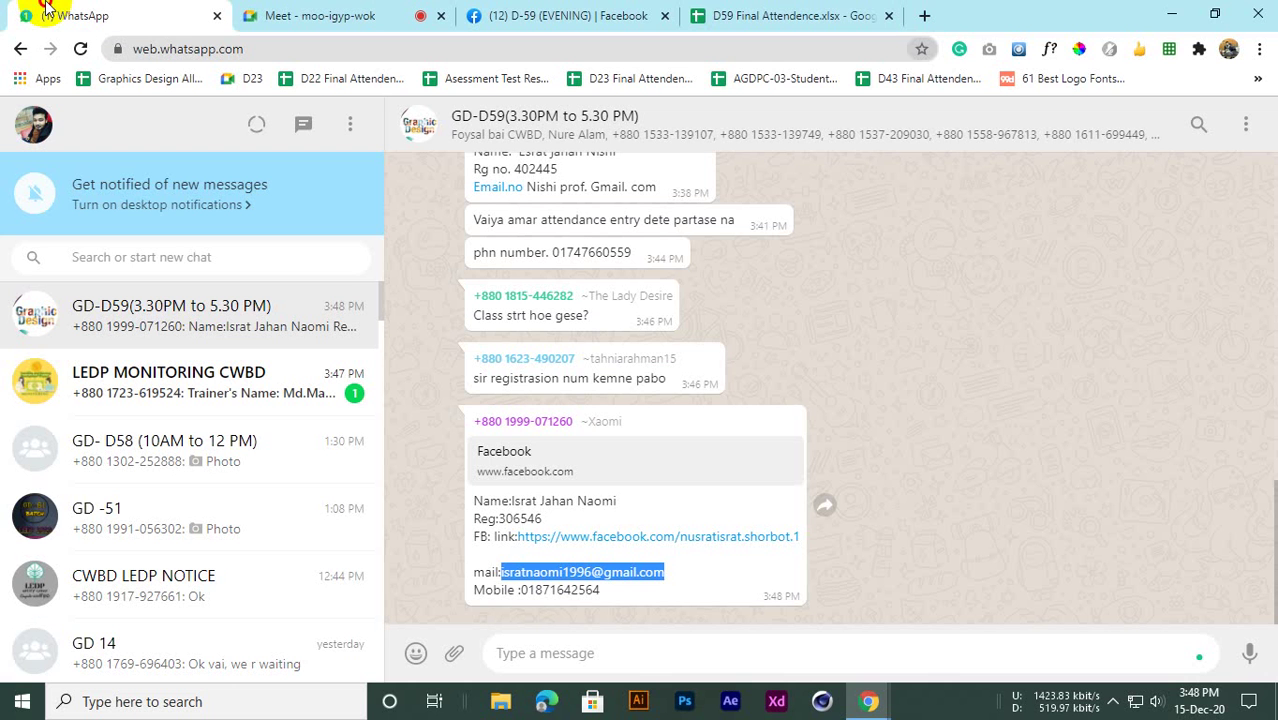
{"action": "left_click_drag", "start_coordinate": [798, 537], "coordinate": [522, 540]}
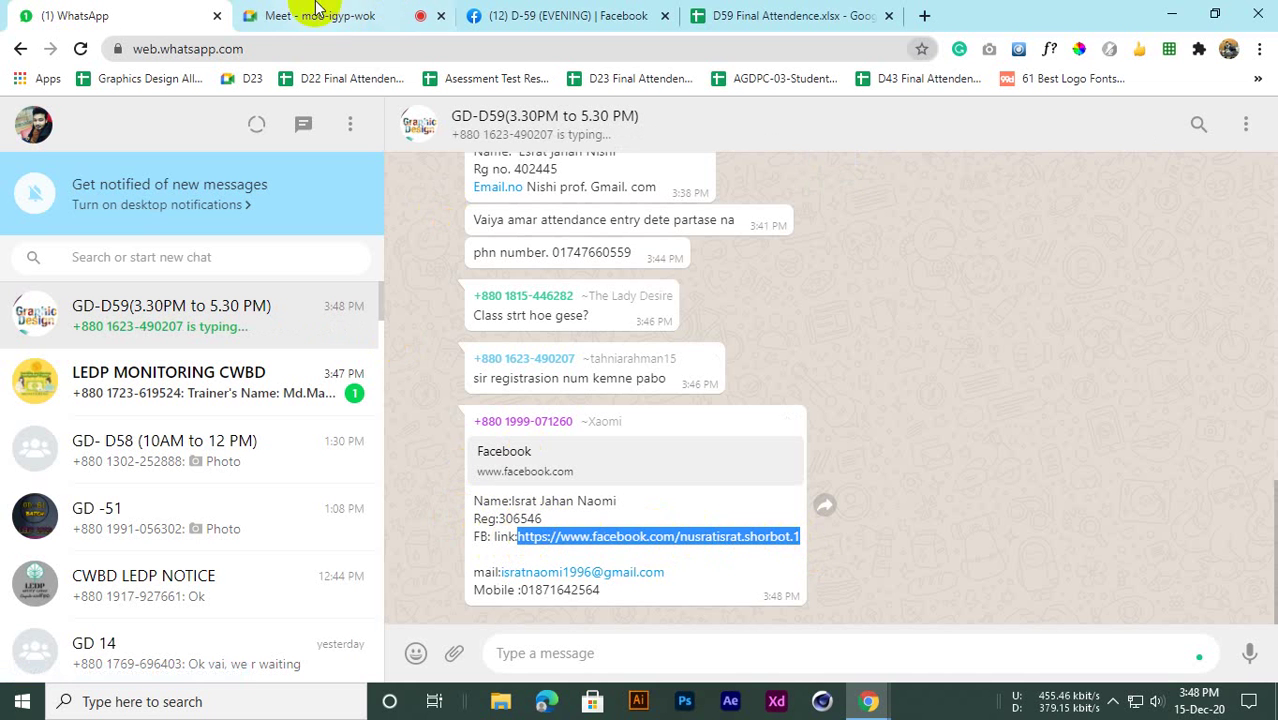
{"action": "left_click", "coordinate": [785, 15]}
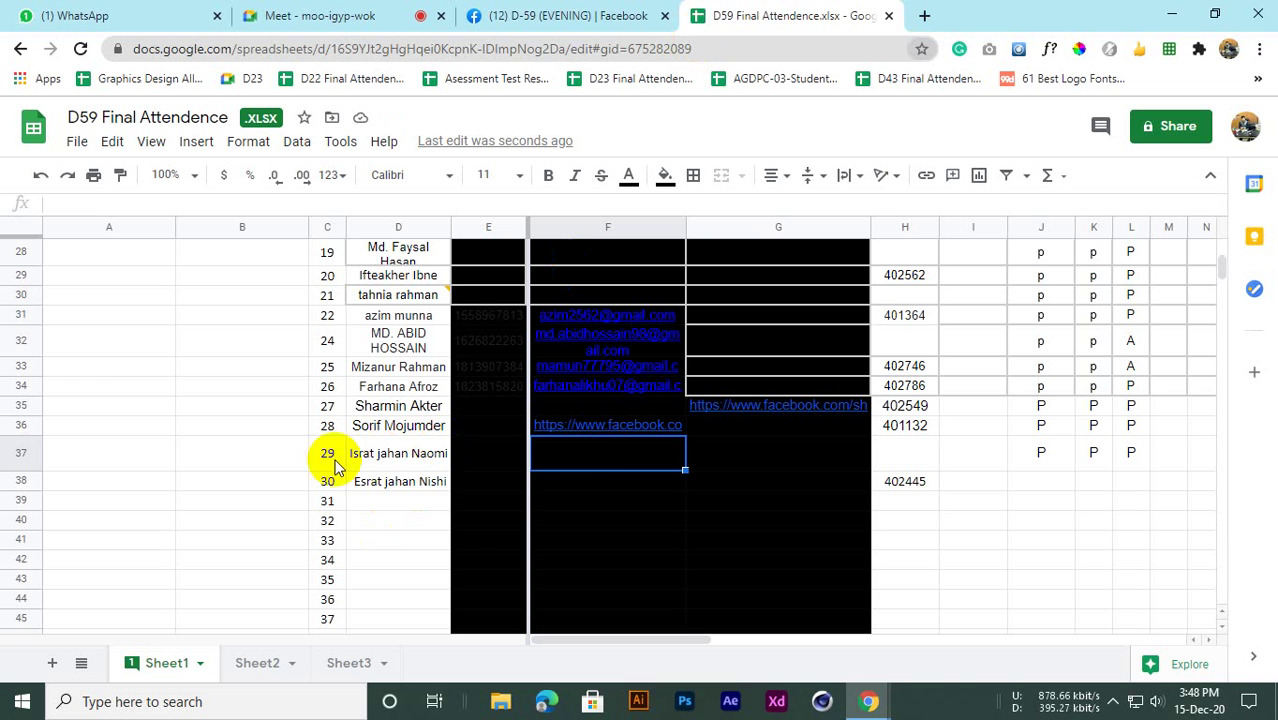
{"action": "left_click", "coordinate": [586, 460]}
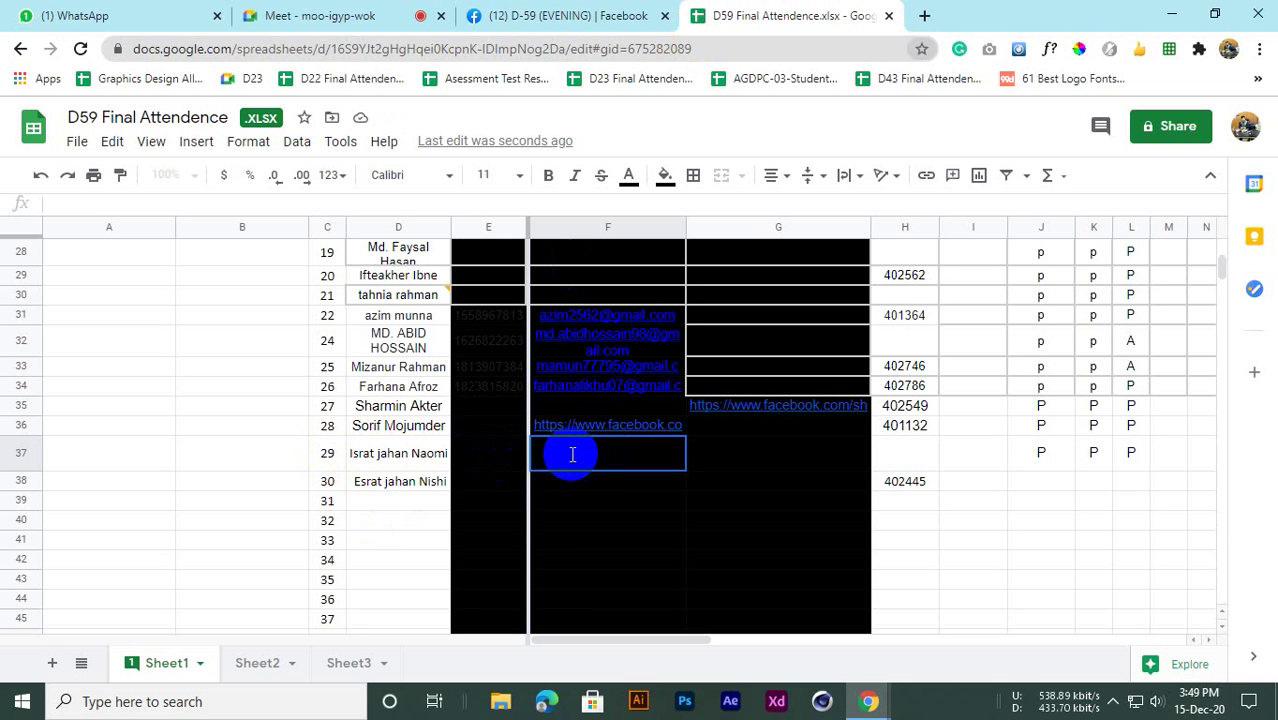
{"action": "left_click", "coordinate": [414, 540]}
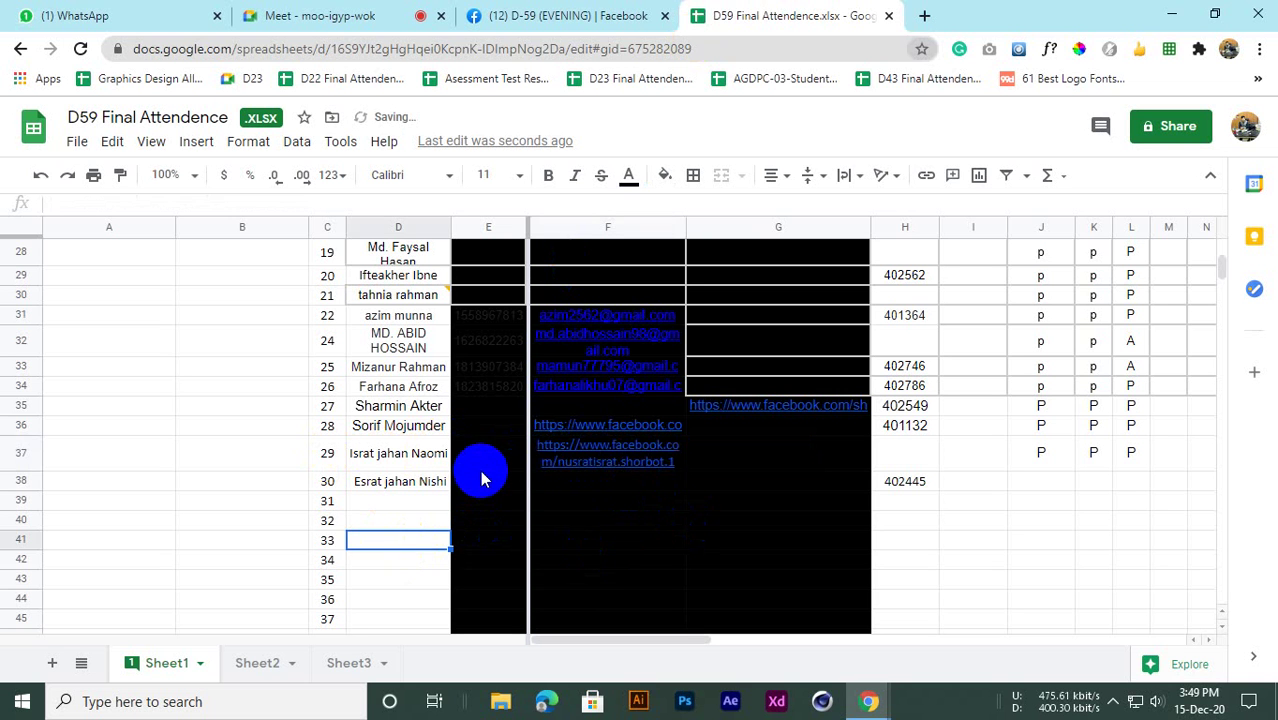
{"action": "left_click", "coordinate": [474, 467]}
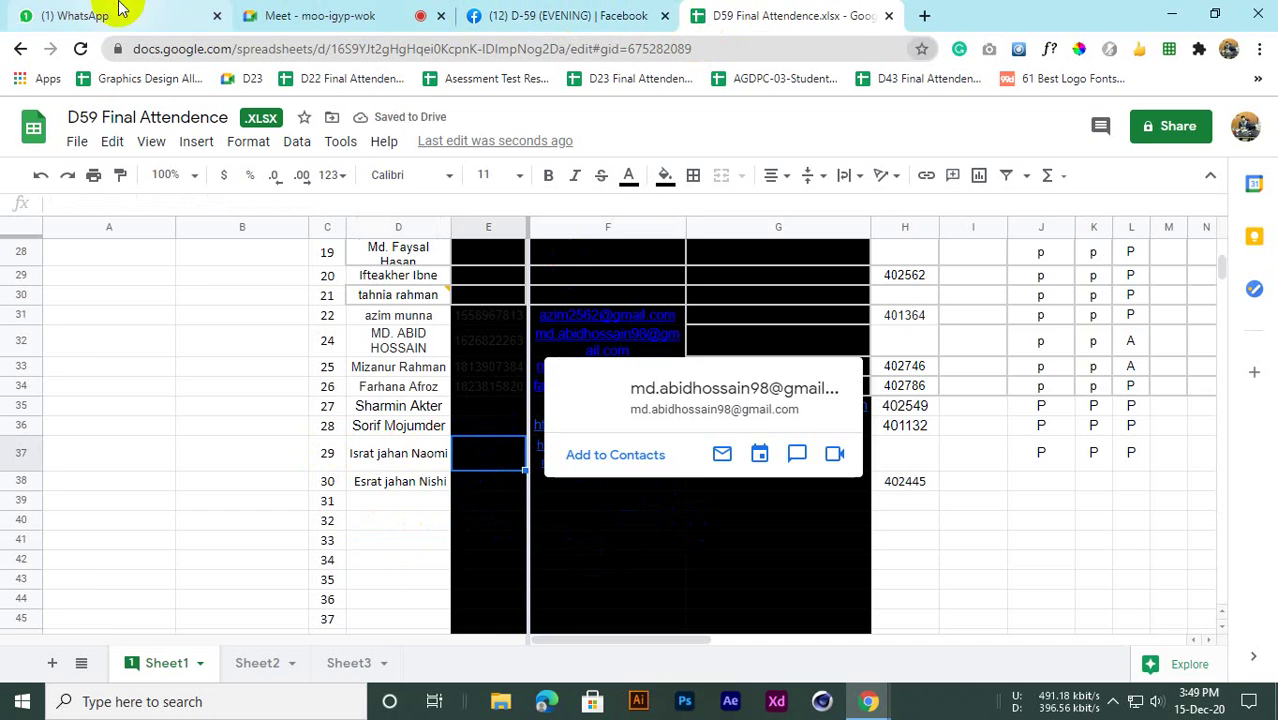
Paste the student's mobile number into E37 and registration number into H37
{"action": "left_click", "coordinate": [86, 14]}
{"action": "left_click_drag", "start_coordinate": [602, 592], "coordinate": [523, 590]}
{"action": "key", "text": "ctrl+c"}
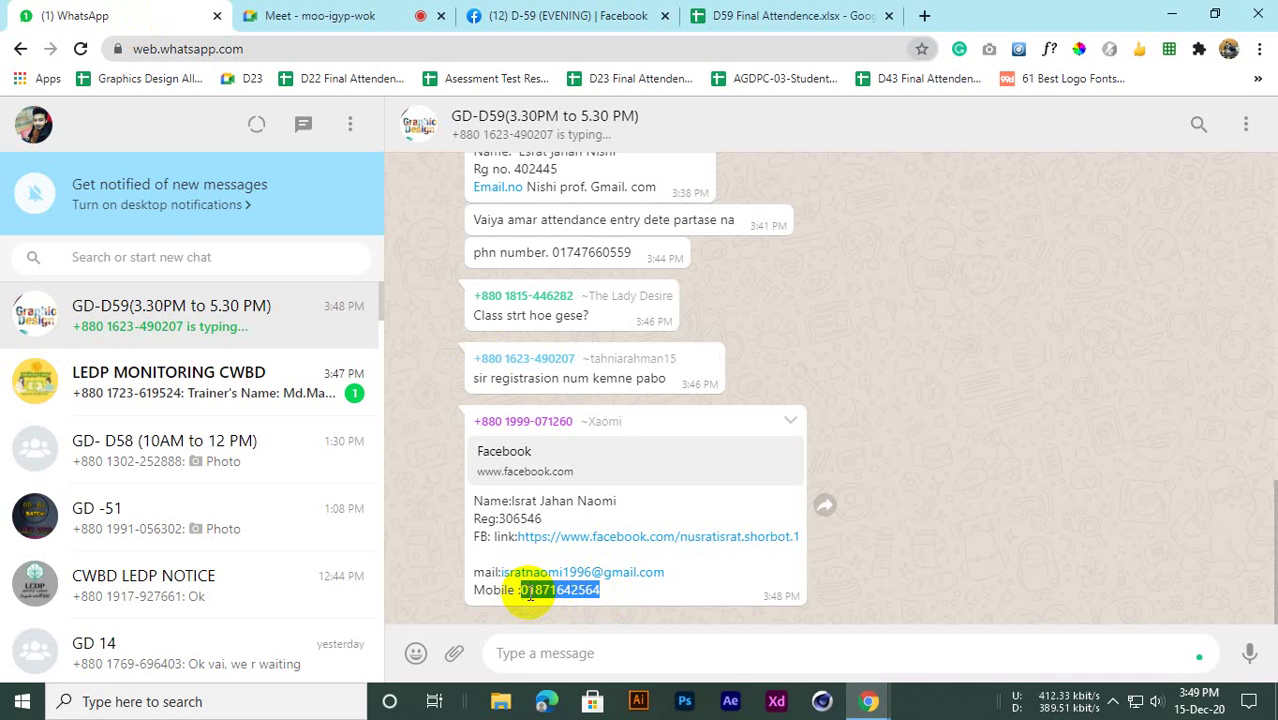
{"action": "left_click", "coordinate": [740, 10]}
{"action": "left_click", "coordinate": [476, 458]}
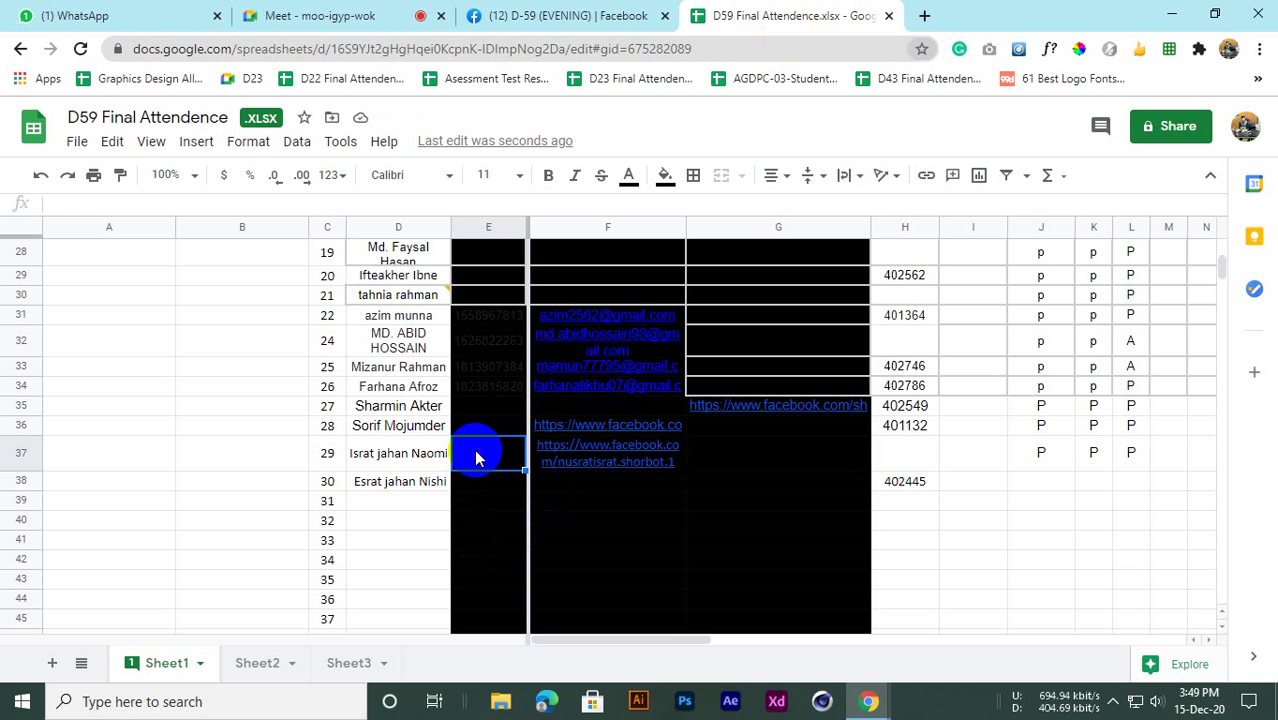
{"action": "key", "text": "ctrl+v"}
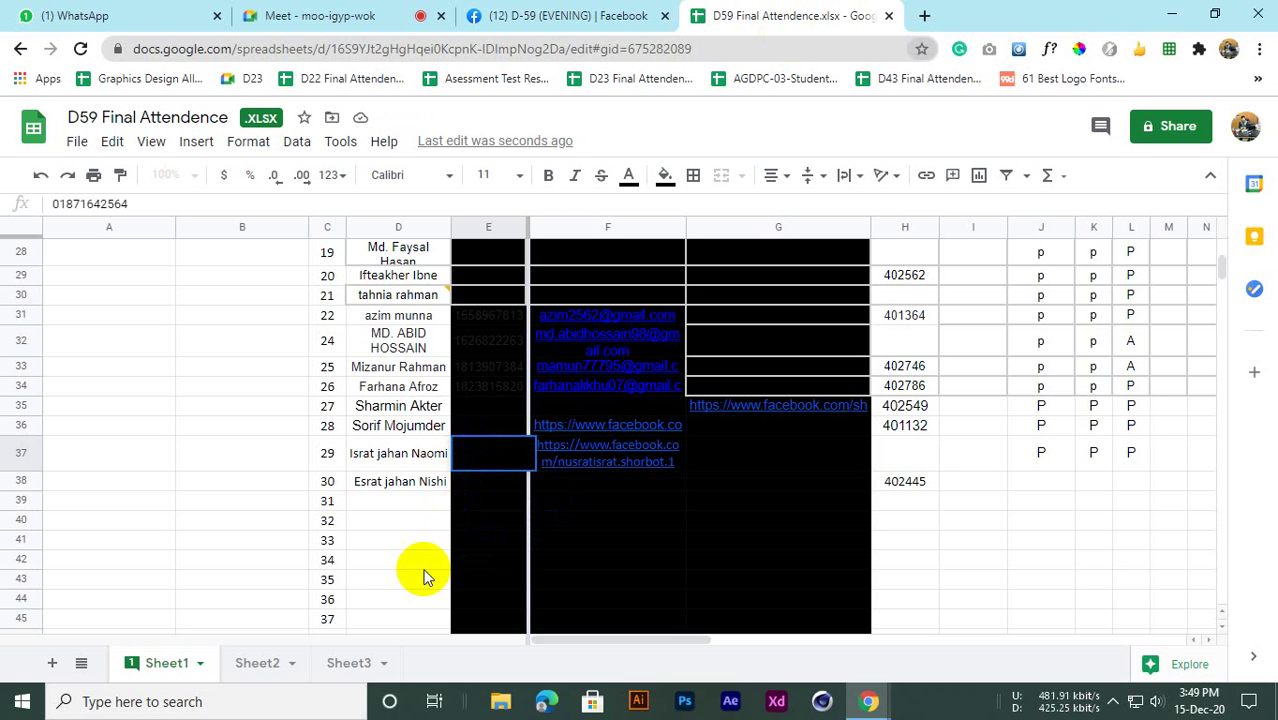
{"action": "left_click", "coordinate": [62, 10]}
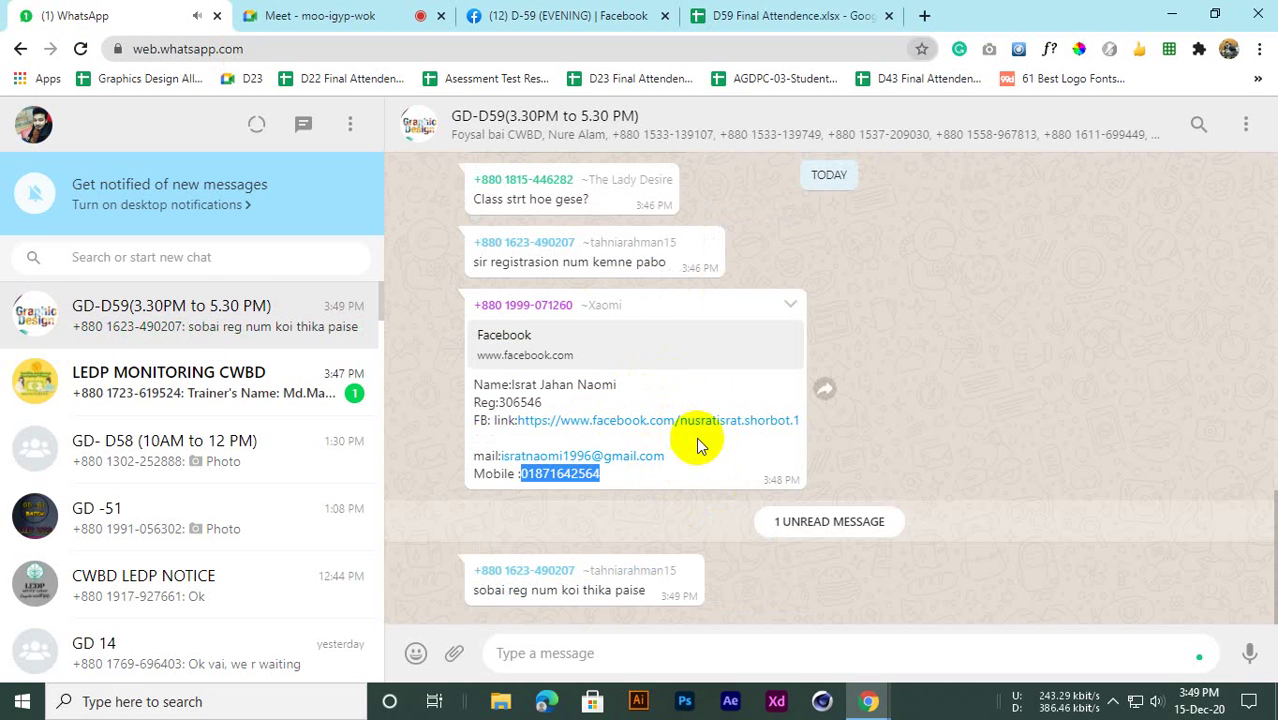
{"action": "left_click_drag", "start_coordinate": [547, 402], "coordinate": [507, 401]}
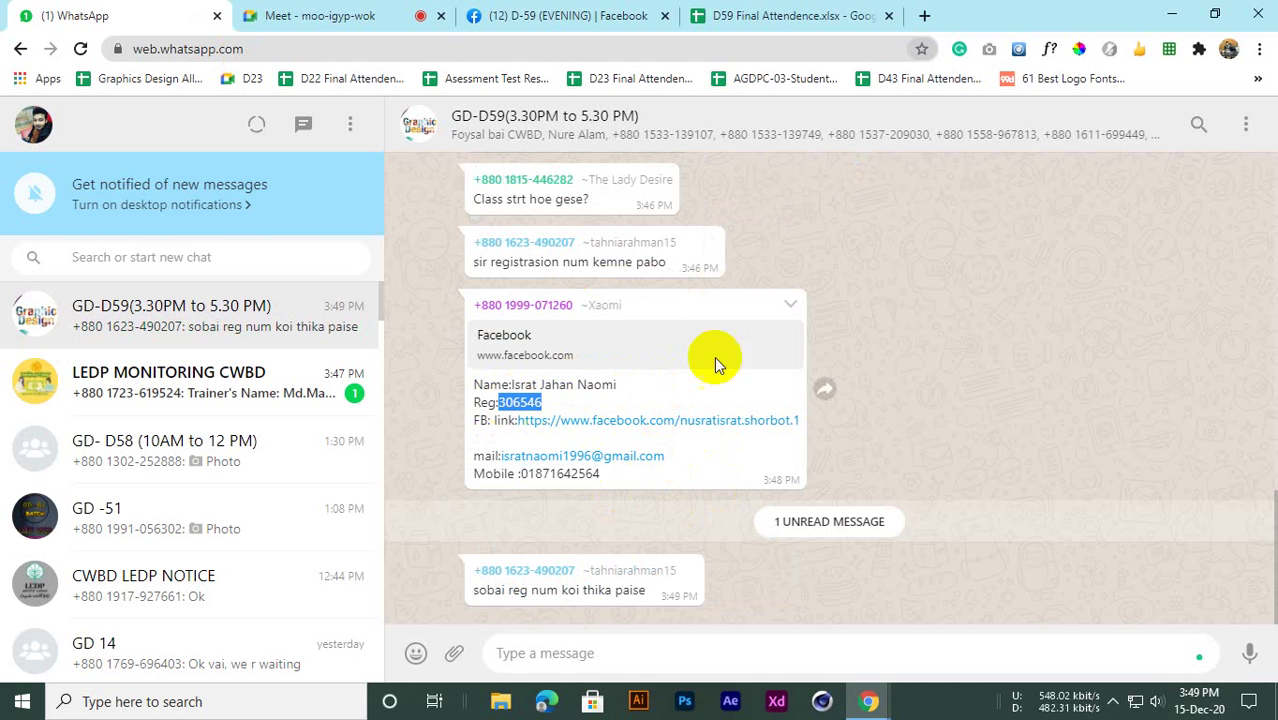
{"action": "left_click", "coordinate": [790, 15]}
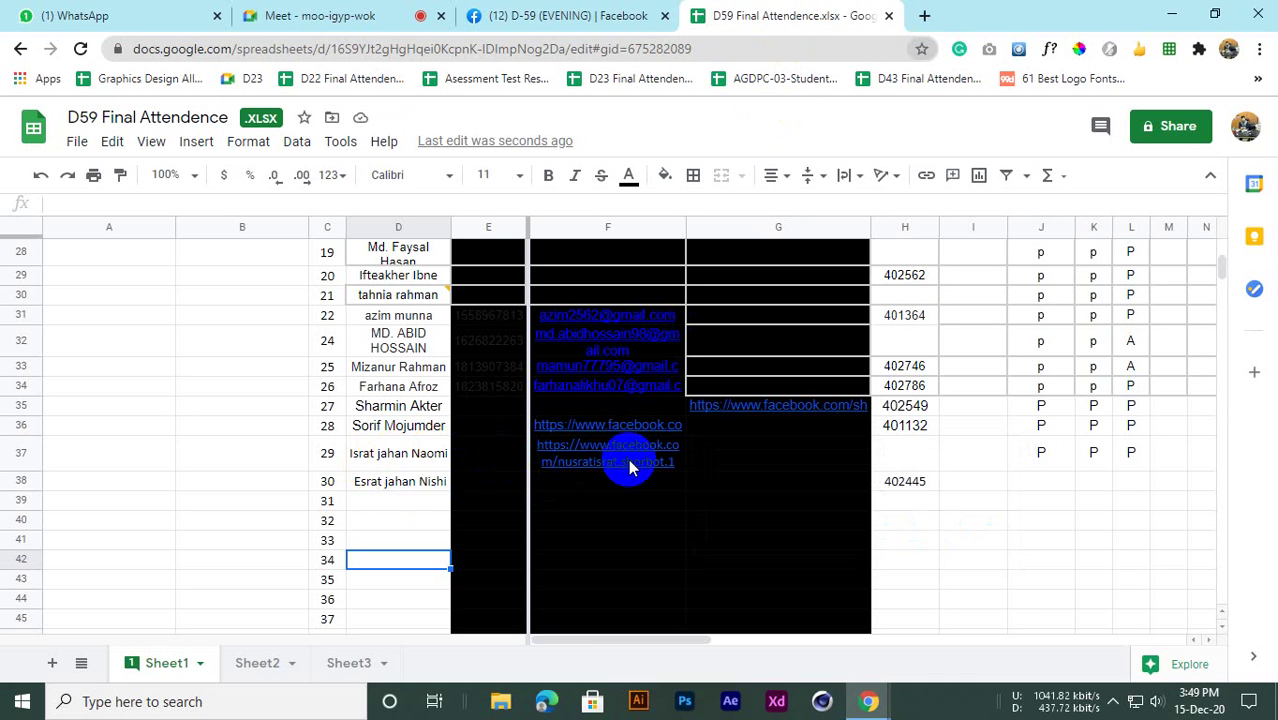
{"action": "left_click", "coordinate": [900, 453]}
{"action": "left_click", "coordinate": [990, 517]}
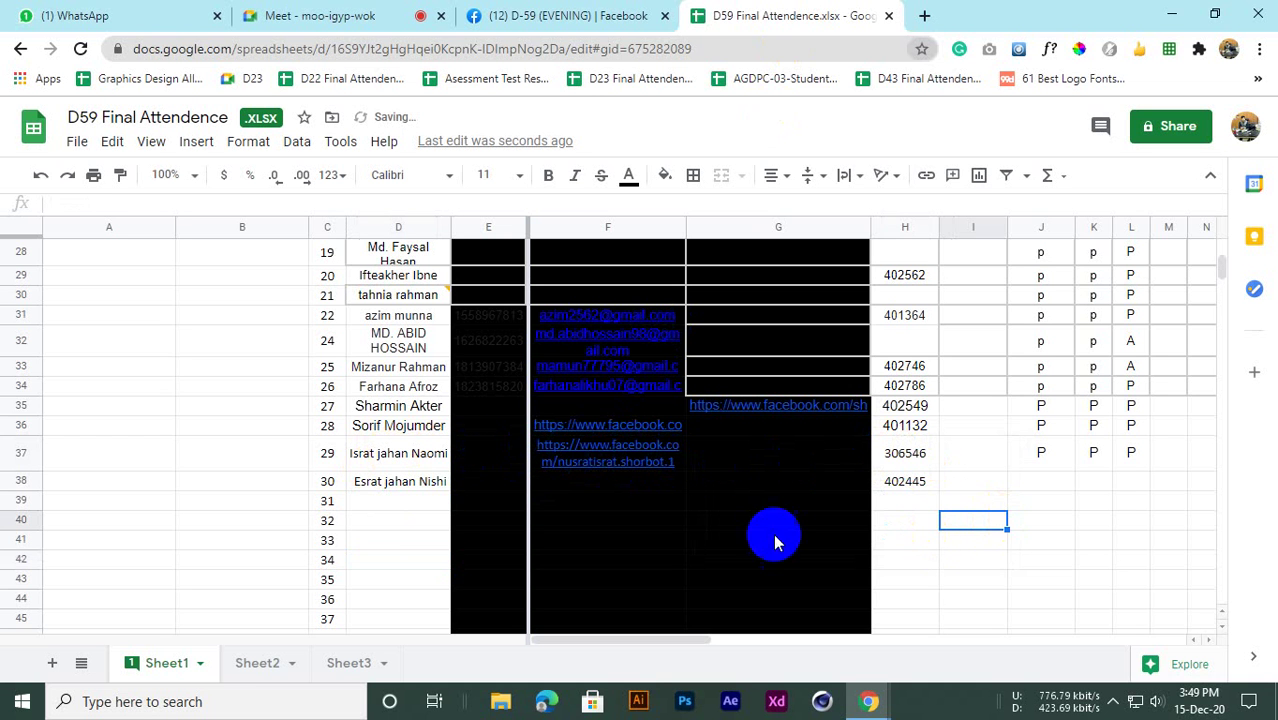
Close the Meeting details chat panel so the Meet participant grid fills the window
{"action": "scroll", "coordinate": [418, 490], "scroll_direction": "up", "scroll_amount": 5}
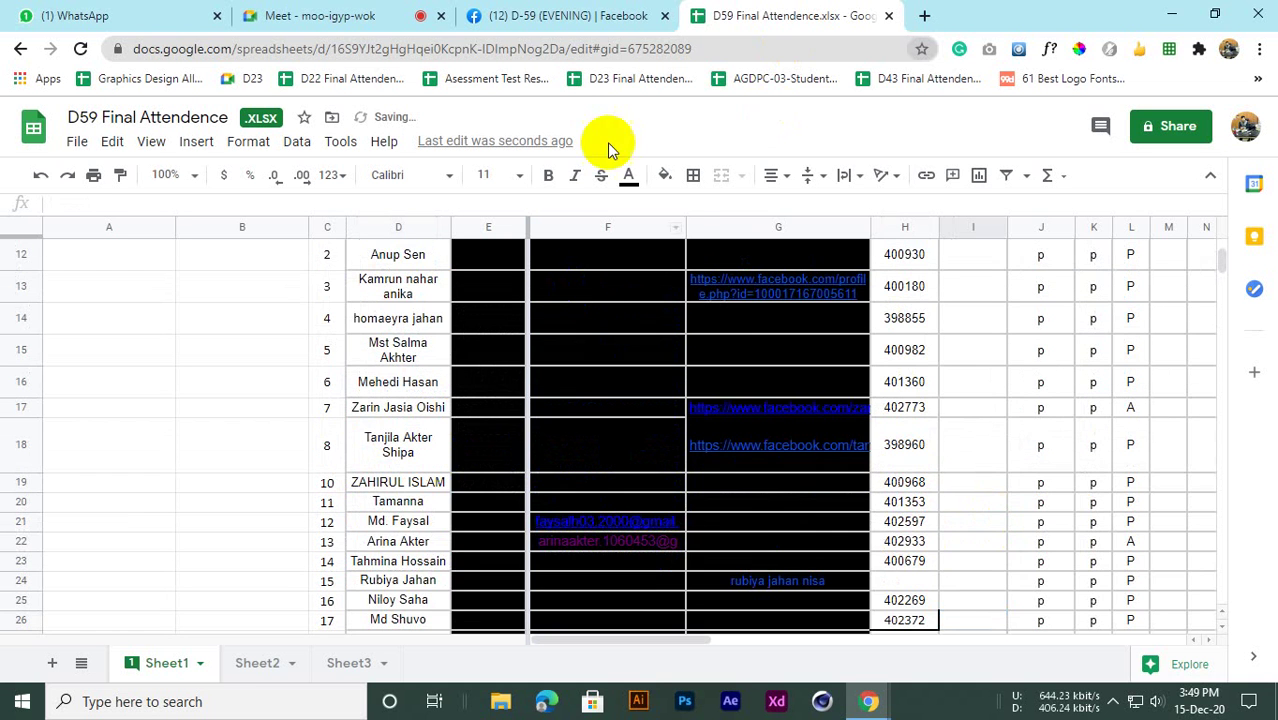
{"action": "left_click", "coordinate": [565, 15]}
{"action": "left_click", "coordinate": [300, 15]}
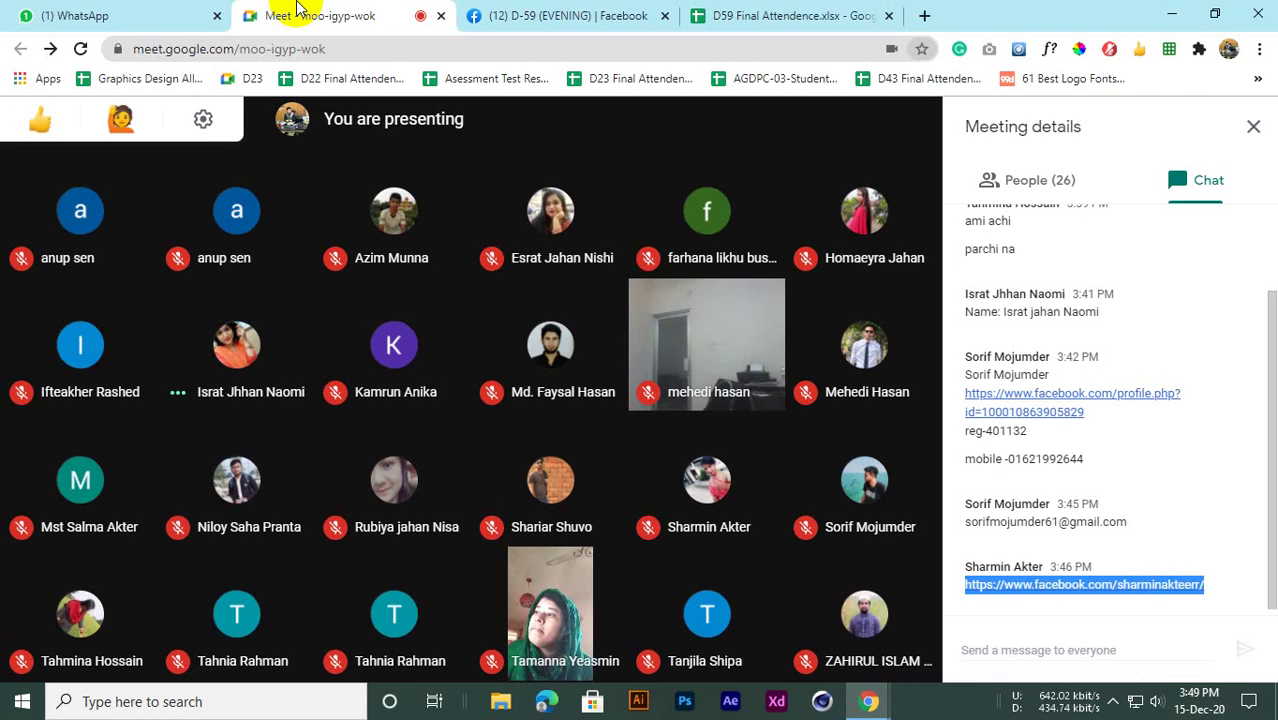
{"action": "left_click", "coordinate": [45, 15]}
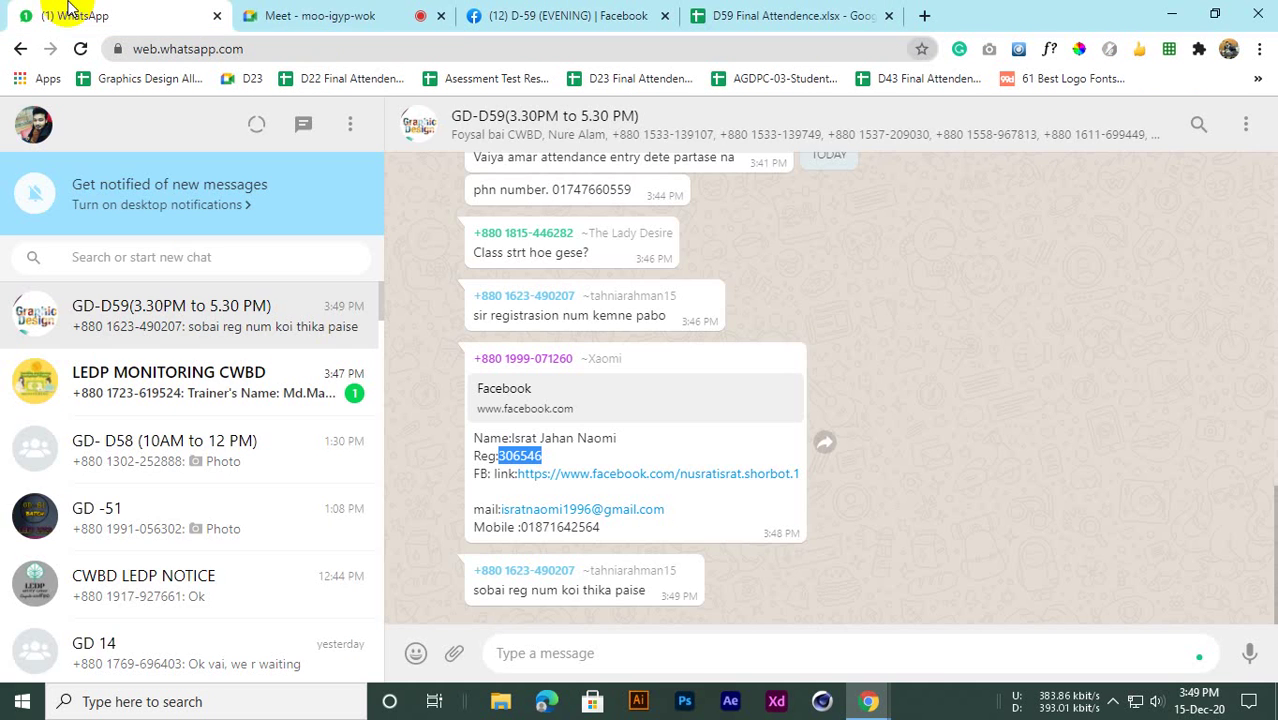
{"action": "left_click", "coordinate": [340, 15]}
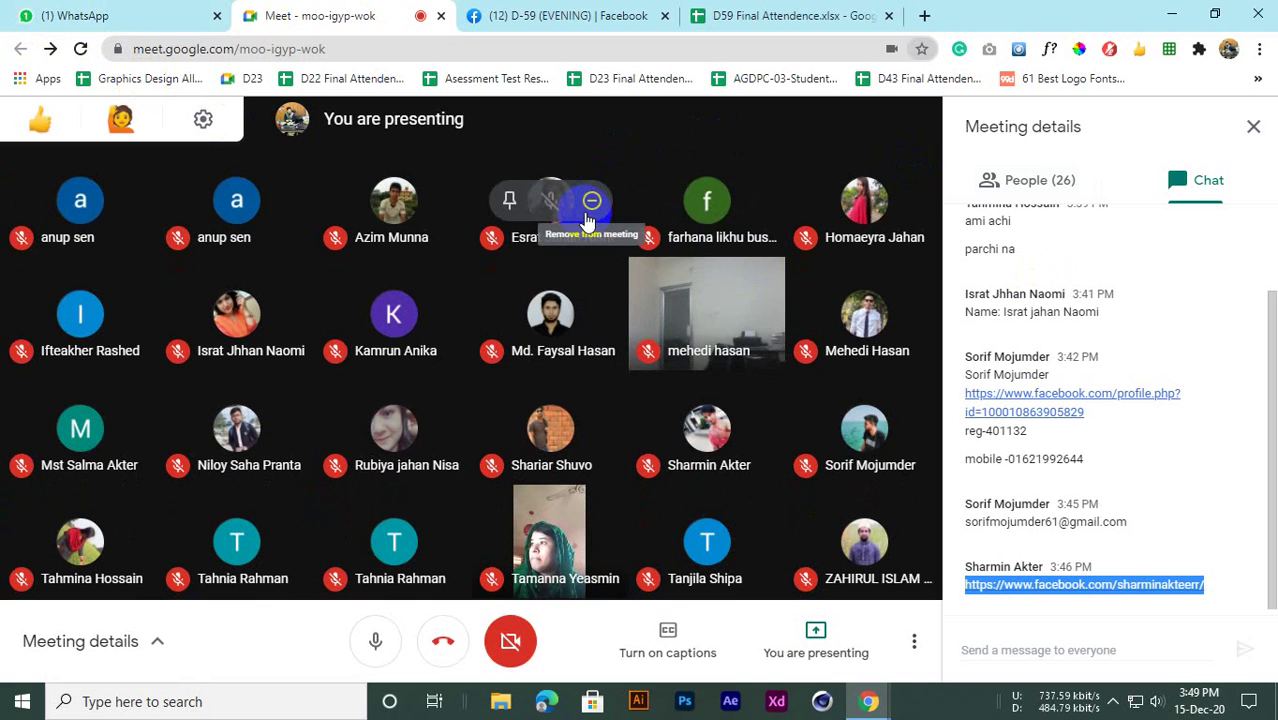
{"action": "left_click", "coordinate": [1252, 127]}
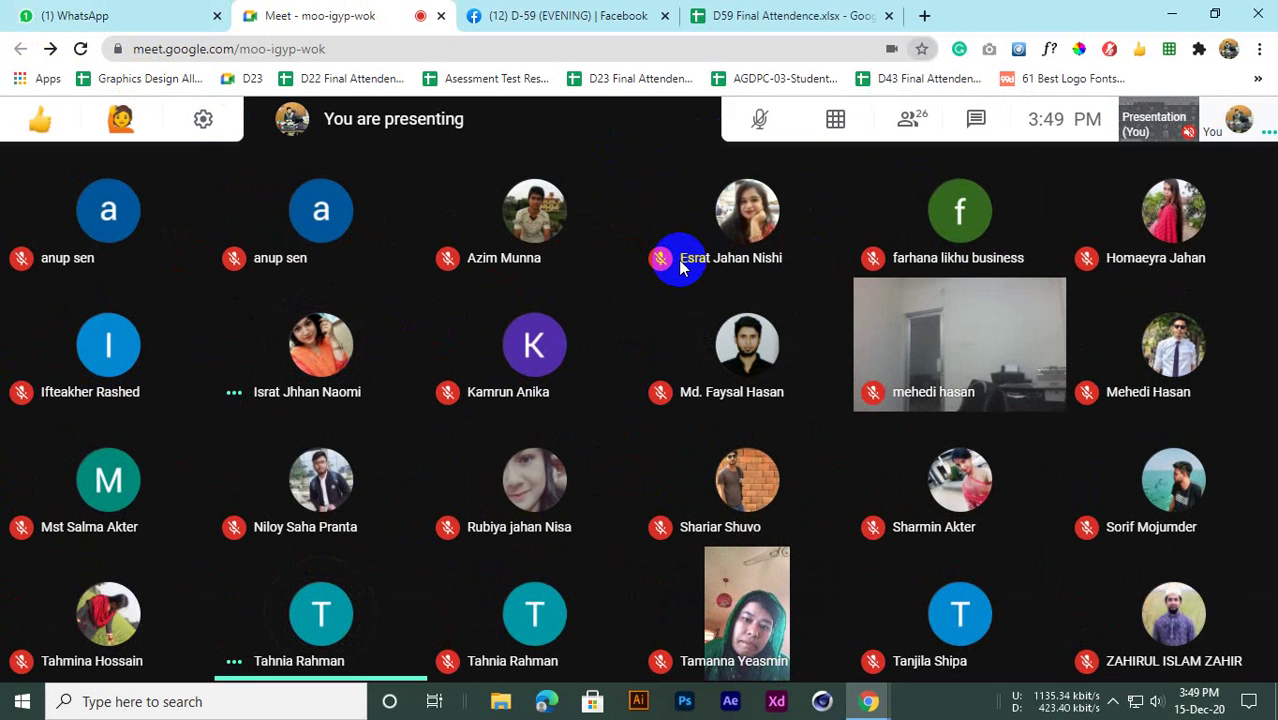
{"action": "left_click", "coordinate": [712, 15]}
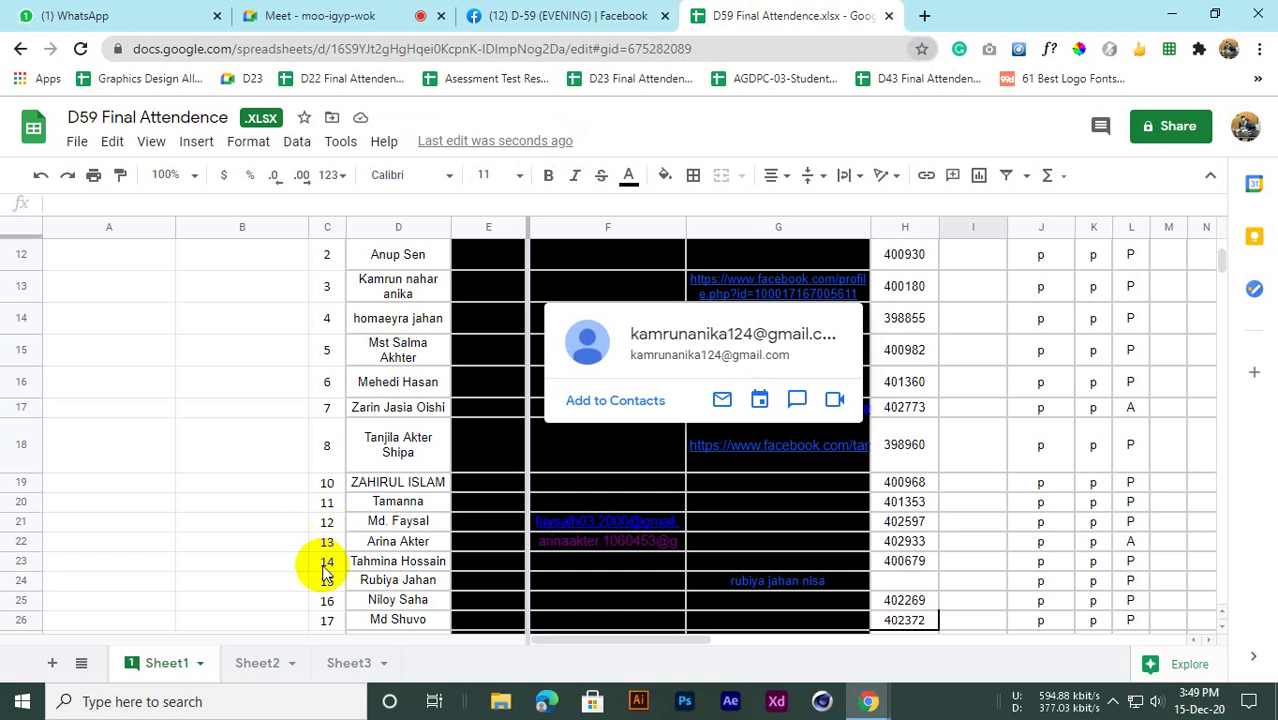
{"action": "scroll", "coordinate": [325, 570], "scroll_direction": "down", "scroll_amount": 7}
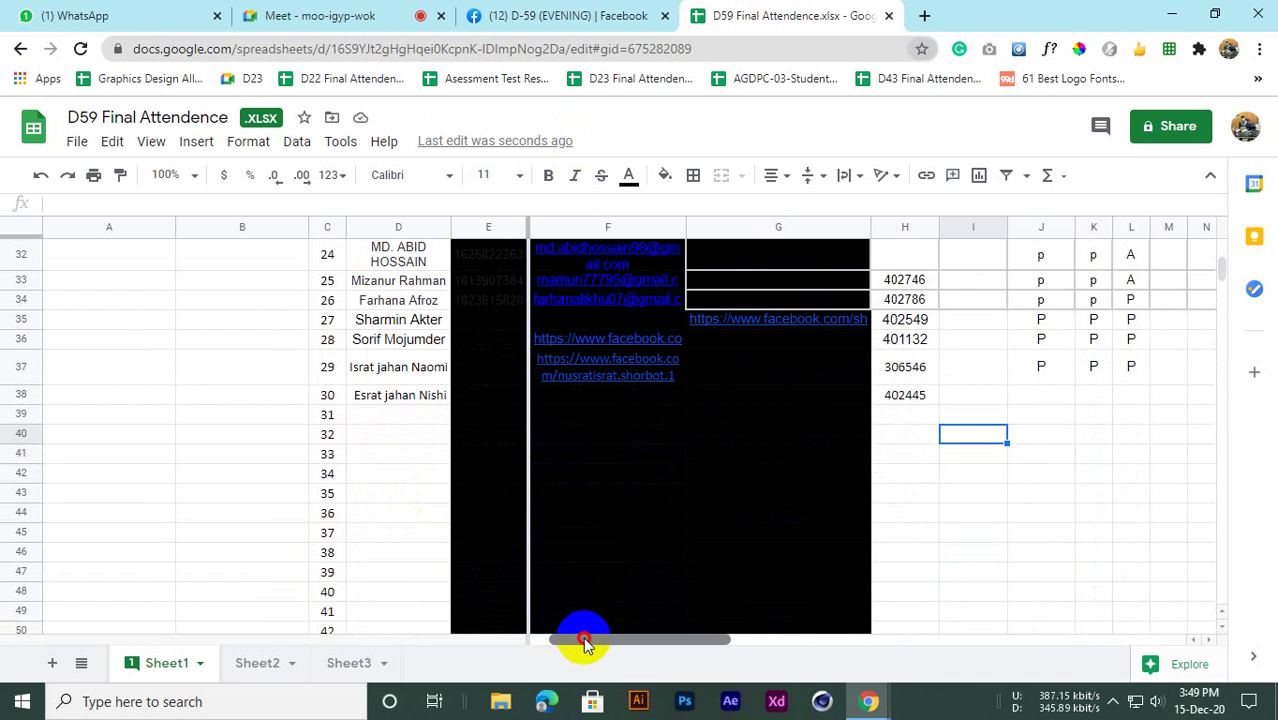
{"action": "mouse_move", "coordinate": [583, 637]}
{"action": "left_mouse_down"}
{"action": "mouse_move", "coordinate": [516, 640]}
{"action": "mouse_move", "coordinate": [822, 640]}
{"action": "mouse_move", "coordinate": [559, 642]}
{"action": "left_mouse_up"}
{"action": "scroll", "coordinate": [345, 465], "scroll_direction": "up", "scroll_amount": 10}
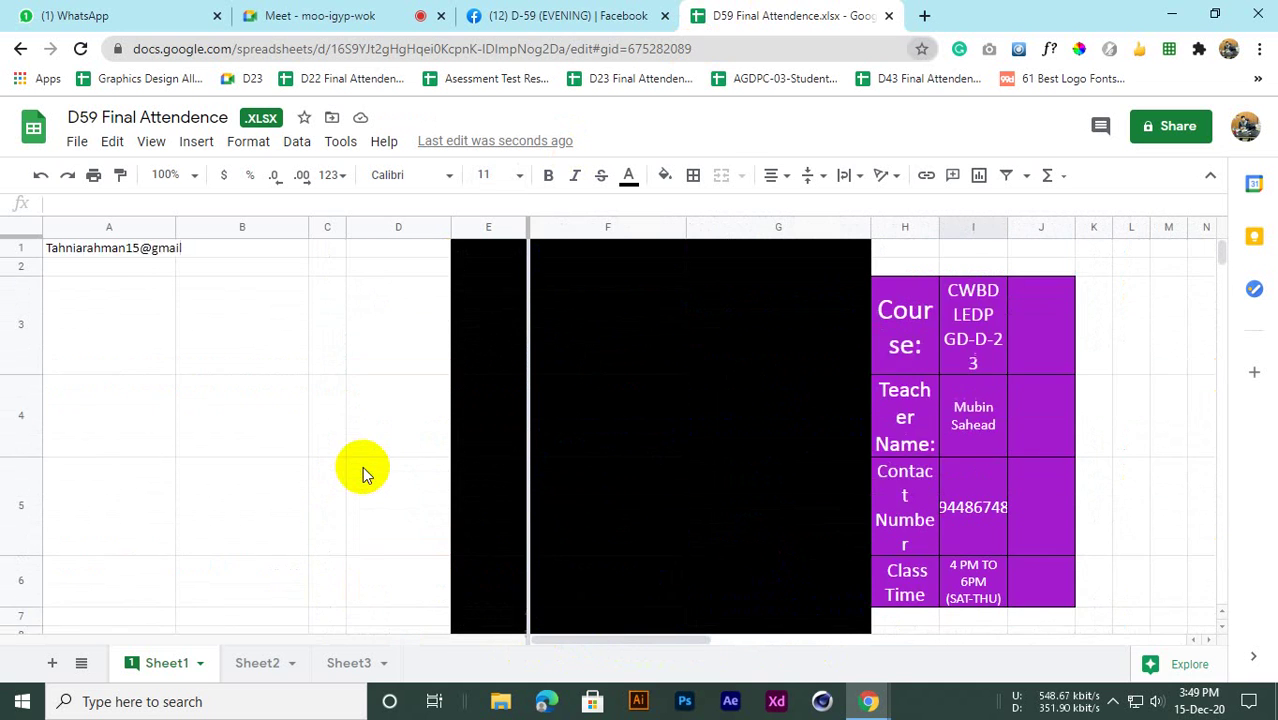
{"action": "scroll", "coordinate": [362, 475], "scroll_direction": "down", "scroll_amount": 5}
{"action": "left_click", "coordinate": [108, 15]}
{"action": "left_click", "coordinate": [310, 15]}
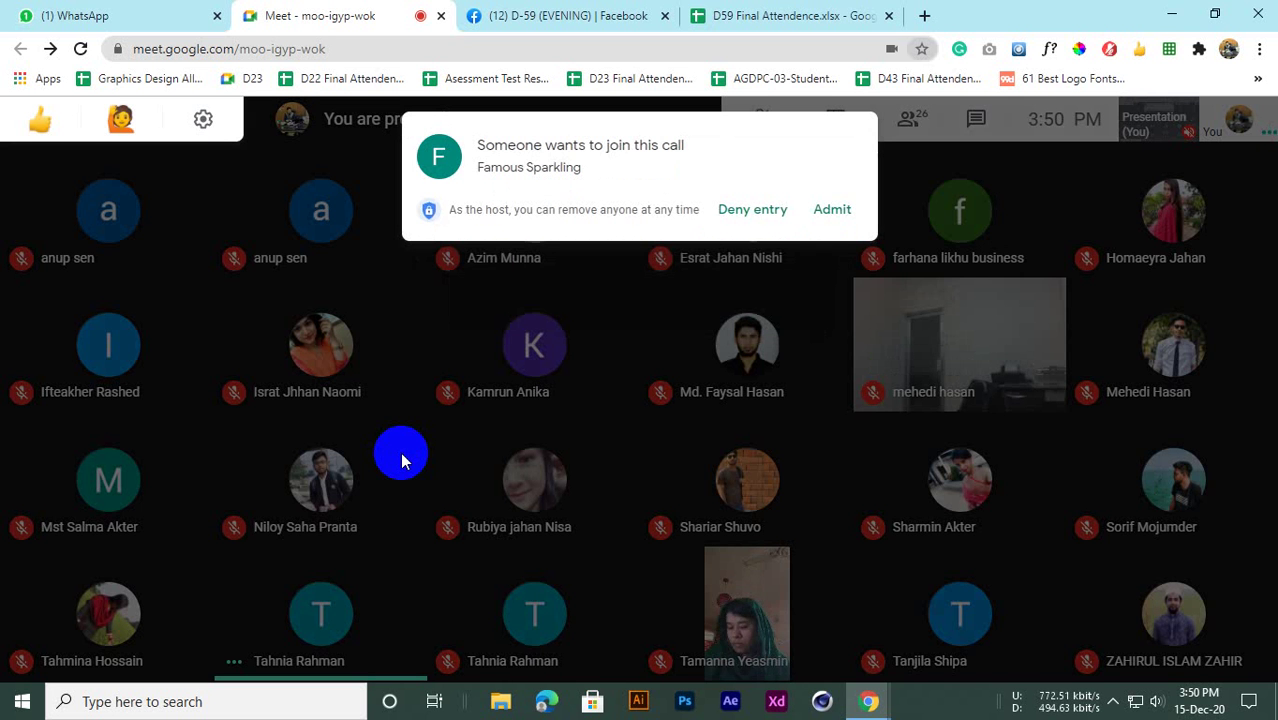
Admit the join request, bringing the call to 27 participants, and return to the attendance sheet
{"action": "left_click", "coordinate": [832, 210]}
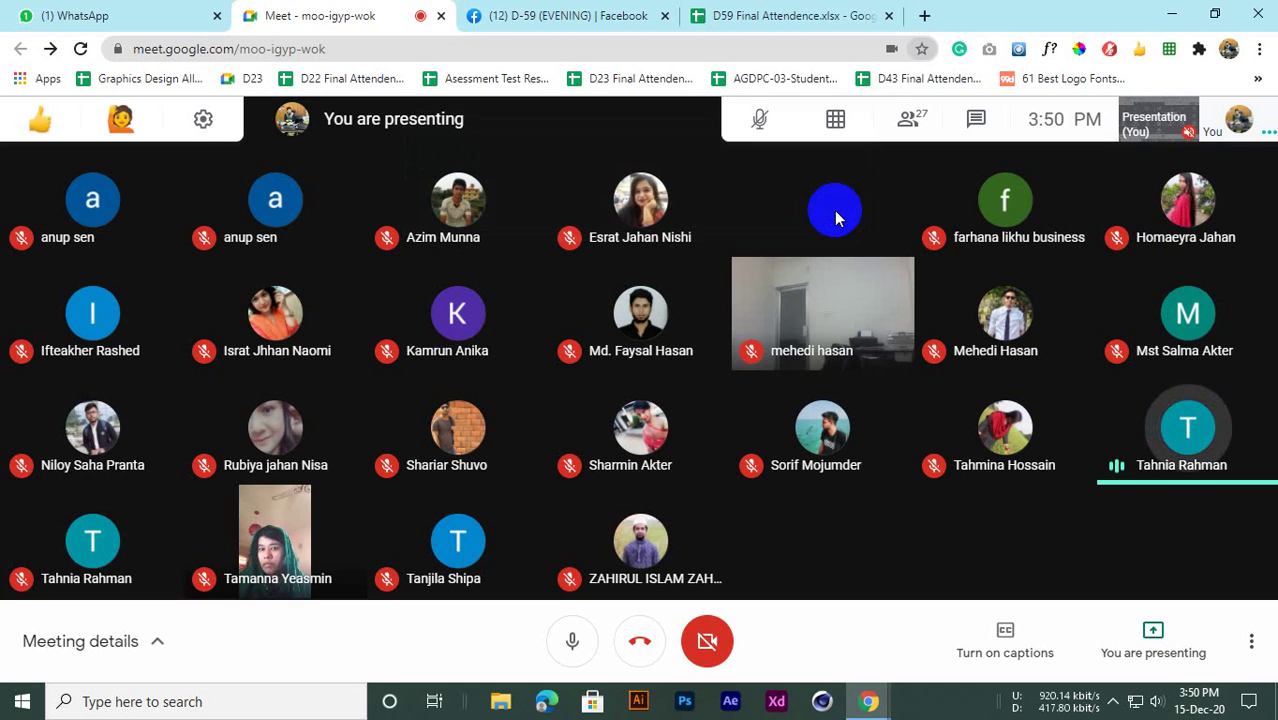
{"action": "mouse_move", "coordinate": [836, 218]}
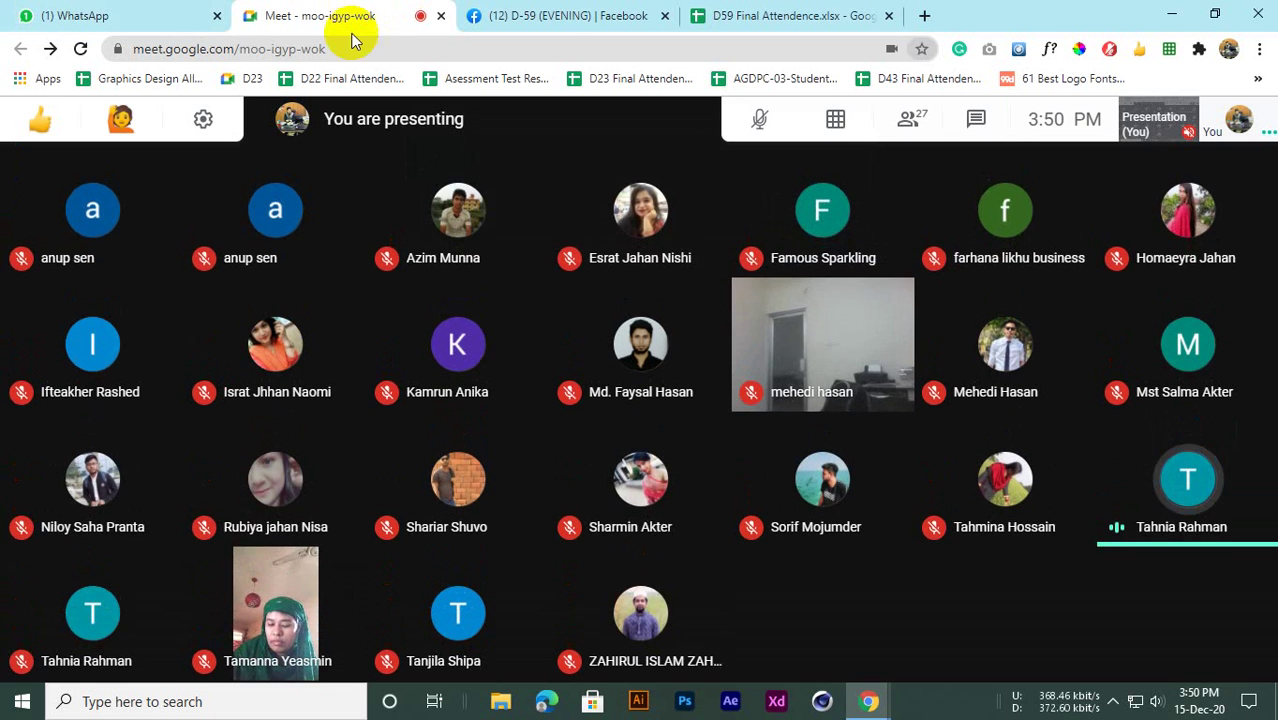
{"action": "left_click", "coordinate": [560, 15]}
{"action": "left_click", "coordinate": [729, 12]}
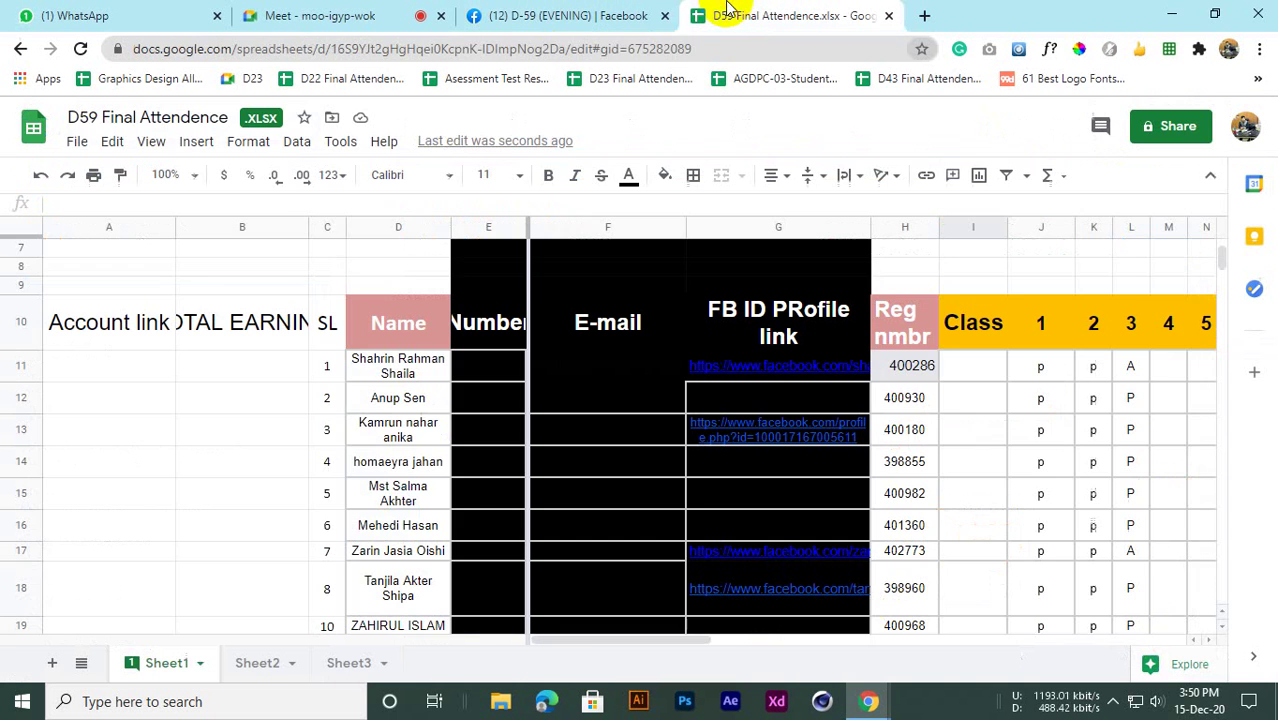
Bring the Facebook group page forward and close the Messenger group chat
{"action": "left_click", "coordinate": [621, 12]}
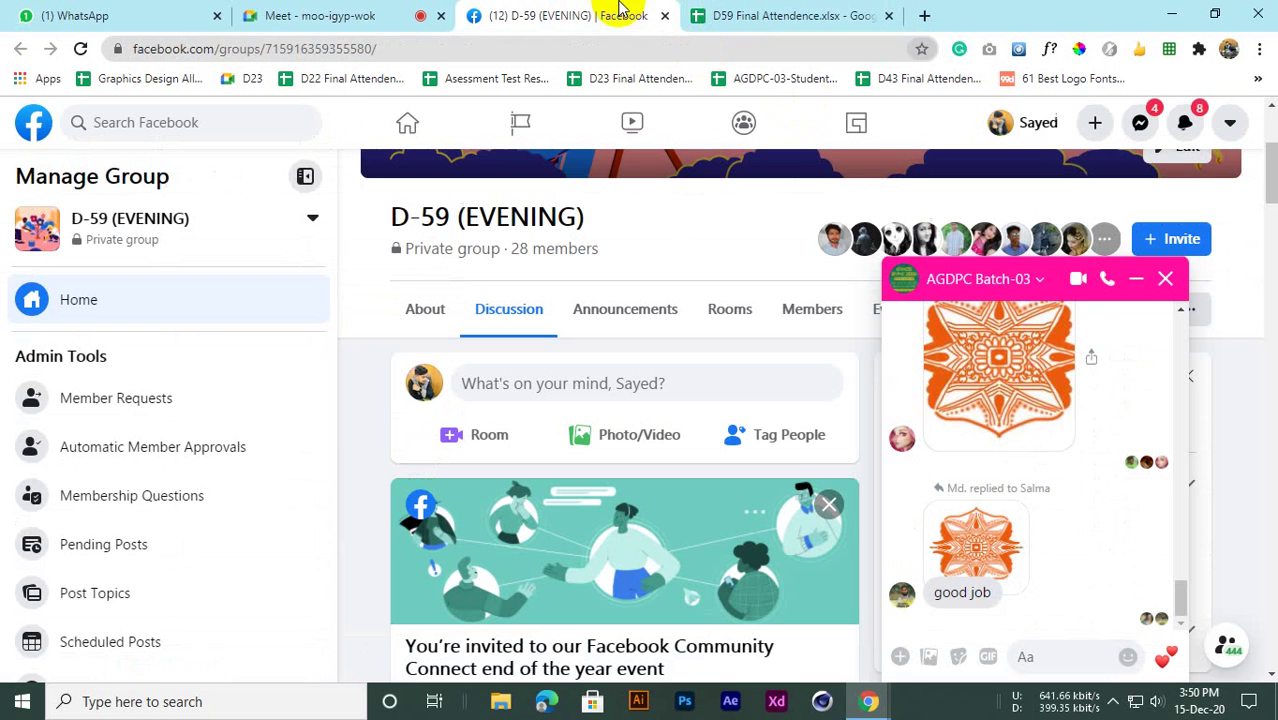
{"action": "left_click", "coordinate": [1166, 281]}
{"action": "scroll", "coordinate": [571, 399], "scroll_direction": "down", "scroll_amount": 7}
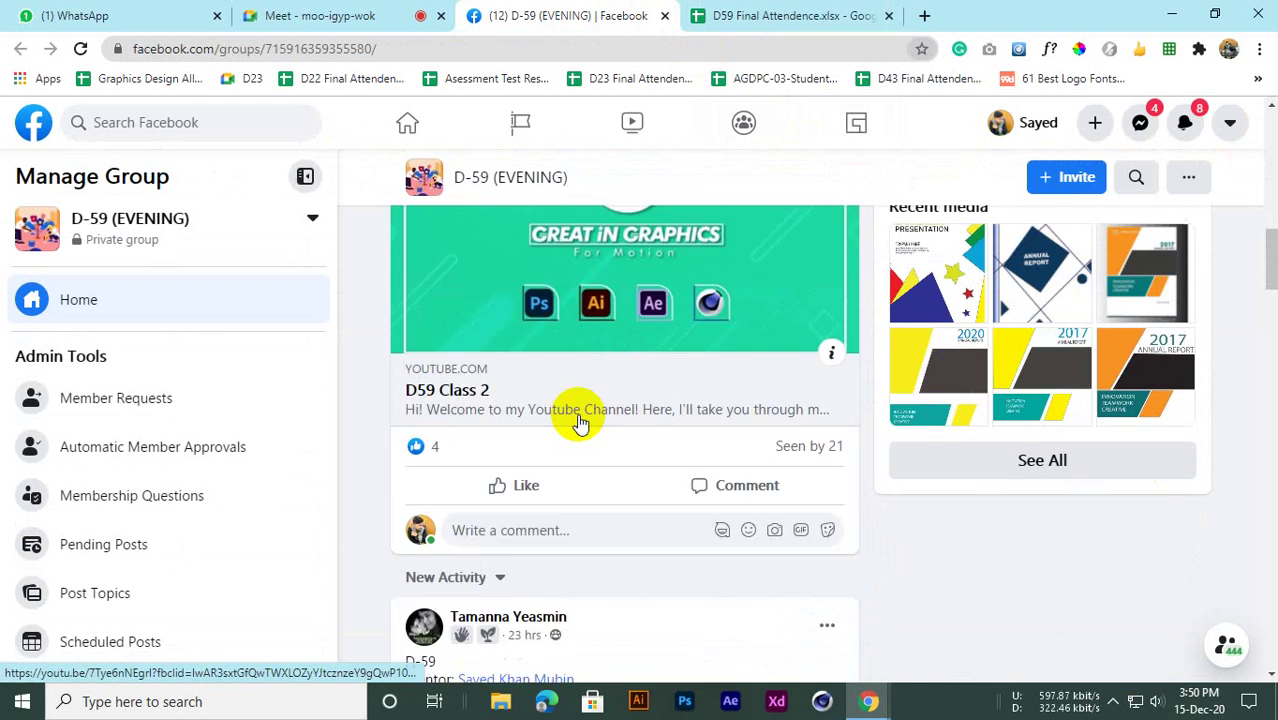
{"action": "scroll", "coordinate": [579, 418], "scroll_direction": "down", "scroll_amount": 4}
Read through the Lion King Story Book post and its comments, then minimise the browser
{"action": "scroll", "coordinate": [579, 422], "scroll_direction": "up", "scroll_amount": 1}
{"action": "scroll", "coordinate": [428, 345], "scroll_direction": "down", "scroll_amount": 2}
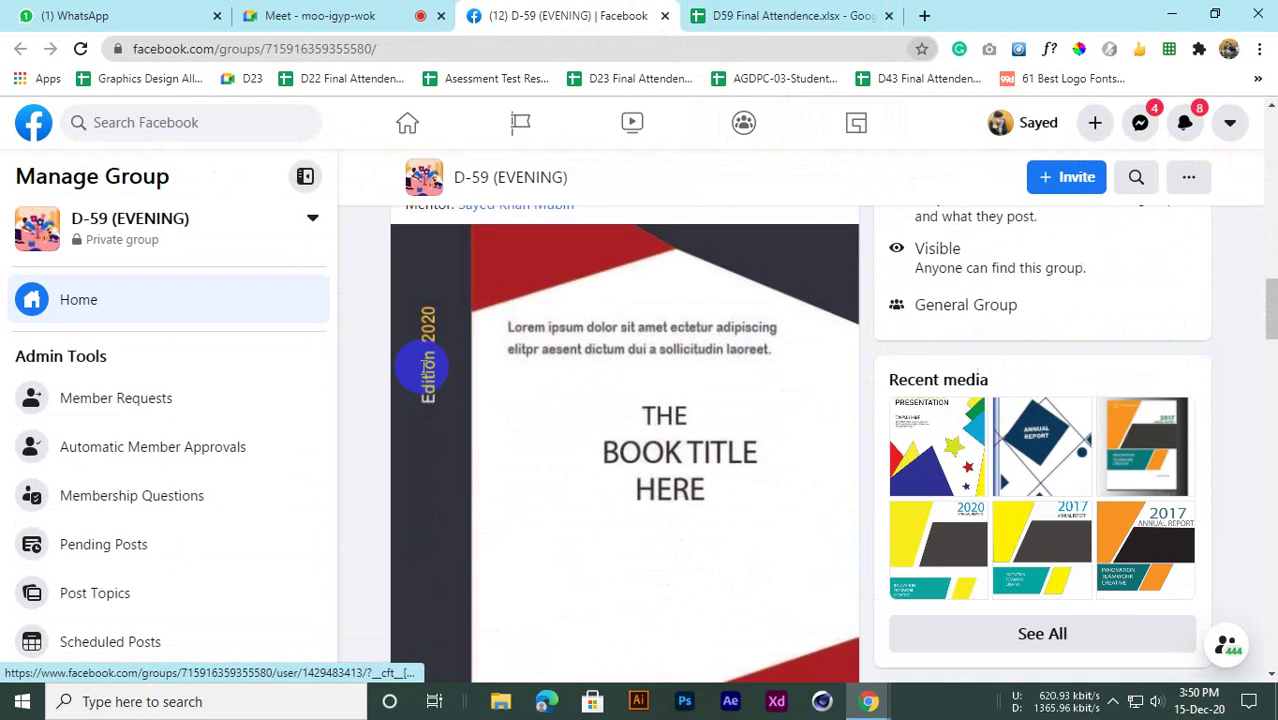
{"action": "scroll", "coordinate": [425, 370], "scroll_direction": "up", "scroll_amount": 3}
{"action": "scroll", "coordinate": [431, 420], "scroll_direction": "down", "scroll_amount": 1}
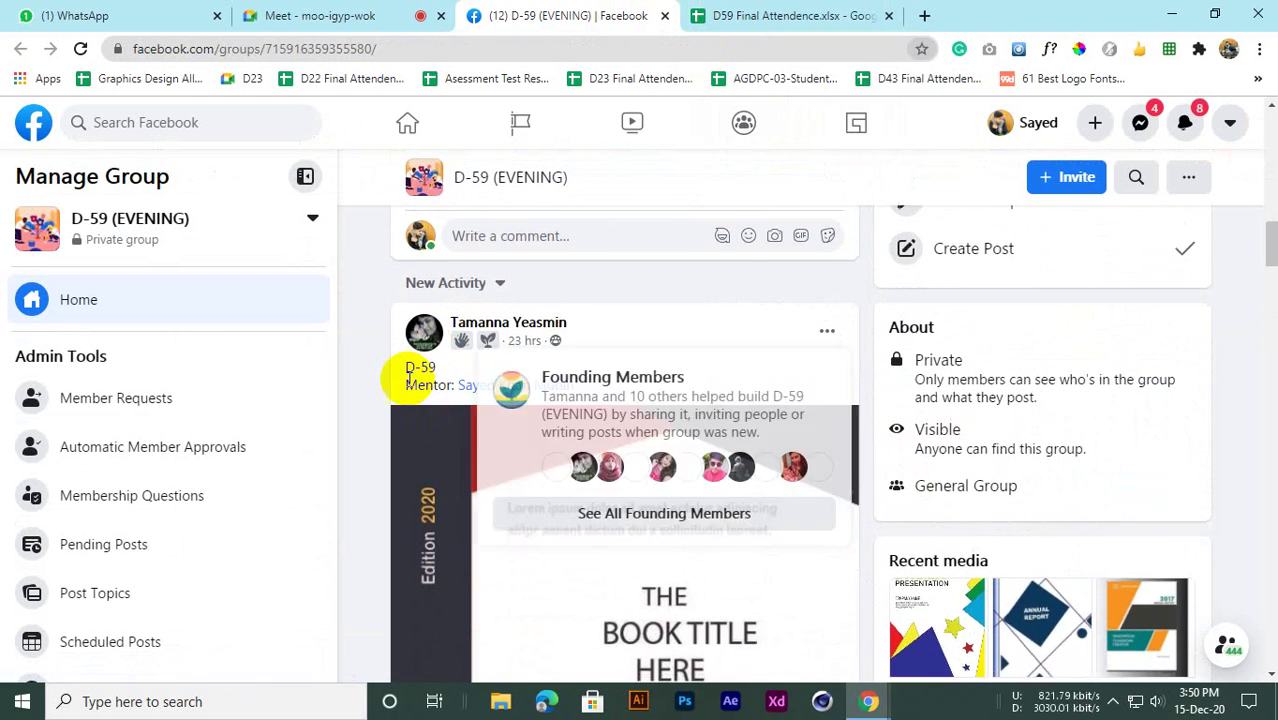
{"action": "scroll", "coordinate": [408, 380], "scroll_direction": "down", "scroll_amount": 2}
{"action": "scroll", "coordinate": [408, 385], "scroll_direction": "up", "scroll_amount": 1}
{"action": "scroll", "coordinate": [410, 390], "scroll_direction": "down", "scroll_amount": 3}
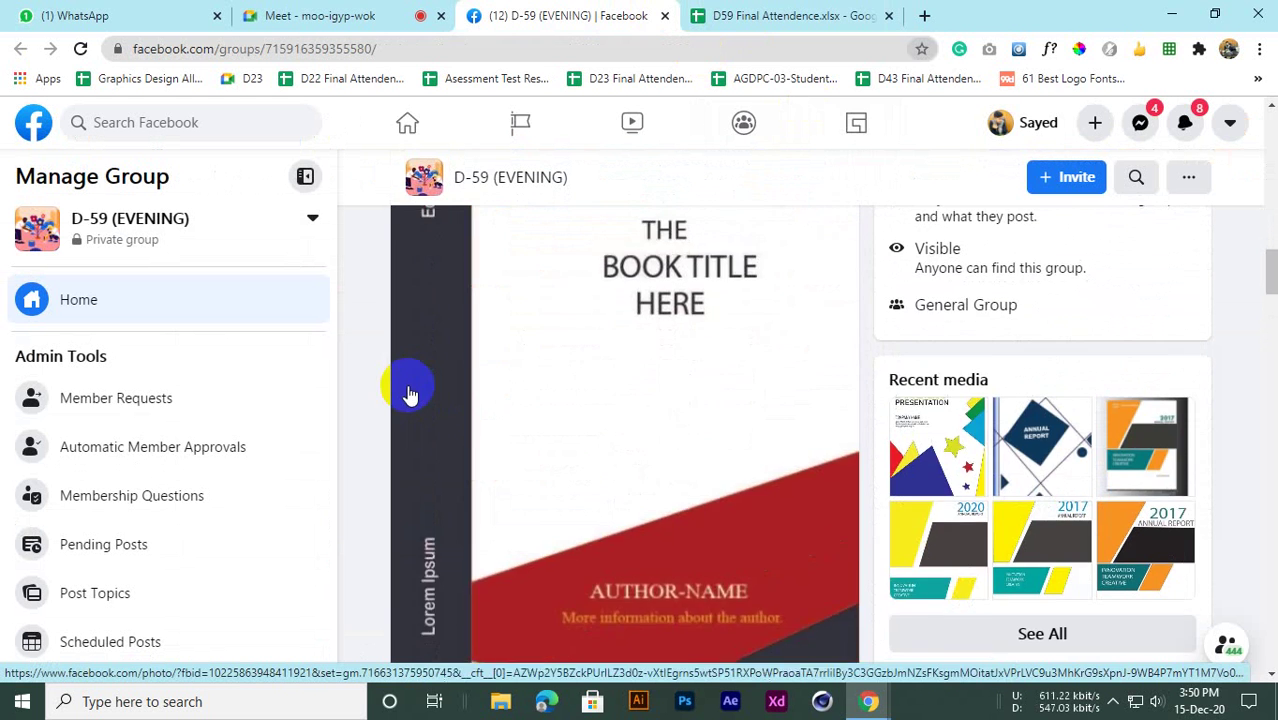
{"action": "scroll", "coordinate": [410, 393], "scroll_direction": "down", "scroll_amount": 3}
{"action": "scroll", "coordinate": [408, 391], "scroll_direction": "up", "scroll_amount": 7}
{"action": "scroll", "coordinate": [417, 386], "scroll_direction": "down", "scroll_amount": 4}
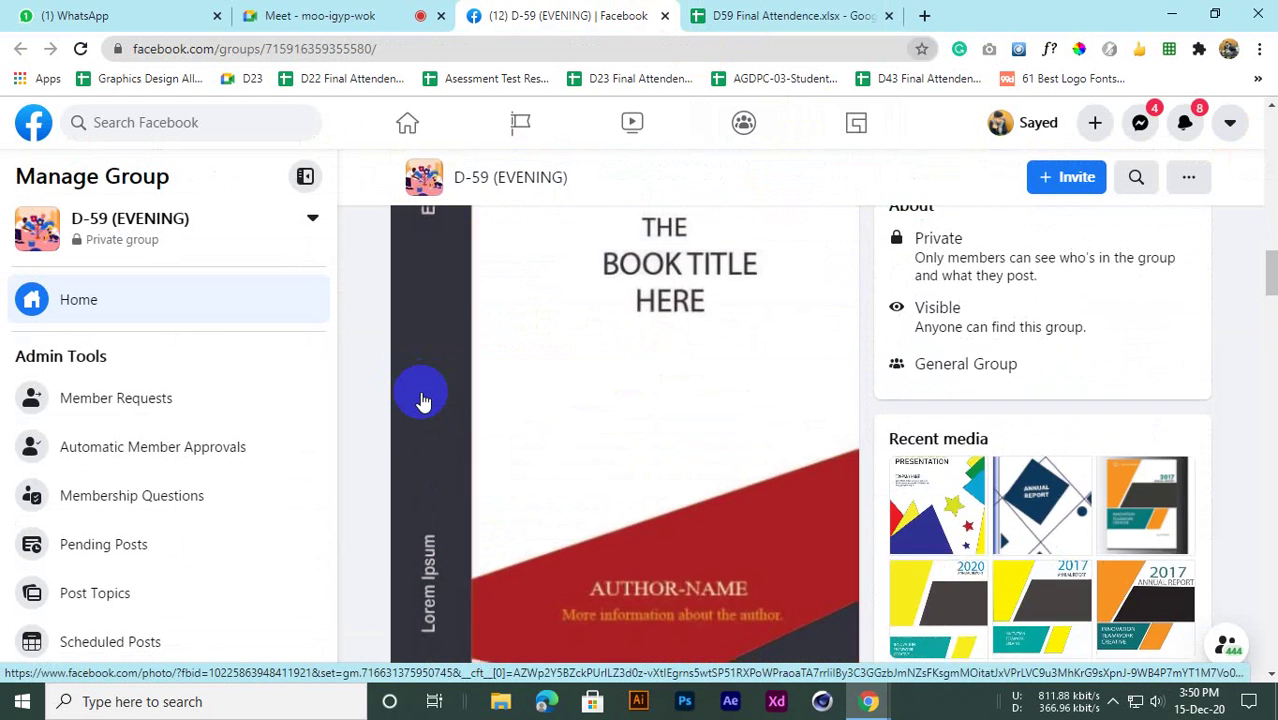
{"action": "scroll", "coordinate": [425, 400], "scroll_direction": "up", "scroll_amount": 2}
{"action": "scroll", "coordinate": [432, 405], "scroll_direction": "down", "scroll_amount": 8}
{"action": "scroll", "coordinate": [455, 425], "scroll_direction": "up", "scroll_amount": 3}
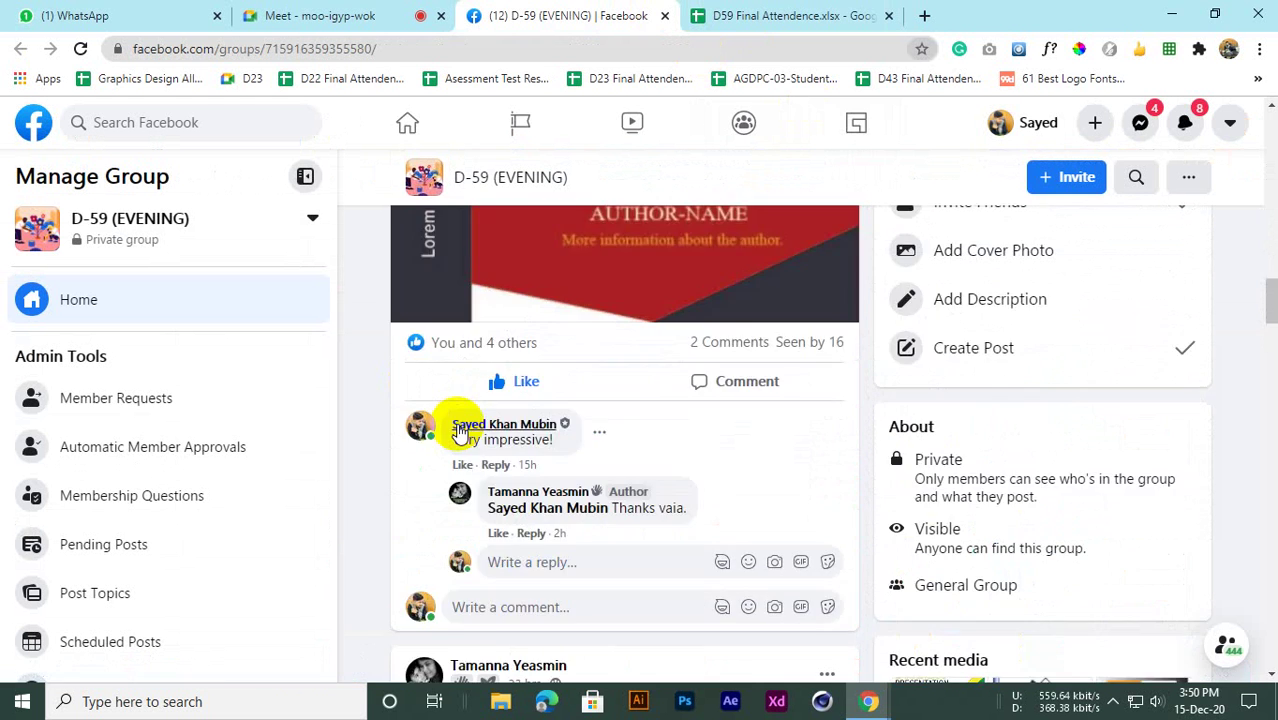
{"action": "scroll", "coordinate": [457, 428], "scroll_direction": "down", "scroll_amount": 6}
{"action": "scroll", "coordinate": [461, 431], "scroll_direction": "up", "scroll_amount": 1}
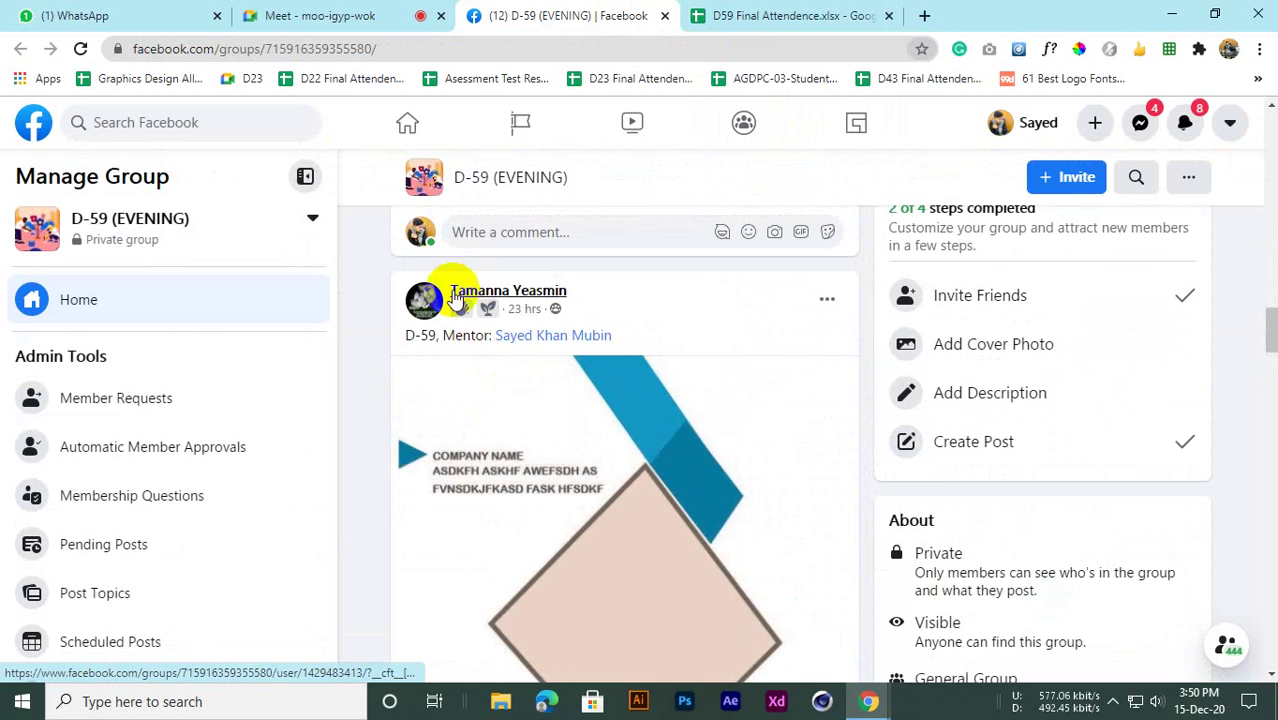
{"action": "scroll", "coordinate": [440, 360], "scroll_direction": "down", "scroll_amount": 7}
{"action": "scroll", "coordinate": [442, 394], "scroll_direction": "up", "scroll_amount": 3}
{"action": "scroll", "coordinate": [437, 380], "scroll_direction": "down", "scroll_amount": 2}
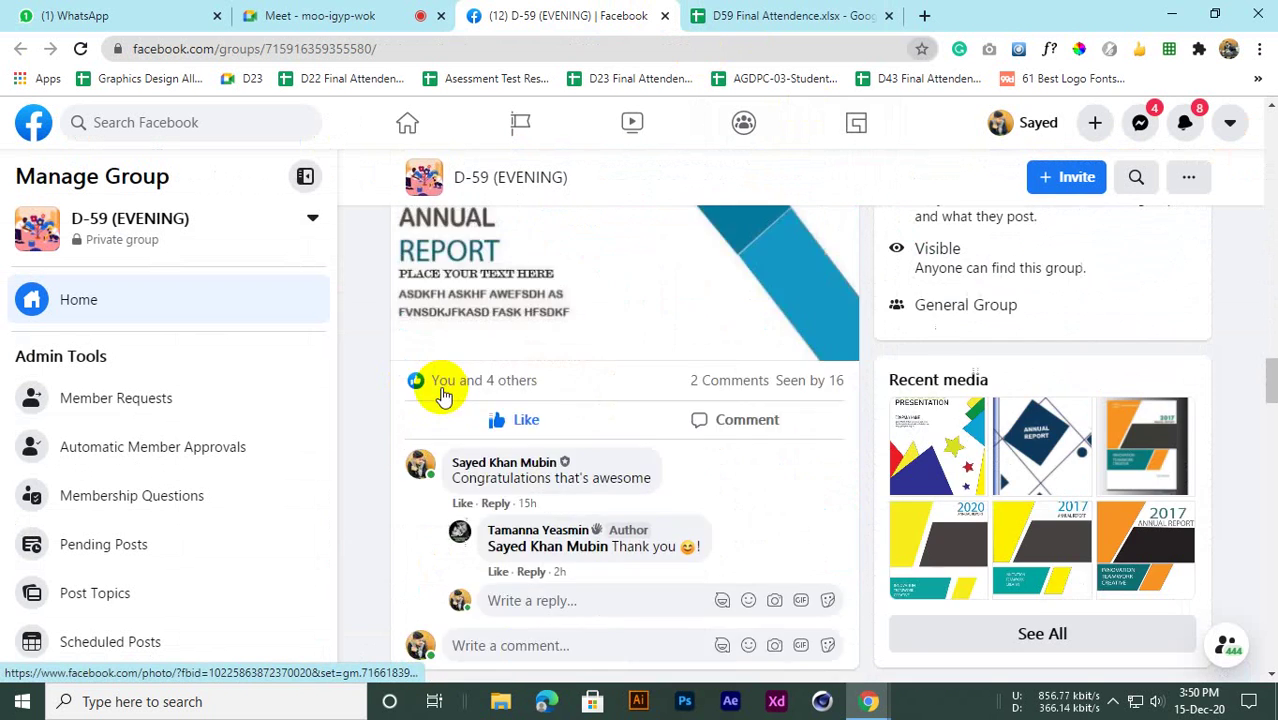
{"action": "scroll", "coordinate": [443, 395], "scroll_direction": "down", "scroll_amount": 6}
{"action": "scroll", "coordinate": [446, 393], "scroll_direction": "up", "scroll_amount": 4}
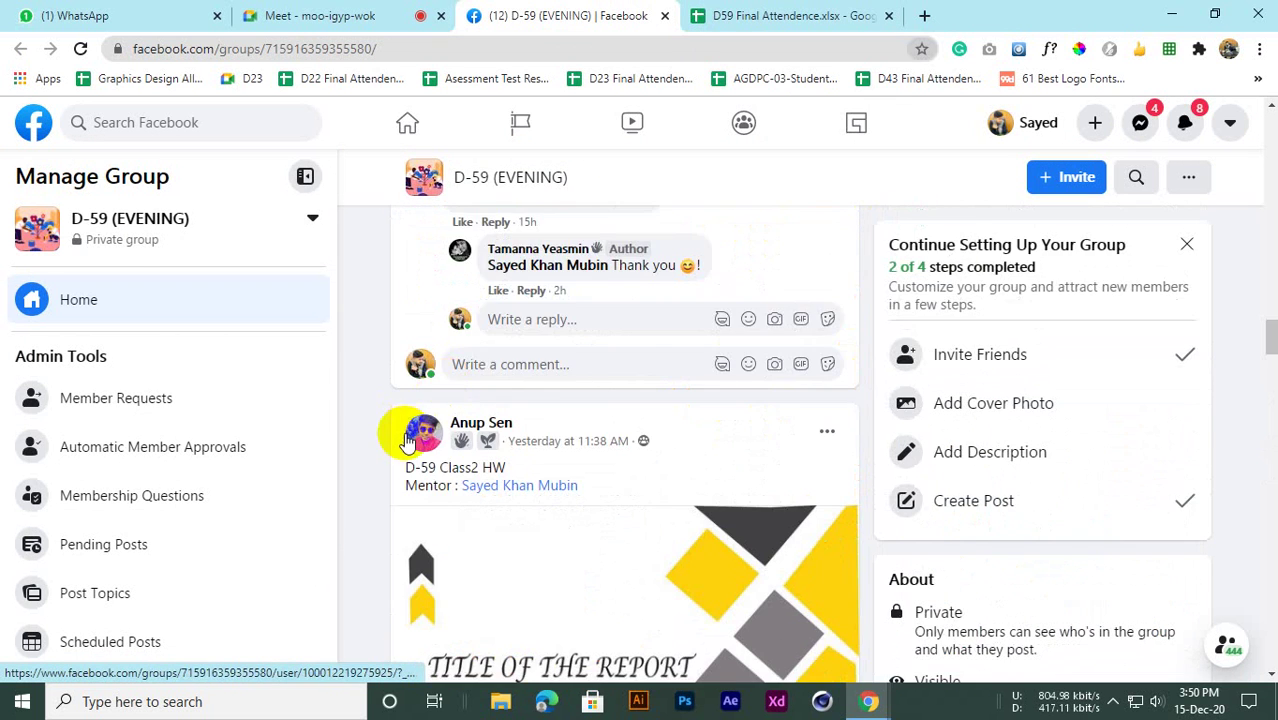
{"action": "scroll", "coordinate": [442, 428], "scroll_direction": "down", "scroll_amount": 7}
{"action": "scroll", "coordinate": [468, 422], "scroll_direction": "up", "scroll_amount": 2}
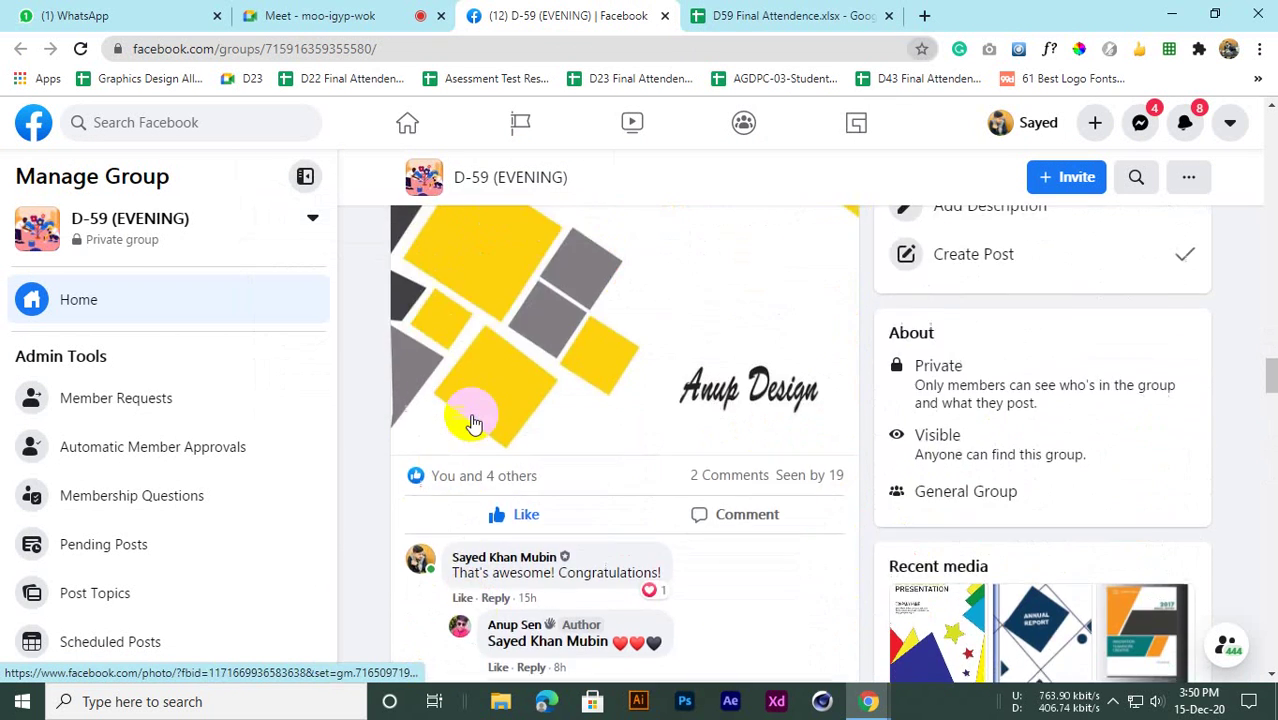
{"action": "scroll", "coordinate": [474, 423], "scroll_direction": "up", "scroll_amount": 4}
{"action": "scroll", "coordinate": [478, 420], "scroll_direction": "down", "scroll_amount": 2}
{"action": "scroll", "coordinate": [757, 450], "scroll_direction": "up", "scroll_amount": 2}
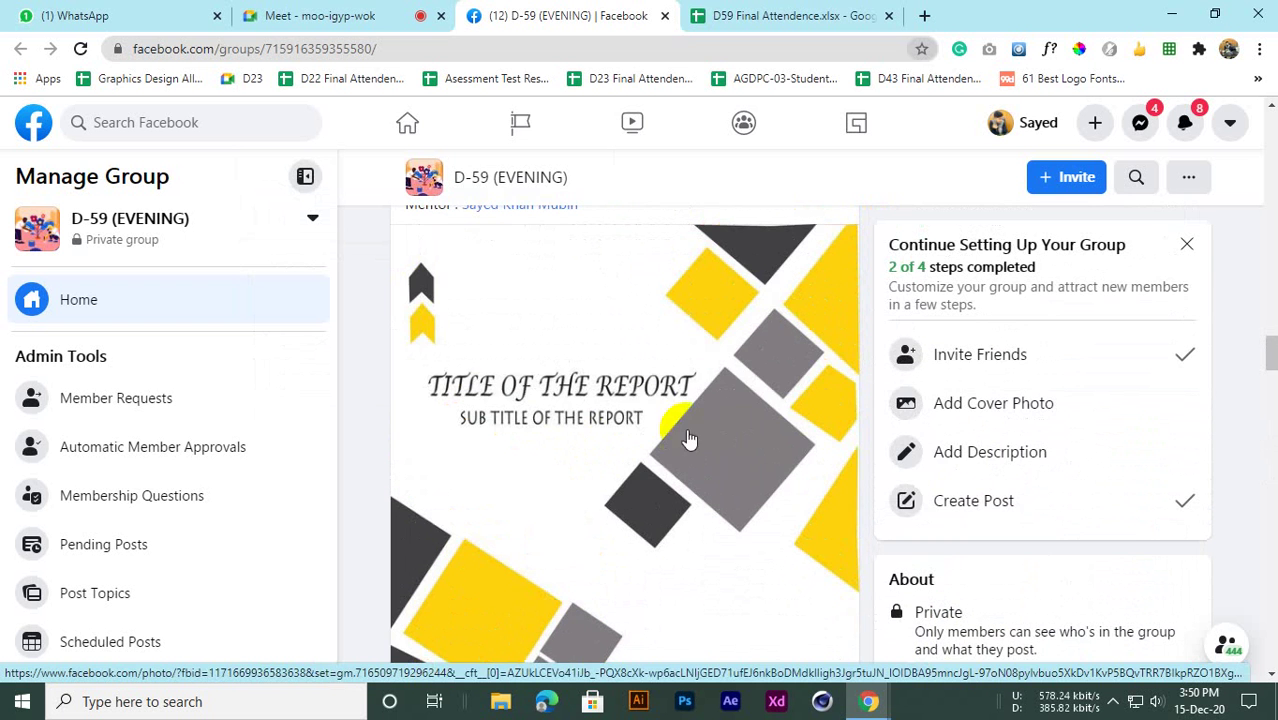
{"action": "scroll", "coordinate": [760, 398], "scroll_direction": "up", "scroll_amount": 1}
{"action": "scroll", "coordinate": [665, 471], "scroll_direction": "down", "scroll_amount": 8}
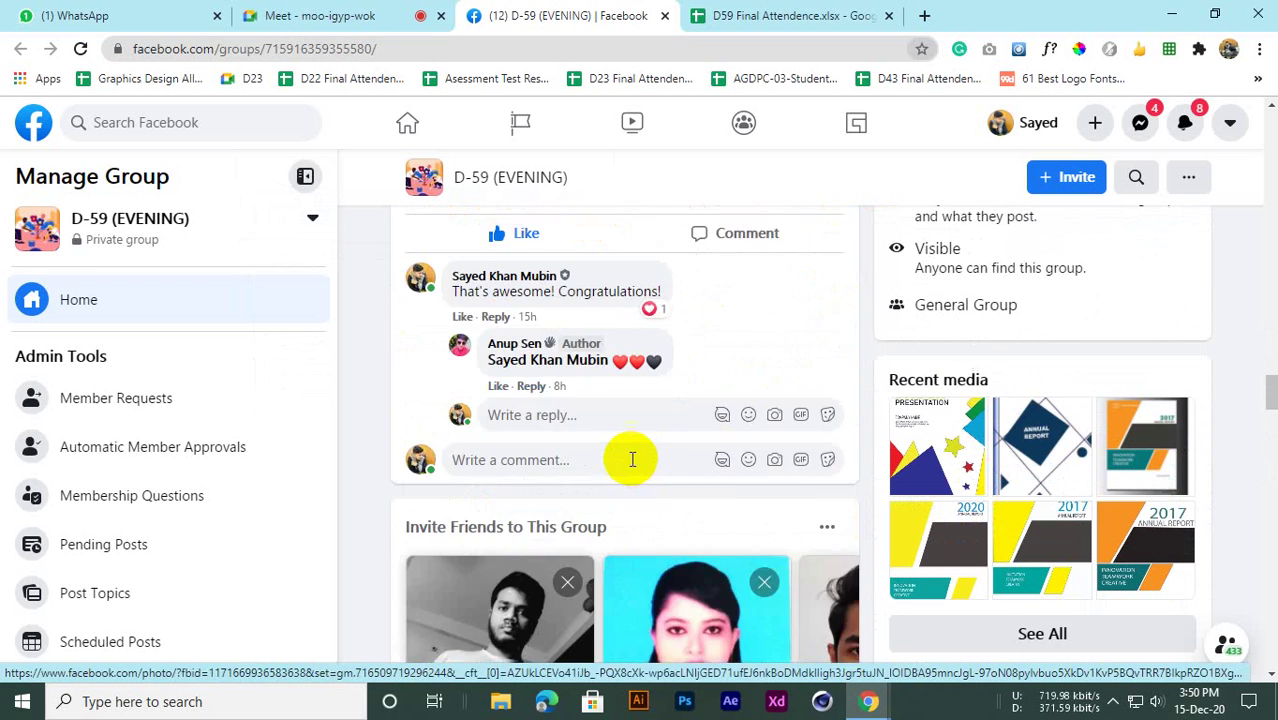
{"action": "scroll", "coordinate": [621, 469], "scroll_direction": "down", "scroll_amount": 5}
{"action": "scroll", "coordinate": [616, 476], "scroll_direction": "up", "scroll_amount": 3}
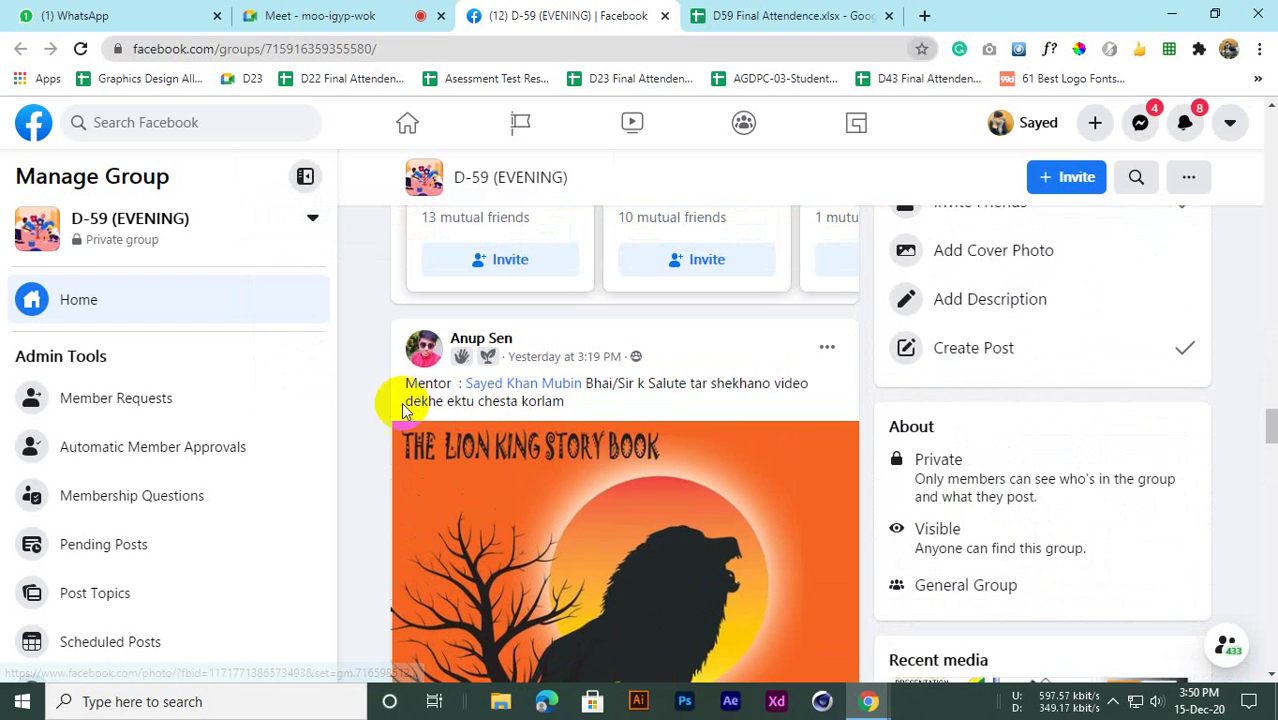
{"action": "scroll", "coordinate": [679, 408], "scroll_direction": "down", "scroll_amount": 3}
{"action": "scroll", "coordinate": [662, 391], "scroll_direction": "up", "scroll_amount": 3}
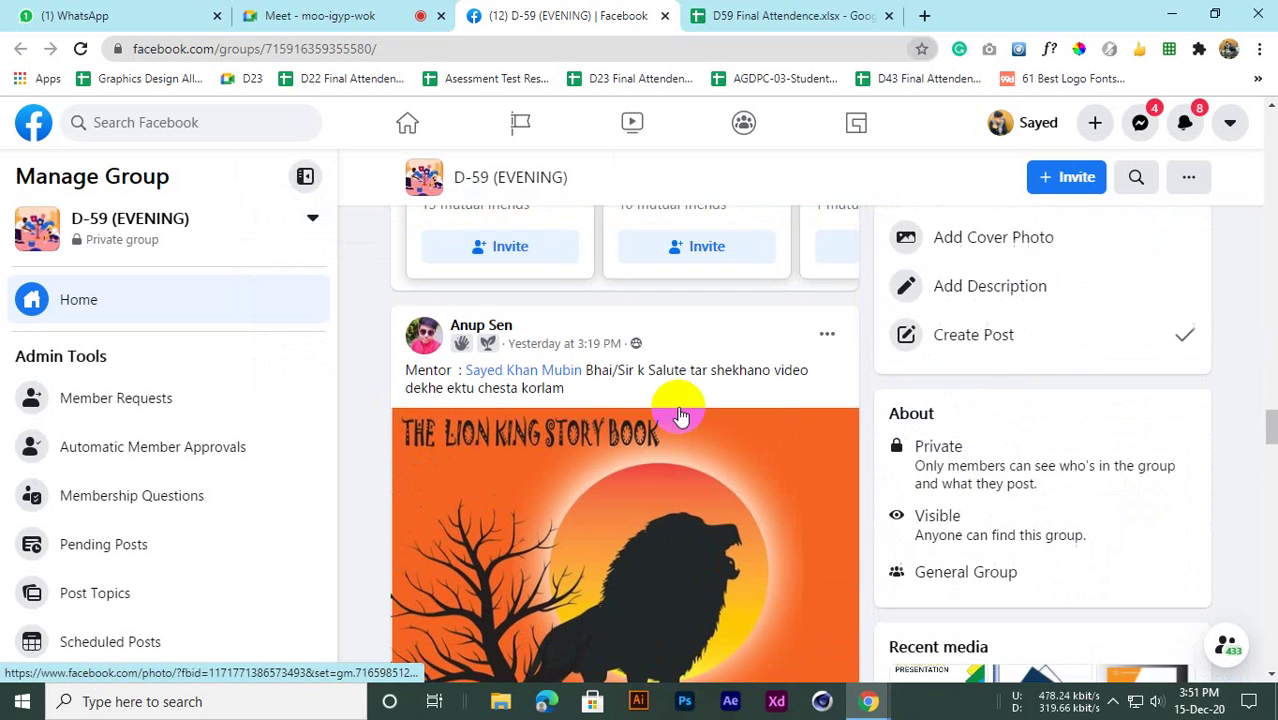
{"action": "scroll", "coordinate": [471, 430], "scroll_direction": "down", "scroll_amount": 3}
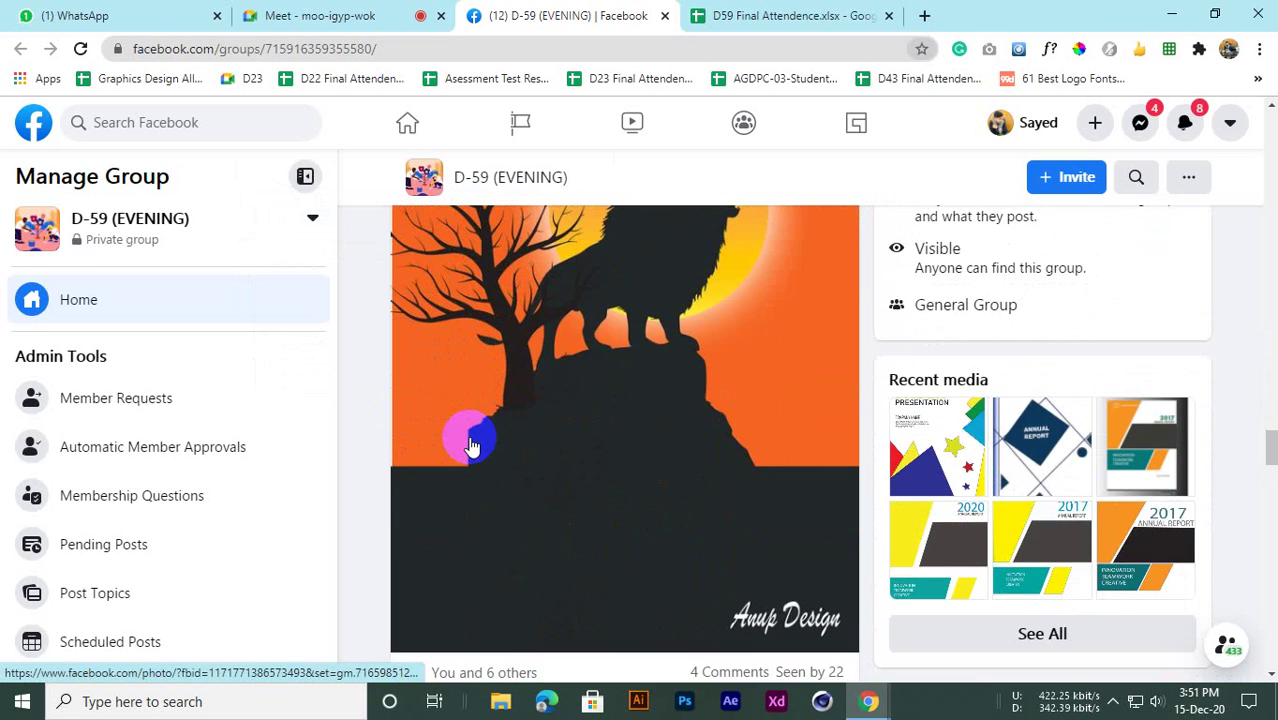
{"action": "scroll", "coordinate": [471, 434], "scroll_direction": "up", "scroll_amount": 1}
{"action": "scroll", "coordinate": [478, 380], "scroll_direction": "down", "scroll_amount": 3}
{"action": "scroll", "coordinate": [458, 400], "scroll_direction": "up", "scroll_amount": 5}
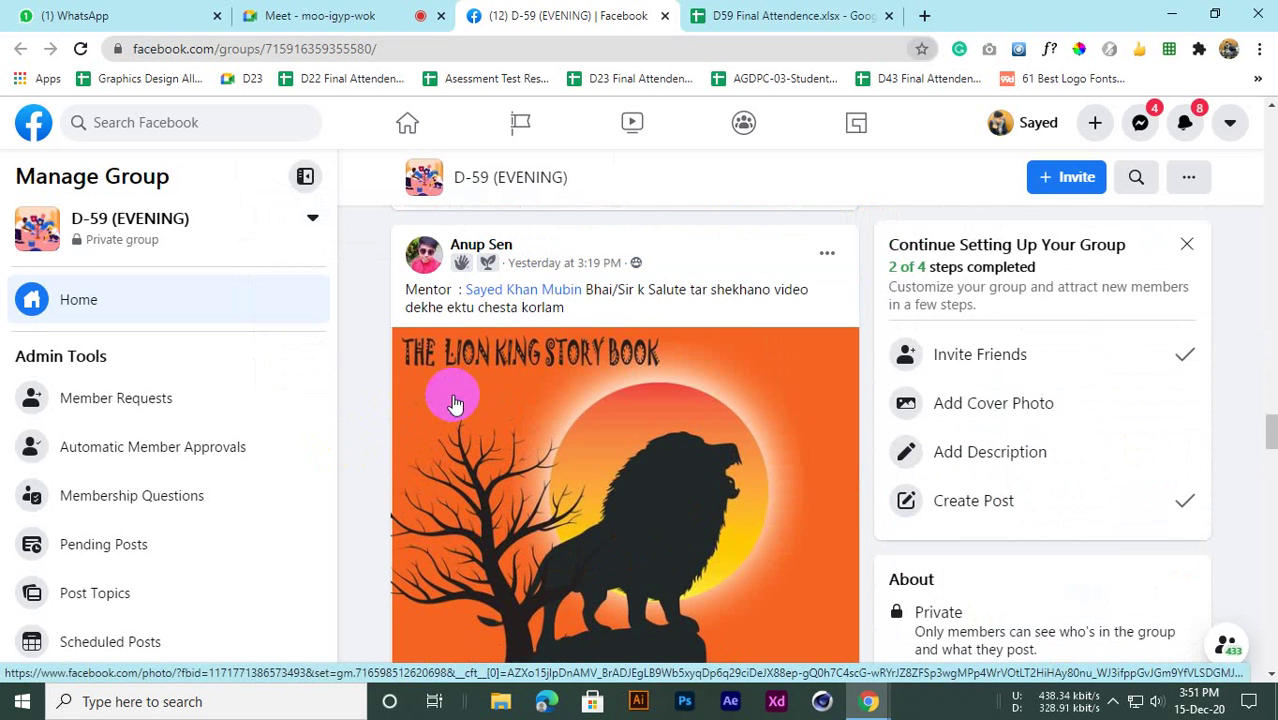
{"action": "scroll", "coordinate": [470, 449], "scroll_direction": "down", "scroll_amount": 3}
{"action": "scroll", "coordinate": [495, 443], "scroll_direction": "up", "scroll_amount": 4}
{"action": "scroll", "coordinate": [495, 445], "scroll_direction": "down", "scroll_amount": 2}
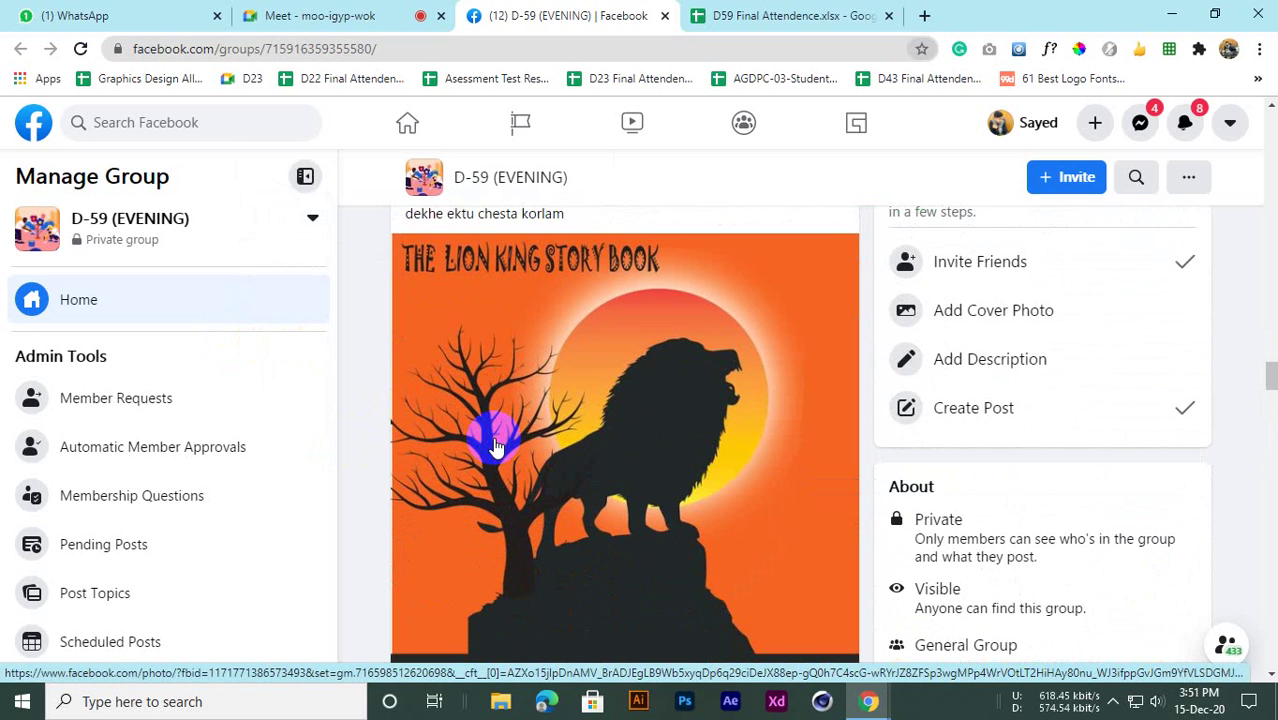
{"action": "left_click", "coordinate": [1172, 13]}
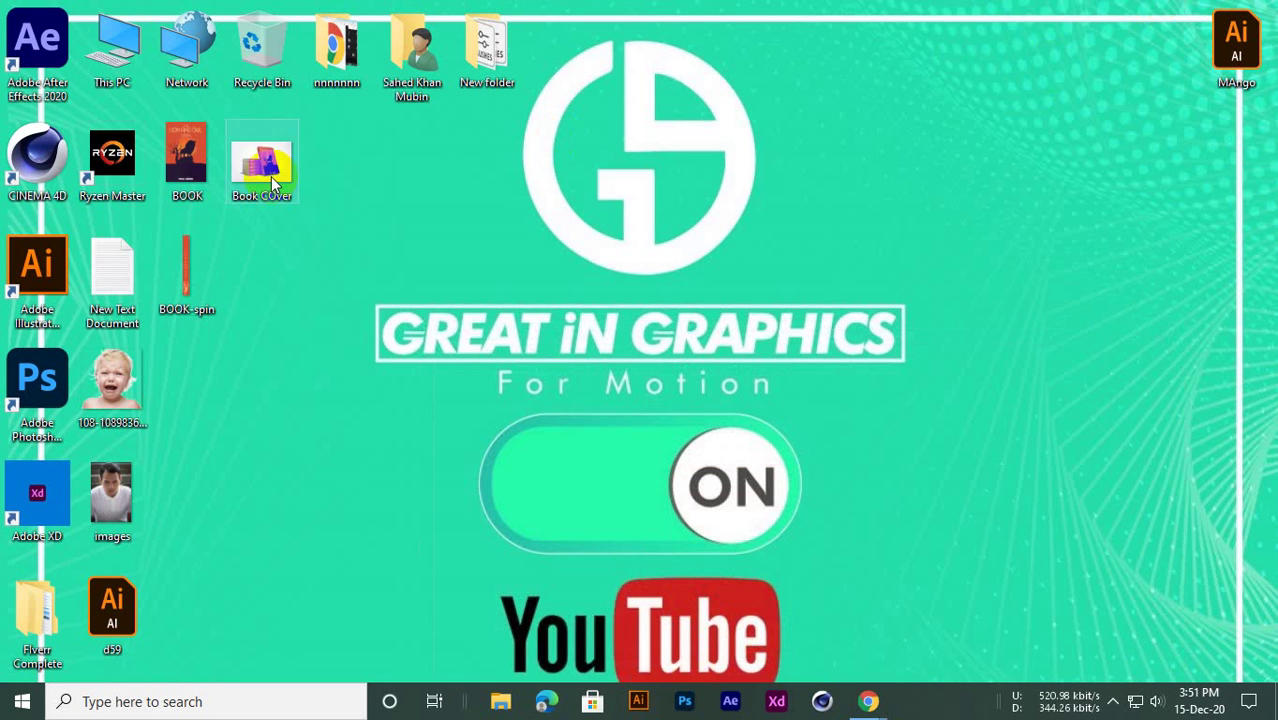
View BOOK.png and Book COver.jpg in Photos, then bring the Facebook group page back
{"action": "double_click", "coordinate": [199, 174]}
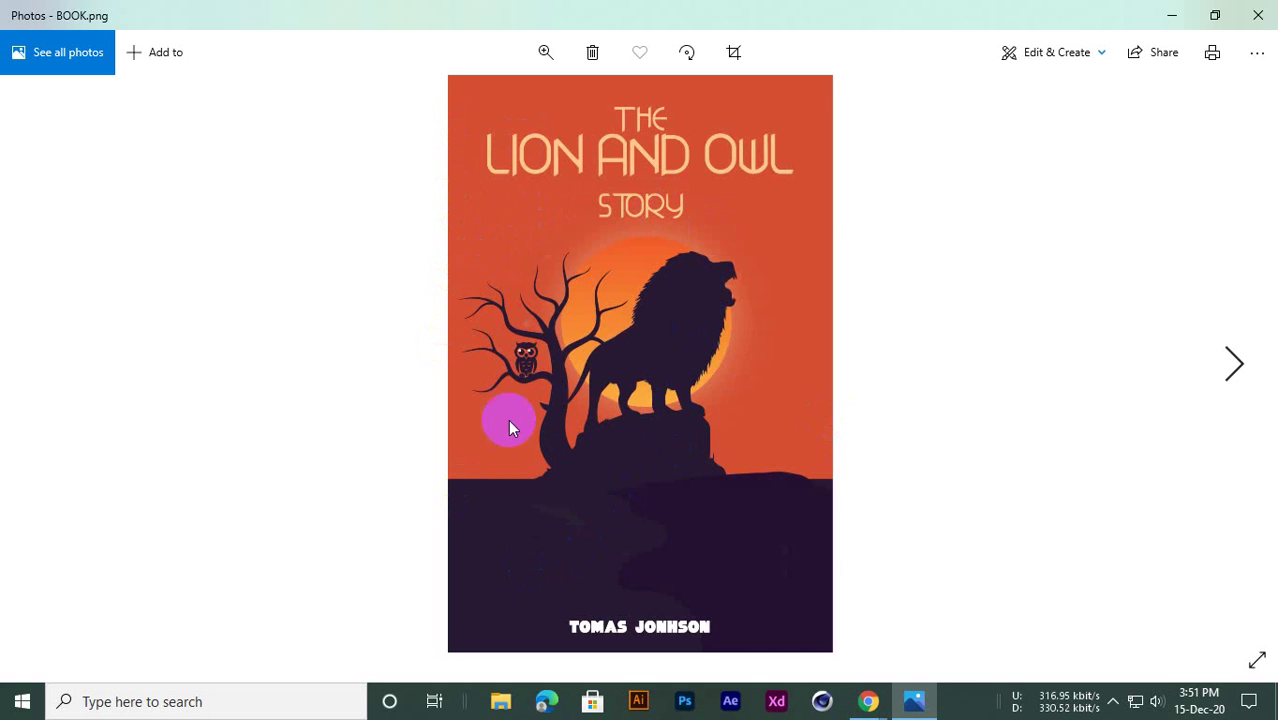
{"action": "left_click", "coordinate": [1257, 15]}
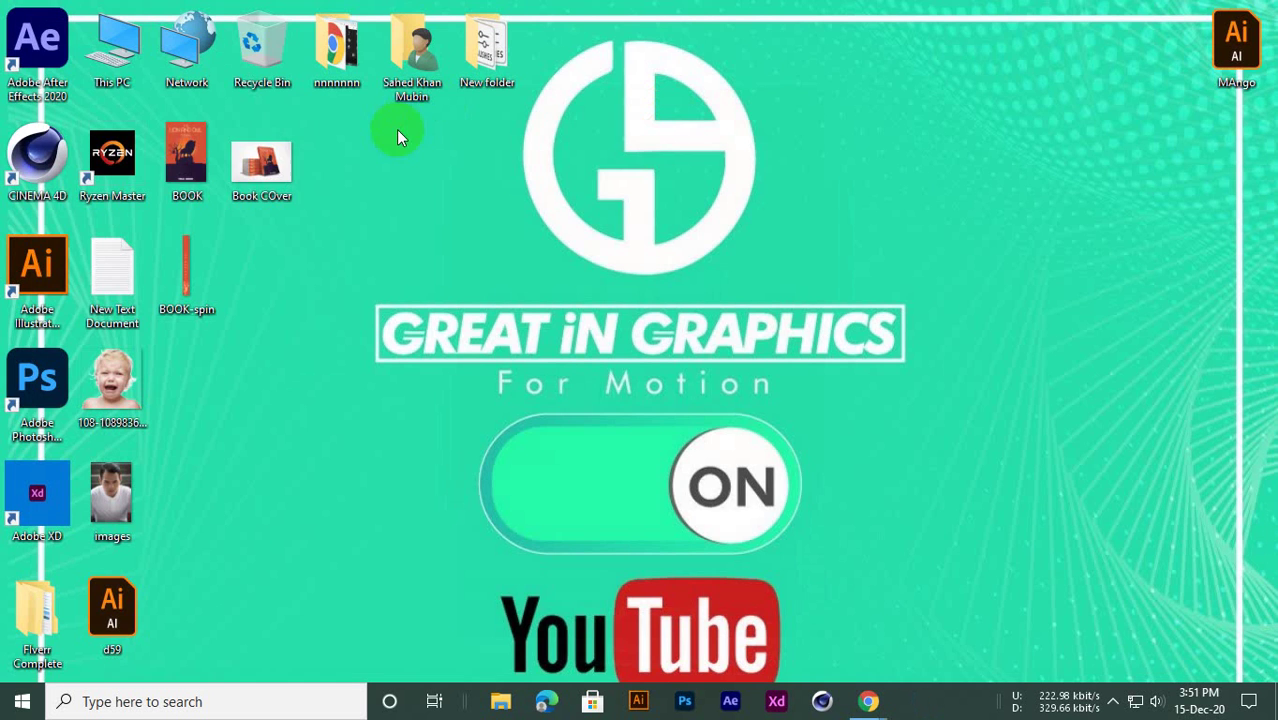
{"action": "double_click", "coordinate": [252, 168]}
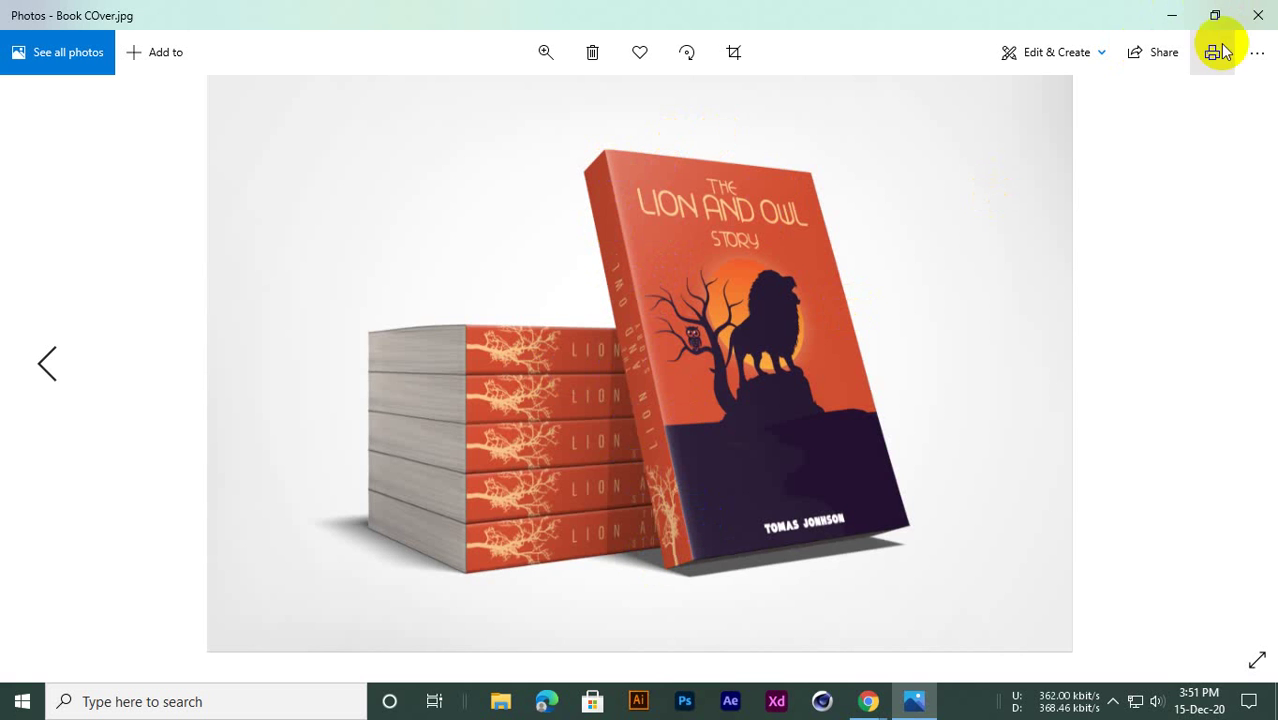
{"action": "left_click", "coordinate": [1259, 10]}
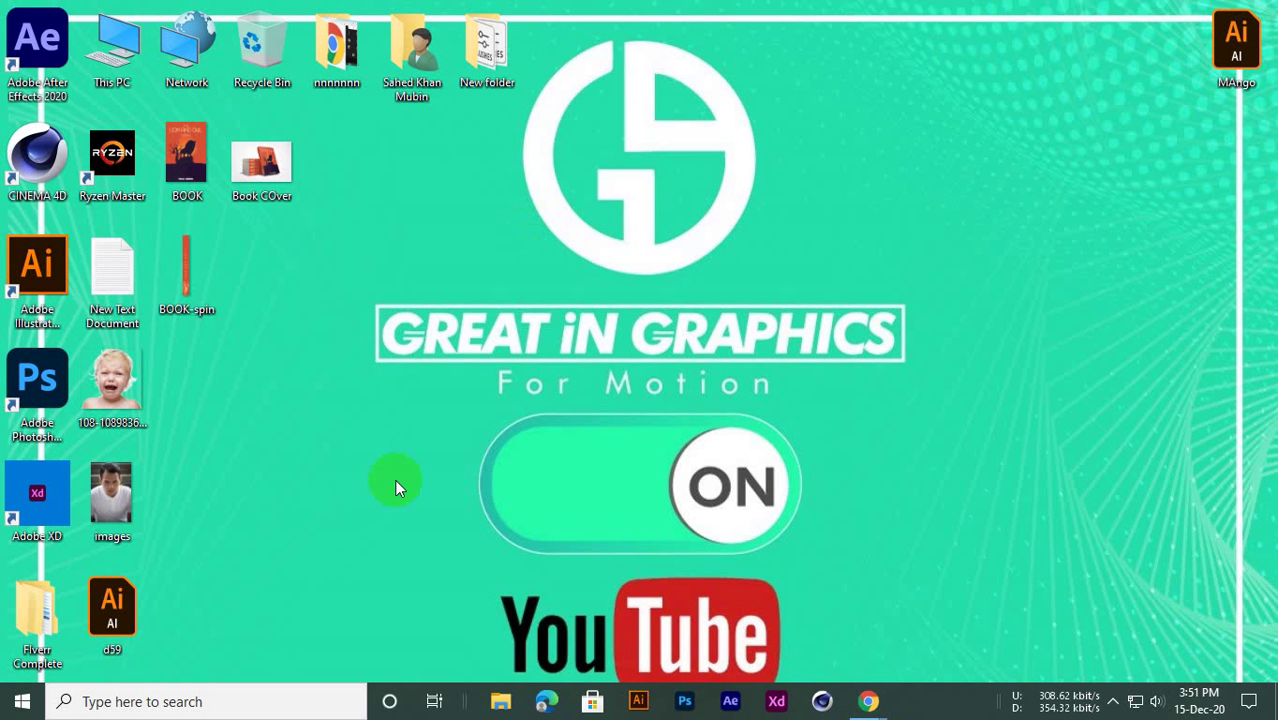
{"action": "left_click", "coordinate": [870, 699]}
{"action": "left_click", "coordinate": [768, 610]}
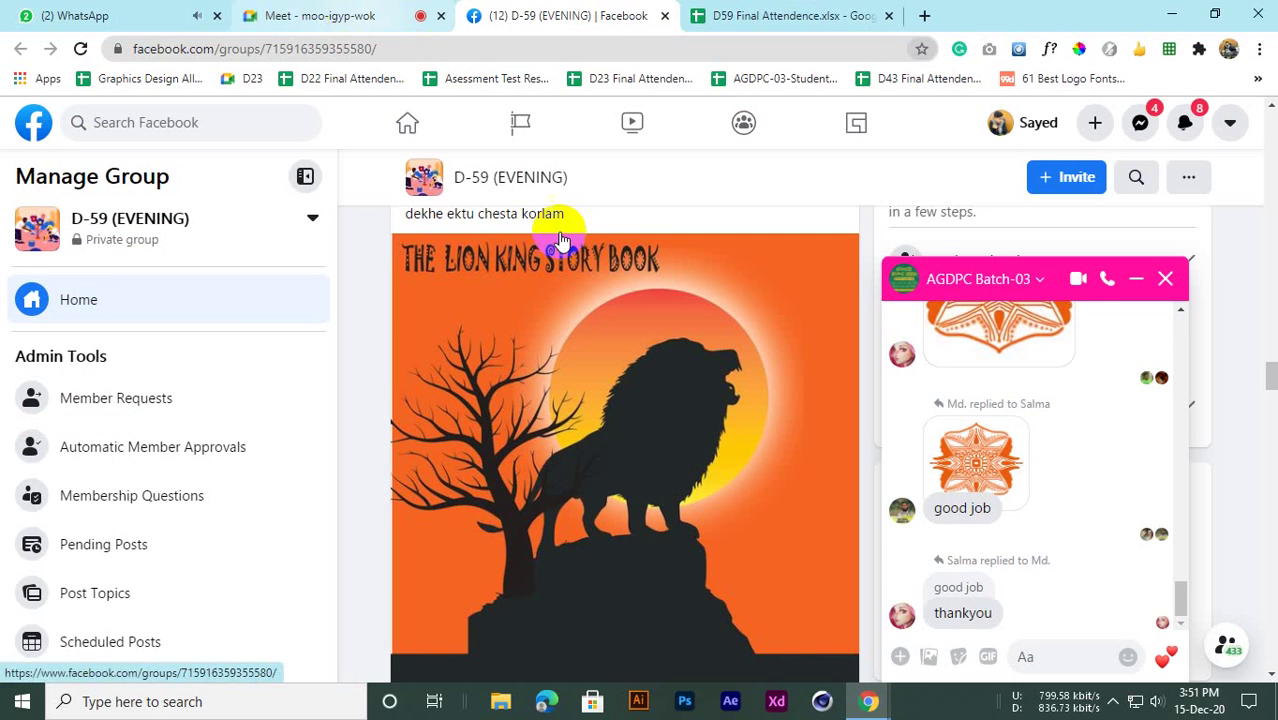
Collapse the open group chat into a chat head
{"action": "scroll", "coordinate": [589, 374], "scroll_direction": "down", "scroll_amount": 3}
{"action": "left_click", "coordinate": [1136, 279]}
{"action": "scroll", "coordinate": [456, 399], "scroll_direction": "down", "scroll_amount": 4}
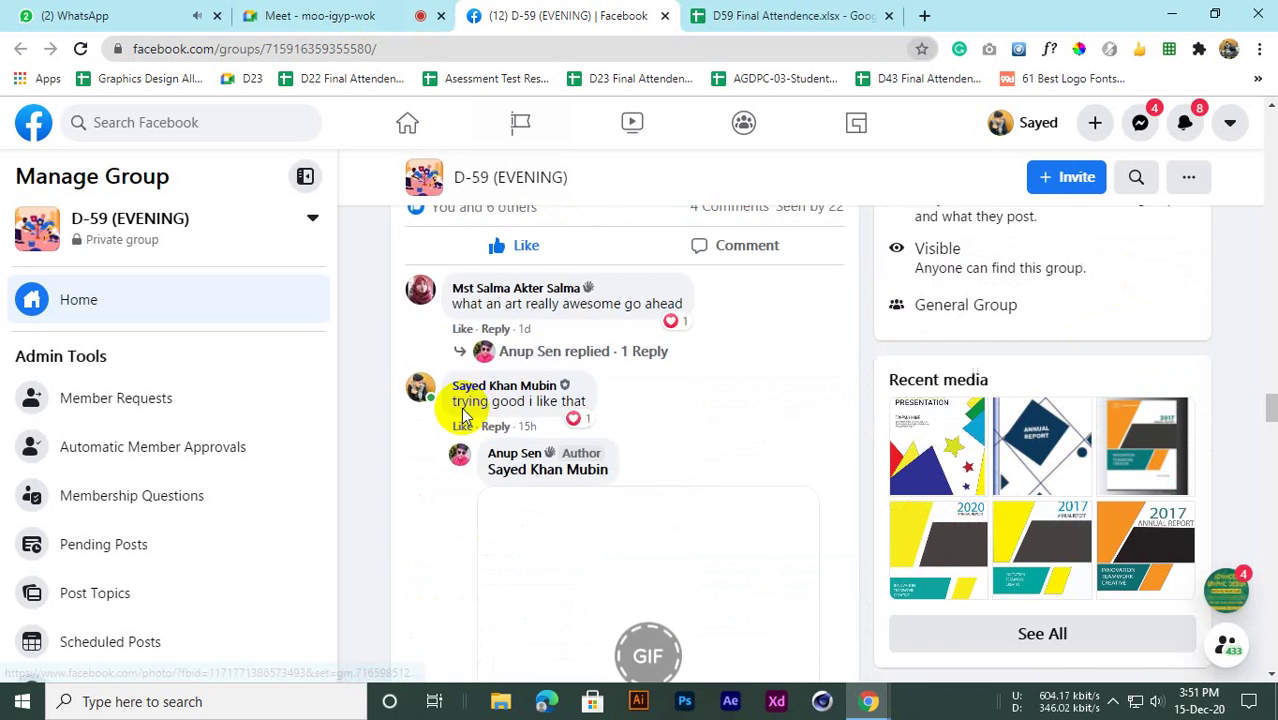
{"action": "scroll", "coordinate": [474, 415], "scroll_direction": "up", "scroll_amount": 5}
Browse the feed down to the Class no: 2 student's 2017 Annual Report homework post
{"action": "scroll", "coordinate": [471, 399], "scroll_direction": "up", "scroll_amount": 4}
{"action": "scroll", "coordinate": [379, 288], "scroll_direction": "down", "scroll_amount": 2}
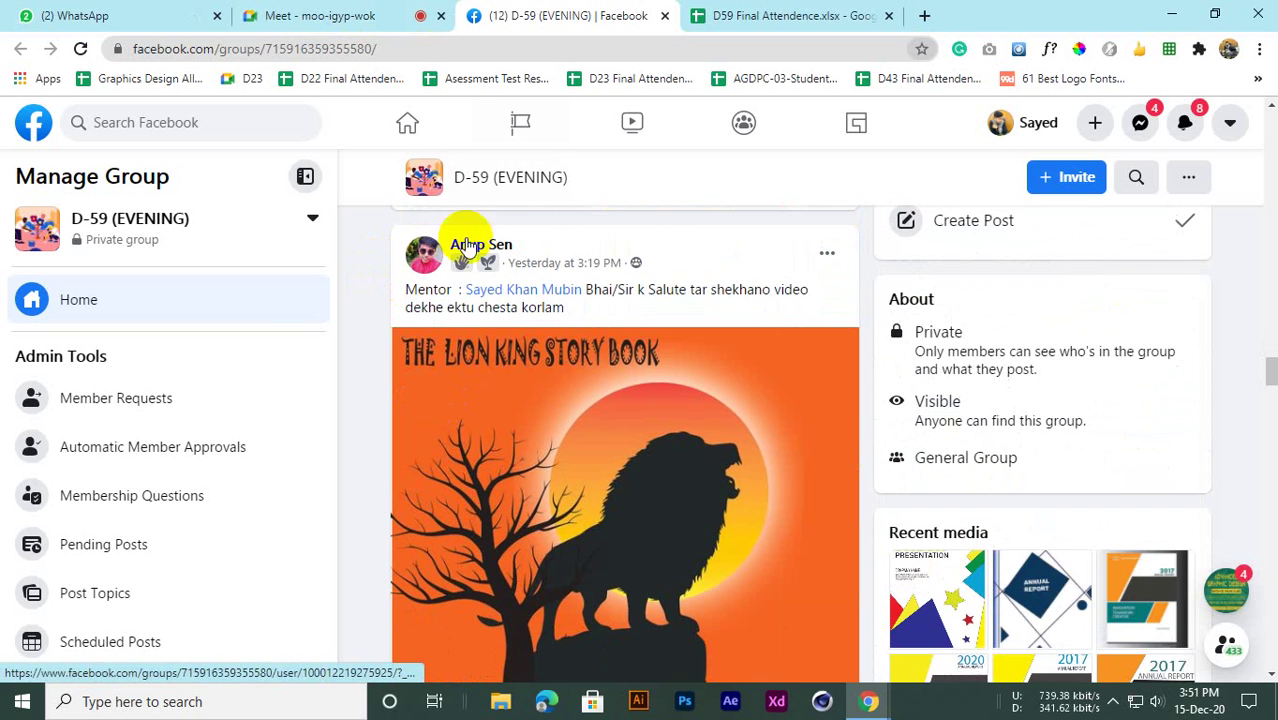
{"action": "scroll", "coordinate": [590, 455], "scroll_direction": "down", "scroll_amount": 2}
{"action": "scroll", "coordinate": [562, 434], "scroll_direction": "down", "scroll_amount": 2}
{"action": "scroll", "coordinate": [474, 443], "scroll_direction": "up", "scroll_amount": 2}
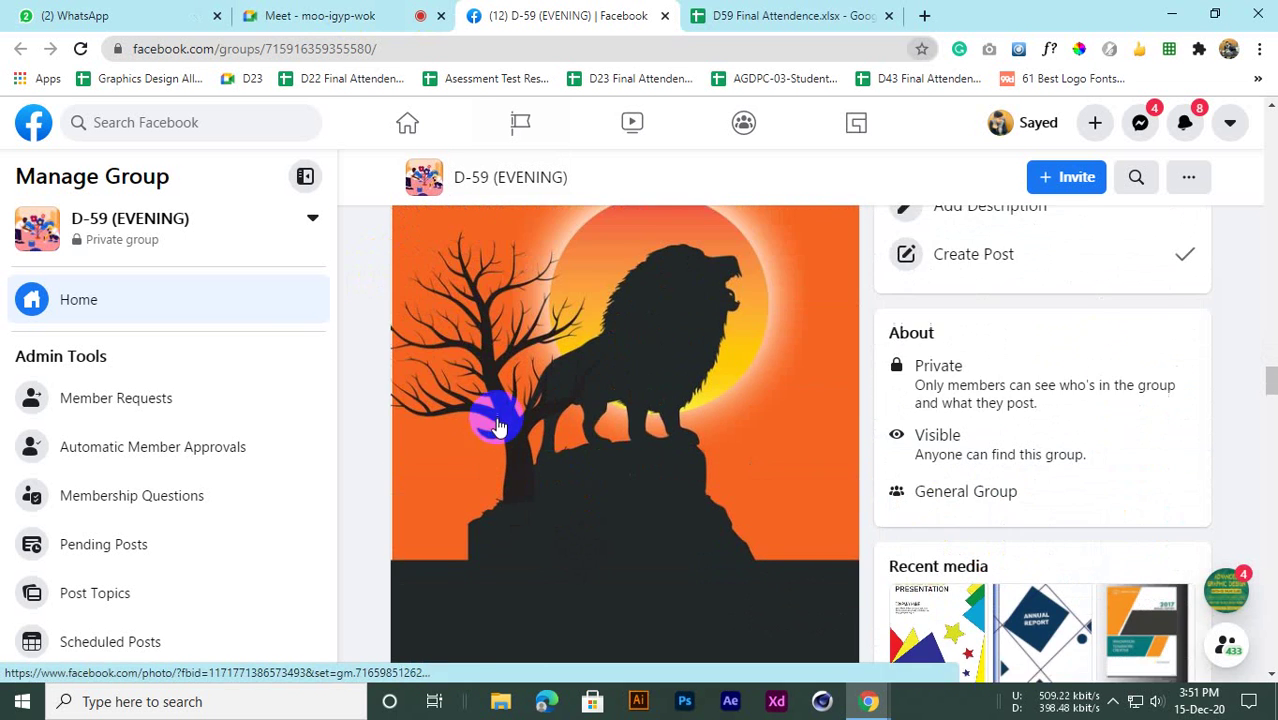
{"action": "scroll", "coordinate": [505, 412], "scroll_direction": "down", "scroll_amount": 5}
{"action": "scroll", "coordinate": [508, 428], "scroll_direction": "up", "scroll_amount": 2}
{"action": "scroll", "coordinate": [508, 428], "scroll_direction": "down", "scroll_amount": 4}
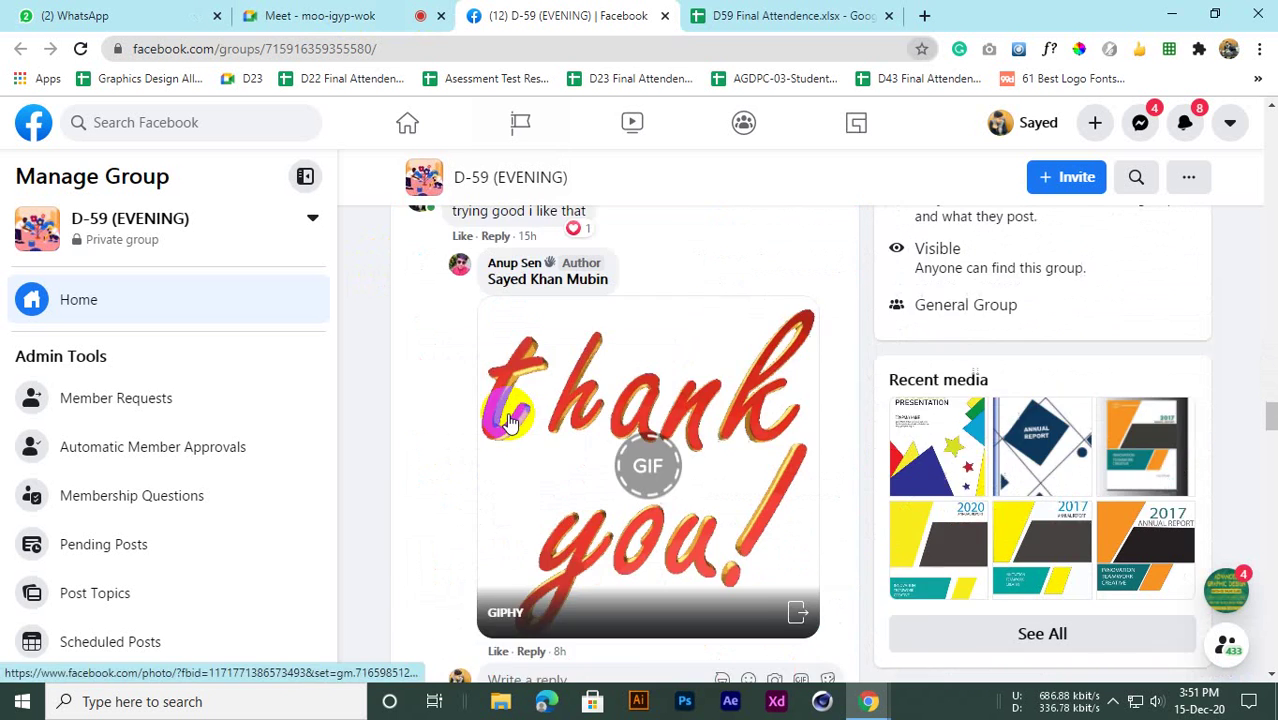
{"action": "scroll", "coordinate": [508, 420], "scroll_direction": "down", "scroll_amount": 6}
{"action": "scroll", "coordinate": [508, 410], "scroll_direction": "up", "scroll_amount": 3}
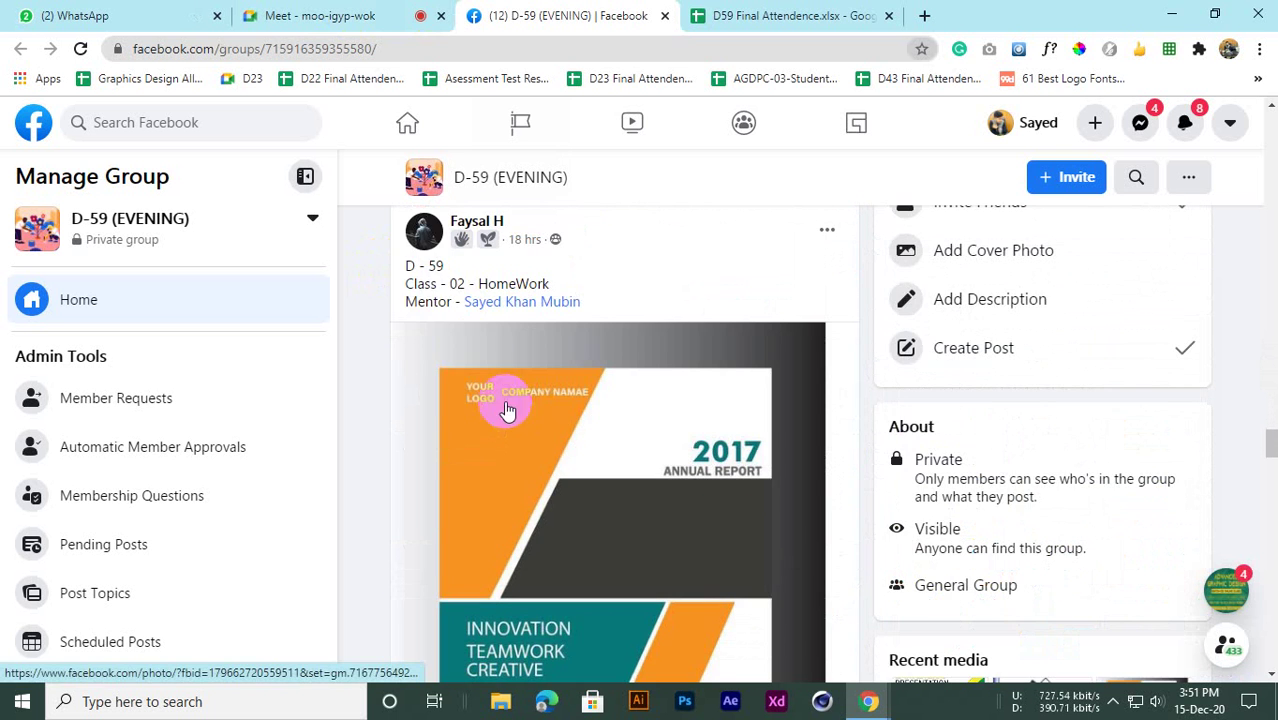
{"action": "scroll", "coordinate": [491, 251], "scroll_direction": "down", "scroll_amount": 3}
{"action": "scroll", "coordinate": [499, 380], "scroll_direction": "up", "scroll_amount": 3}
{"action": "scroll", "coordinate": [499, 380], "scroll_direction": "down", "scroll_amount": 3}
{"action": "scroll", "coordinate": [502, 371], "scroll_direction": "up", "scroll_amount": 3}
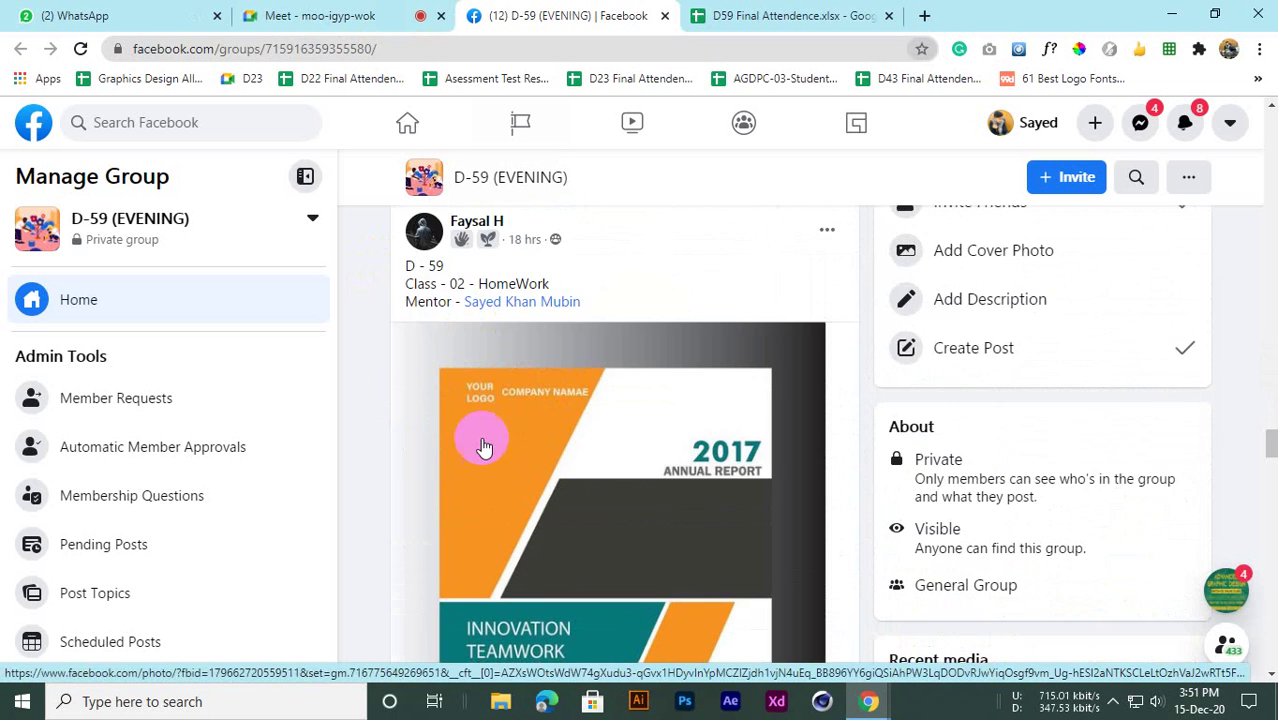
{"action": "scroll", "coordinate": [483, 446], "scroll_direction": "down", "scroll_amount": 3}
{"action": "scroll", "coordinate": [556, 448], "scroll_direction": "up", "scroll_amount": 1}
{"action": "scroll", "coordinate": [593, 437], "scroll_direction": "down", "scroll_amount": 5}
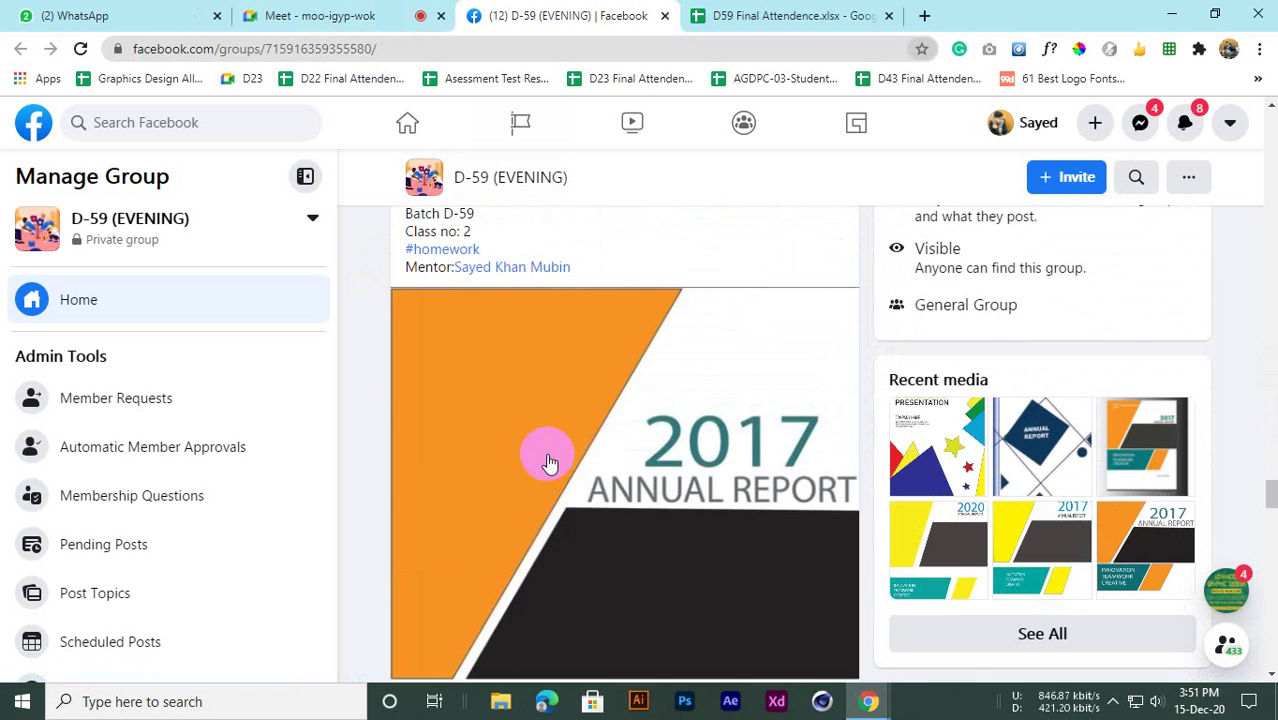
{"action": "scroll", "coordinate": [545, 458], "scroll_direction": "down", "scroll_amount": 2}
{"action": "scroll", "coordinate": [571, 443], "scroll_direction": "up", "scroll_amount": 2}
{"action": "scroll", "coordinate": [557, 366], "scroll_direction": "down", "scroll_amount": 2}
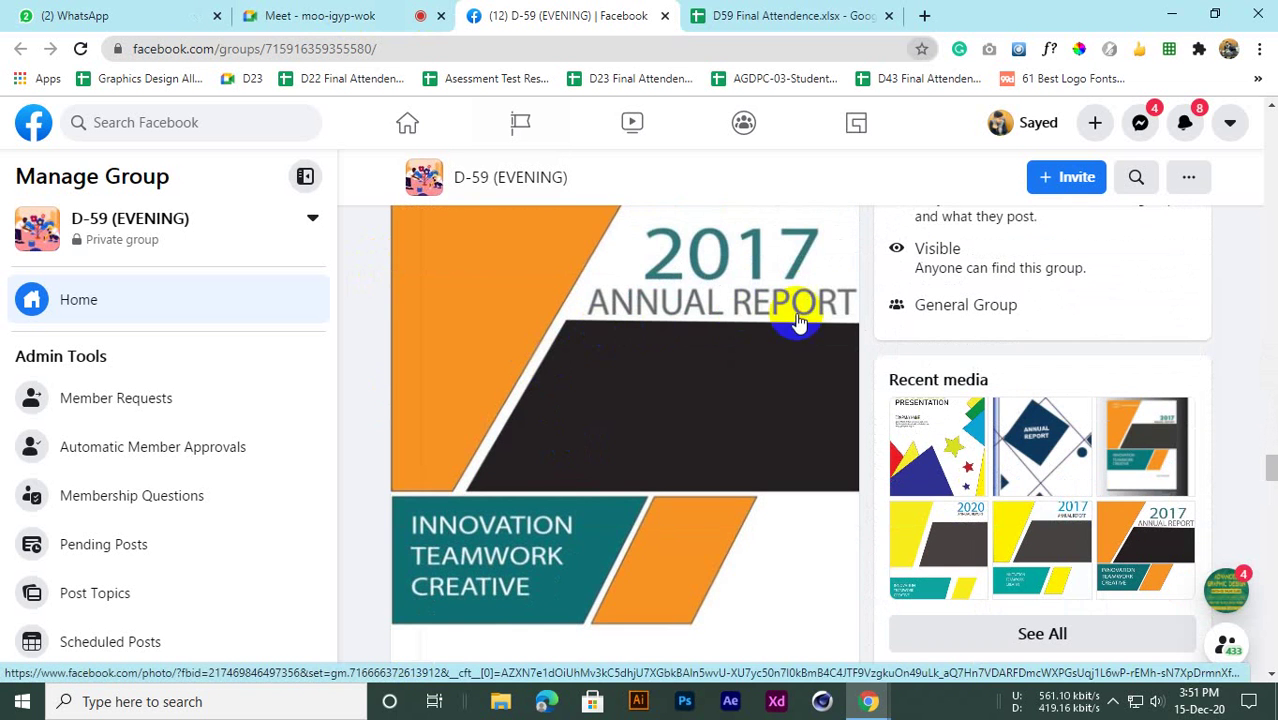
{"action": "scroll", "coordinate": [716, 307], "scroll_direction": "up", "scroll_amount": 3}
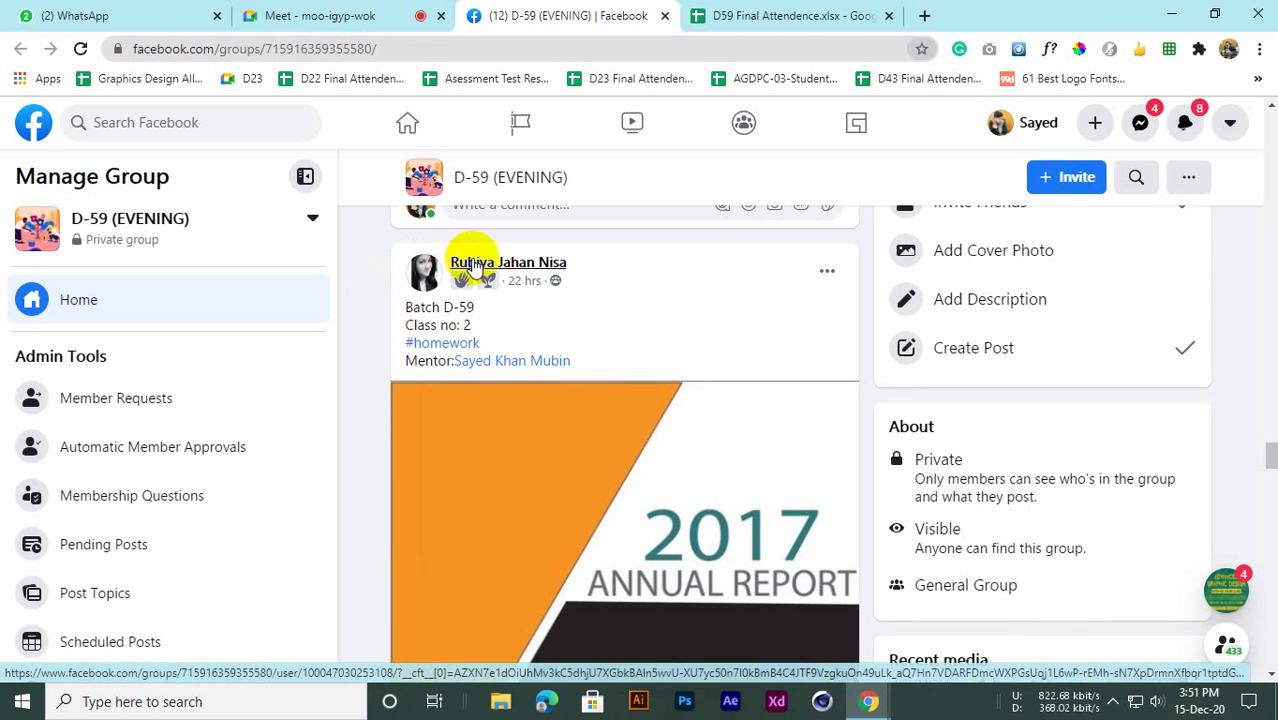
{"action": "scroll", "coordinate": [513, 385], "scroll_direction": "down", "scroll_amount": 4}
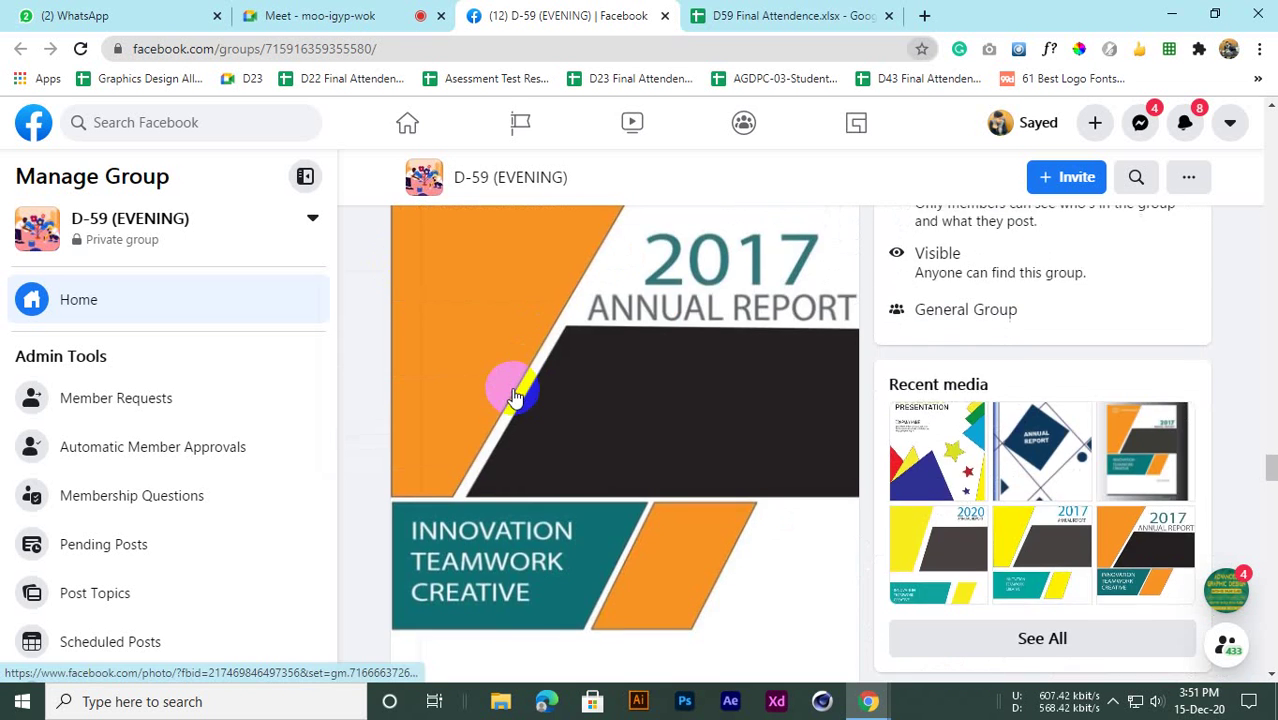
{"action": "scroll", "coordinate": [422, 414], "scroll_direction": "up", "scroll_amount": 2}
{"action": "scroll", "coordinate": [436, 416], "scroll_direction": "down", "scroll_amount": 5}
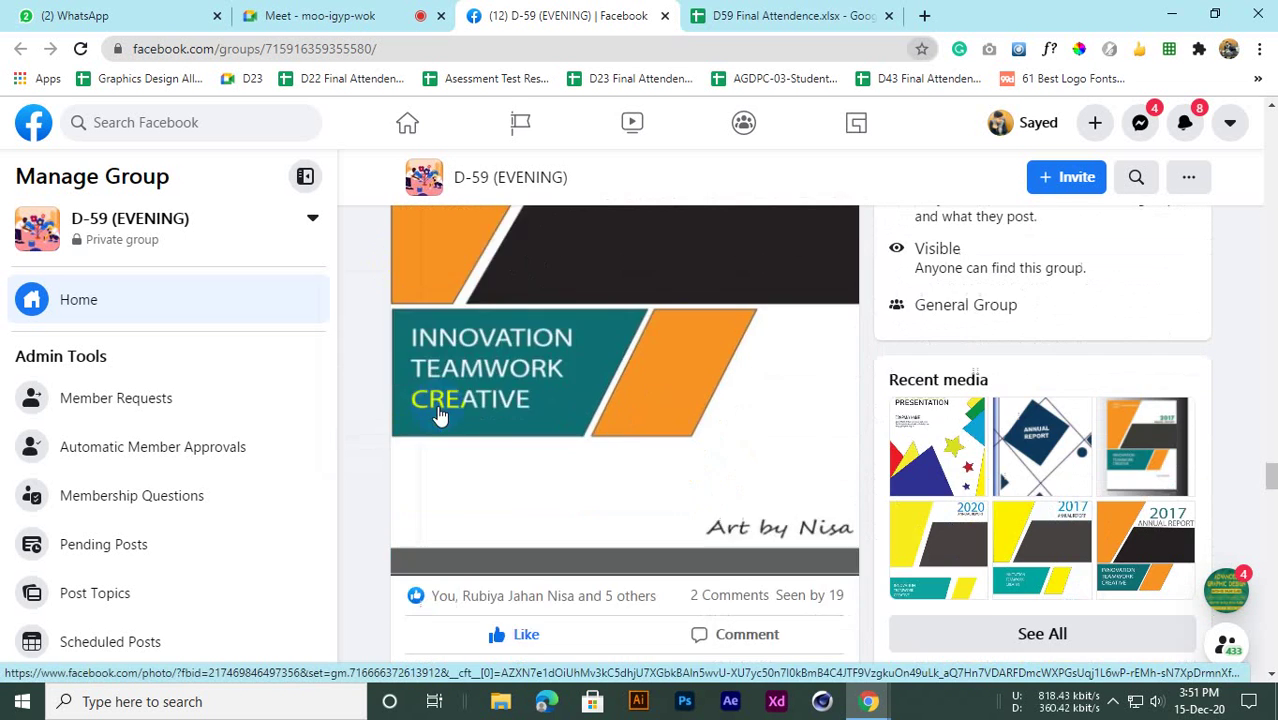
{"action": "scroll", "coordinate": [444, 416], "scroll_direction": "up", "scroll_amount": 5}
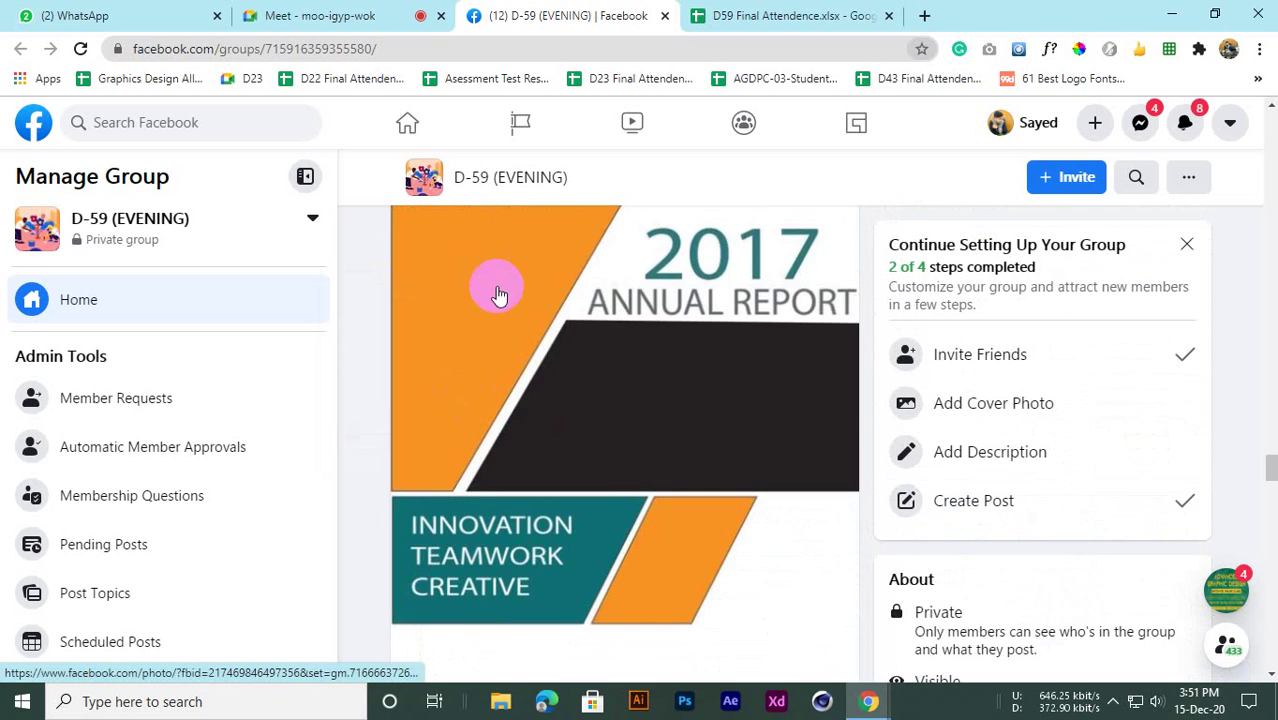
{"action": "scroll", "coordinate": [499, 295], "scroll_direction": "up", "scroll_amount": 2}
{"action": "scroll", "coordinate": [600, 440], "scroll_direction": "down", "scroll_amount": 2}
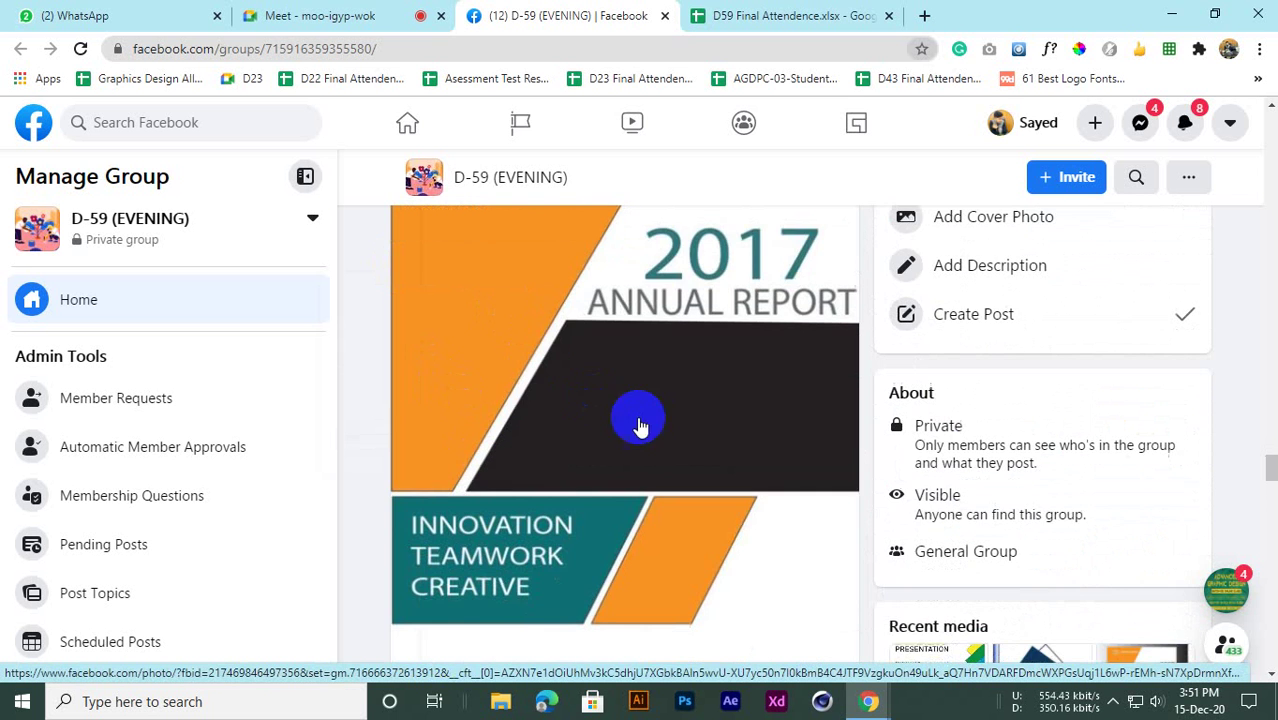
{"action": "scroll", "coordinate": [615, 435], "scroll_direction": "up", "scroll_amount": 8}
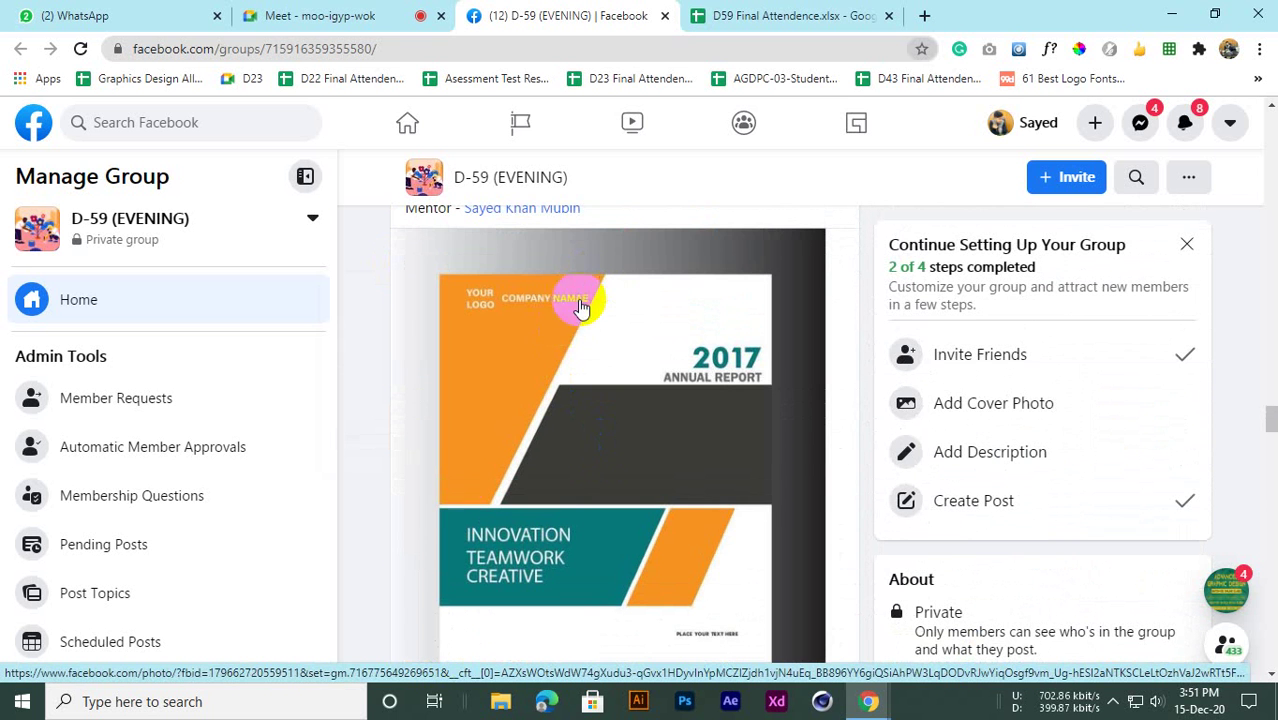
Scroll the D-59 group feed up and down to review the orange 2020 Annual Report cover
{"action": "scroll", "coordinate": [590, 522], "scroll_direction": "down", "scroll_amount": 12}
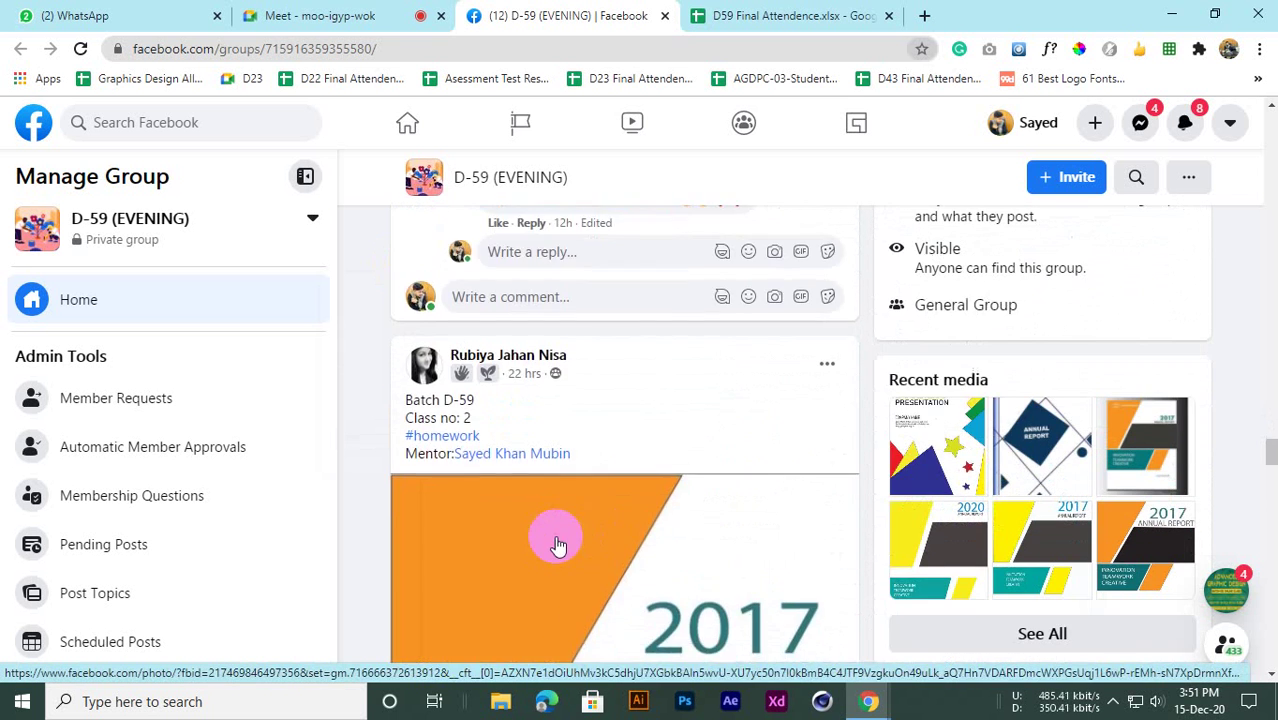
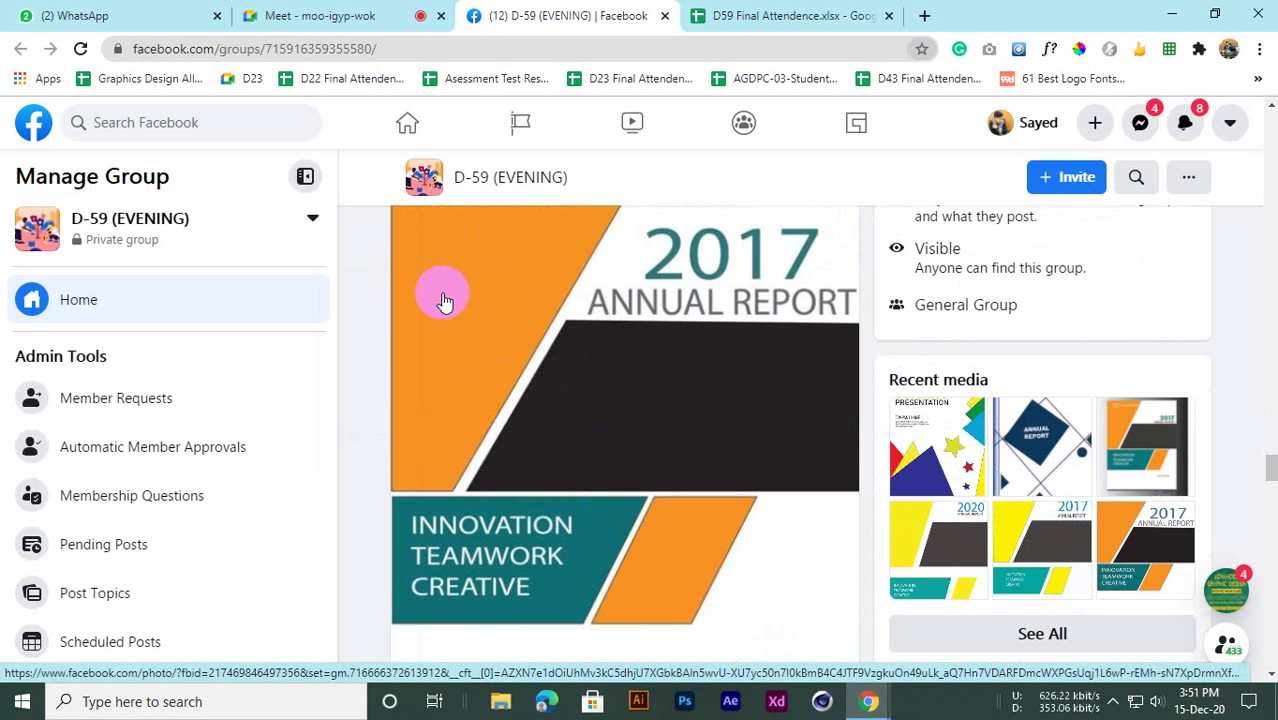
Scroll the D-59 group feed up and down to review the orange 2020 Annual Report cover
{"action": "scroll", "coordinate": [579, 546], "scroll_direction": "down", "scroll_amount": 8}
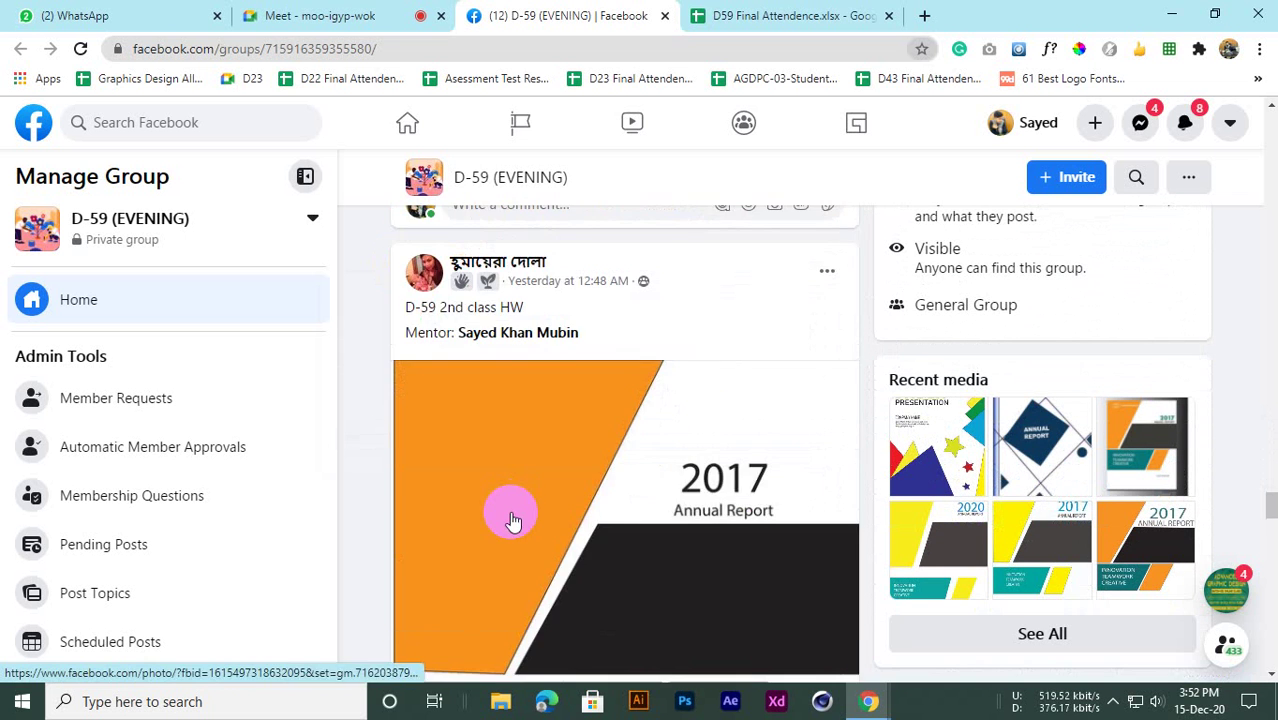
{"action": "scroll", "coordinate": [511, 520], "scroll_direction": "up", "scroll_amount": 3}
{"action": "scroll", "coordinate": [516, 508], "scroll_direction": "down", "scroll_amount": 4}
{"action": "scroll", "coordinate": [522, 516], "scroll_direction": "up", "scroll_amount": 1}
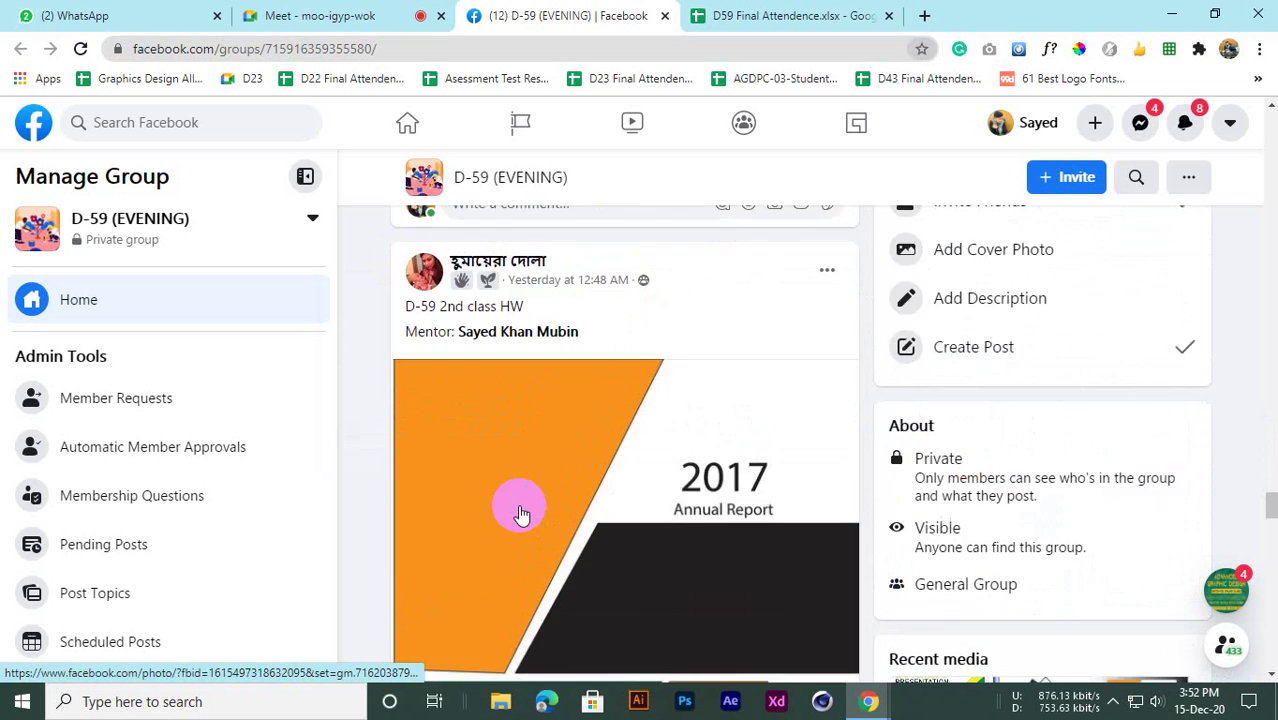
{"action": "scroll", "coordinate": [539, 466], "scroll_direction": "down", "scroll_amount": 3}
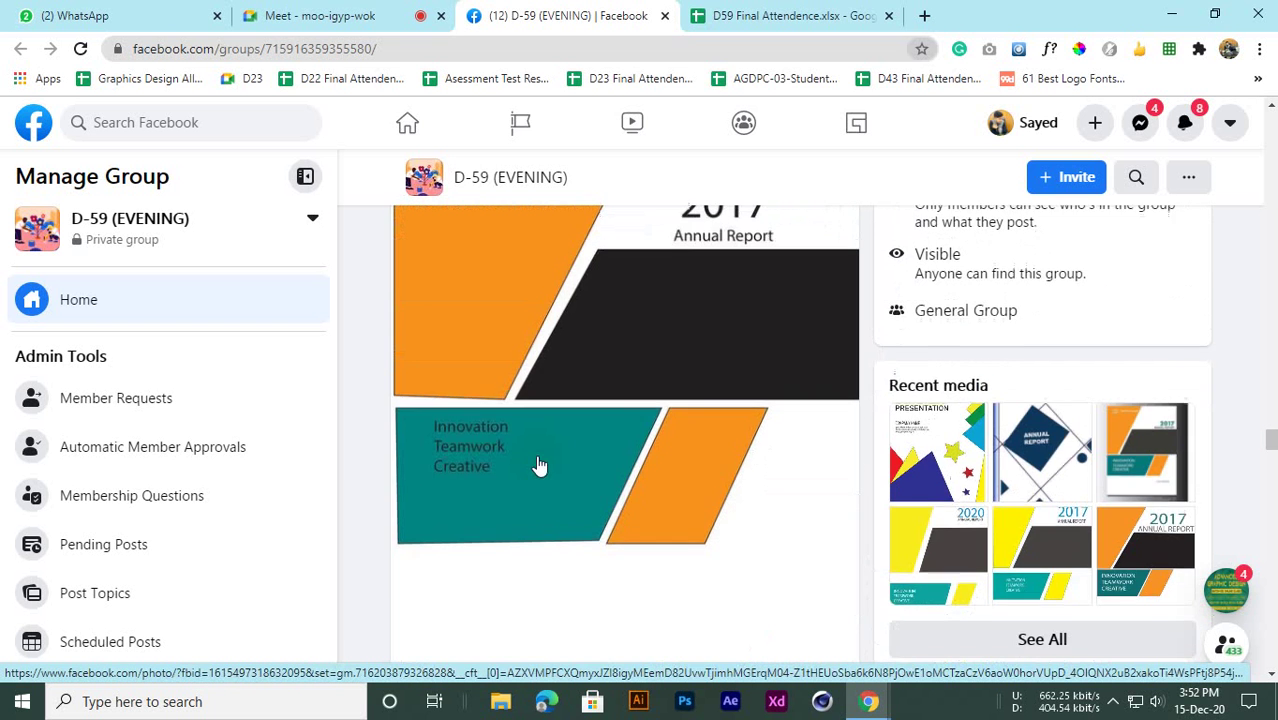
{"action": "scroll", "coordinate": [451, 380], "scroll_direction": "up", "scroll_amount": 2}
{"action": "scroll", "coordinate": [440, 380], "scroll_direction": "down", "scroll_amount": 3}
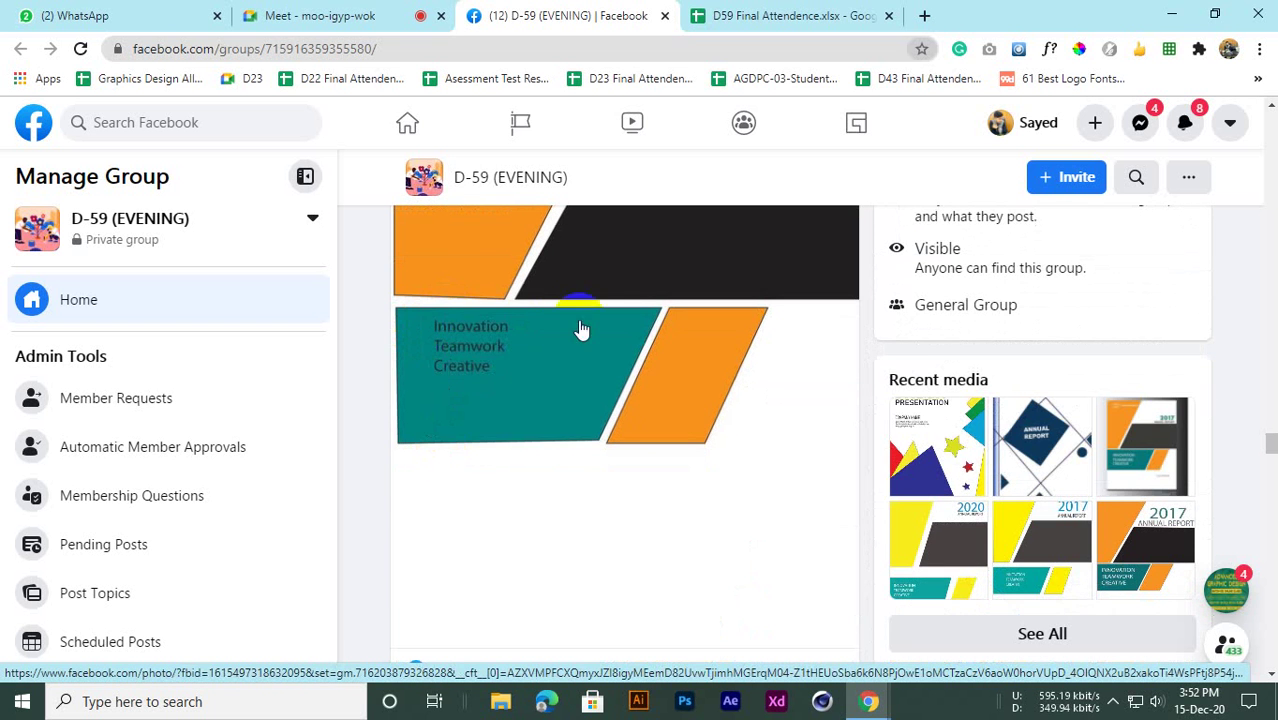
{"action": "scroll", "coordinate": [582, 414], "scroll_direction": "up", "scroll_amount": 1}
{"action": "scroll", "coordinate": [656, 485], "scroll_direction": "down", "scroll_amount": 1}
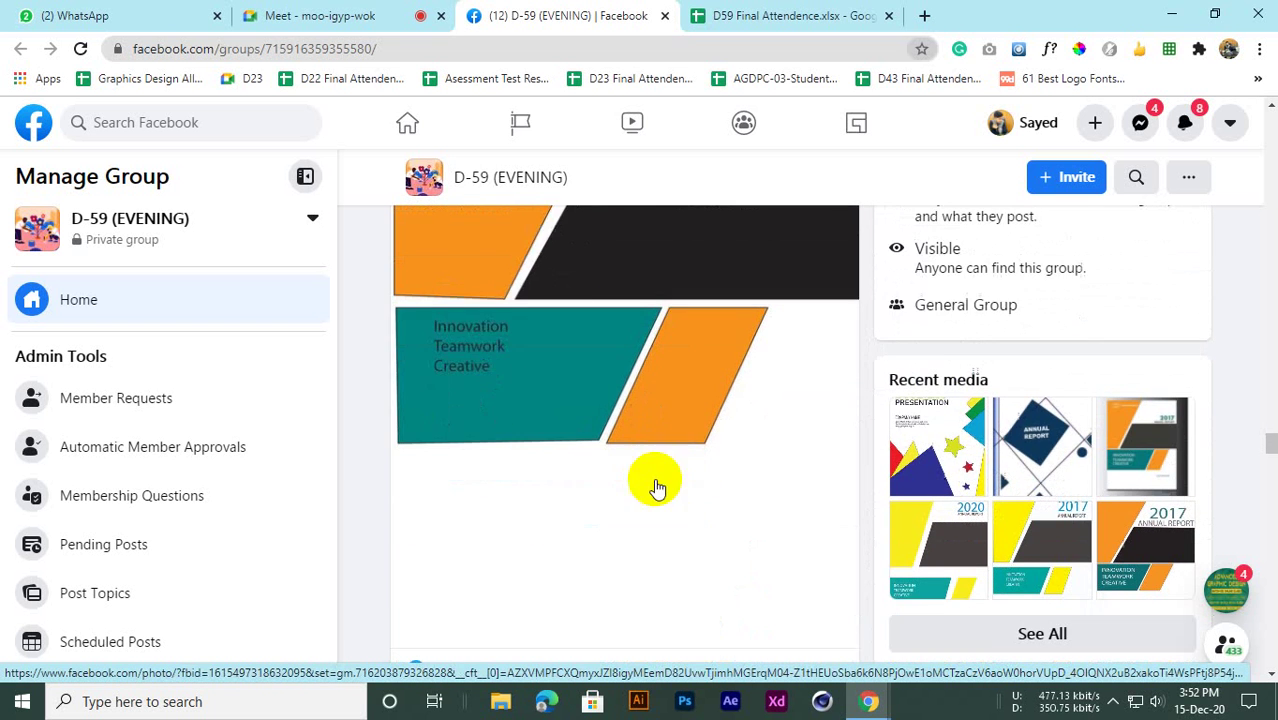
{"action": "scroll", "coordinate": [551, 436], "scroll_direction": "up", "scroll_amount": 4}
{"action": "scroll", "coordinate": [579, 436], "scroll_direction": "down", "scroll_amount": 4}
{"action": "scroll", "coordinate": [582, 451], "scroll_direction": "up", "scroll_amount": 2}
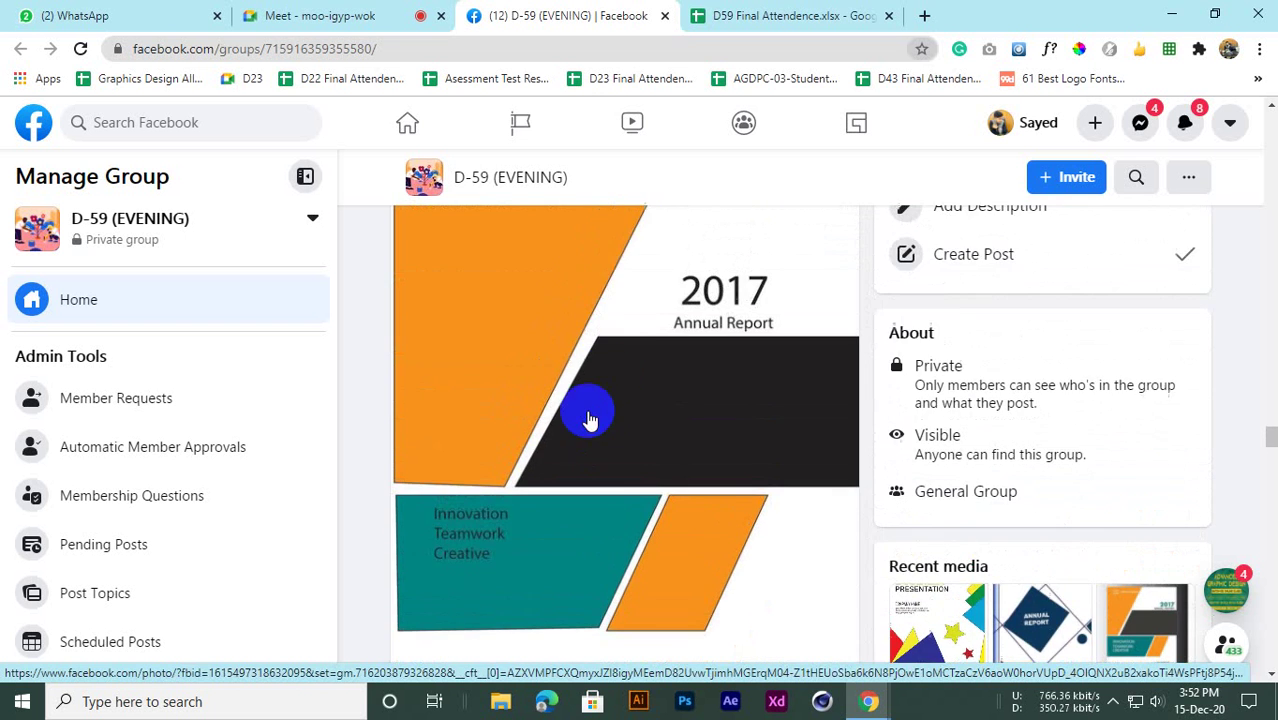
{"action": "scroll", "coordinate": [575, 288], "scroll_direction": "up", "scroll_amount": 2}
{"action": "scroll", "coordinate": [622, 505], "scroll_direction": "down", "scroll_amount": 8}
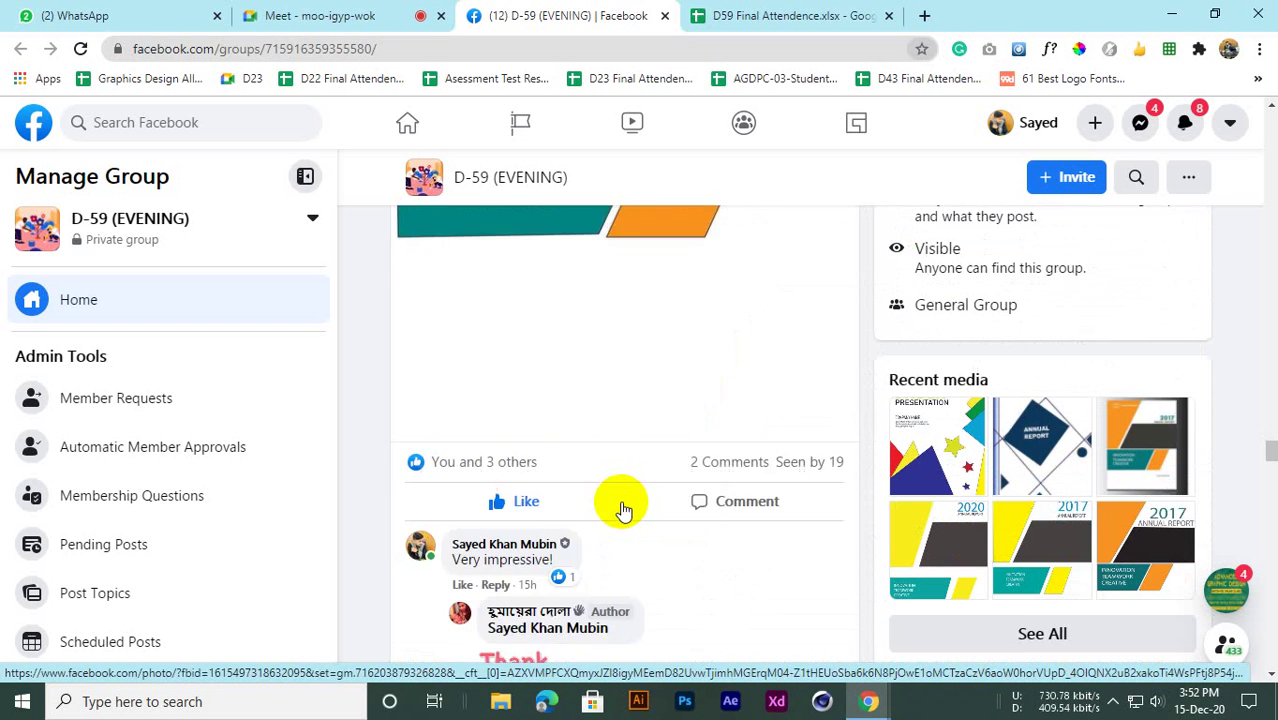
{"action": "scroll", "coordinate": [616, 503], "scroll_direction": "down", "scroll_amount": 6}
{"action": "scroll", "coordinate": [615, 501], "scroll_direction": "up", "scroll_amount": 3}
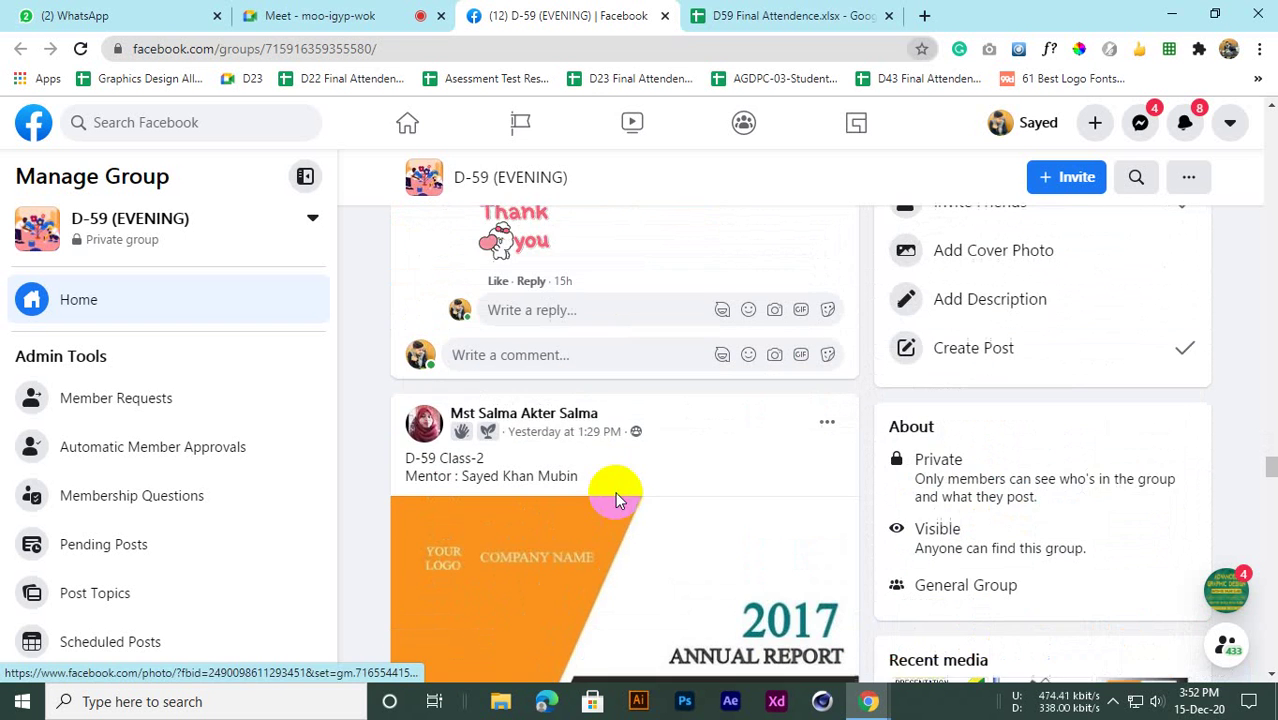
{"action": "scroll", "coordinate": [560, 468], "scroll_direction": "up", "scroll_amount": 2}
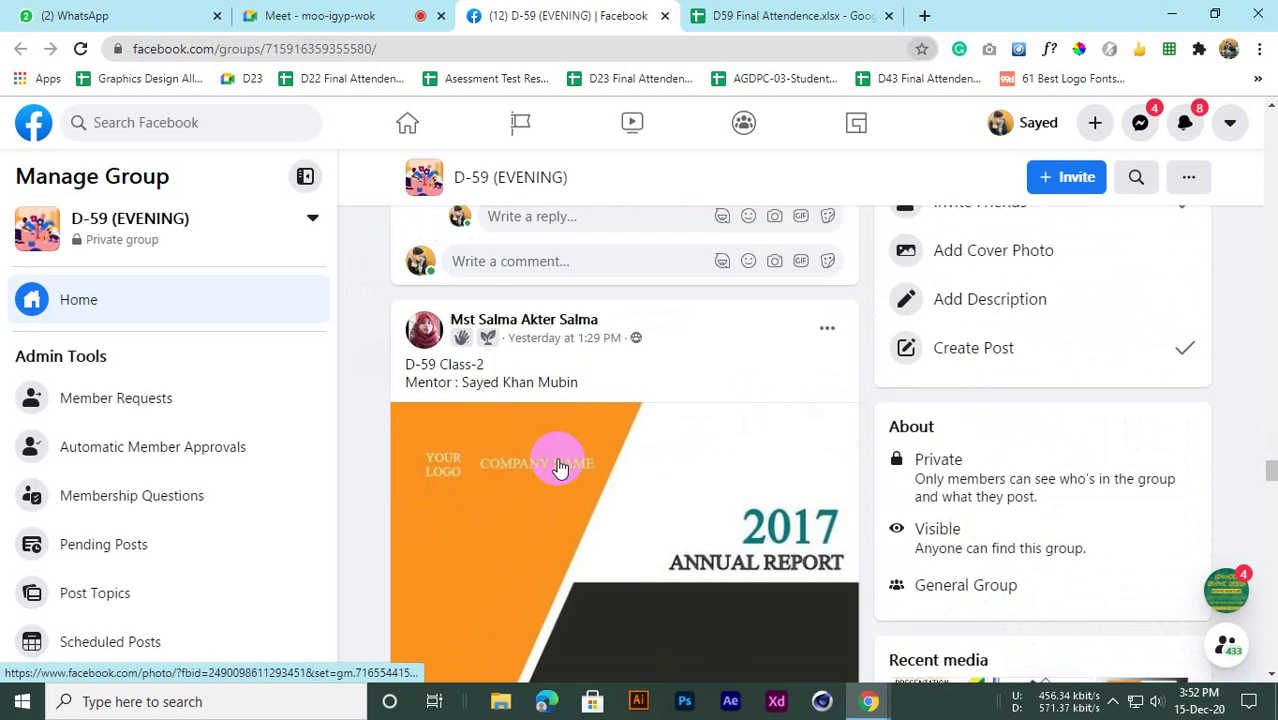
{"action": "scroll", "coordinate": [545, 450], "scroll_direction": "down", "scroll_amount": 1}
{"action": "scroll", "coordinate": [530, 450], "scroll_direction": "down", "scroll_amount": 3}
{"action": "scroll", "coordinate": [590, 430], "scroll_direction": "up", "scroll_amount": 4}
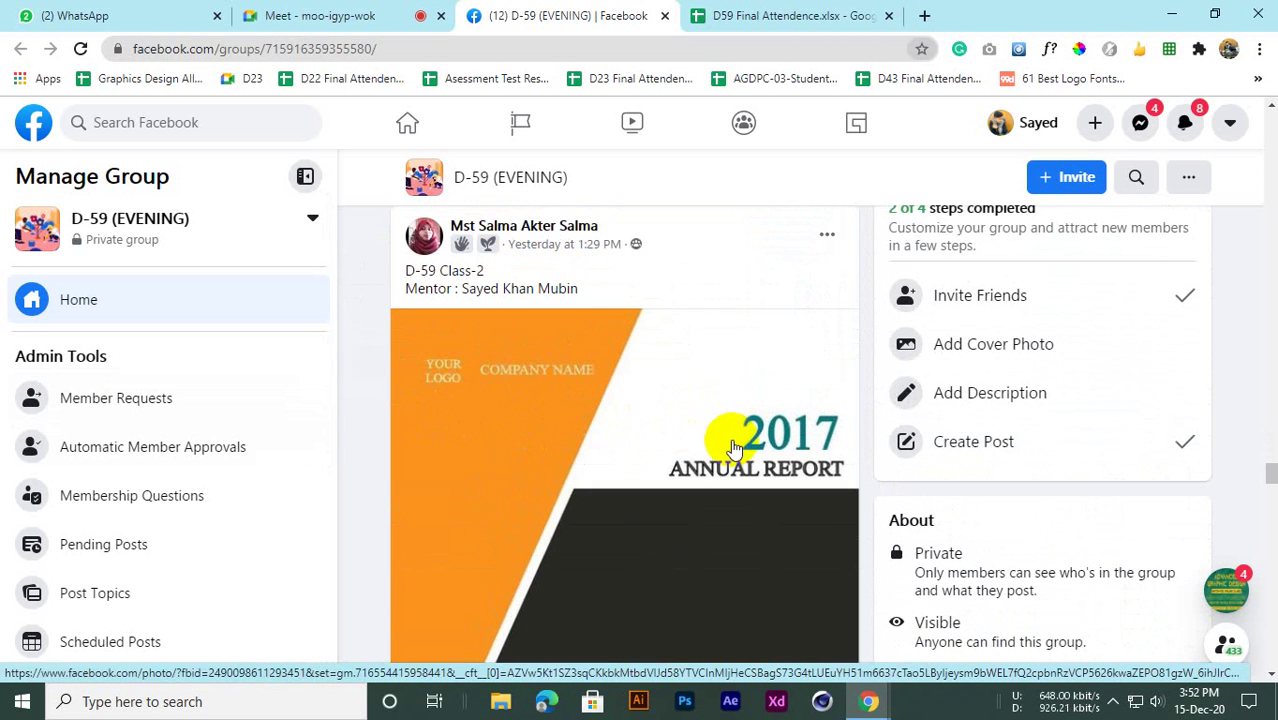
{"action": "scroll", "coordinate": [750, 450], "scroll_direction": "down", "scroll_amount": 1}
{"action": "scroll", "coordinate": [499, 448], "scroll_direction": "down", "scroll_amount": 3}
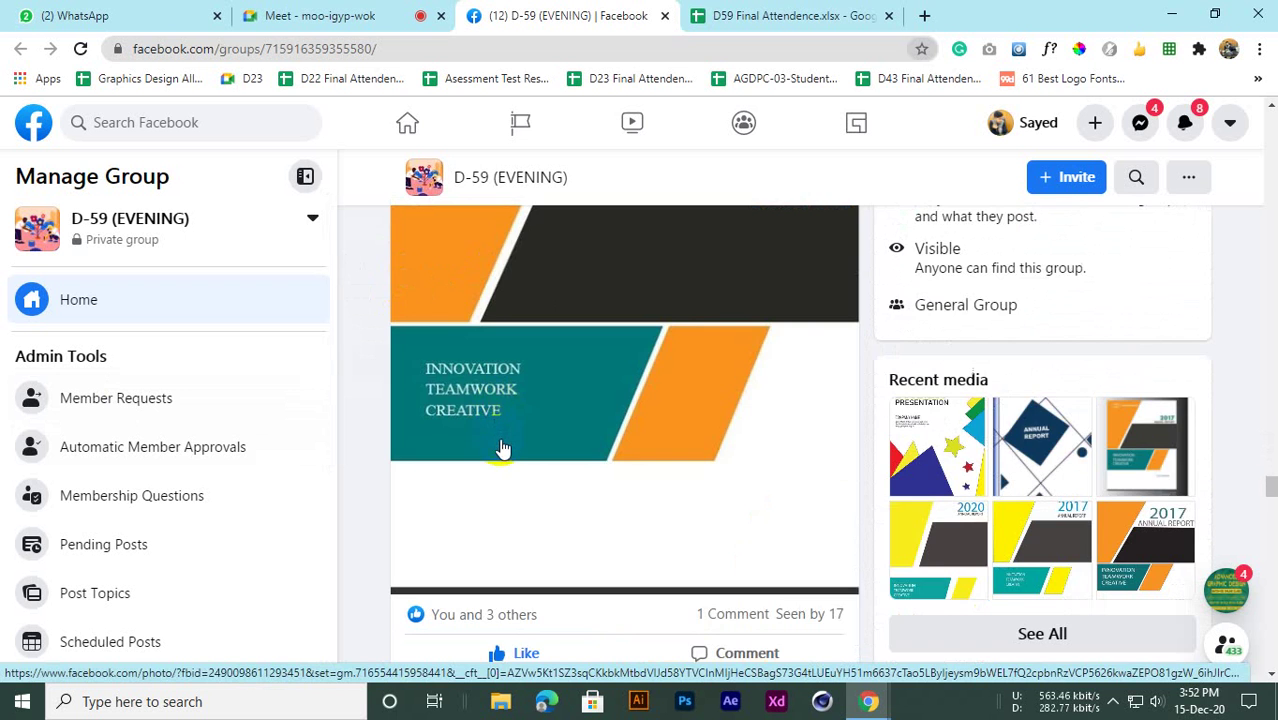
{"action": "scroll", "coordinate": [499, 442], "scroll_direction": "up", "scroll_amount": 2}
{"action": "scroll", "coordinate": [499, 442], "scroll_direction": "down", "scroll_amount": 4}
{"action": "scroll", "coordinate": [503, 448], "scroll_direction": "up", "scroll_amount": 3}
{"action": "scroll", "coordinate": [497, 448], "scroll_direction": "down", "scroll_amount": 3}
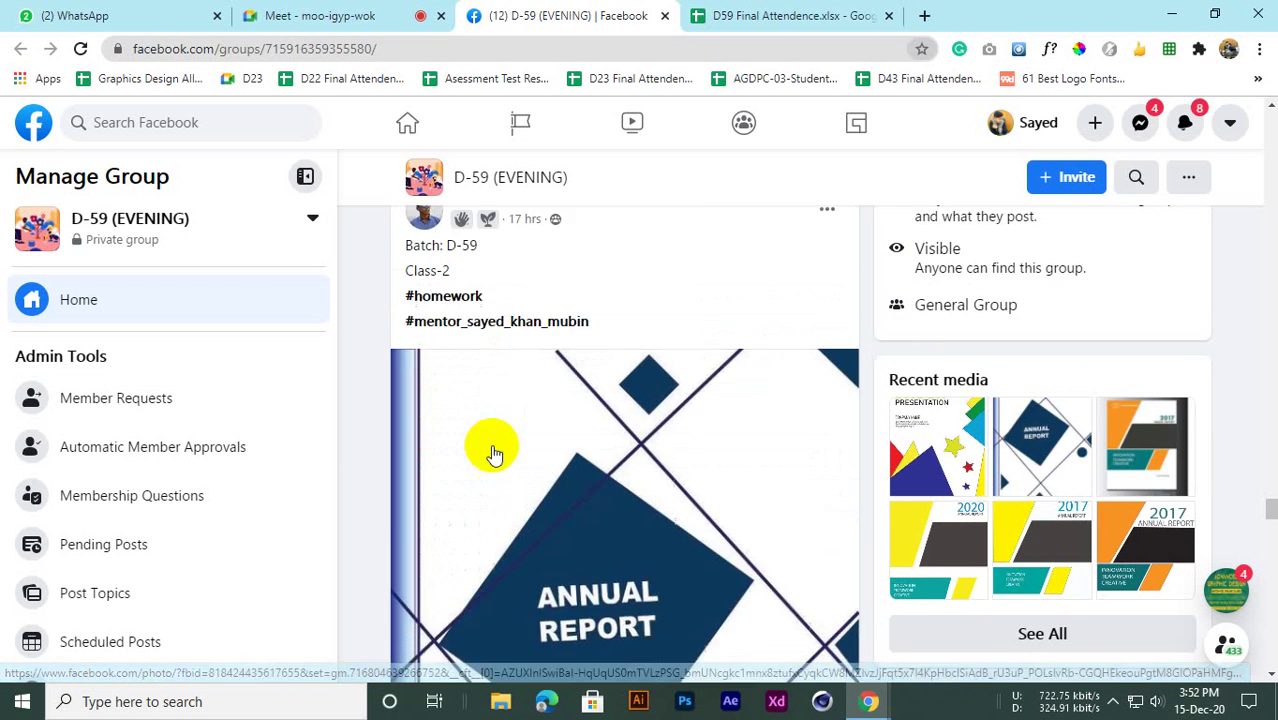
{"action": "scroll", "coordinate": [474, 485], "scroll_direction": "up", "scroll_amount": 2}
{"action": "scroll", "coordinate": [474, 484], "scroll_direction": "down", "scroll_amount": 3}
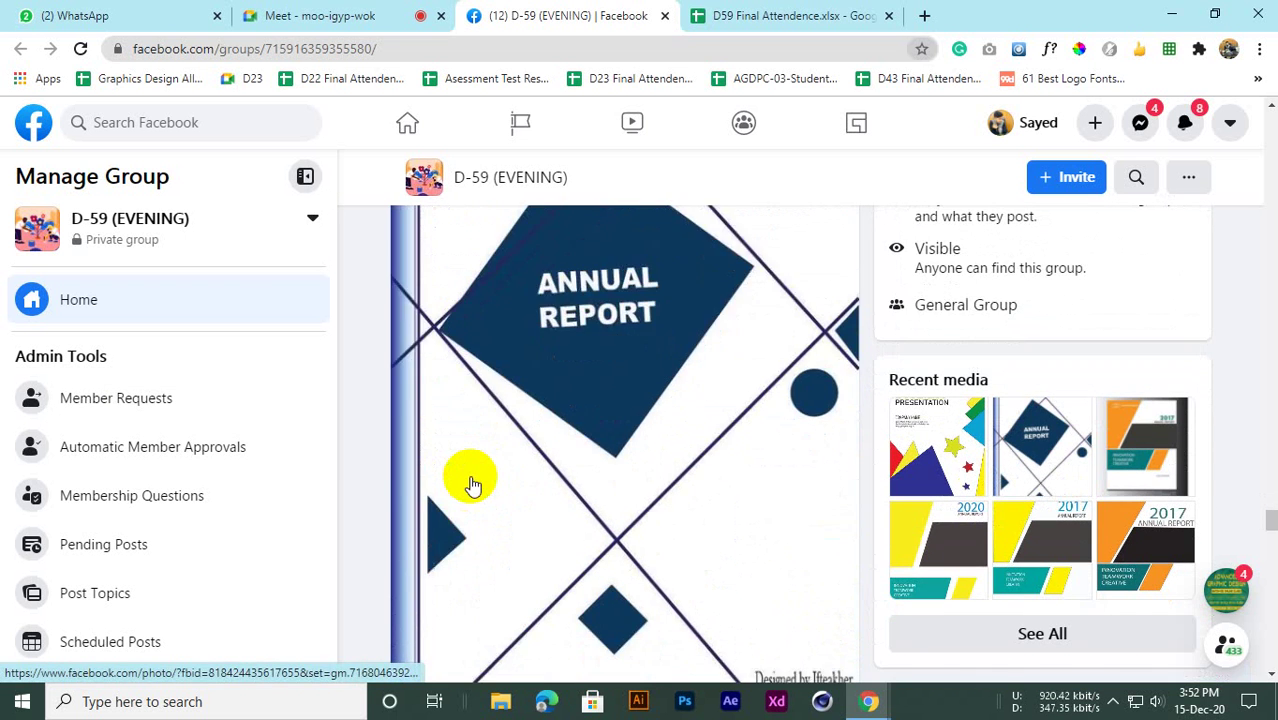
{"action": "scroll", "coordinate": [474, 485], "scroll_direction": "up", "scroll_amount": 4}
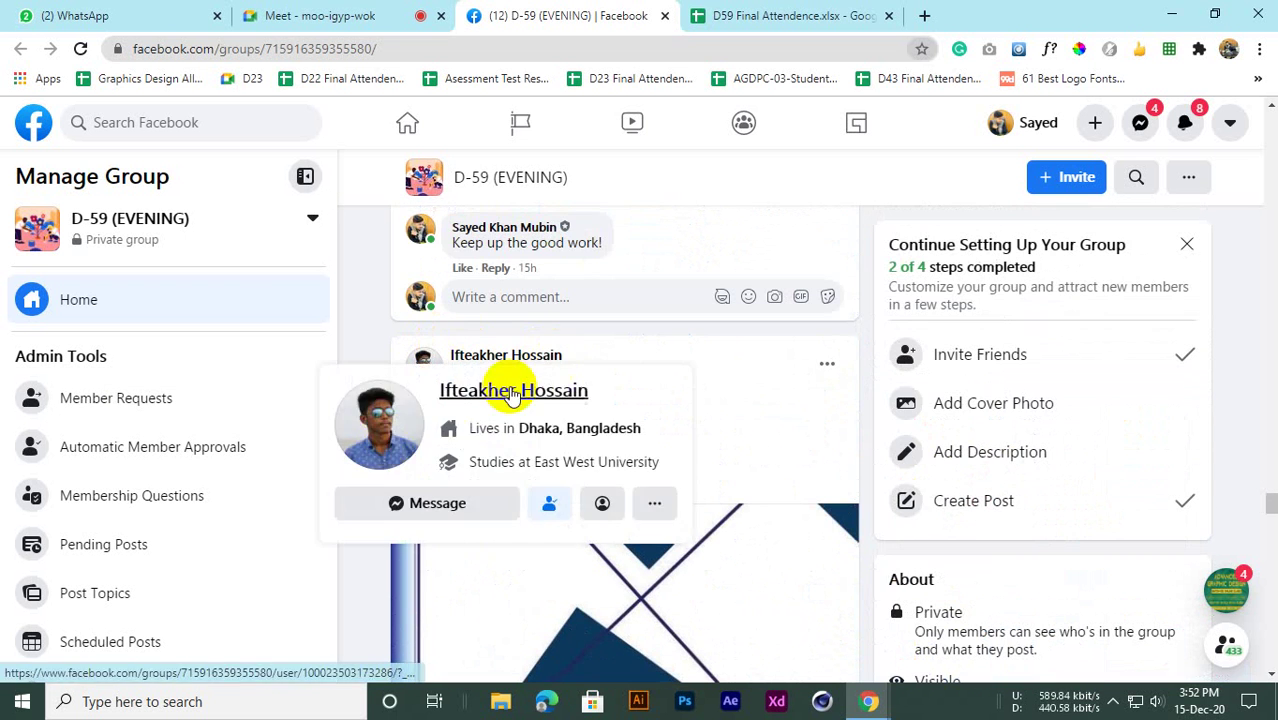
{"action": "scroll", "coordinate": [479, 556], "scroll_direction": "down", "scroll_amount": 4}
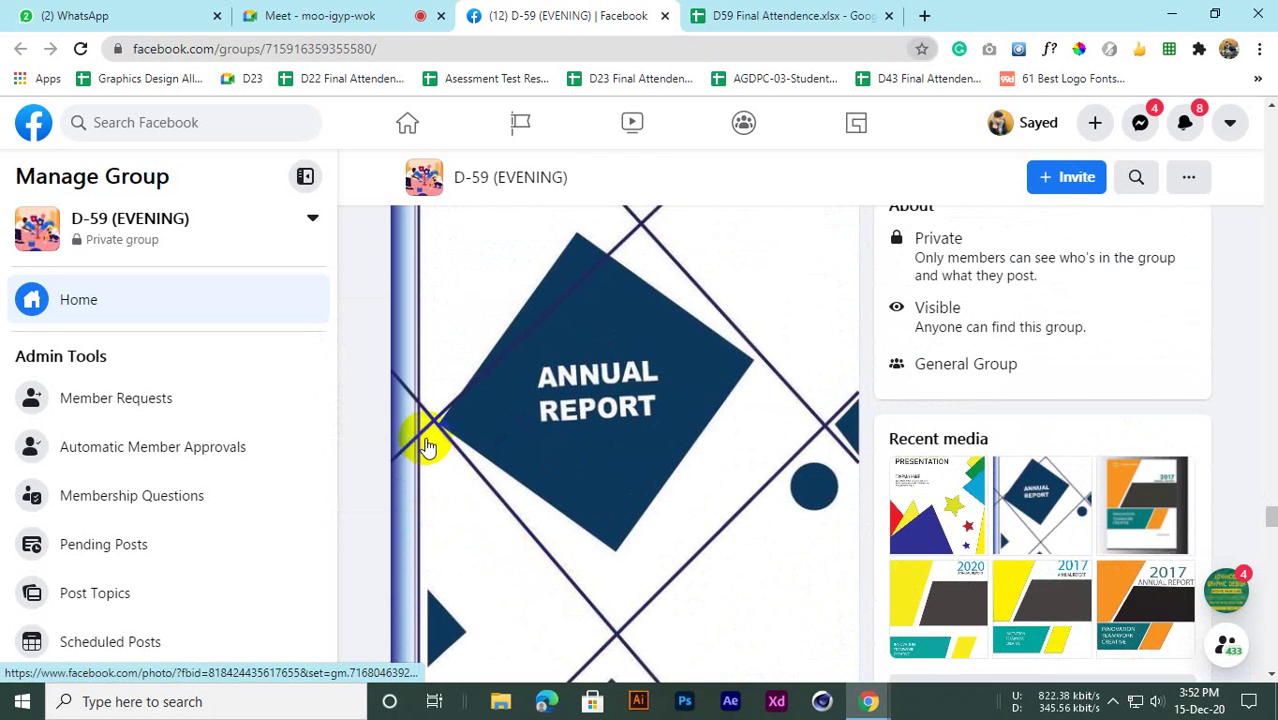
{"action": "scroll", "coordinate": [422, 400], "scroll_direction": "up", "scroll_amount": 2}
{"action": "scroll", "coordinate": [420, 366], "scroll_direction": "down", "scroll_amount": 6}
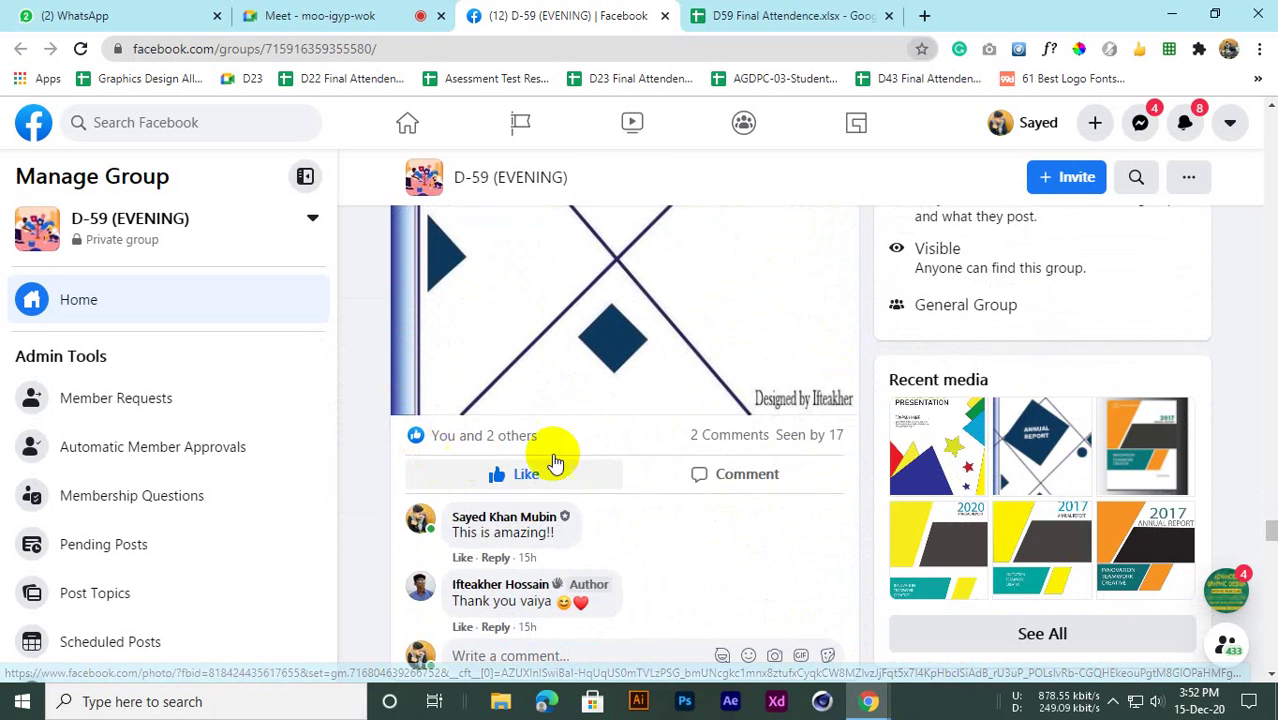
{"action": "scroll", "coordinate": [721, 458], "scroll_direction": "up", "scroll_amount": 5}
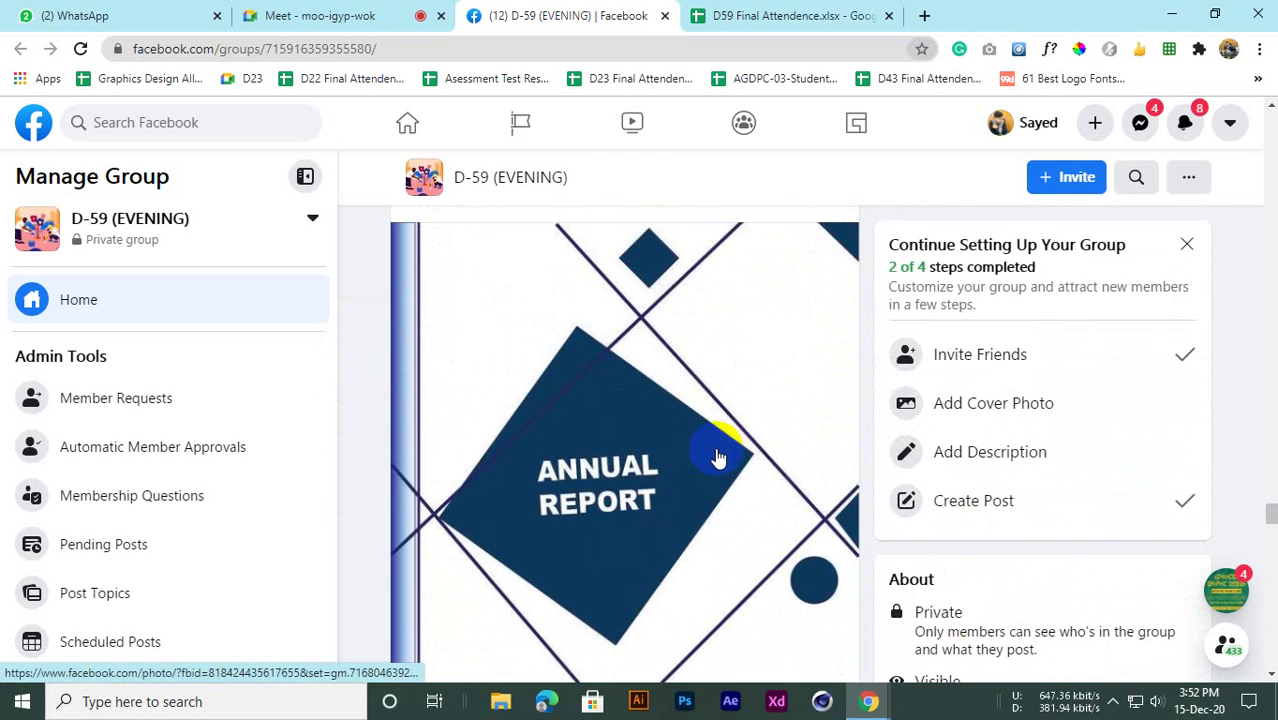
{"action": "scroll", "coordinate": [712, 455], "scroll_direction": "down", "scroll_amount": 3}
{"action": "scroll", "coordinate": [688, 452], "scroll_direction": "up", "scroll_amount": 5}
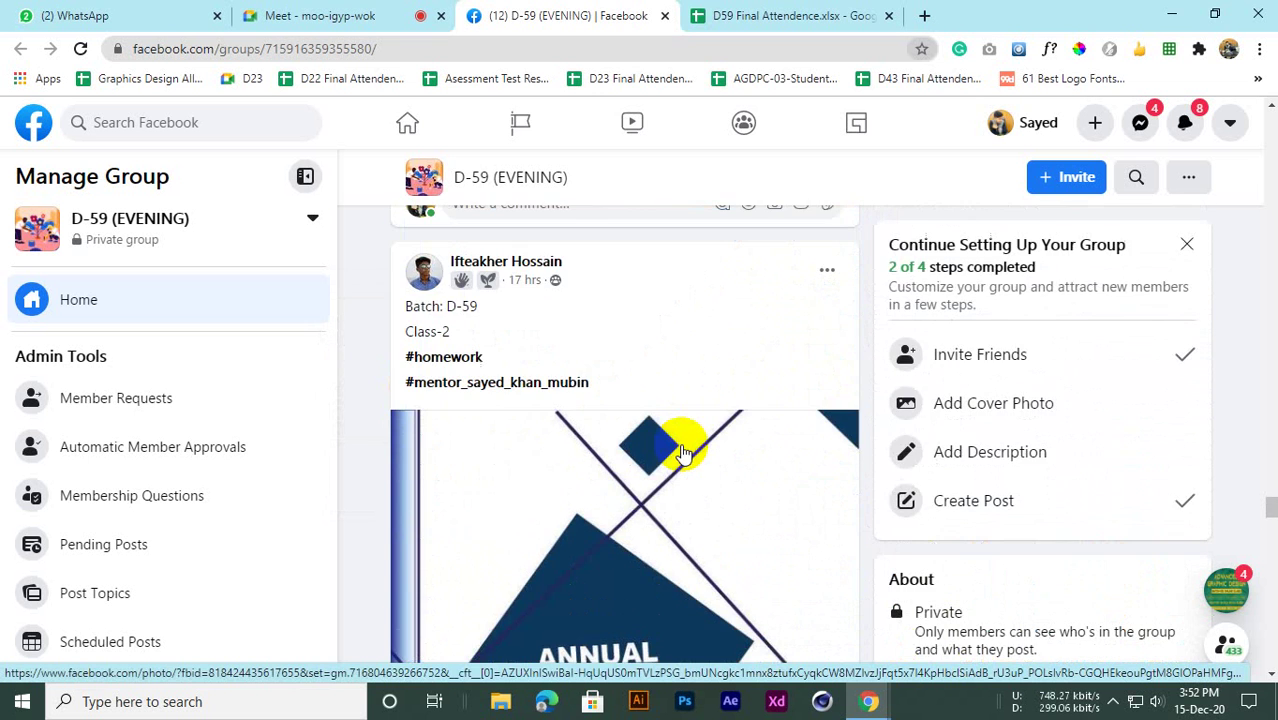
{"action": "scroll", "coordinate": [681, 452], "scroll_direction": "down", "scroll_amount": 7}
{"action": "scroll", "coordinate": [681, 452], "scroll_direction": "up", "scroll_amount": 5}
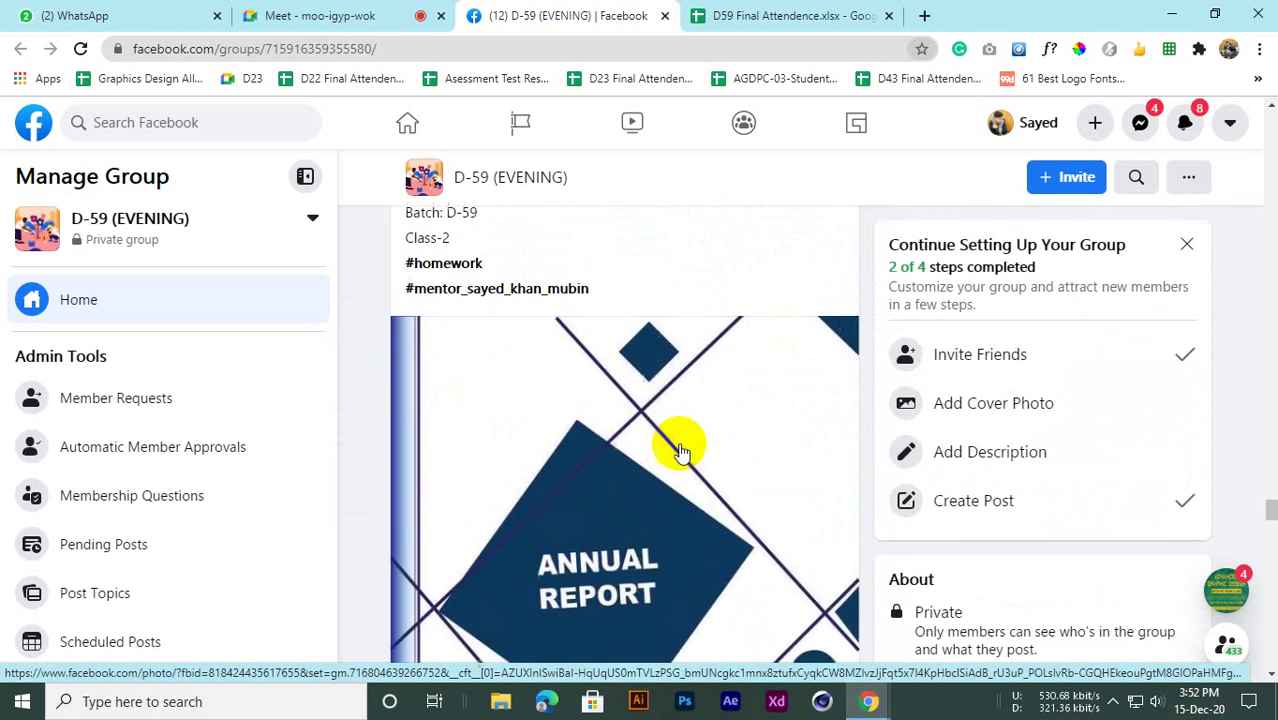
{"action": "scroll", "coordinate": [681, 452], "scroll_direction": "down", "scroll_amount": 3}
{"action": "scroll", "coordinate": [679, 450], "scroll_direction": "up", "scroll_amount": 5}
{"action": "scroll", "coordinate": [494, 485], "scroll_direction": "down", "scroll_amount": 7}
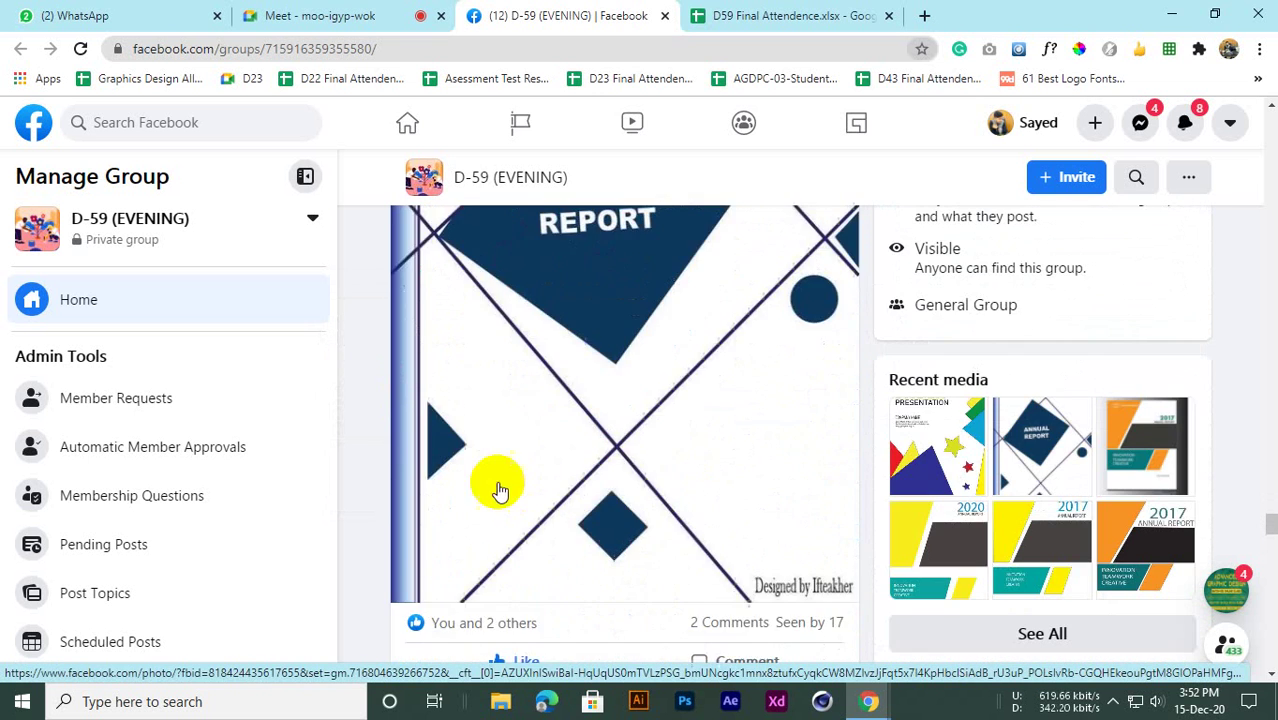
{"action": "scroll", "coordinate": [542, 480], "scroll_direction": "up", "scroll_amount": 2}
{"action": "scroll", "coordinate": [522, 443], "scroll_direction": "down", "scroll_amount": 6}
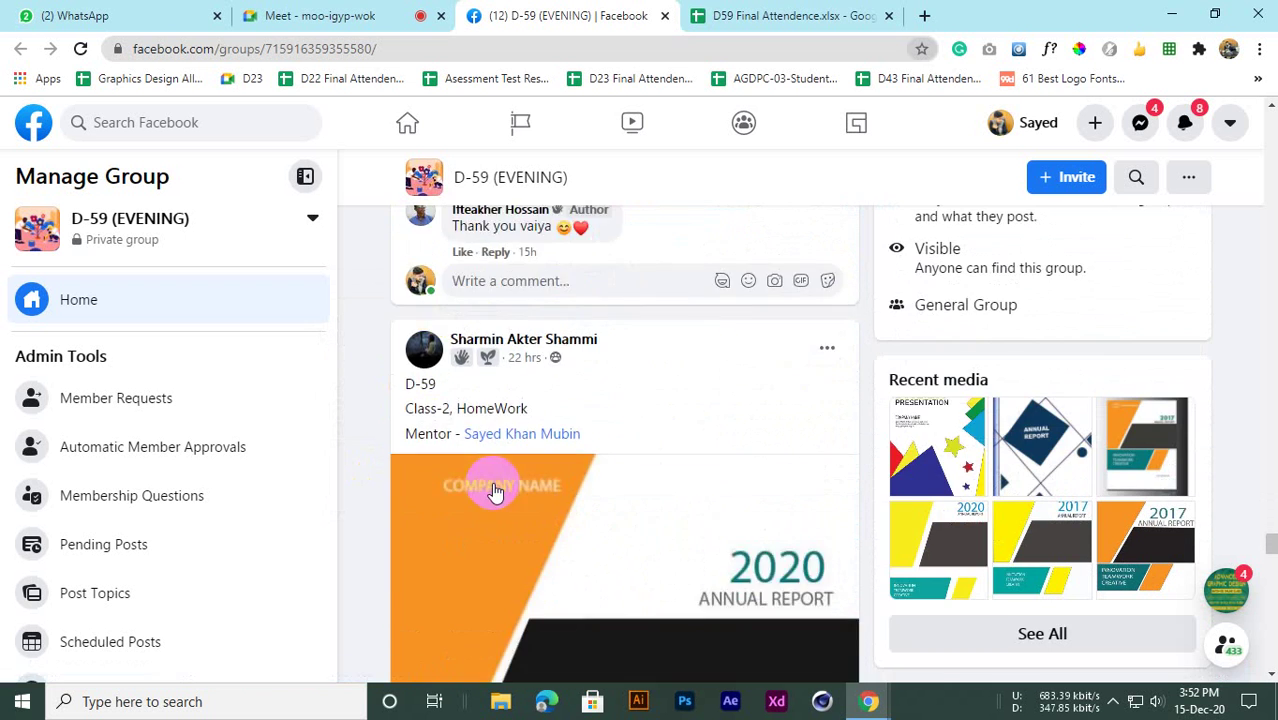
{"action": "scroll", "coordinate": [495, 489], "scroll_direction": "up", "scroll_amount": 4}
{"action": "scroll", "coordinate": [510, 485], "scroll_direction": "down", "scroll_amount": 7}
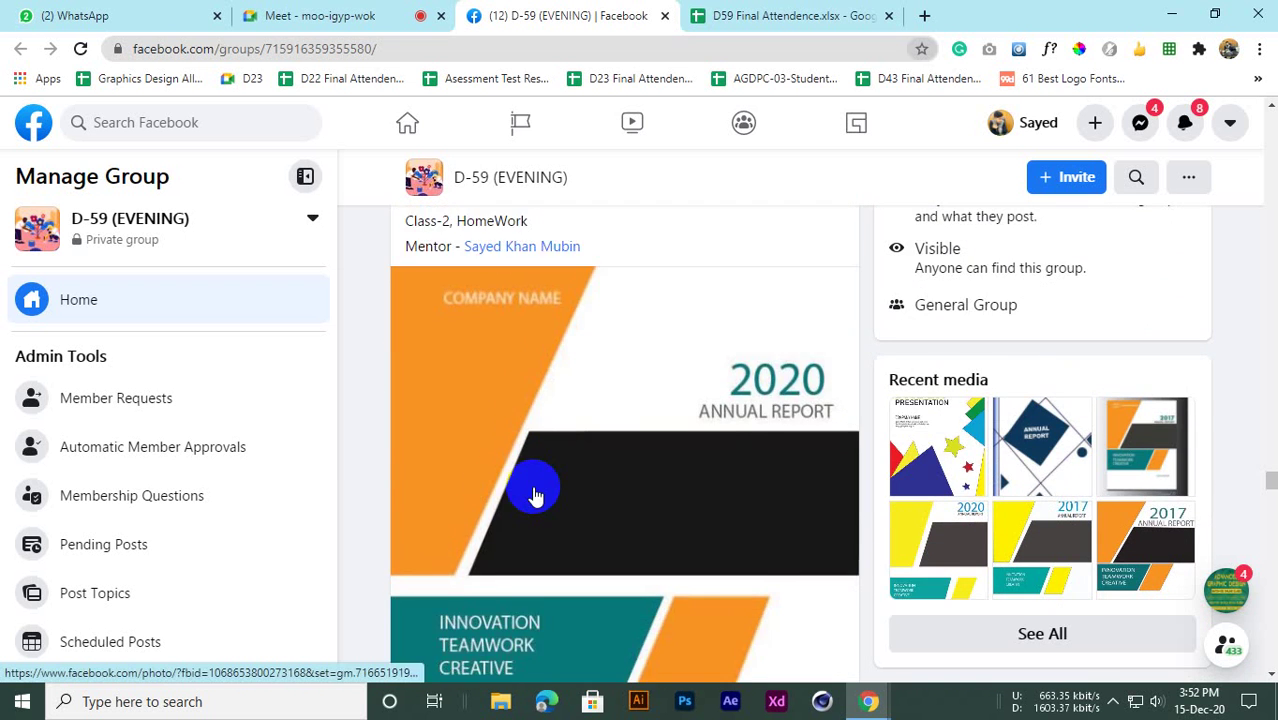
{"action": "scroll", "coordinate": [535, 494], "scroll_direction": "up", "scroll_amount": 1}
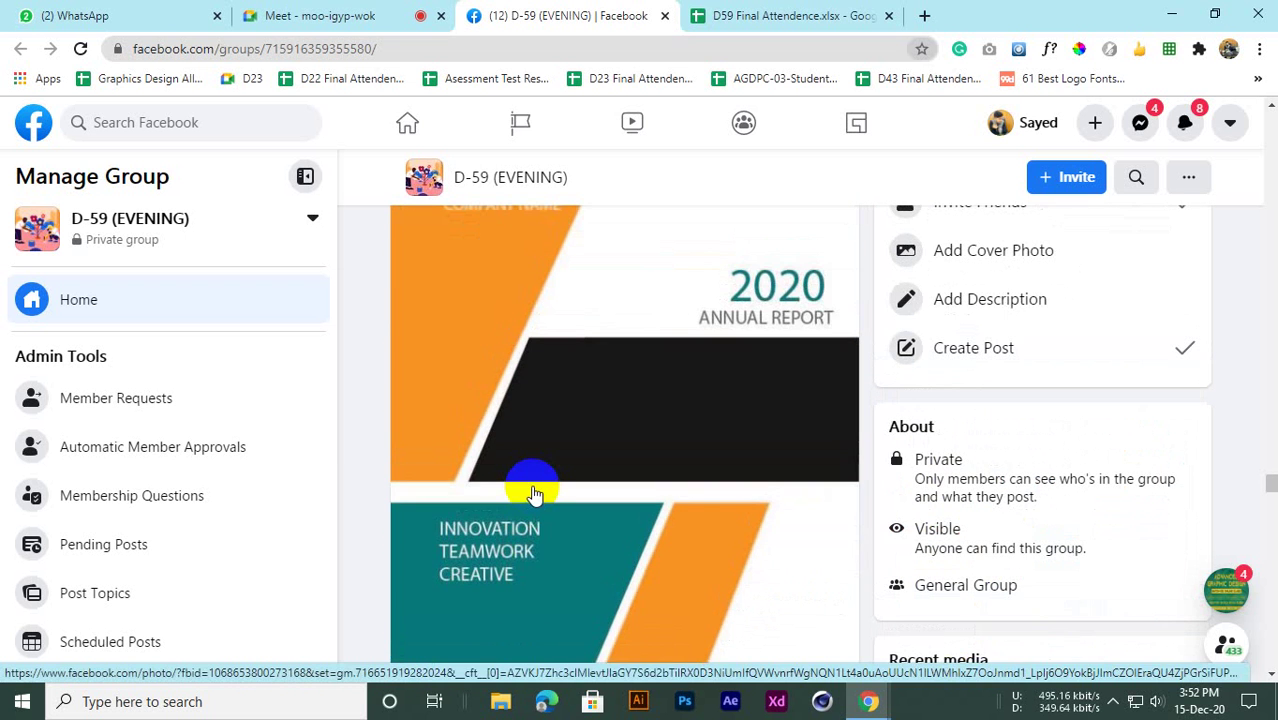
{"action": "scroll", "coordinate": [535, 494], "scroll_direction": "up", "scroll_amount": 3}
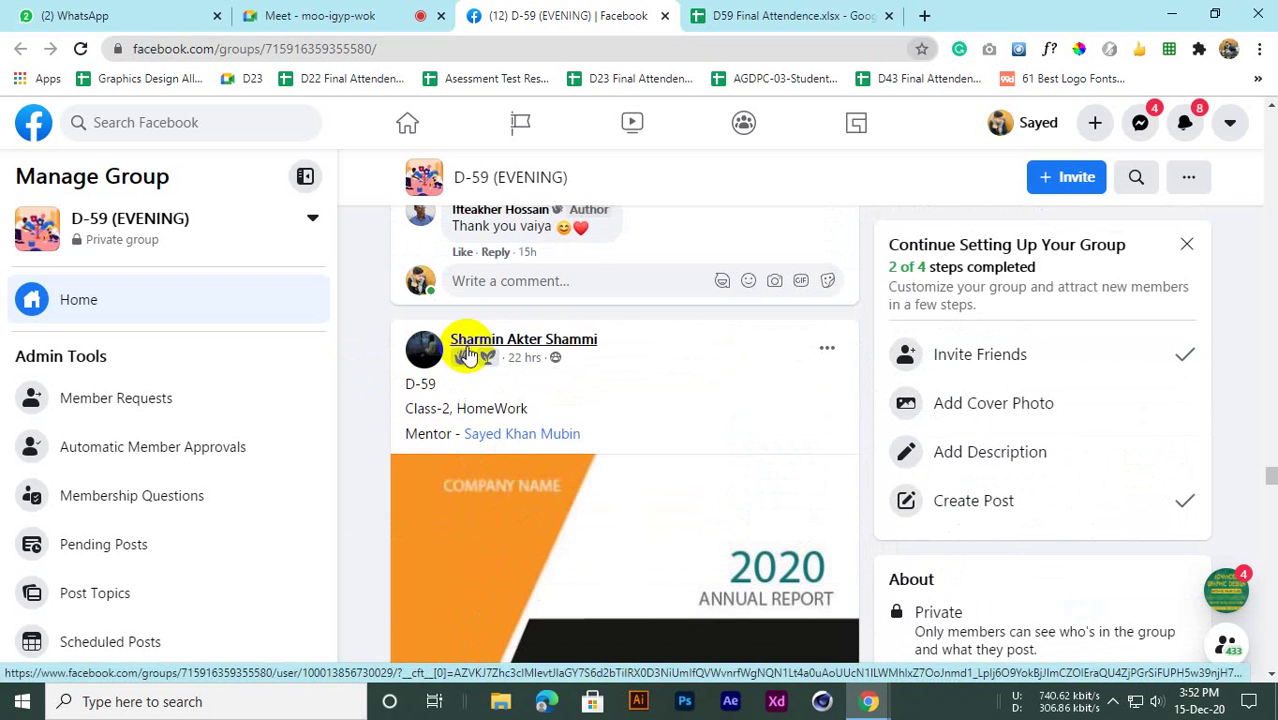
{"action": "scroll", "coordinate": [738, 380], "scroll_direction": "down", "scroll_amount": 3}
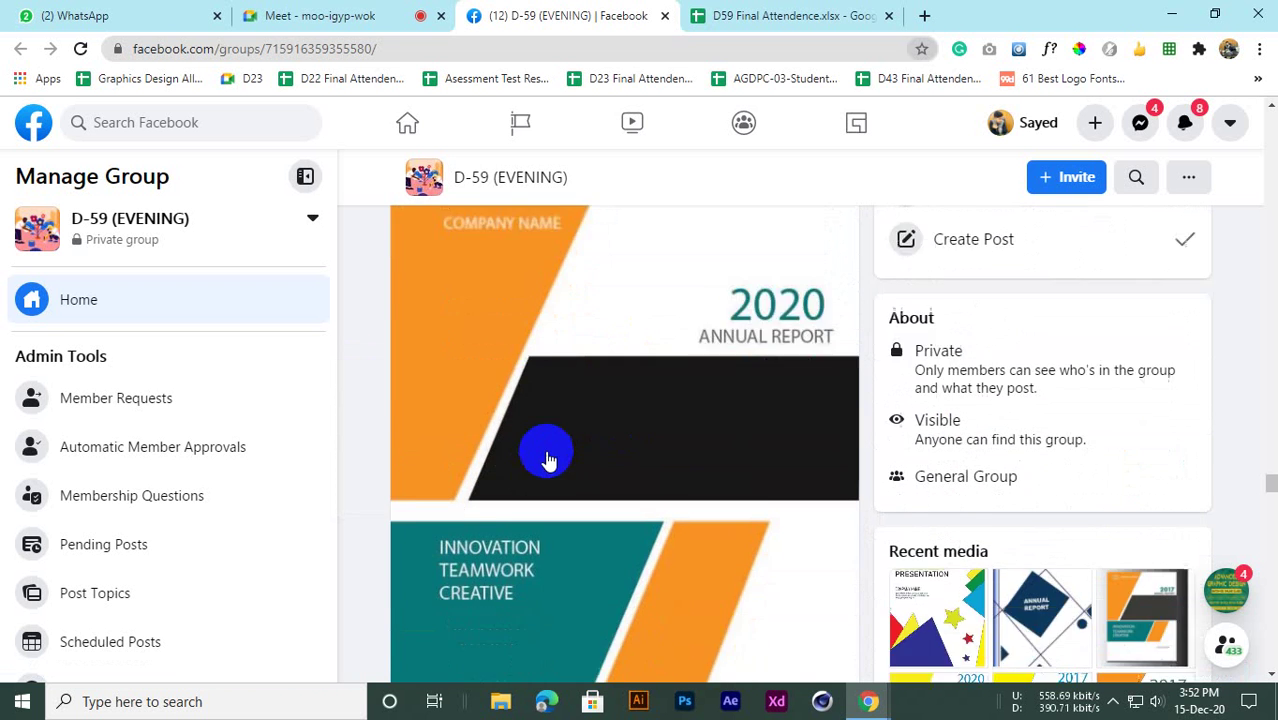
{"action": "scroll", "coordinate": [540, 460], "scroll_direction": "down", "scroll_amount": 3}
{"action": "scroll", "coordinate": [525, 455], "scroll_direction": "up", "scroll_amount": 2}
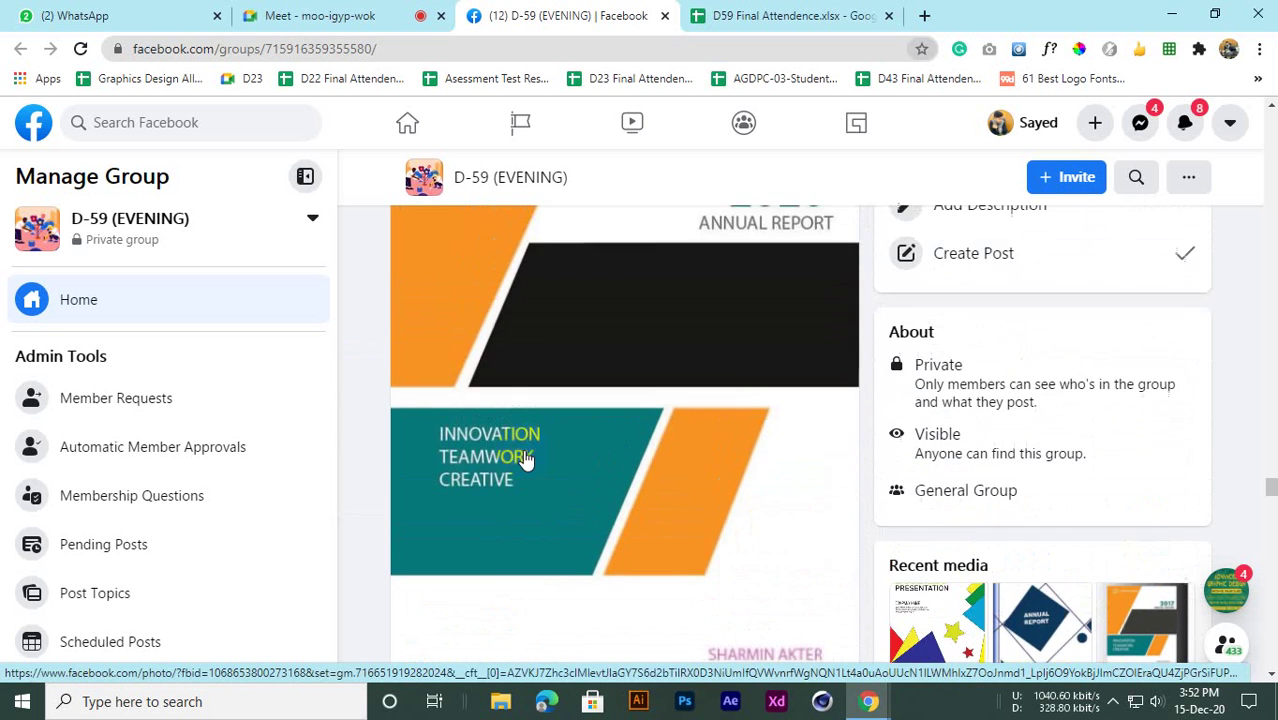
{"action": "scroll", "coordinate": [520, 457], "scroll_direction": "up", "scroll_amount": 2}
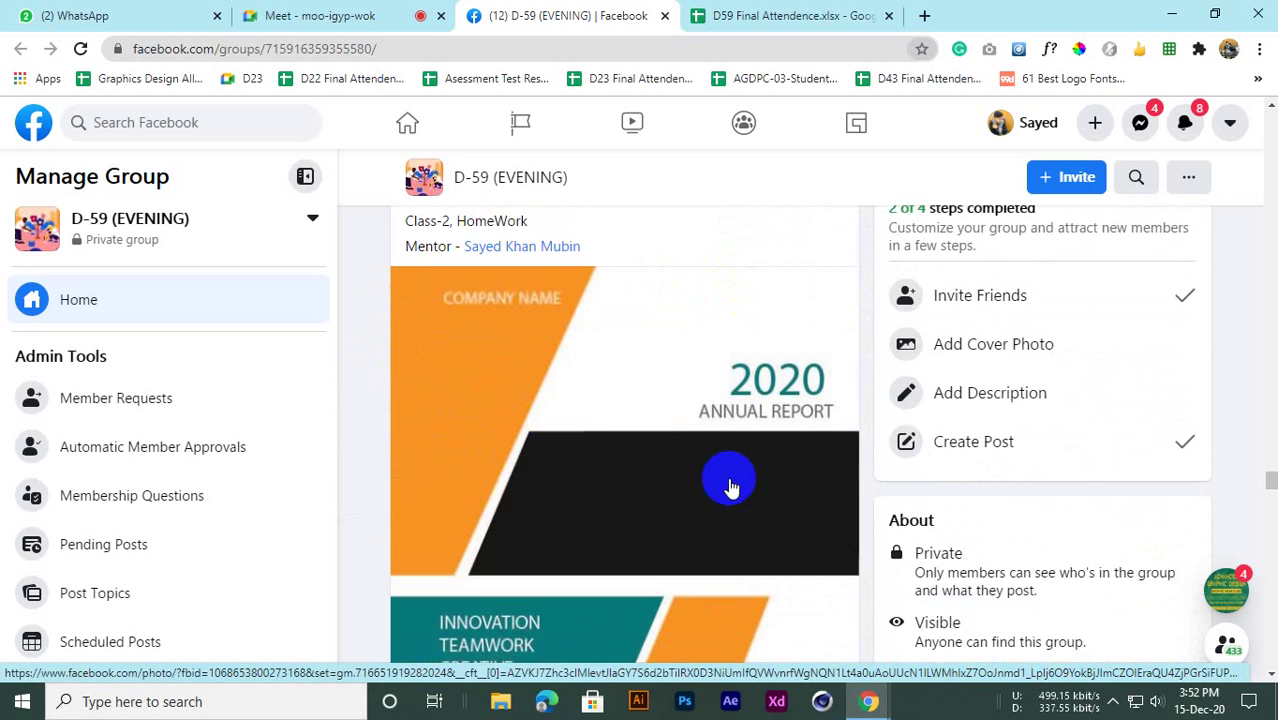
{"action": "scroll", "coordinate": [730, 485], "scroll_direction": "down", "scroll_amount": 2}
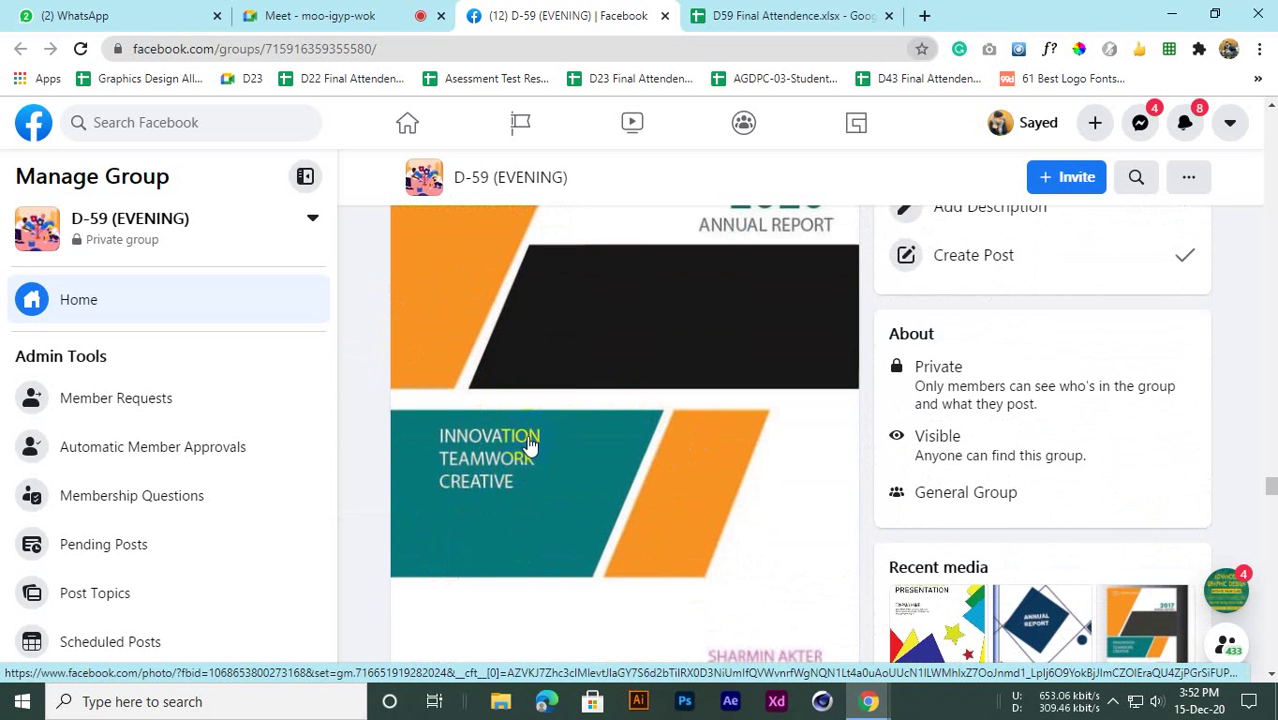
{"action": "scroll", "coordinate": [528, 434], "scroll_direction": "up", "scroll_amount": 3}
{"action": "scroll", "coordinate": [530, 443], "scroll_direction": "down", "scroll_amount": 2}
{"action": "scroll", "coordinate": [530, 443], "scroll_direction": "up", "scroll_amount": 1}
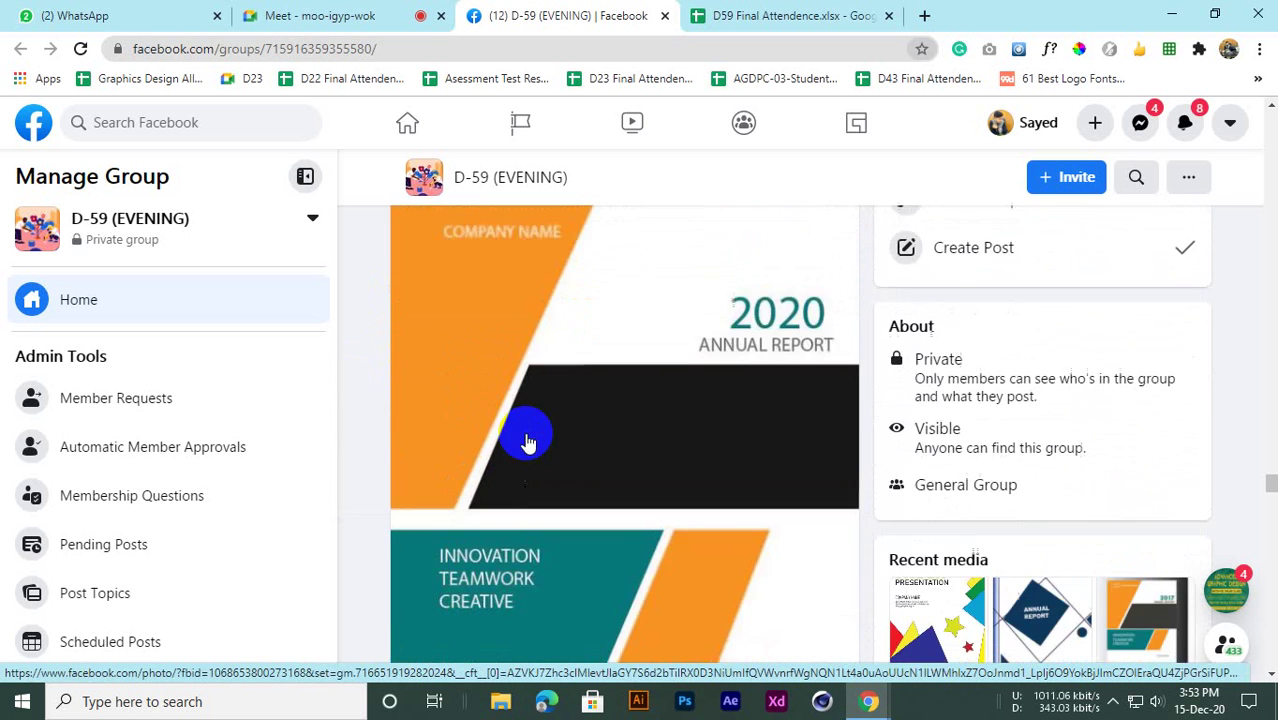
{"action": "scroll", "coordinate": [557, 444], "scroll_direction": "down", "scroll_amount": 1}
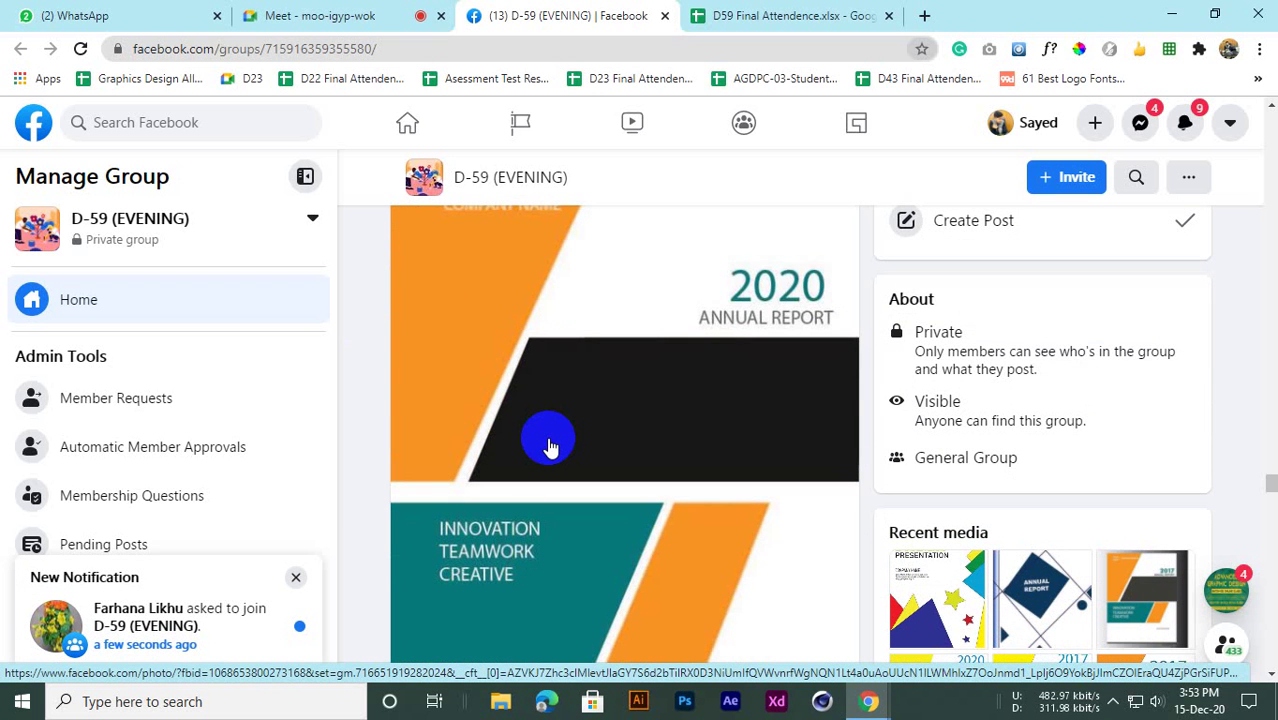
{"action": "scroll", "coordinate": [549, 447], "scroll_direction": "up", "scroll_amount": 1}
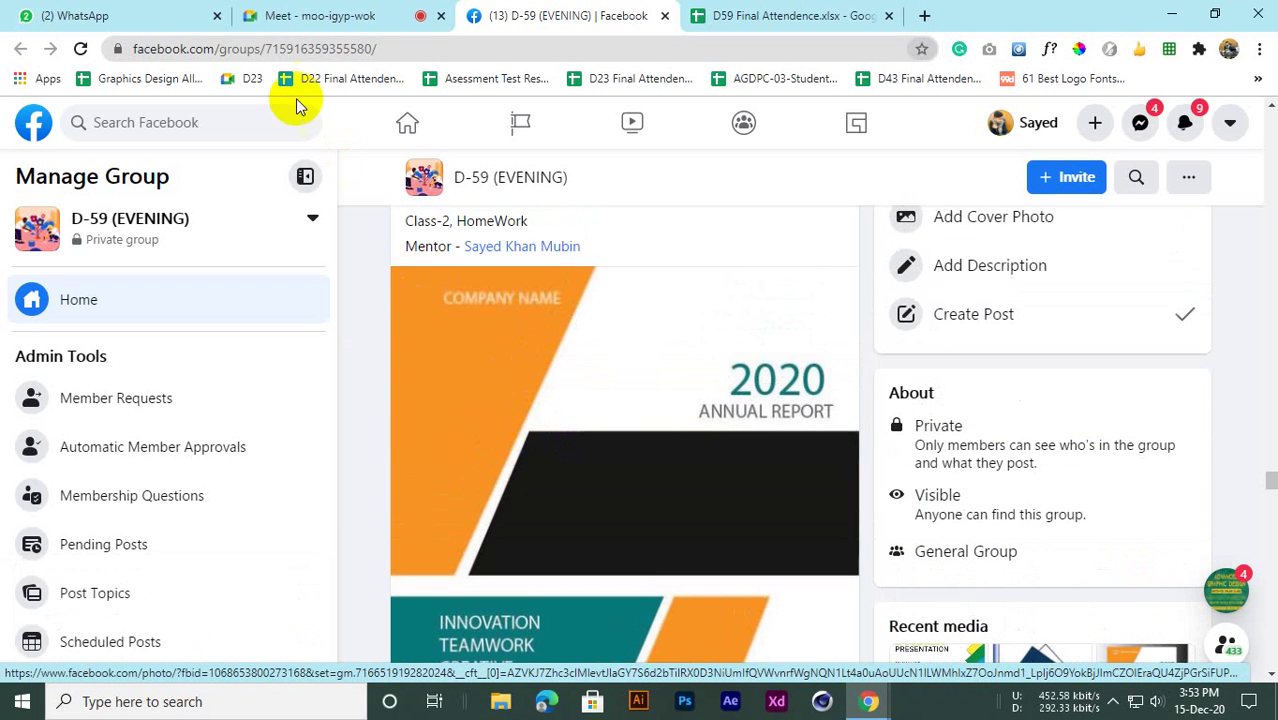
Glance at the Google Meet call, then return to Facebook and keep reviewing the 2020 cover
{"action": "left_click", "coordinate": [262, 15]}
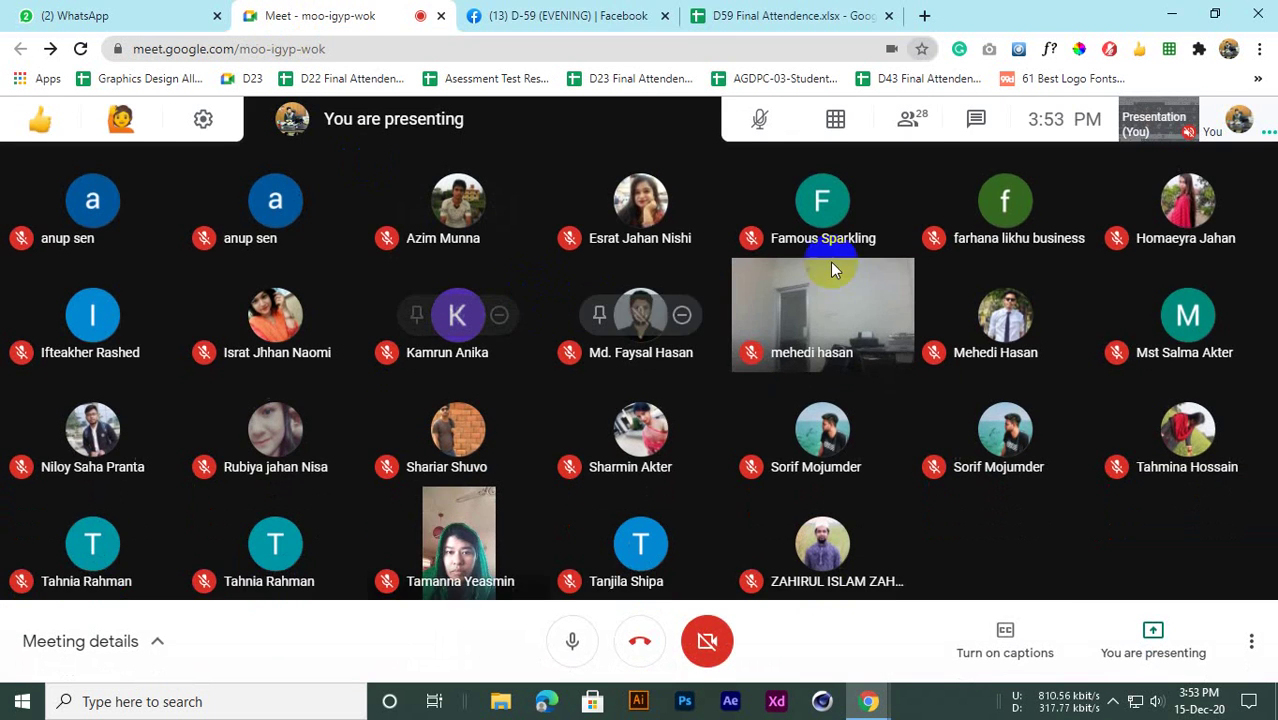
{"action": "left_click", "coordinate": [585, 15]}
{"action": "scroll", "coordinate": [528, 371], "scroll_direction": "down", "scroll_amount": 1}
{"action": "scroll", "coordinate": [532, 381], "scroll_direction": "up", "scroll_amount": 3}
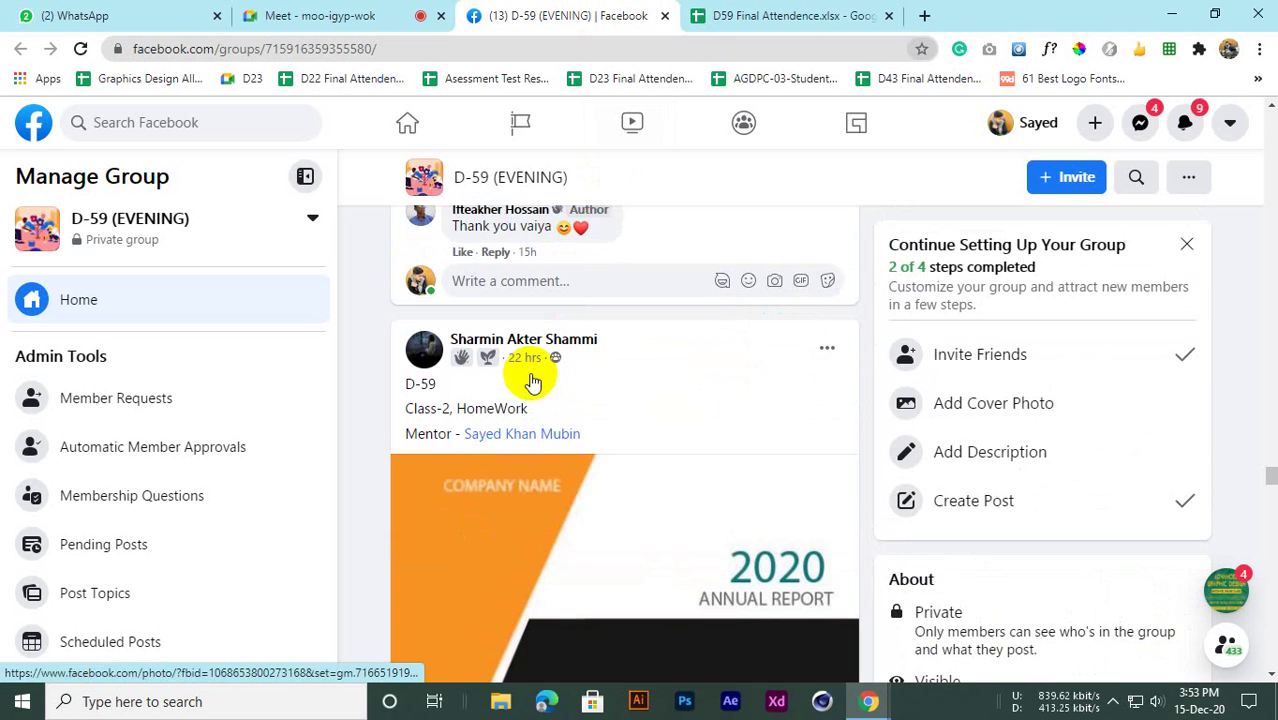
{"action": "scroll", "coordinate": [532, 381], "scroll_direction": "down", "scroll_amount": 4}
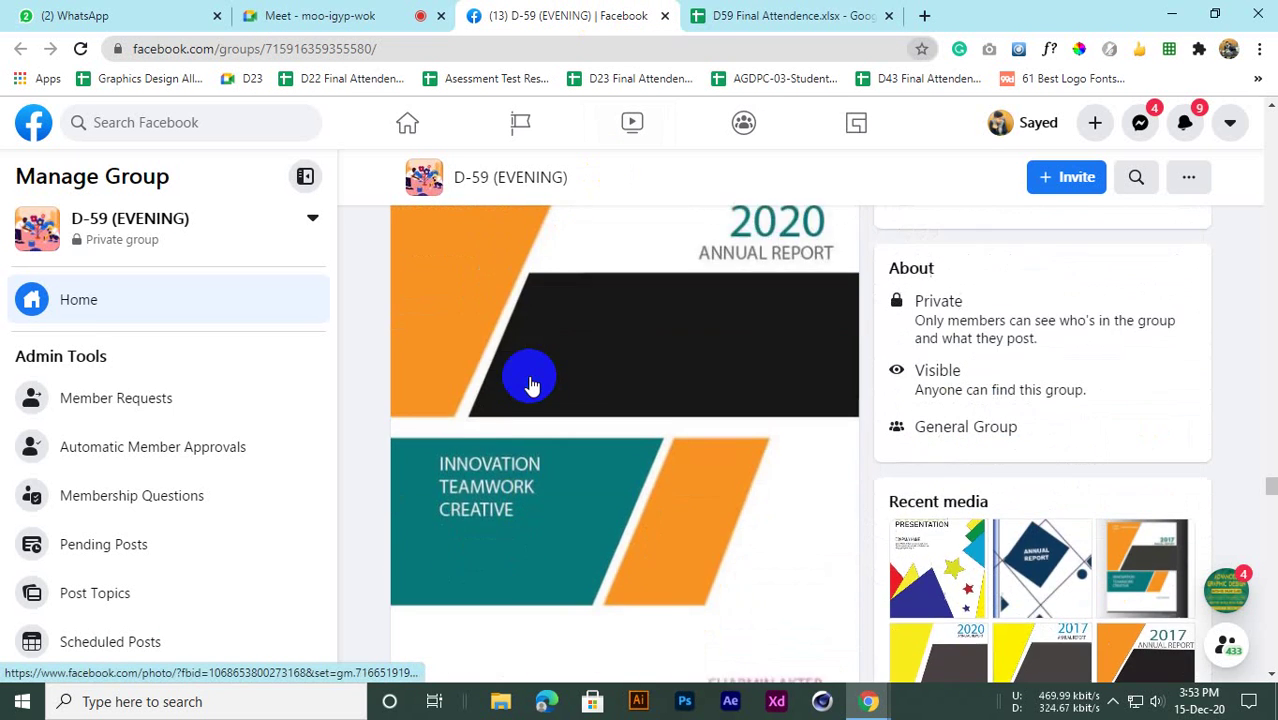
{"action": "scroll", "coordinate": [530, 385], "scroll_direction": "down", "scroll_amount": 2}
{"action": "scroll", "coordinate": [530, 385], "scroll_direction": "up", "scroll_amount": 2}
{"action": "scroll", "coordinate": [530, 387], "scroll_direction": "down", "scroll_amount": 2}
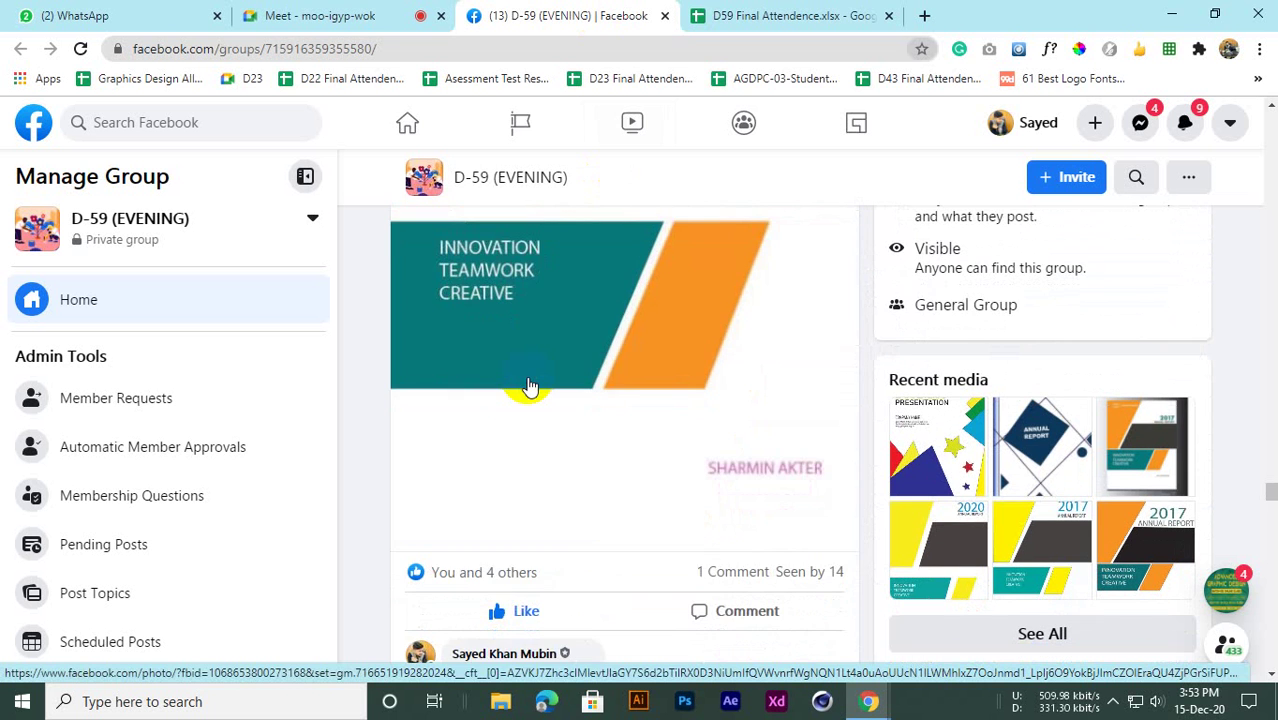
{"action": "scroll", "coordinate": [530, 387], "scroll_direction": "down", "scroll_amount": 1}
{"action": "scroll", "coordinate": [530, 387], "scroll_direction": "down", "scroll_amount": 3}
{"action": "scroll", "coordinate": [530, 387], "scroll_direction": "up", "scroll_amount": 6}
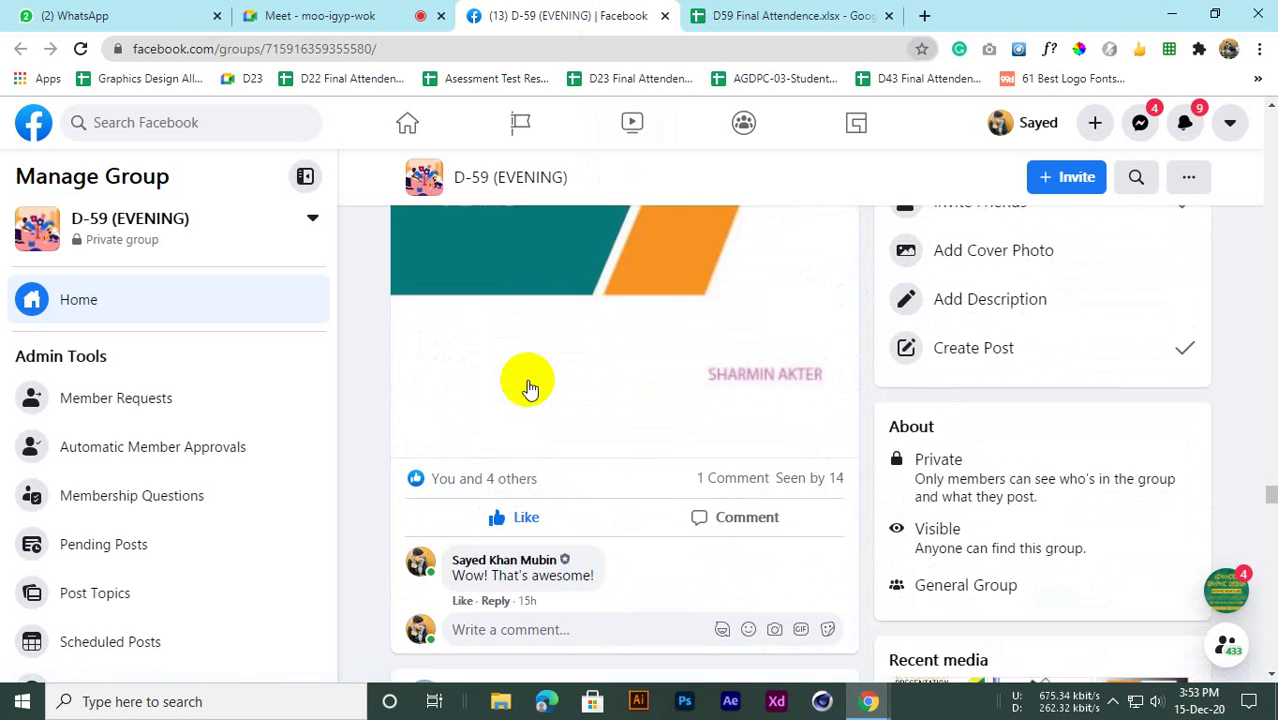
{"action": "scroll", "coordinate": [530, 388], "scroll_direction": "up", "scroll_amount": 4}
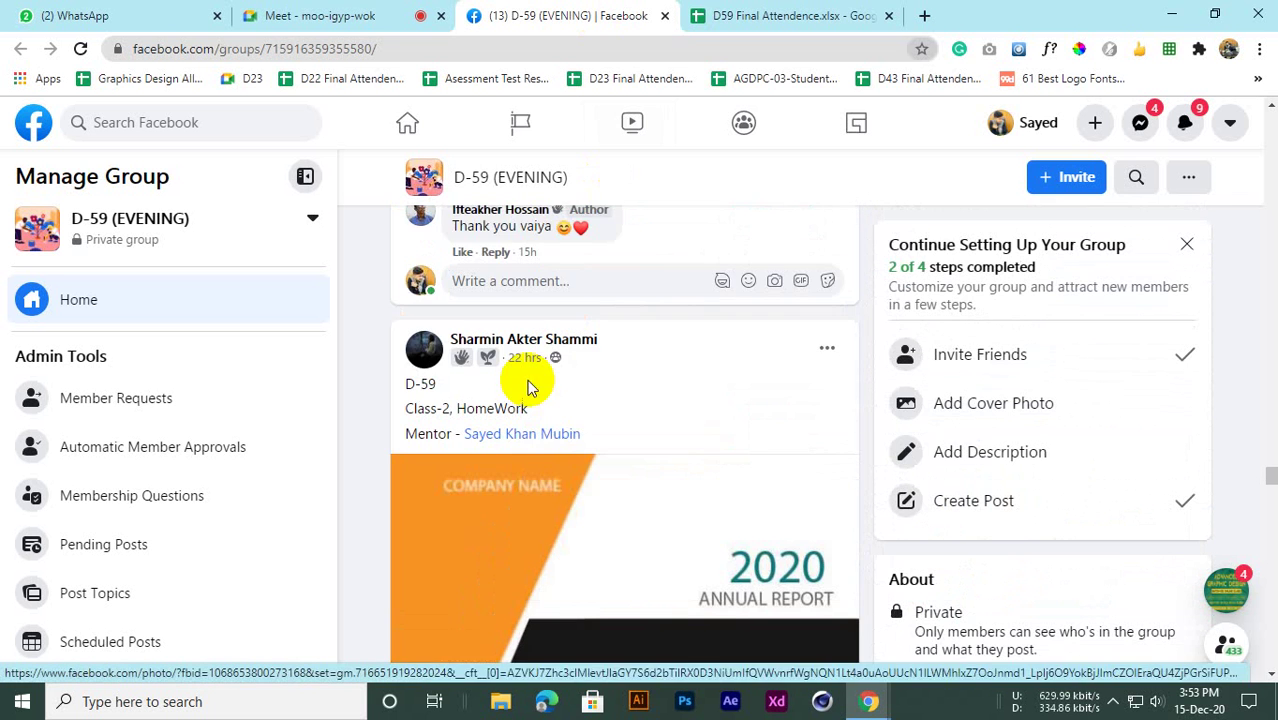
{"action": "scroll", "coordinate": [527, 385], "scroll_direction": "down", "scroll_amount": 3}
{"action": "scroll", "coordinate": [455, 390], "scroll_direction": "up", "scroll_amount": 2}
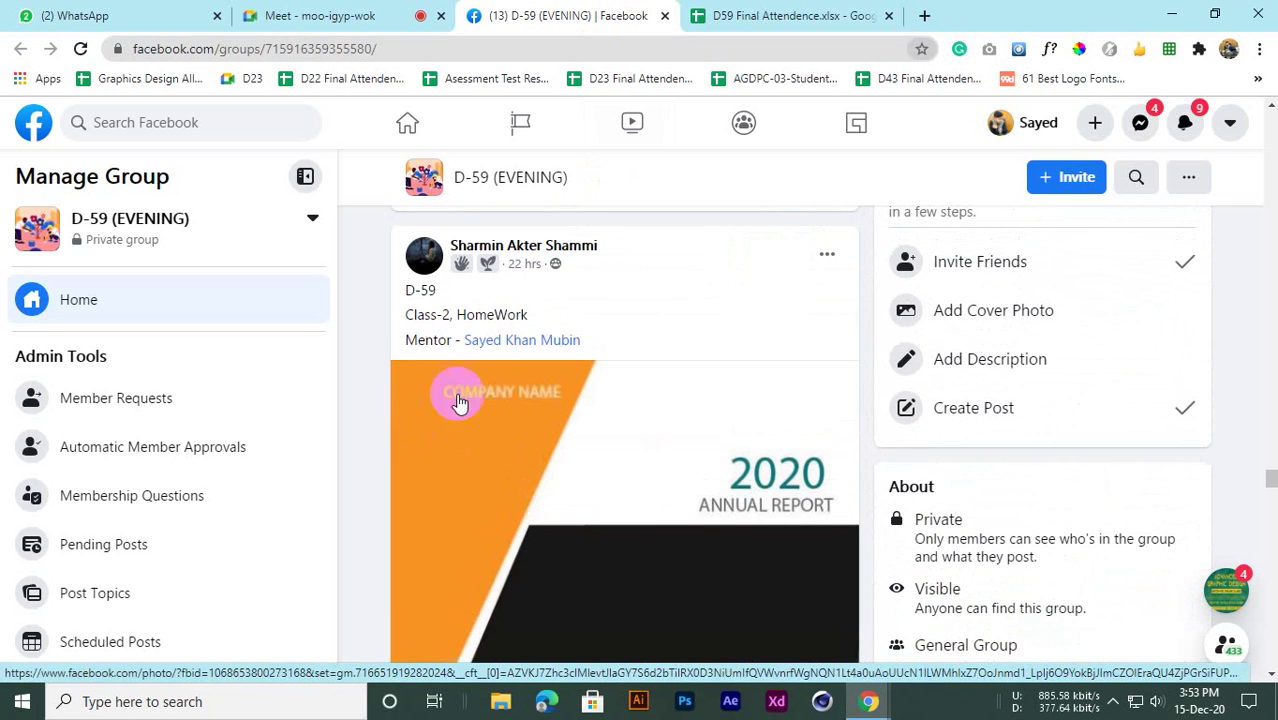
{"action": "scroll", "coordinate": [435, 400], "scroll_direction": "down", "scroll_amount": 2}
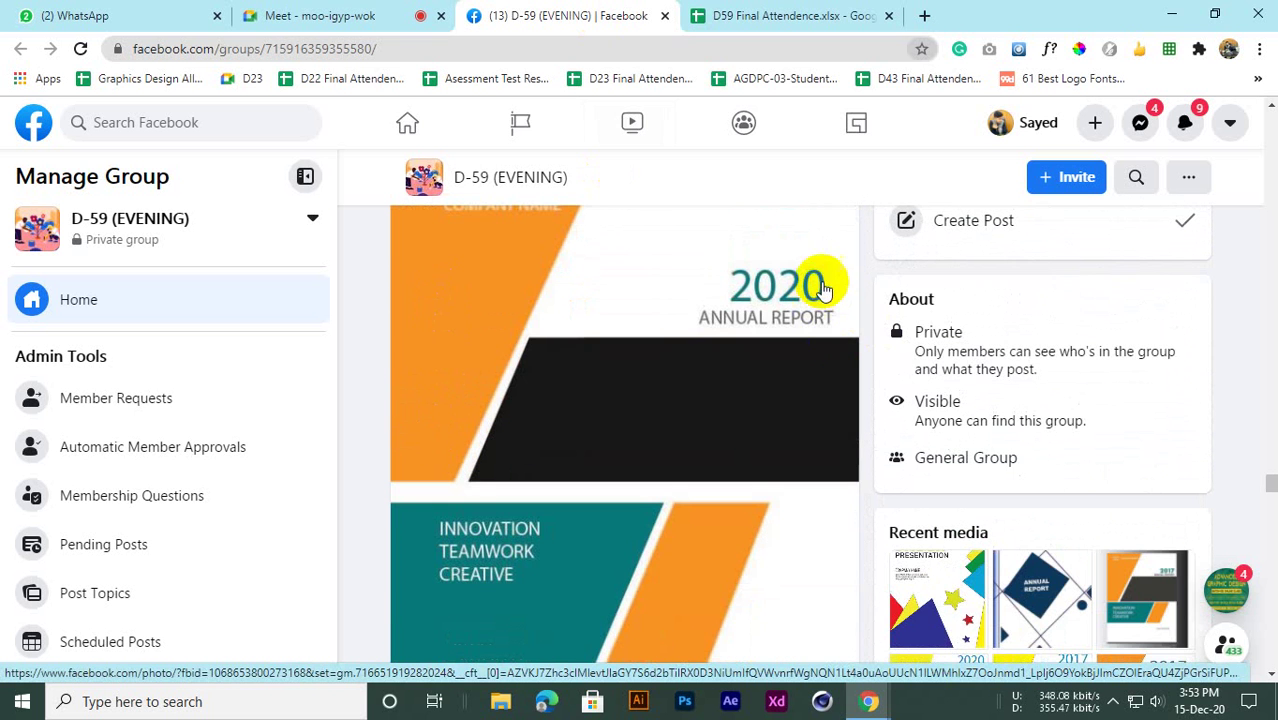
{"action": "scroll", "coordinate": [491, 471], "scroll_direction": "down", "scroll_amount": 2}
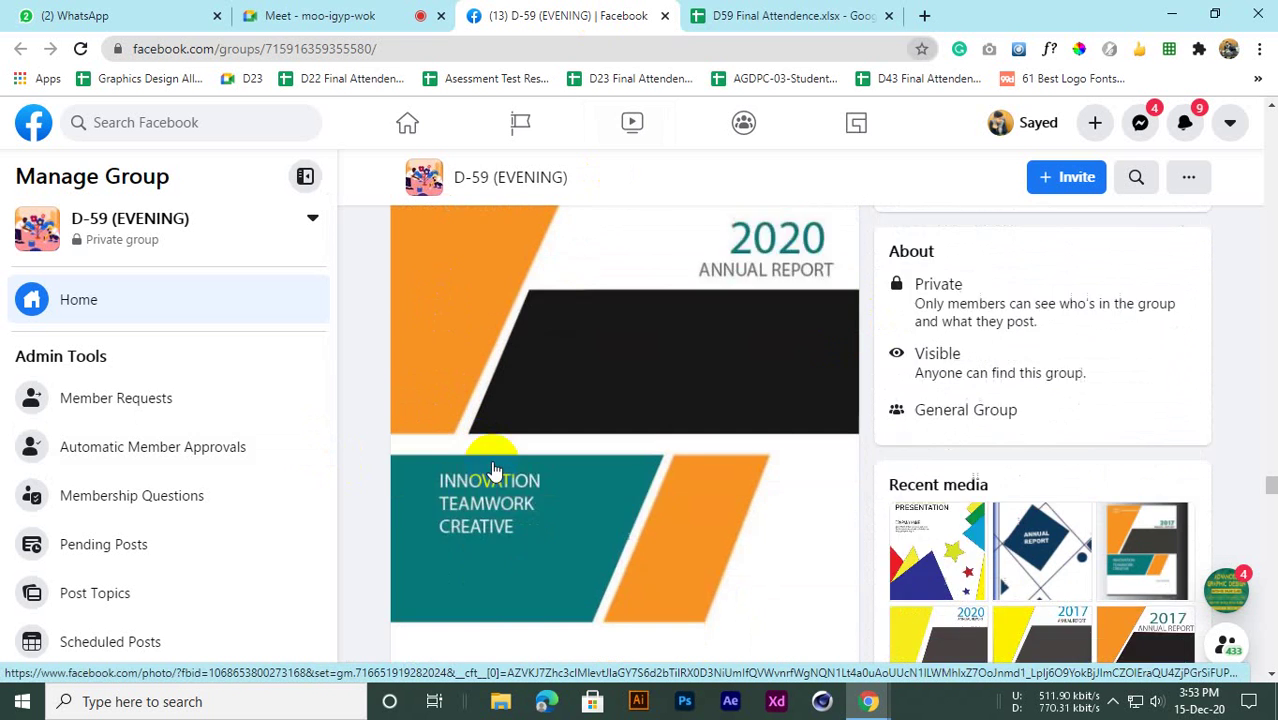
{"action": "scroll", "coordinate": [491, 471], "scroll_direction": "up", "scroll_amount": 2}
{"action": "scroll", "coordinate": [491, 469], "scroll_direction": "down", "scroll_amount": 2}
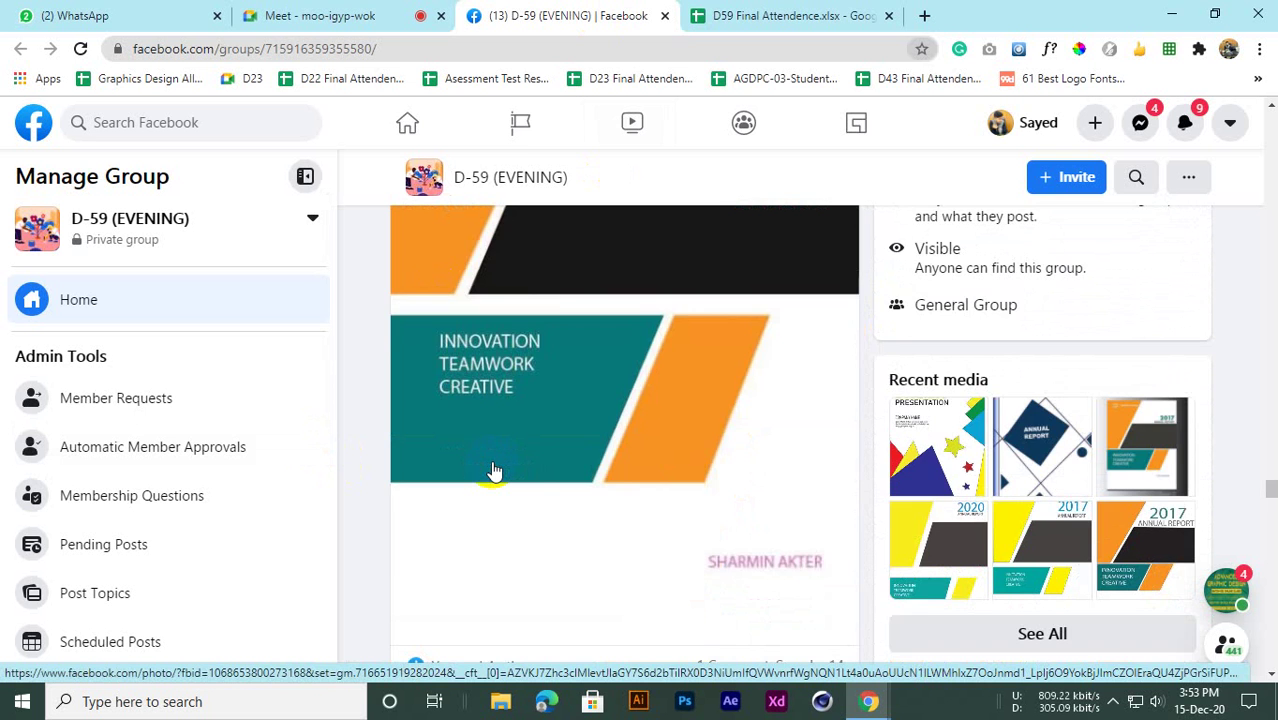
{"action": "scroll", "coordinate": [491, 469], "scroll_direction": "up", "scroll_amount": 1}
{"action": "scroll", "coordinate": [491, 469], "scroll_direction": "up", "scroll_amount": 2}
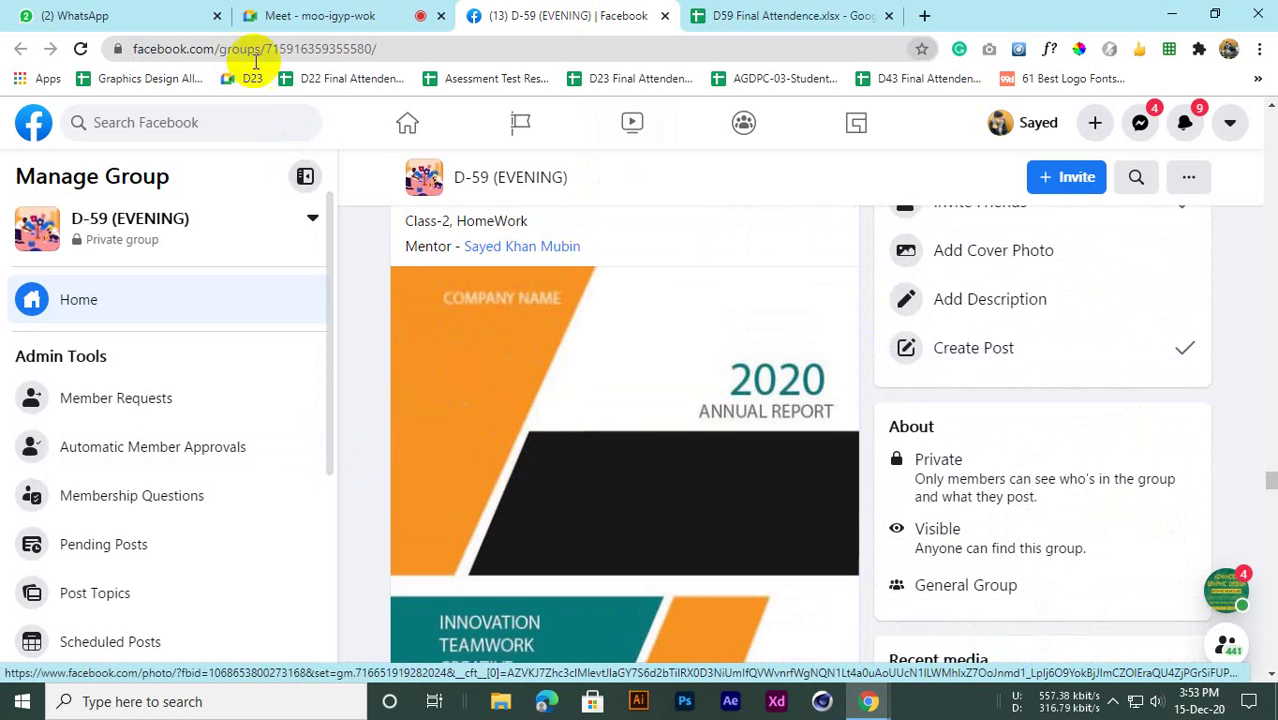
{"action": "left_click", "coordinate": [85, 12]}
Check the Google Meet participant grid, then return to the Facebook group page
{"action": "left_click", "coordinate": [343, 12]}
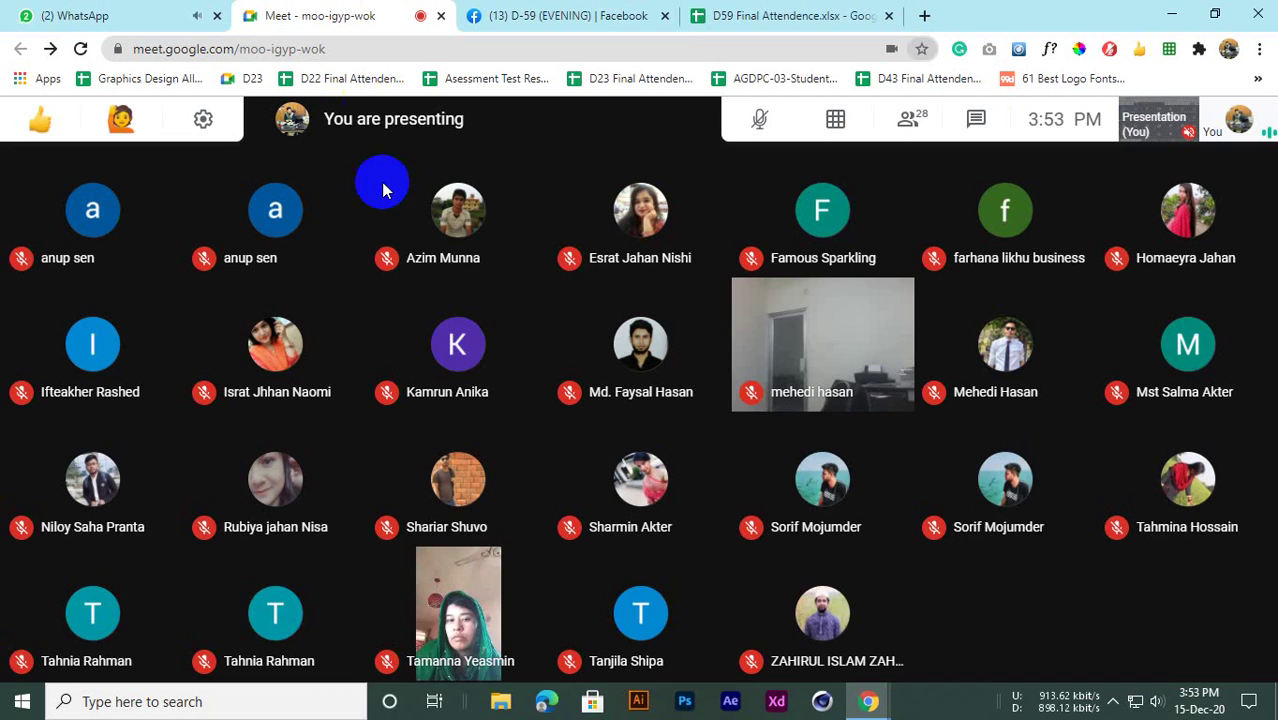
{"action": "mouse_move", "coordinate": [286, 305]}
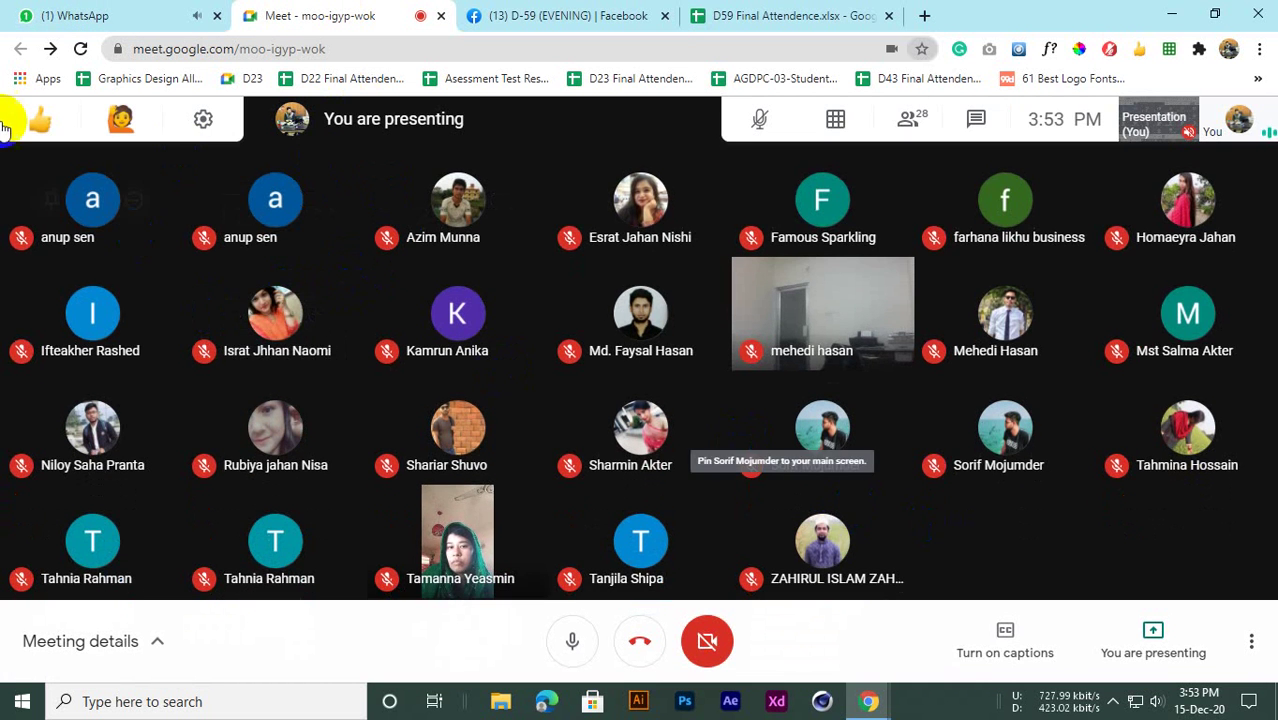
{"action": "left_click", "coordinate": [510, 15]}
Open and close the D59 Final Attendence spreadsheet, then scroll to the 2017 Annual Report post
{"action": "left_click", "coordinate": [740, 15]}
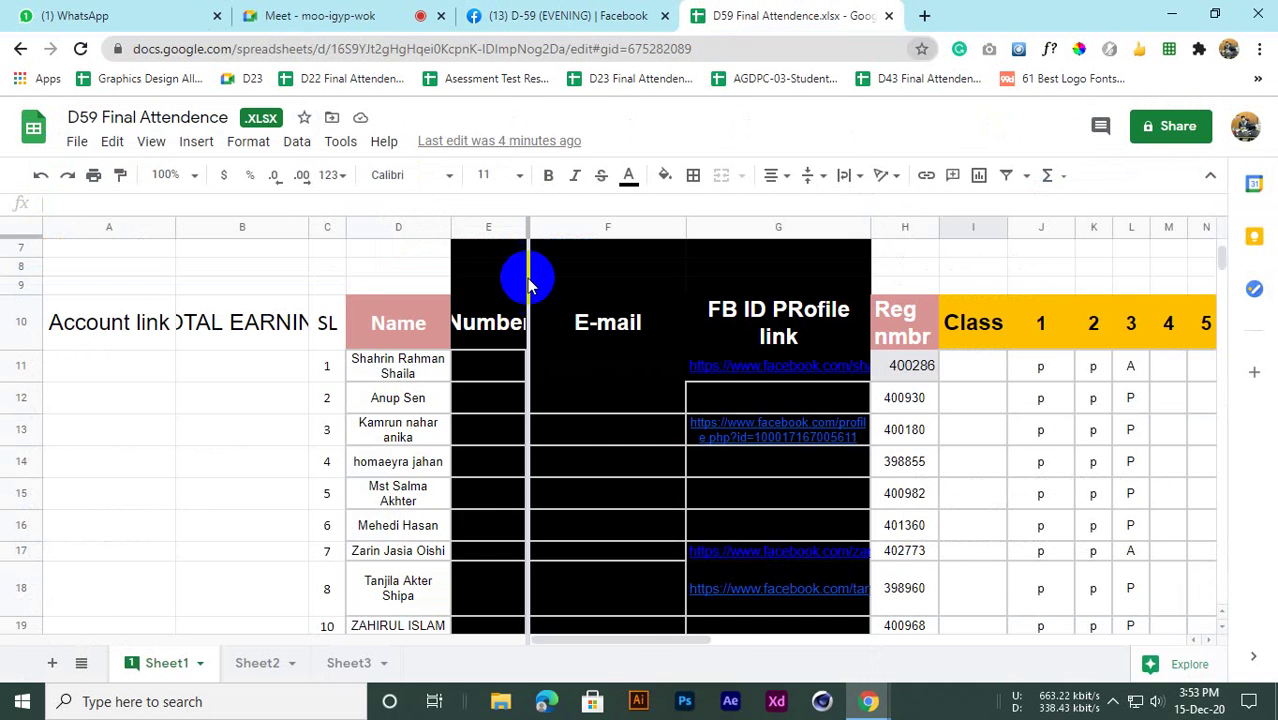
{"action": "left_click", "coordinate": [527, 10]}
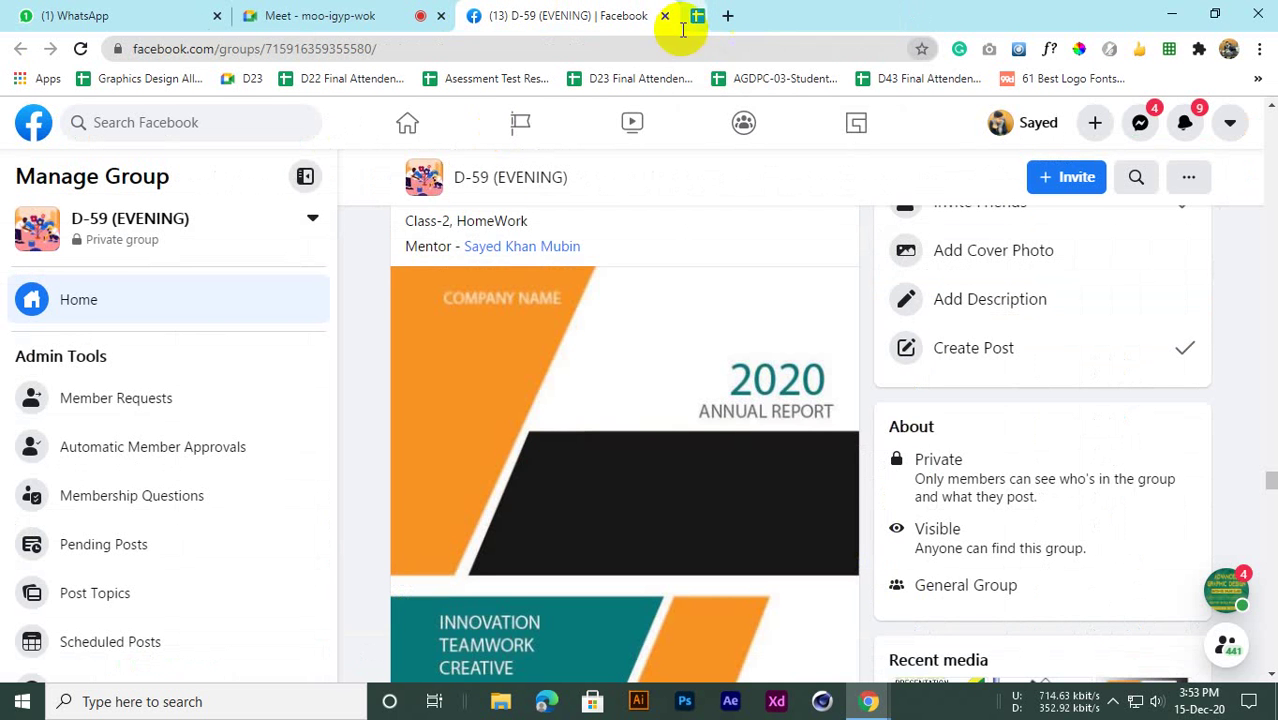
{"action": "scroll", "coordinate": [686, 413], "scroll_direction": "down", "scroll_amount": 10}
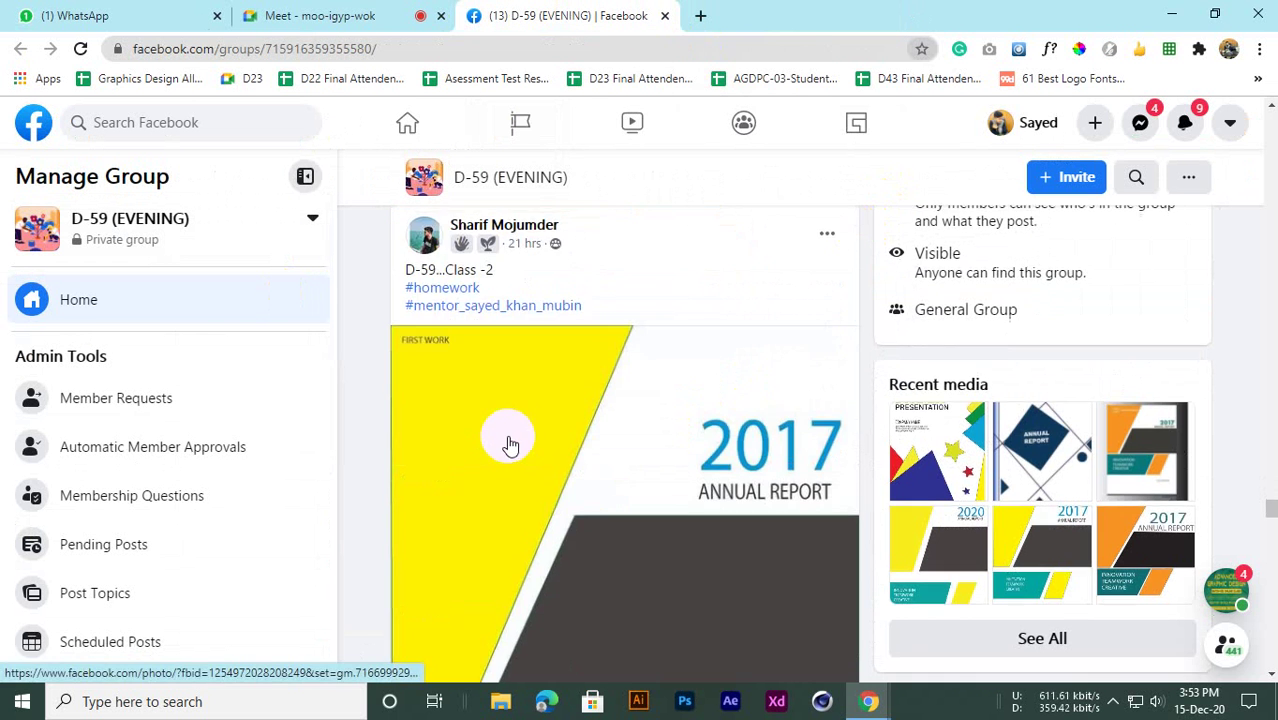
{"action": "scroll", "coordinate": [510, 444], "scroll_direction": "up", "scroll_amount": 3}
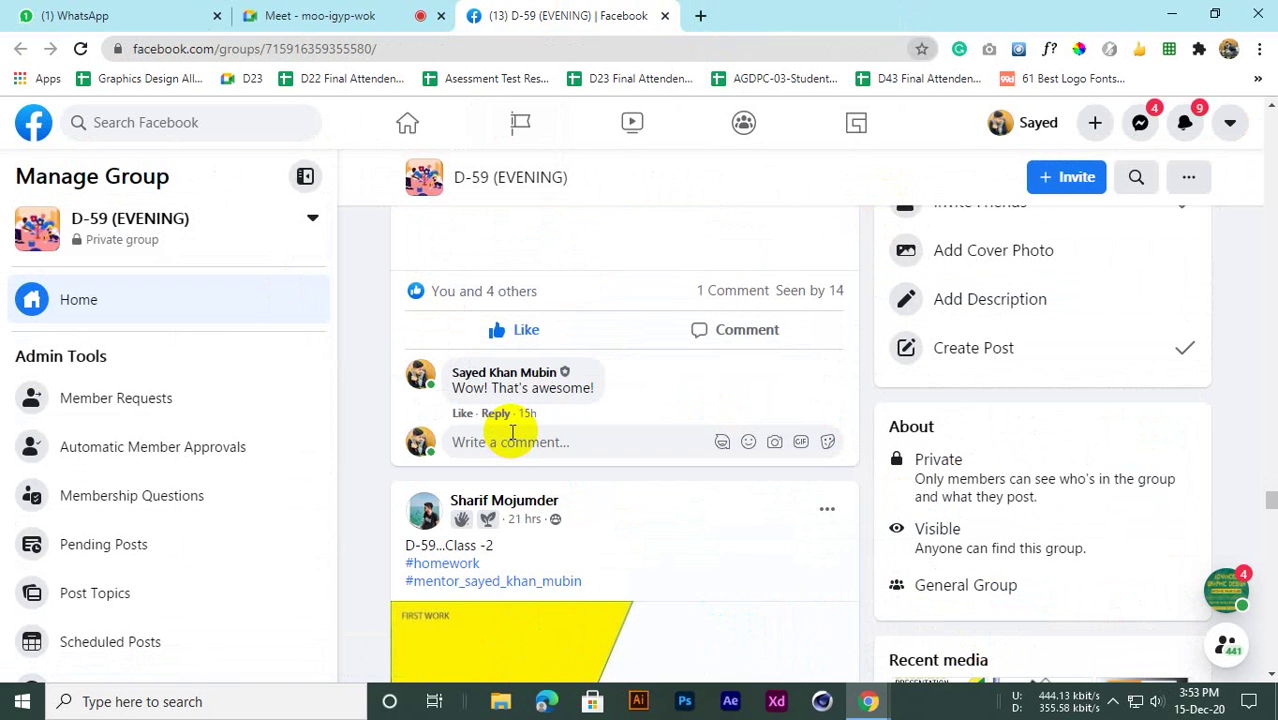
{"action": "scroll", "coordinate": [543, 408], "scroll_direction": "down", "scroll_amount": 1}
{"action": "scroll", "coordinate": [542, 400], "scroll_direction": "up", "scroll_amount": 3}
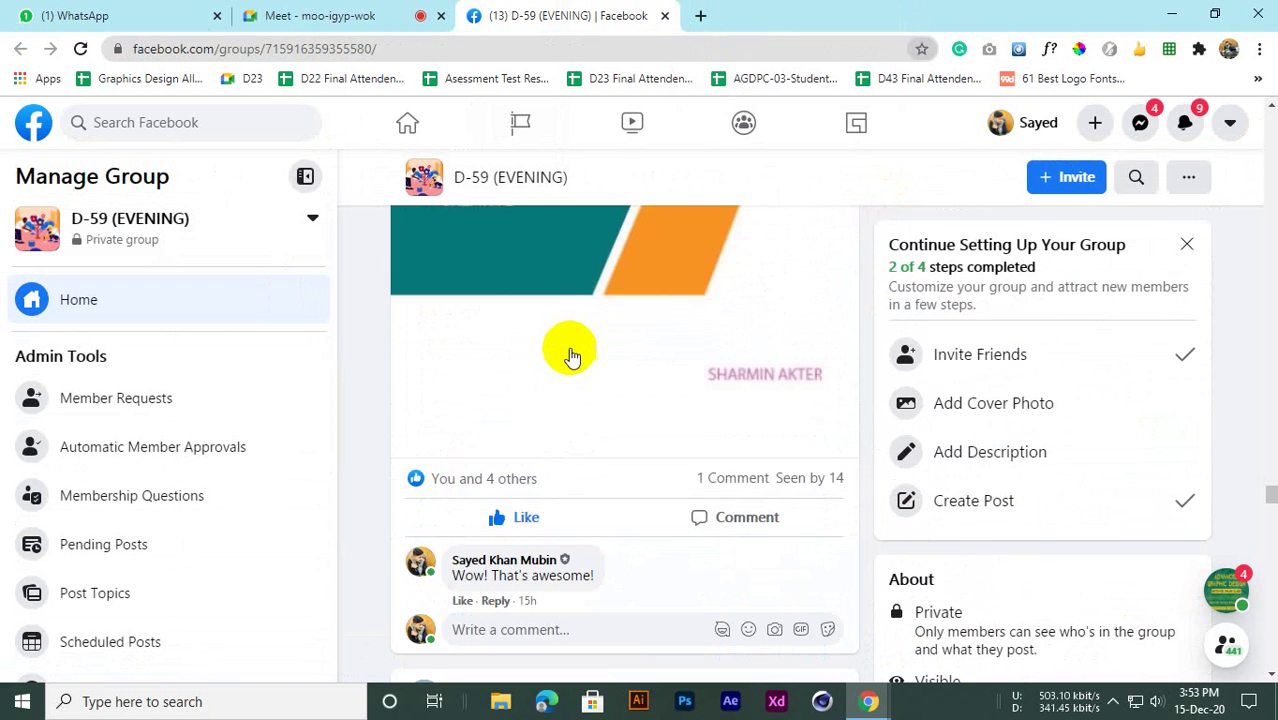
{"action": "scroll", "coordinate": [570, 354], "scroll_direction": "down", "scroll_amount": 4}
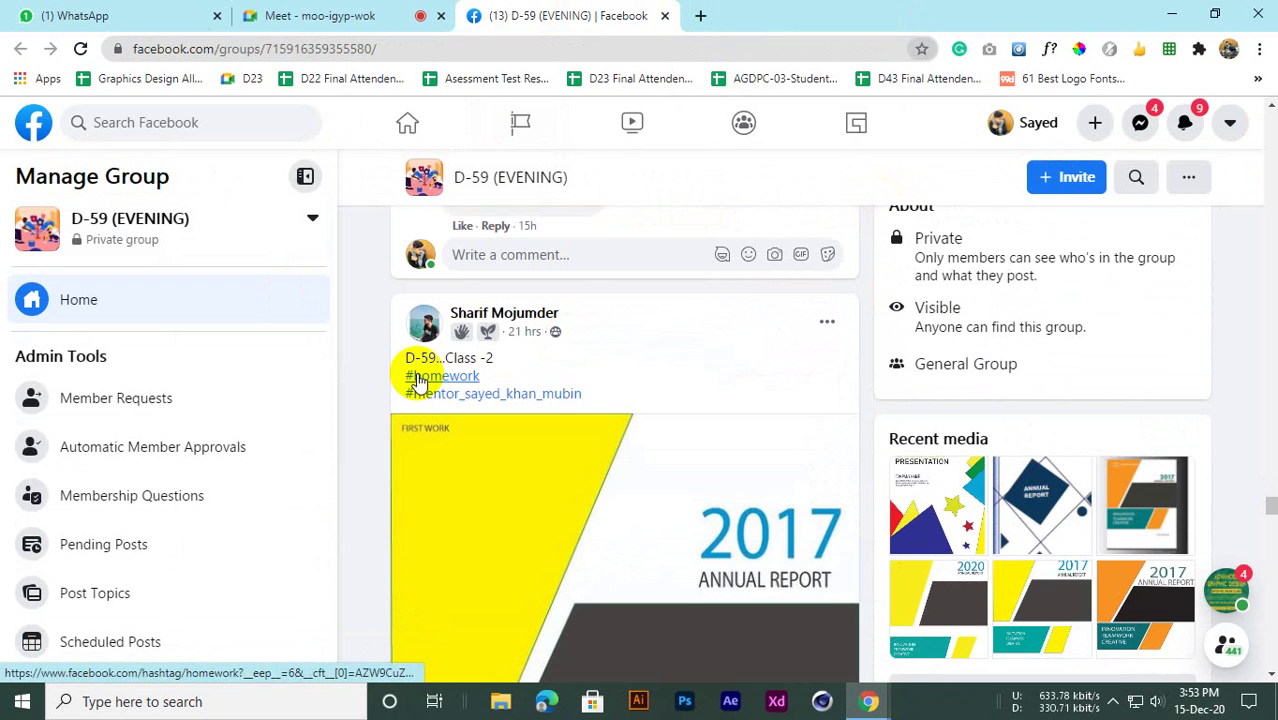
{"action": "scroll", "coordinate": [436, 380], "scroll_direction": "down", "scroll_amount": 4}
{"action": "scroll", "coordinate": [445, 388], "scroll_direction": "up", "scroll_amount": 4}
{"action": "left_click", "coordinate": [285, 15]}
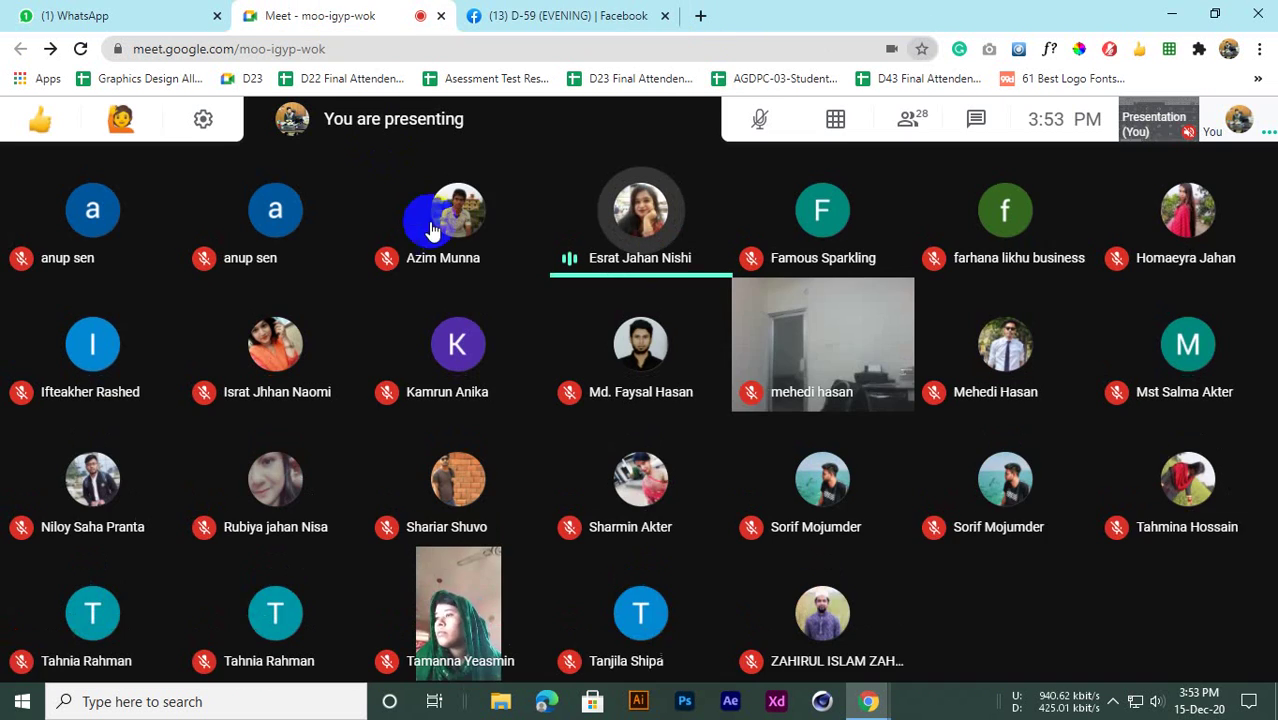
{"action": "left_click", "coordinate": [565, 15]}
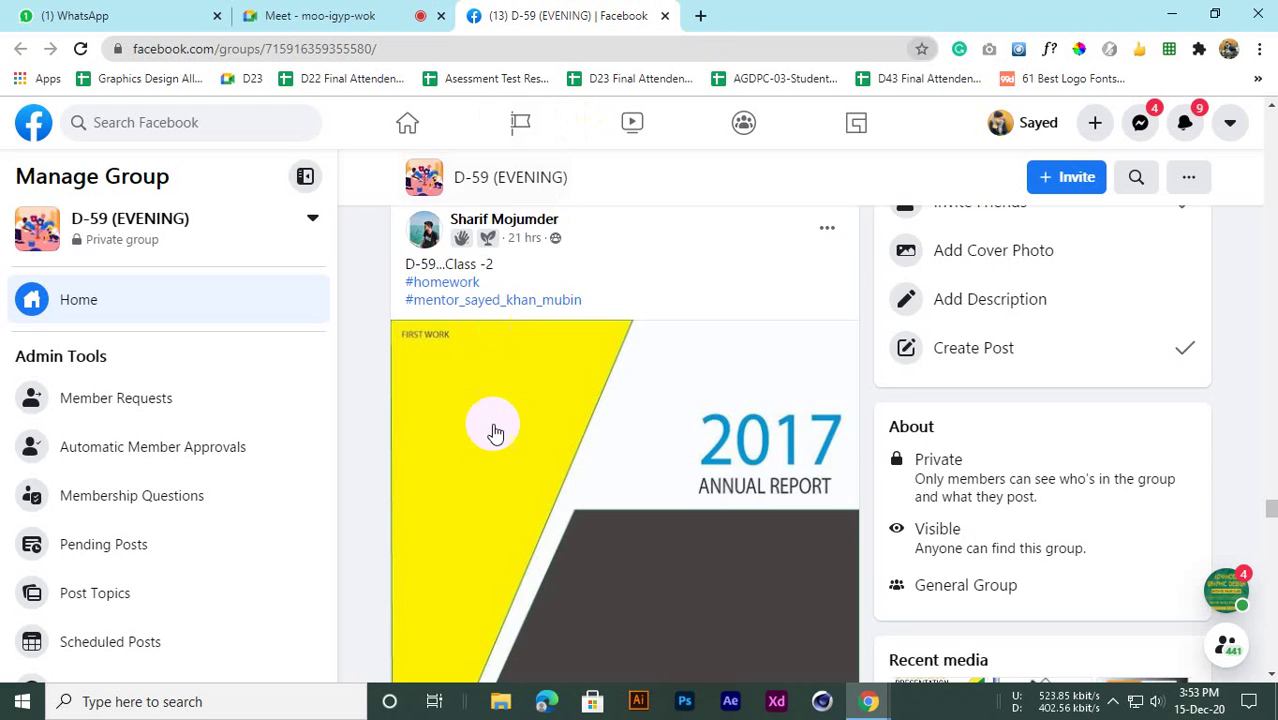
{"action": "scroll", "coordinate": [500, 460], "scroll_direction": "down", "scroll_amount": 3}
{"action": "scroll", "coordinate": [502, 471], "scroll_direction": "up", "scroll_amount": 4}
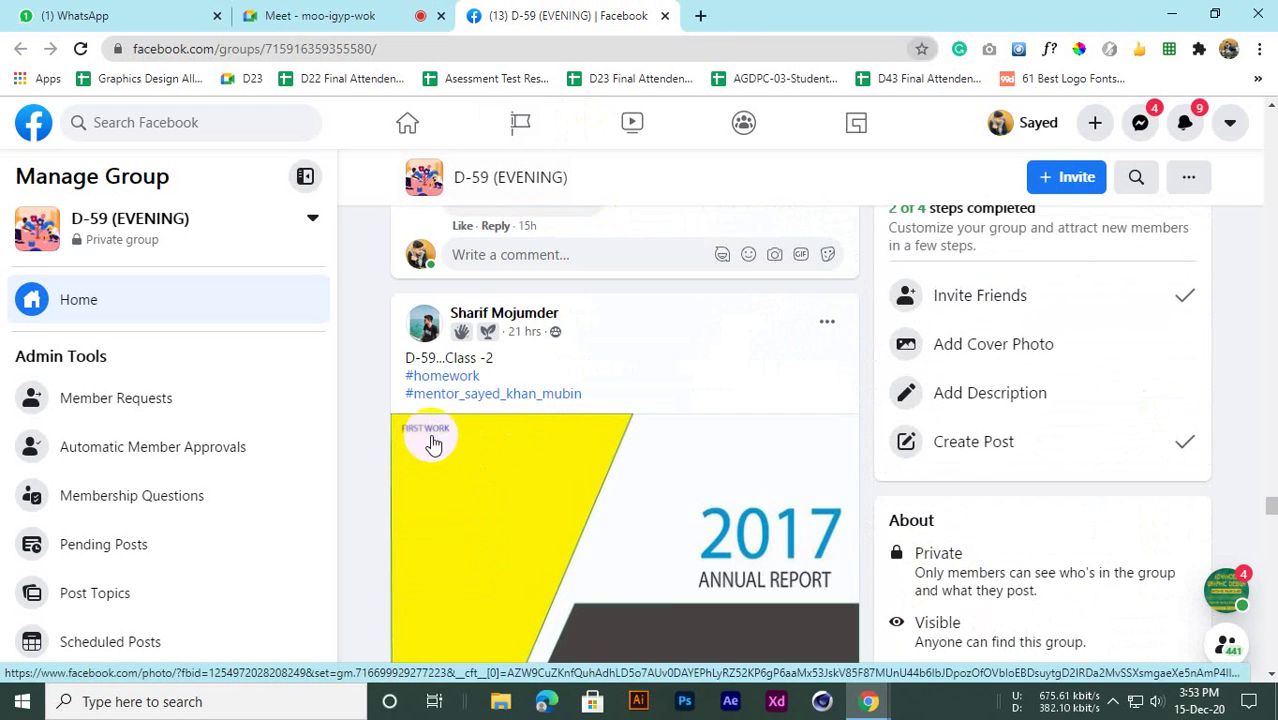
{"action": "scroll", "coordinate": [433, 445], "scroll_direction": "down", "scroll_amount": 3}
{"action": "scroll", "coordinate": [431, 448], "scroll_direction": "up", "scroll_amount": 2}
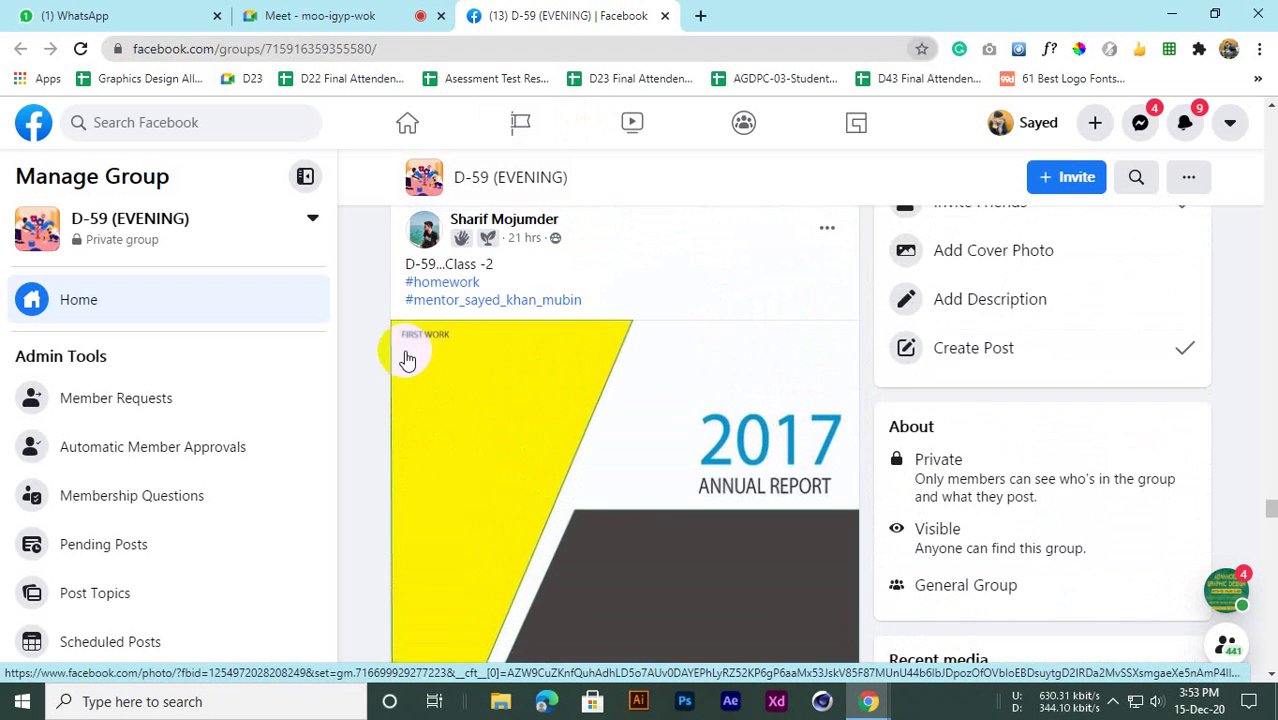
{"action": "scroll", "coordinate": [519, 571], "scroll_direction": "down", "scroll_amount": 3}
{"action": "scroll", "coordinate": [519, 513], "scroll_direction": "up", "scroll_amount": 2}
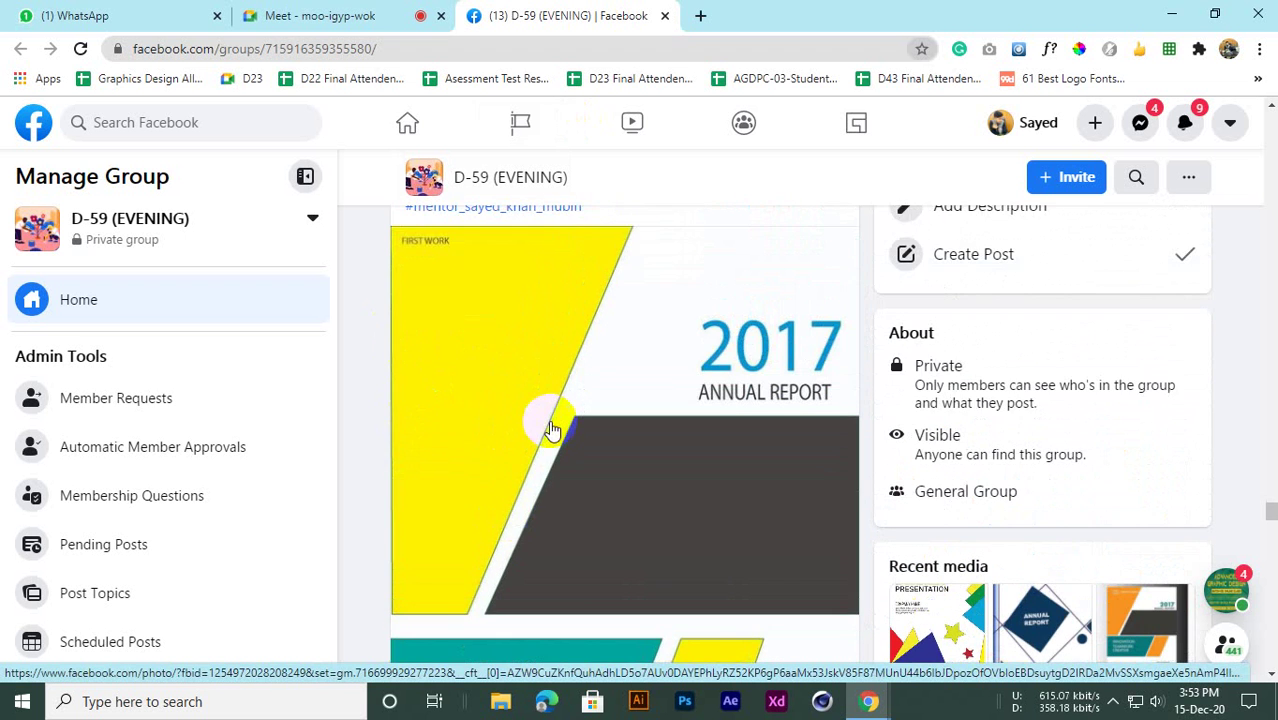
{"action": "scroll", "coordinate": [550, 440], "scroll_direction": "down", "scroll_amount": 2}
{"action": "scroll", "coordinate": [446, 381], "scroll_direction": "up", "scroll_amount": 1}
{"action": "scroll", "coordinate": [522, 399], "scroll_direction": "down", "scroll_amount": 3}
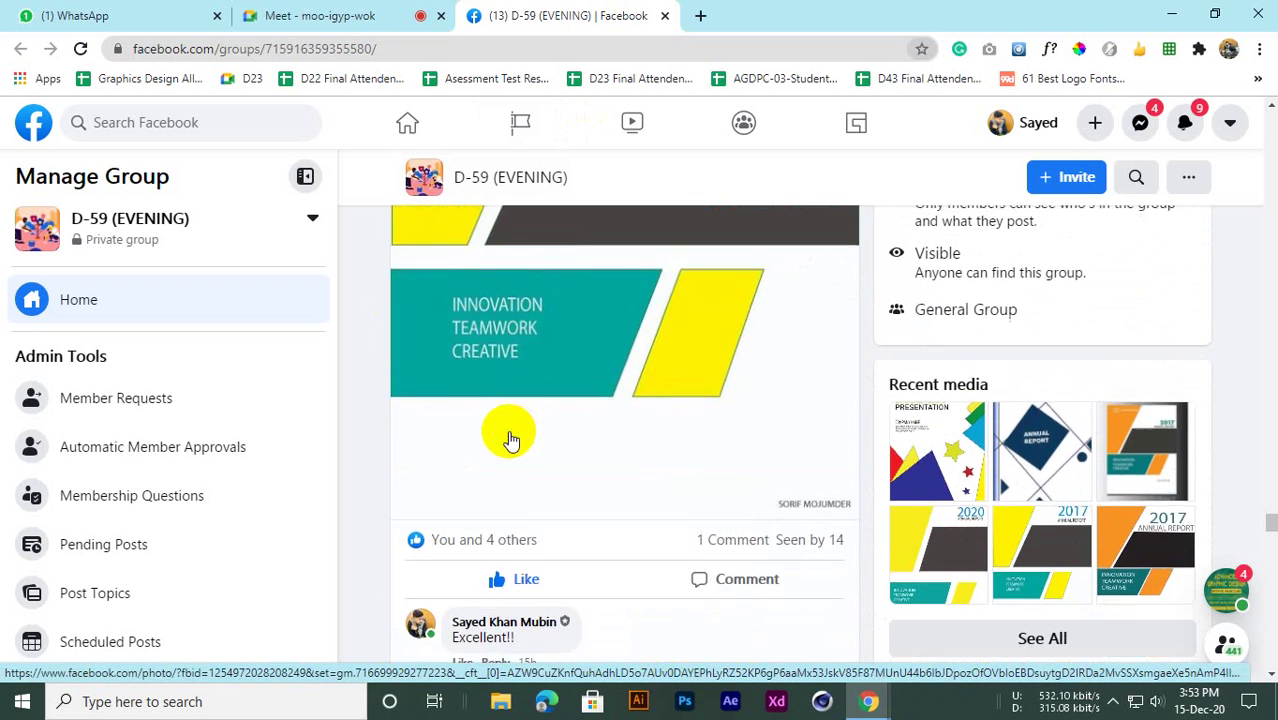
{"action": "scroll", "coordinate": [508, 434], "scroll_direction": "up", "scroll_amount": 2}
{"action": "scroll", "coordinate": [485, 471], "scroll_direction": "up", "scroll_amount": 2}
{"action": "scroll", "coordinate": [538, 457], "scroll_direction": "up", "scroll_amount": 1}
{"action": "scroll", "coordinate": [679, 405], "scroll_direction": "down", "scroll_amount": 2}
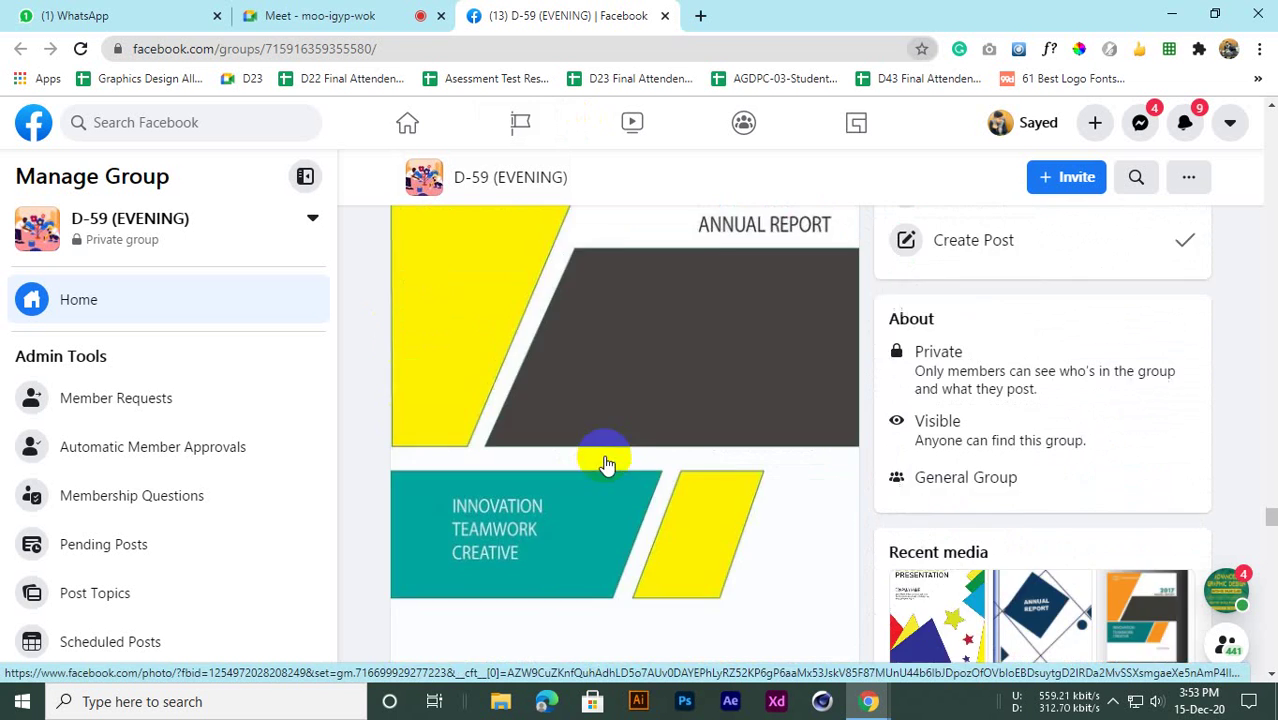
{"action": "scroll", "coordinate": [605, 462], "scroll_direction": "up", "scroll_amount": 3}
{"action": "scroll", "coordinate": [590, 470], "scroll_direction": "down", "scroll_amount": 1}
{"action": "scroll", "coordinate": [512, 482], "scroll_direction": "down", "scroll_amount": 8}
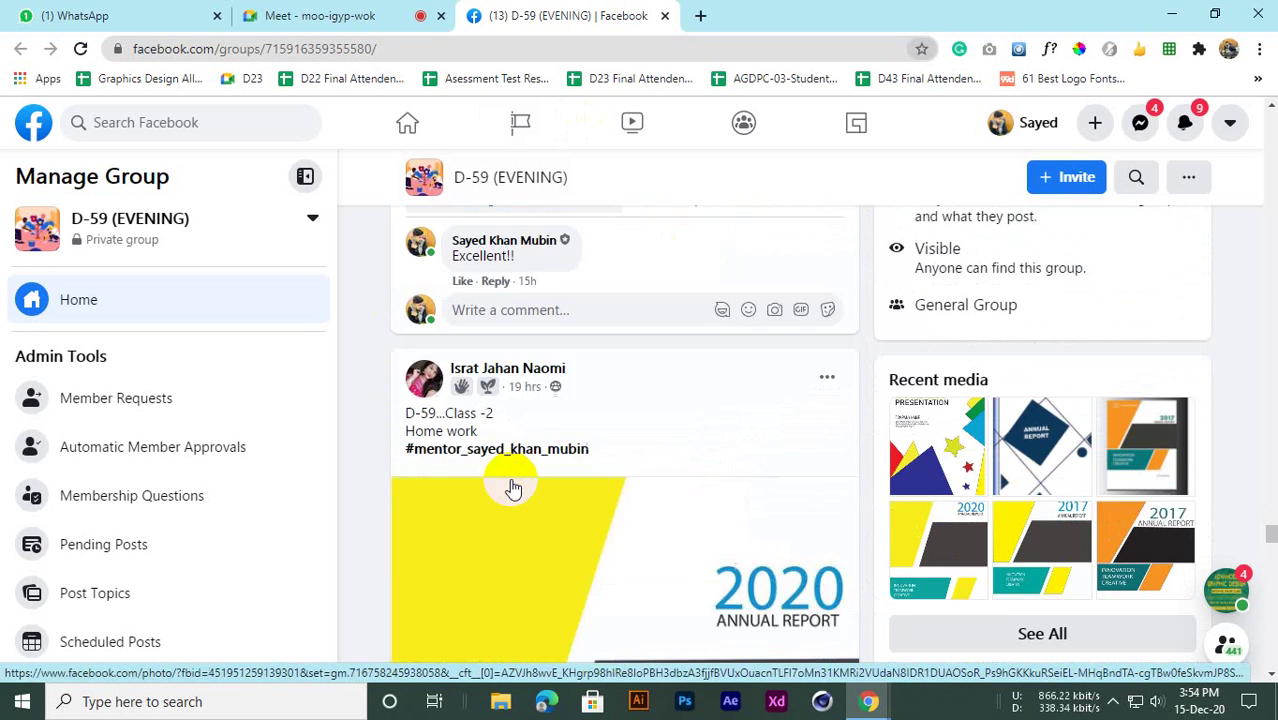
{"action": "scroll", "coordinate": [513, 485], "scroll_direction": "up", "scroll_amount": 7}
{"action": "scroll", "coordinate": [480, 398], "scroll_direction": "up", "scroll_amount": 3}
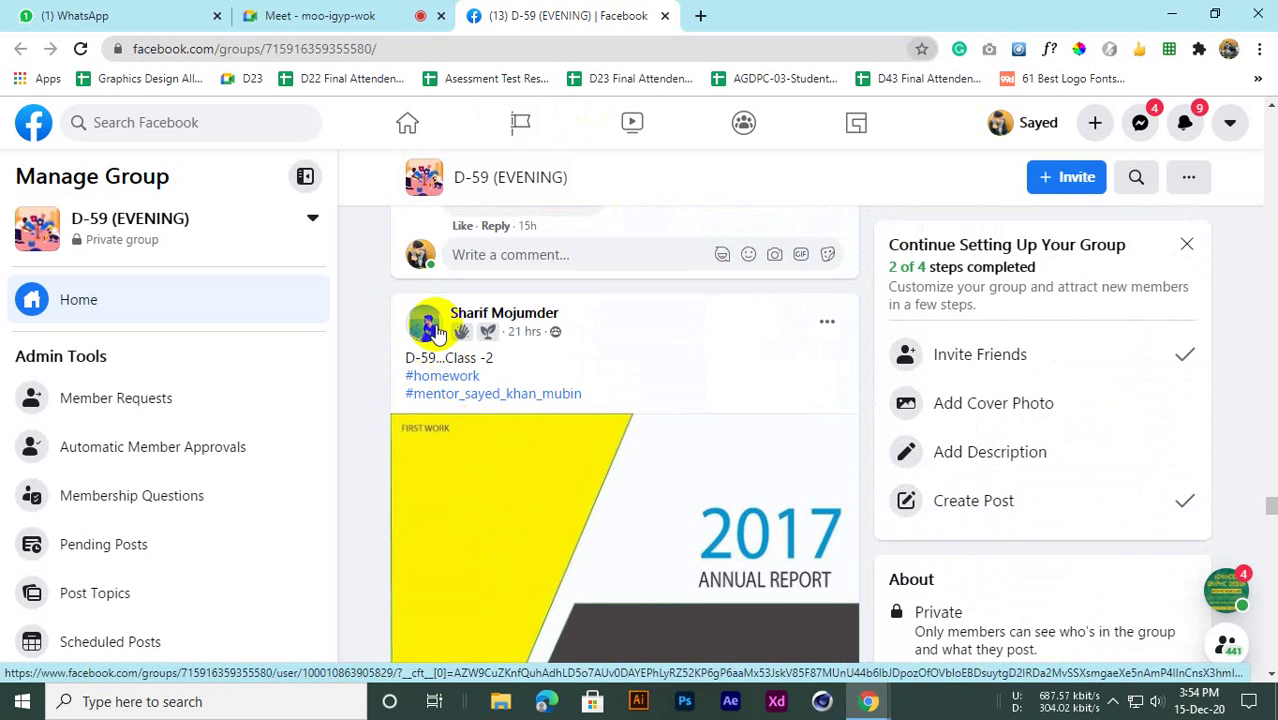
{"action": "scroll", "coordinate": [565, 500], "scroll_direction": "down", "scroll_amount": 8}
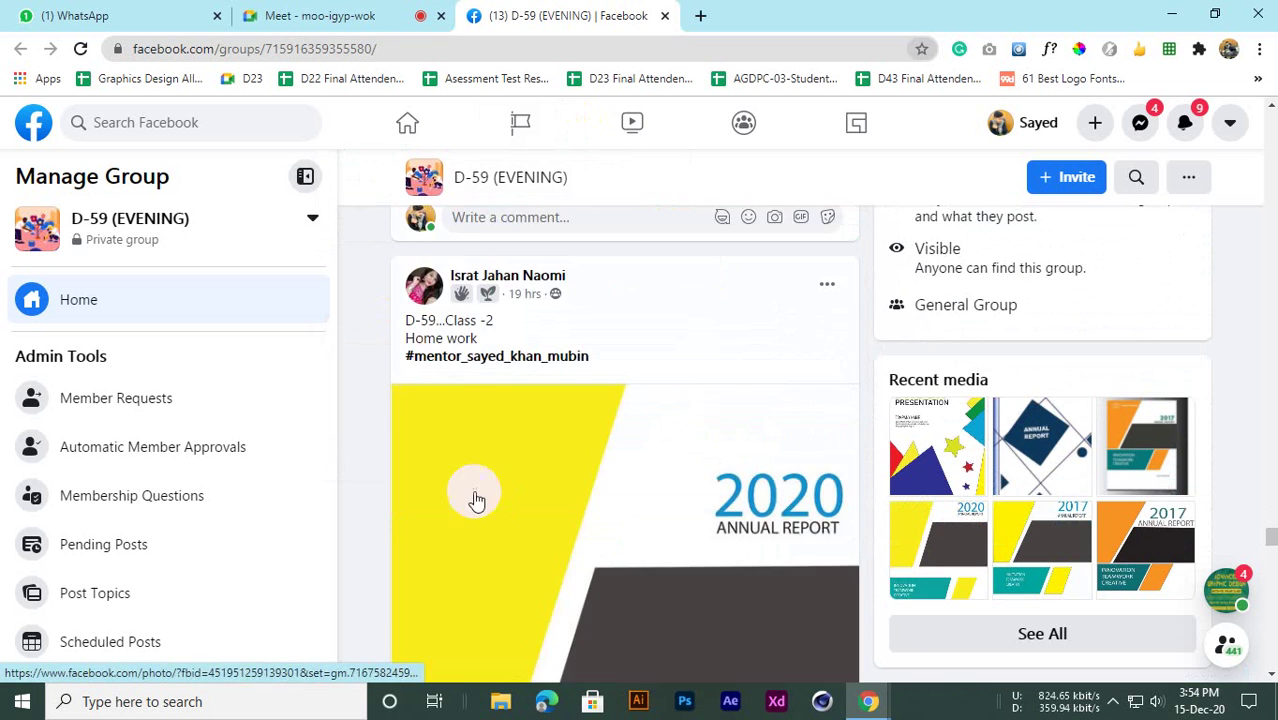
{"action": "scroll", "coordinate": [441, 522], "scroll_direction": "down", "scroll_amount": 2}
{"action": "scroll", "coordinate": [468, 522], "scroll_direction": "up", "scroll_amount": 2}
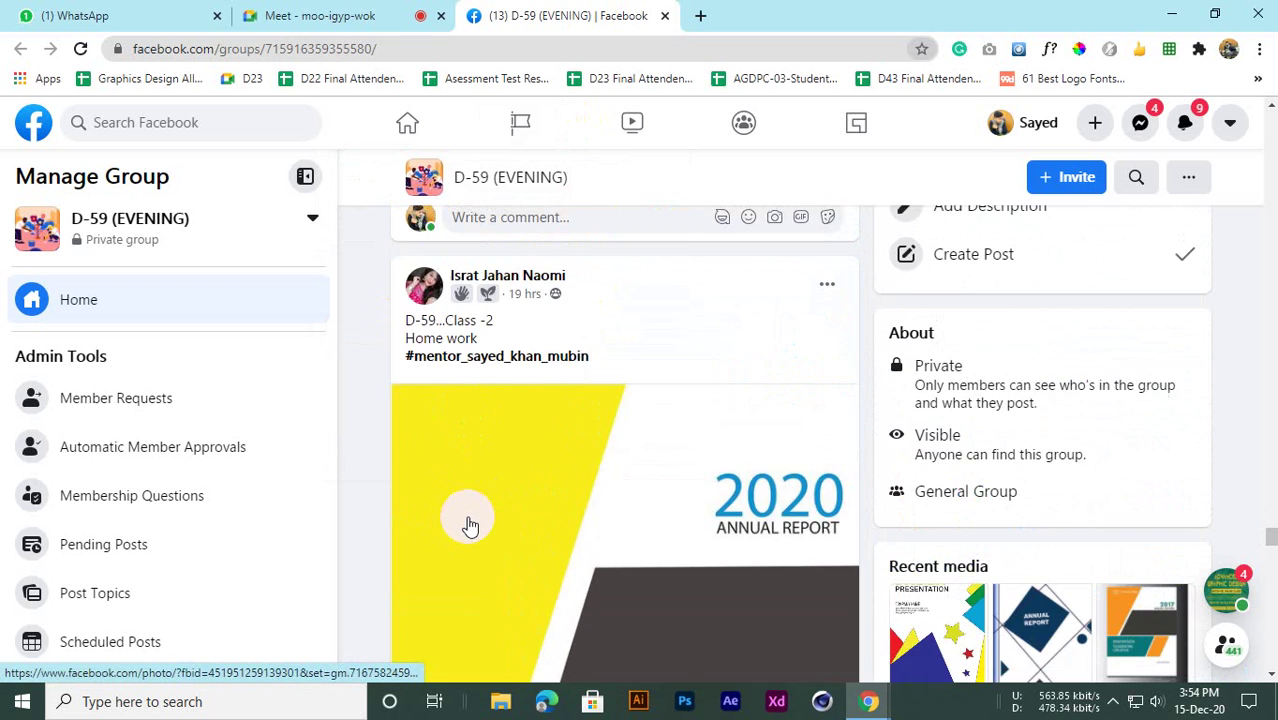
{"action": "scroll", "coordinate": [468, 522], "scroll_direction": "down", "scroll_amount": 3}
{"action": "scroll", "coordinate": [476, 578], "scroll_direction": "down", "scroll_amount": 1}
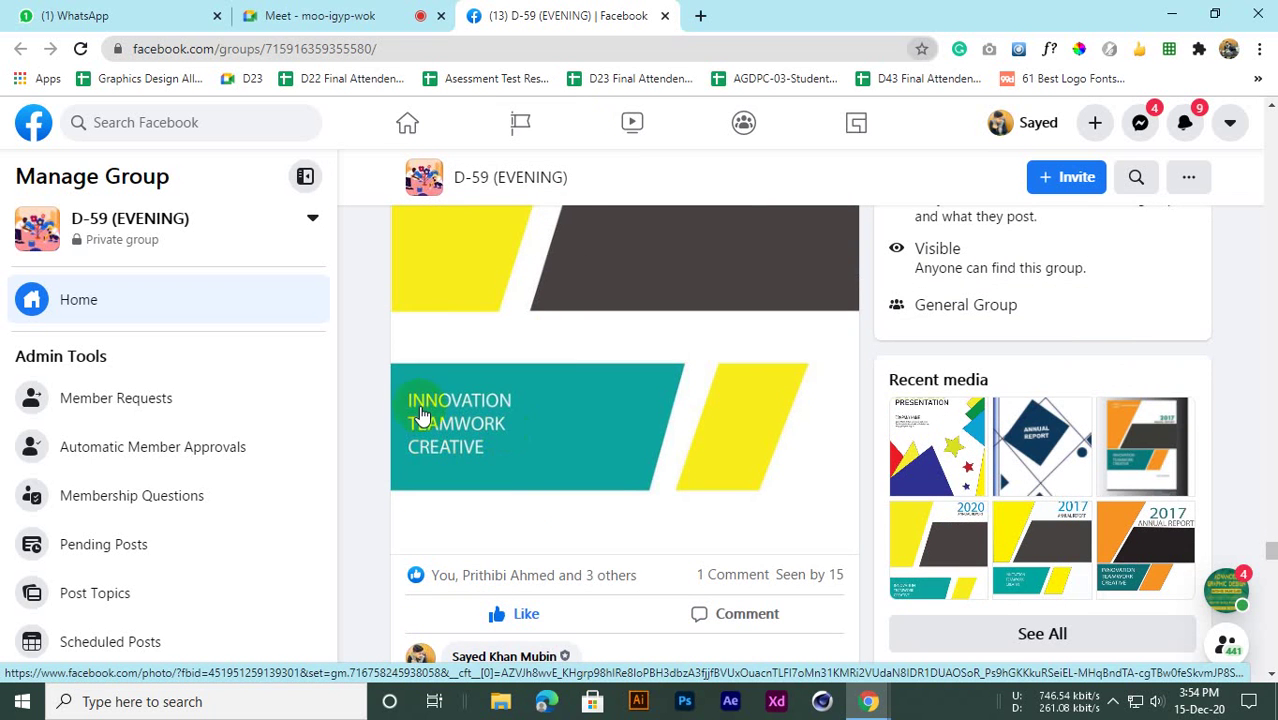
{"action": "scroll", "coordinate": [721, 466], "scroll_direction": "up", "scroll_amount": 1}
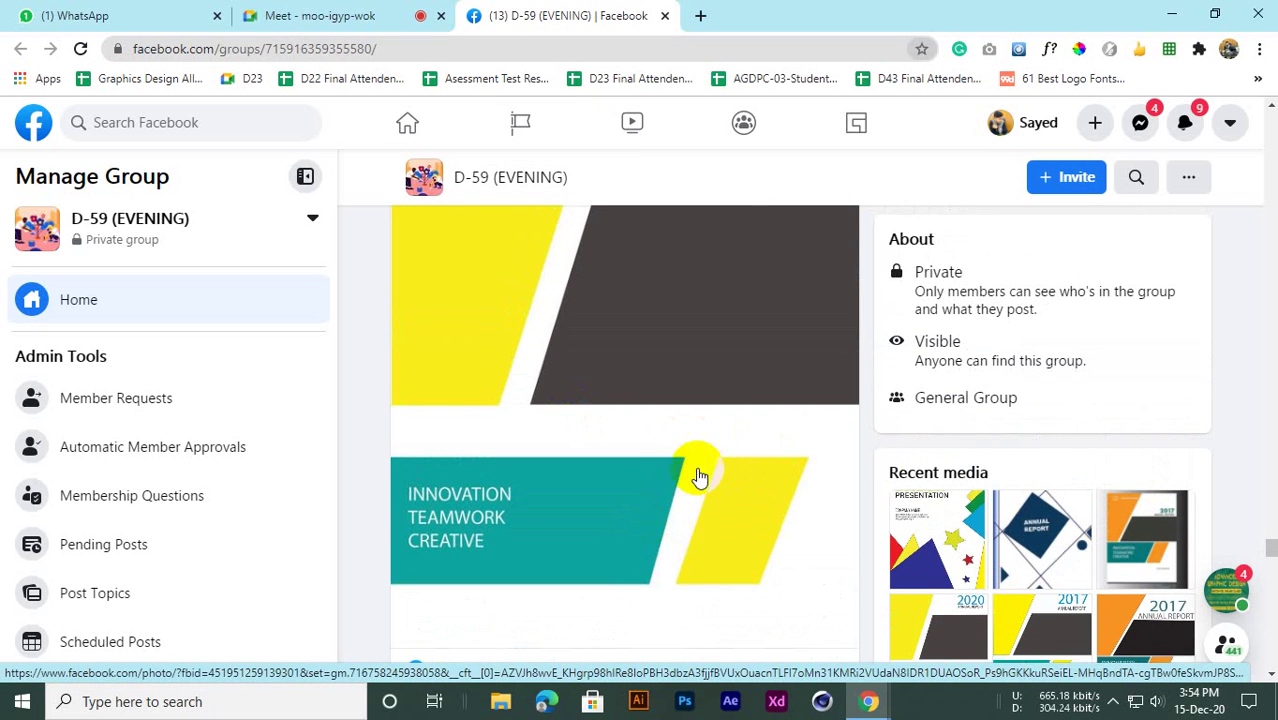
{"action": "scroll", "coordinate": [705, 508], "scroll_direction": "up", "scroll_amount": 4}
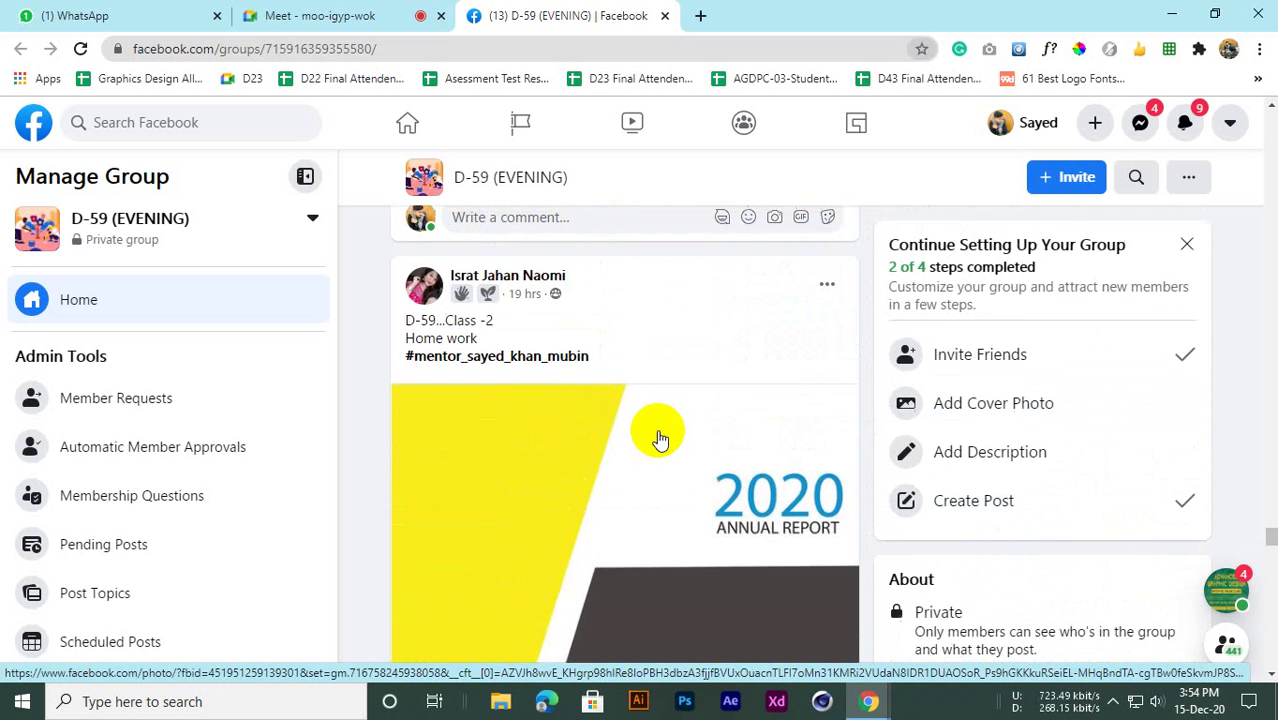
{"action": "scroll", "coordinate": [658, 440], "scroll_direction": "down", "scroll_amount": 5}
{"action": "scroll", "coordinate": [655, 452], "scroll_direction": "down", "scroll_amount": 2}
{"action": "scroll", "coordinate": [650, 456], "scroll_direction": "up", "scroll_amount": 2}
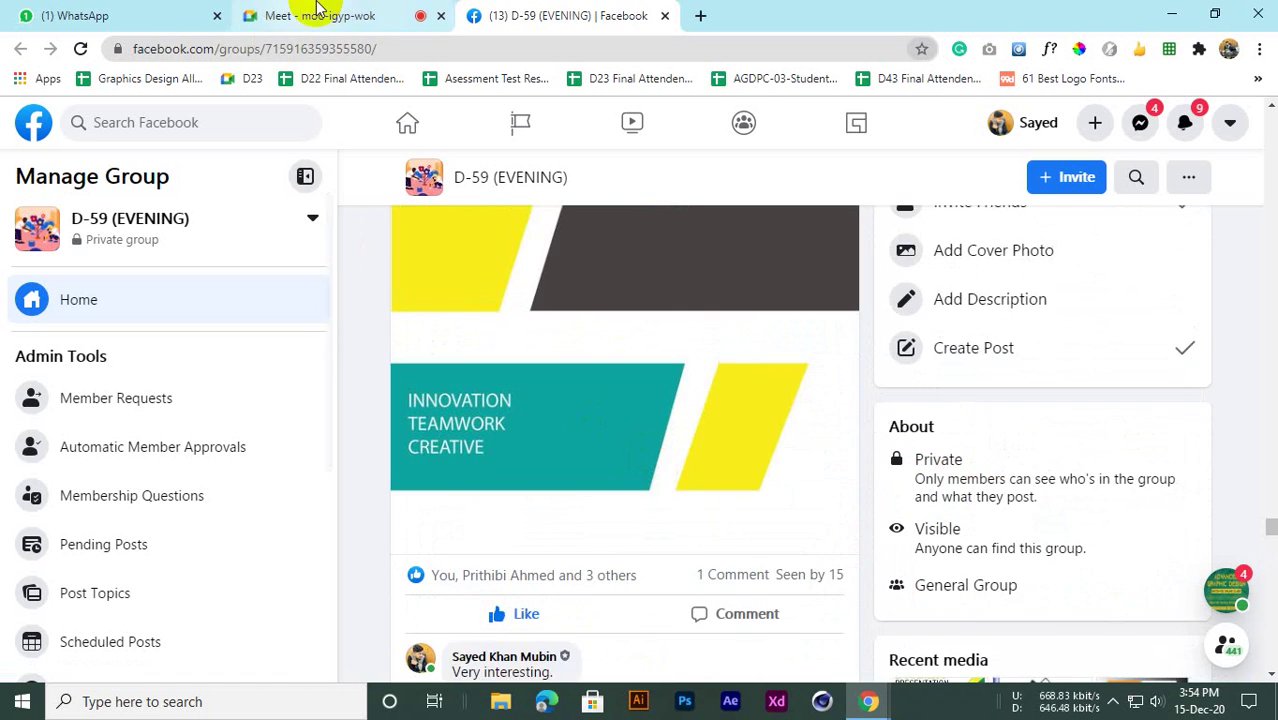
{"action": "left_click", "coordinate": [328, 14]}
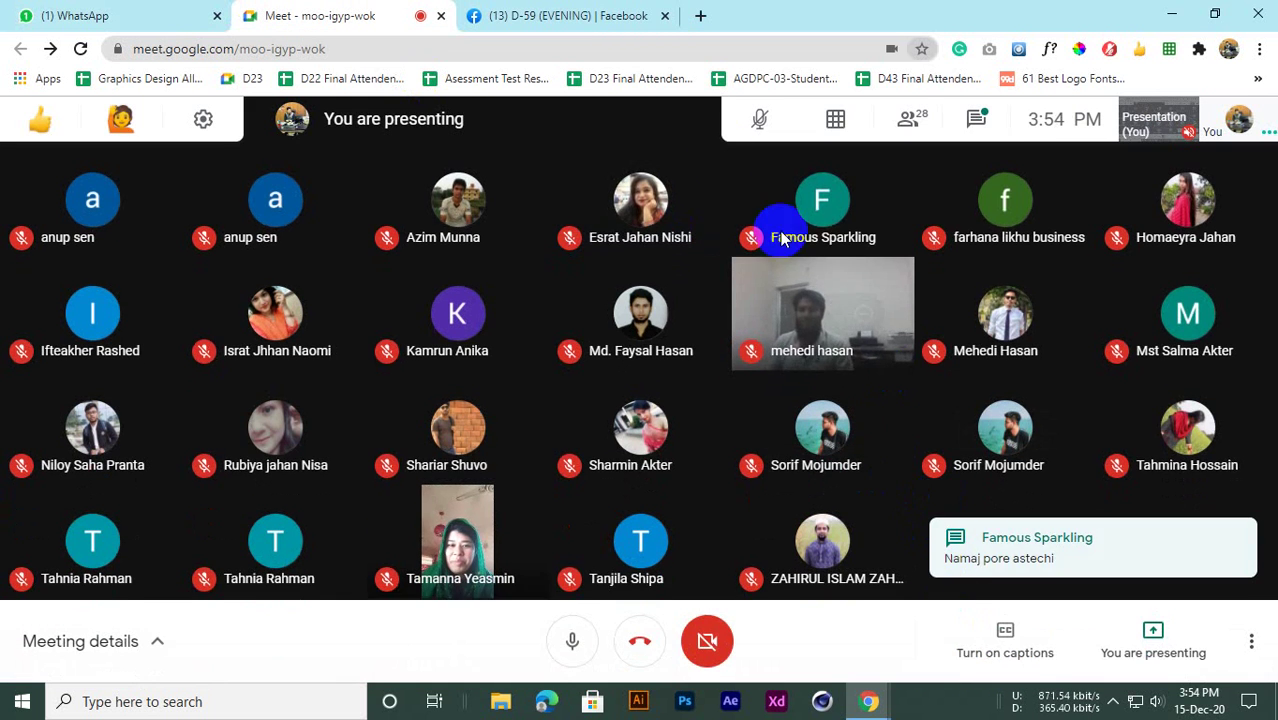
{"action": "left_click", "coordinate": [586, 14]}
Scroll through the students' homework posts in the D-59 group feed
{"action": "scroll", "coordinate": [612, 509], "scroll_direction": "down", "scroll_amount": 3}
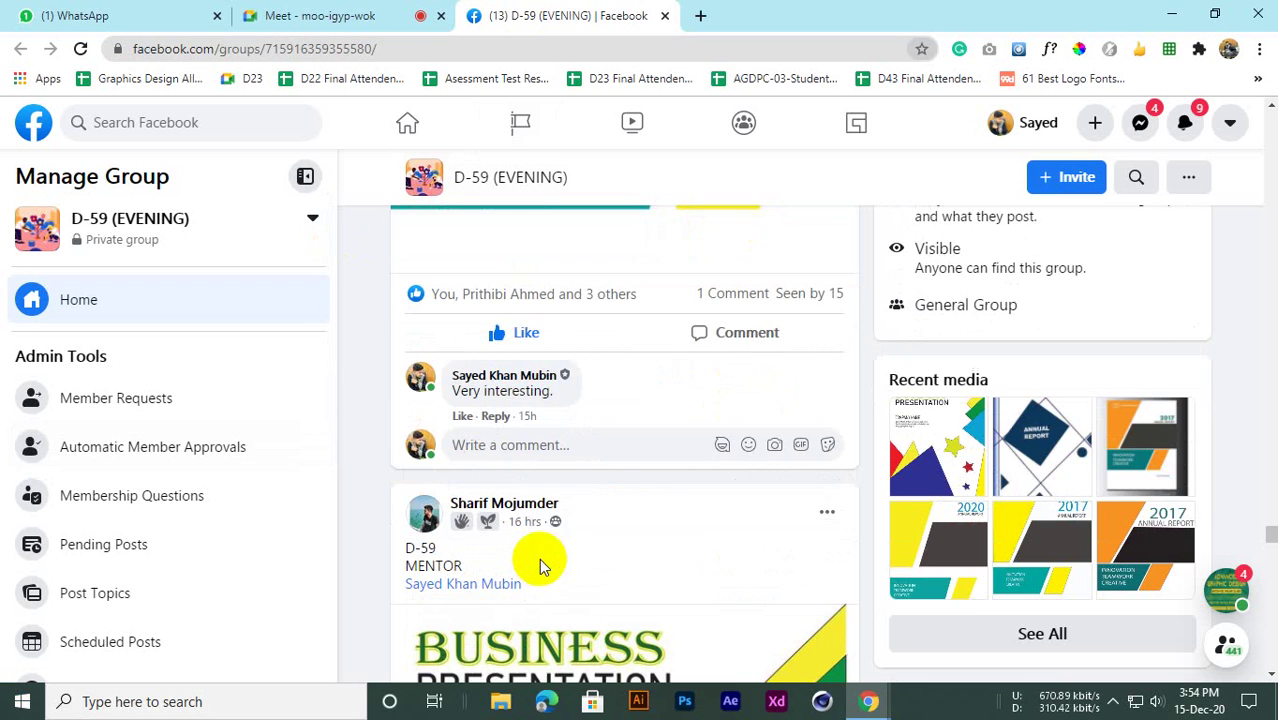
{"action": "scroll", "coordinate": [532, 456], "scroll_direction": "down", "scroll_amount": 4}
{"action": "scroll", "coordinate": [370, 423], "scroll_direction": "up", "scroll_amount": 2}
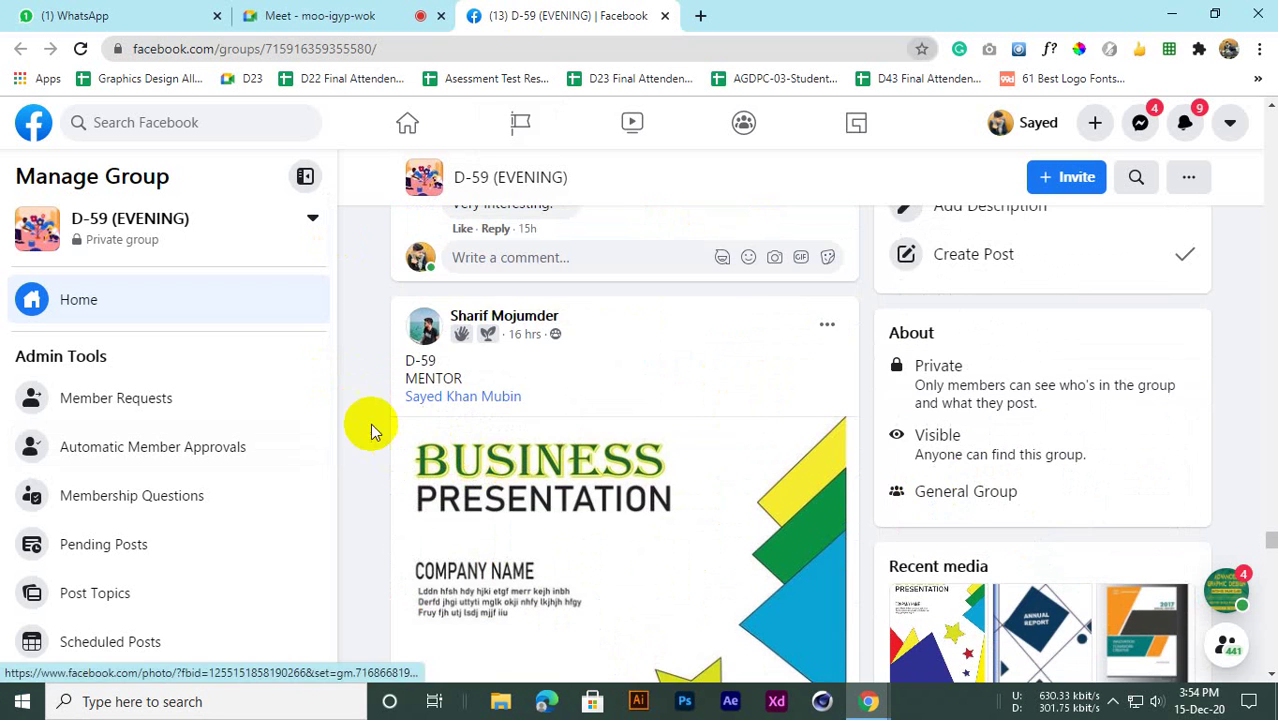
{"action": "scroll", "coordinate": [466, 480], "scroll_direction": "down", "scroll_amount": 3}
{"action": "scroll", "coordinate": [471, 491], "scroll_direction": "up", "scroll_amount": 2}
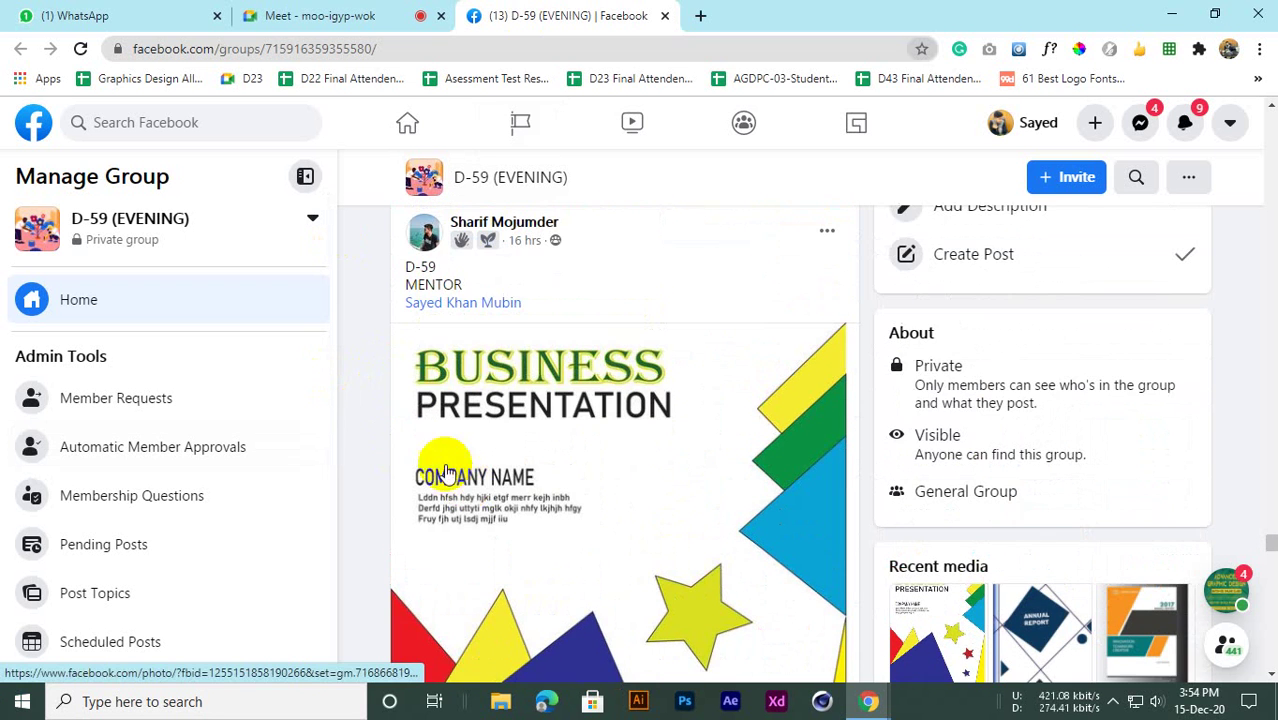
{"action": "scroll", "coordinate": [627, 437], "scroll_direction": "down", "scroll_amount": 2}
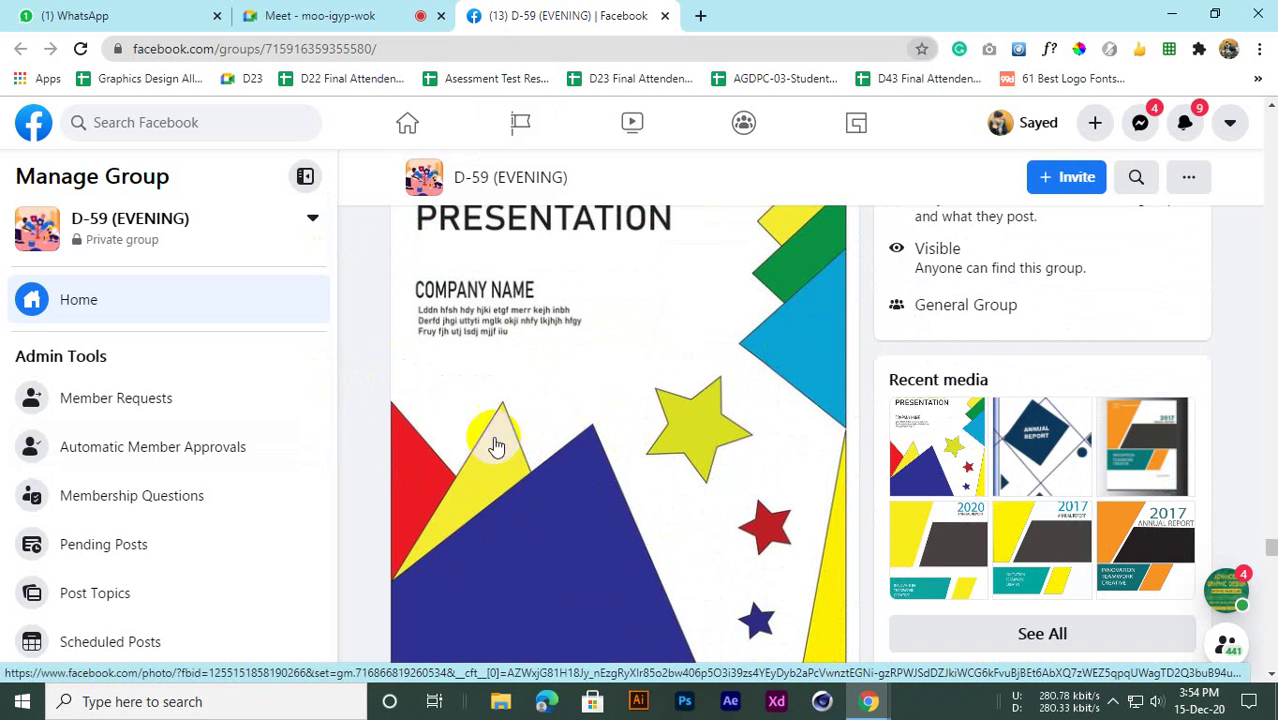
{"action": "scroll", "coordinate": [630, 445], "scroll_direction": "up", "scroll_amount": 1}
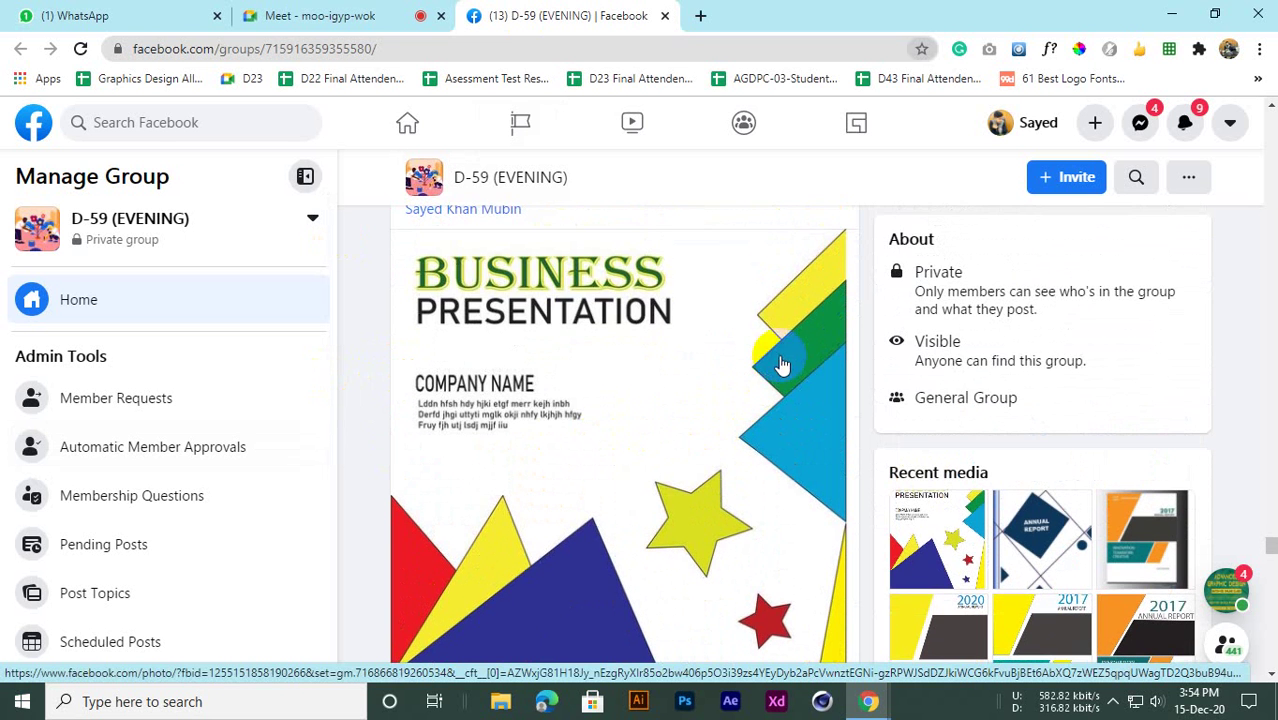
{"action": "scroll", "coordinate": [782, 366], "scroll_direction": "down", "scroll_amount": 3}
{"action": "scroll", "coordinate": [685, 500], "scroll_direction": "up", "scroll_amount": 4}
{"action": "scroll", "coordinate": [585, 545], "scroll_direction": "down", "scroll_amount": 3}
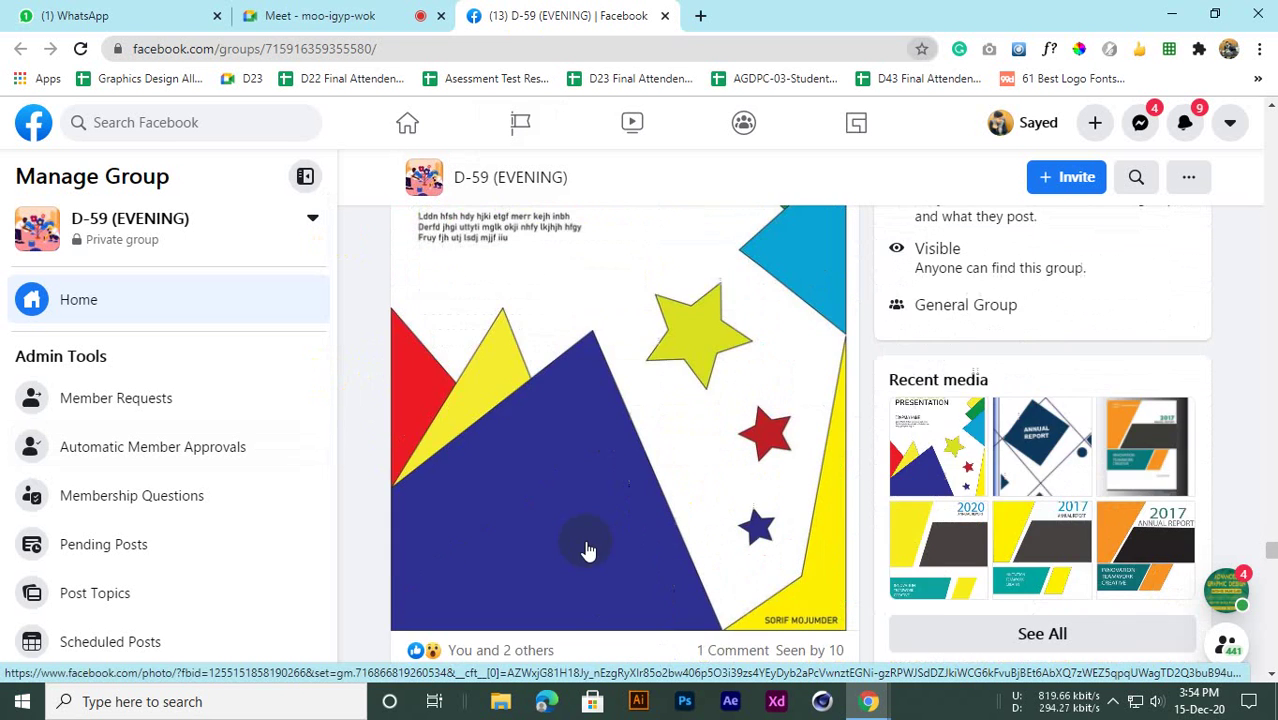
{"action": "scroll", "coordinate": [585, 545], "scroll_direction": "up", "scroll_amount": 1}
{"action": "scroll", "coordinate": [585, 545], "scroll_direction": "down", "scroll_amount": 4}
{"action": "scroll", "coordinate": [599, 508], "scroll_direction": "up", "scroll_amount": 3}
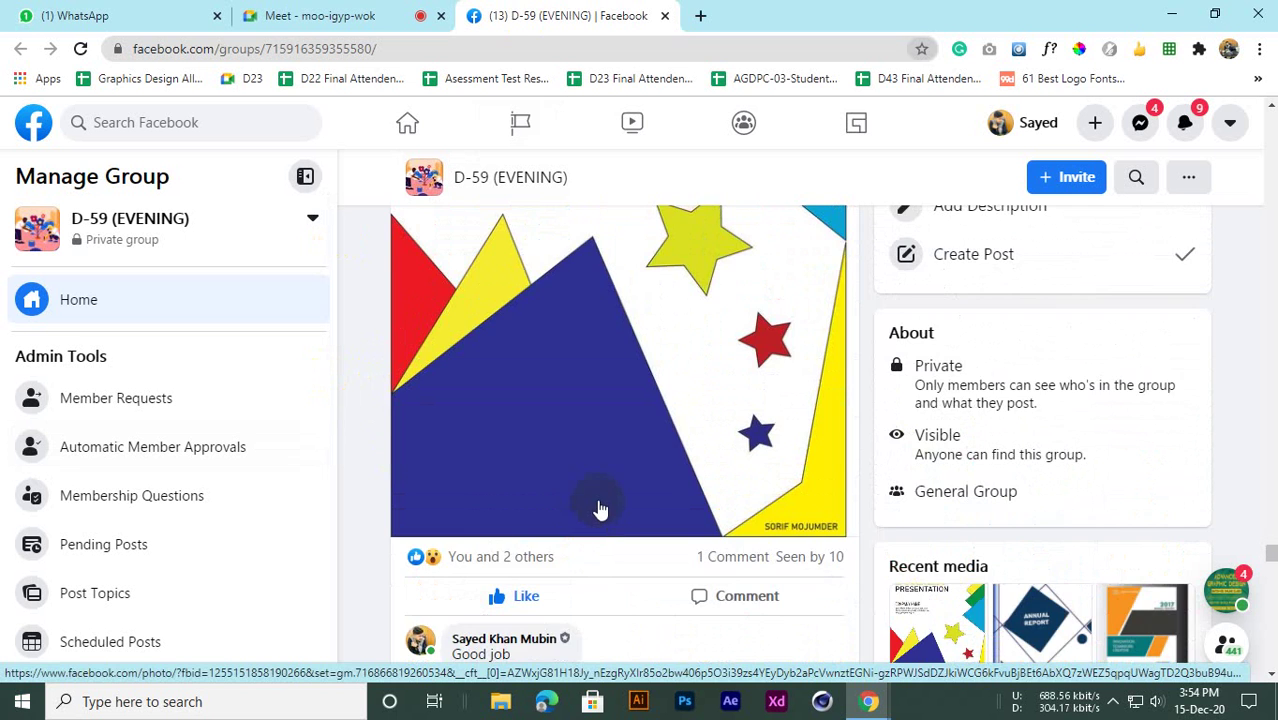
{"action": "scroll", "coordinate": [556, 514], "scroll_direction": "down", "scroll_amount": 5}
{"action": "scroll", "coordinate": [485, 505], "scroll_direction": "down", "scroll_amount": 1}
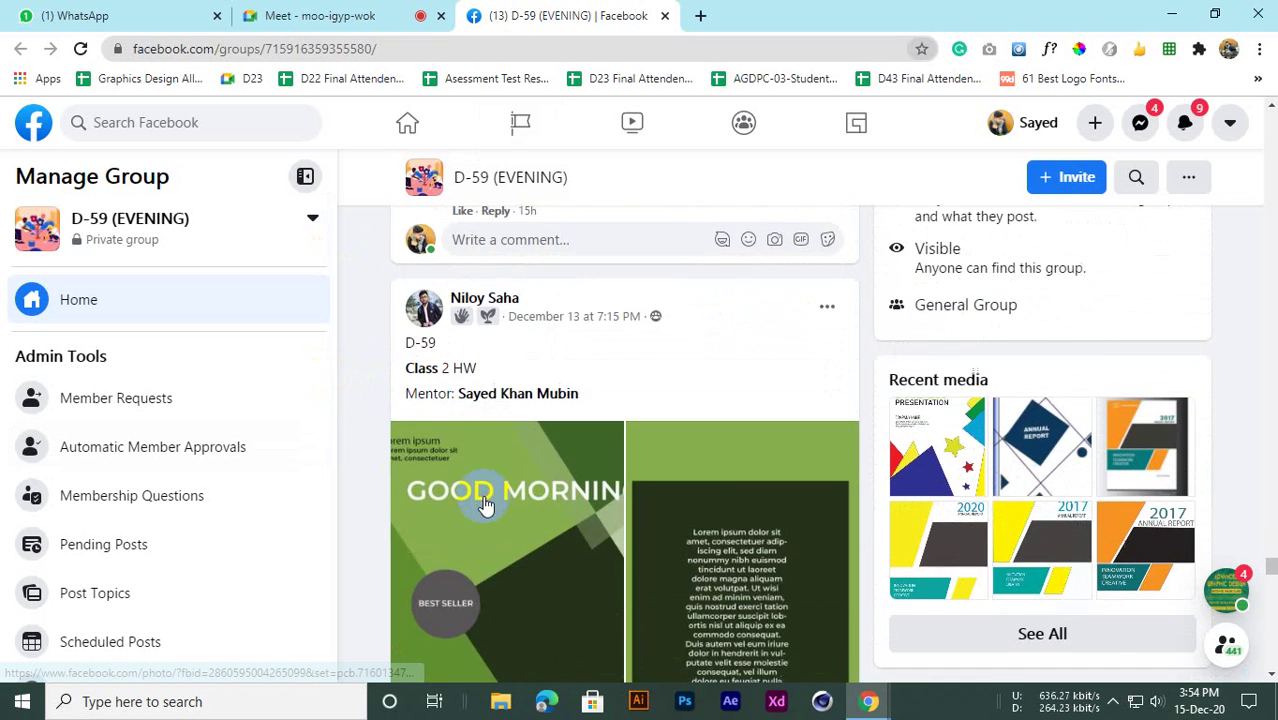
{"action": "scroll", "coordinate": [485, 505], "scroll_direction": "up", "scroll_amount": 1}
{"action": "scroll", "coordinate": [485, 505], "scroll_direction": "down", "scroll_amount": 5}
{"action": "scroll", "coordinate": [490, 510], "scroll_direction": "up", "scroll_amount": 2}
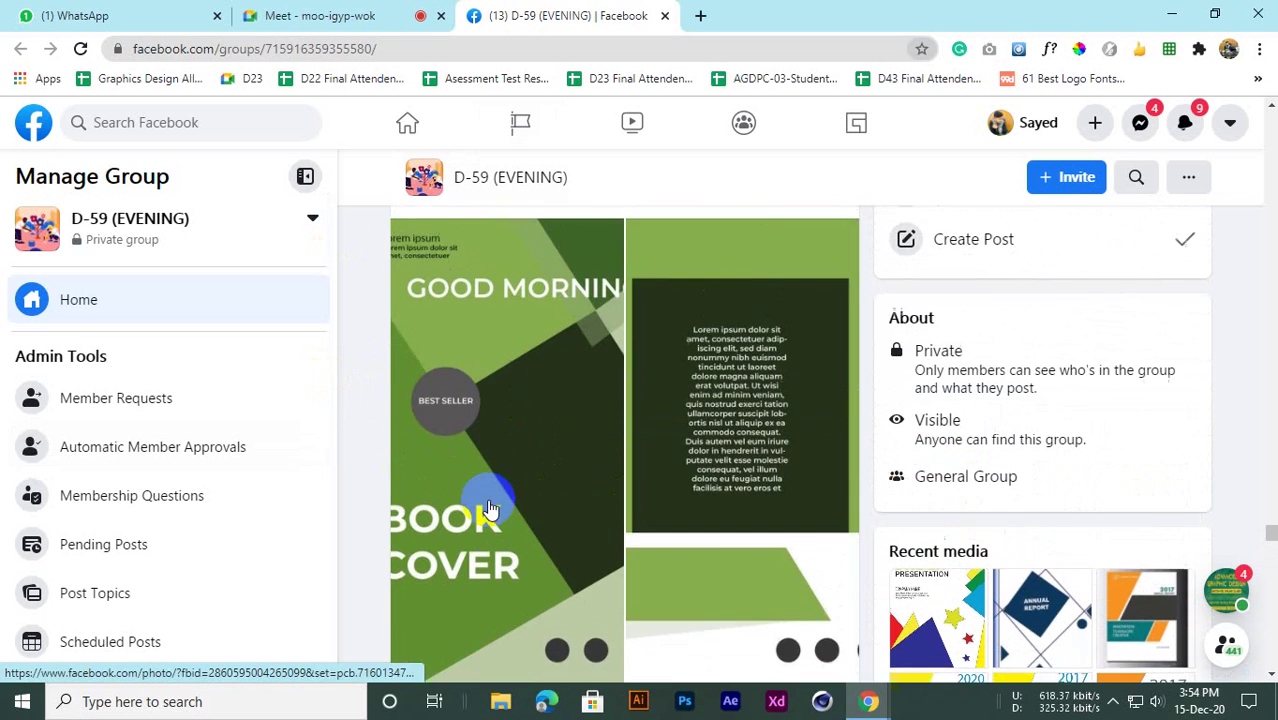
{"action": "scroll", "coordinate": [475, 450], "scroll_direction": "up", "scroll_amount": 2}
{"action": "scroll", "coordinate": [466, 410], "scroll_direction": "down", "scroll_amount": 2}
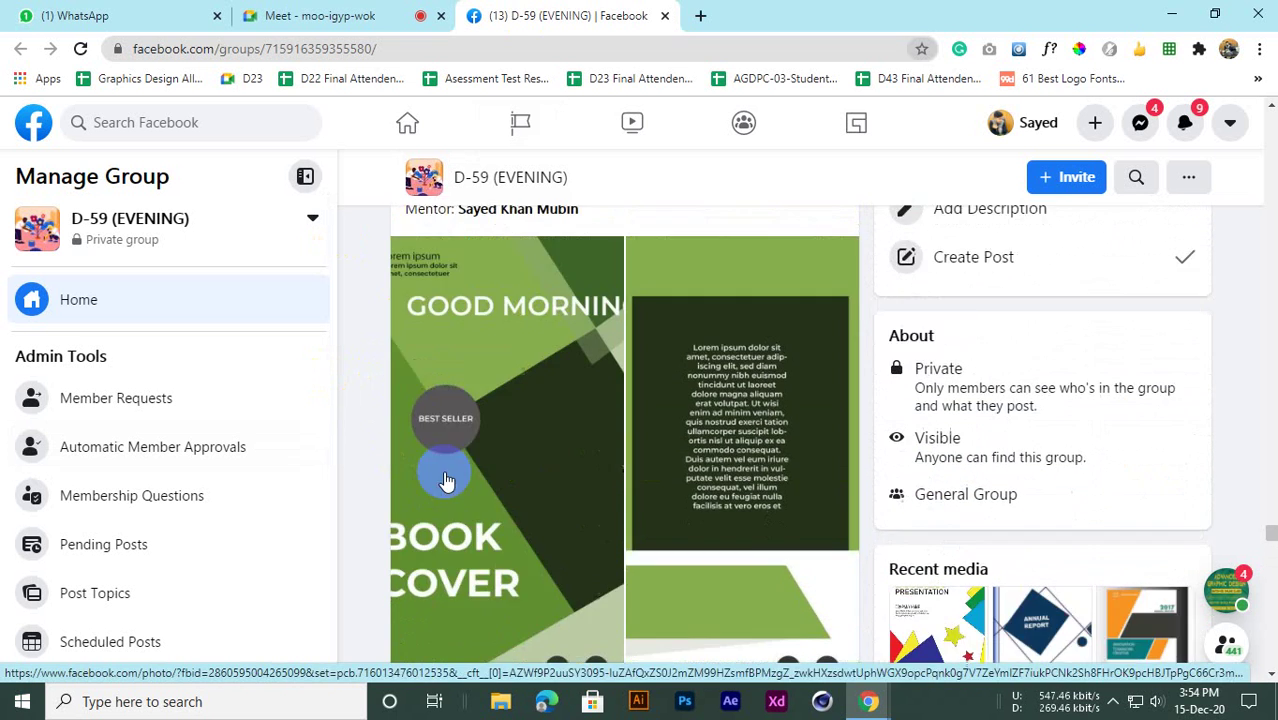
{"action": "scroll", "coordinate": [442, 357], "scroll_direction": "up", "scroll_amount": 1}
{"action": "scroll", "coordinate": [442, 414], "scroll_direction": "down", "scroll_amount": 4}
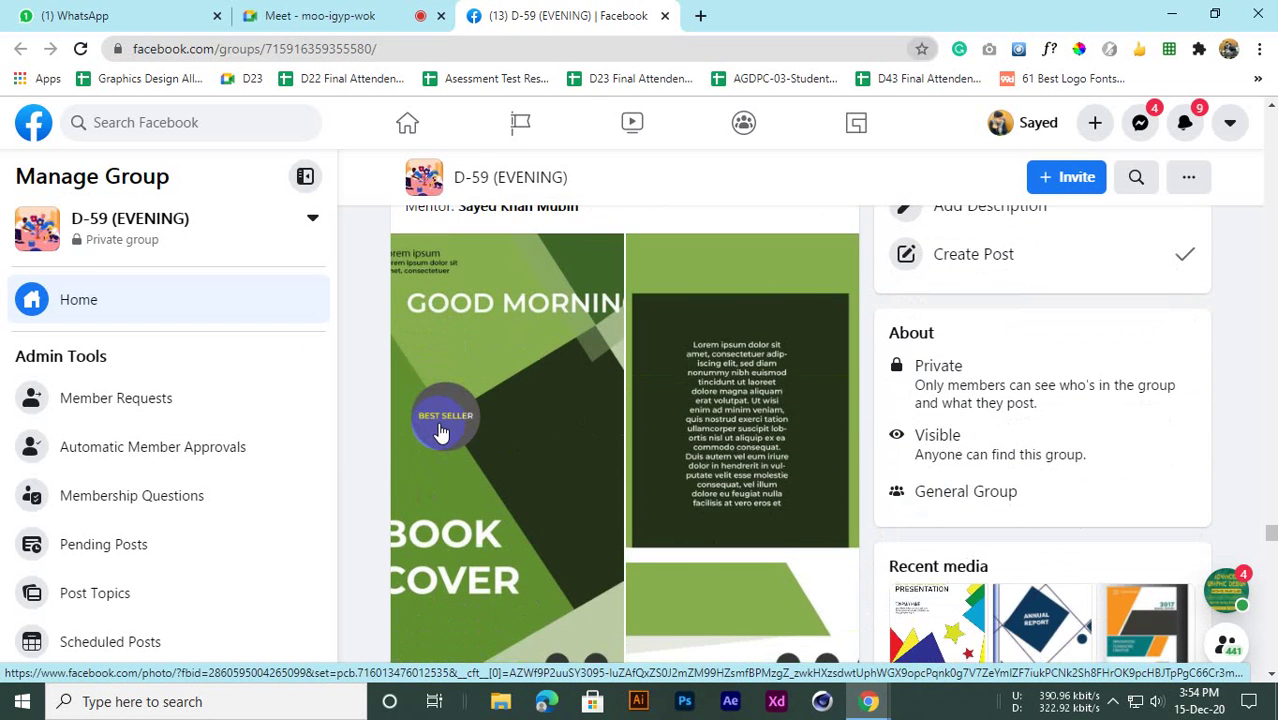
{"action": "scroll", "coordinate": [451, 456], "scroll_direction": "up", "scroll_amount": 1}
{"action": "scroll", "coordinate": [461, 467], "scroll_direction": "up", "scroll_amount": 3}
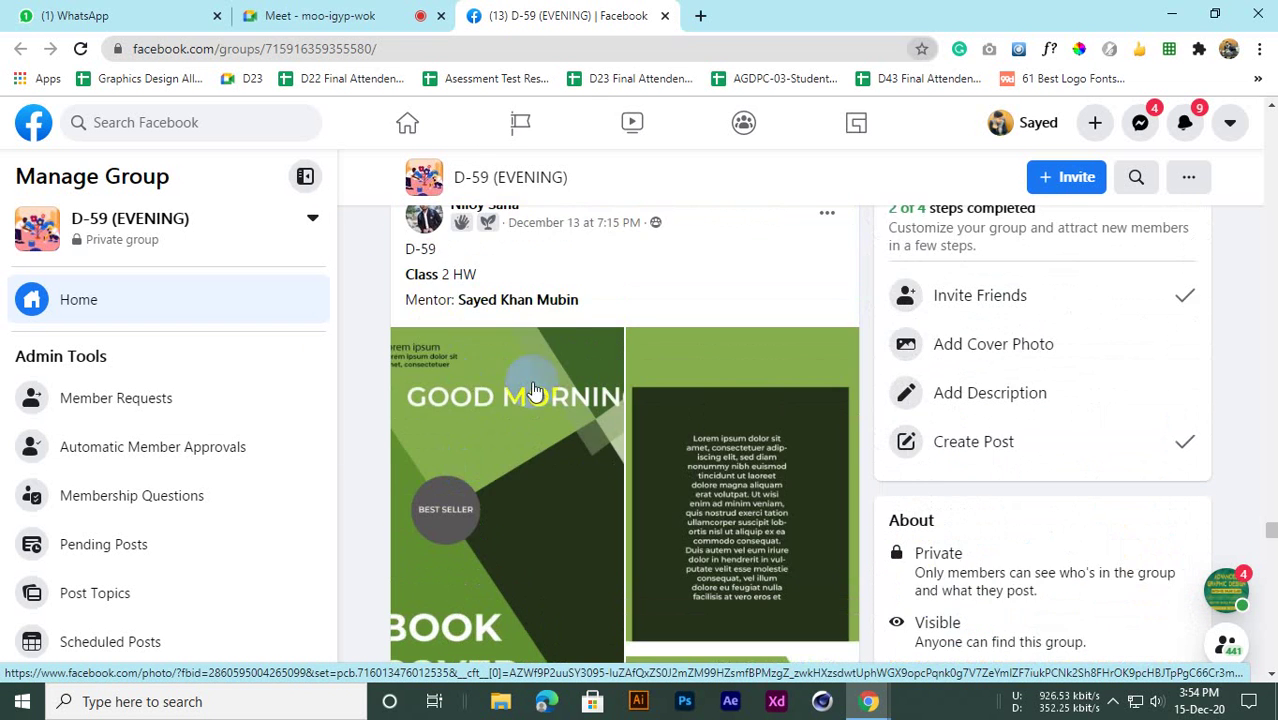
{"action": "scroll", "coordinate": [515, 420], "scroll_direction": "up", "scroll_amount": 2}
{"action": "scroll", "coordinate": [500, 500], "scroll_direction": "down", "scroll_amount": 4}
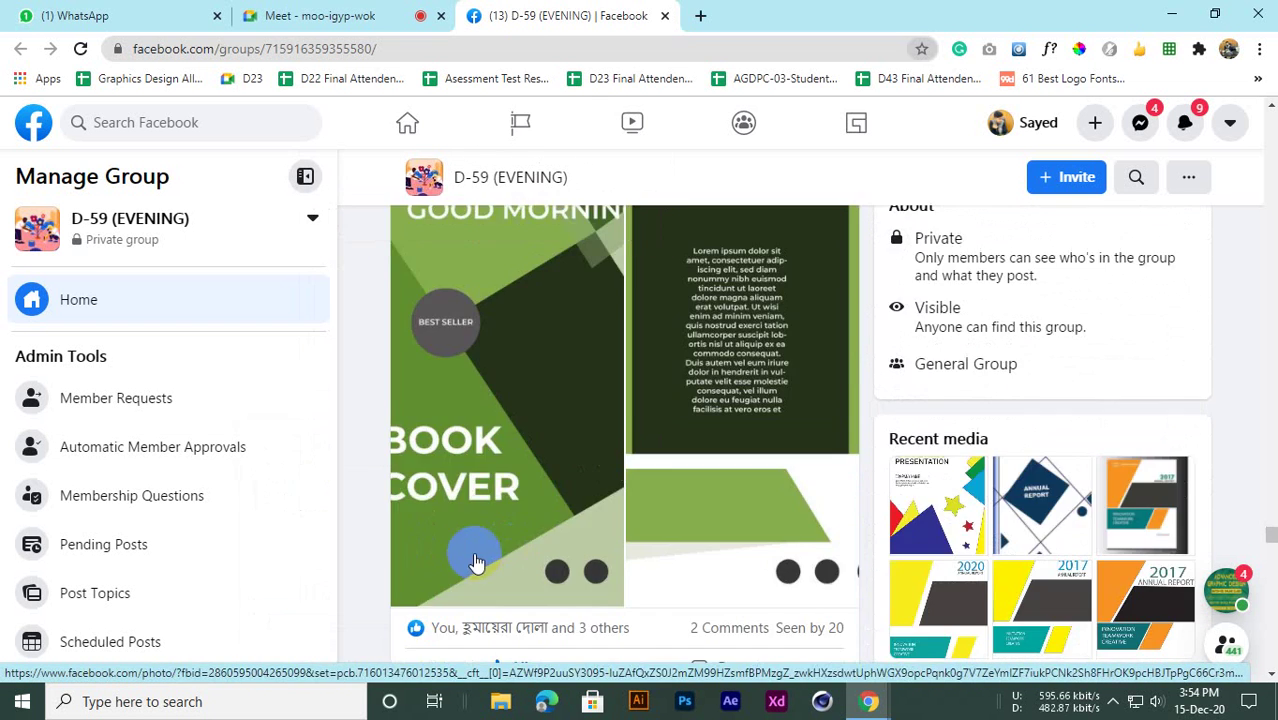
{"action": "scroll", "coordinate": [479, 536], "scroll_direction": "up", "scroll_amount": 2}
{"action": "scroll", "coordinate": [479, 538], "scroll_direction": "down", "scroll_amount": 5}
{"action": "scroll", "coordinate": [480, 539], "scroll_direction": "down", "scroll_amount": 2}
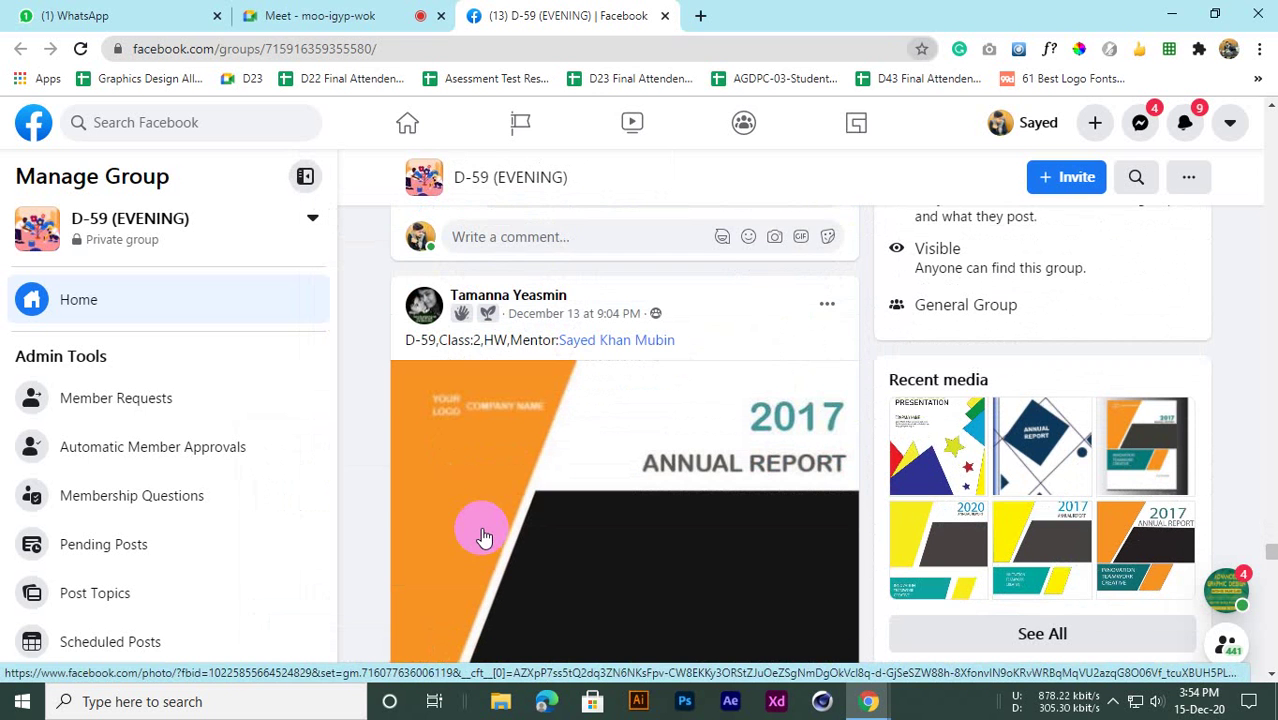
{"action": "scroll", "coordinate": [490, 370], "scroll_direction": "down", "scroll_amount": 3}
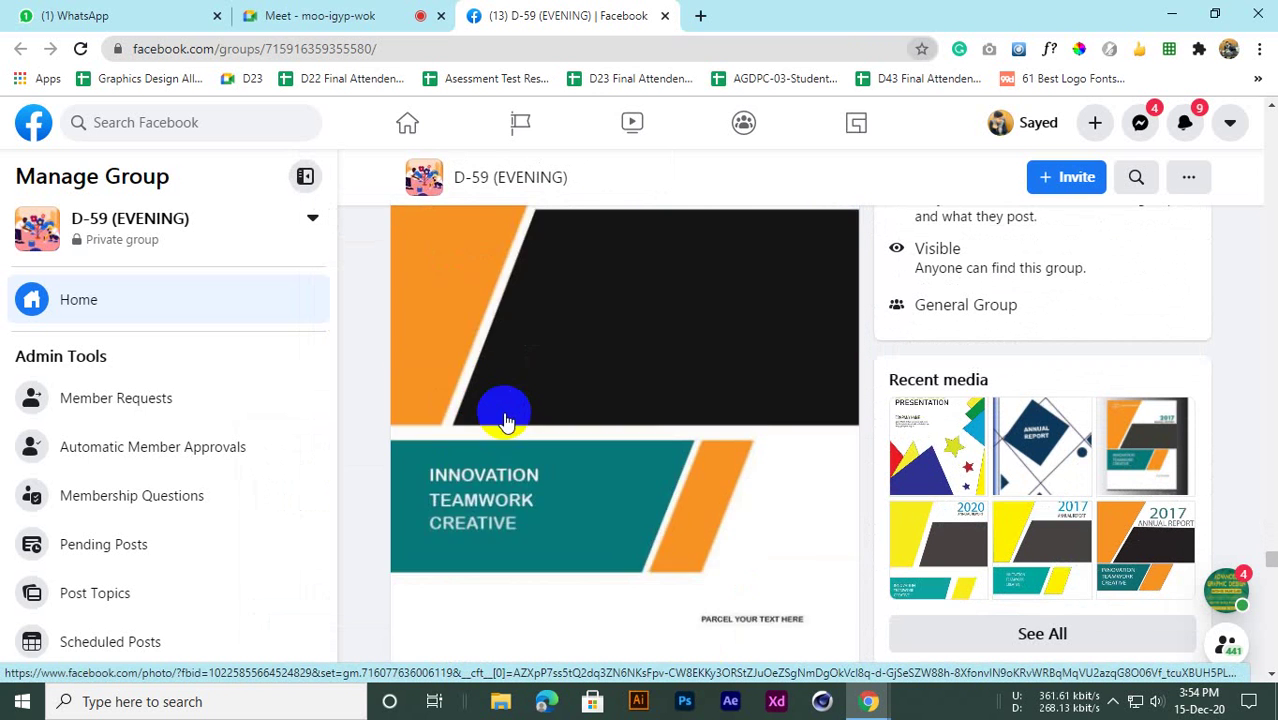
{"action": "scroll", "coordinate": [446, 410], "scroll_direction": "up", "scroll_amount": 2}
{"action": "scroll", "coordinate": [503, 442], "scroll_direction": "down", "scroll_amount": 3}
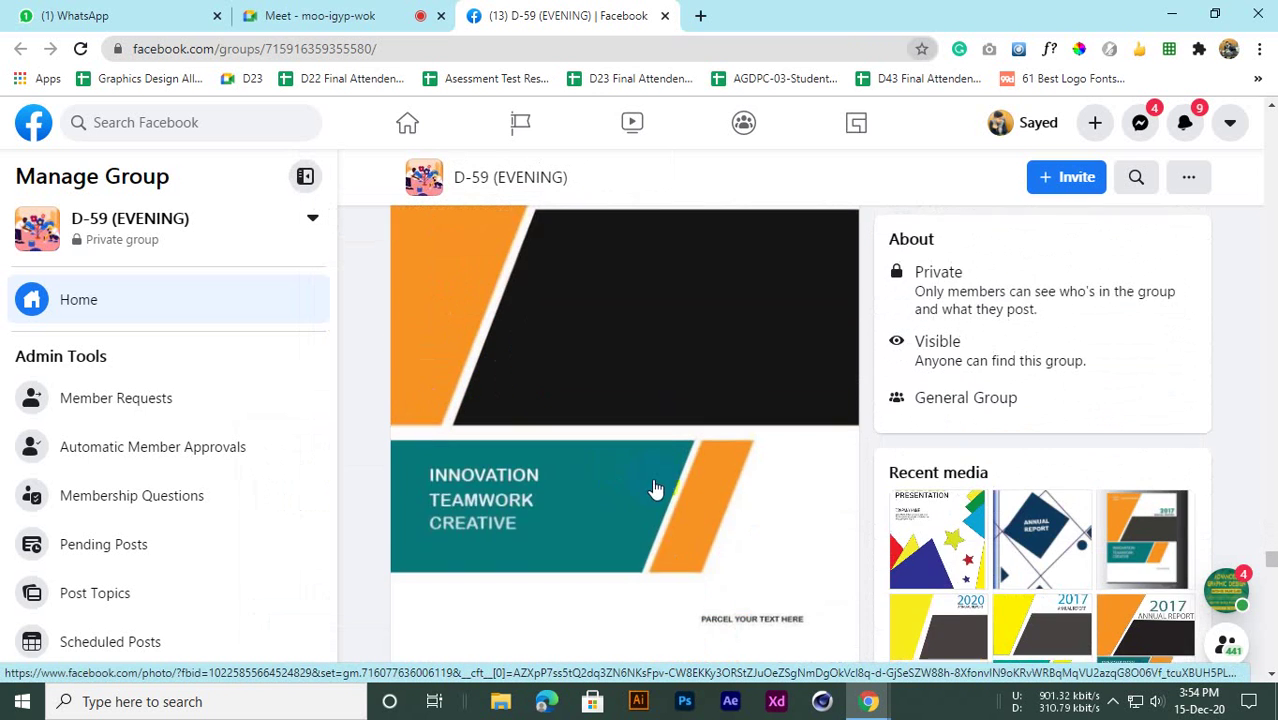
{"action": "scroll", "coordinate": [710, 537], "scroll_direction": "down", "scroll_amount": 1}
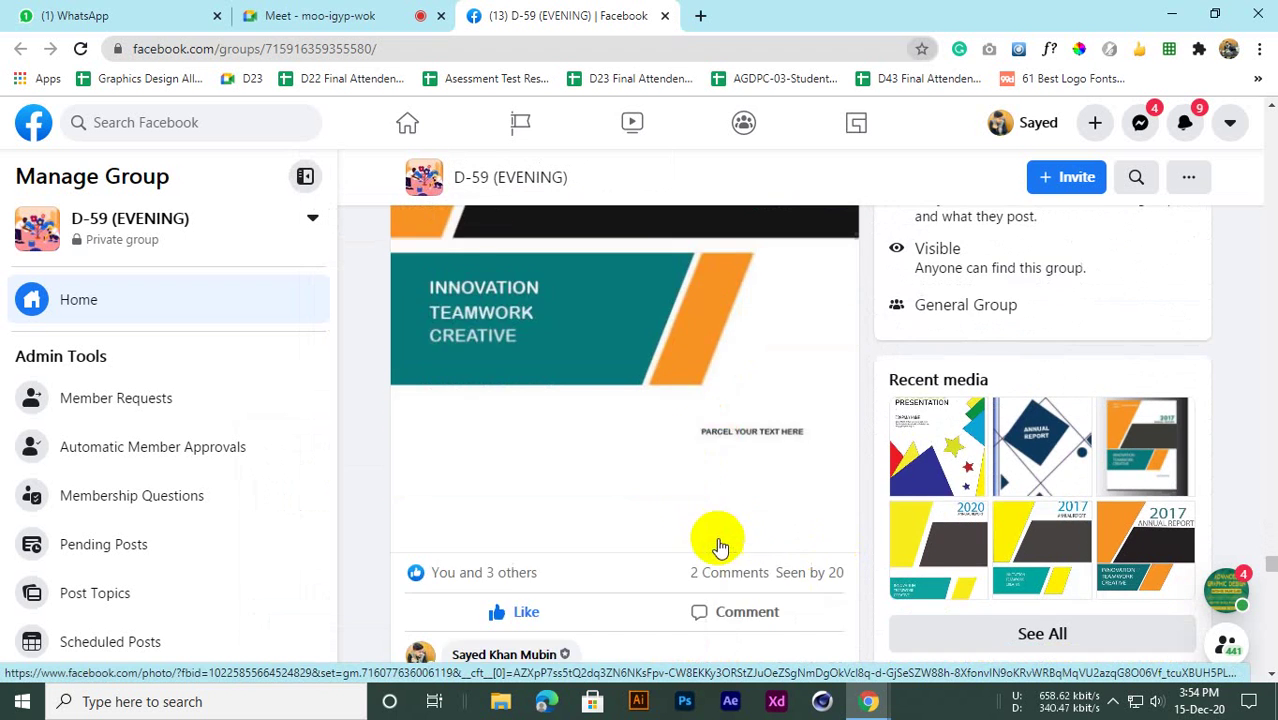
{"action": "scroll", "coordinate": [510, 450], "scroll_direction": "down", "scroll_amount": 7}
{"action": "scroll", "coordinate": [522, 456], "scroll_direction": "up", "scroll_amount": 3}
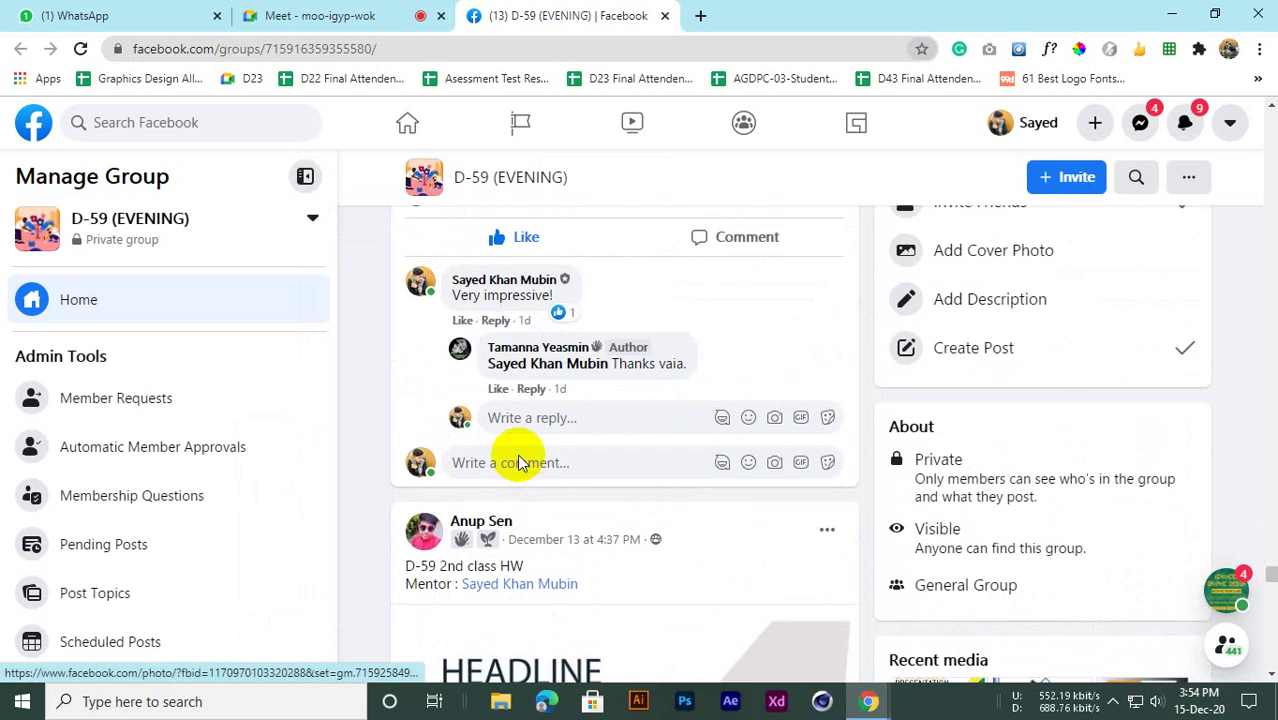
{"action": "scroll", "coordinate": [509, 477], "scroll_direction": "down", "scroll_amount": 4}
{"action": "scroll", "coordinate": [507, 470], "scroll_direction": "up", "scroll_amount": 2}
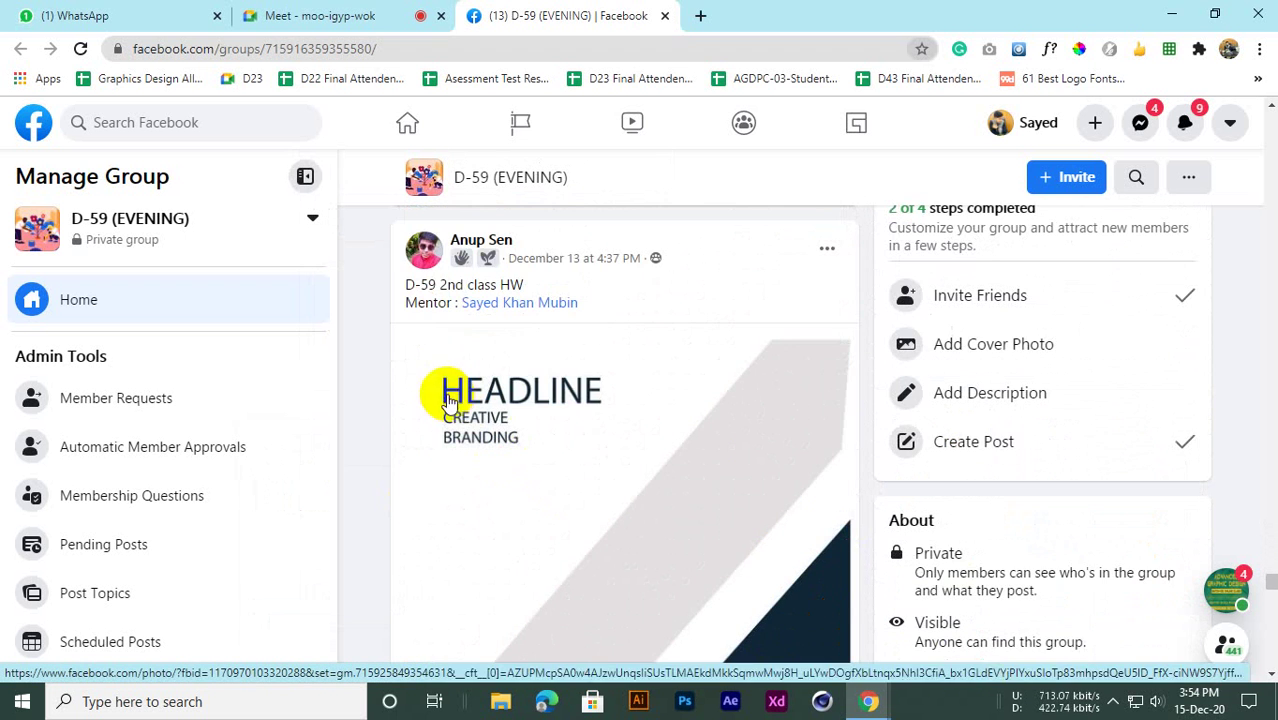
{"action": "scroll", "coordinate": [520, 480], "scroll_direction": "down", "scroll_amount": 12}
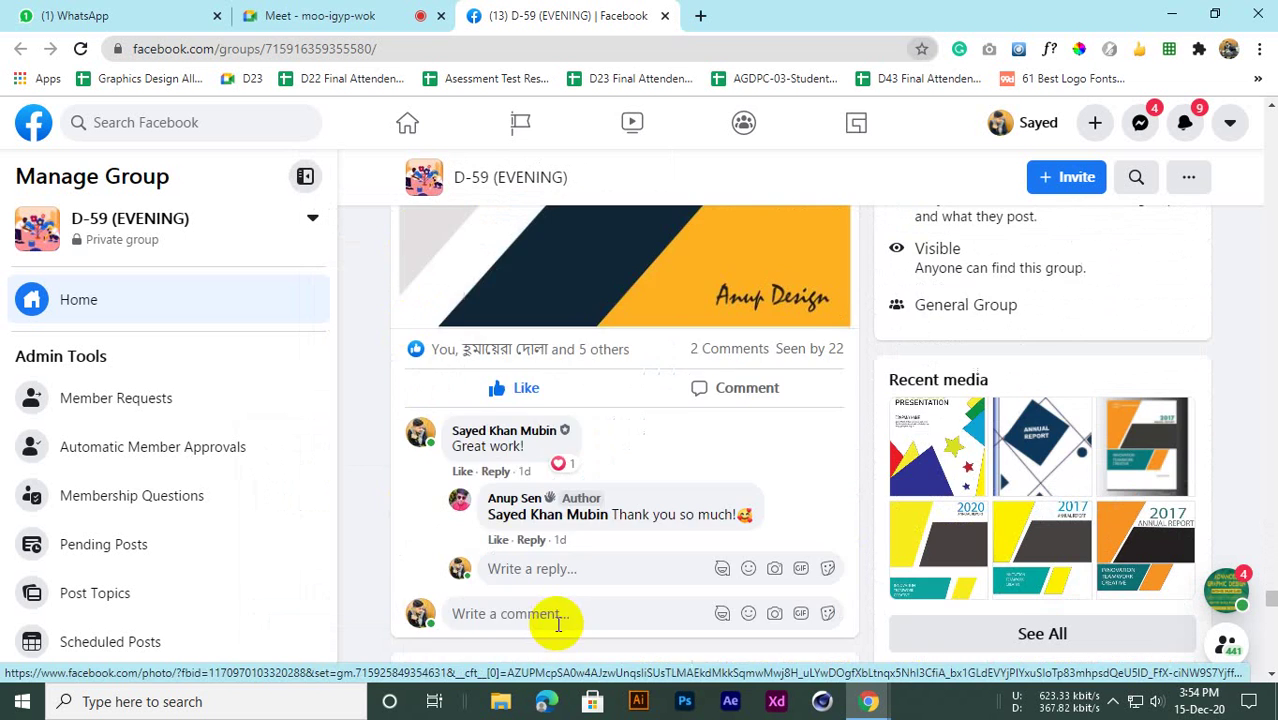
{"action": "scroll", "coordinate": [535, 462], "scroll_direction": "up", "scroll_amount": 3}
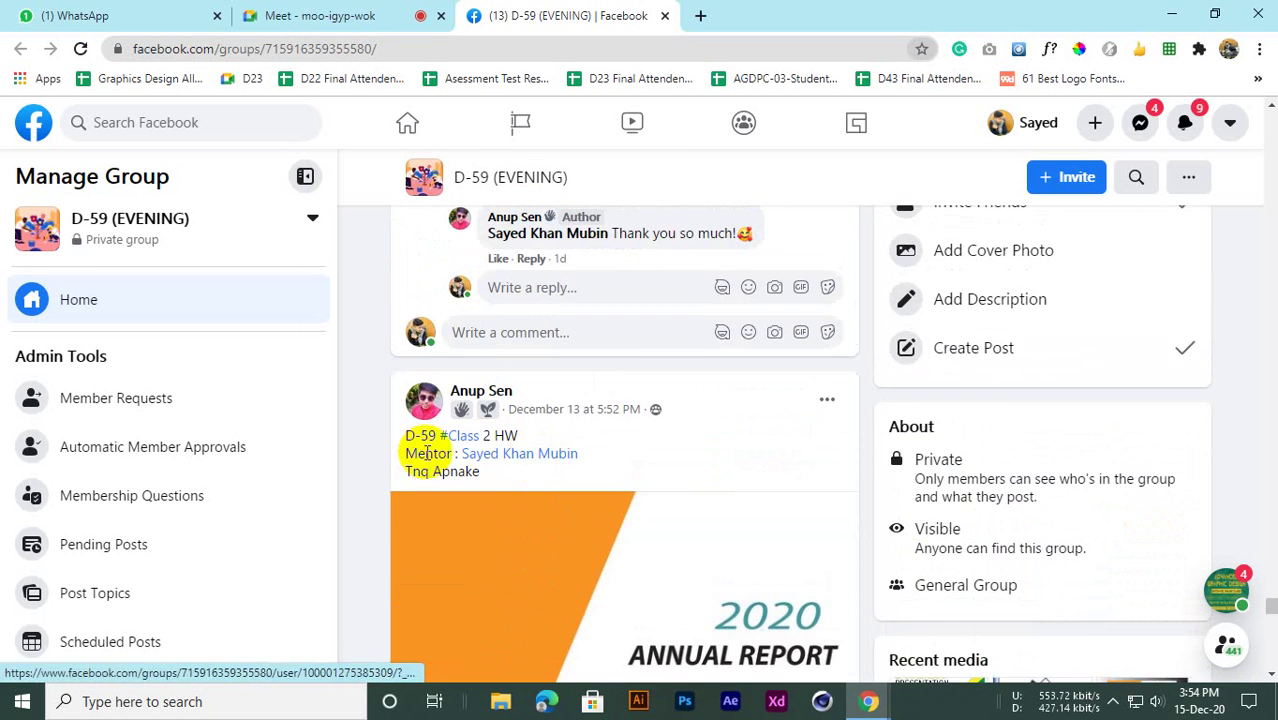
{"action": "scroll", "coordinate": [525, 490], "scroll_direction": "down", "scroll_amount": 8}
{"action": "scroll", "coordinate": [520, 500], "scroll_direction": "down", "scroll_amount": 15}
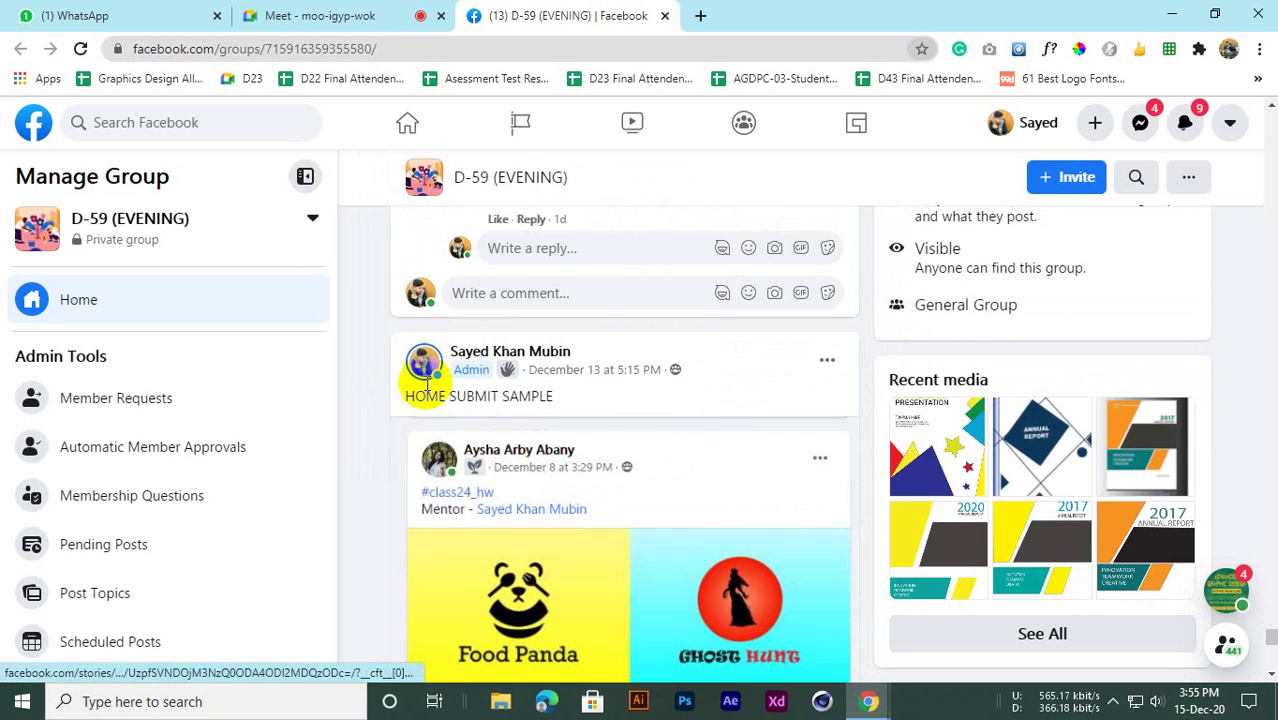
{"action": "scroll", "coordinate": [465, 472], "scroll_direction": "down", "scroll_amount": 2}
{"action": "scroll", "coordinate": [465, 472], "scroll_direction": "up", "scroll_amount": 10}
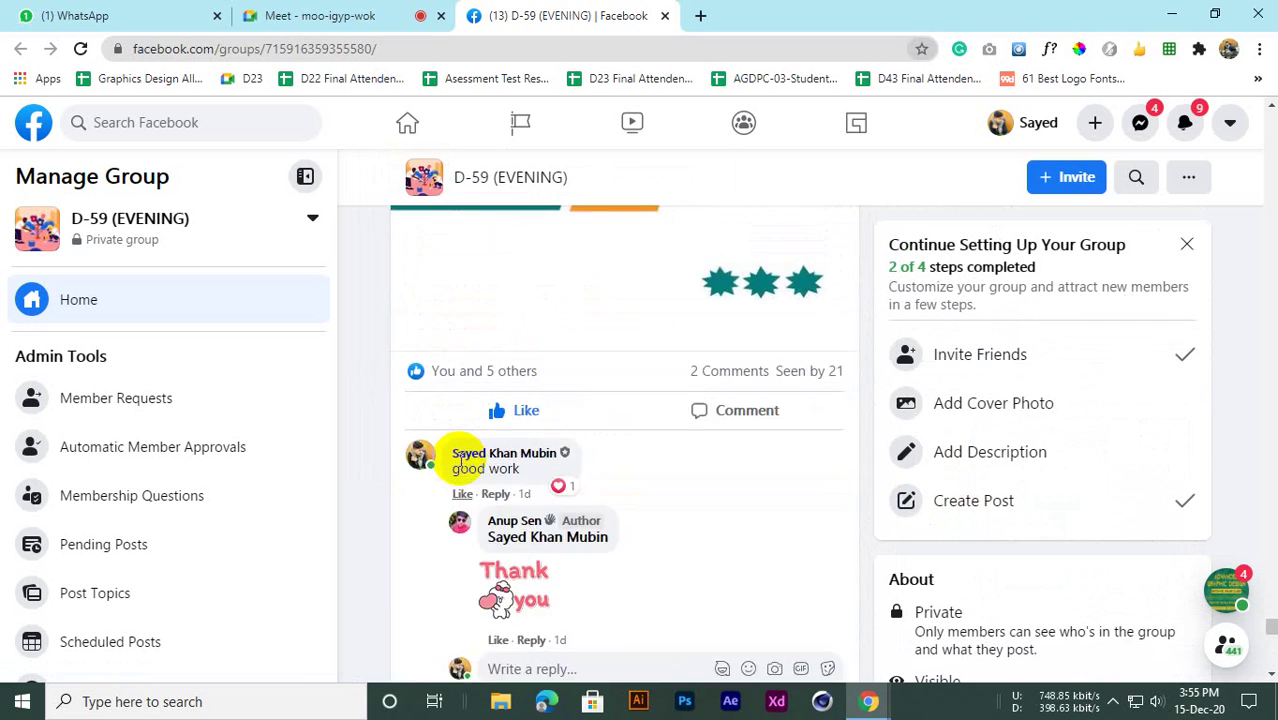
{"action": "scroll", "coordinate": [480, 455], "scroll_direction": "down", "scroll_amount": 5}
{"action": "scroll", "coordinate": [496, 438], "scroll_direction": "up", "scroll_amount": 4}
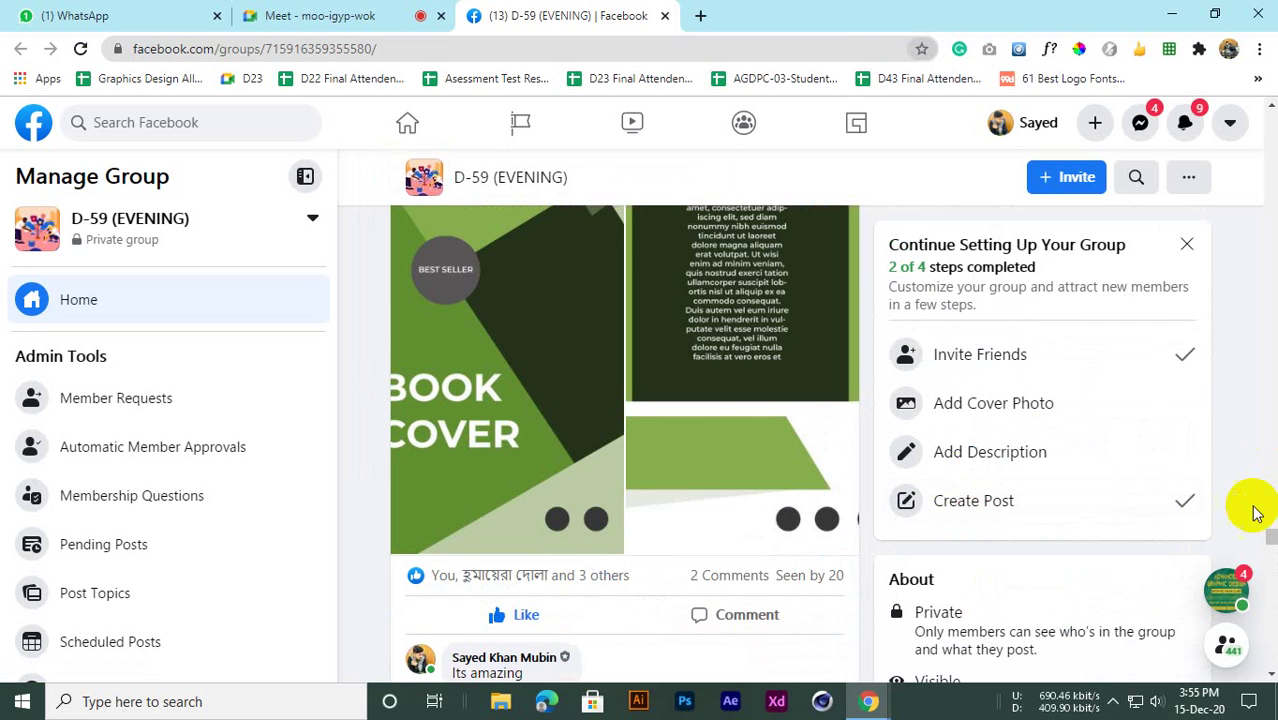
Drag the feed back to the top, then return to the Google Meet call
{"action": "left_click_drag", "start_coordinate": [1272, 537], "coordinate": [1270, 120]}
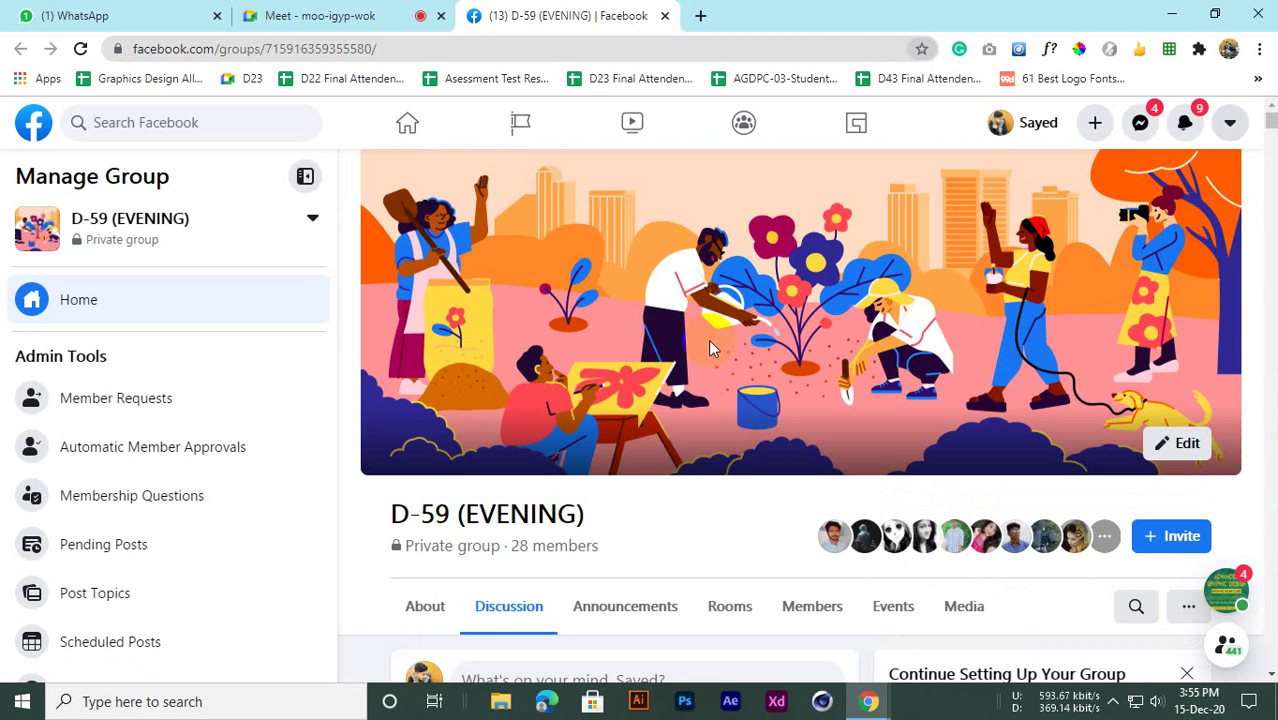
{"action": "scroll", "coordinate": [541, 510], "scroll_direction": "down", "scroll_amount": 6}
{"action": "scroll", "coordinate": [542, 457], "scroll_direction": "up", "scroll_amount": 1}
{"action": "scroll", "coordinate": [542, 457], "scroll_direction": "down", "scroll_amount": 12}
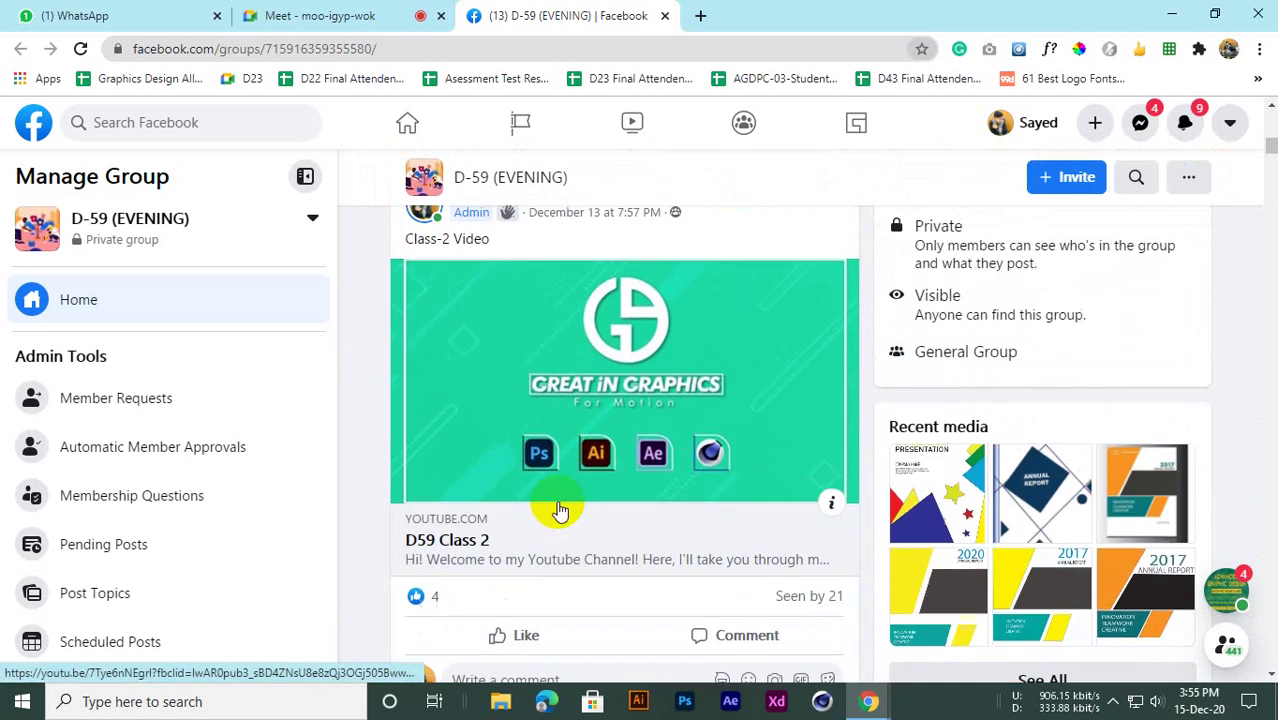
{"action": "scroll", "coordinate": [530, 460], "scroll_direction": "up", "scroll_amount": 5}
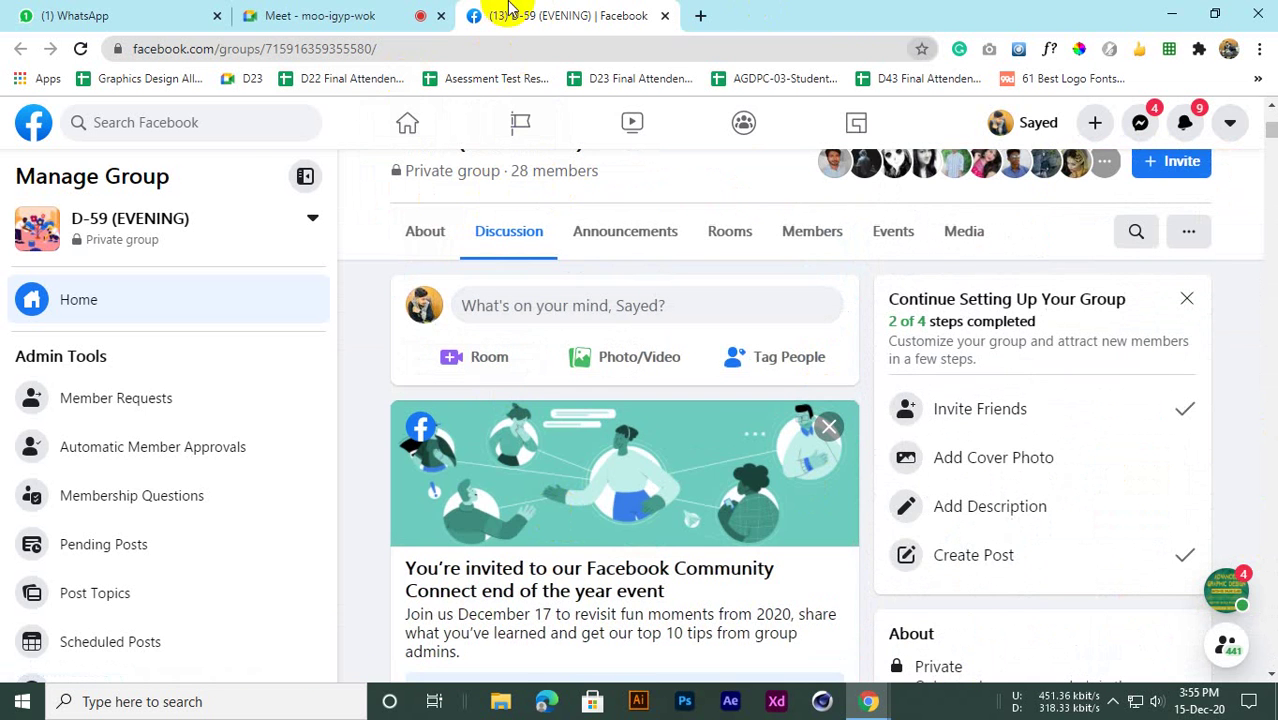
{"action": "left_click", "coordinate": [330, 12]}
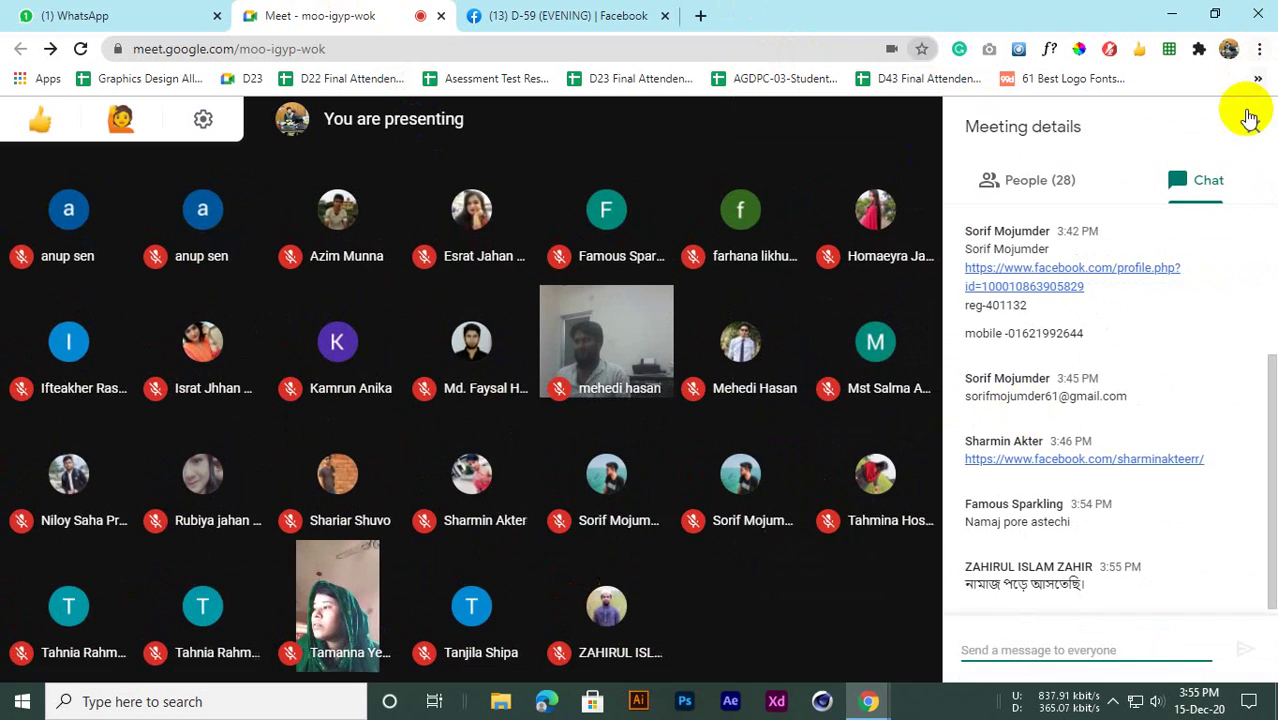
Close the meeting chat panel to bring back the participant grid
{"action": "left_click", "coordinate": [1254, 128]}
{"action": "left_click", "coordinate": [508, 14]}
{"action": "left_click", "coordinate": [334, 15]}
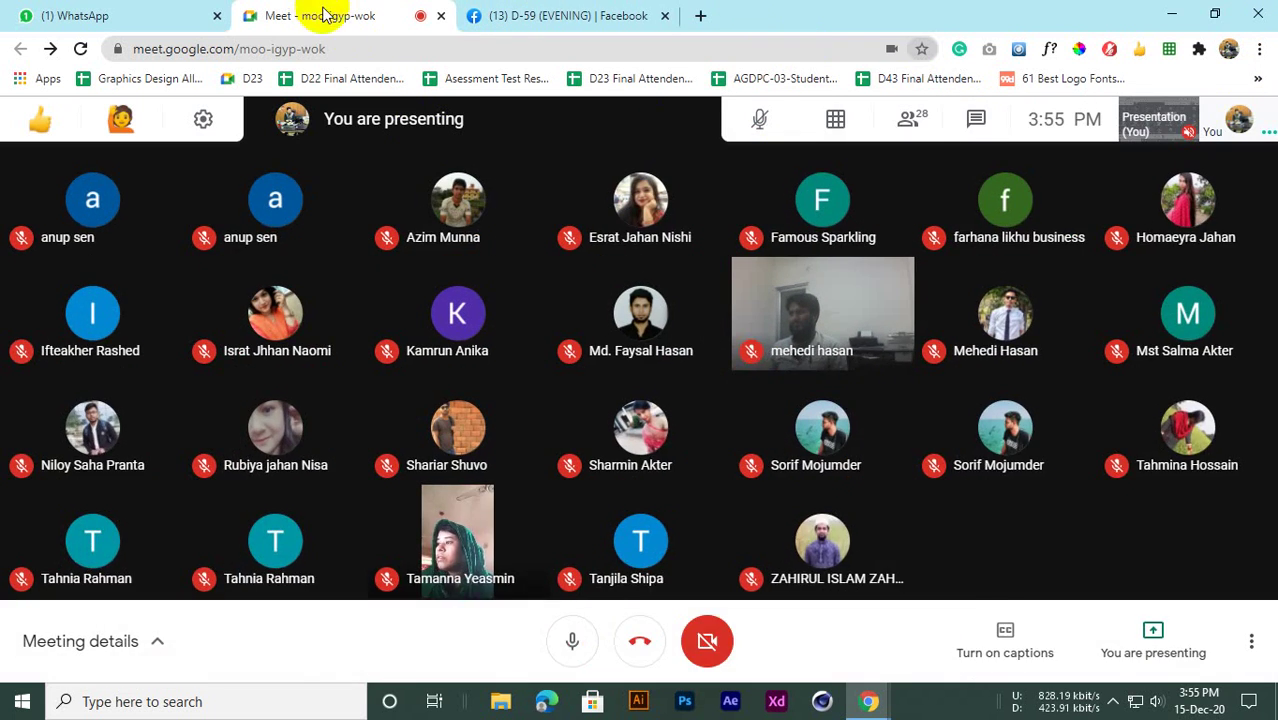
Switch between the Meet and Facebook group tabs, close the Facebook tab, and open a blank tab
{"action": "left_click", "coordinate": [565, 15]}
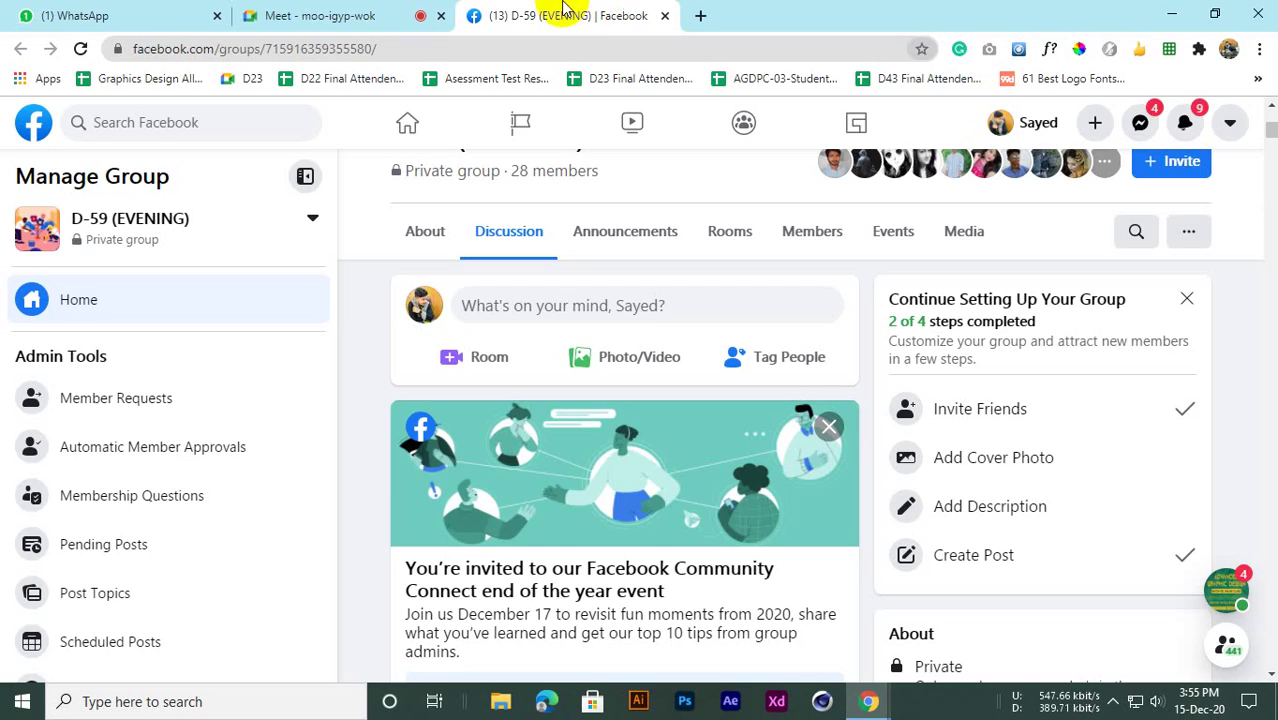
{"action": "left_click", "coordinate": [330, 9]}
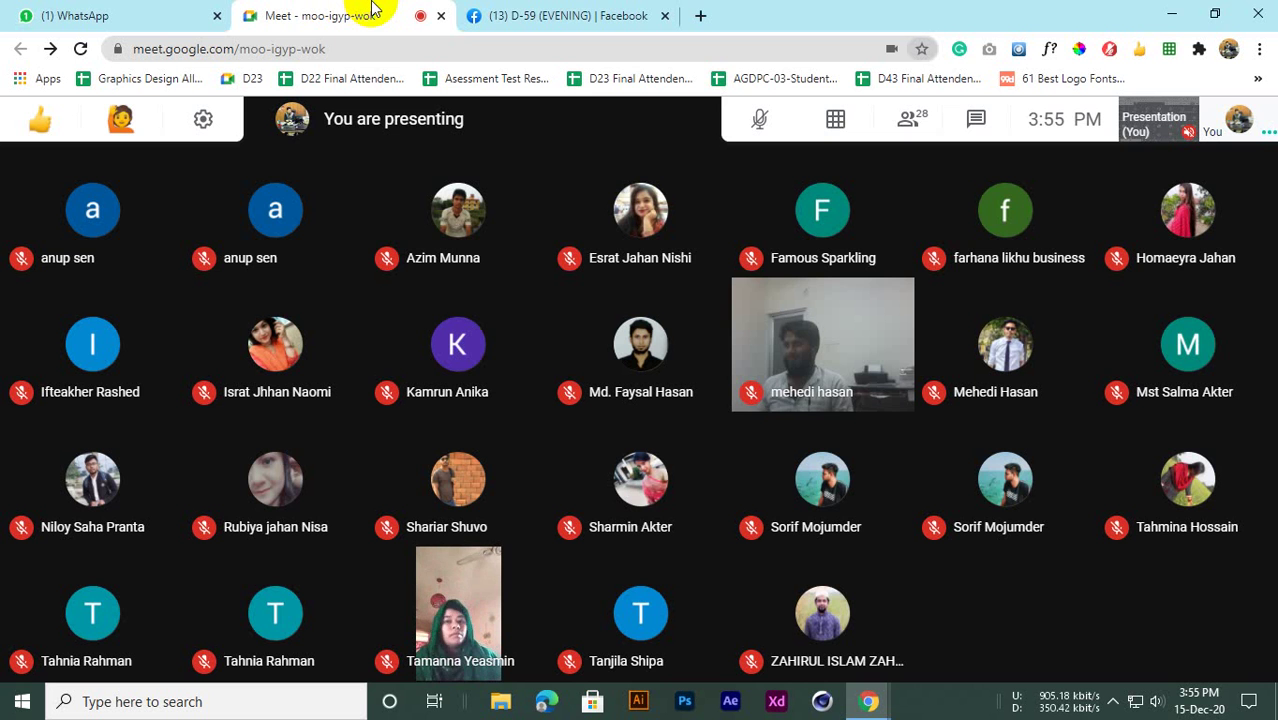
{"action": "left_click", "coordinate": [476, 10]}
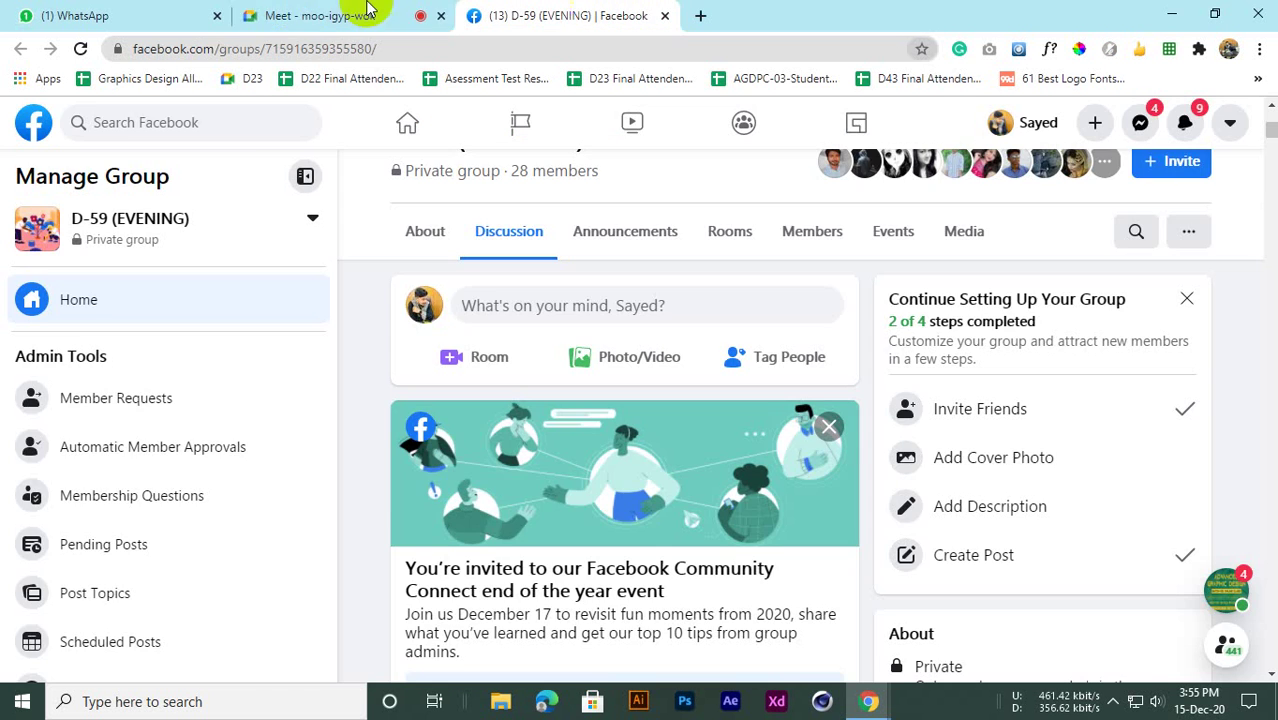
{"action": "left_click", "coordinate": [310, 10]}
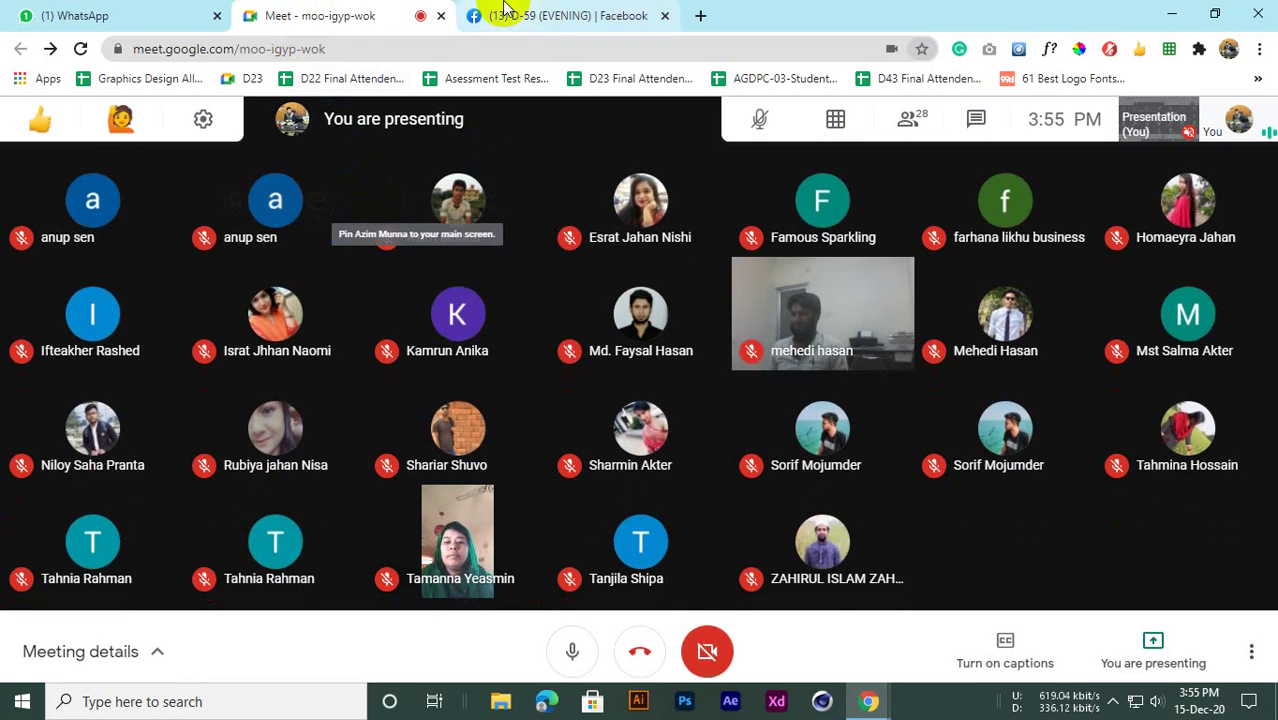
{"action": "left_click", "coordinate": [499, 13]}
{"action": "left_click", "coordinate": [300, 14]}
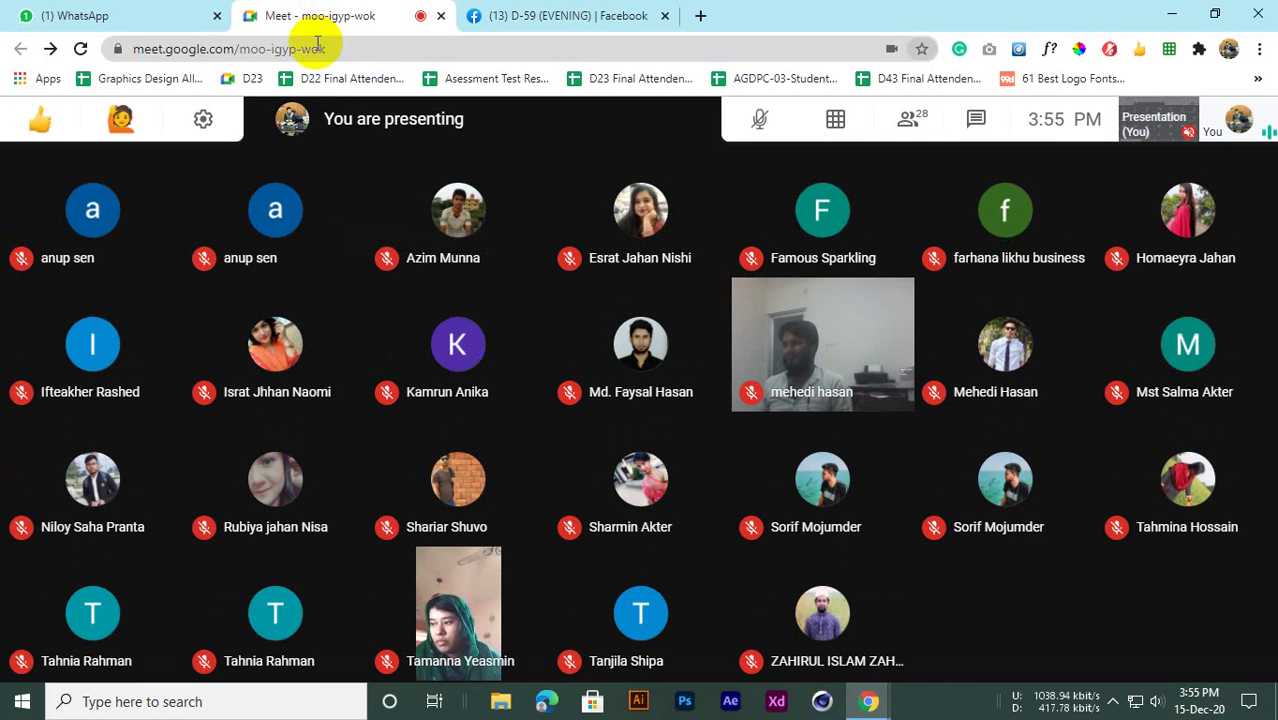
{"action": "left_click", "coordinate": [481, 10]}
{"action": "left_click", "coordinate": [341, 18]}
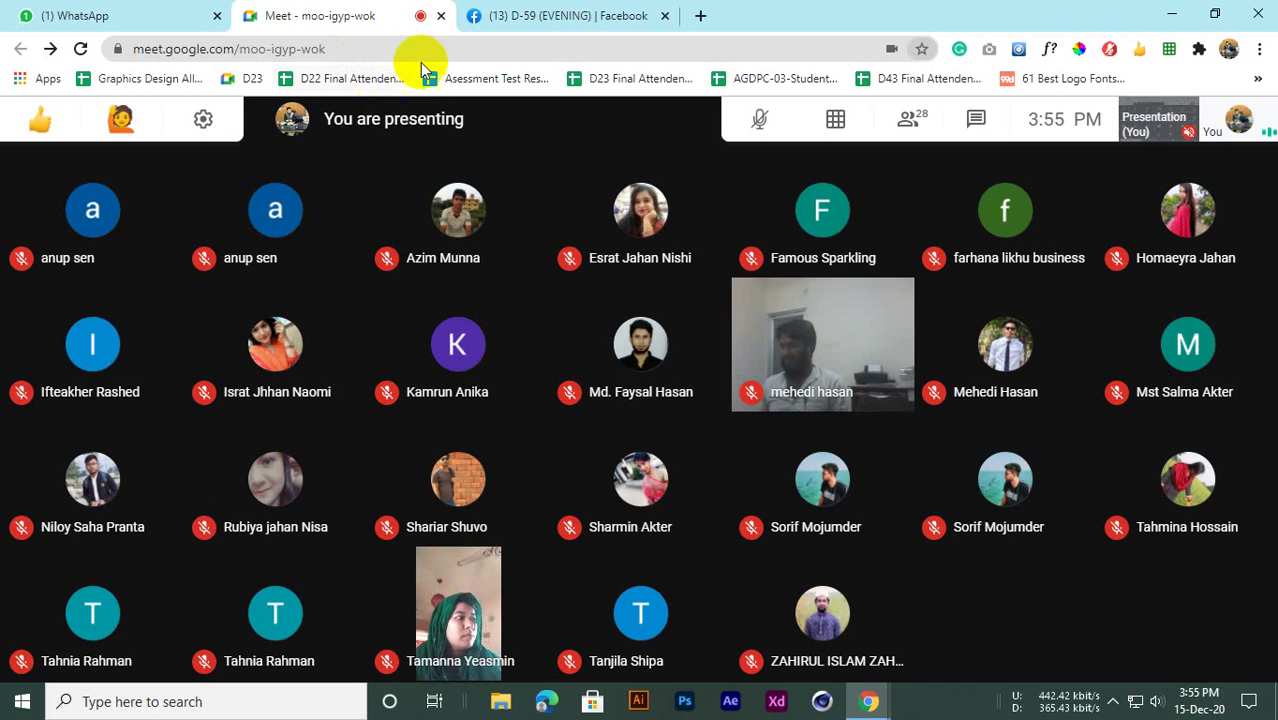
{"action": "left_click", "coordinate": [468, 14]}
{"action": "left_click", "coordinate": [378, 8]}
{"action": "left_click", "coordinate": [582, 8]}
{"action": "left_click", "coordinate": [371, 9]}
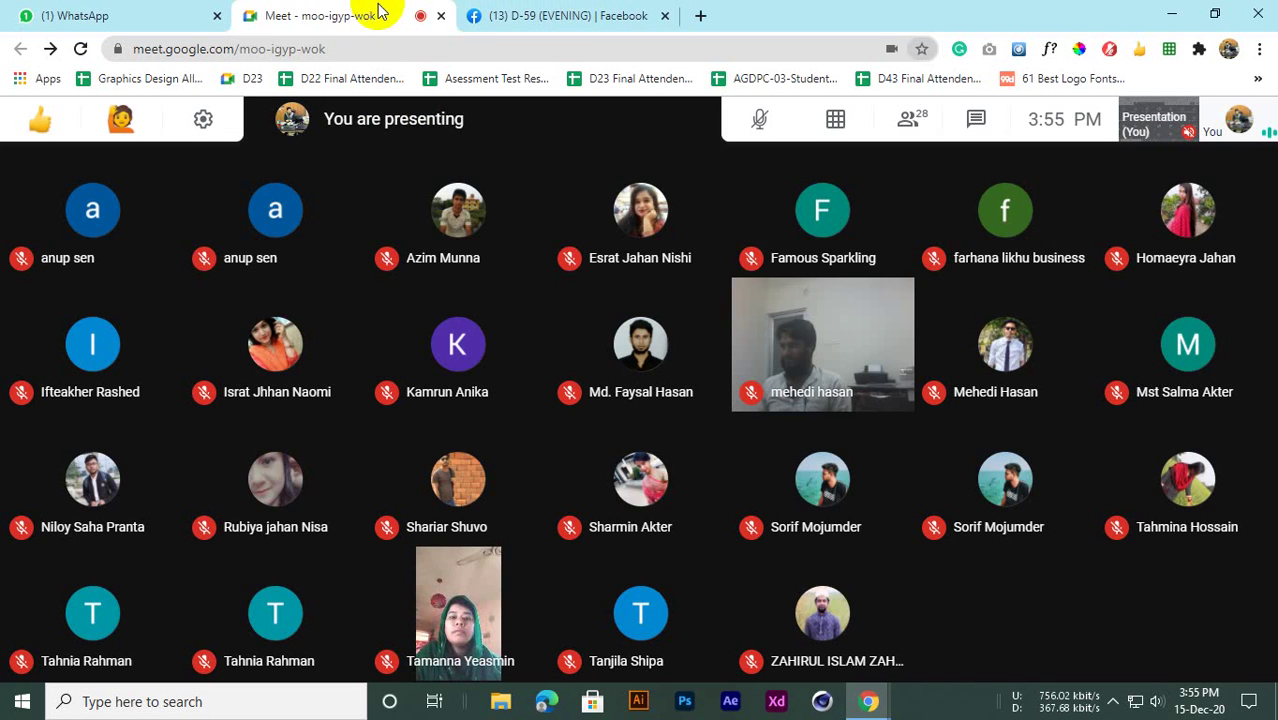
{"action": "left_click", "coordinate": [551, 20]}
{"action": "left_click", "coordinate": [400, 10]}
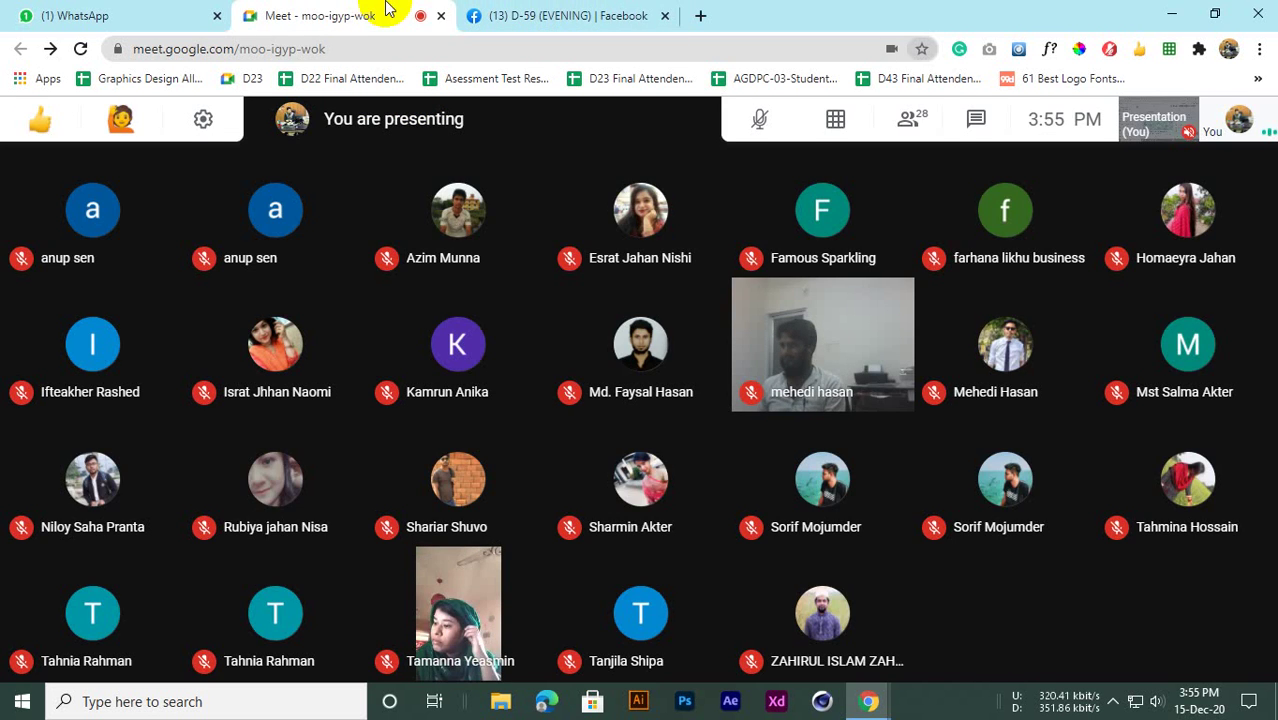
{"action": "left_click", "coordinate": [549, 9]}
{"action": "left_click", "coordinate": [392, 14]}
{"action": "left_click", "coordinate": [545, 9]}
{"action": "left_click", "coordinate": [428, 16]}
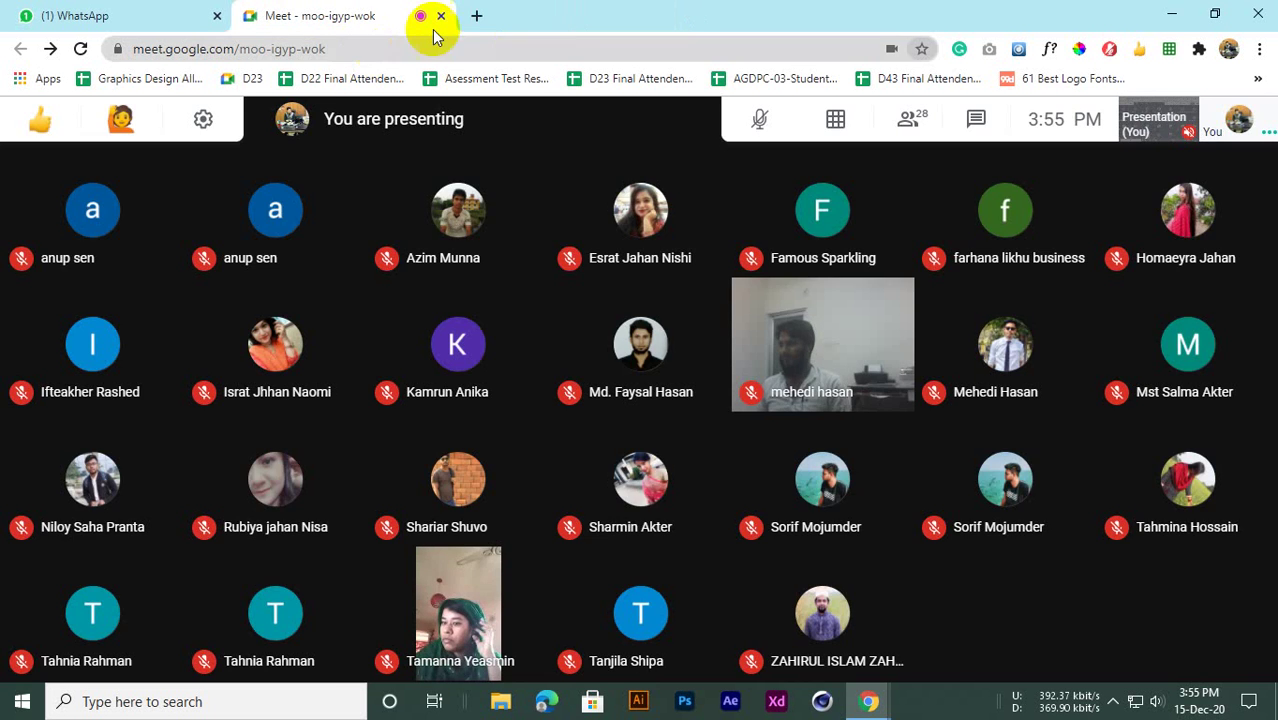
{"action": "left_click", "coordinate": [471, 18]}
{"action": "left_click", "coordinate": [371, 18]}
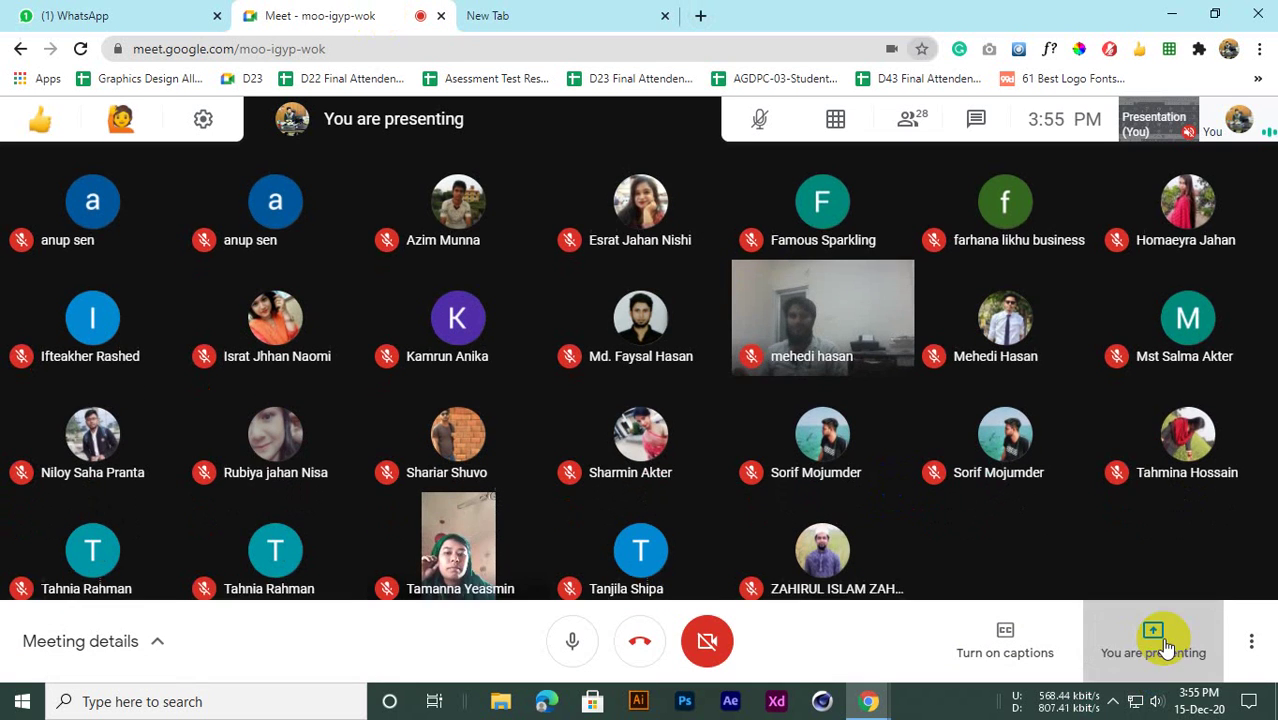
Replace the blank new tab with a fresh one beside the Meet call
{"action": "left_click", "coordinate": [1153, 636]}
{"action": "left_click", "coordinate": [593, 10]}
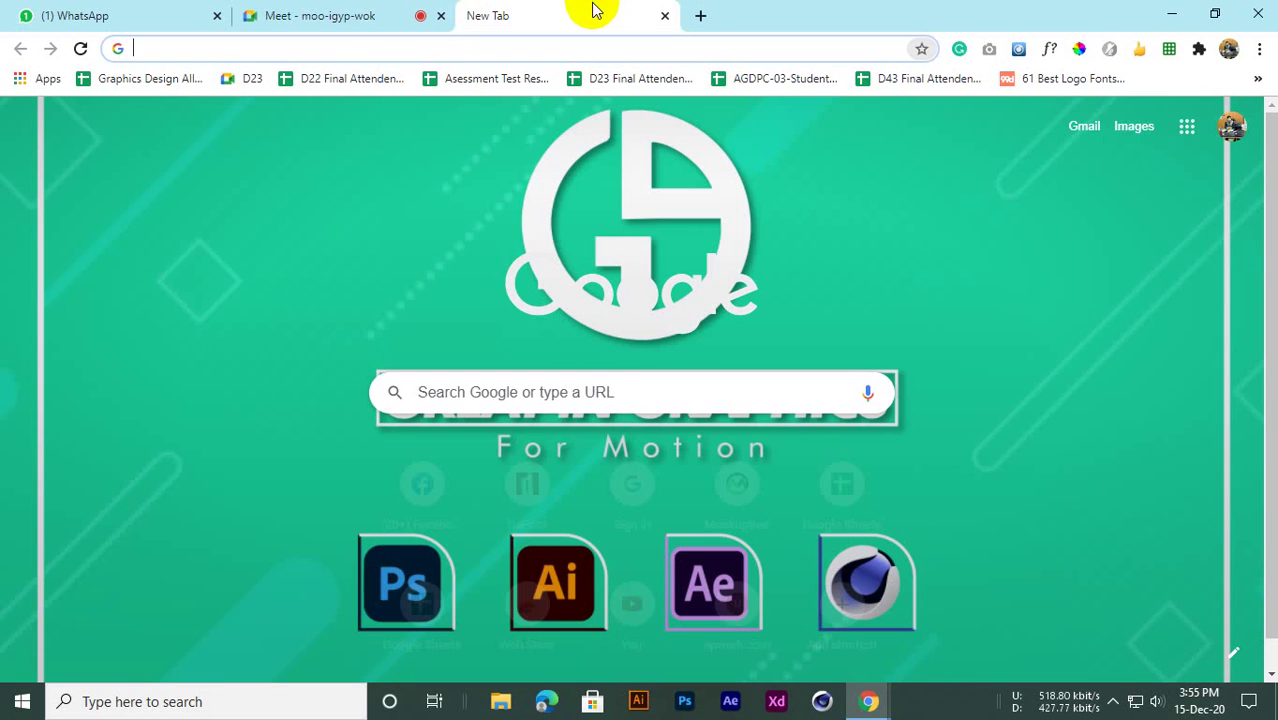
{"action": "key", "text": "ctrl+w"}
{"action": "left_click", "coordinate": [476, 17]}
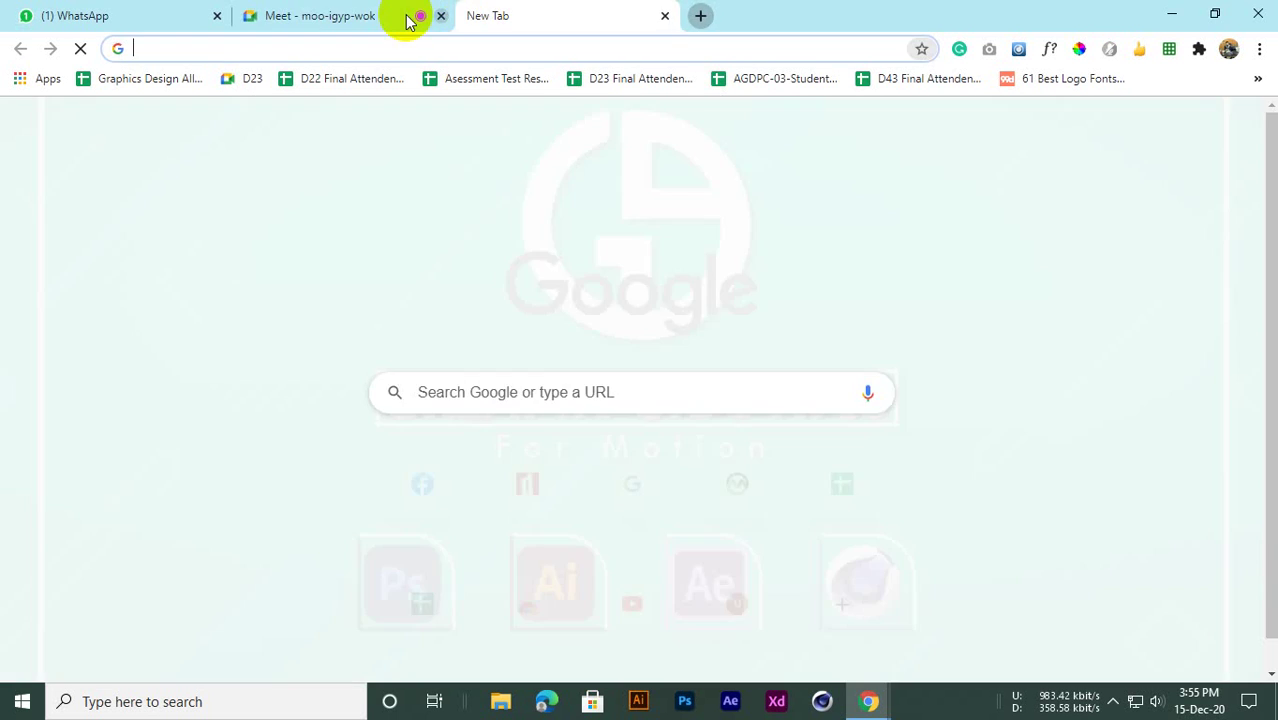
{"action": "left_click", "coordinate": [412, 17]}
Dismiss the Stop presenting prompt to keep presenting, and bring Chrome over the Illustrator splash
{"action": "left_click", "coordinate": [1137, 638]}
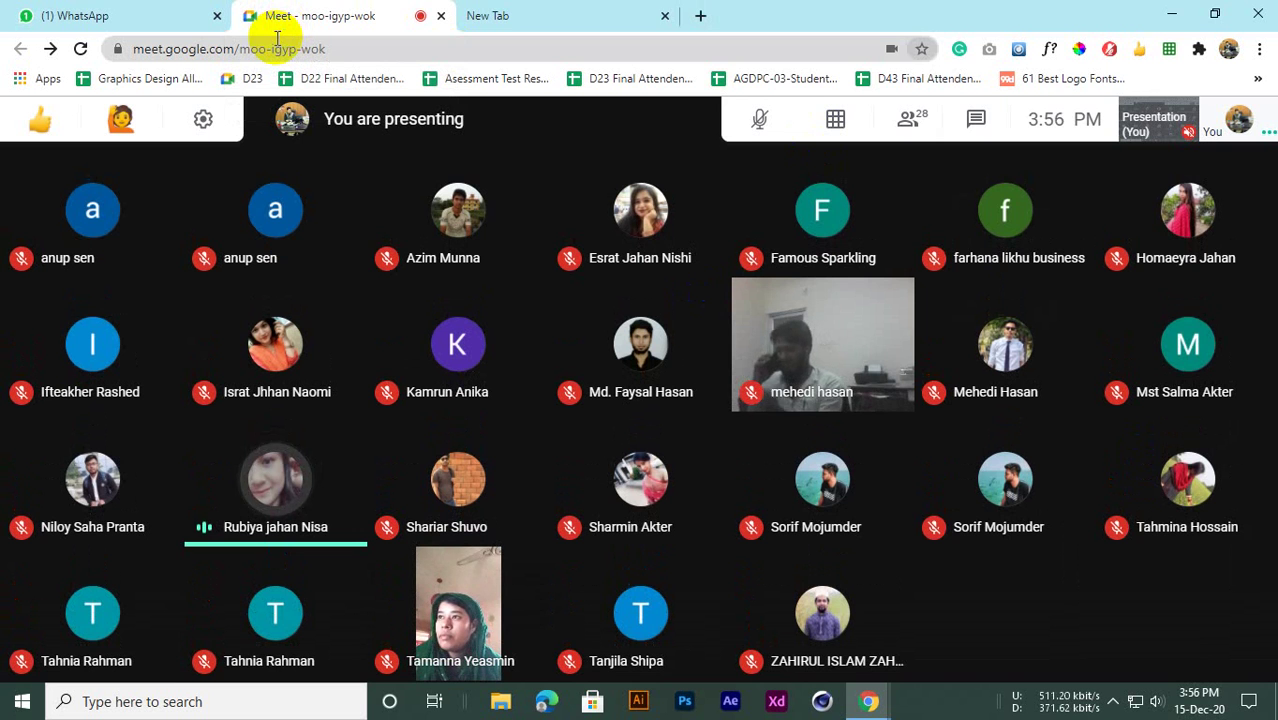
{"action": "mouse_move", "coordinate": [637, 638]}
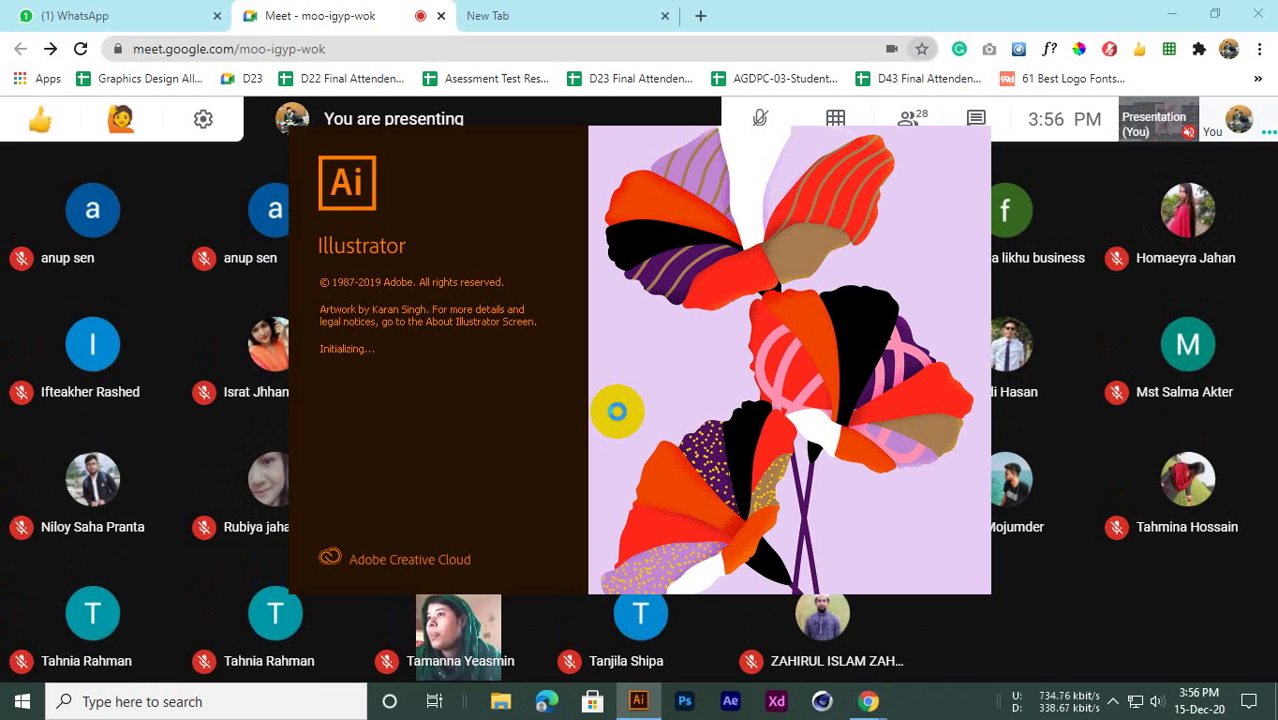
{"action": "left_click", "coordinate": [728, 8]}
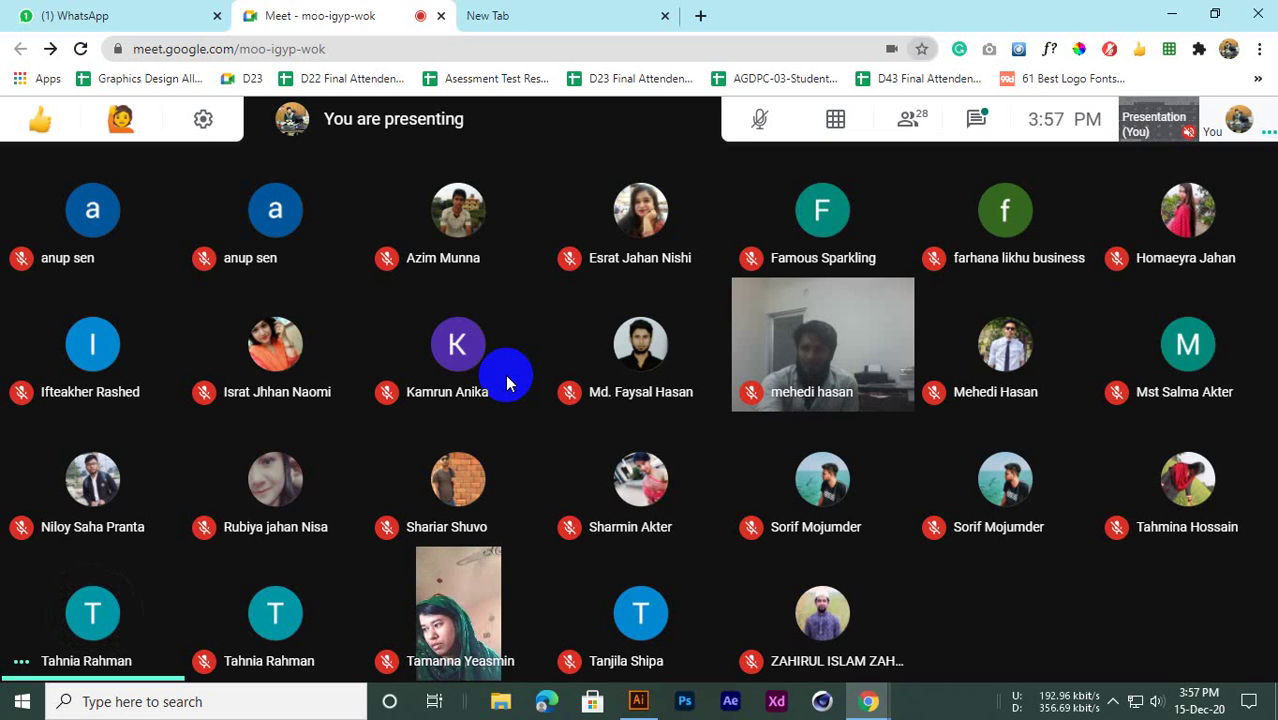
Search 'ZOO' to reach Magnifier settings and turn Magnifier on
{"action": "key", "text": "super"}
{"action": "type", "text": "Z"}
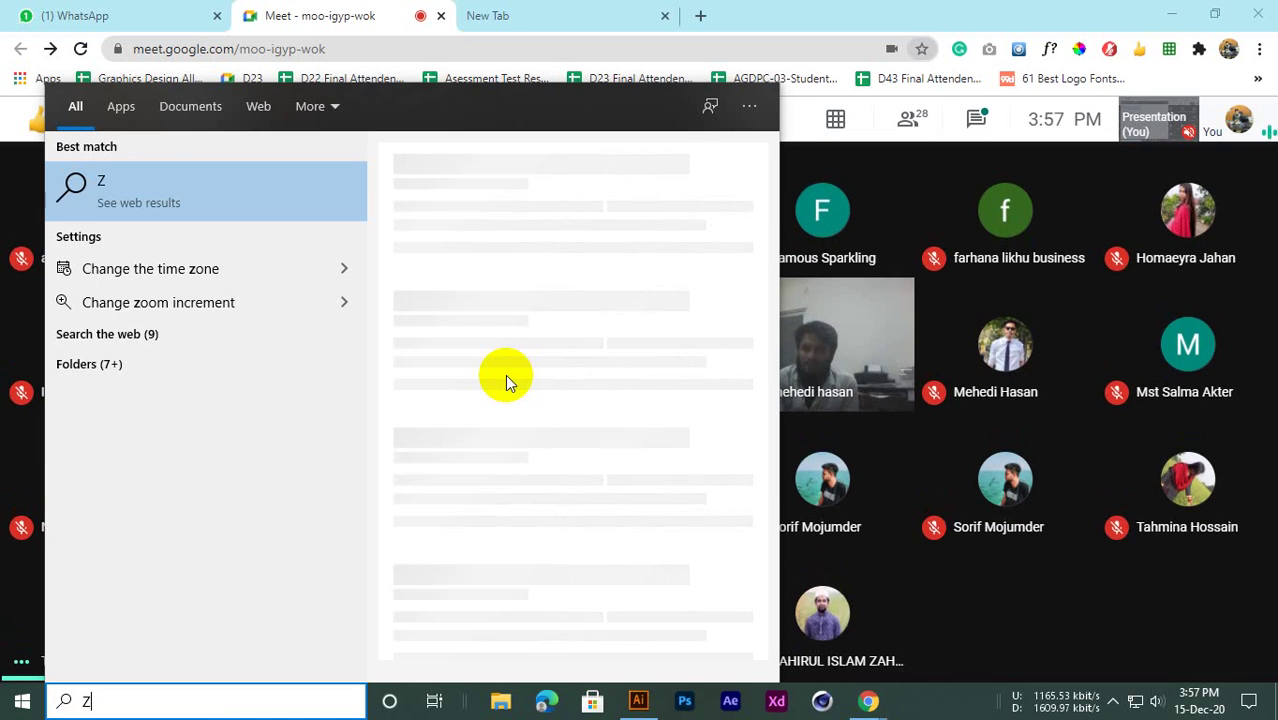
{"action": "type", "text": "O"}
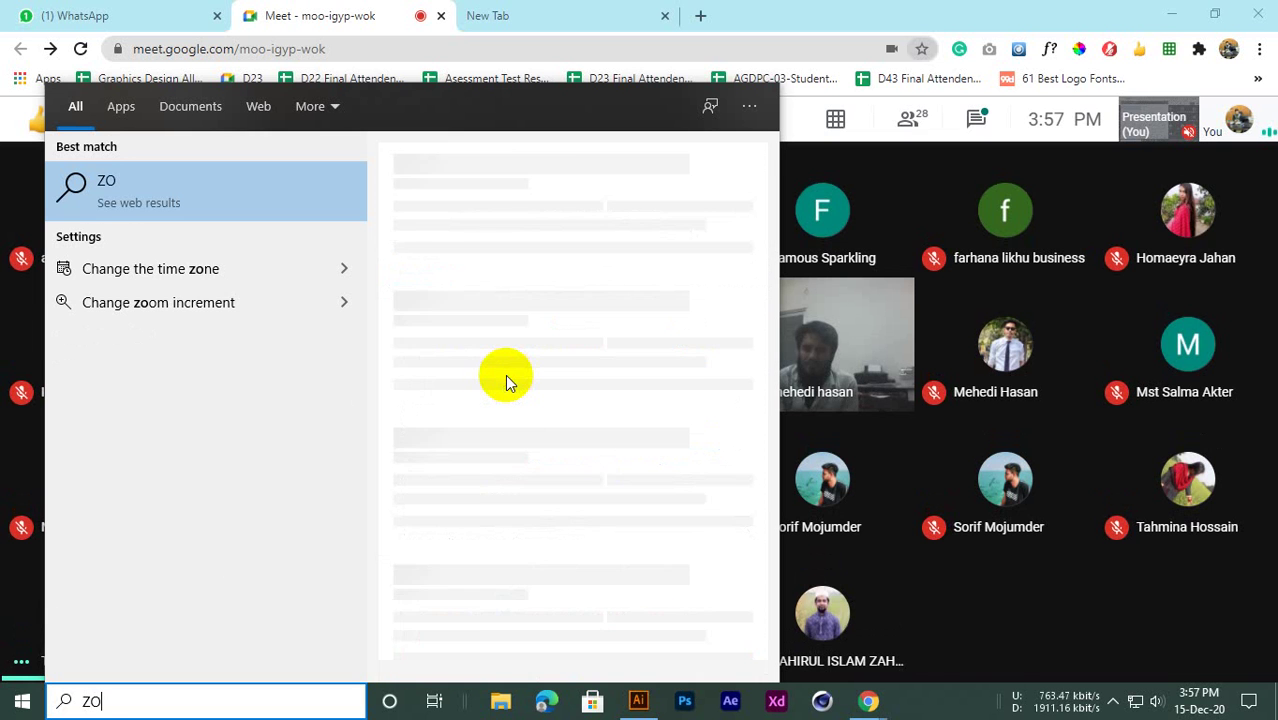
{"action": "type", "text": "O"}
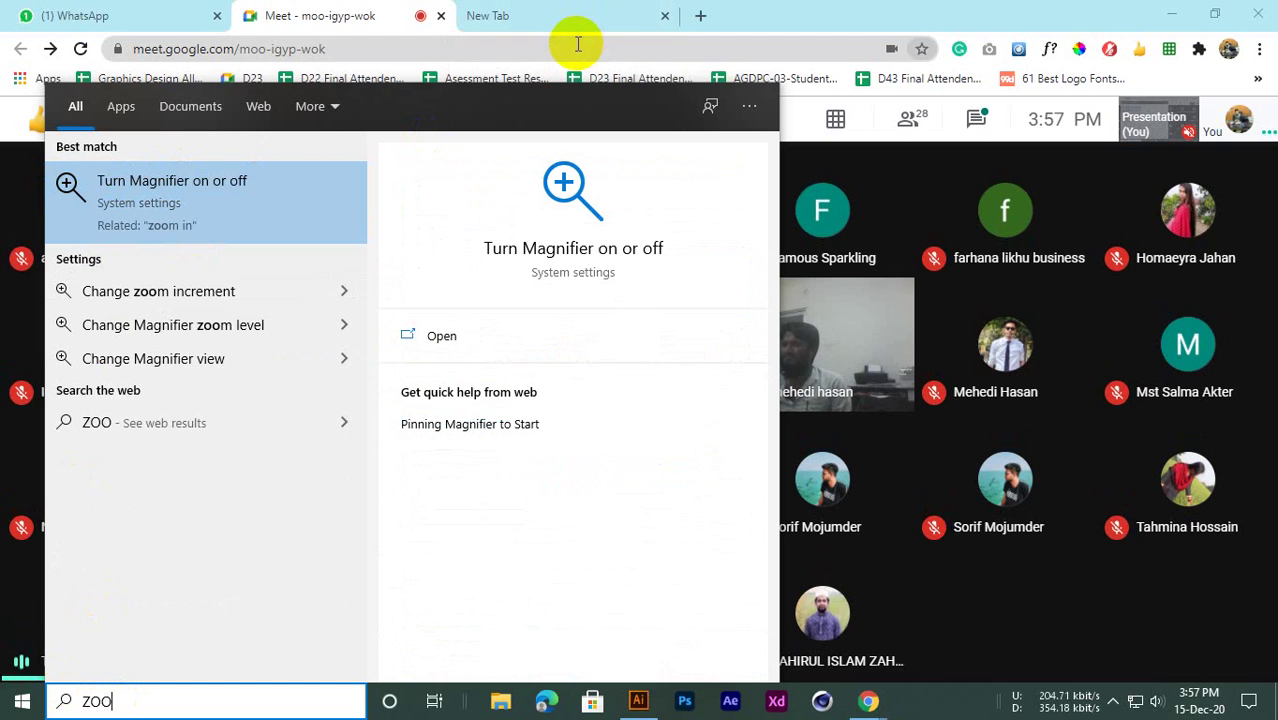
{"action": "left_click", "coordinate": [192, 203]}
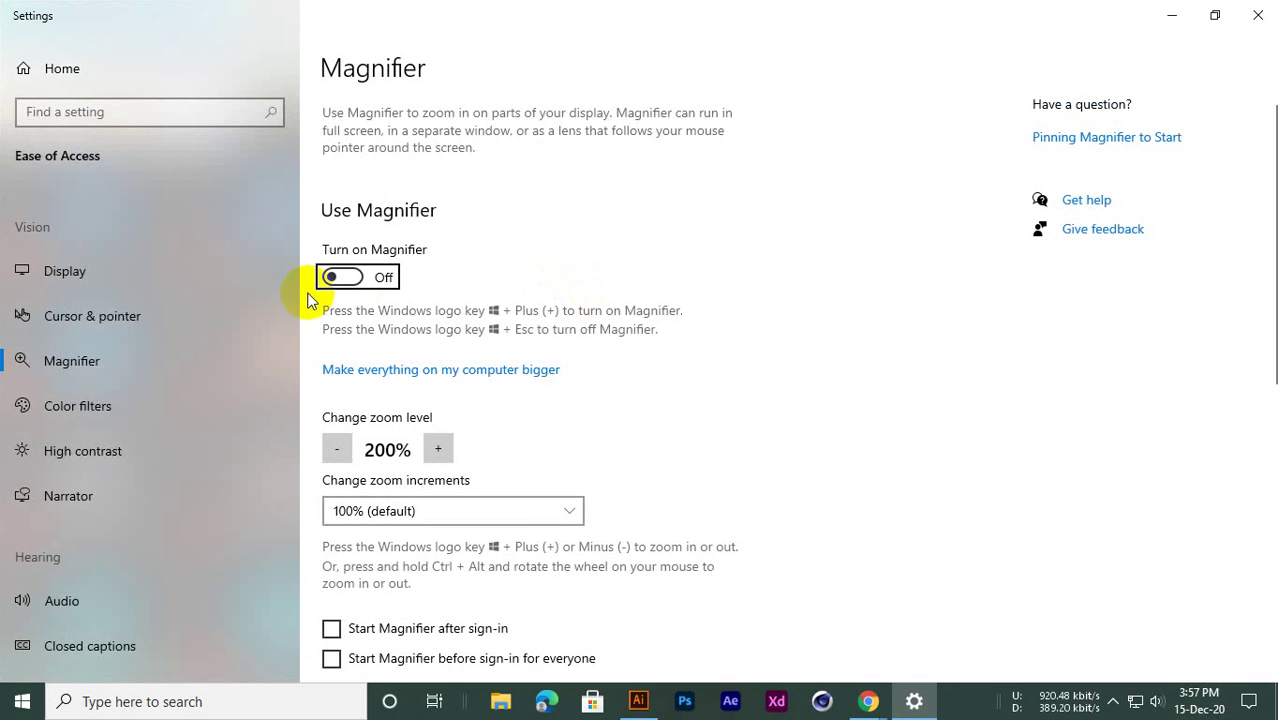
{"action": "left_click", "coordinate": [340, 279]}
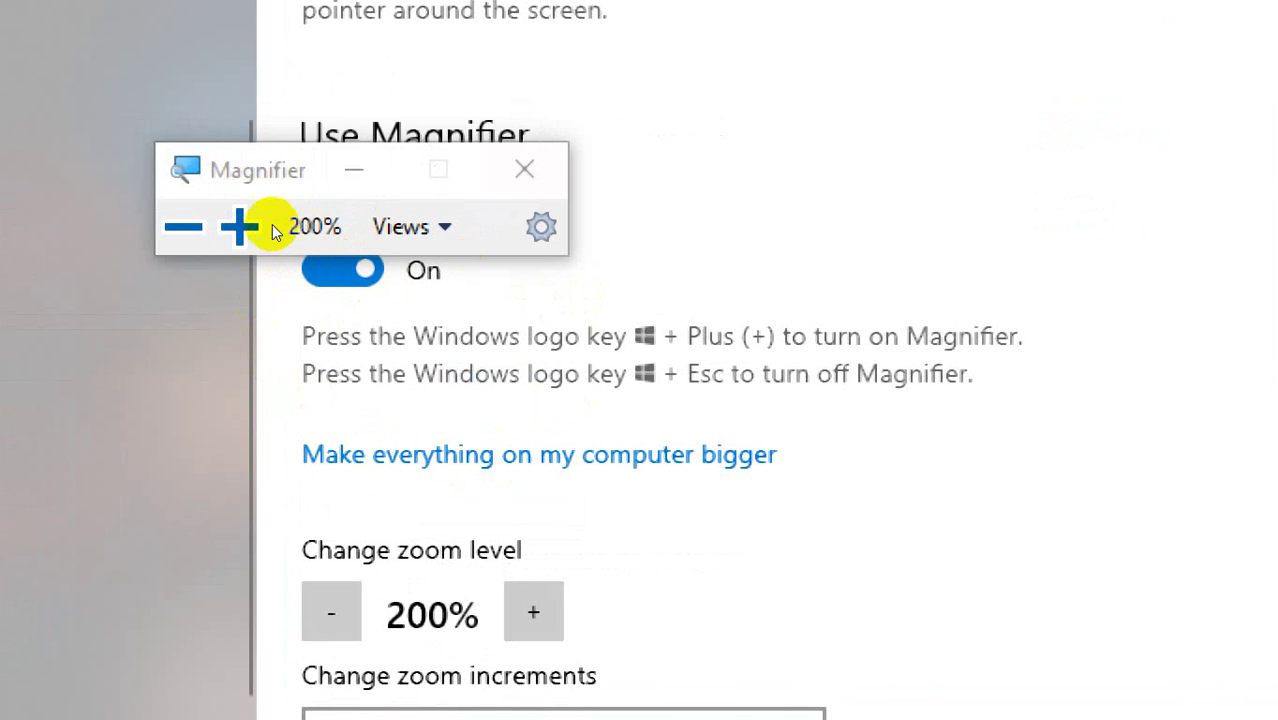
Move the Magnifier toolbar aside, switch Magnifier off, and minimize Settings
{"action": "left_click_drag", "start_coordinate": [293, 229], "coordinate": [502, 192]}
{"action": "left_click", "coordinate": [522, 300]}
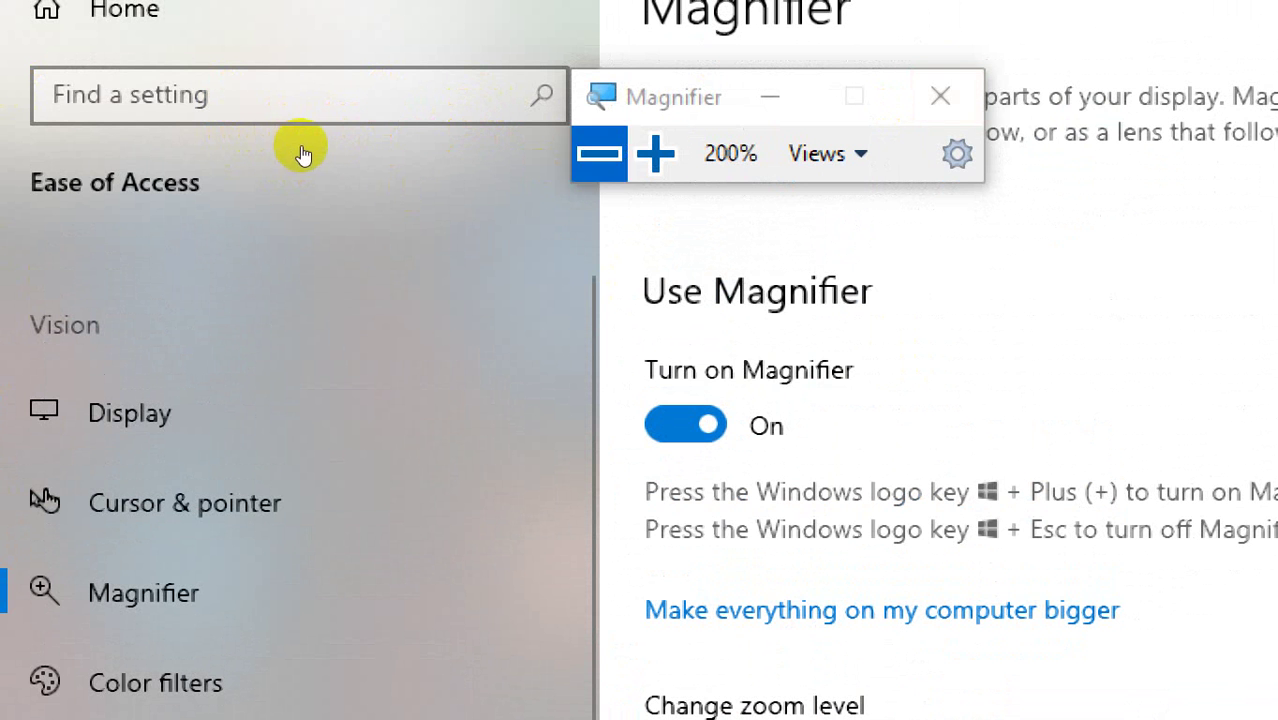
{"action": "left_click", "coordinate": [940, 96]}
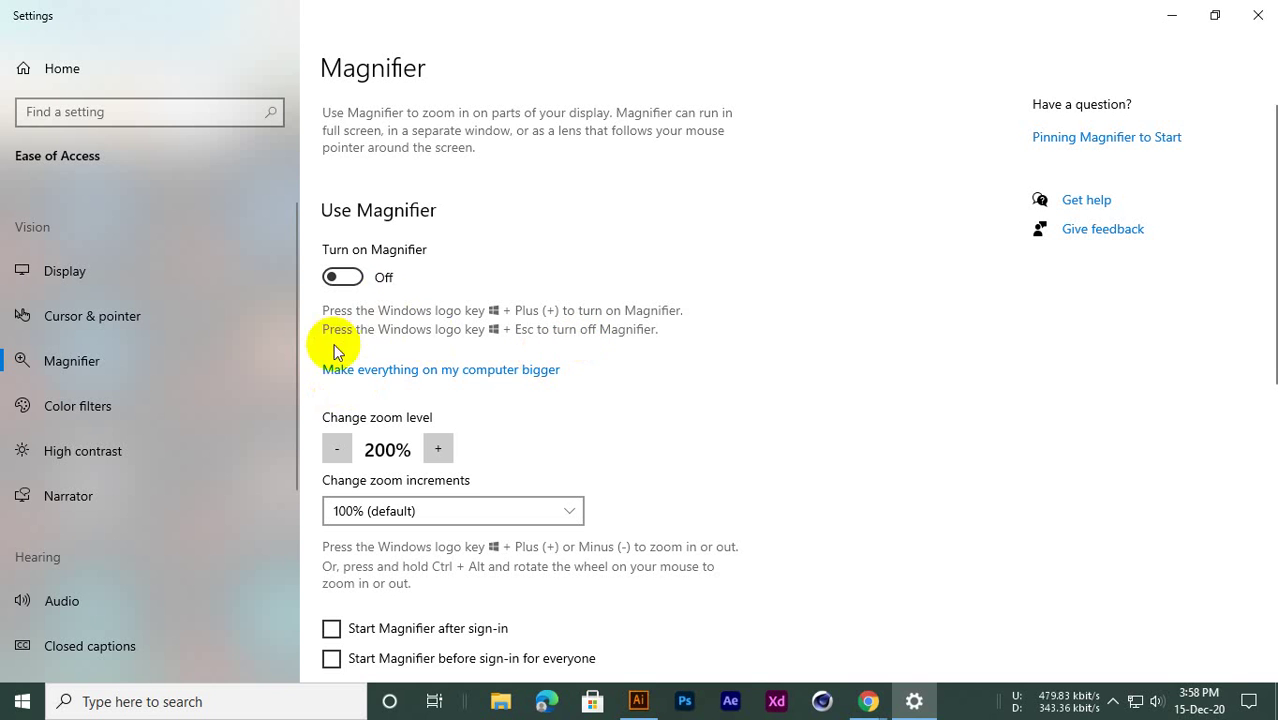
{"action": "left_click", "coordinate": [1172, 15]}
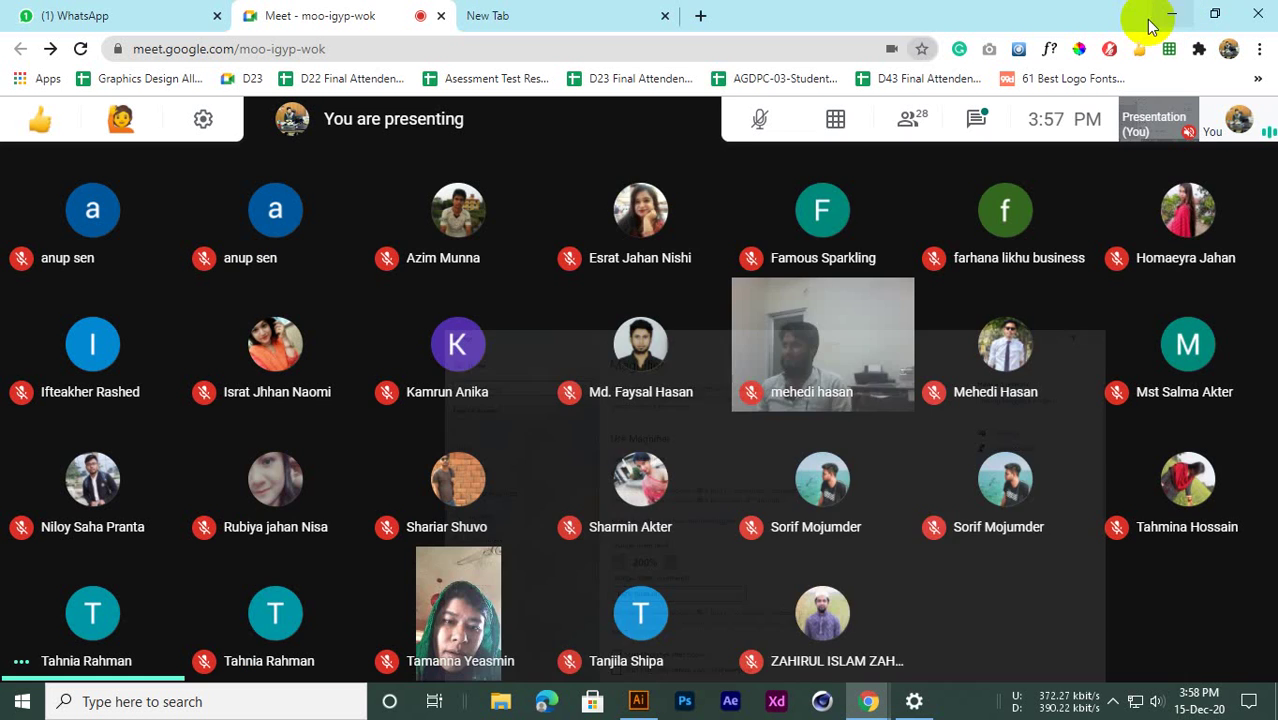
{"action": "left_click", "coordinate": [912, 700]}
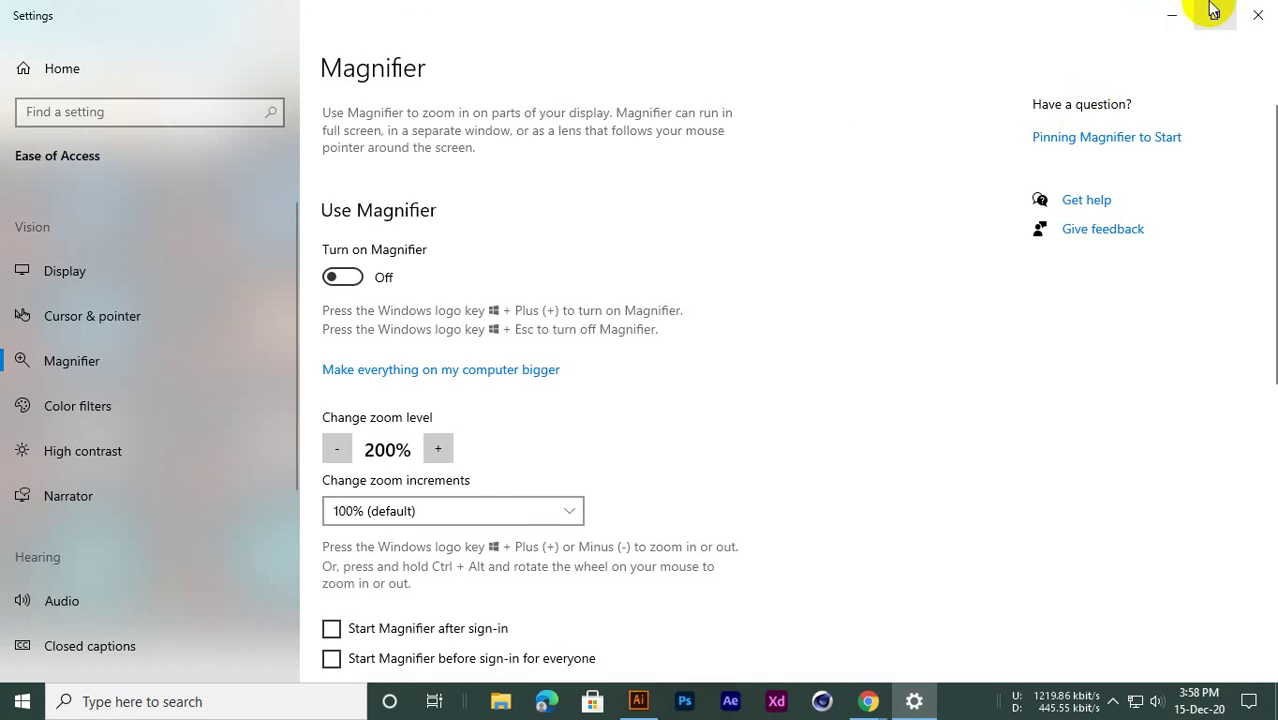
{"action": "left_click", "coordinate": [1213, 12]}
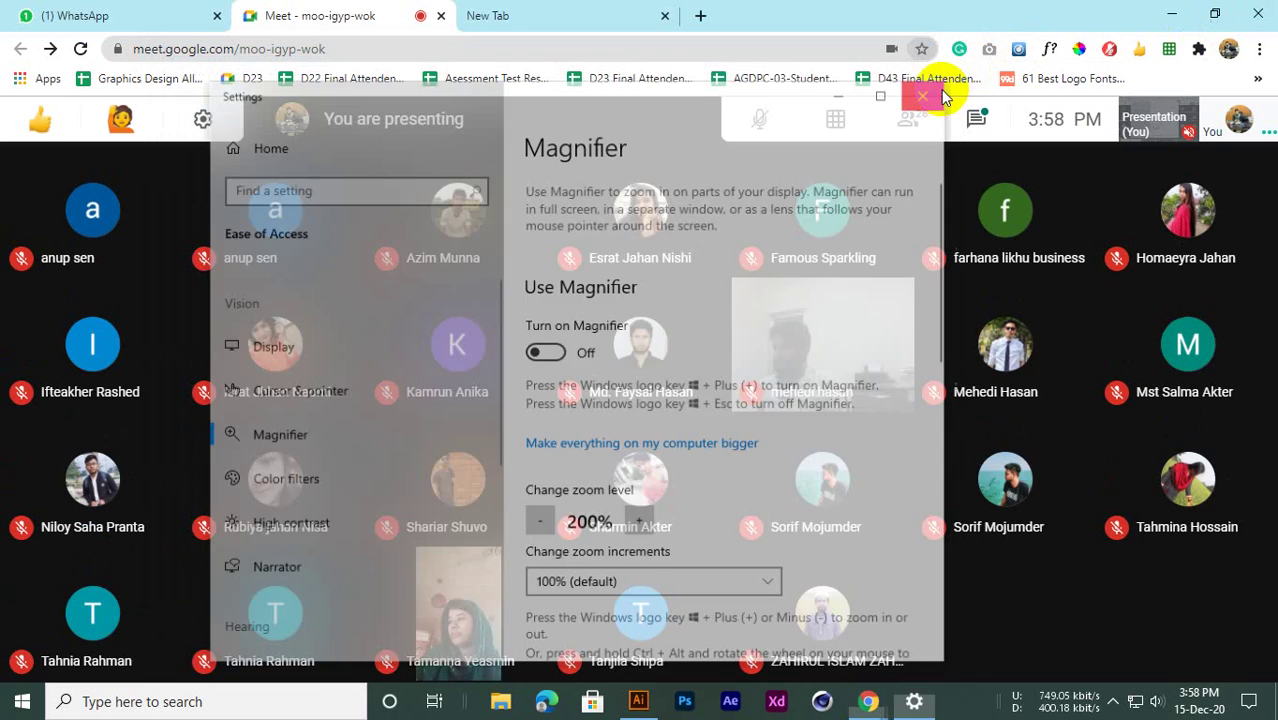
{"action": "left_click", "coordinate": [938, 88]}
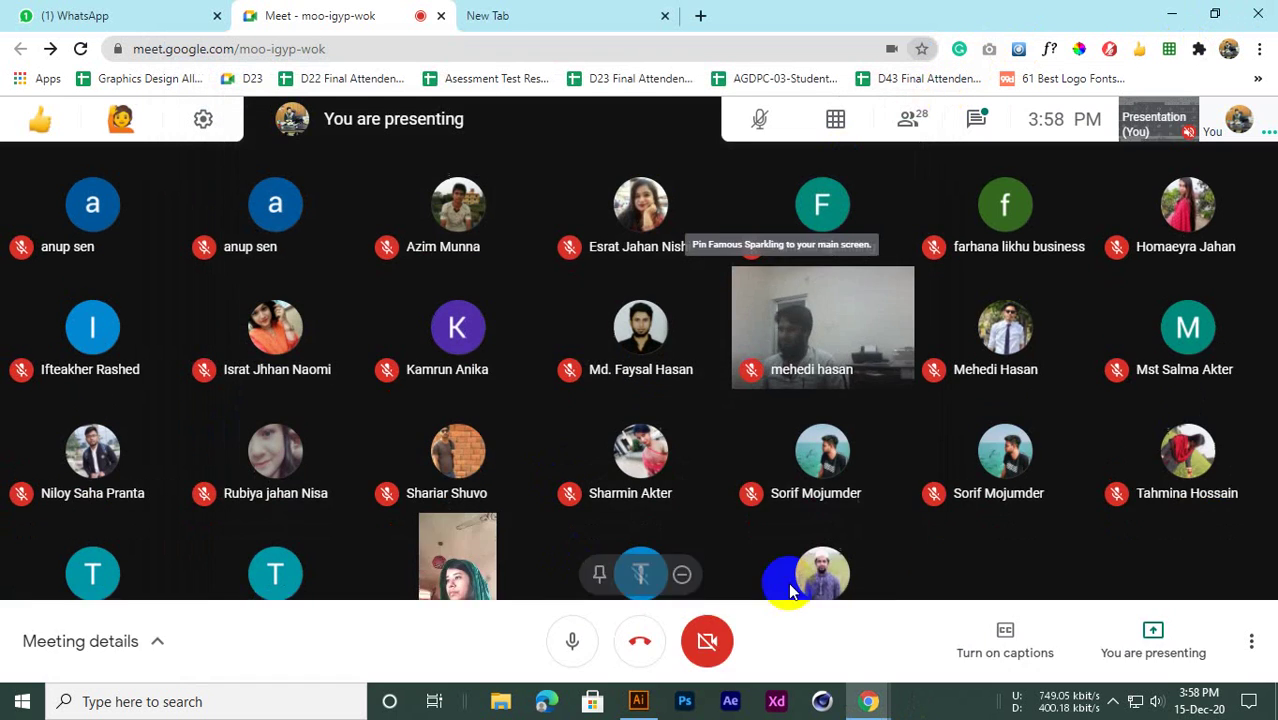
{"action": "left_click", "coordinate": [568, 12]}
{"action": "left_click", "coordinate": [390, 12]}
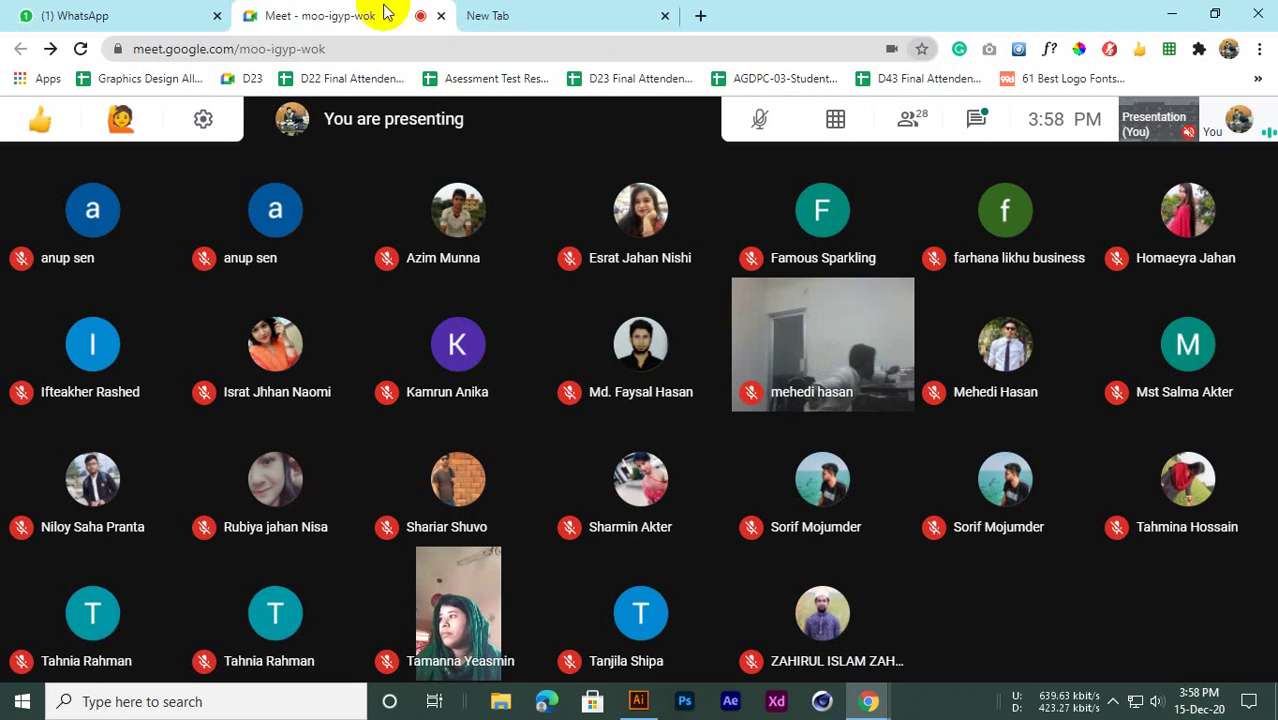
{"action": "mouse_move", "coordinate": [472, 182]}
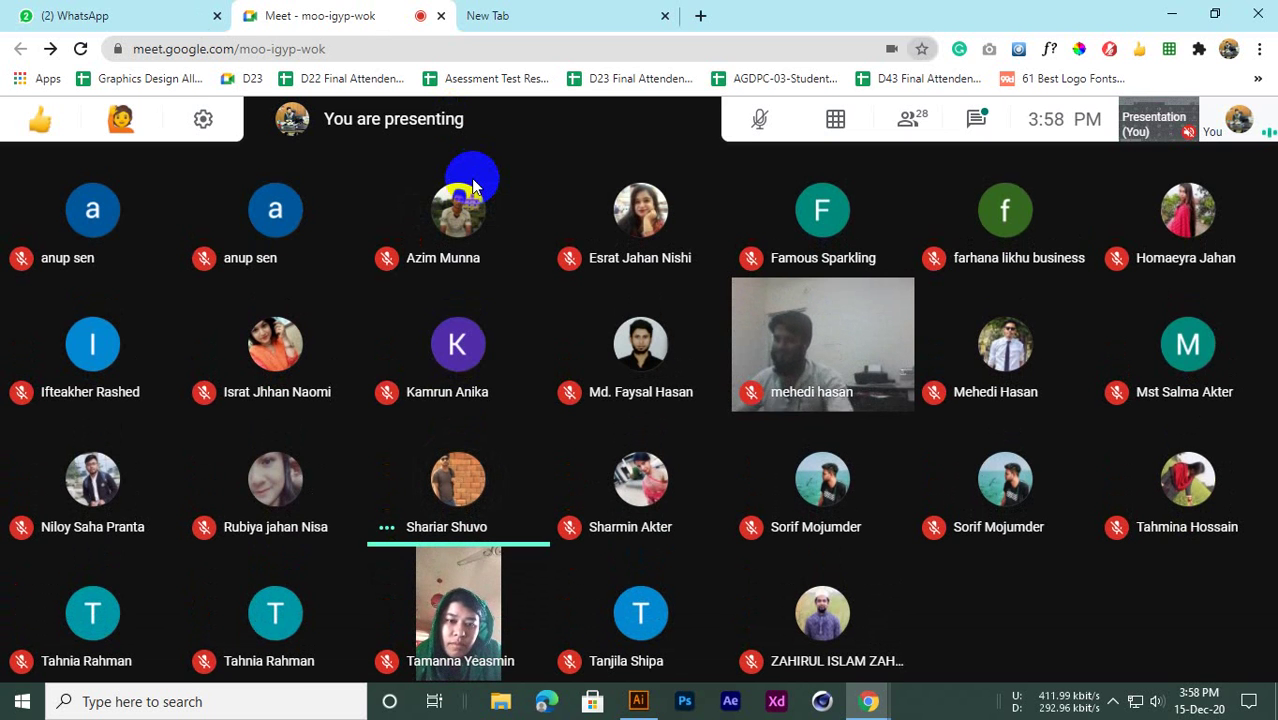
{"action": "left_click", "coordinate": [545, 10]}
{"action": "left_click", "coordinate": [340, 14]}
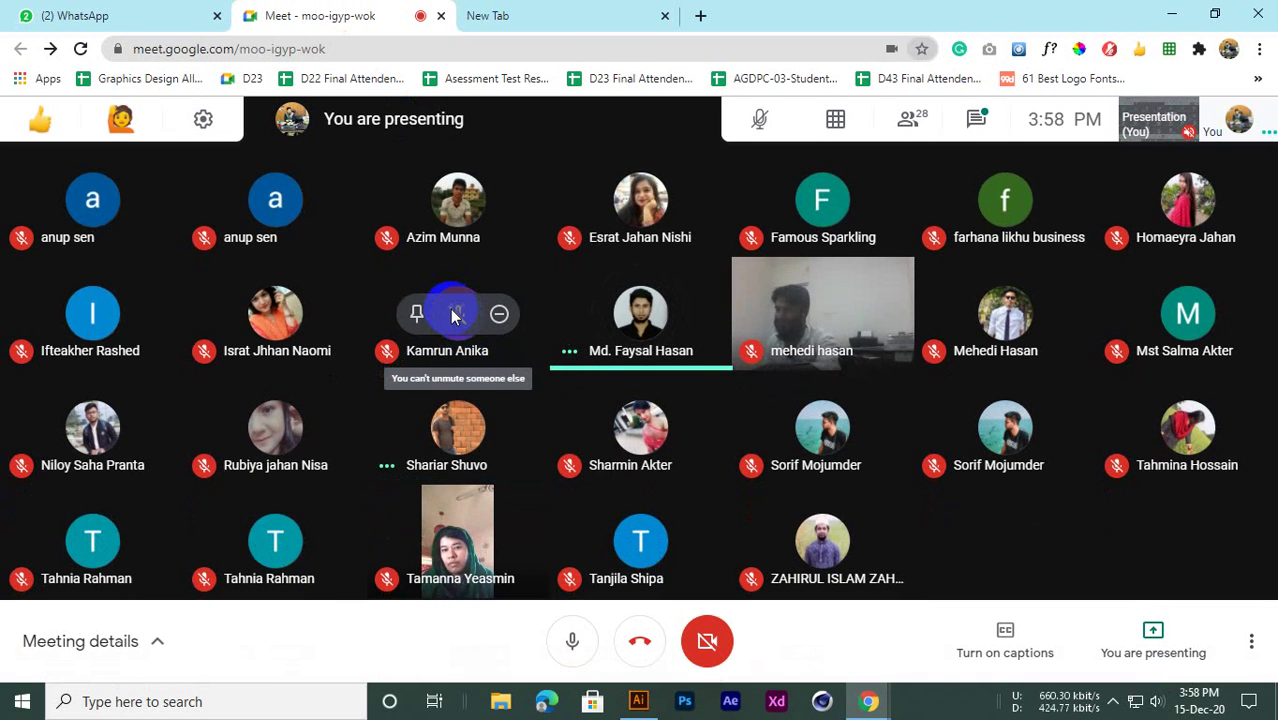
{"action": "left_click", "coordinate": [976, 121]}
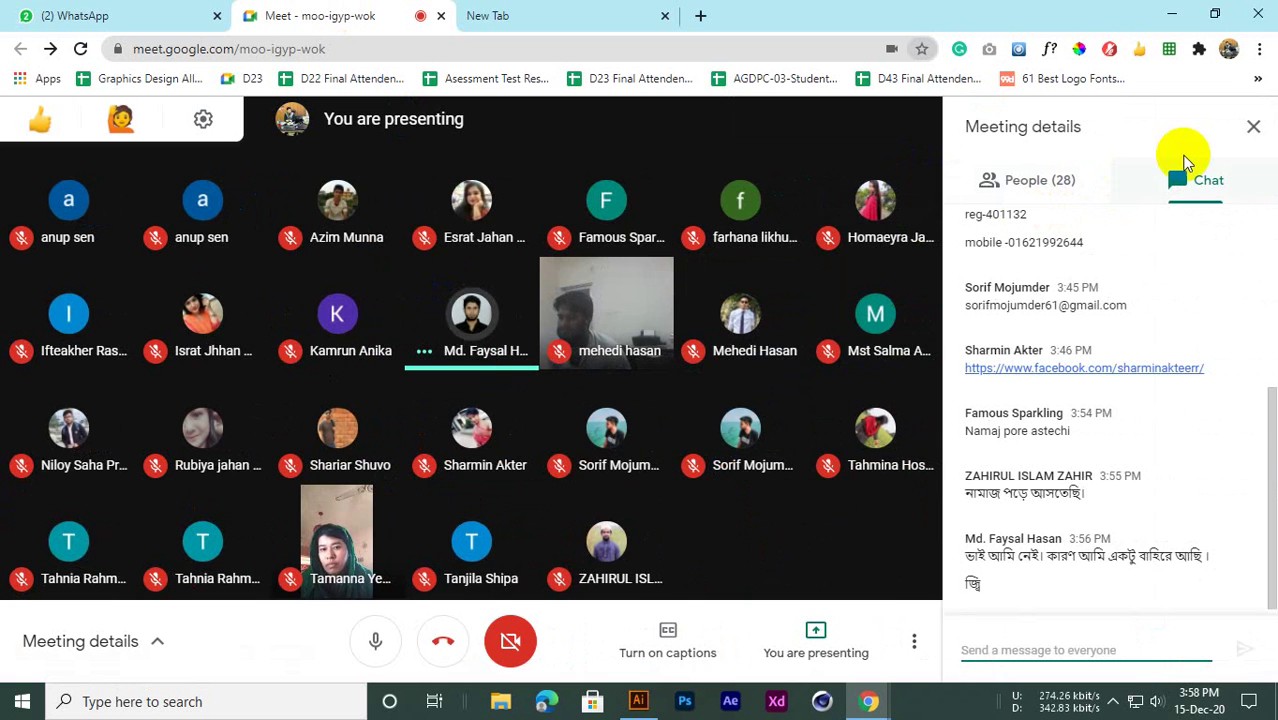
{"action": "left_click", "coordinate": [1250, 124]}
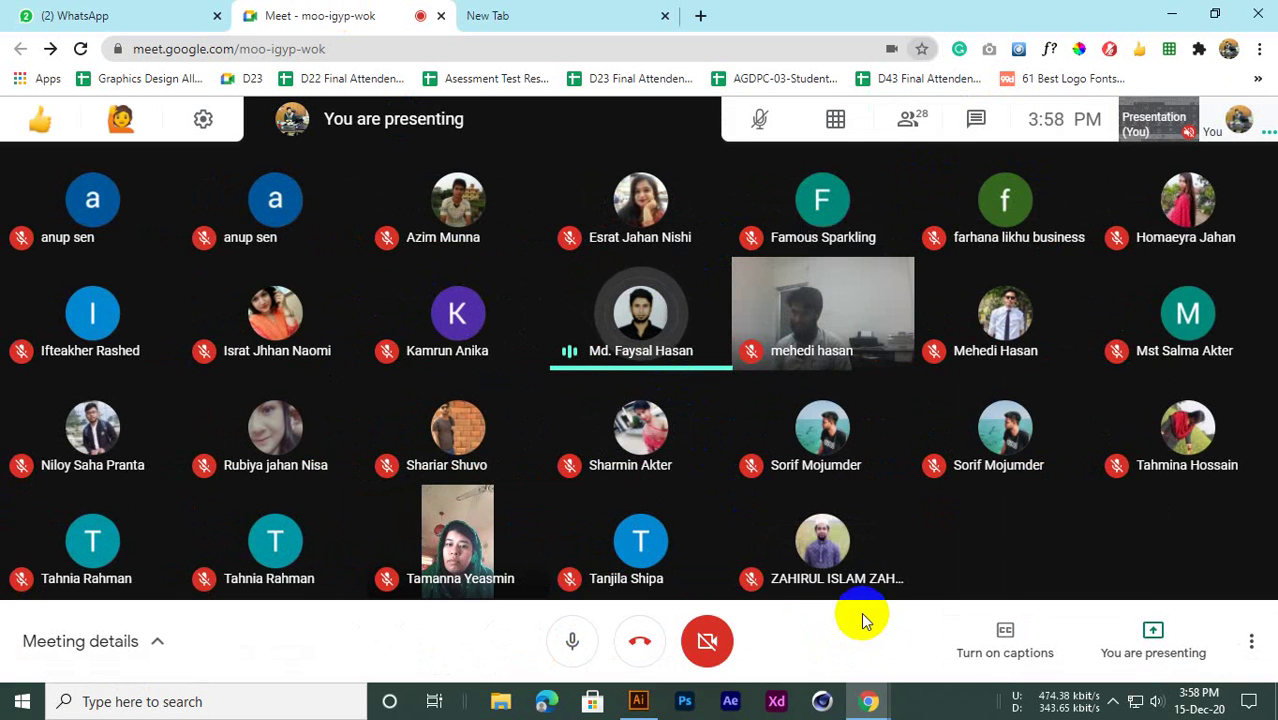
{"action": "left_click", "coordinate": [542, 14]}
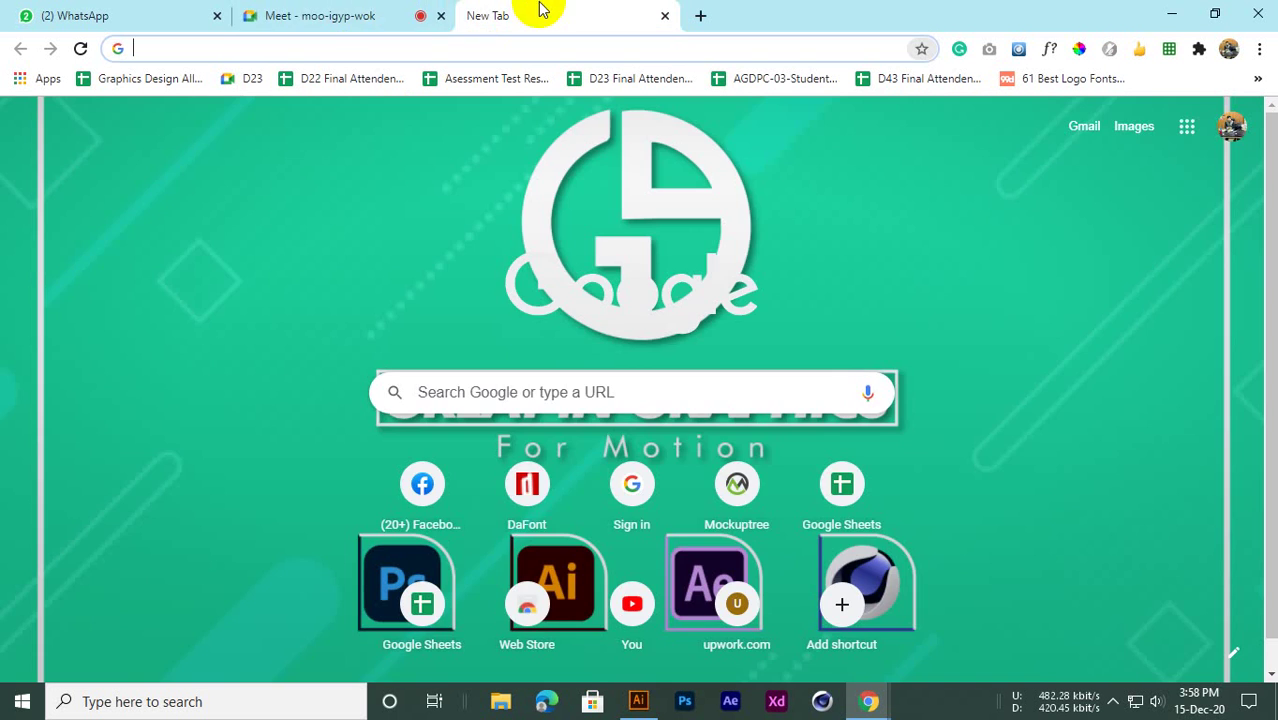
{"action": "left_click", "coordinate": [371, 14]}
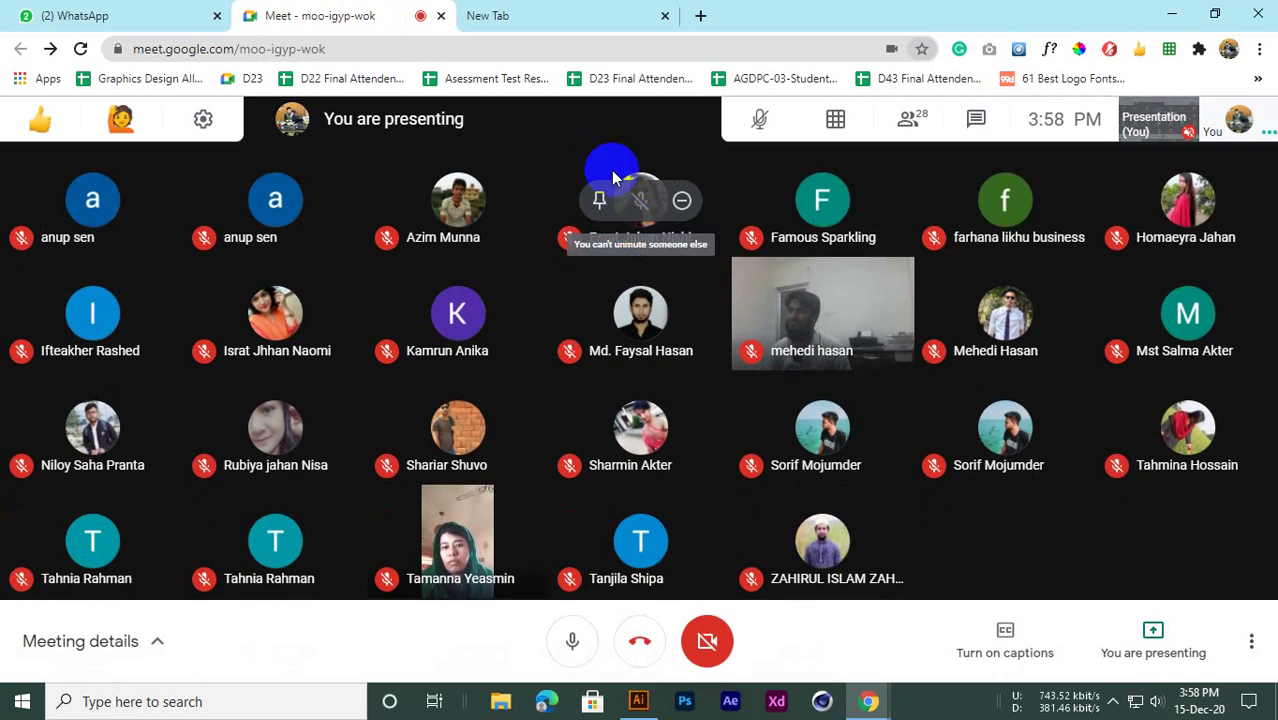
{"action": "left_click", "coordinate": [550, 12]}
{"action": "left_click", "coordinate": [334, 12]}
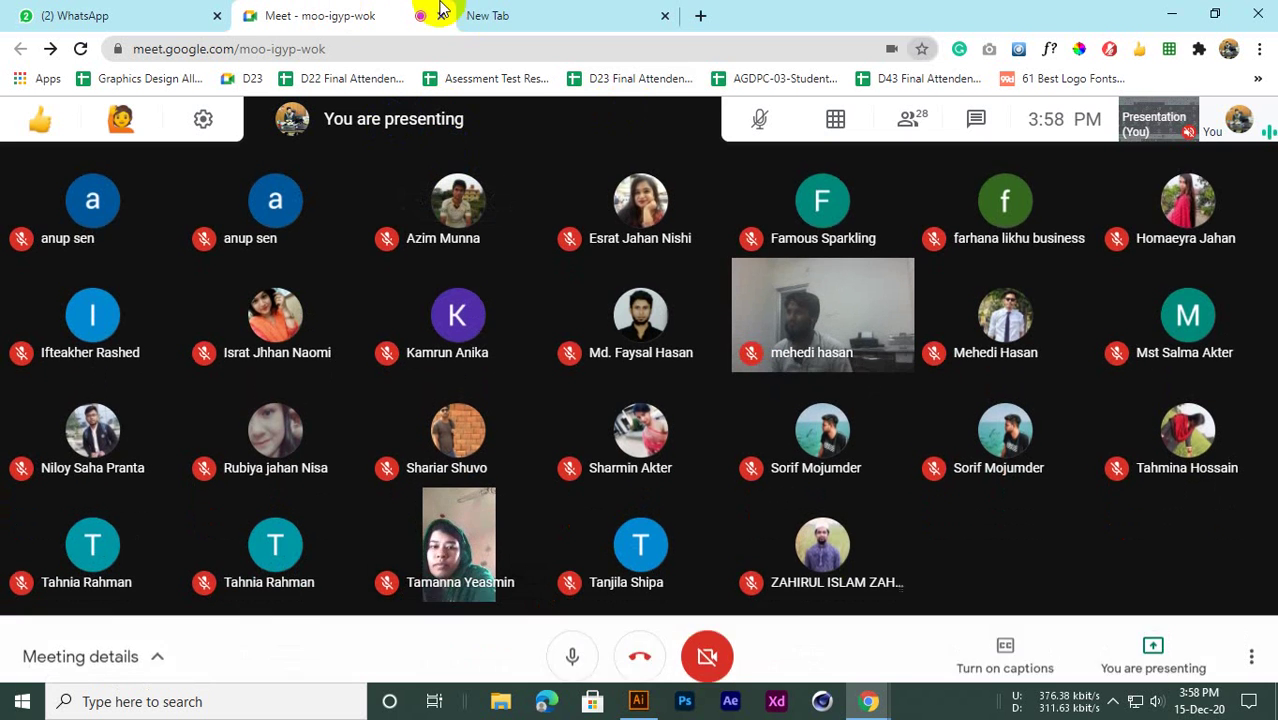
{"action": "left_click", "coordinate": [479, 14]}
{"action": "left_click", "coordinate": [302, 13]}
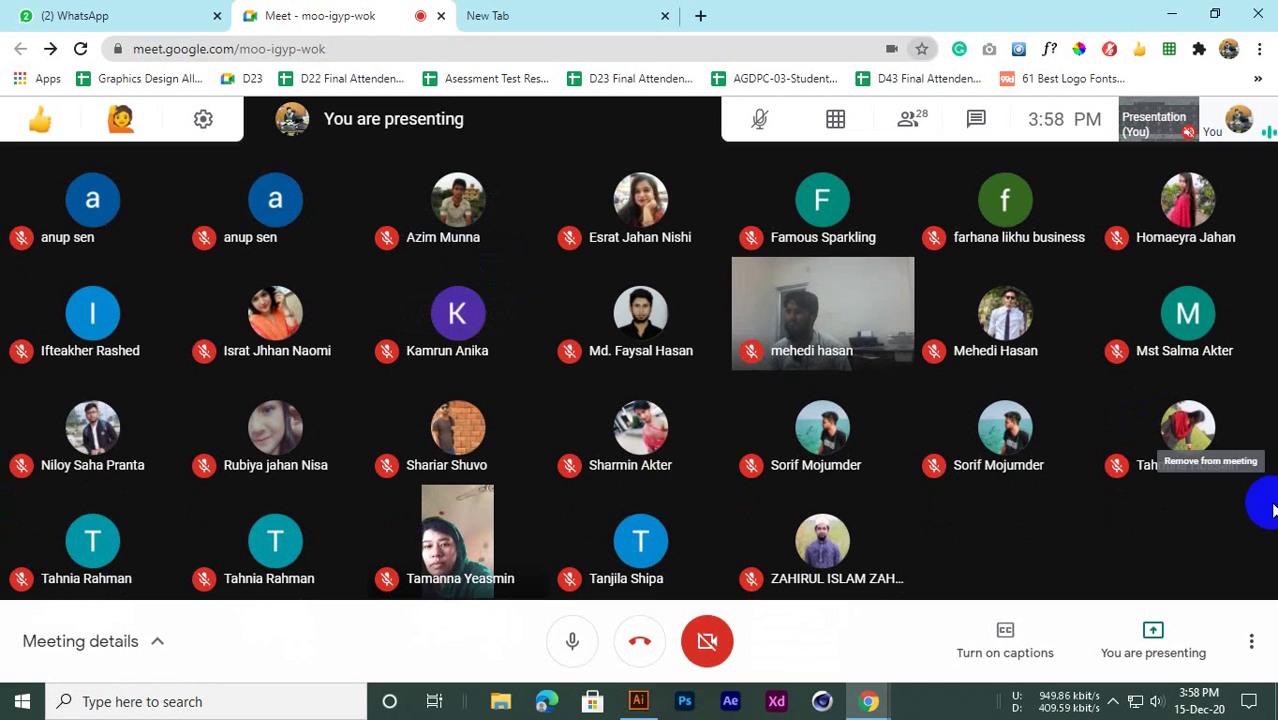
Minimize Chrome and open BOOK.ai from Illustrator's recent files
{"action": "left_click", "coordinate": [1171, 14]}
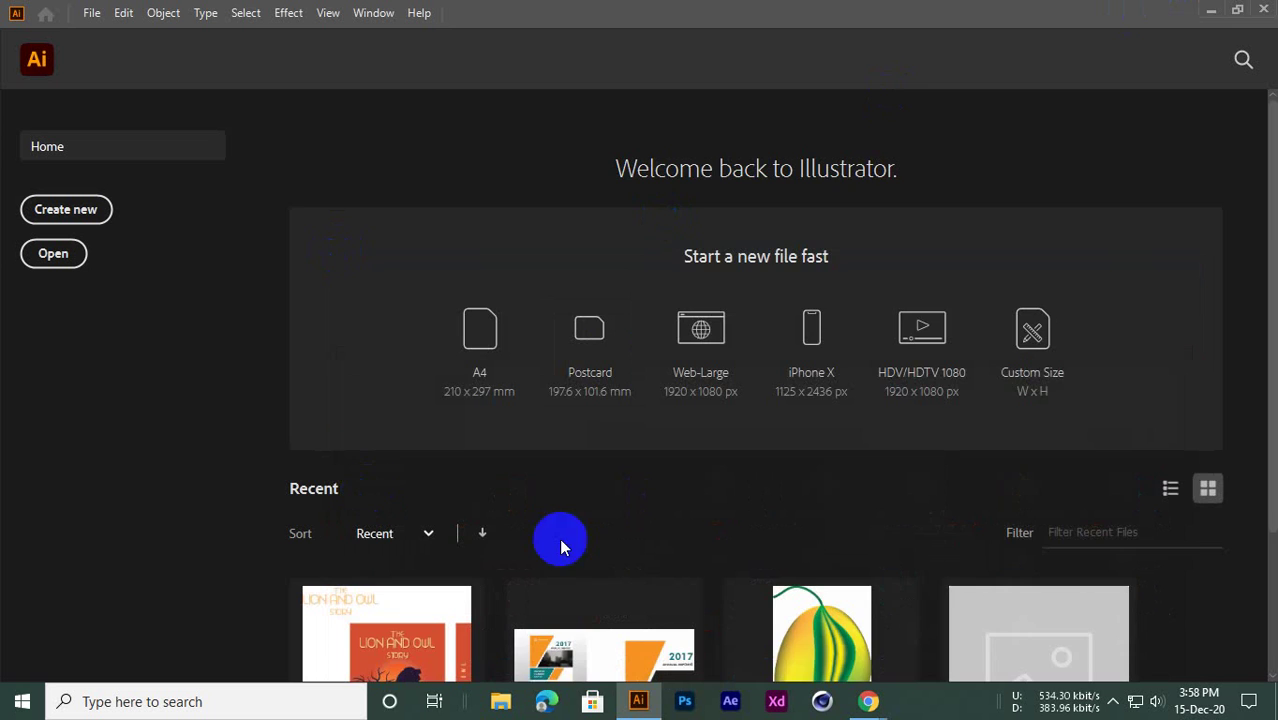
{"action": "scroll", "coordinate": [559, 538], "scroll_direction": "down", "scroll_amount": 2}
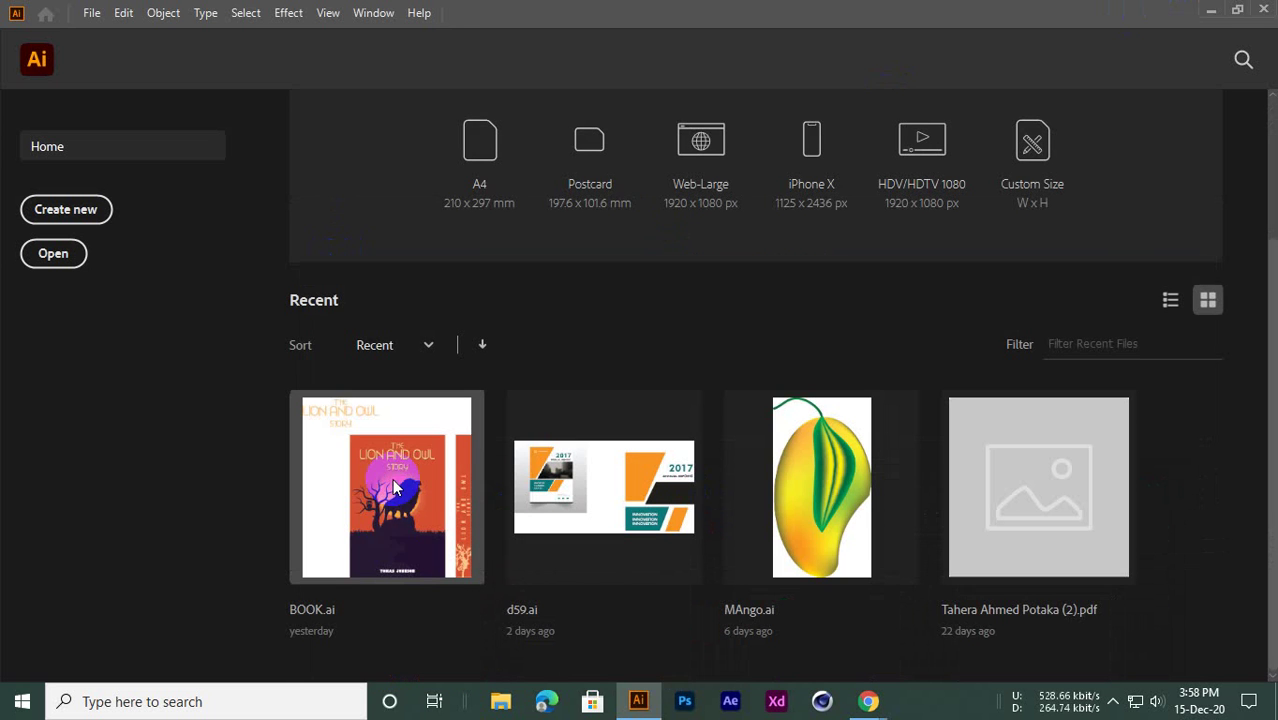
{"action": "left_click", "coordinate": [373, 493]}
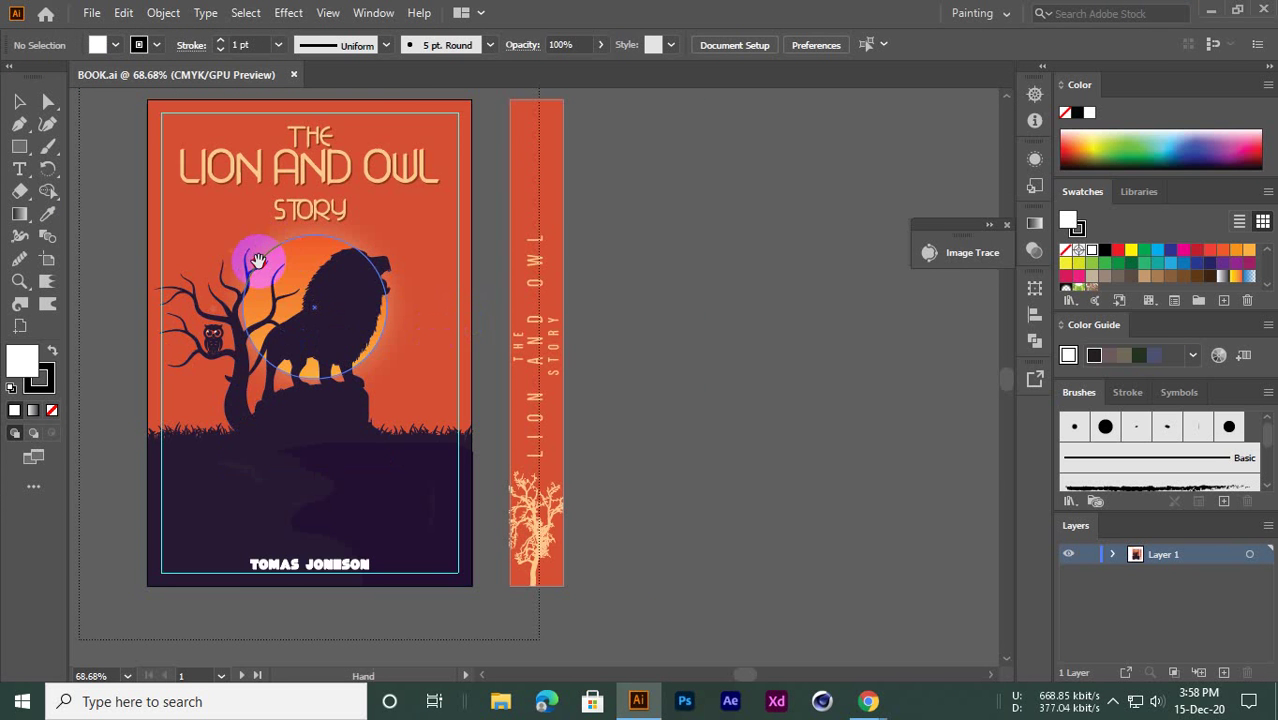
Inspect the cover by selecting the lion, title, ground and orange background groups
{"action": "left_click_drag", "start_coordinate": [259, 261], "coordinate": [401, 264]}
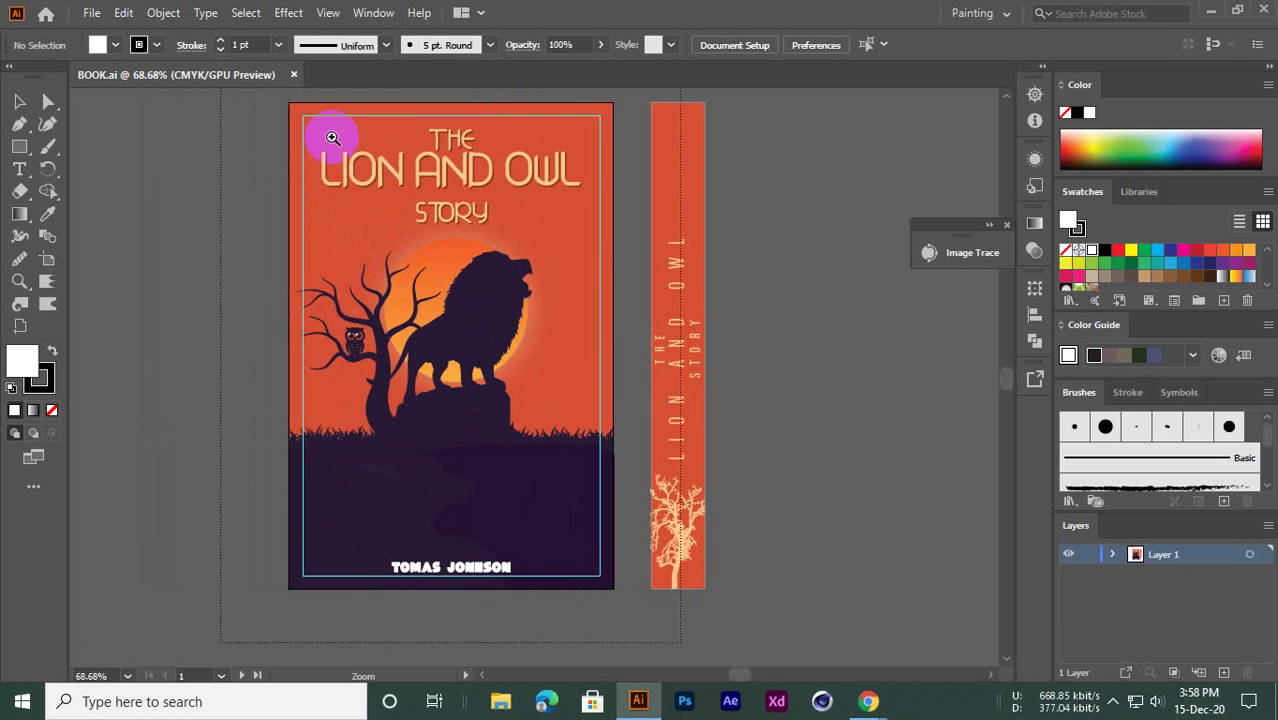
{"action": "left_click_drag", "start_coordinate": [331, 137], "coordinate": [218, 312]}
{"action": "left_click_drag", "start_coordinate": [349, 304], "coordinate": [378, 369]}
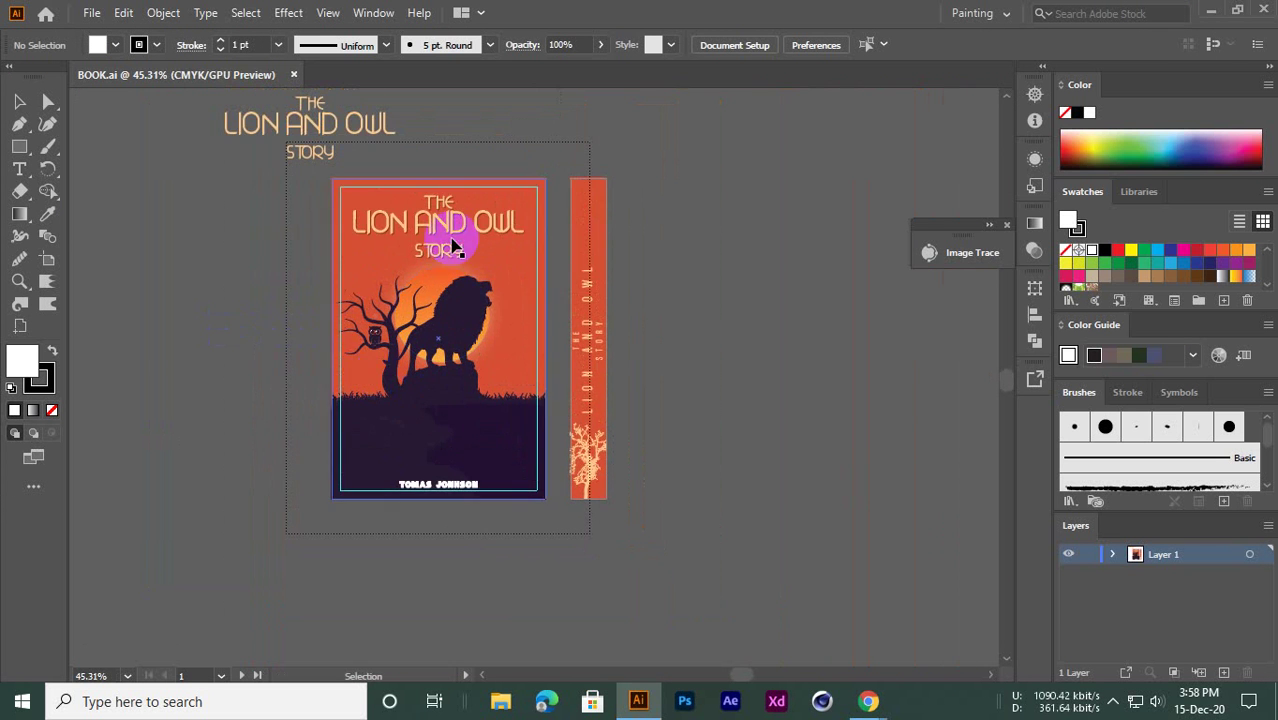
{"action": "left_click", "coordinate": [464, 307]}
{"action": "left_click", "coordinate": [430, 231]}
{"action": "left_click", "coordinate": [388, 325]}
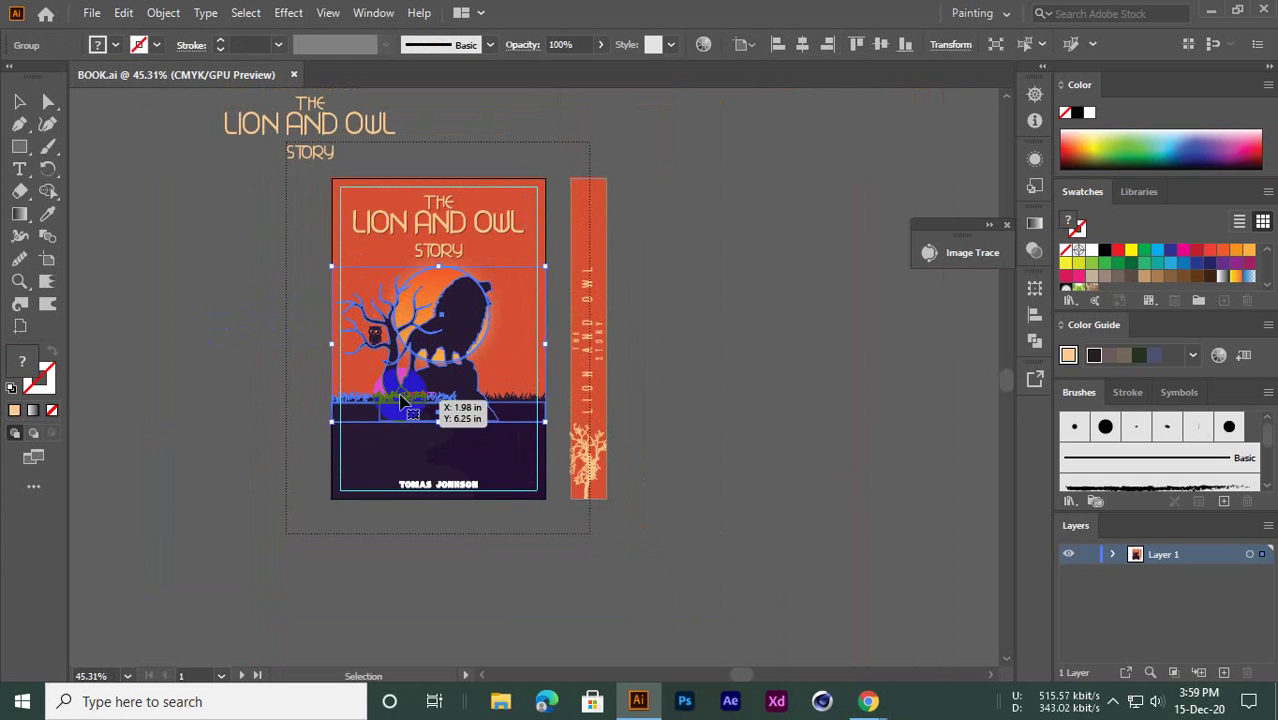
{"action": "left_click", "coordinate": [399, 421]}
{"action": "left_click", "coordinate": [467, 451]}
{"action": "key", "text": "ctrl+shift+a"}
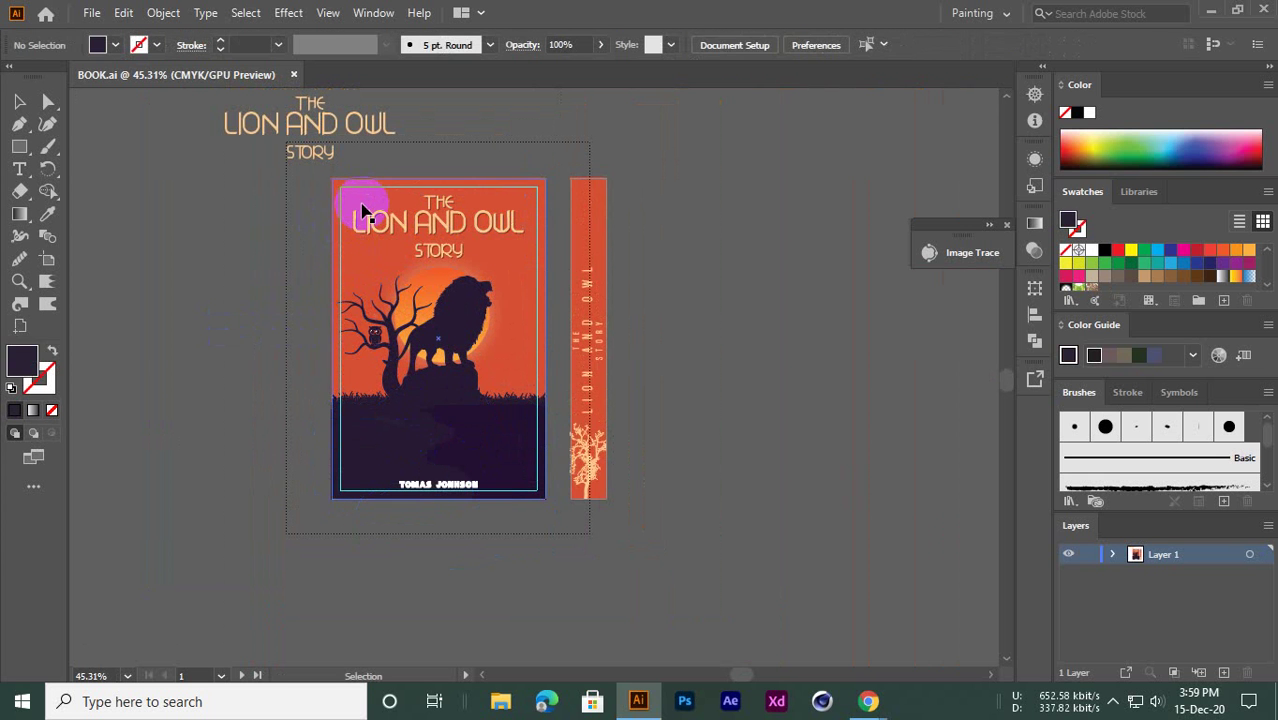
{"action": "left_click", "coordinate": [361, 208]}
Zoom around the whole cover and spine, deselect, and close BOOK.ai
{"action": "left_click_drag", "start_coordinate": [338, 176], "coordinate": [611, 297]}
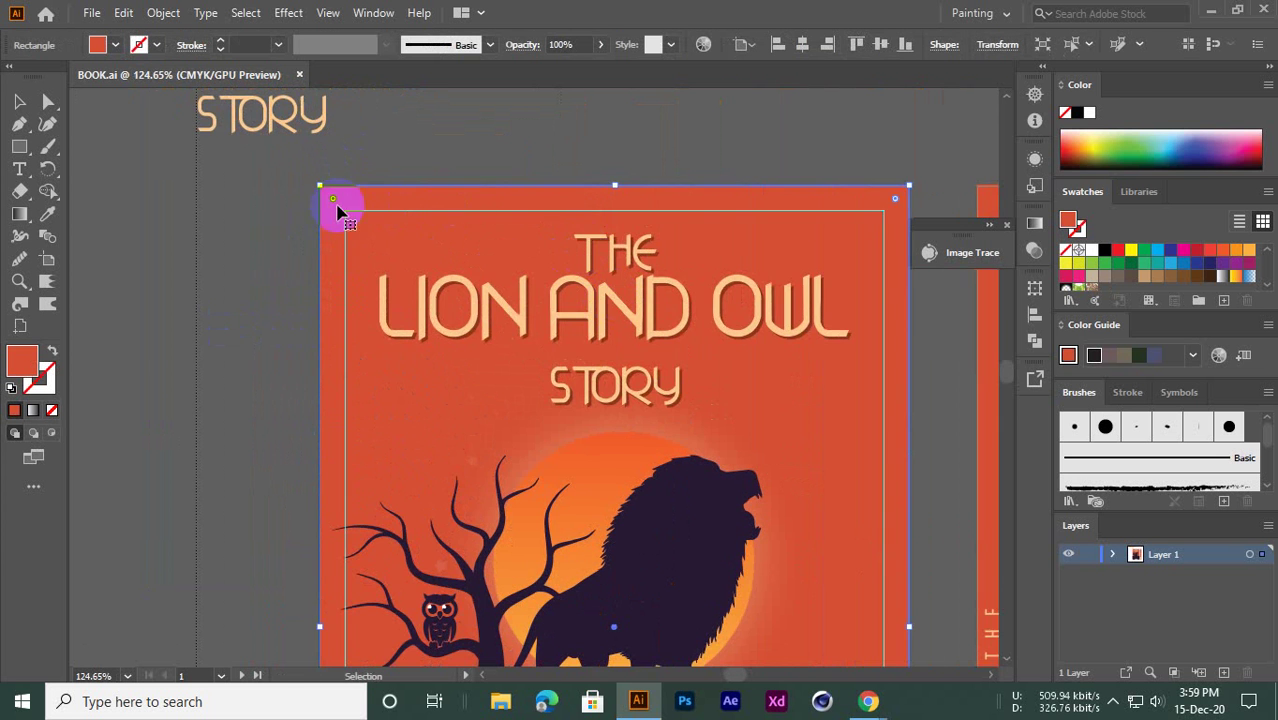
{"action": "left_click_drag", "start_coordinate": [615, 205], "coordinate": [488, 303]}
{"action": "left_click_drag", "start_coordinate": [649, 352], "coordinate": [508, 369]}
{"action": "left_click_drag", "start_coordinate": [511, 418], "coordinate": [498, 344]}
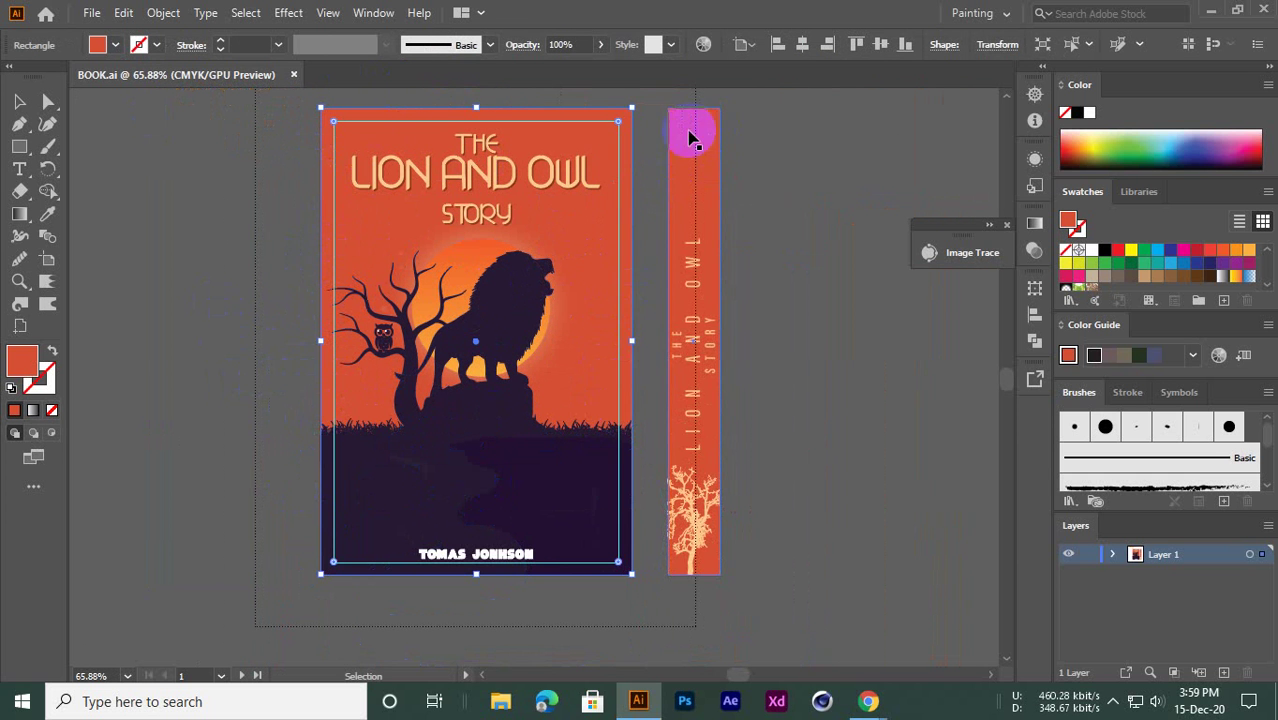
{"action": "left_click", "coordinate": [236, 268]}
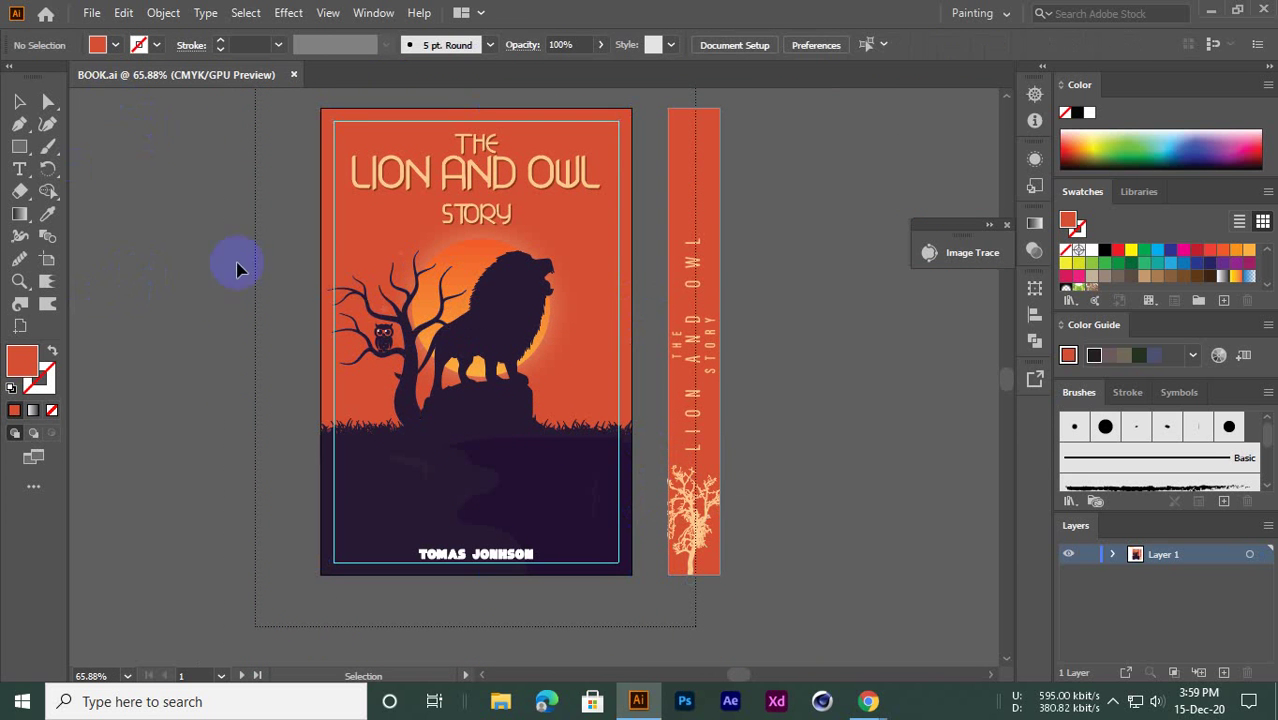
{"action": "left_click", "coordinate": [294, 76]}
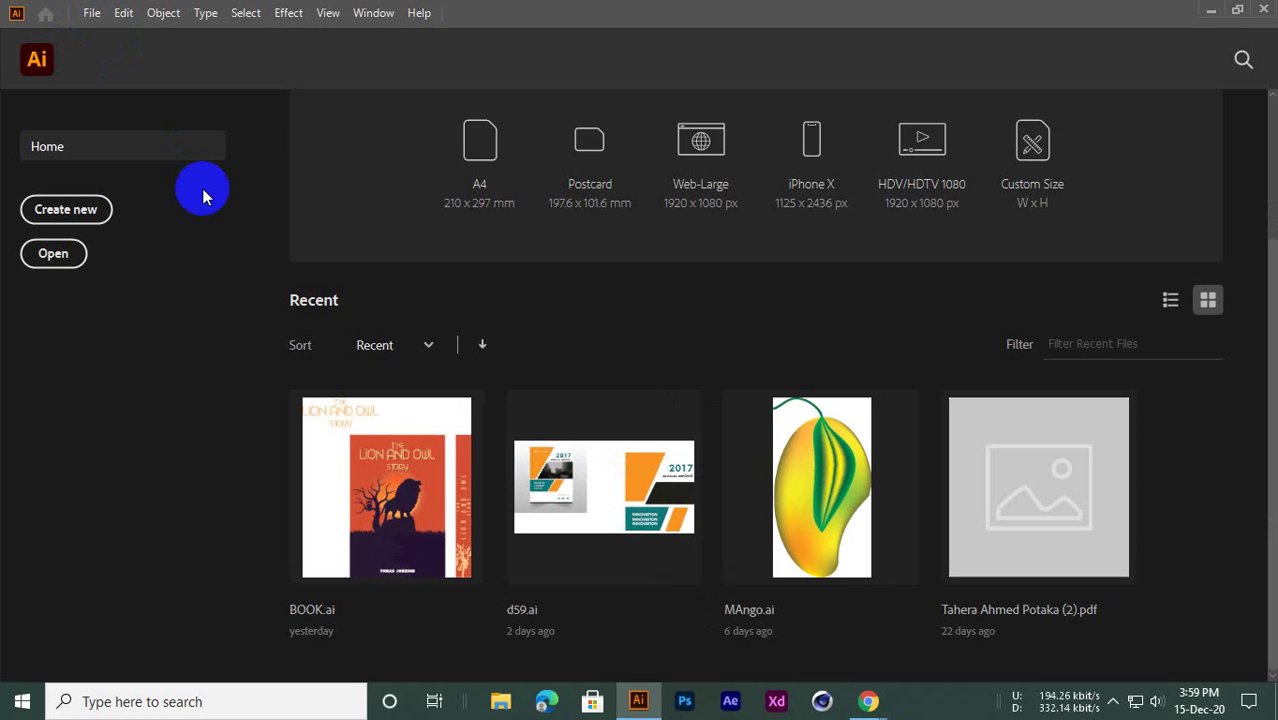
Create a new document from the Print presets using the A4 blank size
{"action": "left_click", "coordinate": [91, 12]}
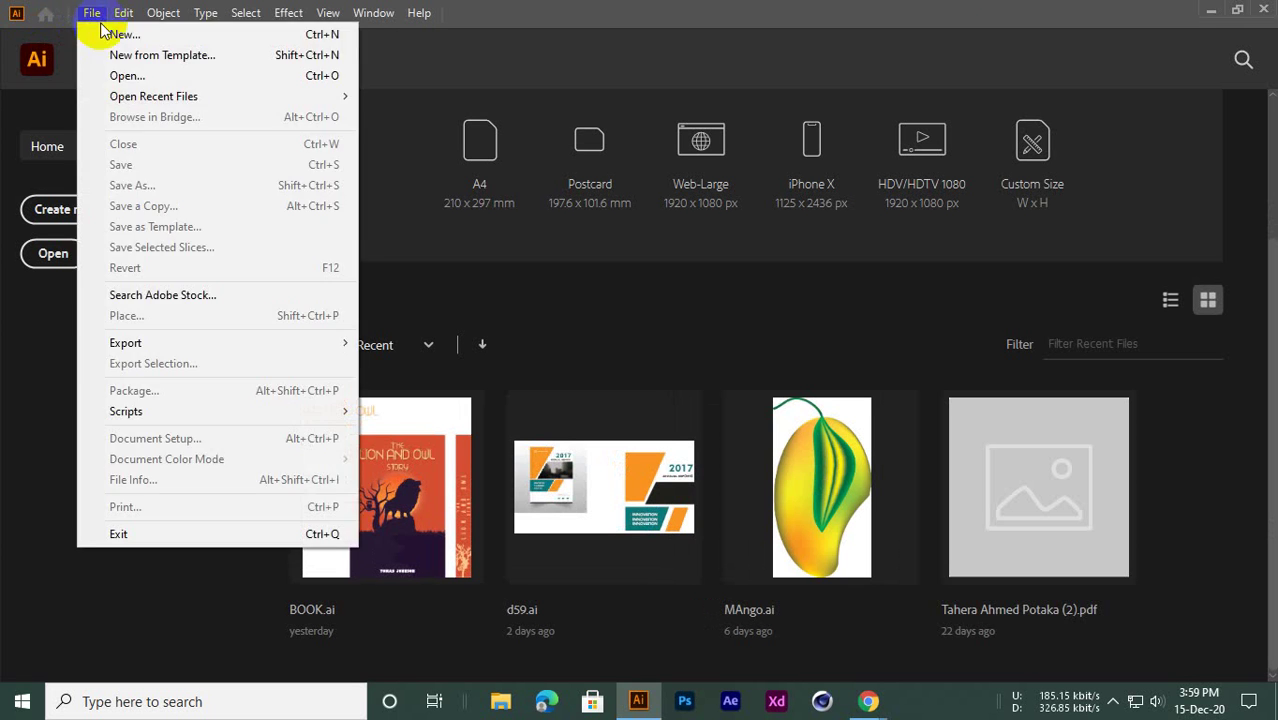
{"action": "left_click", "coordinate": [107, 36]}
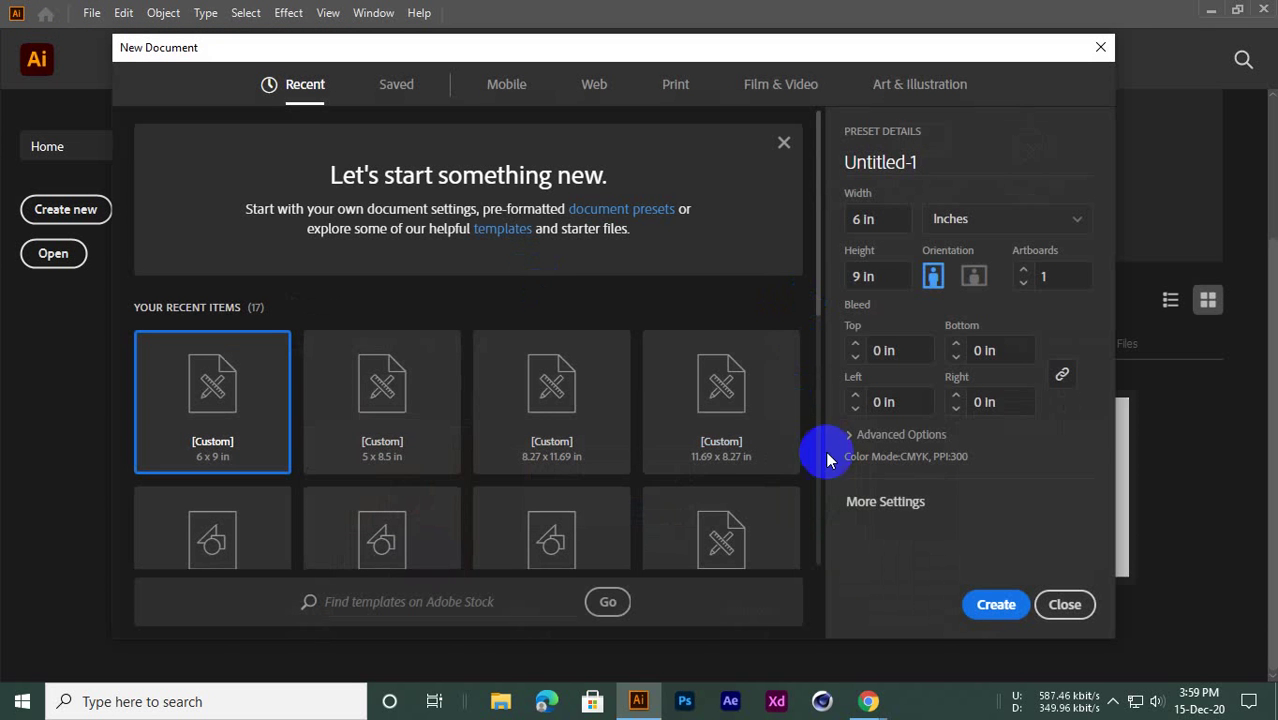
{"action": "left_click_drag", "start_coordinate": [454, 53], "coordinate": [422, 49]}
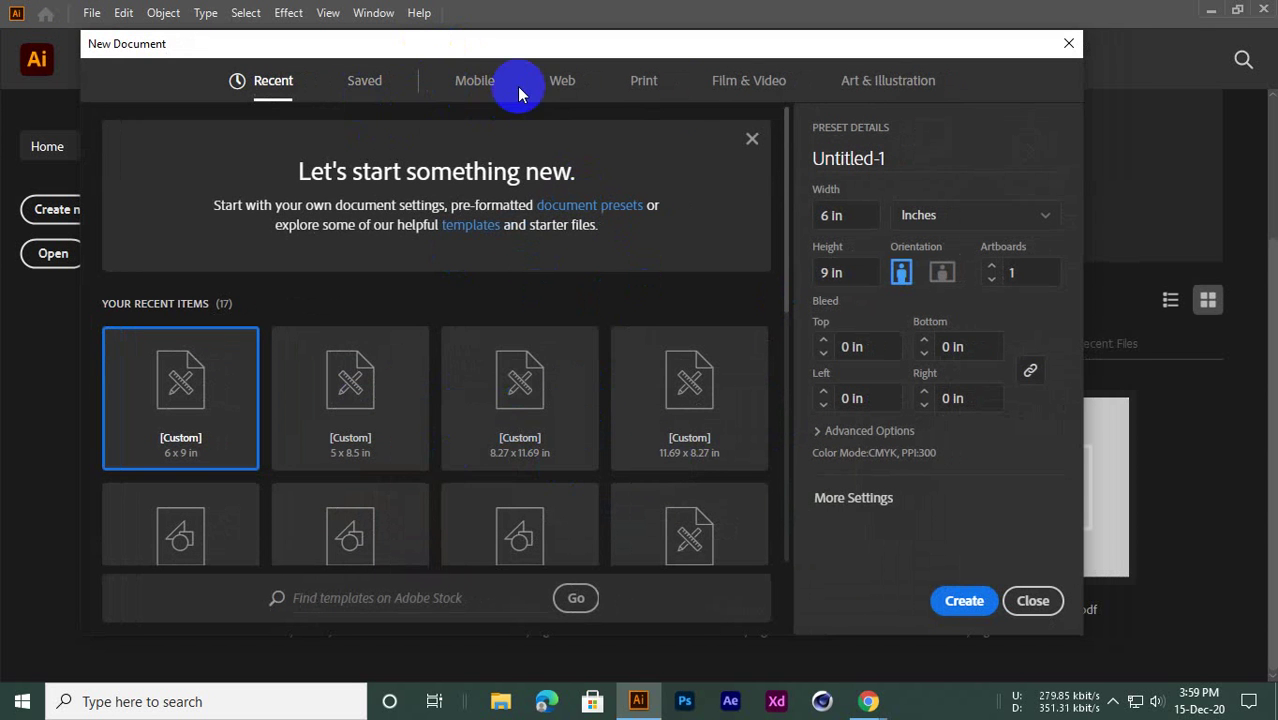
{"action": "left_click", "coordinate": [645, 82]}
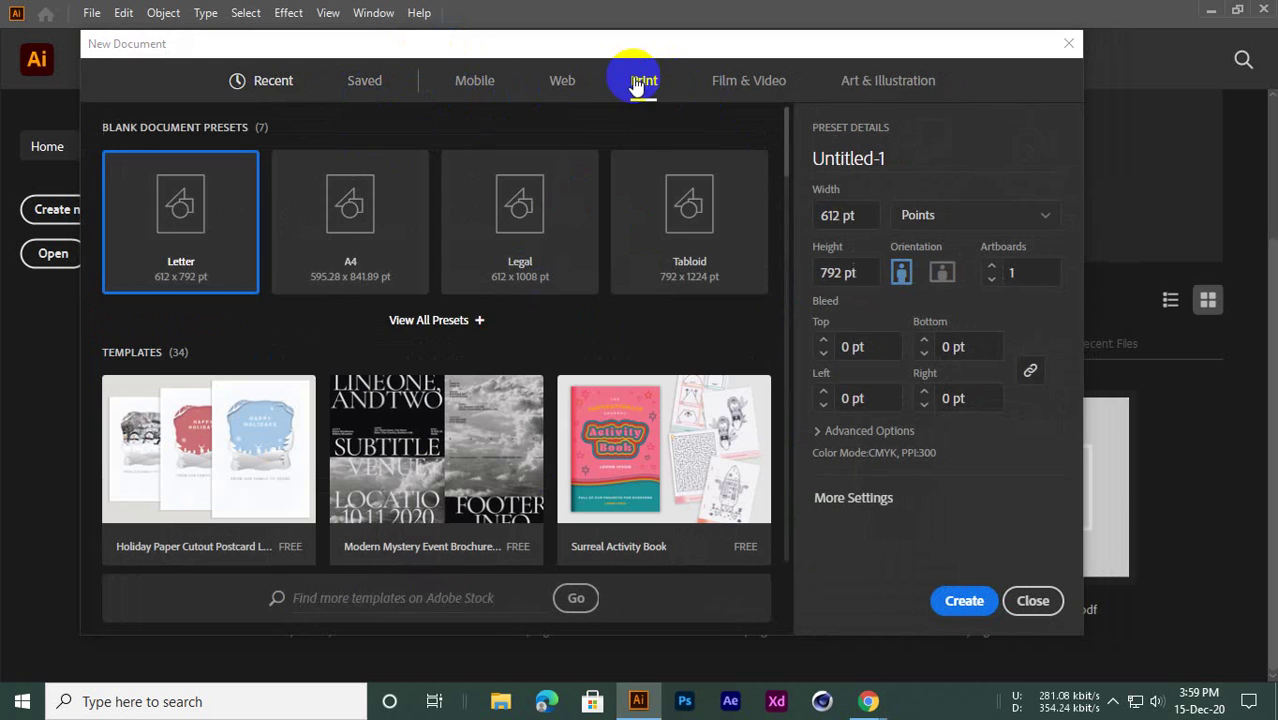
{"action": "left_click", "coordinate": [374, 245]}
{"action": "left_click", "coordinate": [960, 596]}
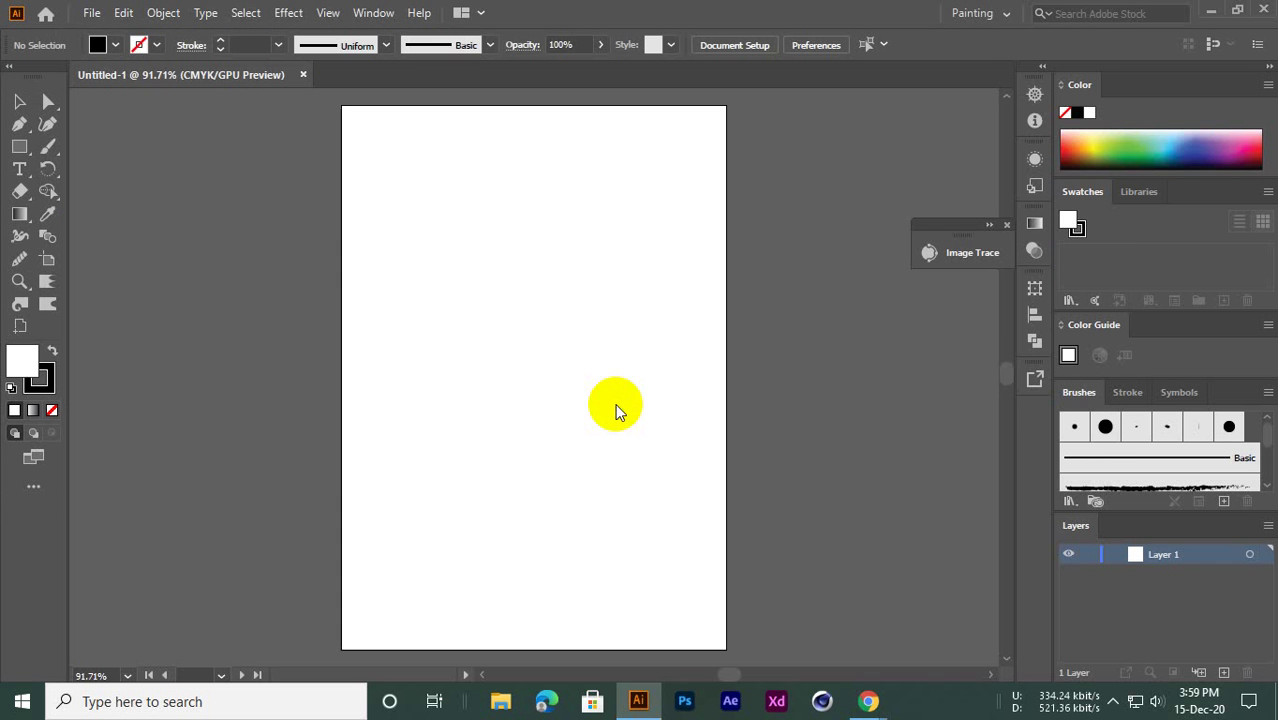
Center the blank Untitled-1 artboard, try the Scale and Blend shortcuts, then minimize Illustrator
{"action": "left_click_drag", "start_coordinate": [590, 254], "coordinate": [499, 310]}
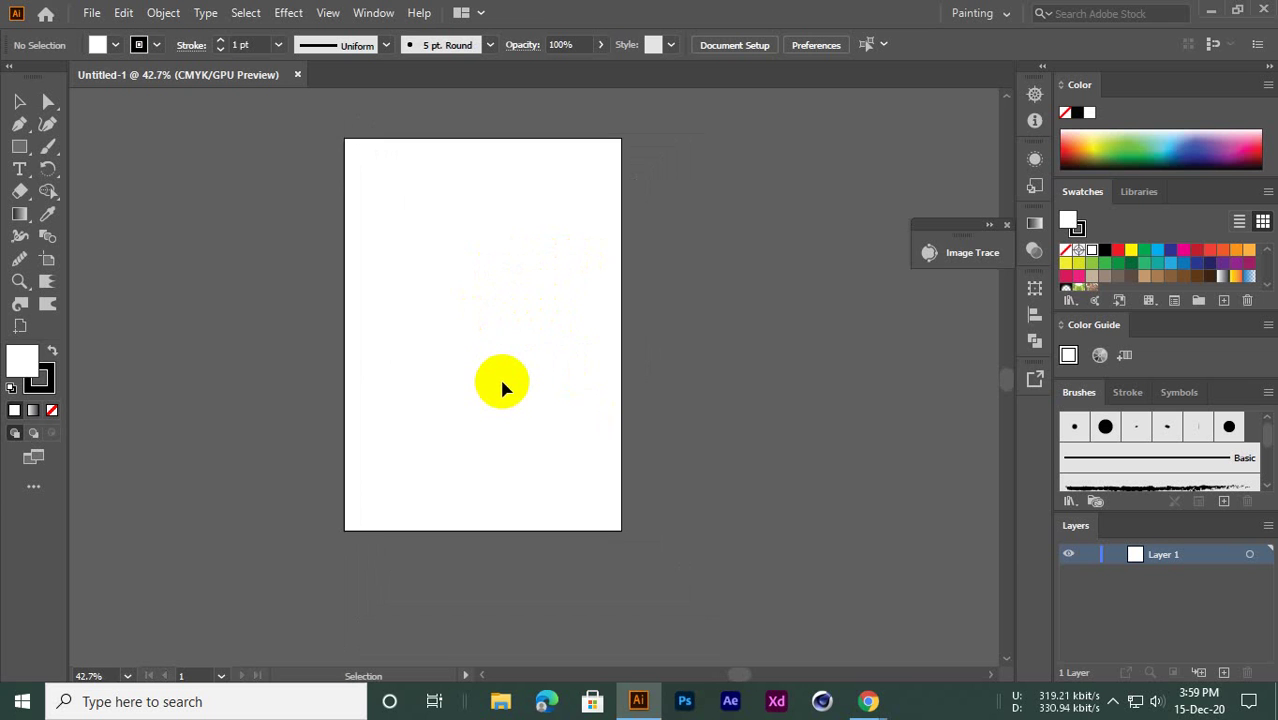
{"action": "key", "text": "s"}
{"action": "key", "text": "w"}
{"action": "key", "text": "super"}
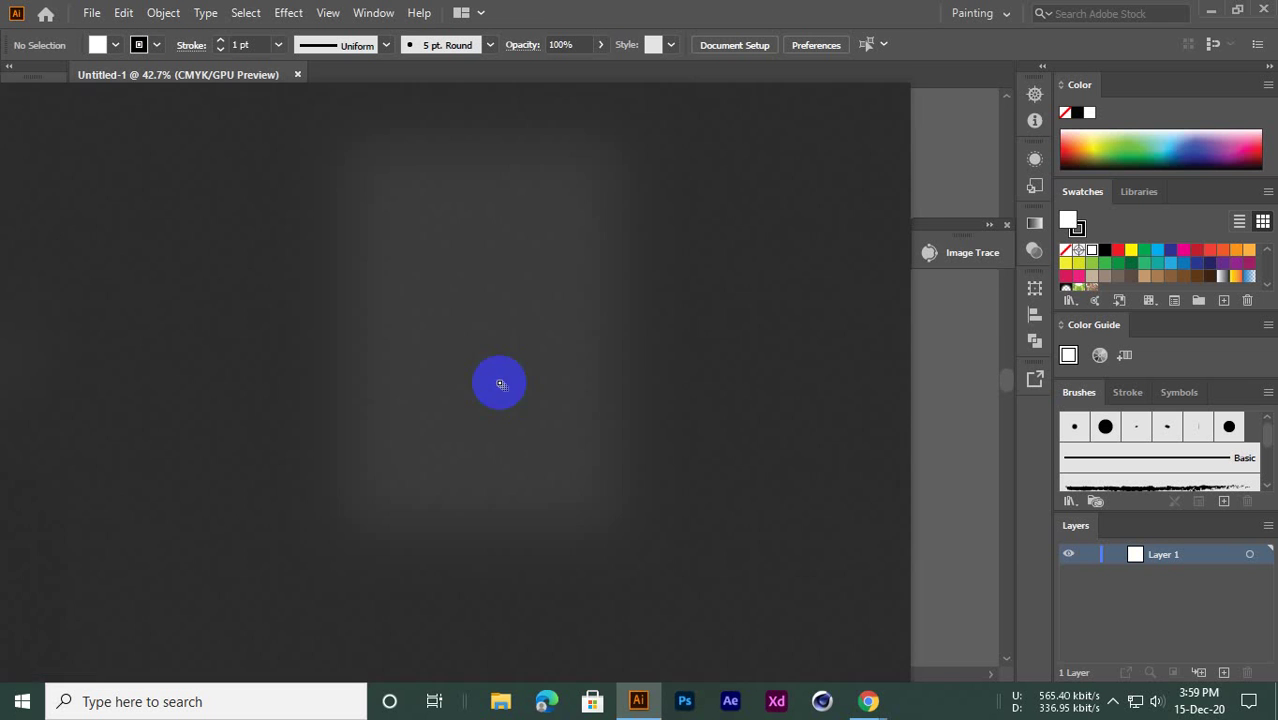
{"action": "key", "text": "super"}
{"action": "key", "text": "s"}
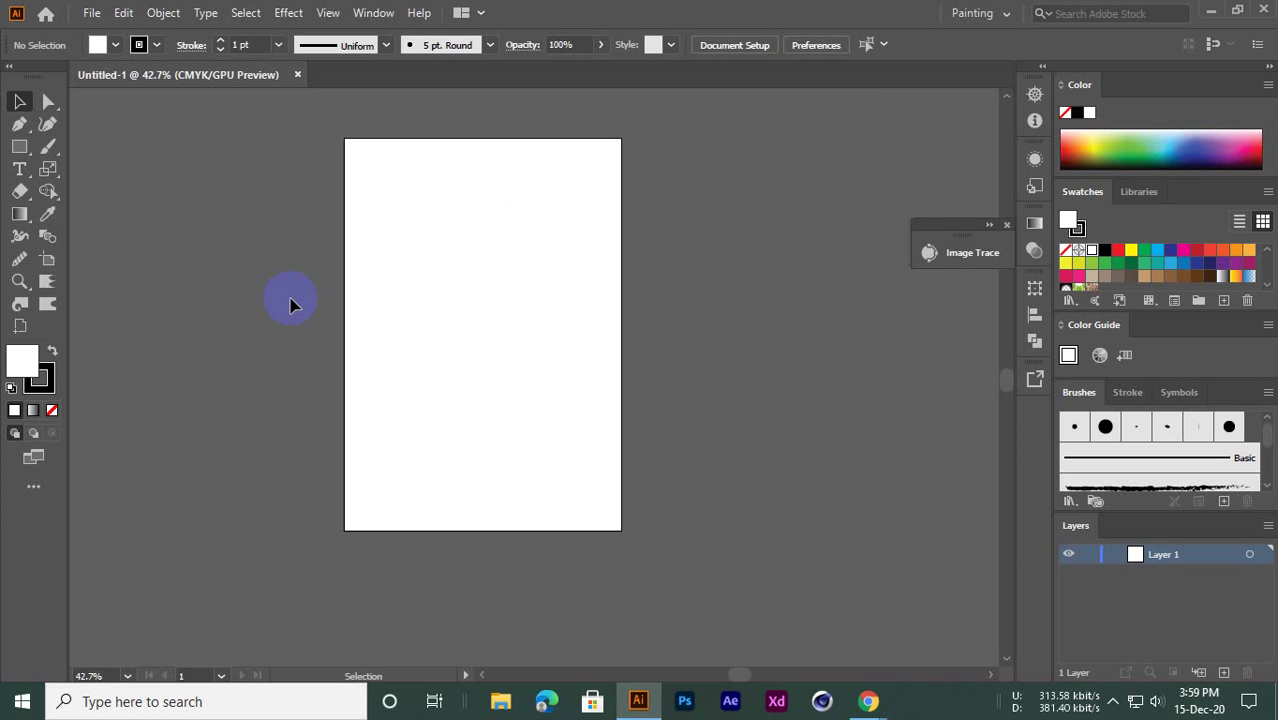
{"action": "left_click", "coordinate": [1204, 9]}
Launch SwordSoft Mousetrack from a Start menu search for 'SW', then close its window
{"action": "left_click", "coordinate": [22, 701]}
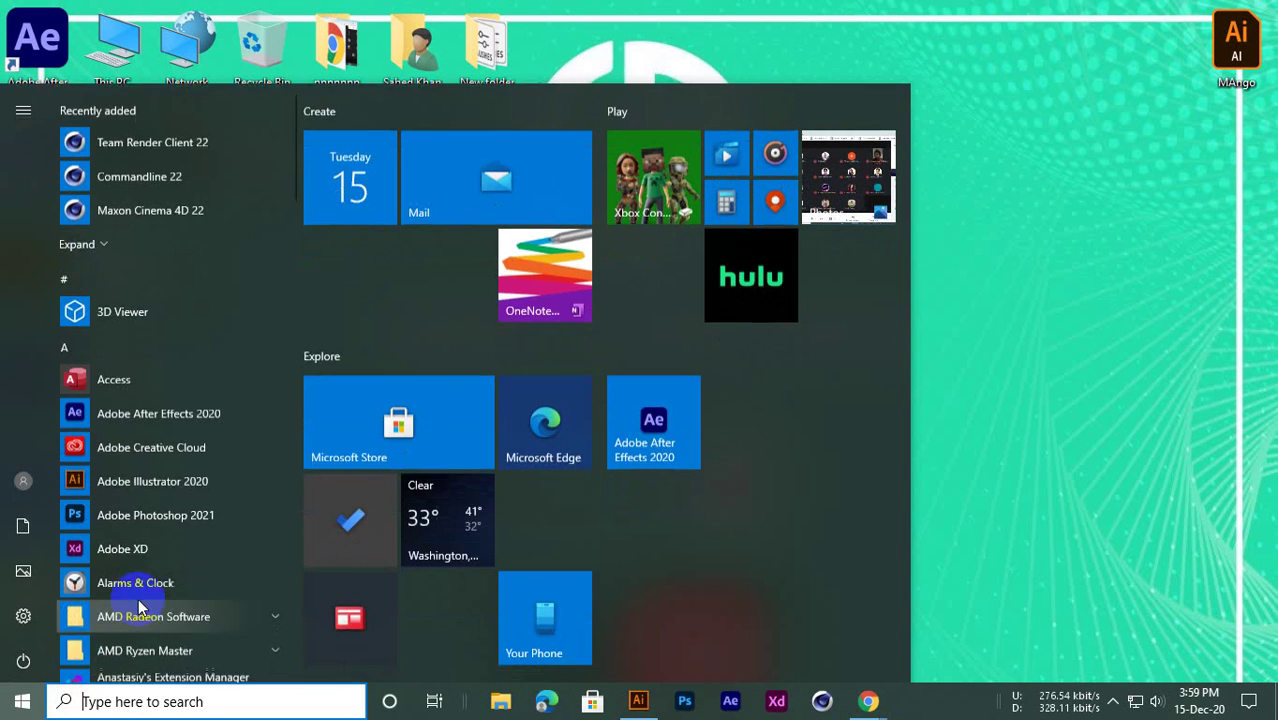
{"action": "type", "text": "SW"}
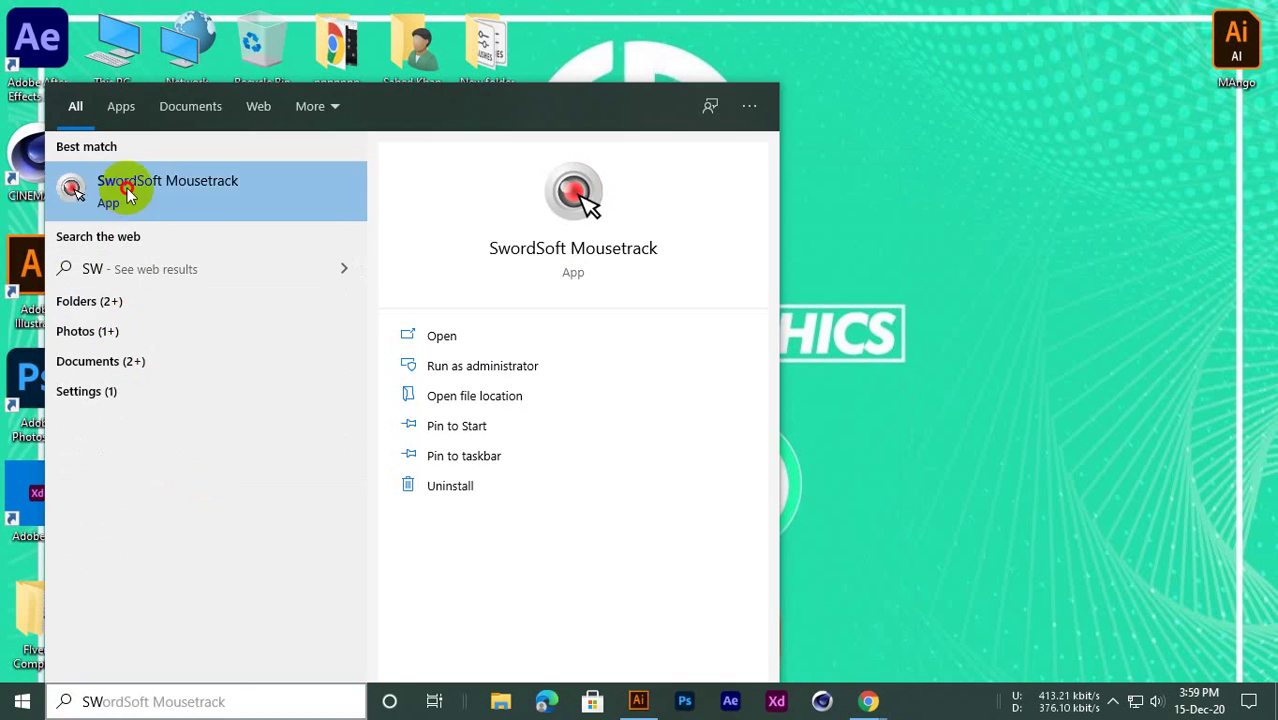
{"action": "left_click", "coordinate": [126, 190]}
{"action": "key", "text": "super"}
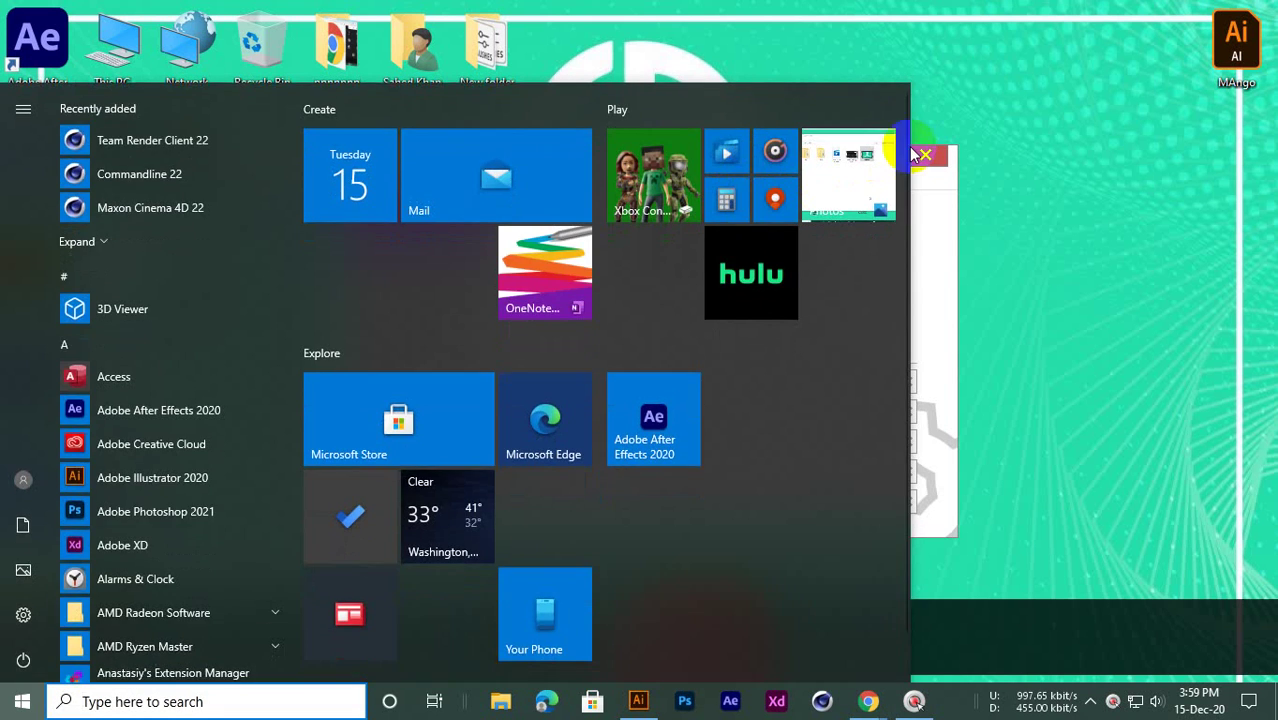
{"action": "left_click", "coordinate": [1040, 95]}
{"action": "left_click", "coordinate": [925, 158]}
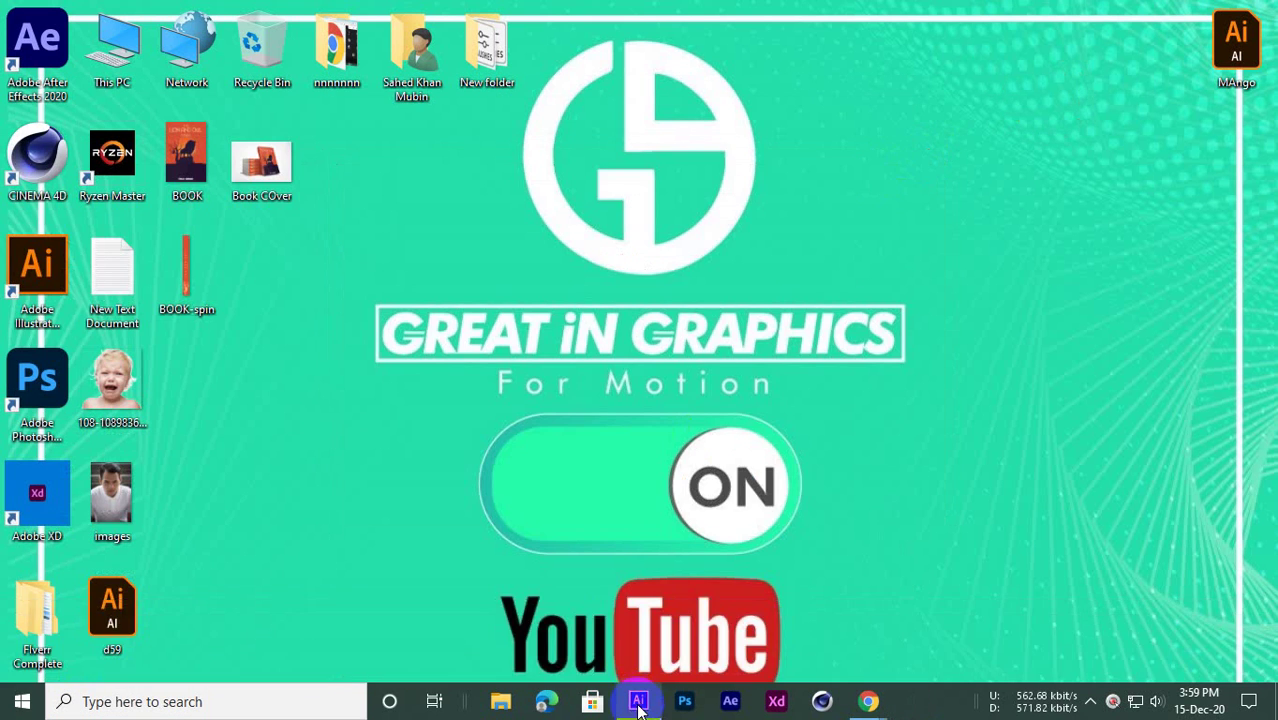
Restore Illustrator and pan and zoom the blank artboard into place
{"action": "left_click", "coordinate": [638, 701]}
{"action": "key", "text": "space"}
{"action": "left_click_drag", "start_coordinate": [462, 288], "coordinate": [502, 300]}
{"action": "key", "text": "ctrl+space"}
{"action": "left_click_drag", "start_coordinate": [505, 274], "coordinate": [551, 326]}
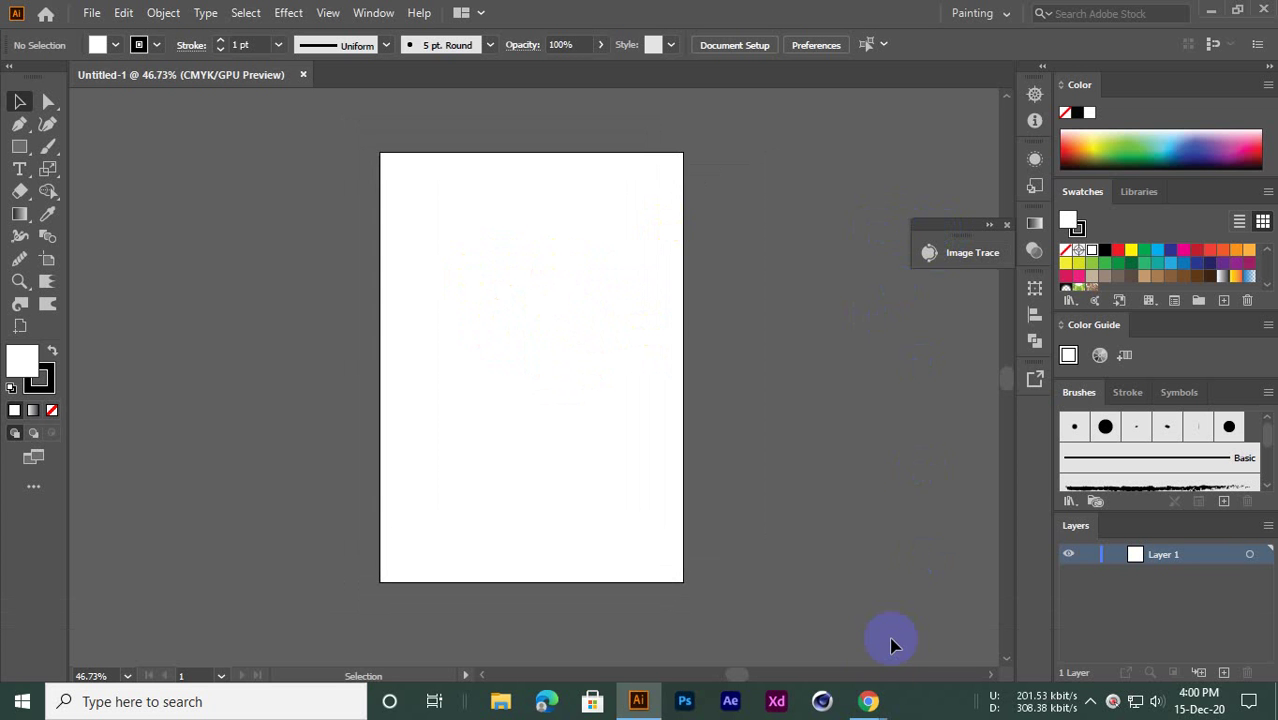
Search Google Images for 'book cover size' in Chrome's new tab
{"action": "mouse_move", "coordinate": [870, 703]}
{"action": "left_click", "coordinate": [790, 600]}
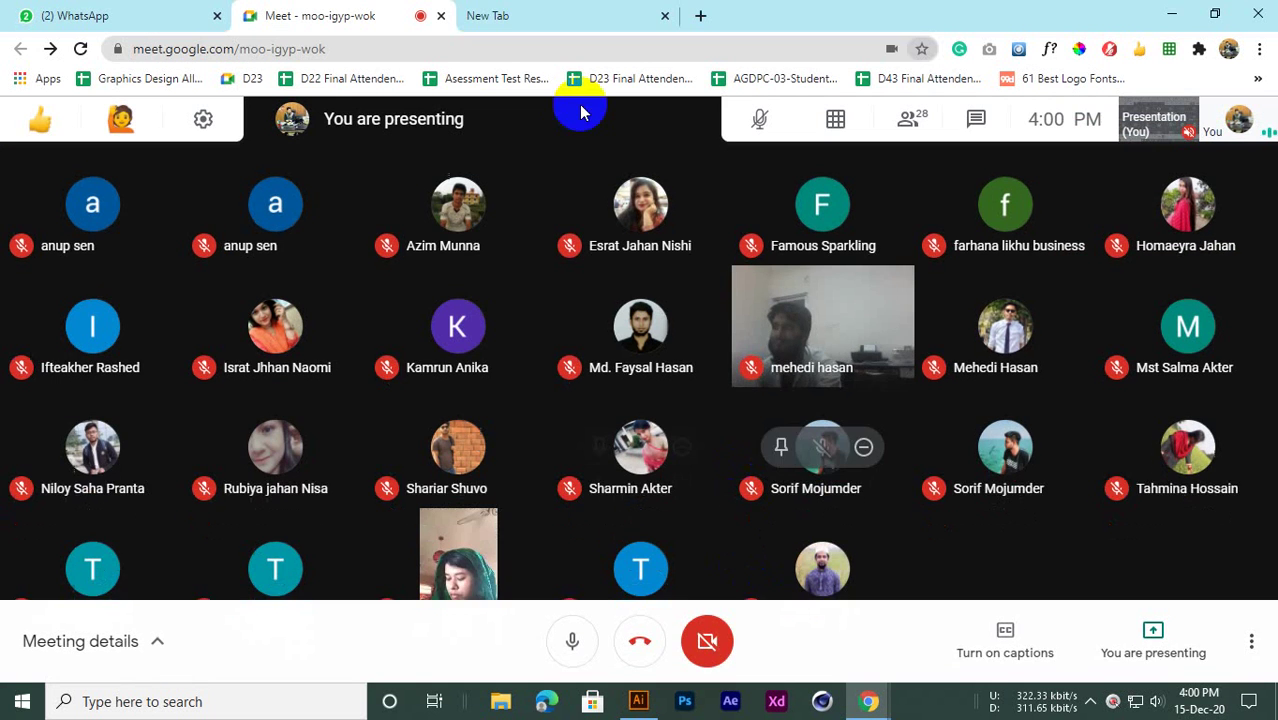
{"action": "left_click", "coordinate": [505, 12]}
{"action": "left_click", "coordinate": [320, 47]}
{"action": "type", "text": "B"}
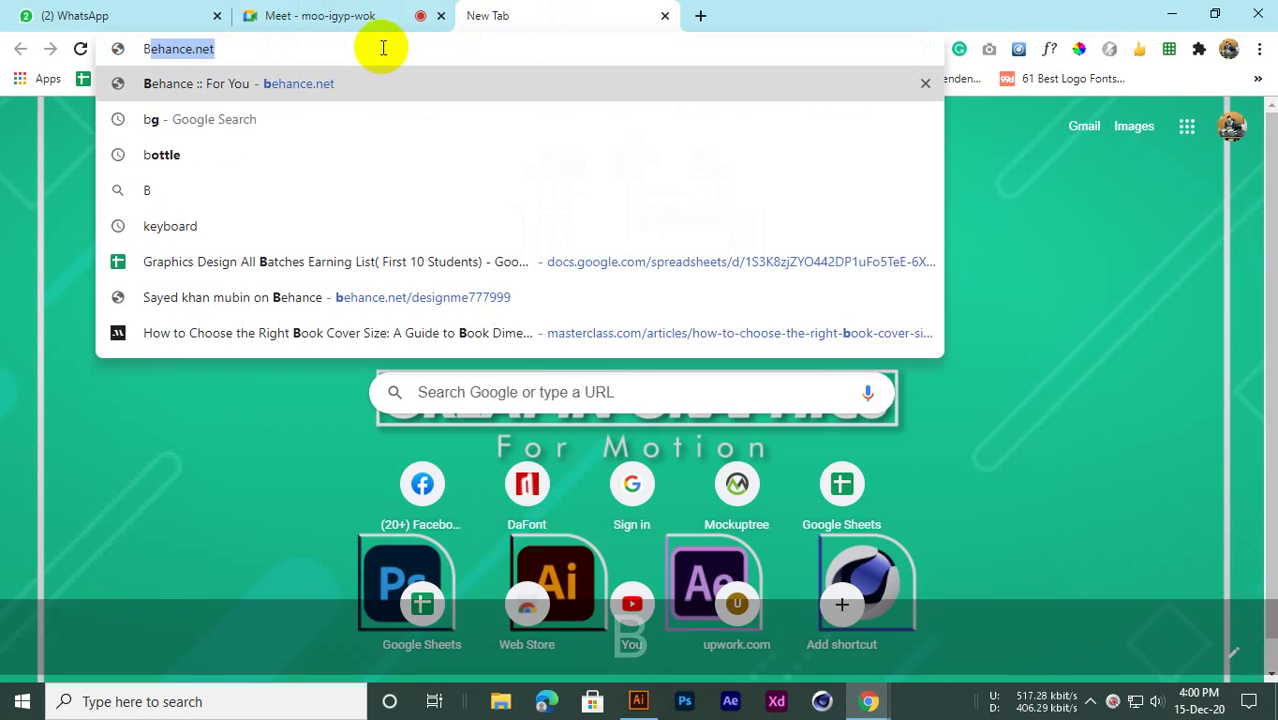
{"action": "type", "text": "OOK"}
{"action": "key", "text": "Return"}
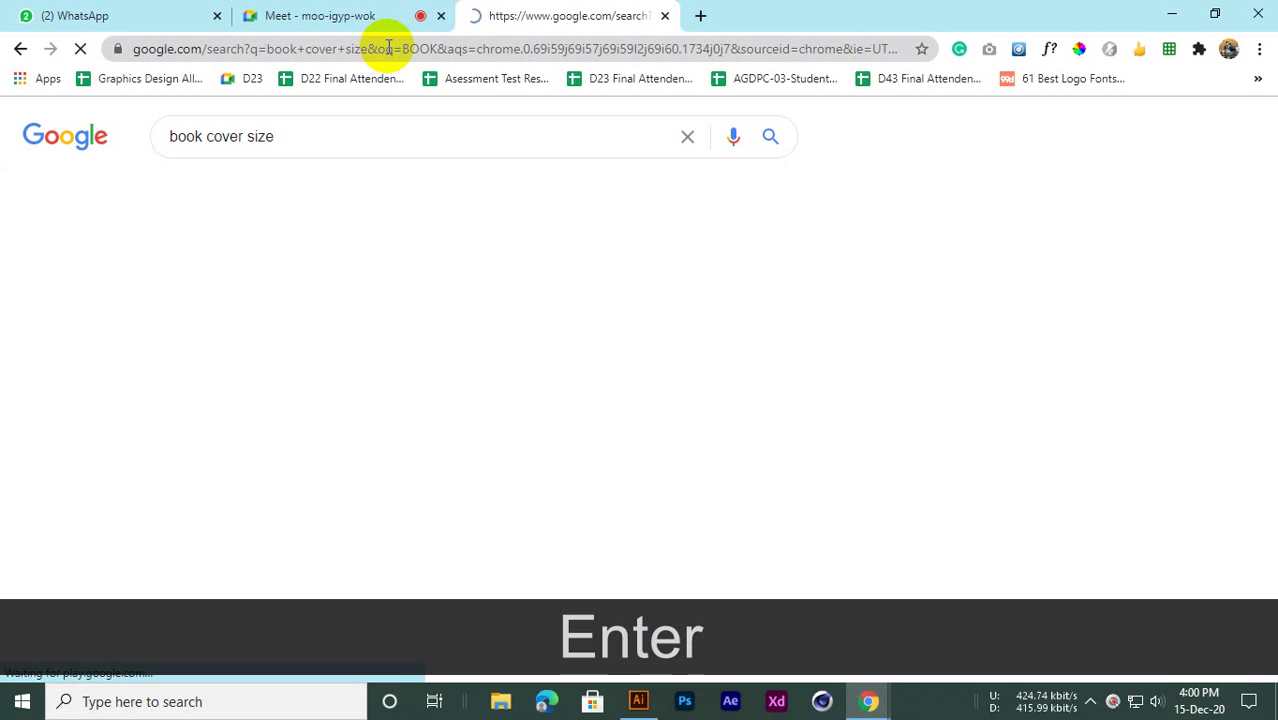
{"action": "left_click", "coordinate": [270, 195]}
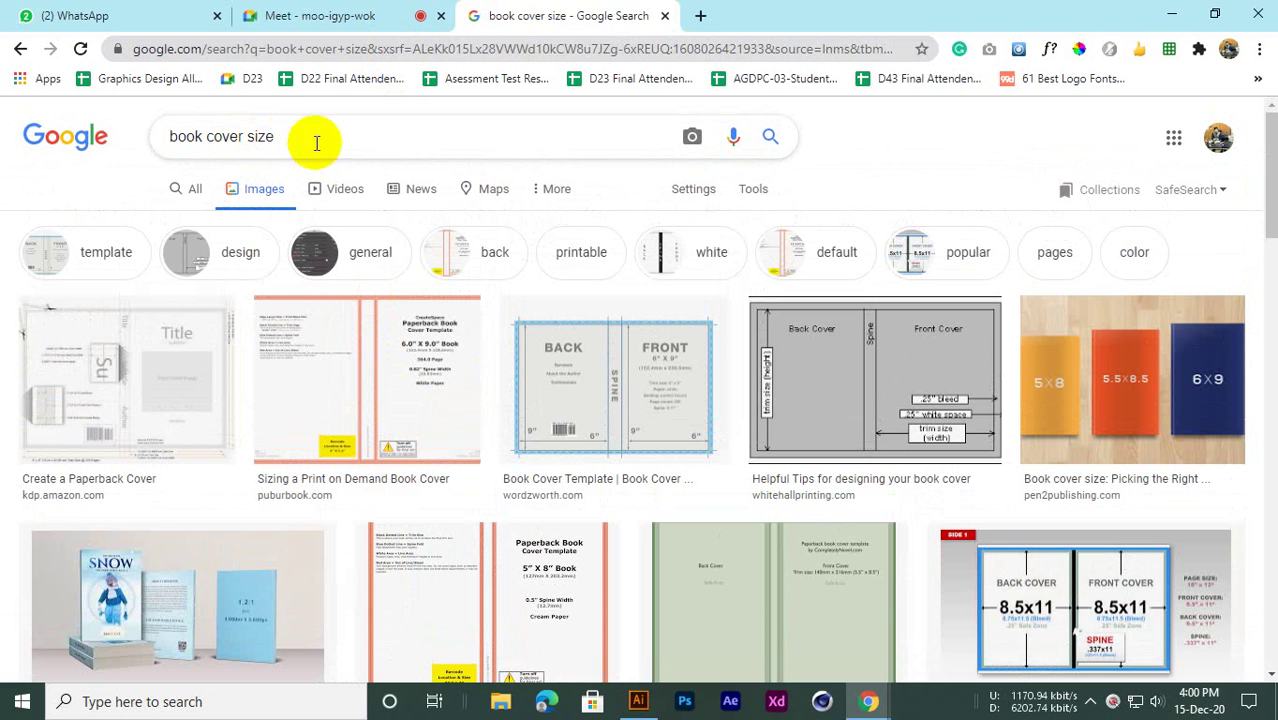
Change the image search query to 'book cover DESIGN'
{"action": "key", "text": "BackSpace"}
{"action": "key", "text": "BackSpace"}
{"action": "key", "text": "BackSpace"}
{"action": "key", "text": "BackSpace"}
{"action": "key", "text": "BackSpace"}
{"action": "type", "text": "D"}
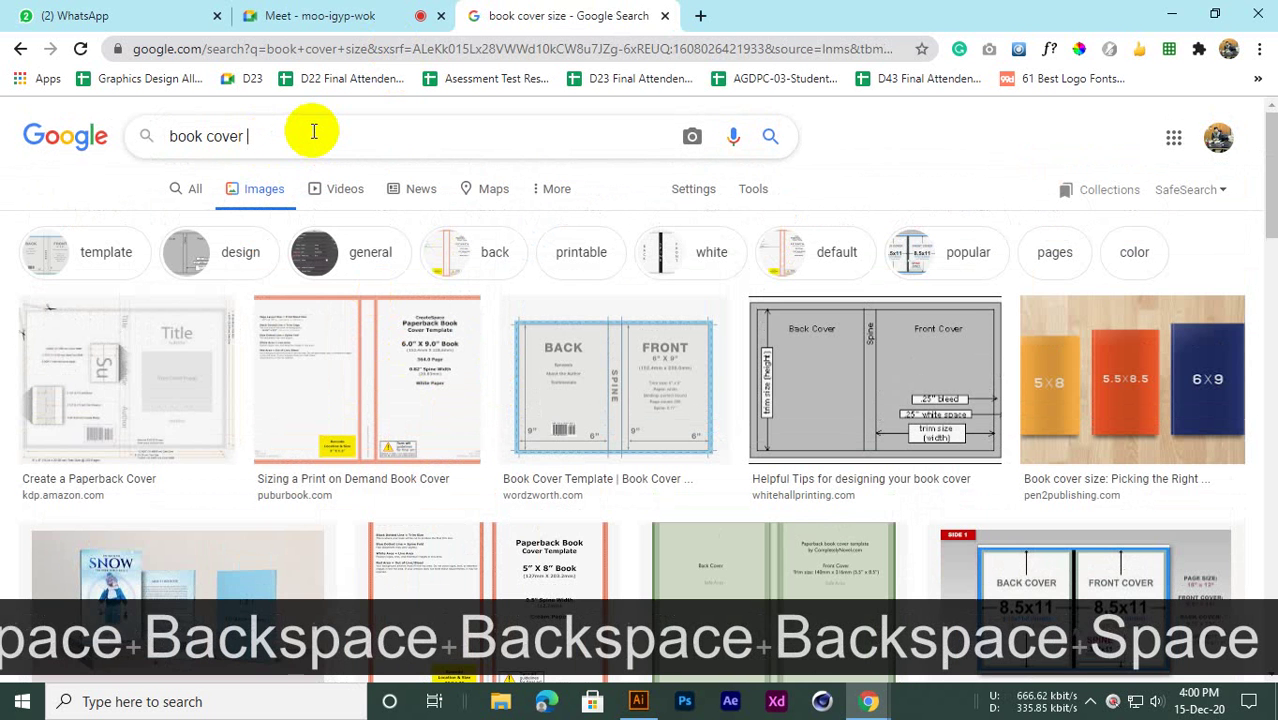
{"action": "type", "text": "ESIGN"}
{"action": "key", "text": "Return"}
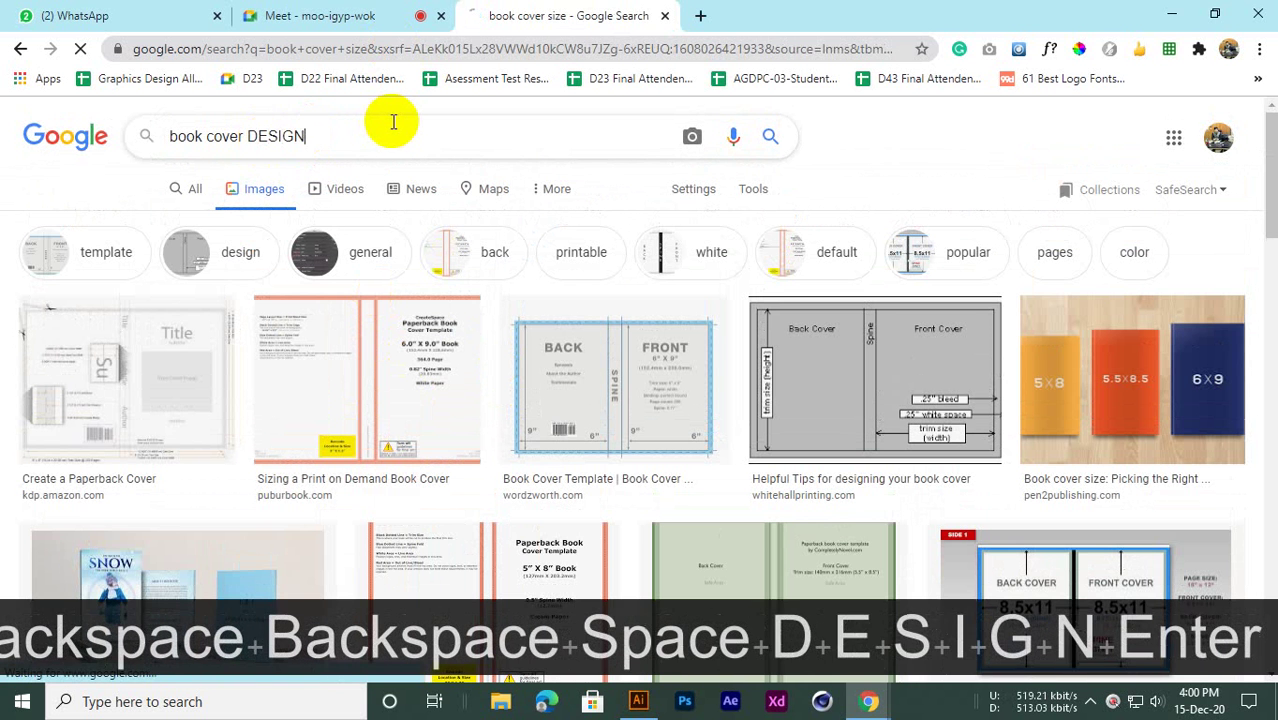
Browse the image results and preview the Creative Book Cover Design result
{"action": "scroll", "coordinate": [405, 365], "scroll_direction": "down", "scroll_amount": 3}
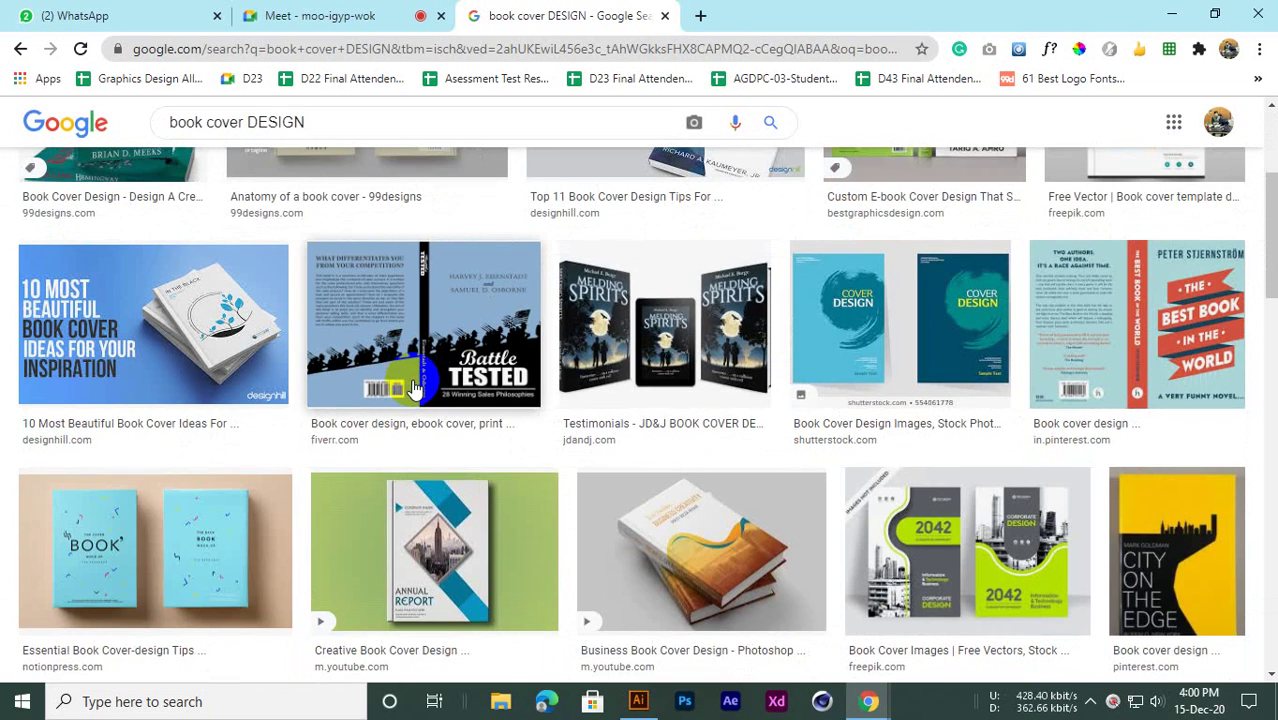
{"action": "scroll", "coordinate": [415, 388], "scroll_direction": "down", "scroll_amount": 3}
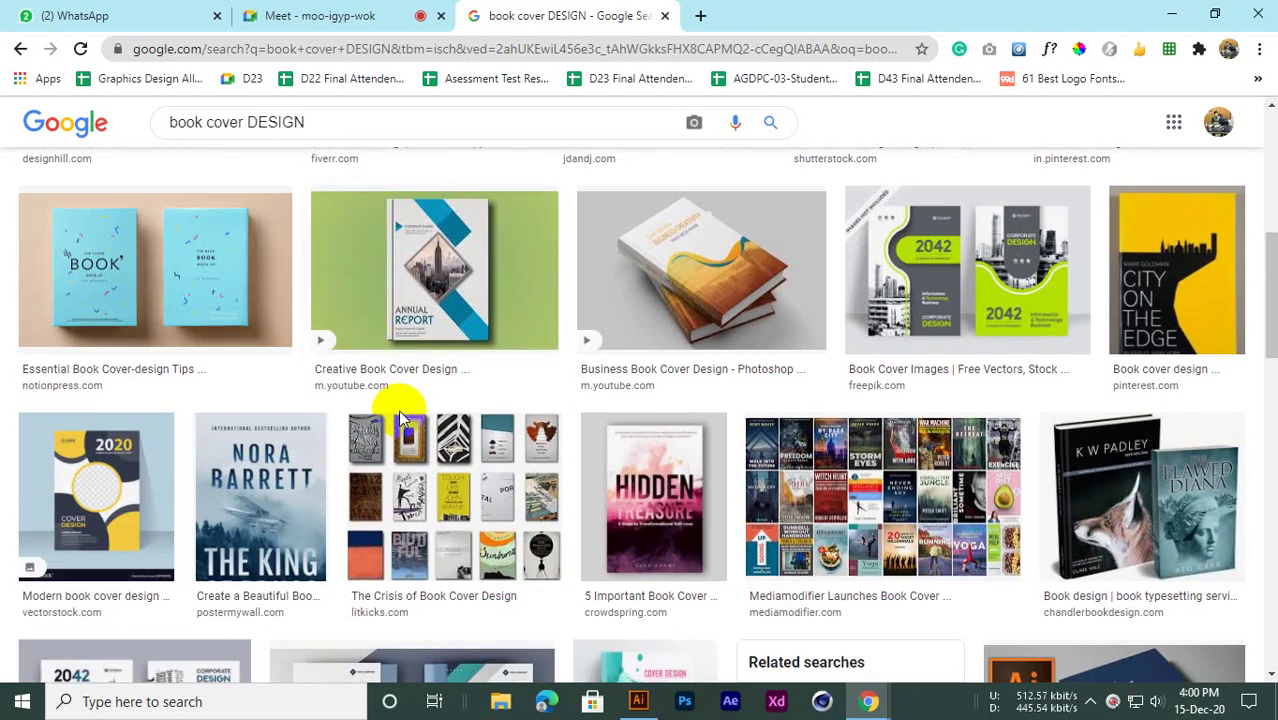
{"action": "scroll", "coordinate": [418, 398], "scroll_direction": "up", "scroll_amount": 1}
{"action": "left_click", "coordinate": [418, 398]}
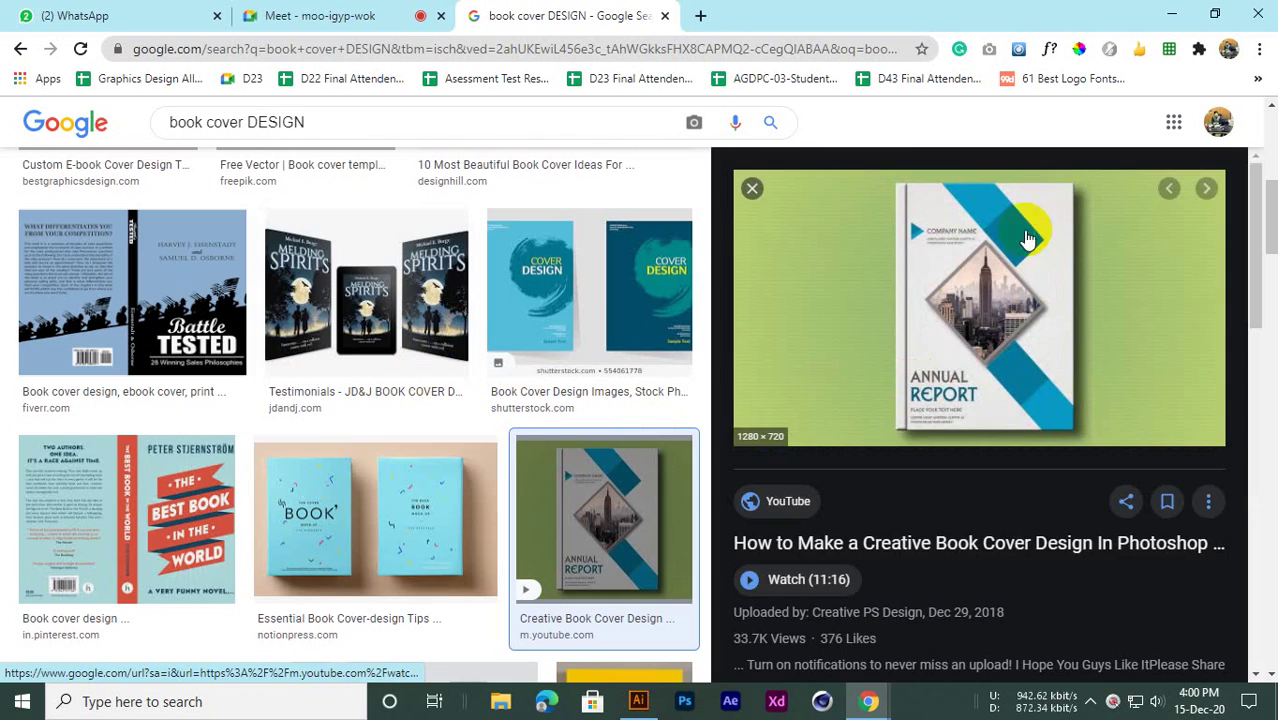
{"action": "scroll", "coordinate": [960, 400], "scroll_direction": "down", "scroll_amount": 4}
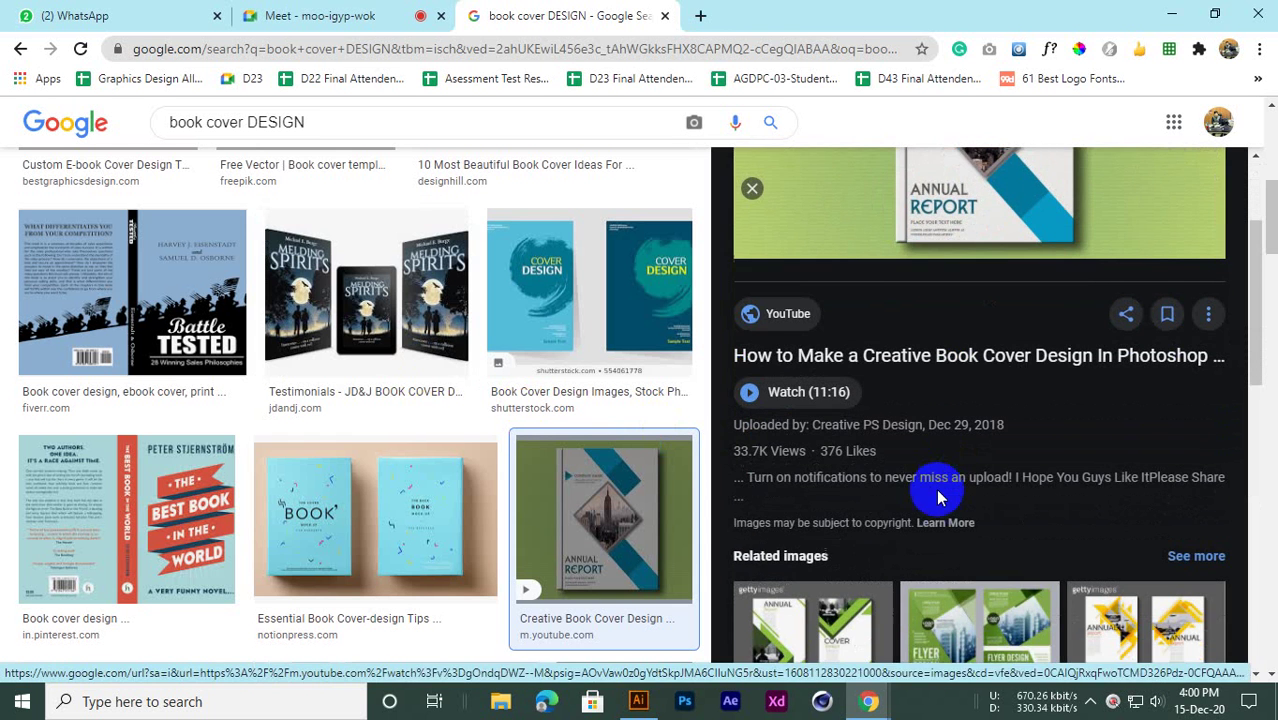
{"action": "scroll", "coordinate": [900, 517], "scroll_direction": "up", "scroll_amount": 4}
{"action": "scroll", "coordinate": [906, 517], "scroll_direction": "up", "scroll_amount": 1}
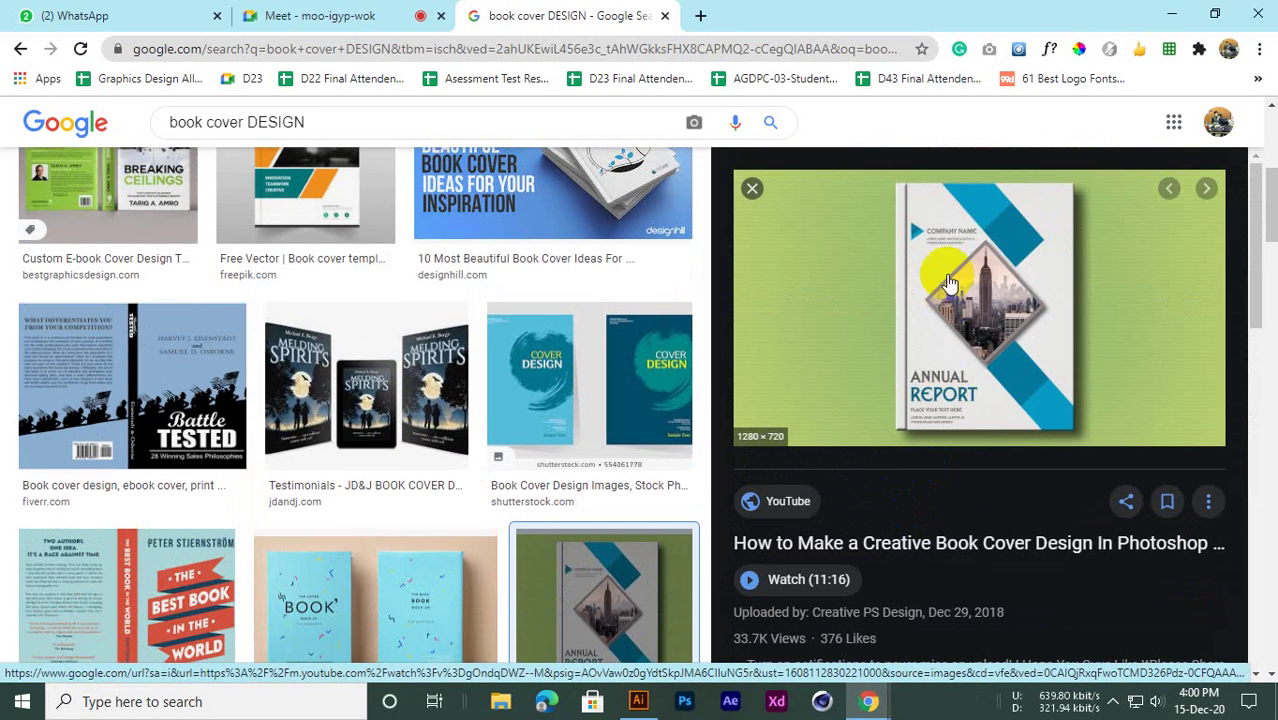
{"action": "right_click", "coordinate": [956, 257]}
{"action": "scroll", "coordinate": [845, 365], "scroll_direction": "down", "scroll_amount": 4}
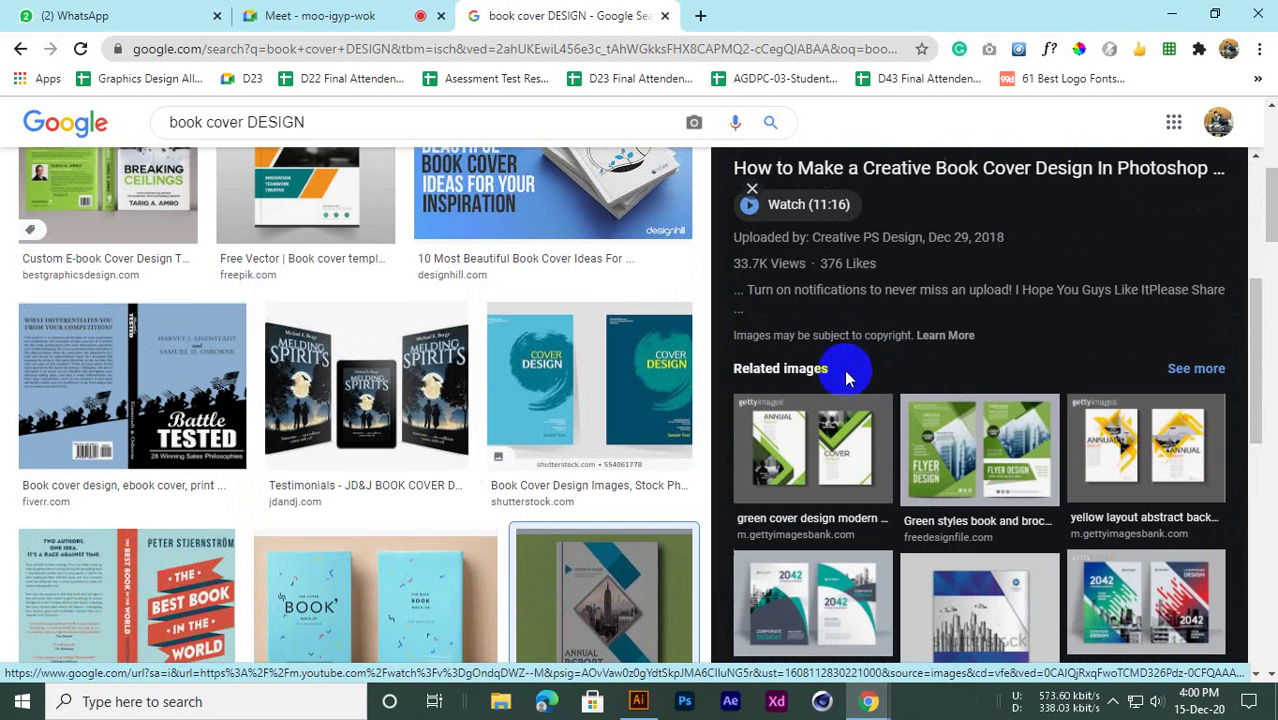
{"action": "scroll", "coordinate": [271, 442], "scroll_direction": "down", "scroll_amount": 4}
{"action": "scroll", "coordinate": [1040, 445], "scroll_direction": "down", "scroll_amount": 3}
{"action": "scroll", "coordinate": [917, 438], "scroll_direction": "up", "scroll_amount": 2}
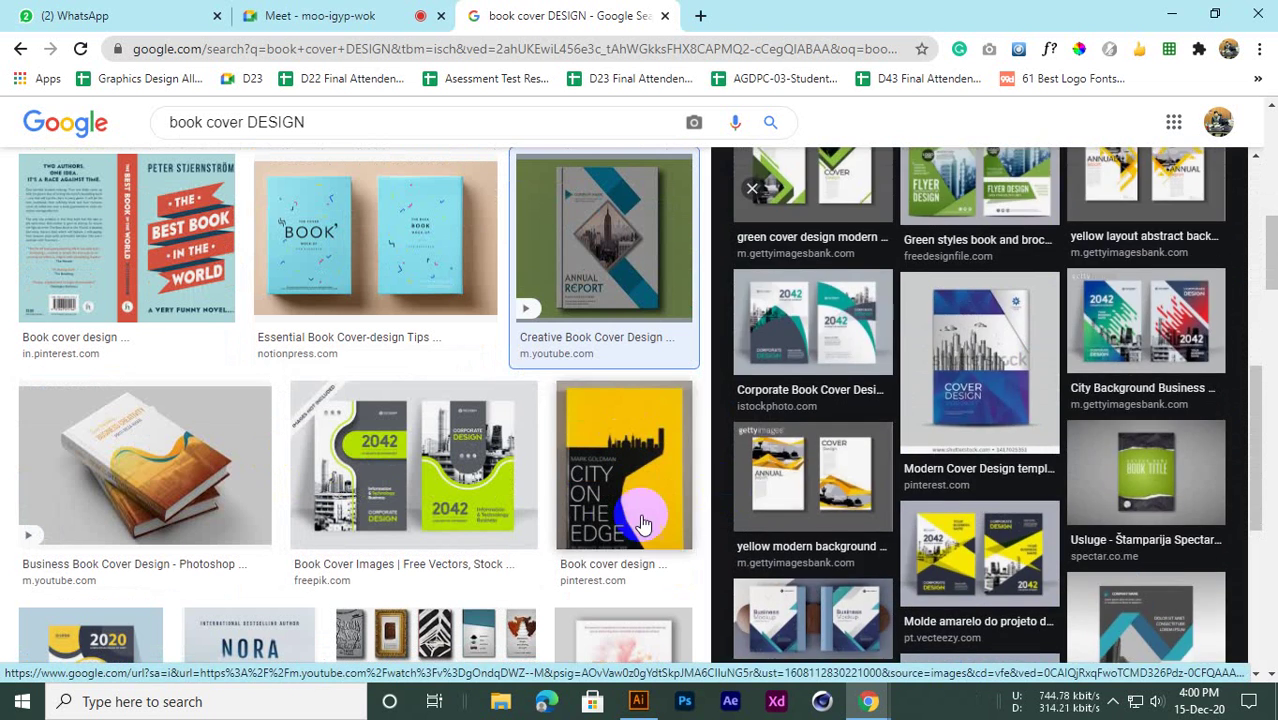
Preview the City on the Edge and yellow Graphic Designs covers, then the Annual Report cover
{"action": "left_click", "coordinate": [625, 512]}
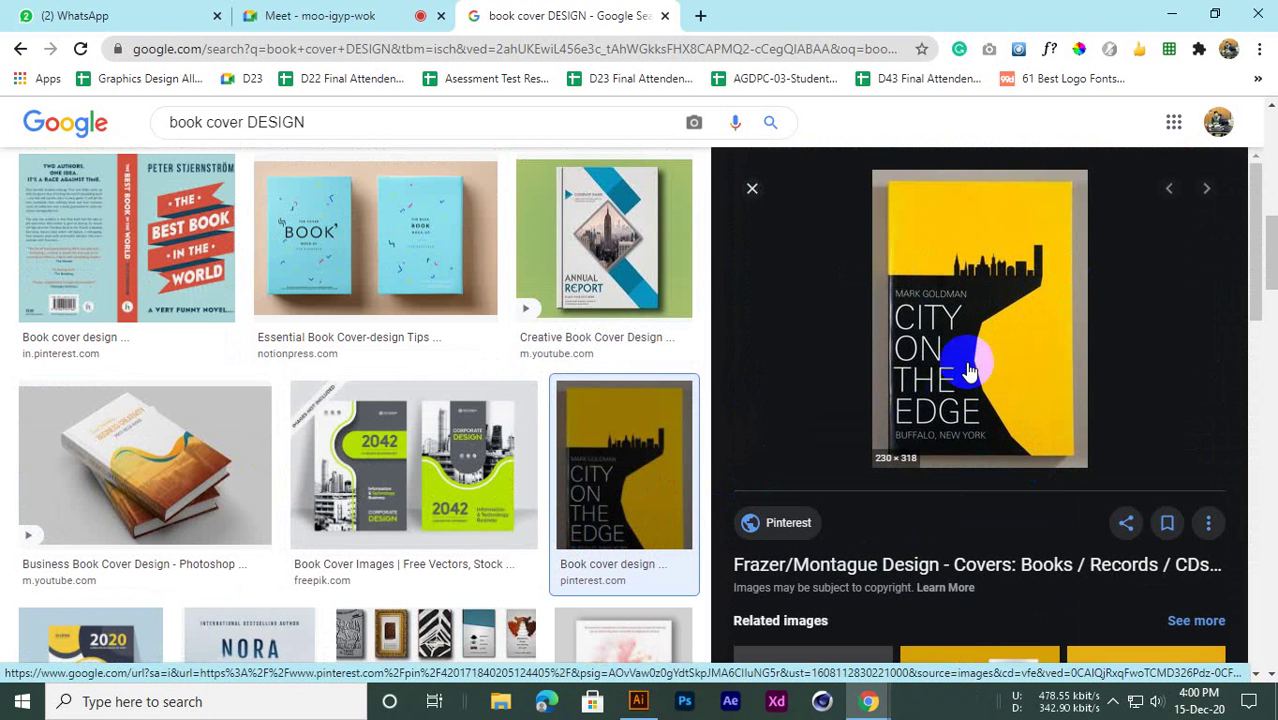
{"action": "scroll", "coordinate": [950, 400], "scroll_direction": "down", "scroll_amount": 3}
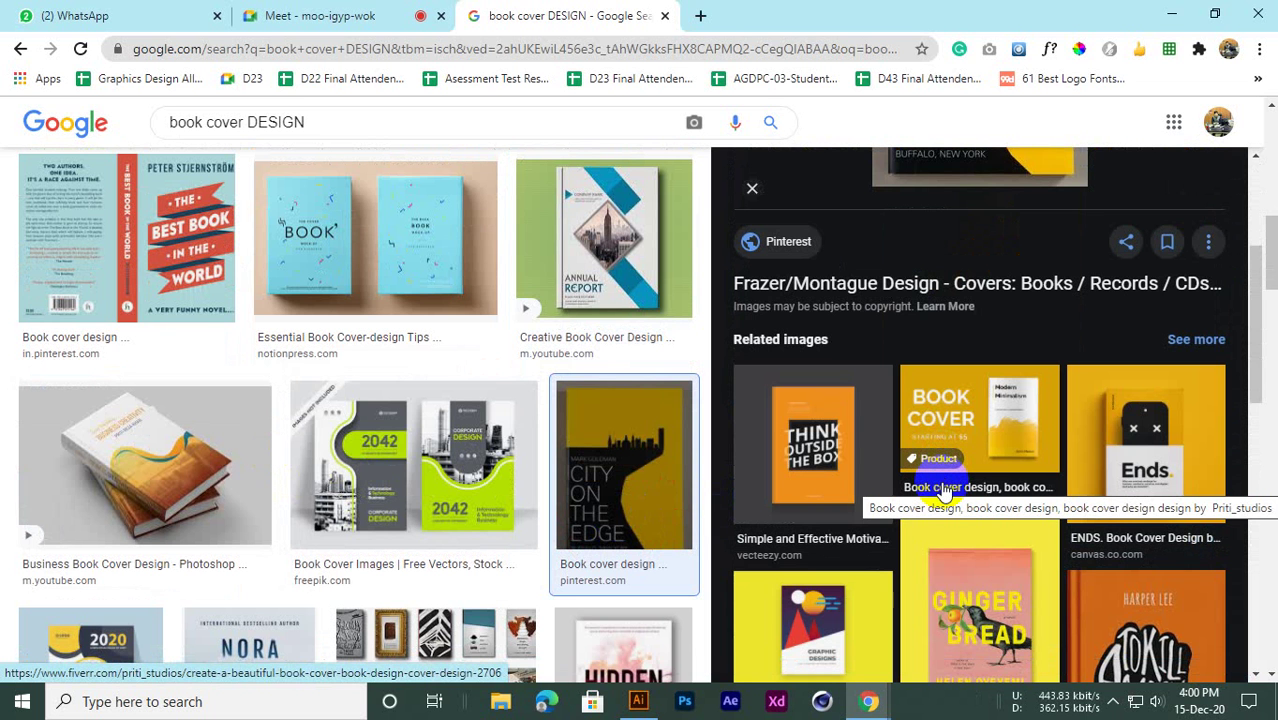
{"action": "left_click", "coordinate": [820, 615]}
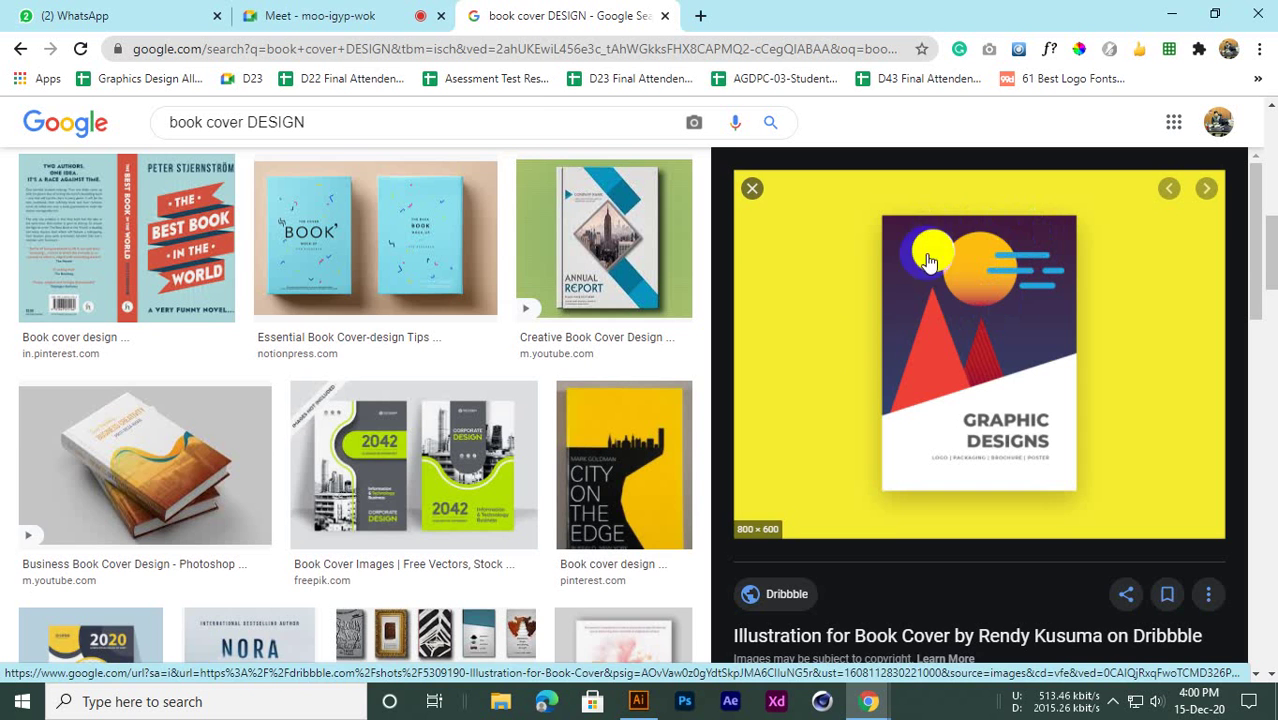
{"action": "scroll", "coordinate": [500, 330], "scroll_direction": "up", "scroll_amount": 1}
{"action": "left_click", "coordinate": [605, 320]}
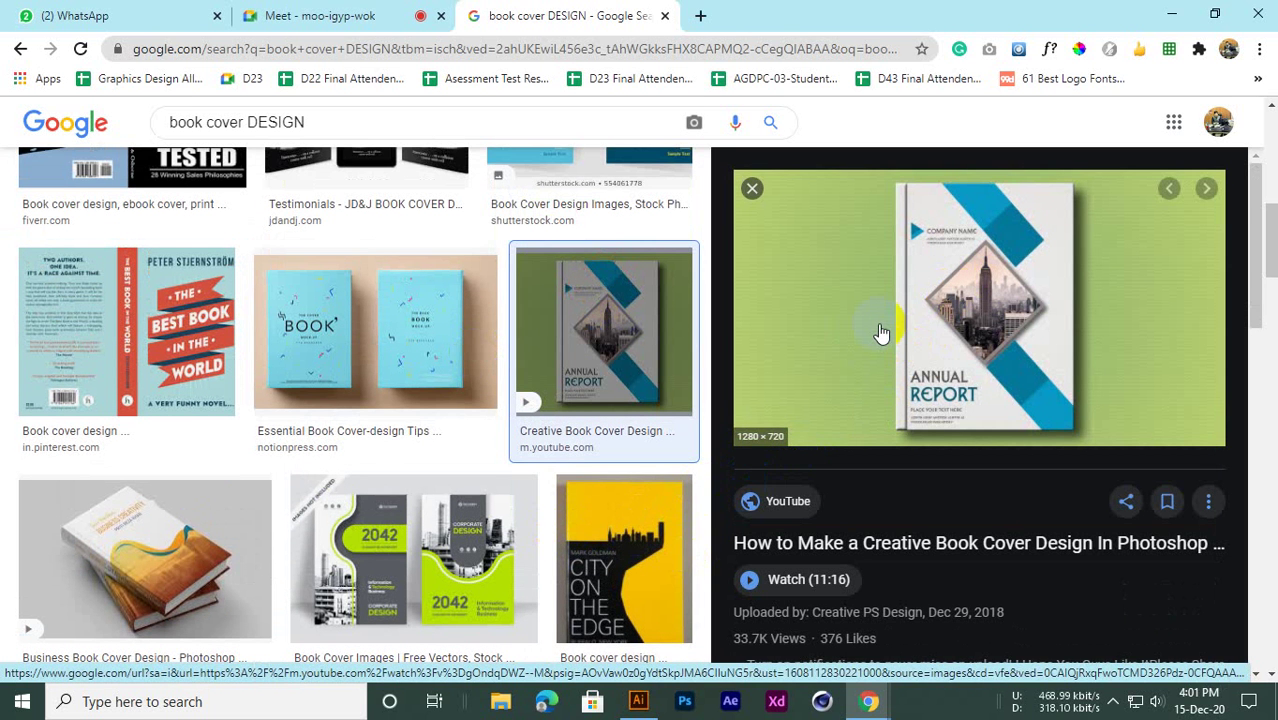
{"action": "left_click", "coordinate": [618, 570]}
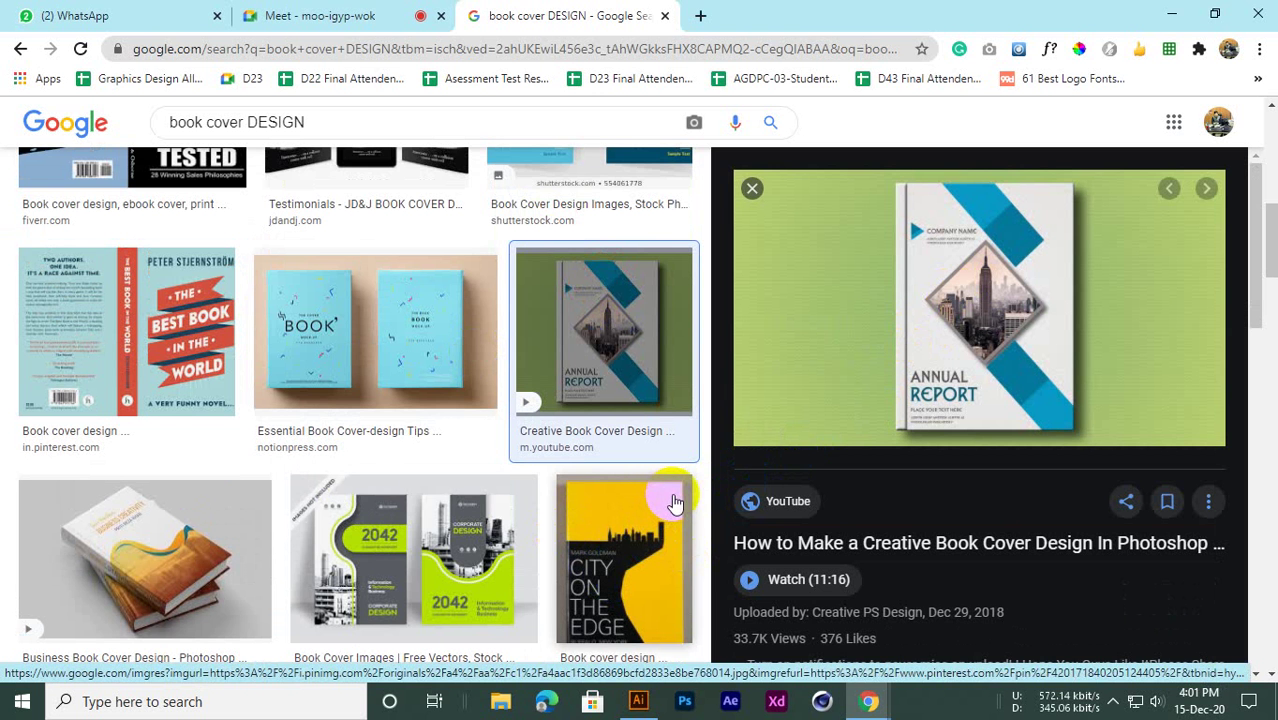
{"action": "scroll", "coordinate": [622, 562], "scroll_direction": "down", "scroll_amount": 2}
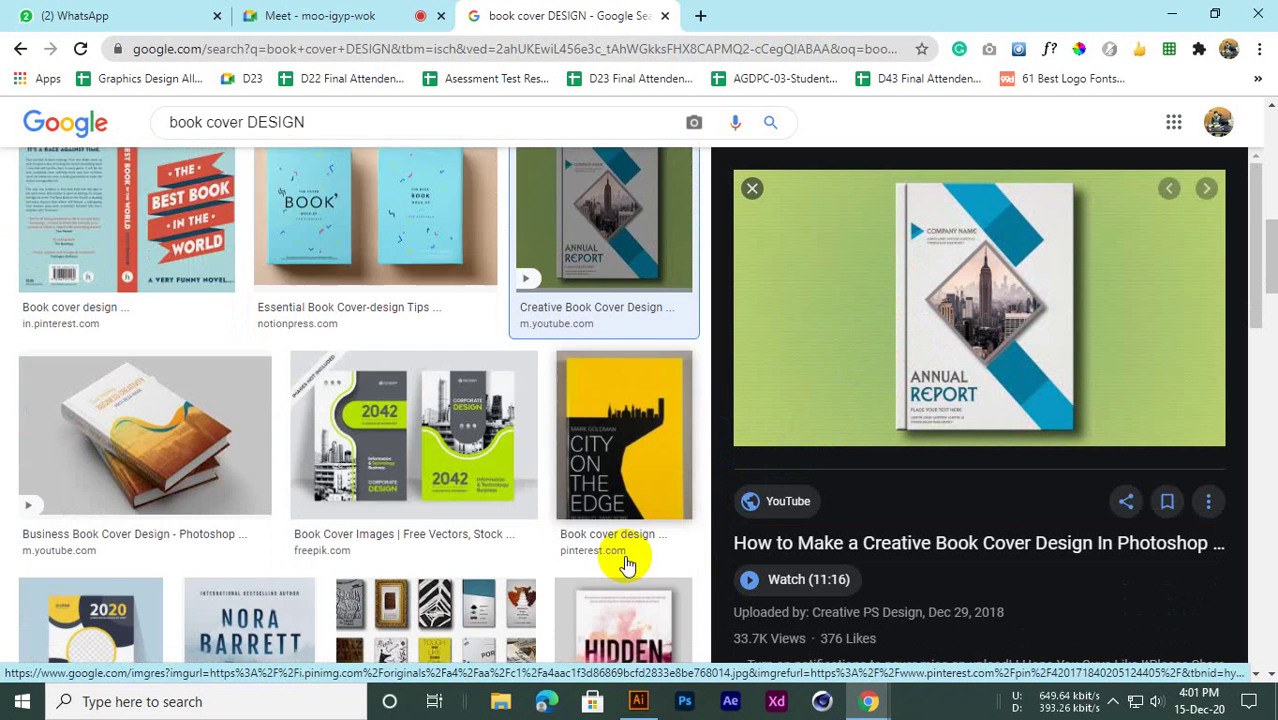
{"action": "scroll", "coordinate": [591, 428], "scroll_direction": "up", "scroll_amount": 4}
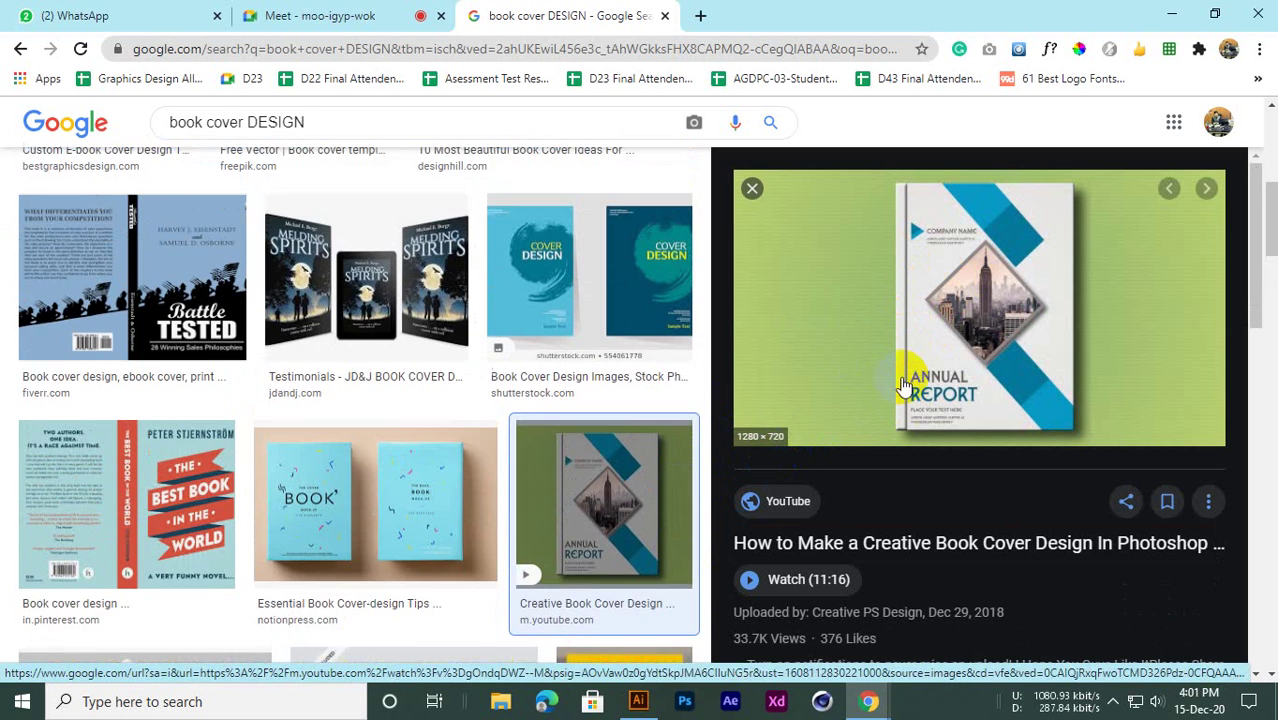
Copy the Annual Report cover image and switch to Illustrator
{"action": "right_click", "coordinate": [921, 268]}
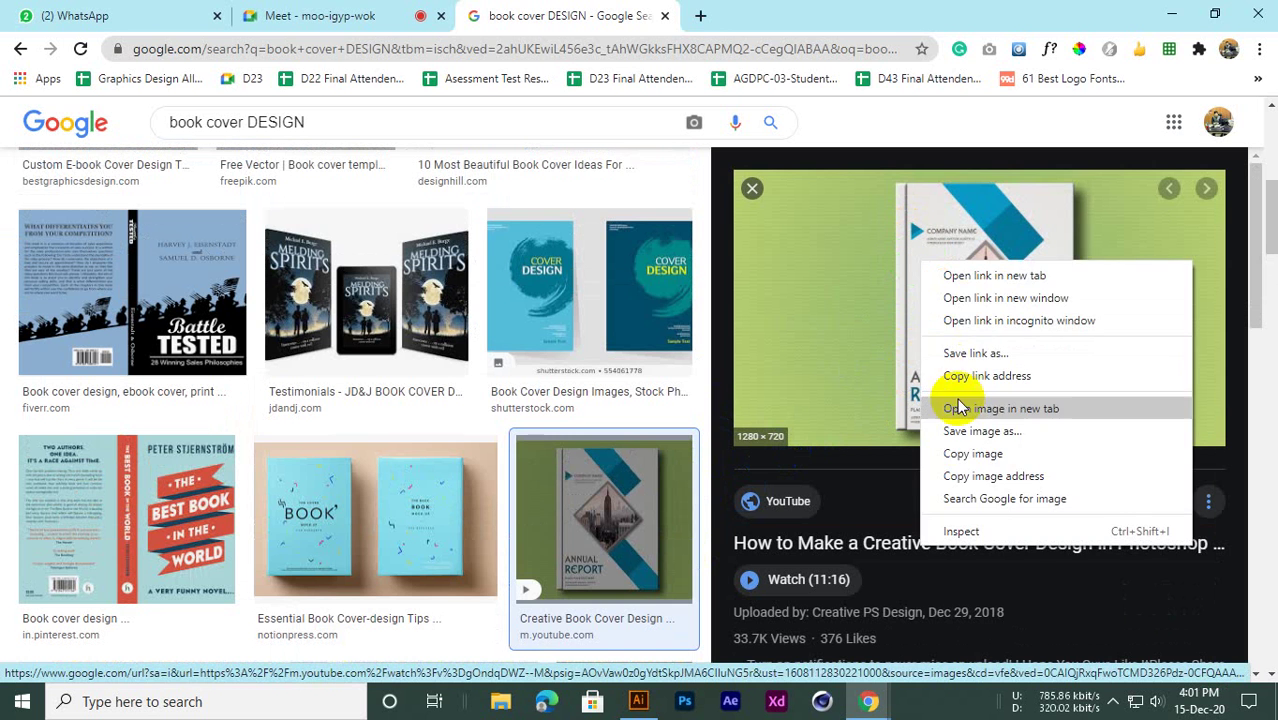
{"action": "left_click", "coordinate": [950, 451]}
{"action": "left_click", "coordinate": [638, 701]}
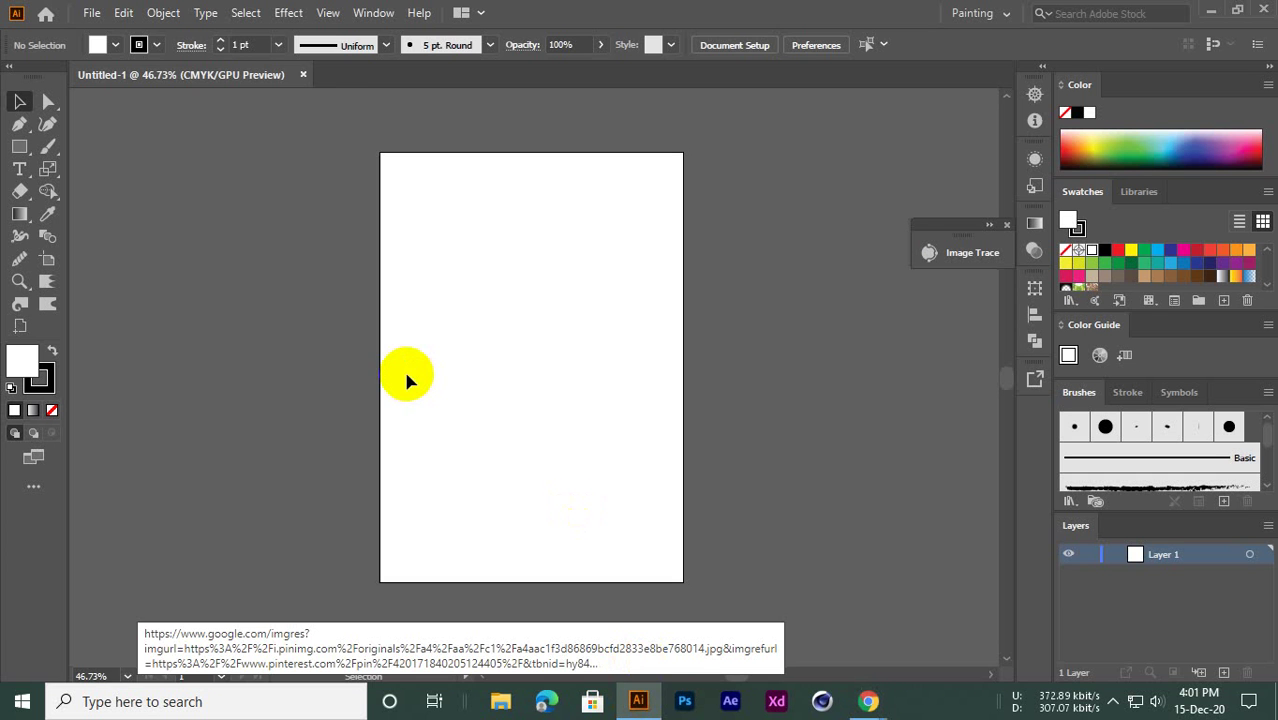
Paste the Annual Report cover image and place it beside the artboard
{"action": "key", "text": "ctrl+v"}
{"action": "left_click_drag", "start_coordinate": [608, 362], "coordinate": [474, 425]}
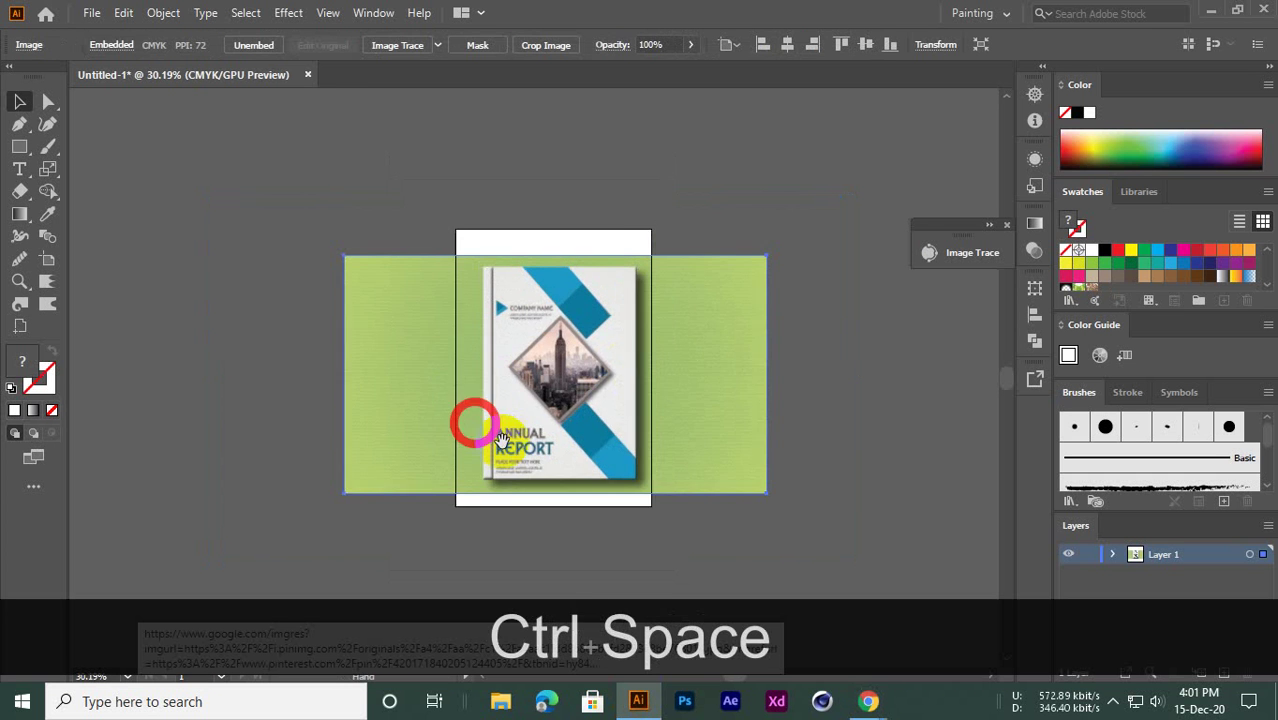
{"action": "left_click_drag", "start_coordinate": [682, 405], "coordinate": [501, 361]}
{"action": "mouse_move", "coordinate": [463, 322]}
{"action": "left_mouse_down"}
{"action": "mouse_move", "coordinate": [528, 328]}
{"action": "mouse_move", "coordinate": [474, 331]}
{"action": "left_mouse_up"}
{"action": "left_click", "coordinate": [653, 331]}
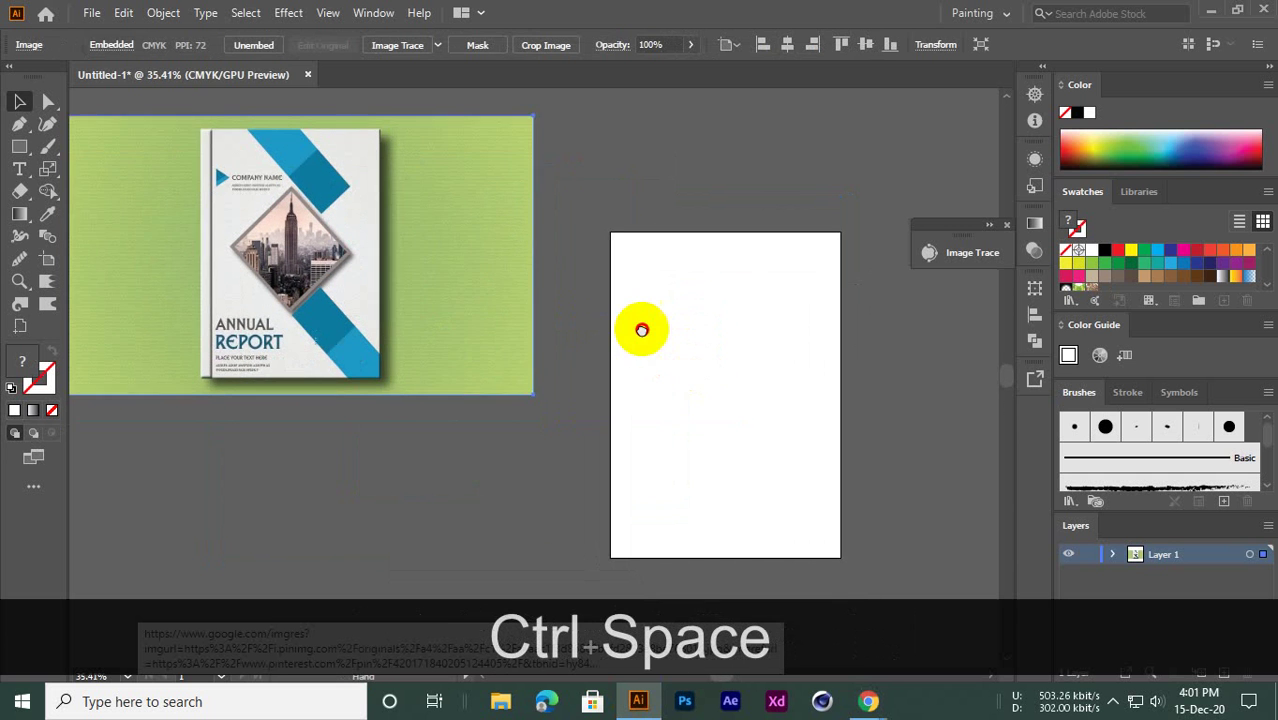
{"action": "left_click_drag", "start_coordinate": [398, 241], "coordinate": [452, 358]}
{"action": "left_click", "coordinate": [521, 399]}
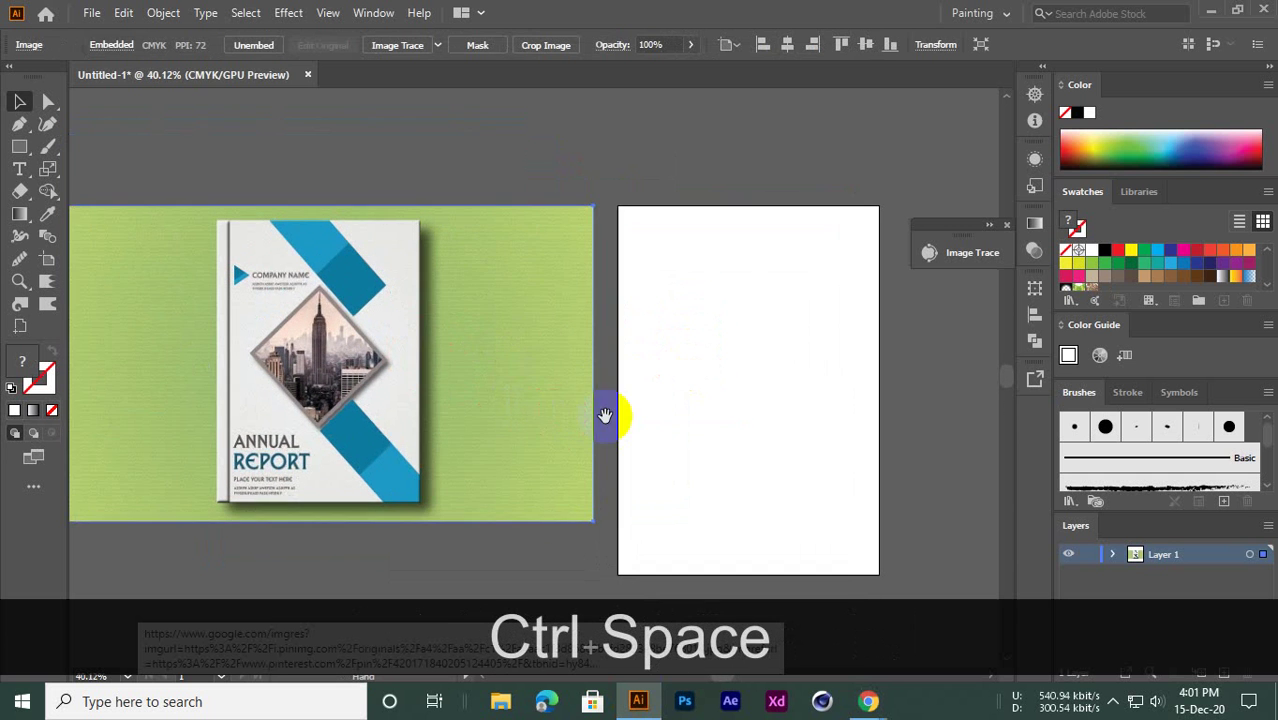
Dock the Image Trace panel and nudge the reference image closer to the artboard
{"action": "mouse_move", "coordinate": [932, 232]}
{"action": "left_mouse_down"}
{"action": "mouse_move", "coordinate": [964, 362]}
{"action": "mouse_move", "coordinate": [1013, 434]}
{"action": "mouse_move", "coordinate": [1018, 405]}
{"action": "mouse_move", "coordinate": [1030, 412]}
{"action": "left_mouse_up"}
{"action": "left_click", "coordinate": [651, 338], "text": "ctrl"}
{"action": "left_click_drag", "start_coordinate": [658, 348], "coordinate": [639, 348]}
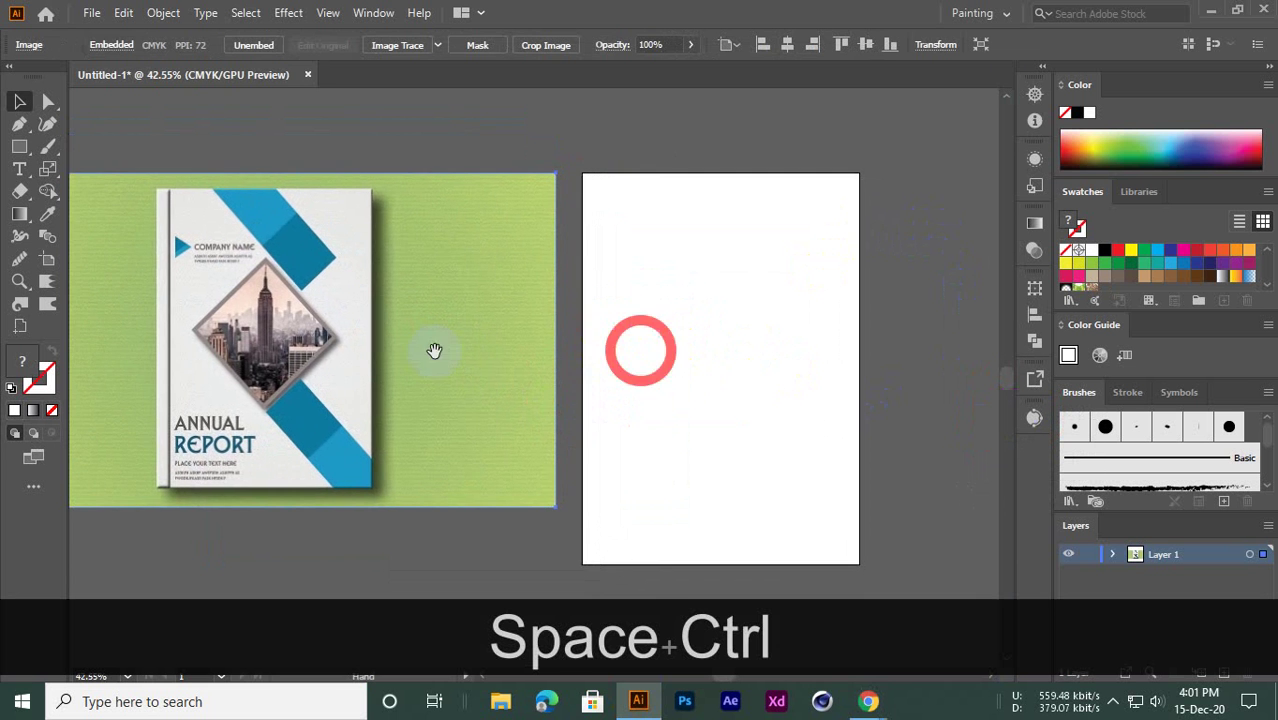
{"action": "left_click_drag", "start_coordinate": [369, 344], "coordinate": [385, 345]}
{"action": "left_click", "coordinate": [577, 340], "text": "ctrl+alt"}
{"action": "left_click", "coordinate": [577, 340], "text": "ctrl+alt"}
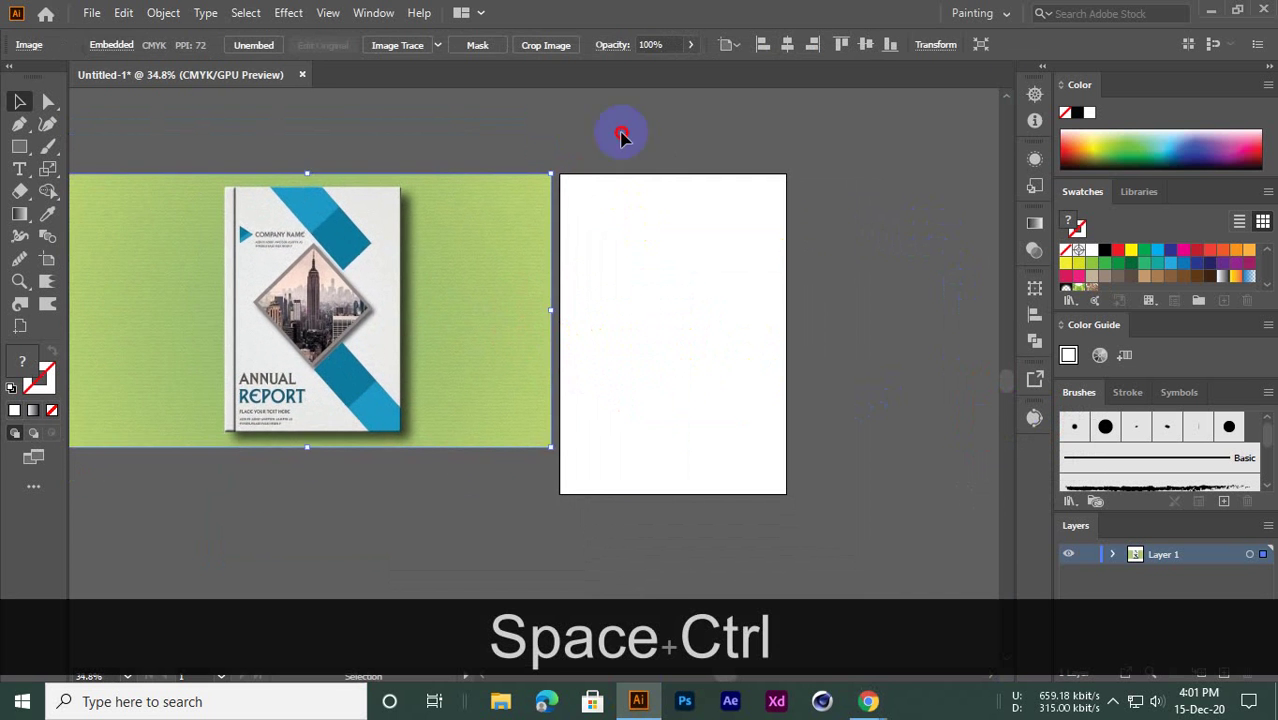
{"action": "left_click", "coordinate": [622, 131]}
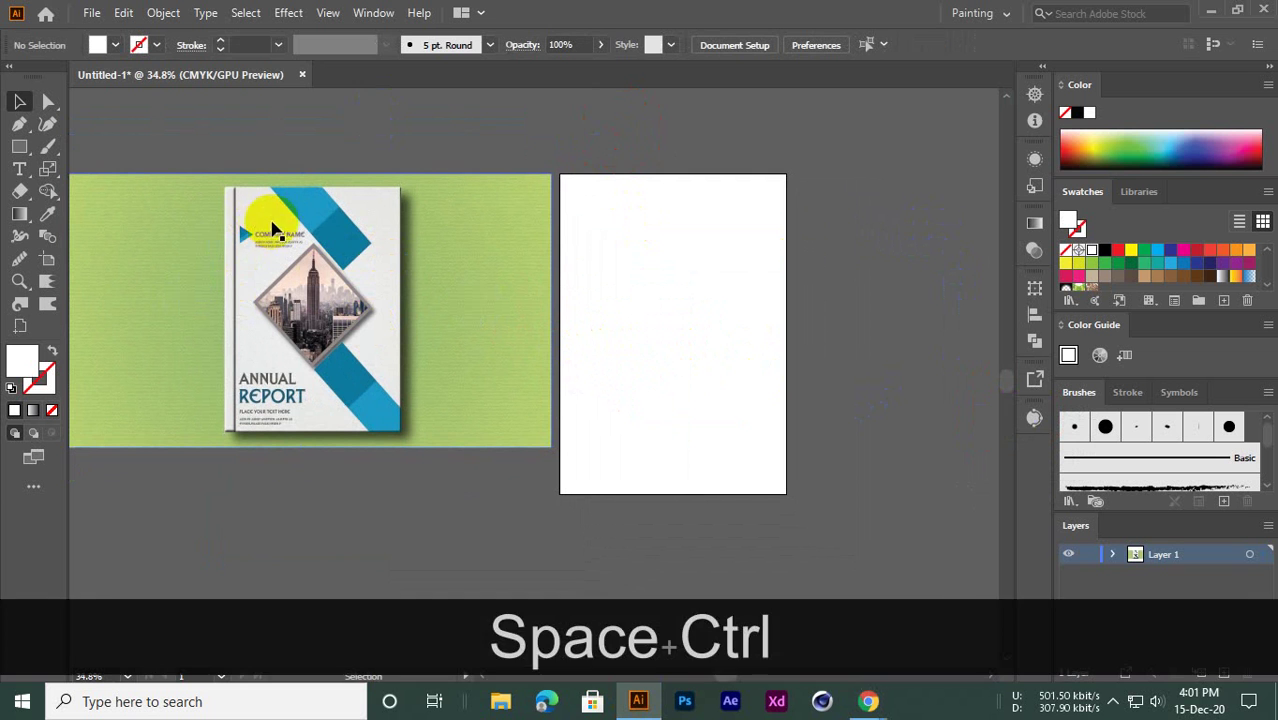
Pick the Rectangle tool and set the stroke colour to green
{"action": "left_click", "coordinate": [245, 492]}
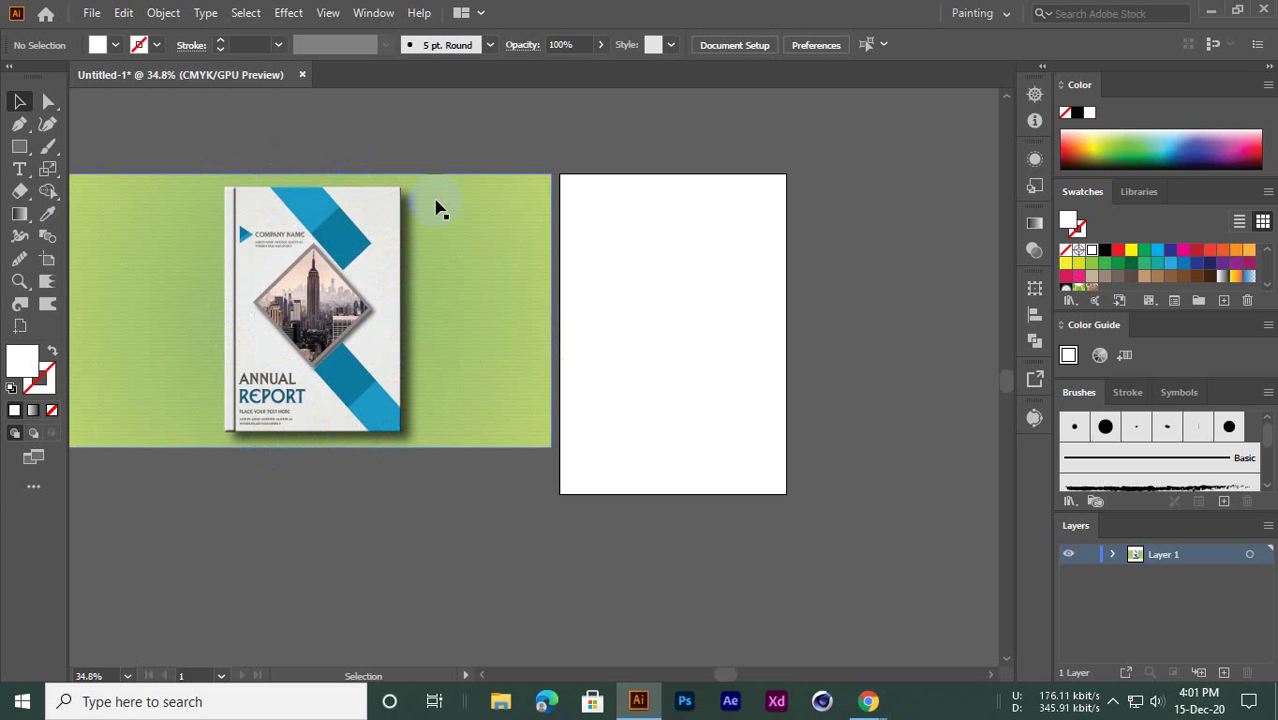
{"action": "left_click_drag", "start_coordinate": [24, 152], "coordinate": [92, 146]}
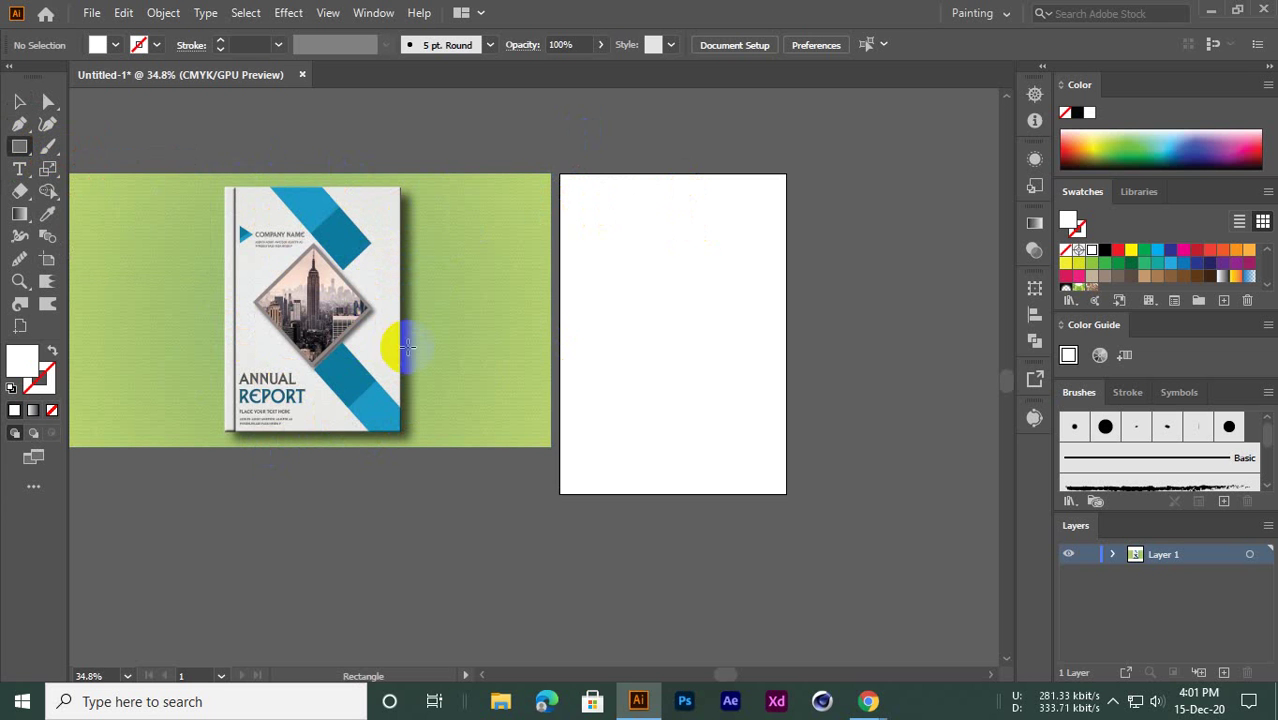
{"action": "left_click", "coordinate": [20, 101]}
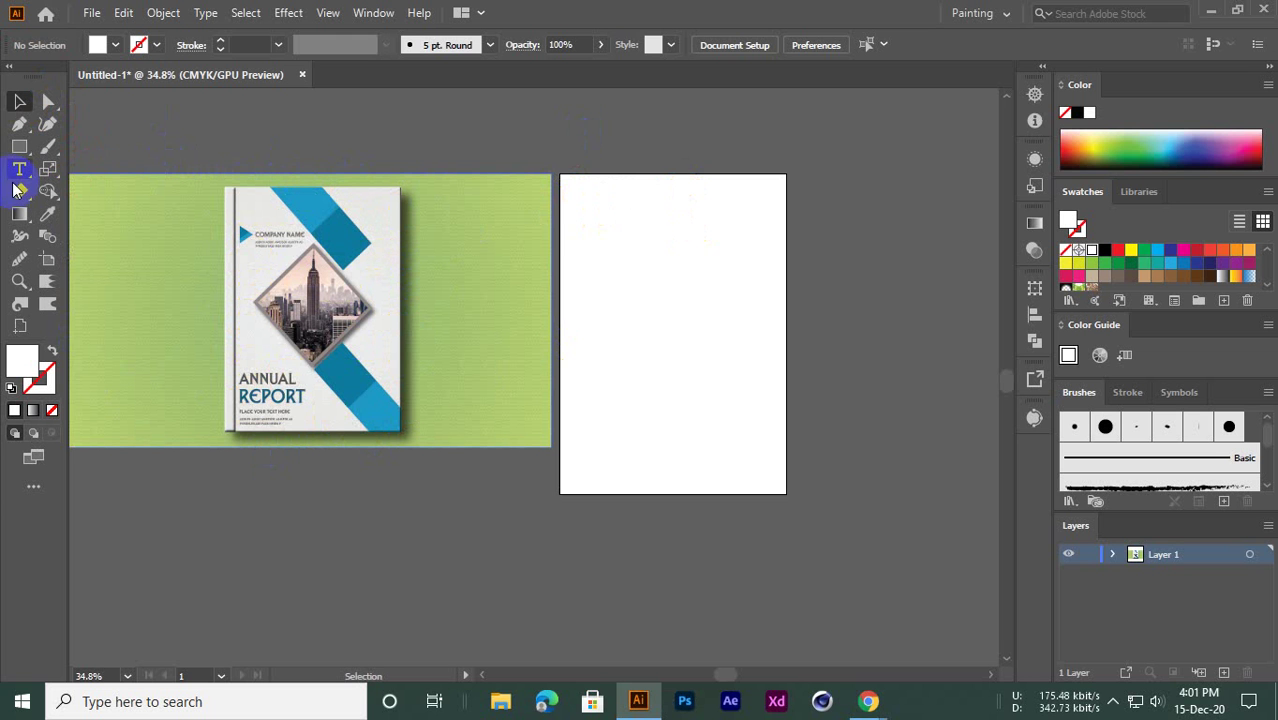
{"action": "left_click", "coordinate": [45, 380]}
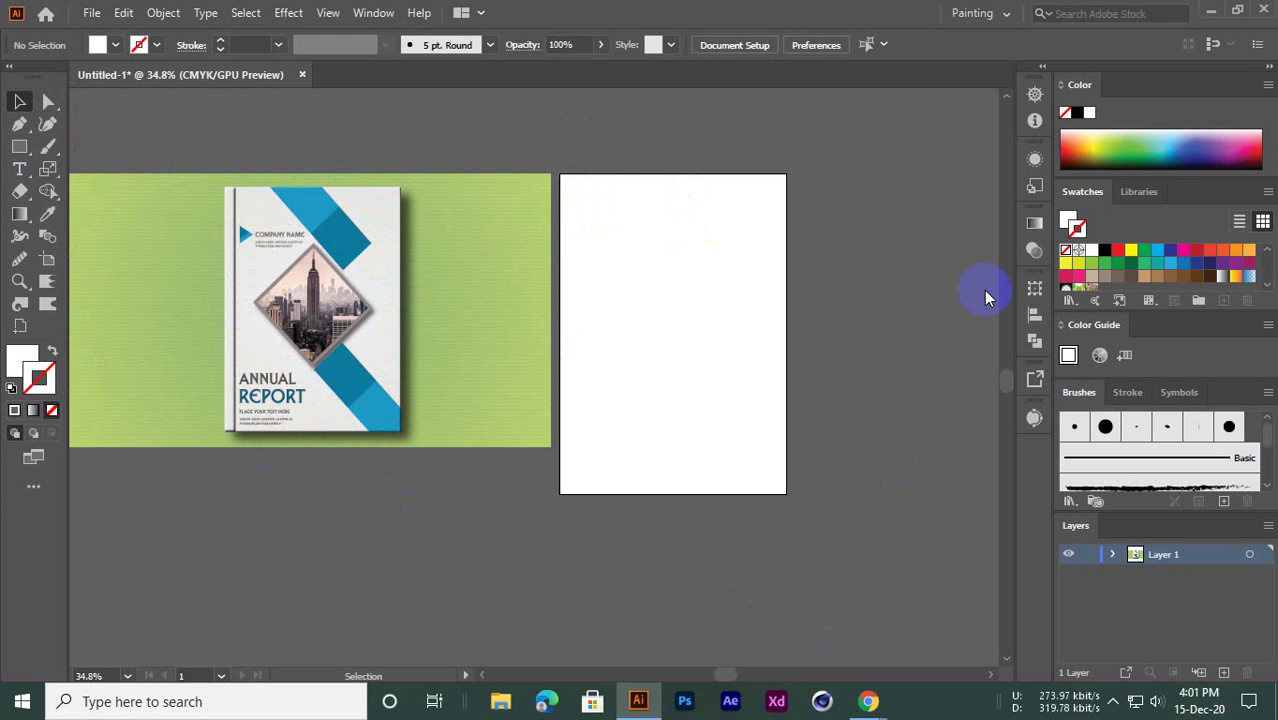
{"action": "left_click", "coordinate": [1107, 160]}
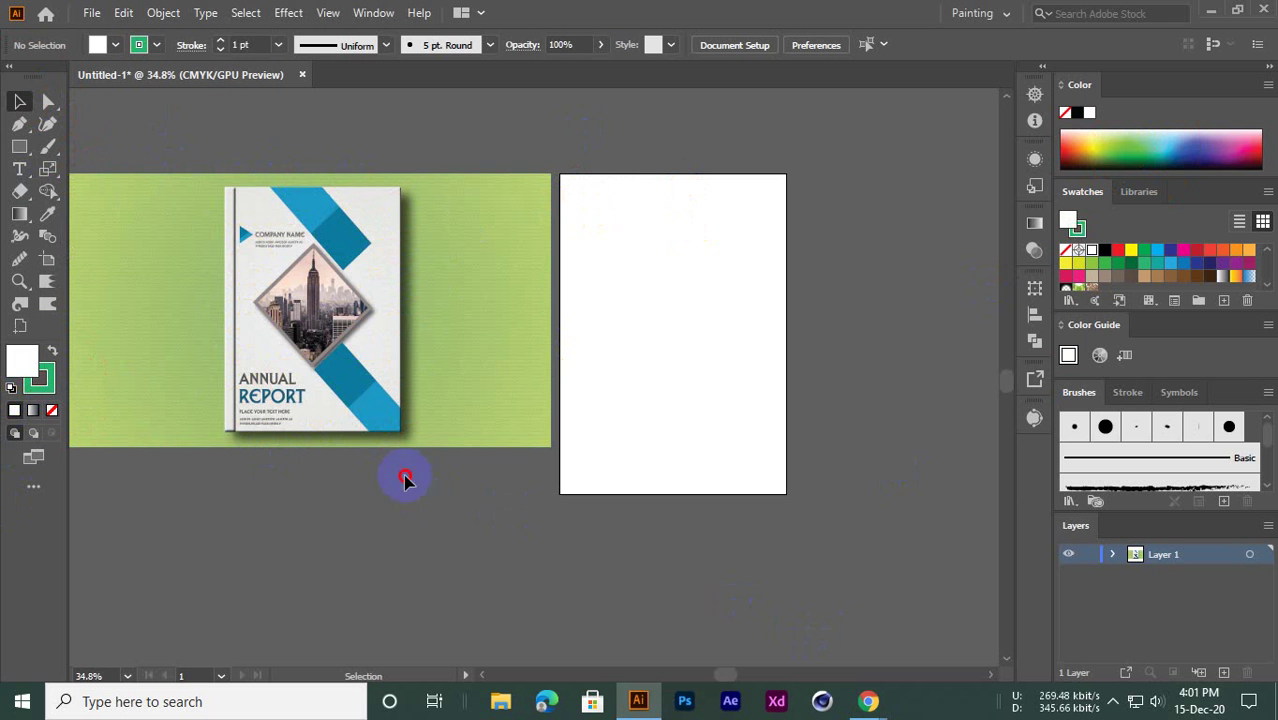
Draw a trial rectangle below the reference image and fill it with yellow
{"action": "left_click", "coordinate": [547, 591]}
{"action": "left_click", "coordinate": [19, 150]}
{"action": "left_click_drag", "start_coordinate": [331, 481], "coordinate": [705, 342]}
{"action": "left_click", "coordinate": [19, 101]}
{"action": "key", "text": "space"}
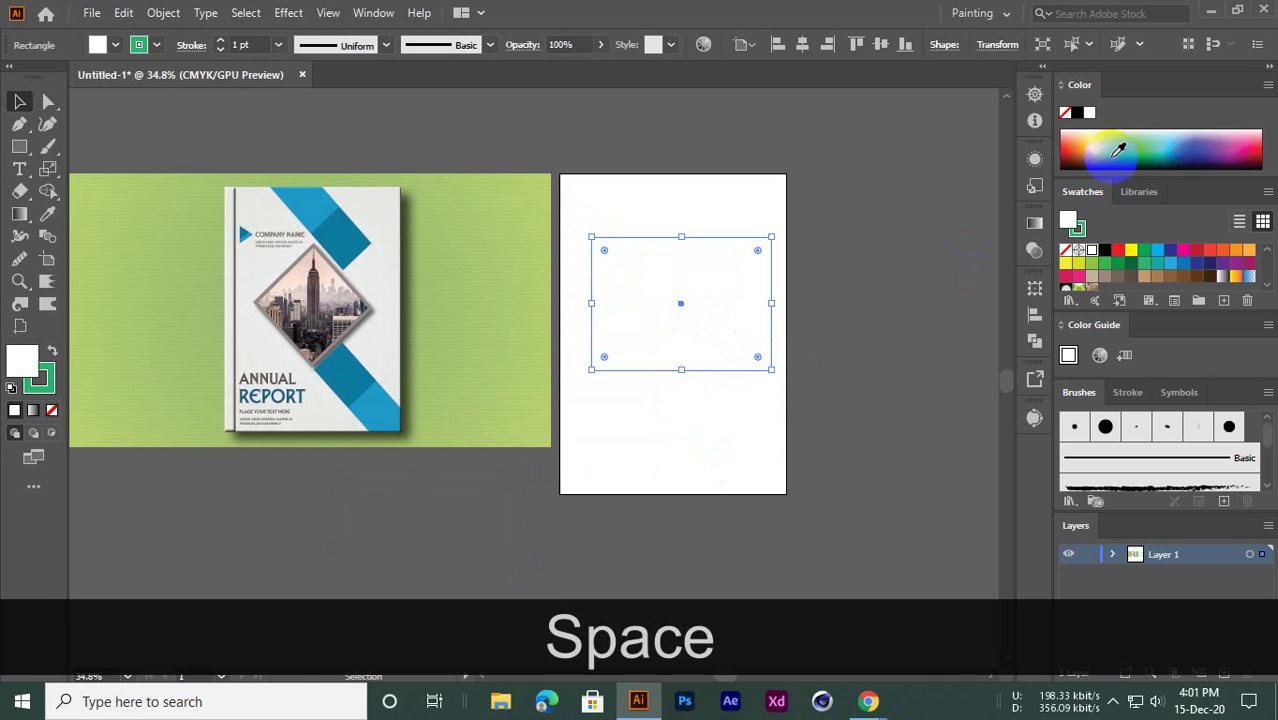
{"action": "left_click_drag", "start_coordinate": [1150, 148], "coordinate": [1130, 152]}
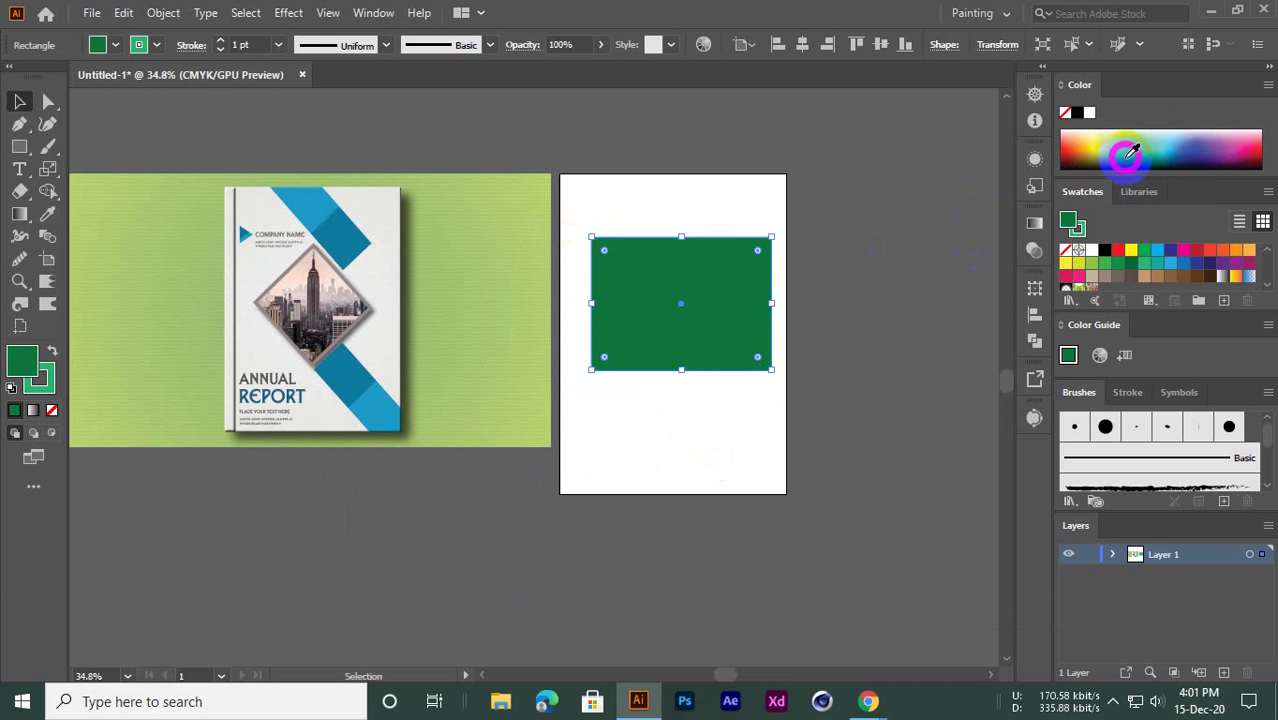
{"action": "key", "text": "ctrl+space"}
{"action": "left_click_drag", "start_coordinate": [639, 248], "coordinate": [779, 379]}
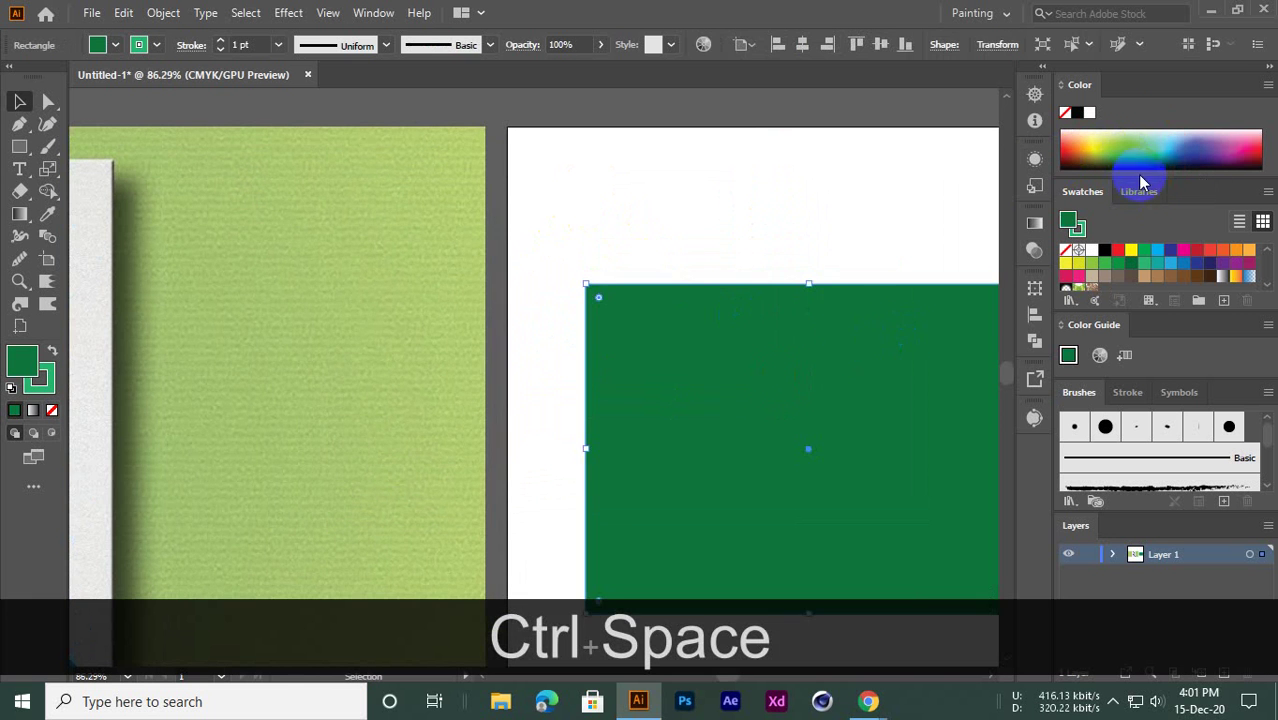
{"action": "left_click", "coordinate": [1090, 149]}
{"action": "left_click", "coordinate": [790, 191]}
Zoom in on the yellow rectangle's corner, then zoom out to show both artboards
{"action": "key", "text": "ctrl+space"}
{"action": "left_click_drag", "start_coordinate": [585, 252], "coordinate": [829, 426]}
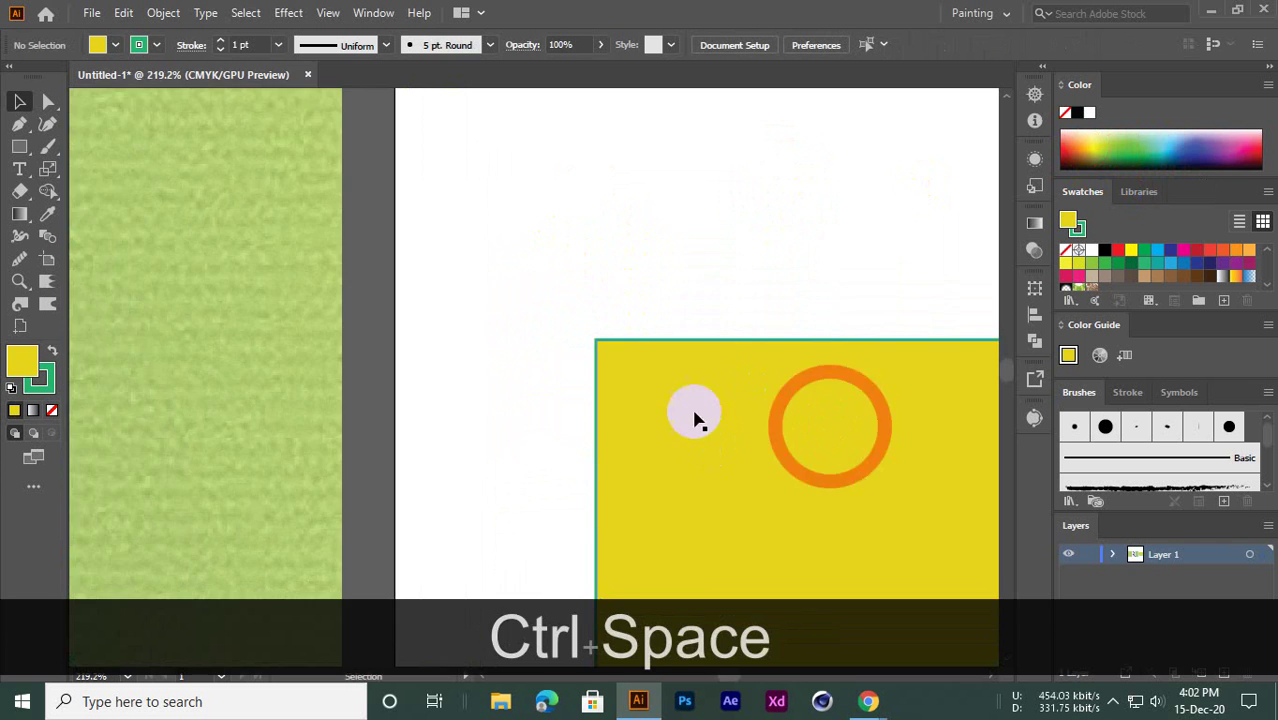
{"action": "key", "text": "space"}
{"action": "left_click_drag", "start_coordinate": [693, 411], "coordinate": [568, 275]}
{"action": "key", "text": "ctrl+space"}
{"action": "left_click_drag", "start_coordinate": [658, 274], "coordinate": [436, 343]}
{"action": "left_click", "coordinate": [642, 305]}
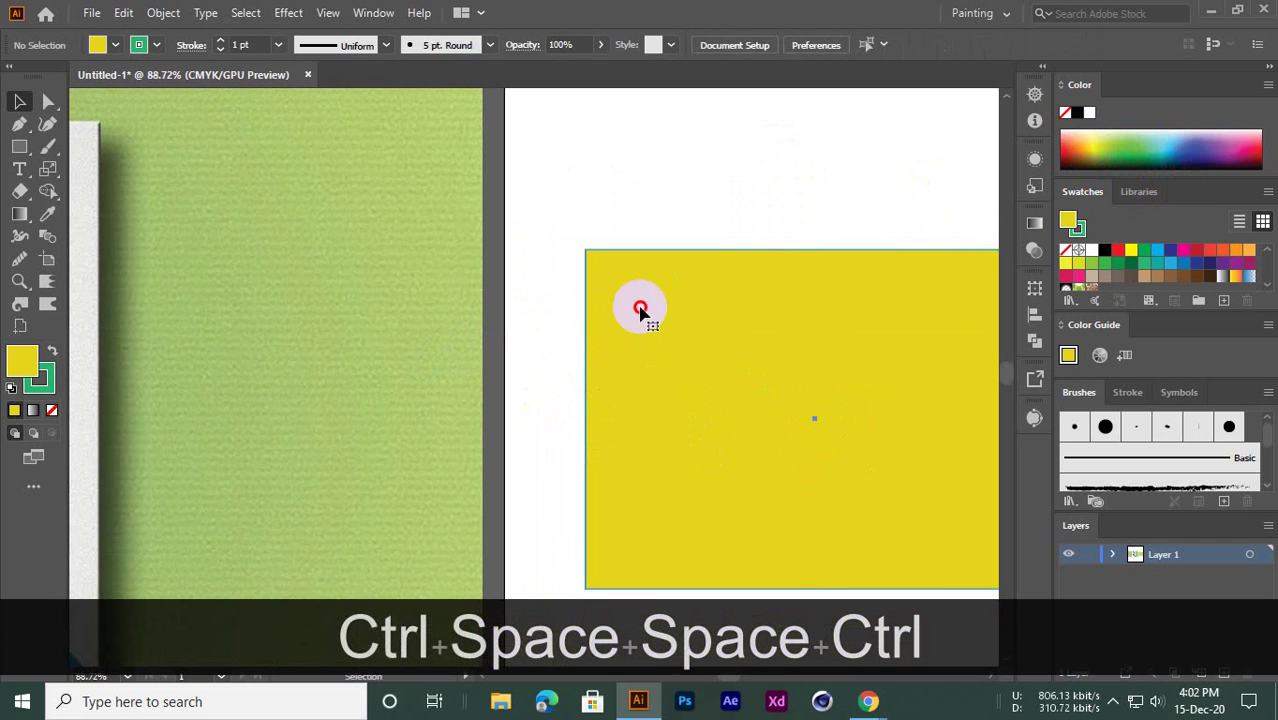
{"action": "left_click", "coordinate": [552, 207]}
{"action": "left_click", "coordinate": [608, 298]}
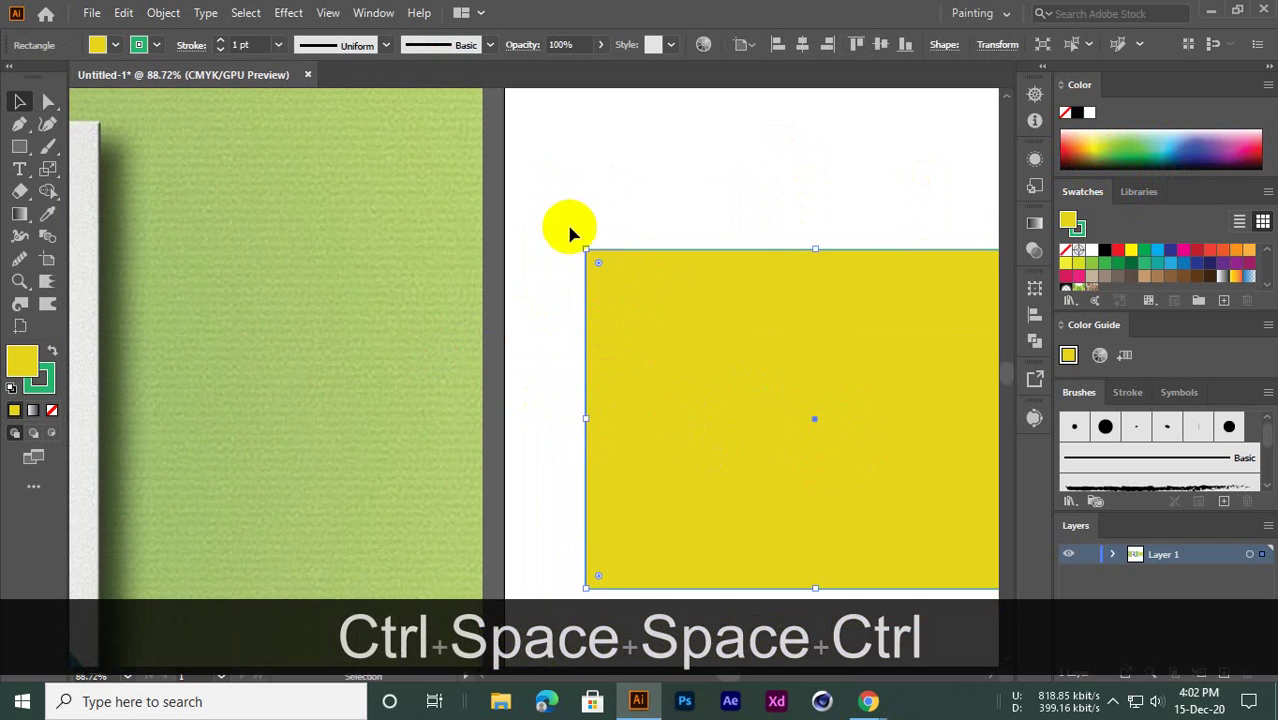
{"action": "left_click", "coordinate": [631, 292]}
{"action": "left_click", "coordinate": [590, 196]}
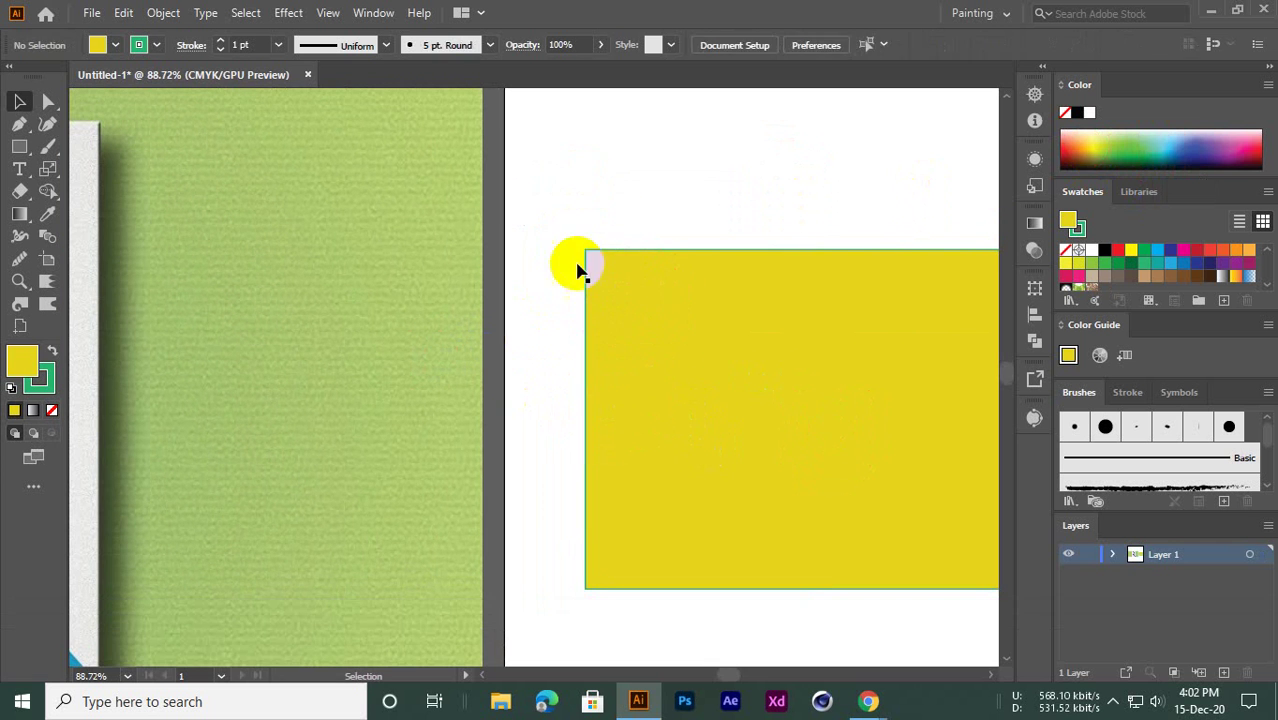
{"action": "left_click", "coordinate": [622, 328]}
{"action": "left_click_drag", "start_coordinate": [647, 338], "coordinate": [454, 402]}
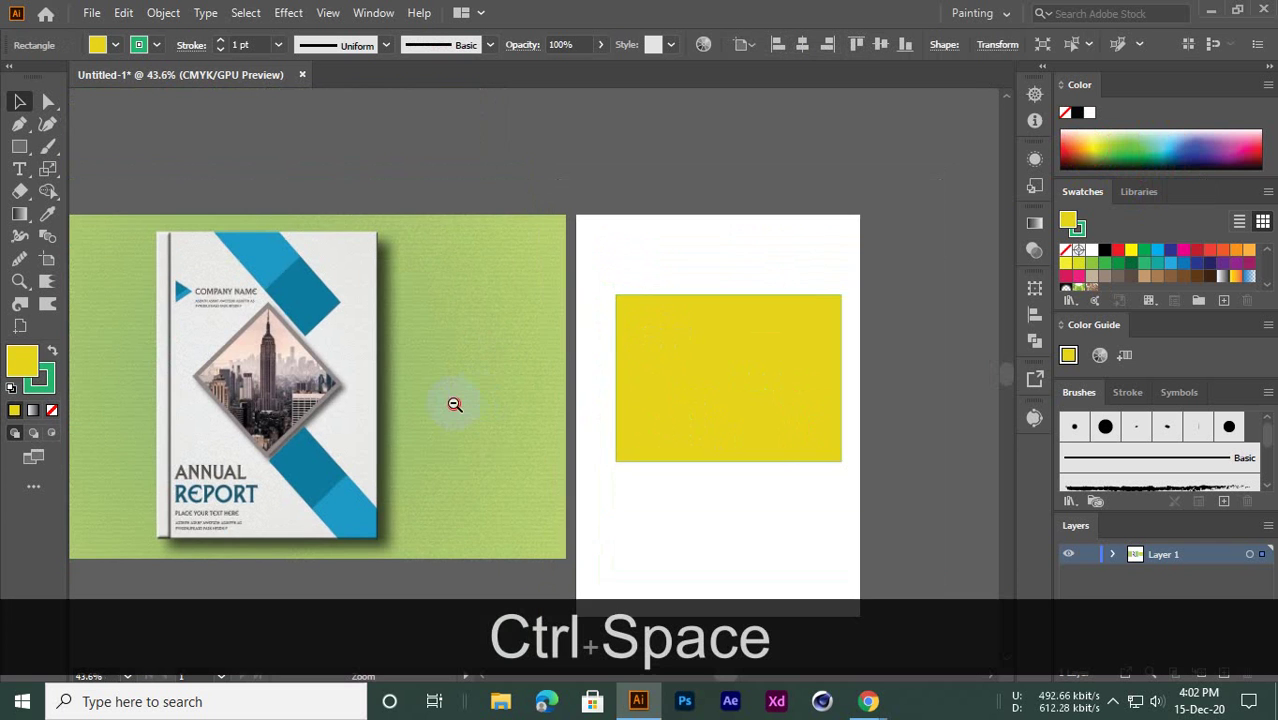
{"action": "left_click_drag", "start_coordinate": [639, 398], "coordinate": [605, 331]}
Draw four more yellow test rectangles to the right of and below the artboard
{"action": "left_click", "coordinate": [20, 146]}
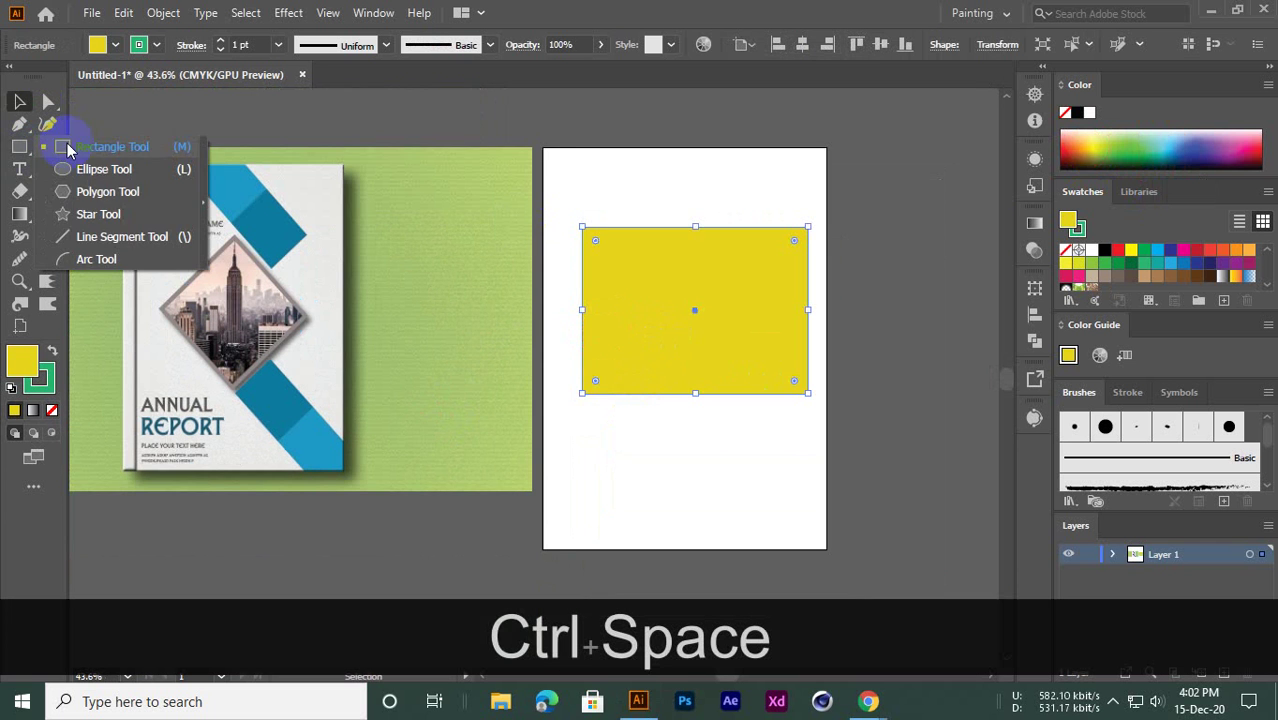
{"action": "left_click", "coordinate": [112, 143]}
{"action": "left_click_drag", "start_coordinate": [619, 405], "coordinate": [475, 357]}
{"action": "left_click_drag", "start_coordinate": [643, 166], "coordinate": [786, 320]}
{"action": "left_click_drag", "start_coordinate": [811, 180], "coordinate": [928, 333]}
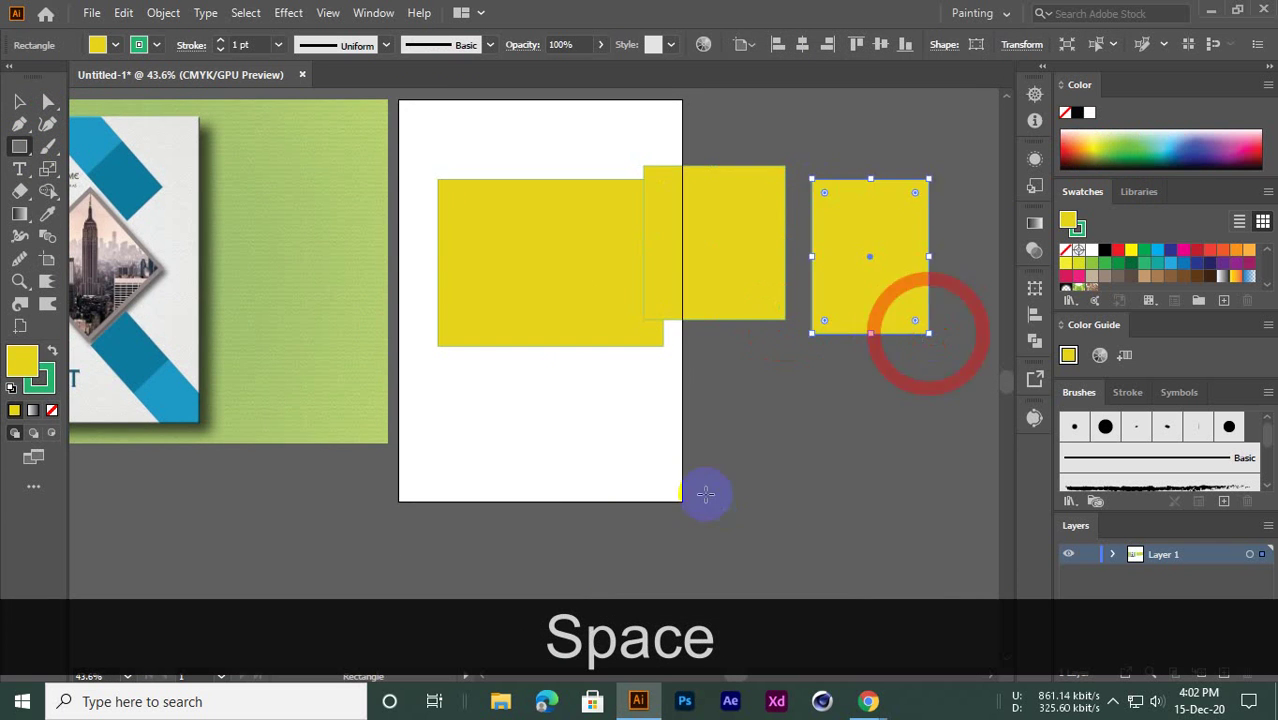
{"action": "left_click_drag", "start_coordinate": [705, 490], "coordinate": [870, 578]}
{"action": "left_click_drag", "start_coordinate": [671, 365], "coordinate": [843, 442]}
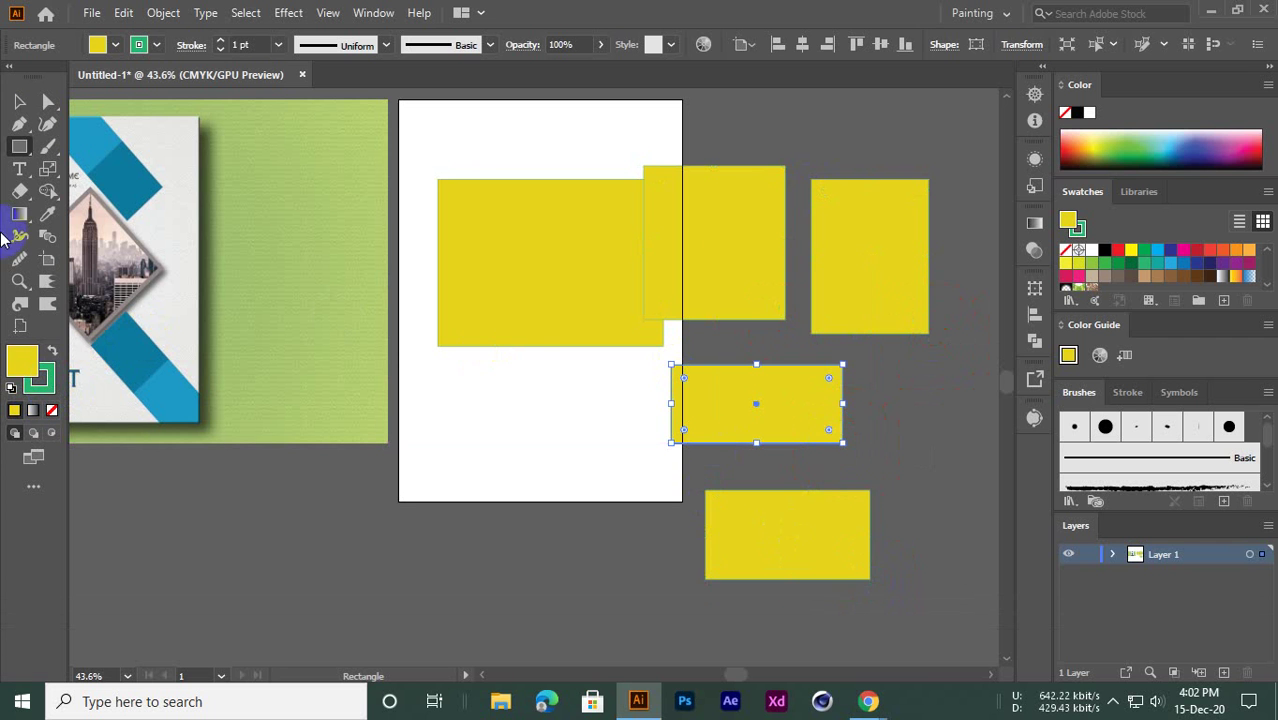
Marquee-select and delete all the test rectangles, then set the stroke to None
{"action": "left_click", "coordinate": [18, 102]}
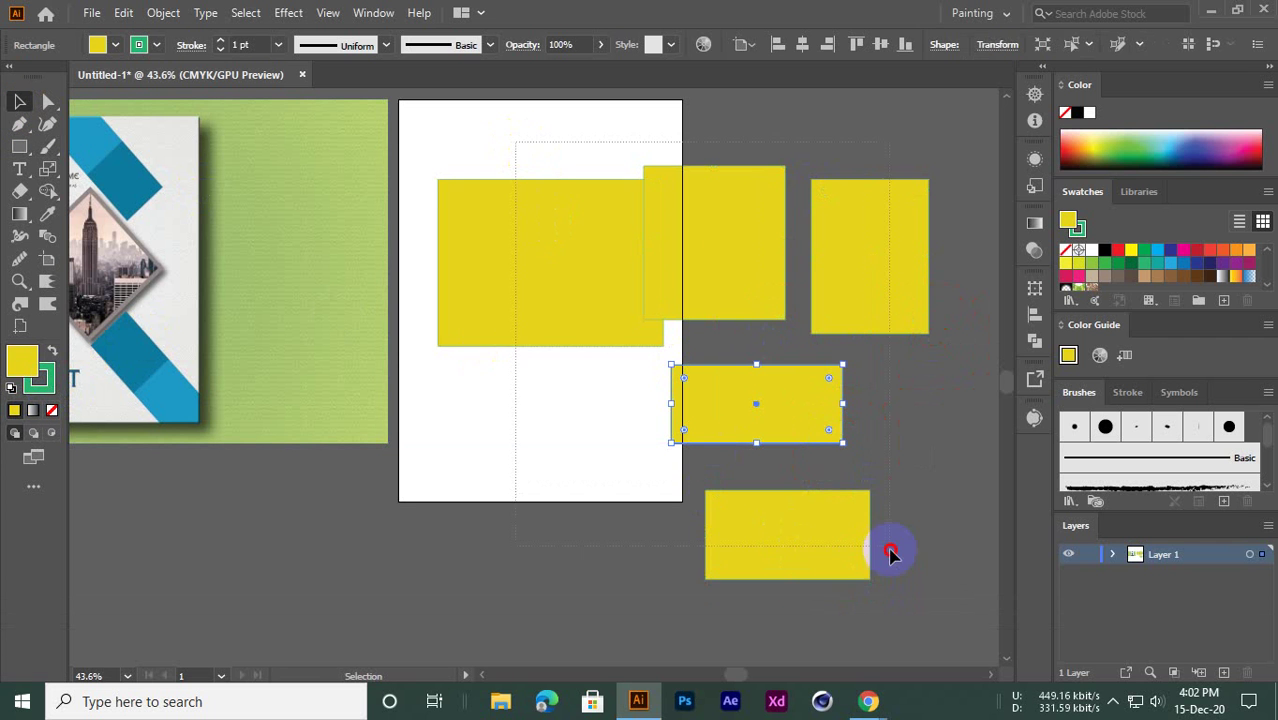
{"action": "left_click_drag", "start_coordinate": [890, 553], "coordinate": [890, 548]}
{"action": "key", "text": "Delete"}
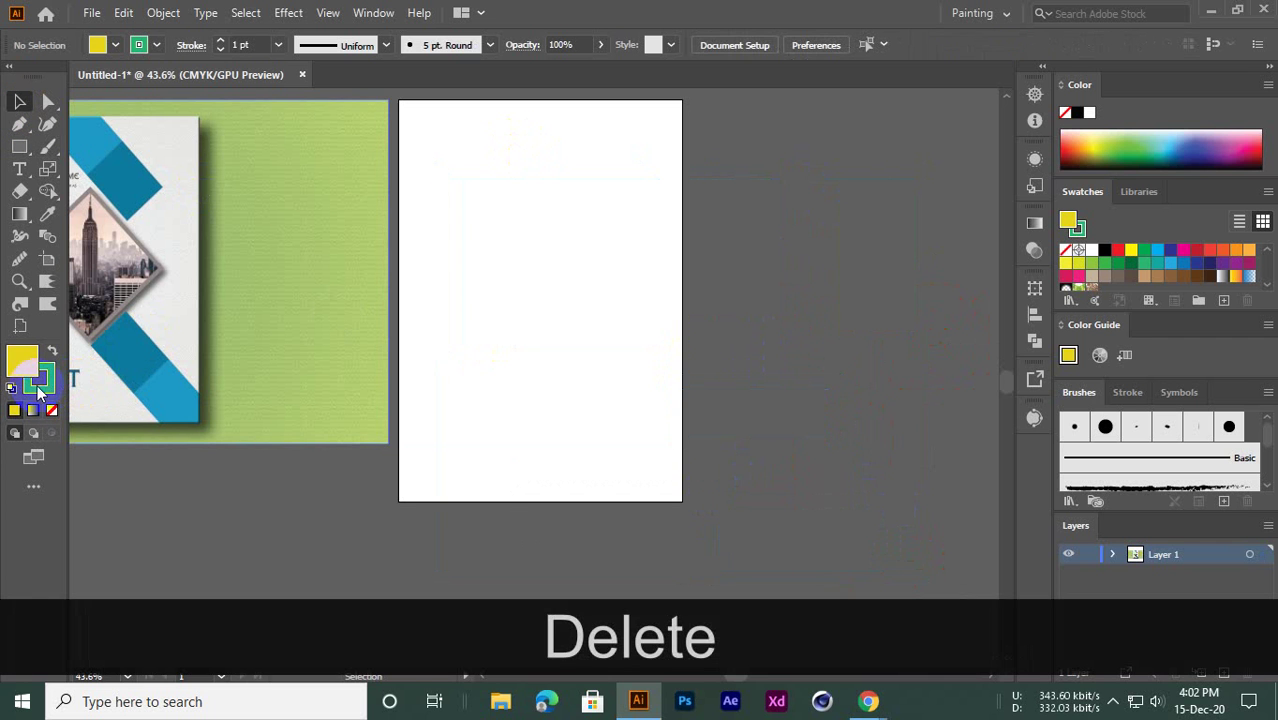
{"action": "left_click", "coordinate": [52, 410]}
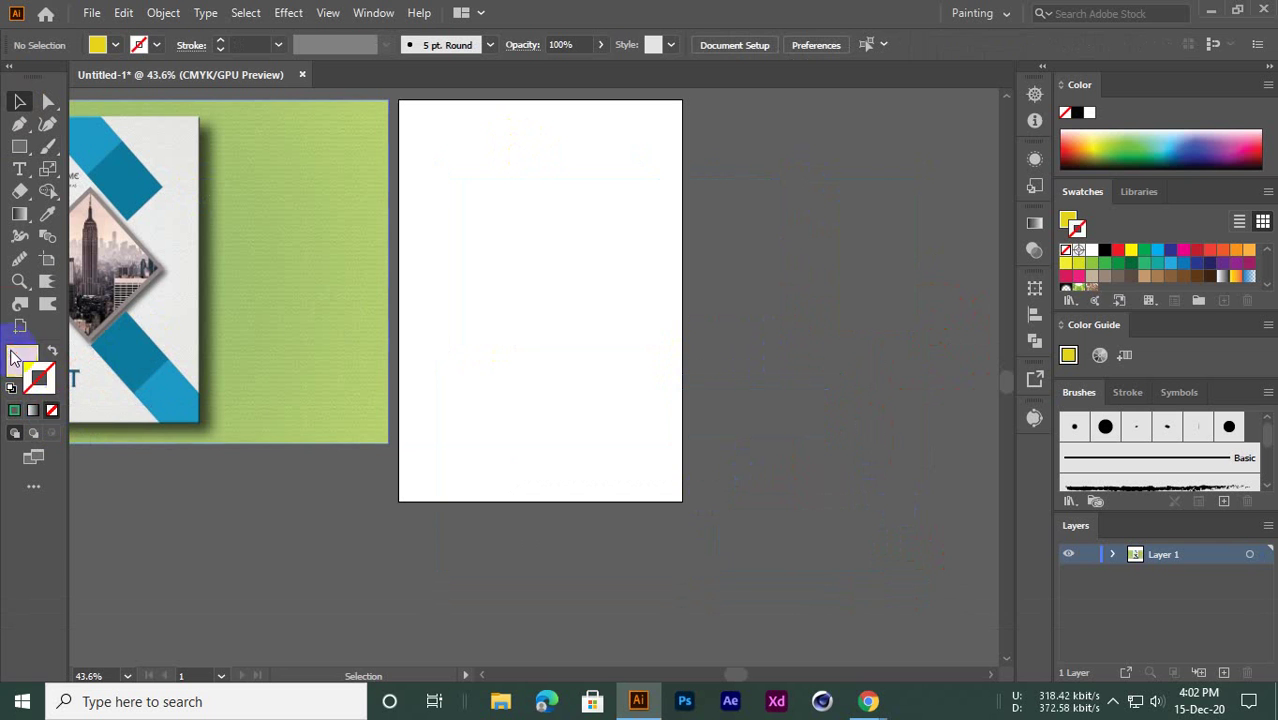
Draw two yellow rectangles on the artboard, one near the top and one lower down
{"action": "left_click", "coordinate": [14, 358]}
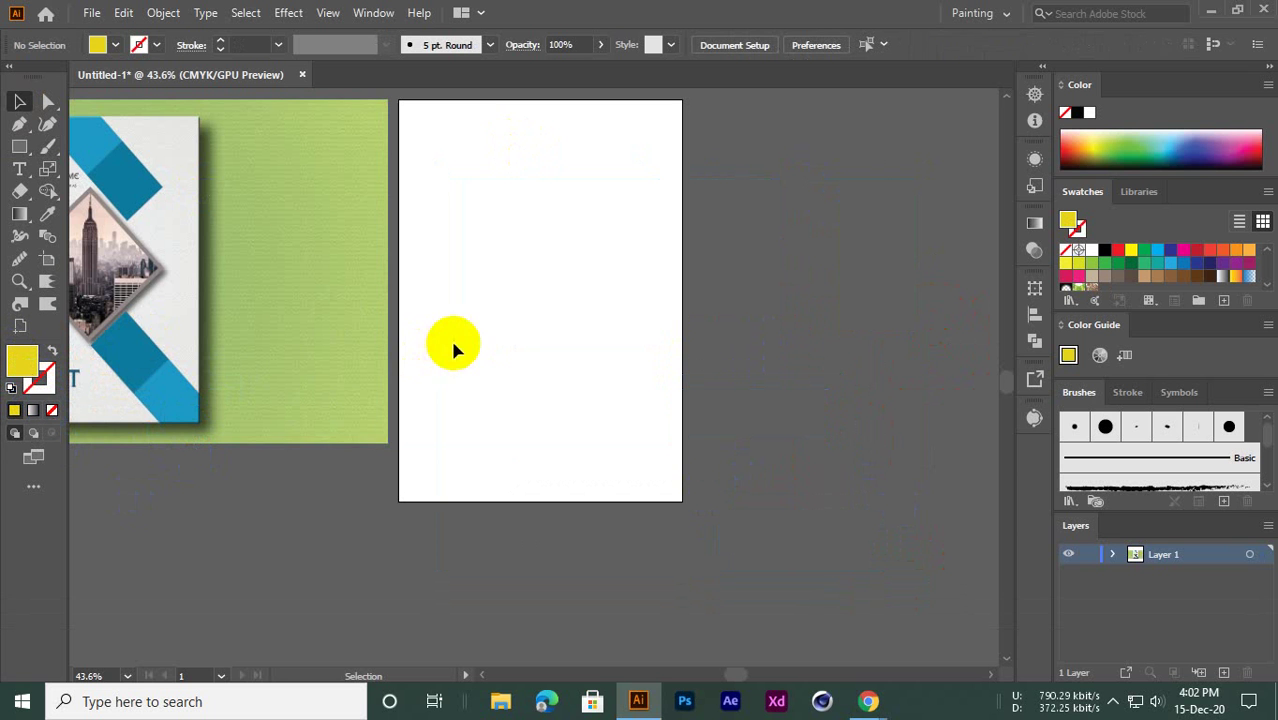
{"action": "key", "text": "space"}
{"action": "left_click_drag", "start_coordinate": [476, 331], "coordinate": [608, 362]}
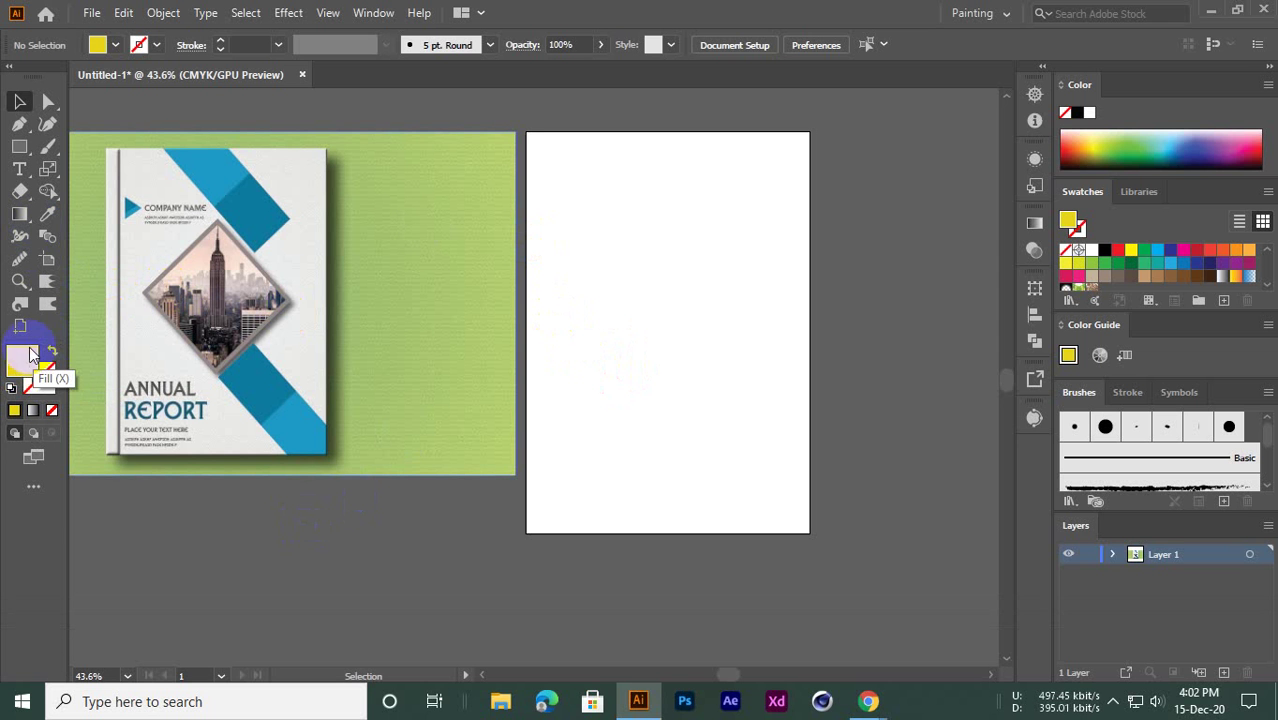
{"action": "left_click_drag", "start_coordinate": [19, 146], "coordinate": [105, 146]}
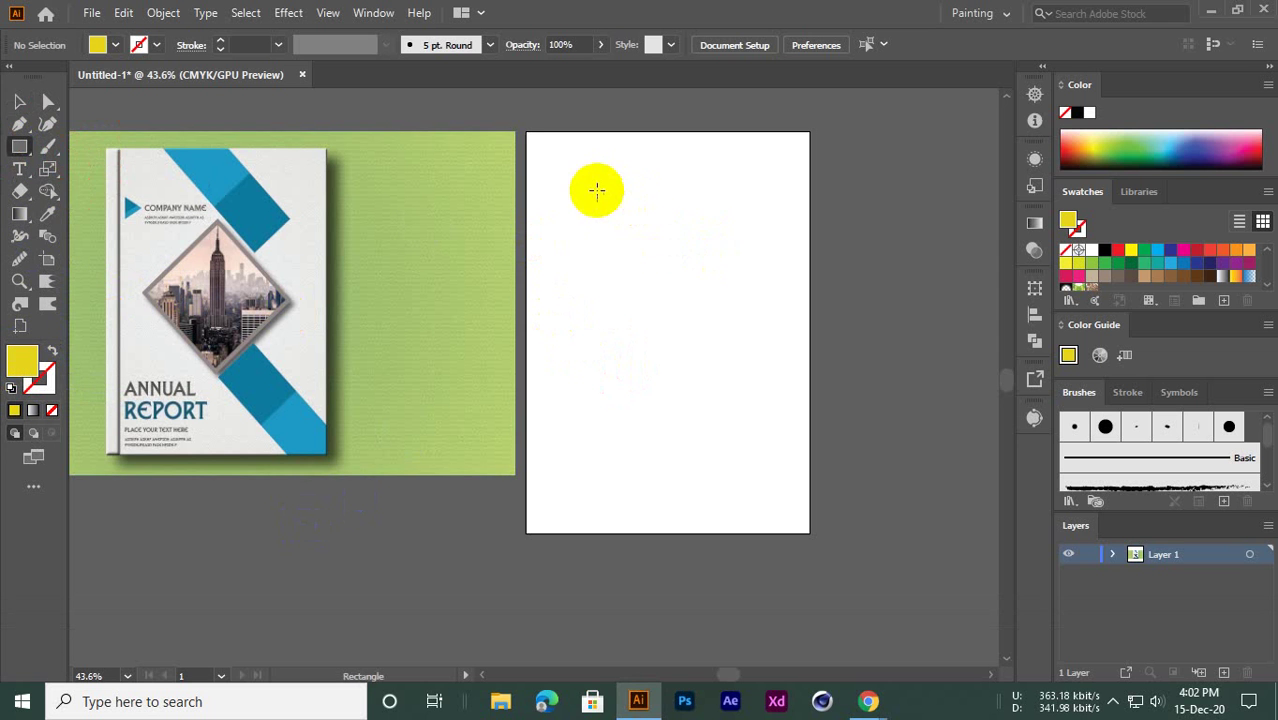
{"action": "left_click_drag", "start_coordinate": [595, 189], "coordinate": [736, 277]}
{"action": "left_click_drag", "start_coordinate": [614, 332], "coordinate": [794, 432]}
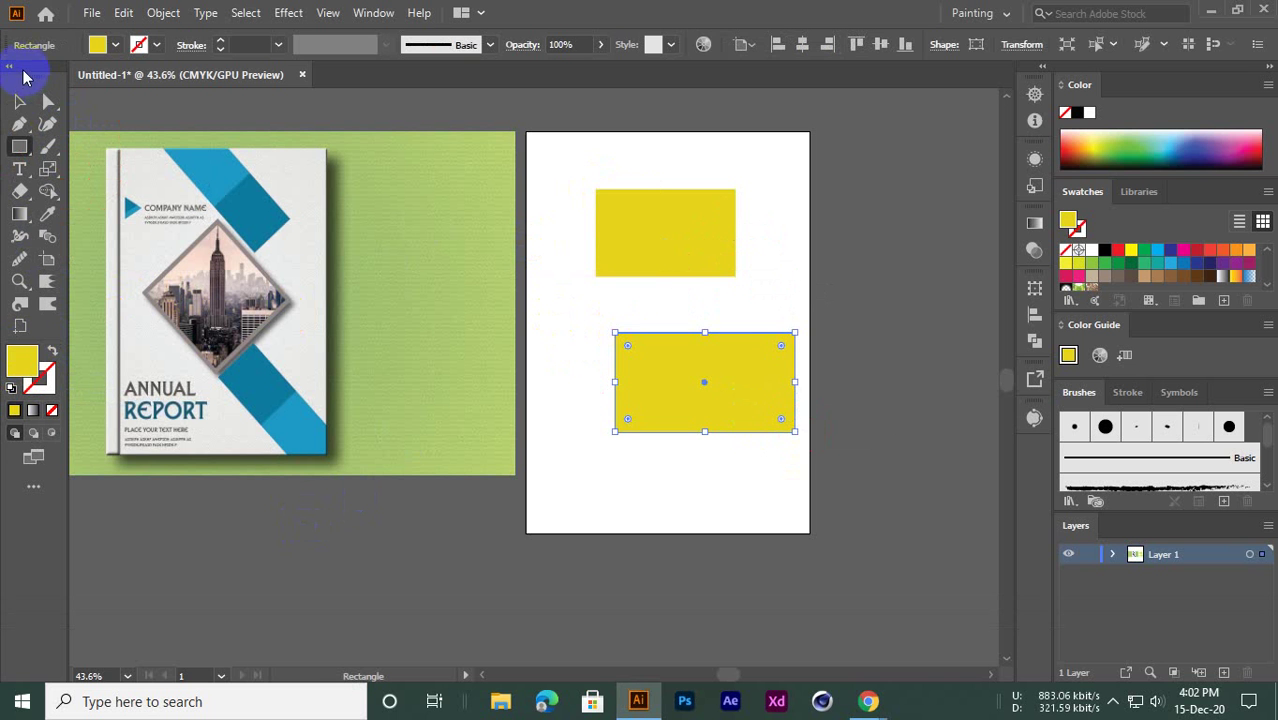
Give the upper yellow rectangle a dark blue outline from the Swatches panel
{"action": "left_click", "coordinate": [20, 101]}
{"action": "left_click", "coordinate": [385, 115]}
{"action": "left_click_drag", "start_coordinate": [600, 169], "coordinate": [946, 397]}
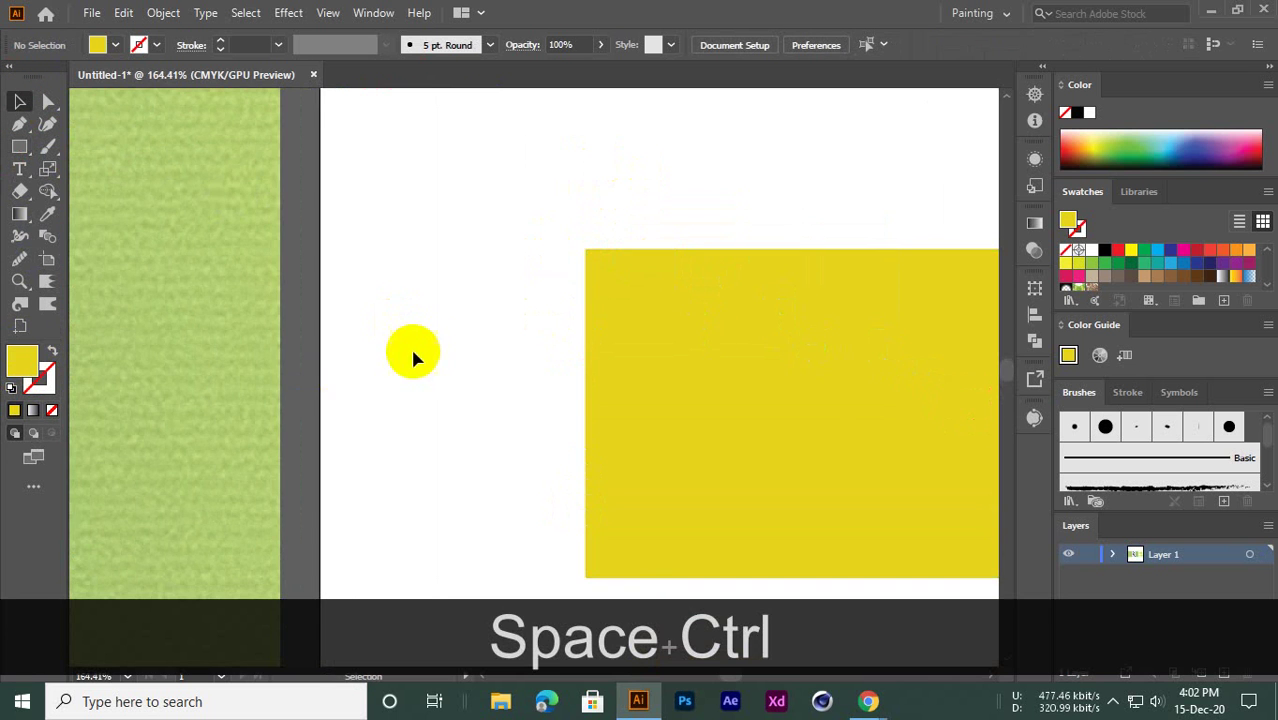
{"action": "mouse_move", "coordinate": [715, 384]}
{"action": "left_mouse_down"}
{"action": "mouse_move", "coordinate": [591, 399]}
{"action": "mouse_move", "coordinate": [522, 314]}
{"action": "left_mouse_up"}
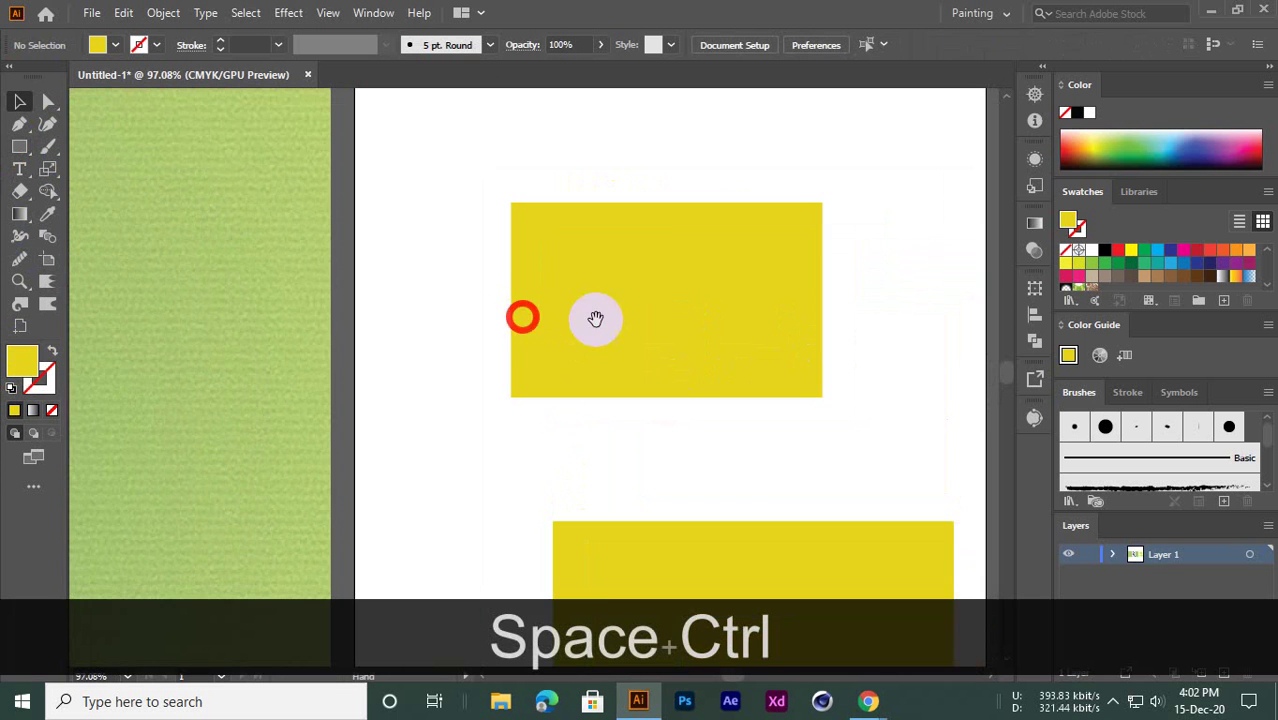
{"action": "left_click", "coordinate": [603, 265]}
{"action": "left_click", "coordinate": [42, 376]}
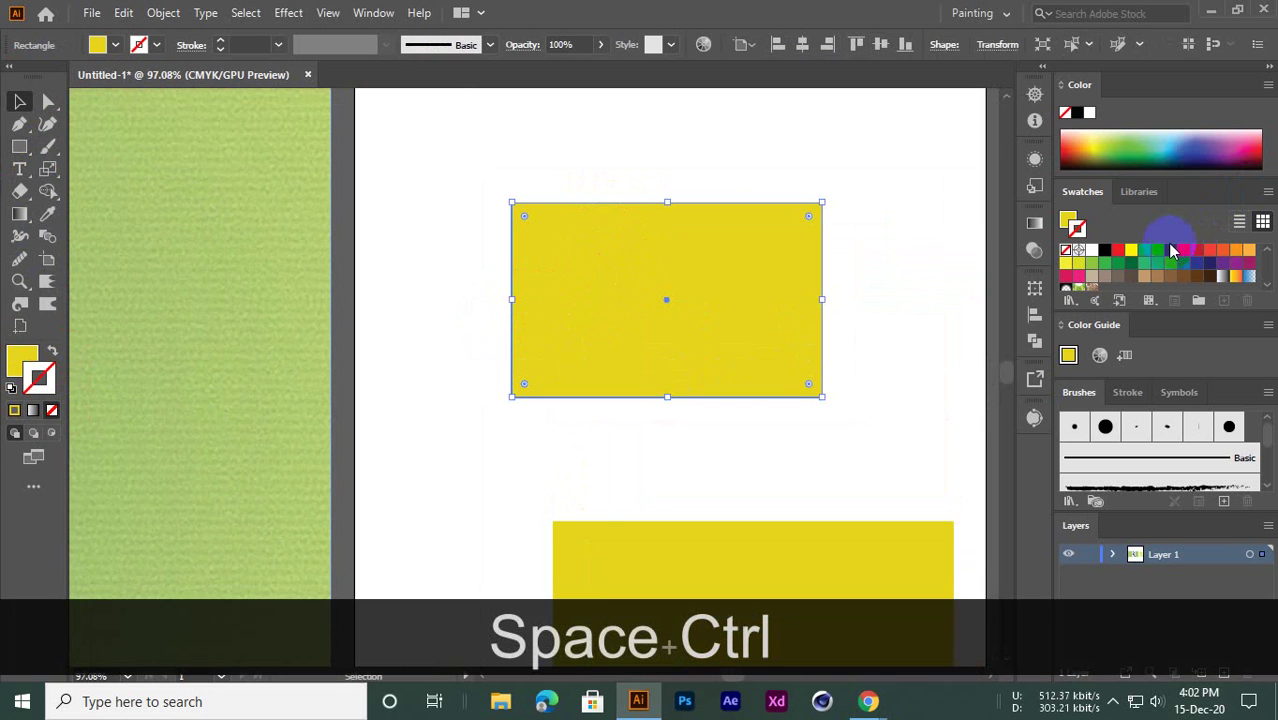
{"action": "left_click", "coordinate": [1170, 250]}
Zoom in closely to inspect the dark blue outline on the rectangle's edge
{"action": "left_click", "coordinate": [488, 186]}
{"action": "left_click_drag", "start_coordinate": [488, 186], "coordinate": [703, 268]}
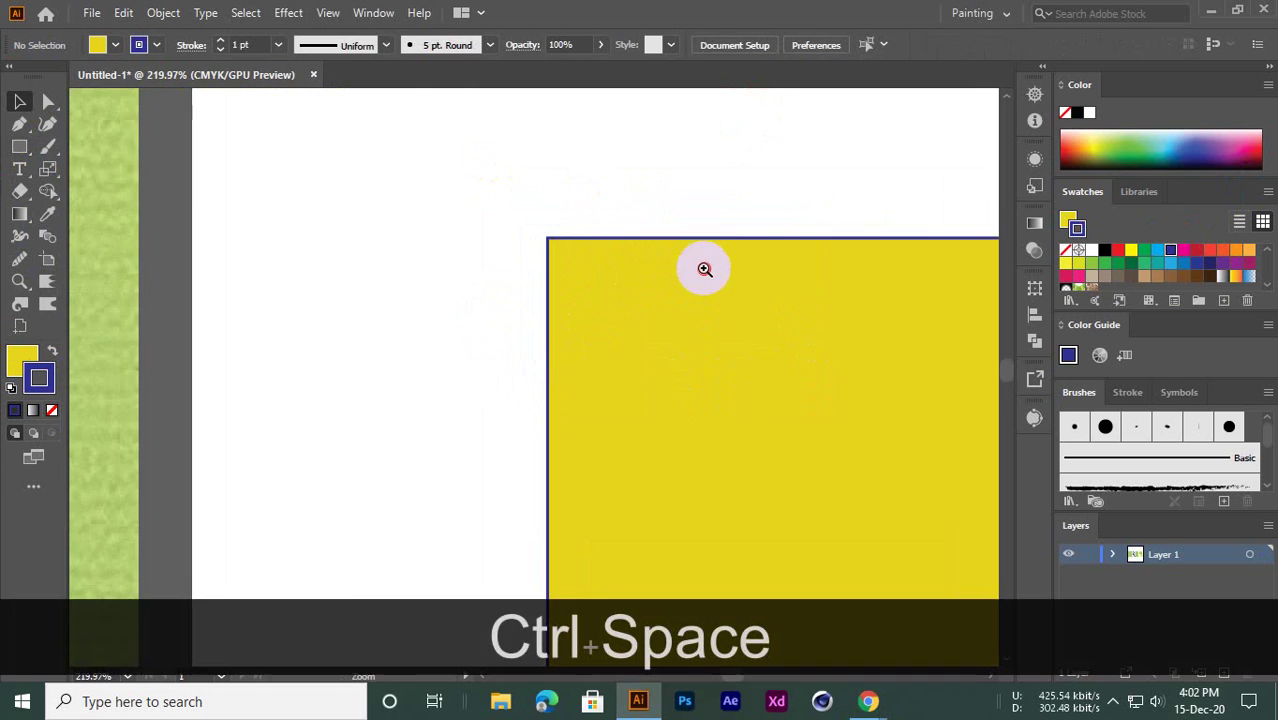
{"action": "left_click_drag", "start_coordinate": [728, 331], "coordinate": [539, 228]}
{"action": "left_click_drag", "start_coordinate": [657, 244], "coordinate": [547, 324]}
{"action": "left_click_drag", "start_coordinate": [501, 235], "coordinate": [542, 249]}
{"action": "left_click_drag", "start_coordinate": [658, 291], "coordinate": [571, 313]}
{"action": "left_click_drag", "start_coordinate": [334, 137], "coordinate": [394, 354]}
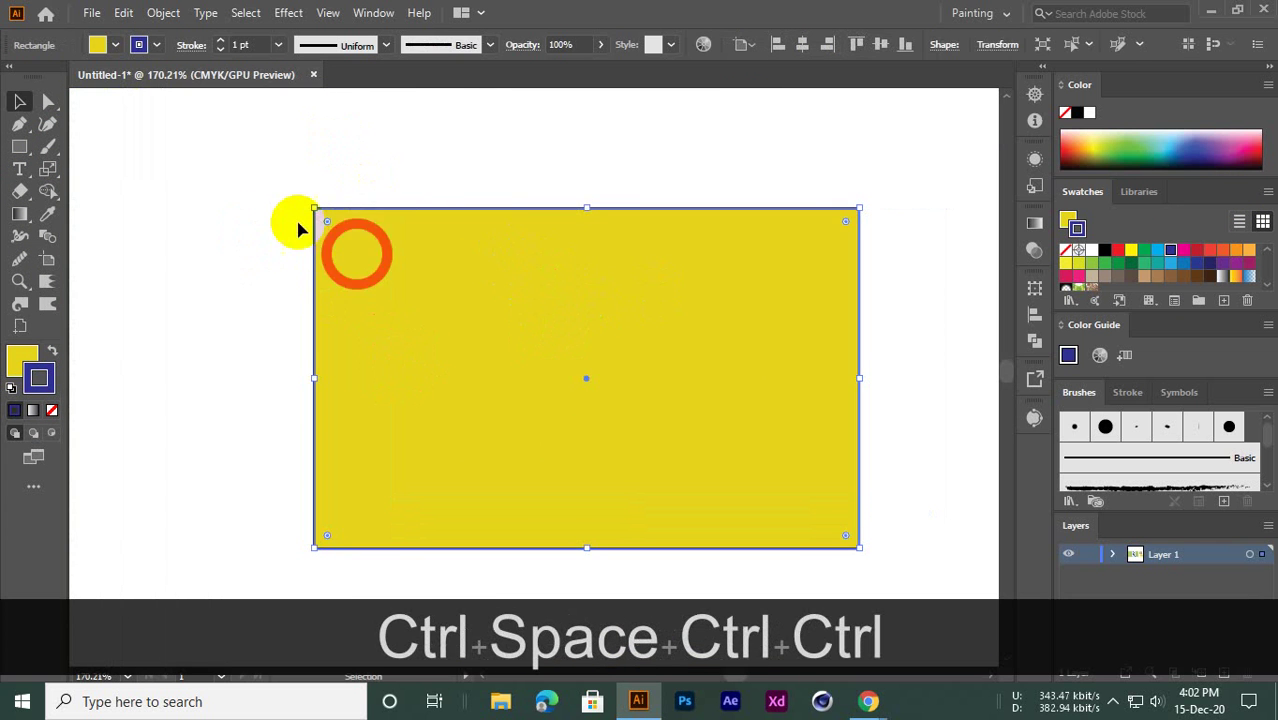
{"action": "left_click", "coordinate": [710, 162]}
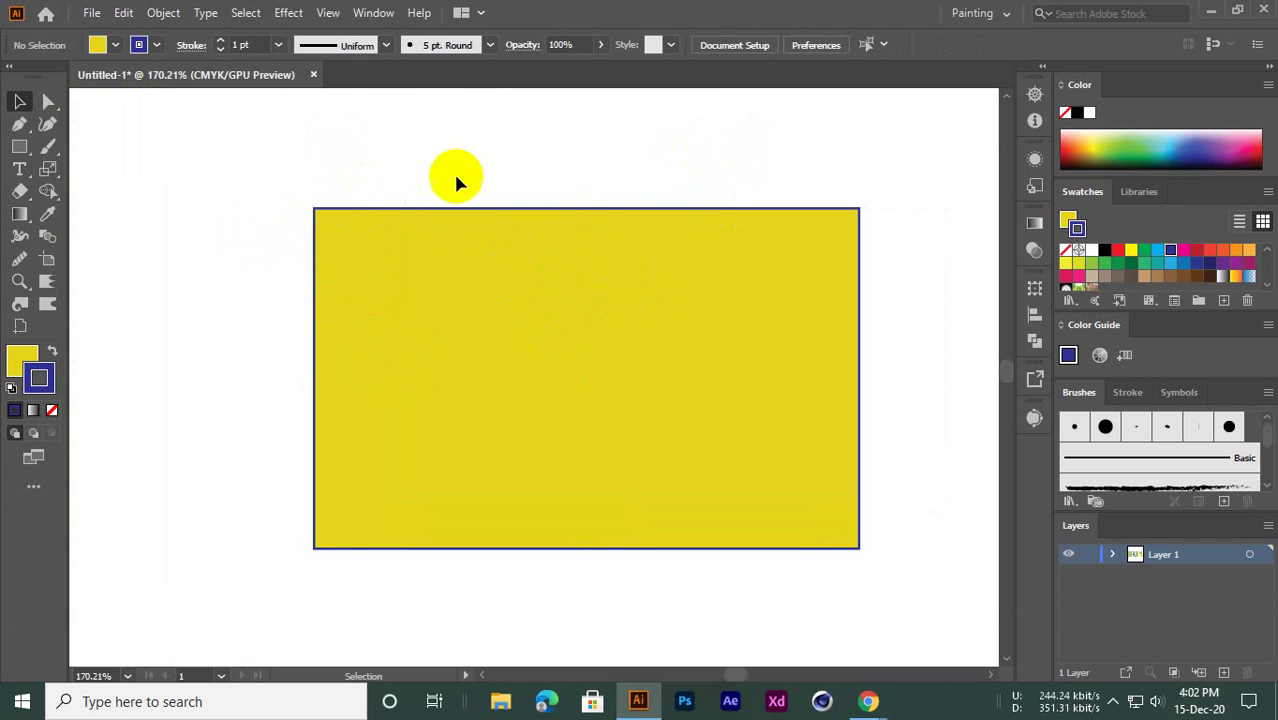
Admit a waiting participant in the browser's video call, then return to Illustrator
{"action": "mouse_move", "coordinate": [866, 701]}
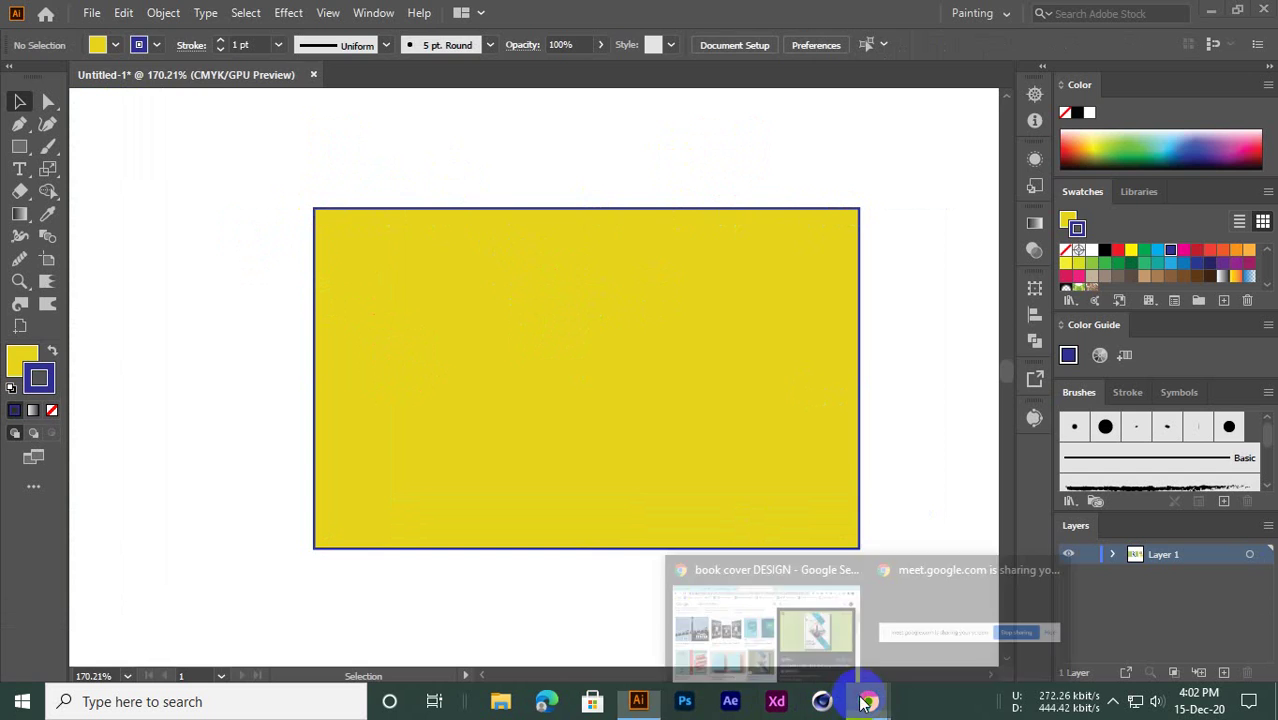
{"action": "left_click", "coordinate": [762, 532]}
{"action": "left_click", "coordinate": [320, 16]}
{"action": "left_click", "coordinate": [832, 209]}
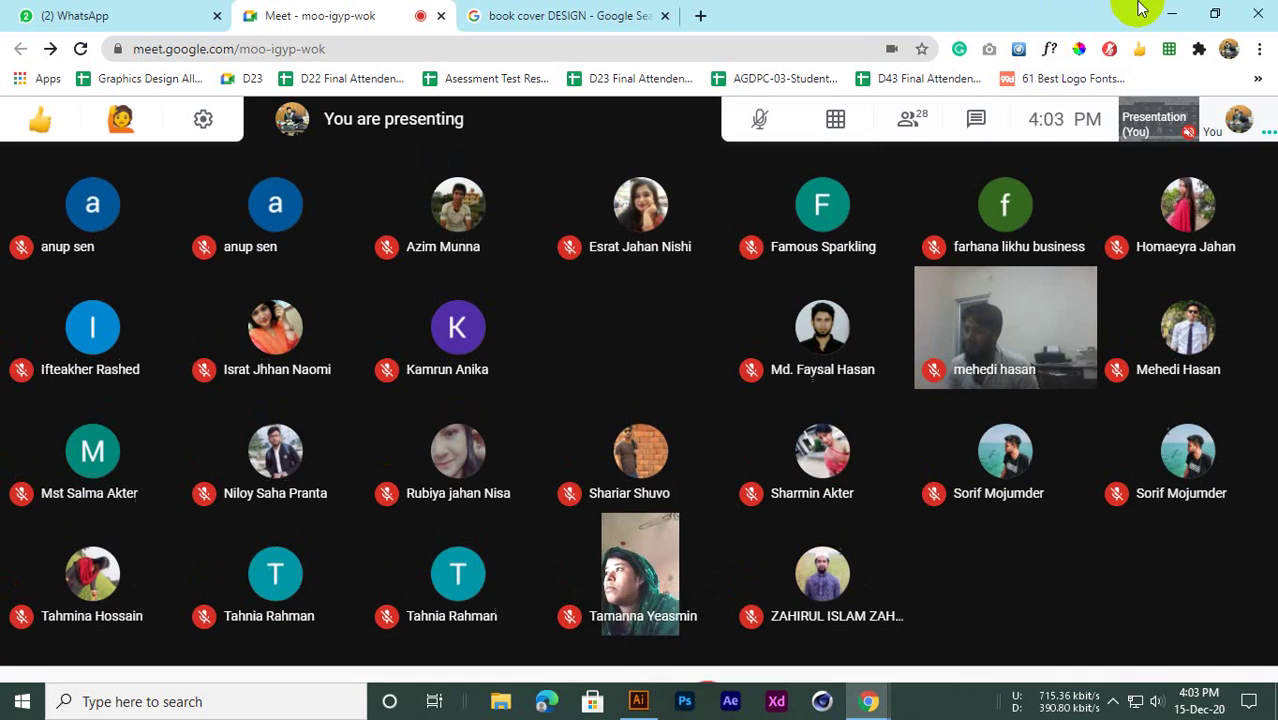
{"action": "left_click", "coordinate": [1172, 14]}
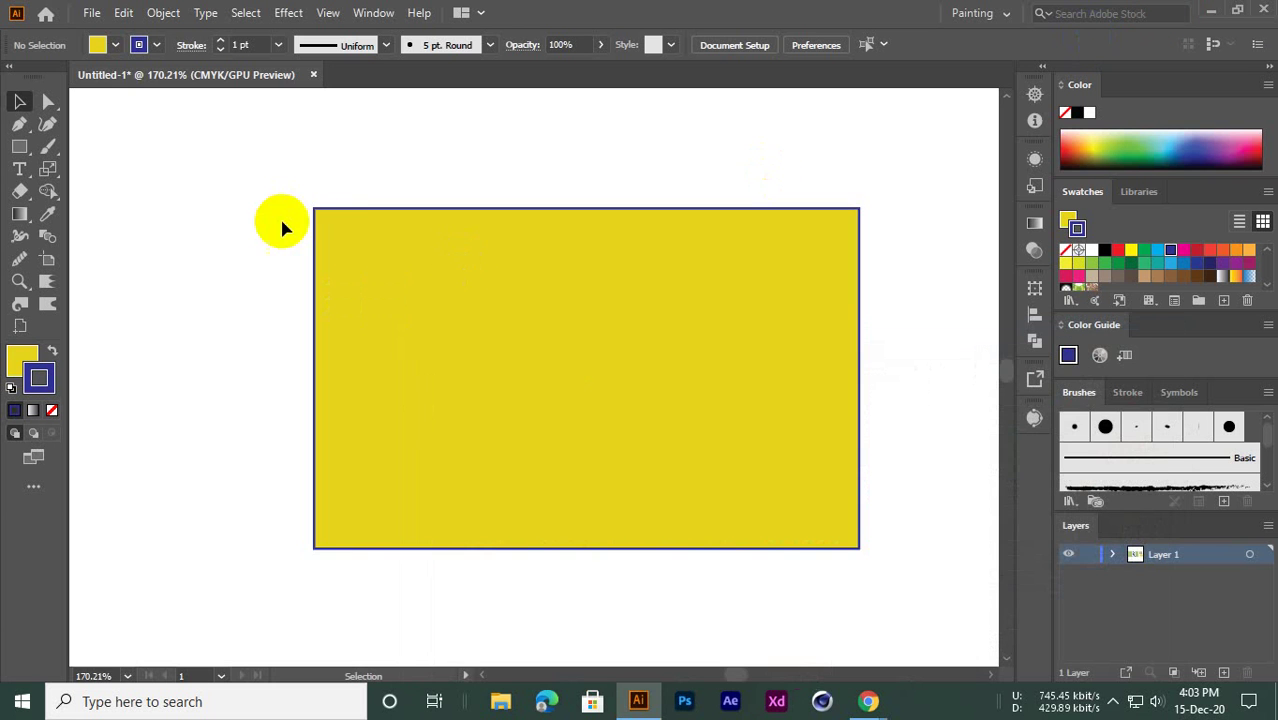
Zoom out to show the reference cover and select the upper yellow rectangle
{"action": "left_click", "coordinate": [371, 220]}
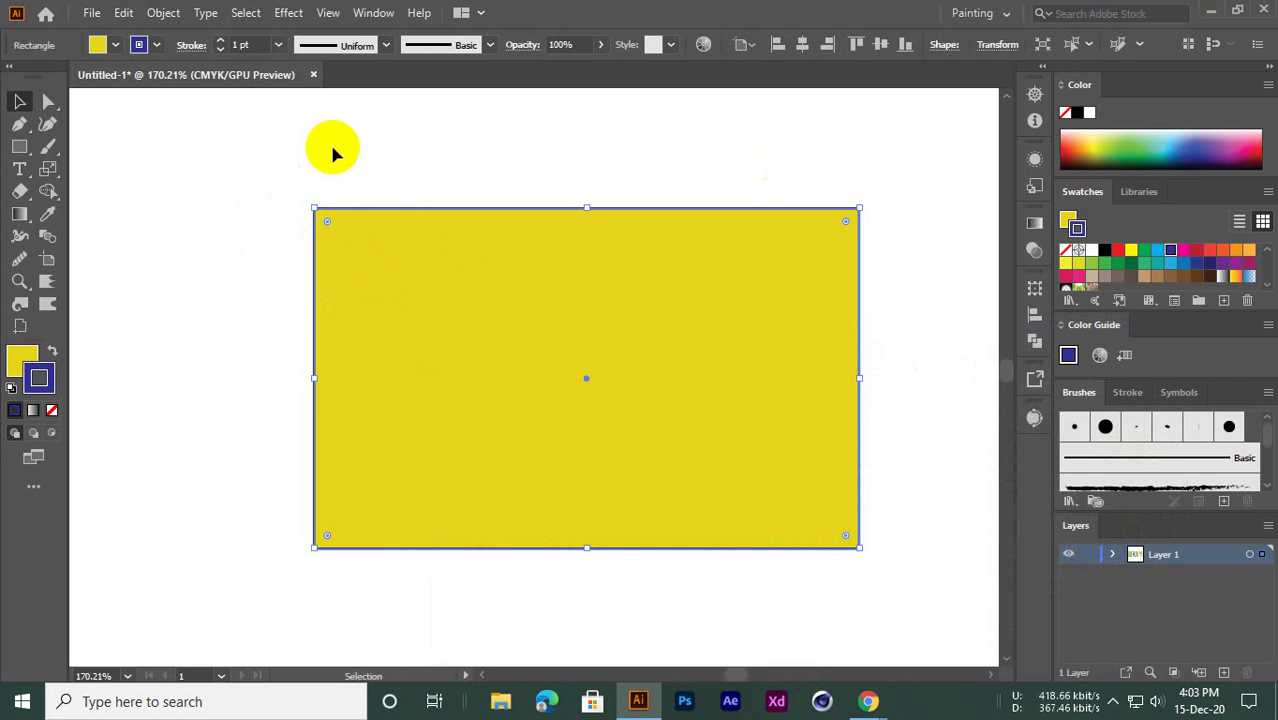
{"action": "left_click_drag", "start_coordinate": [589, 243], "coordinate": [349, 349]}
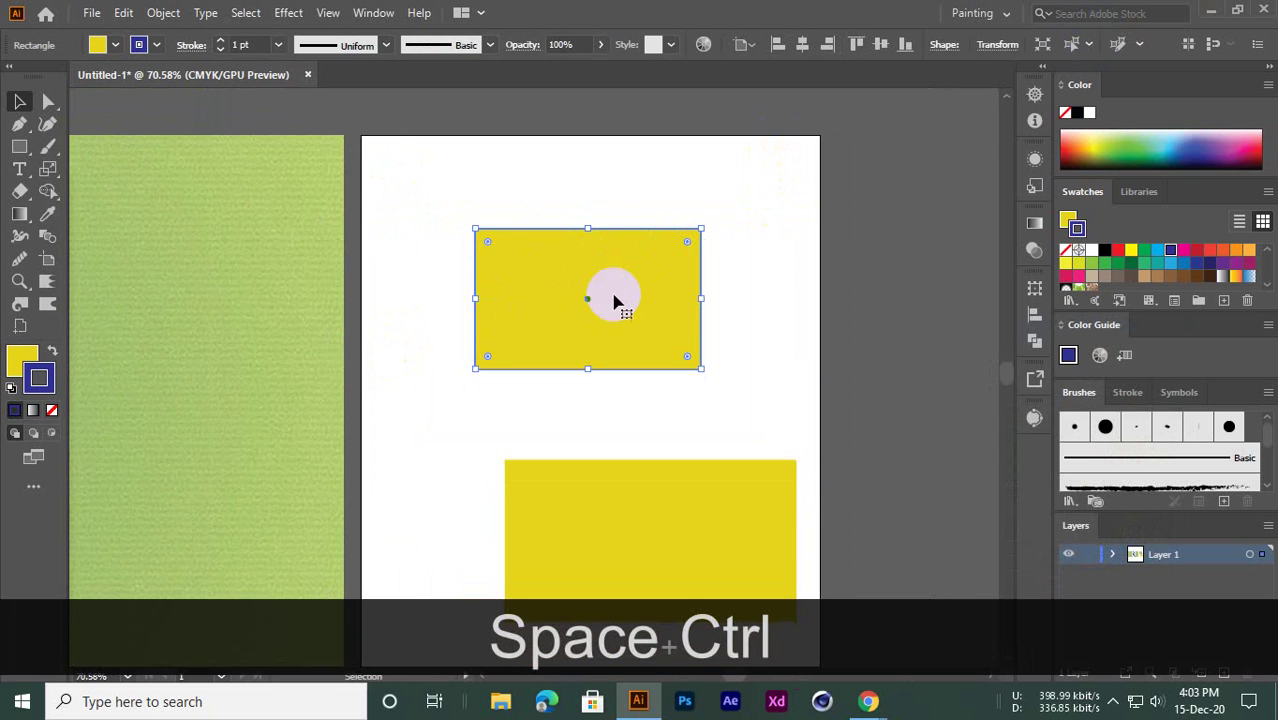
{"action": "left_click_drag", "start_coordinate": [388, 270], "coordinate": [520, 316]}
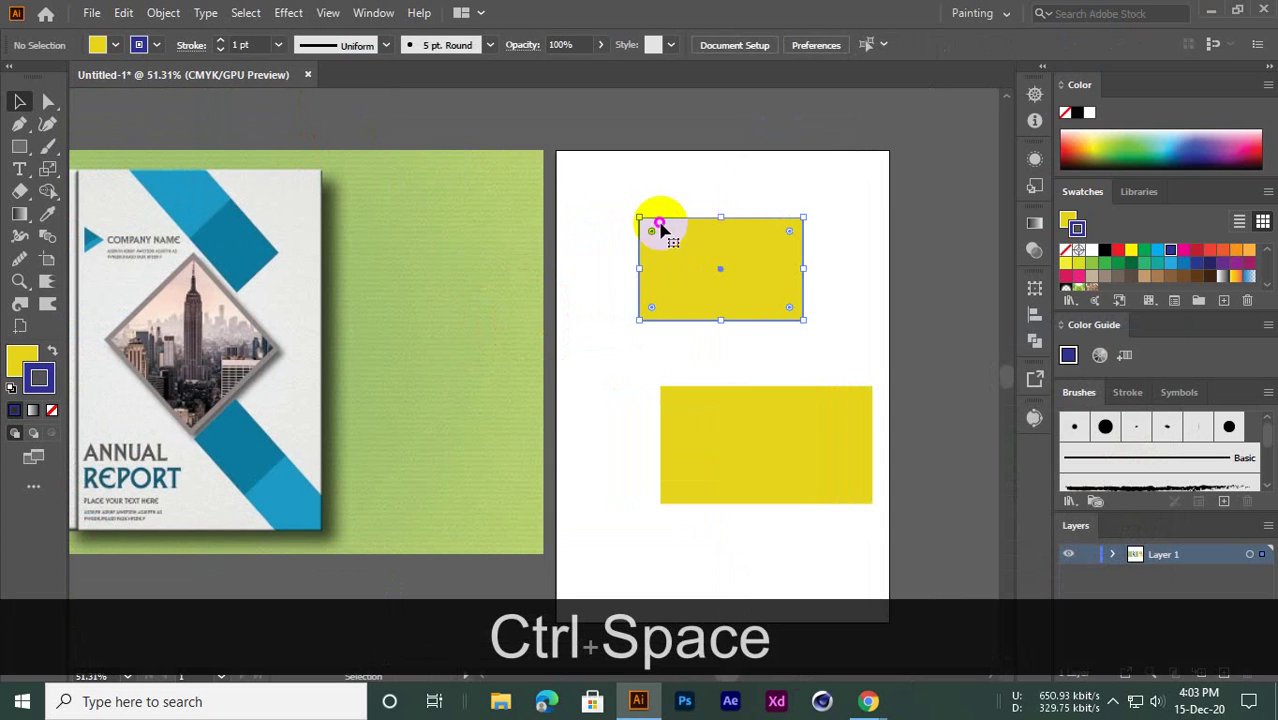
{"action": "left_click", "coordinate": [680, 277]}
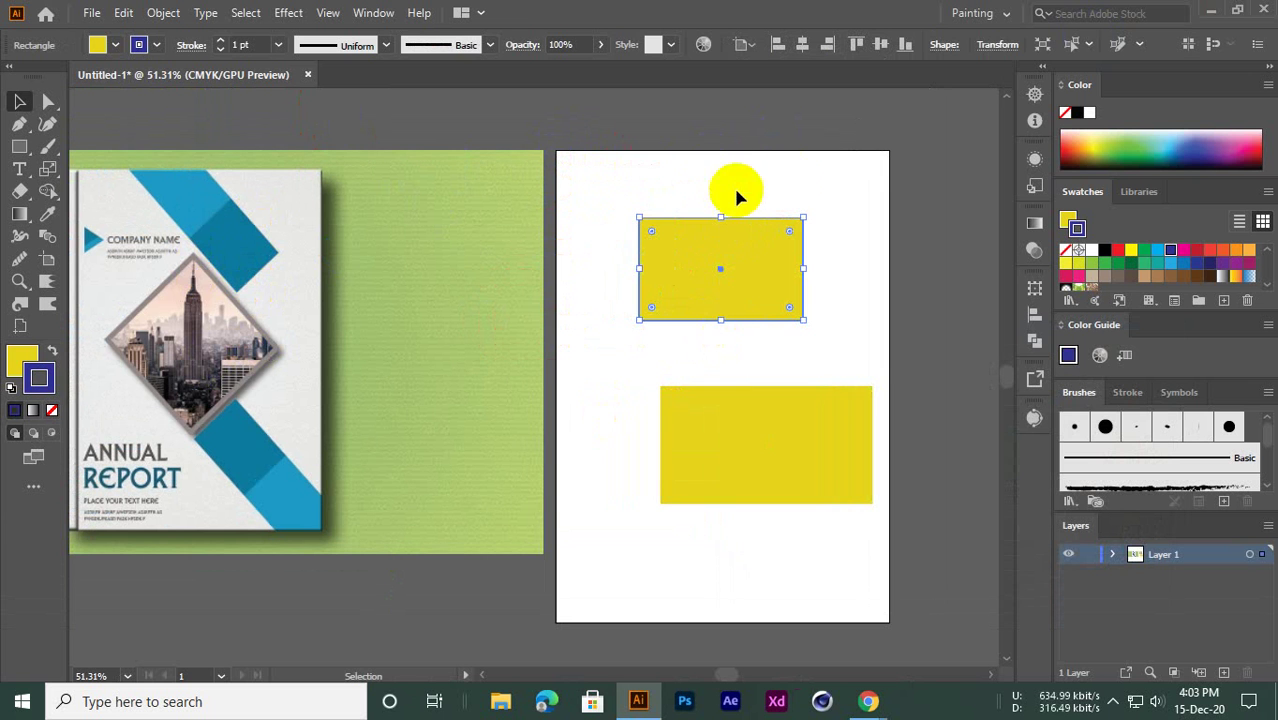
{"action": "left_click", "coordinate": [707, 325]}
{"action": "left_click", "coordinate": [696, 285]}
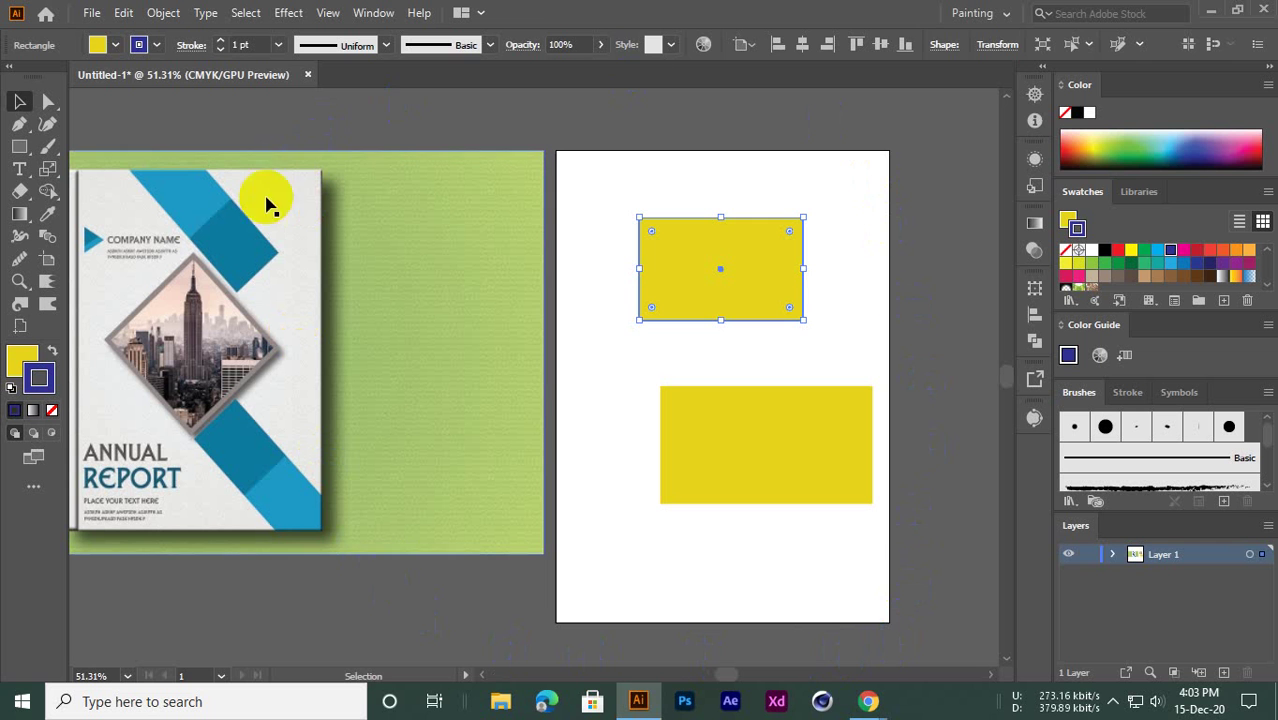
{"action": "left_click", "coordinate": [379, 123]}
Delete both the upper and lower yellow rectangles
{"action": "left_click", "coordinate": [764, 283]}
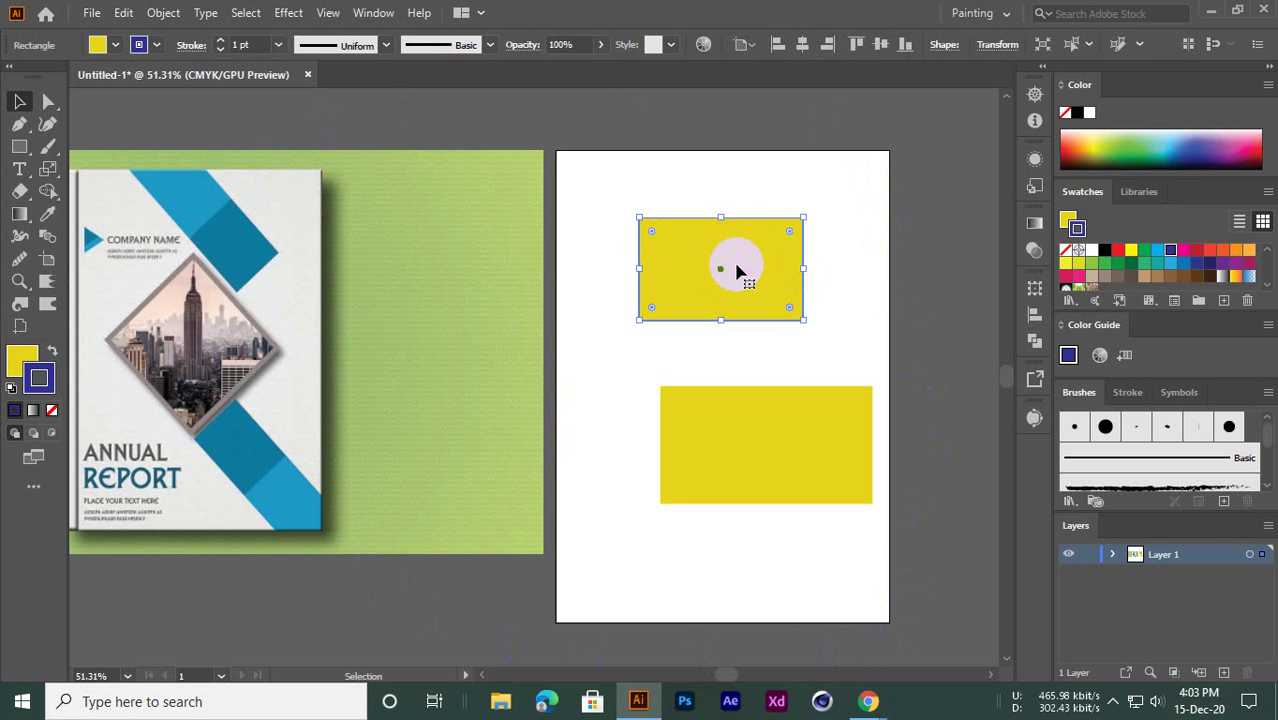
{"action": "left_click", "coordinate": [570, 176]}
{"action": "left_click", "coordinate": [726, 270]}
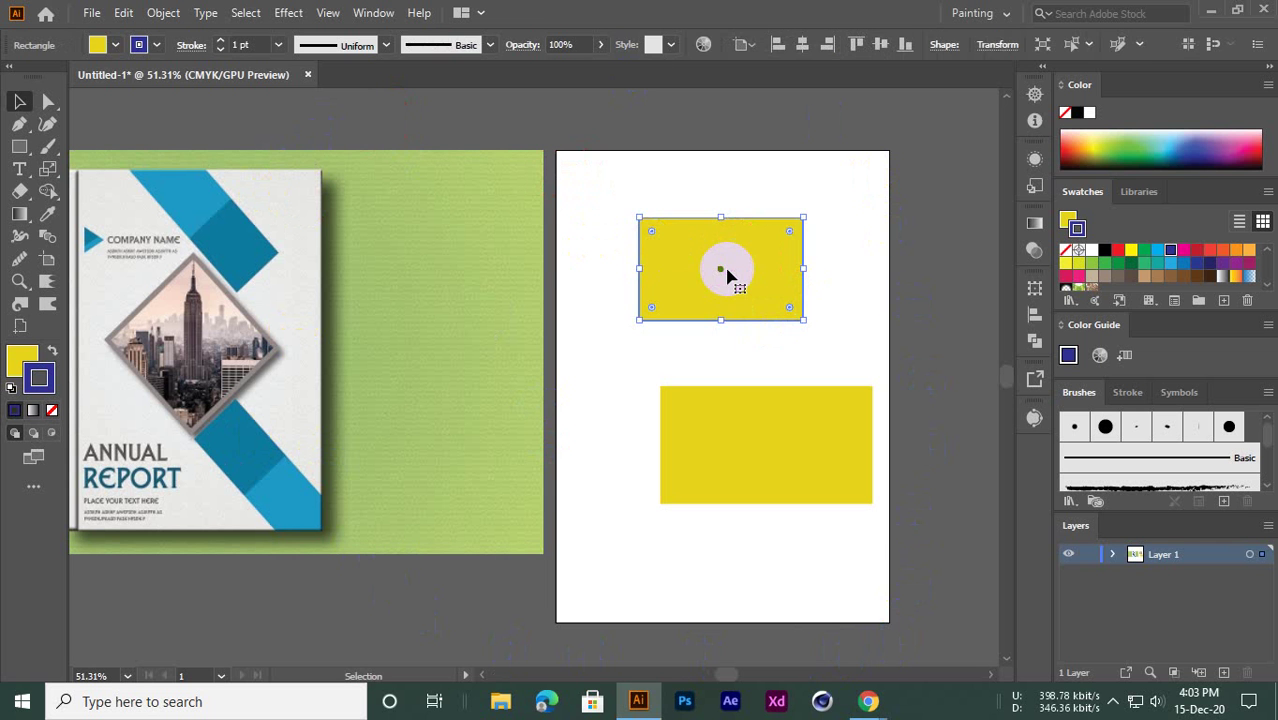
{"action": "key", "text": "Delete"}
{"action": "left_click", "coordinate": [781, 415]}
{"action": "key", "text": "Delete"}
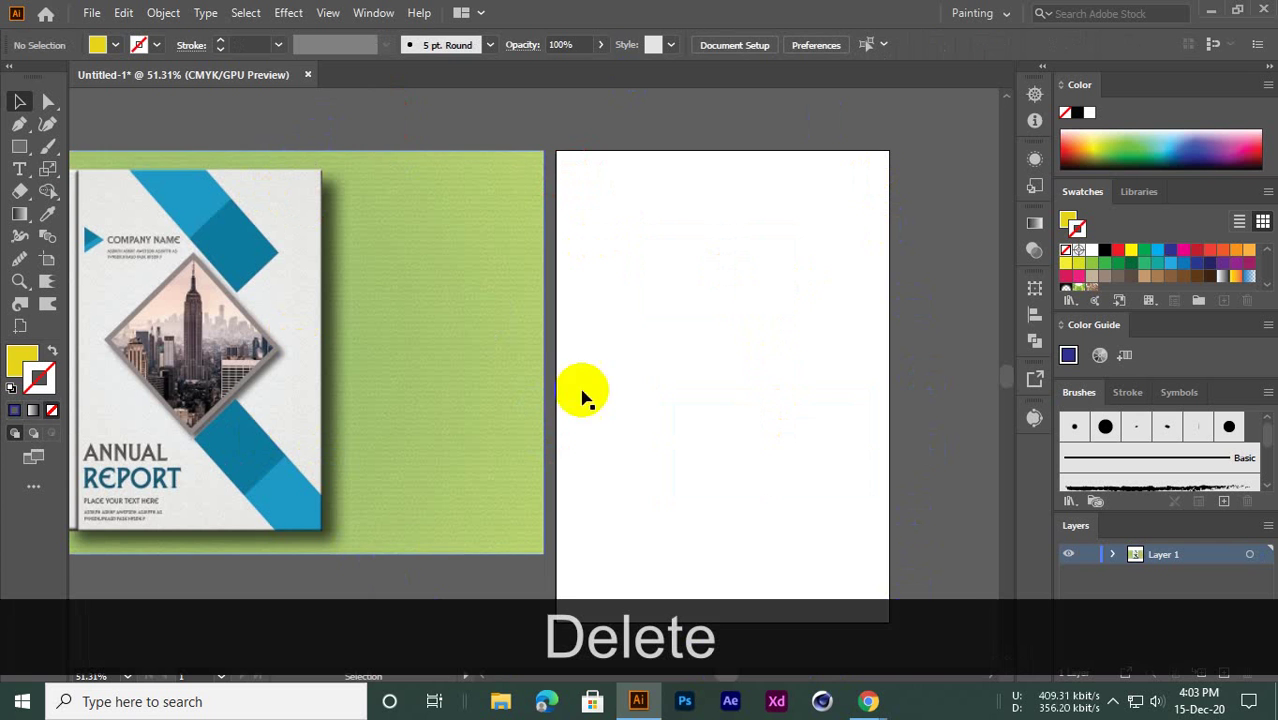
{"action": "left_click_drag", "start_coordinate": [20, 146], "coordinate": [66, 136]}
Draw a rectangle covering the whole artboard edge to edge
{"action": "key", "text": "space"}
{"action": "left_click_drag", "start_coordinate": [572, 335], "coordinate": [650, 319]}
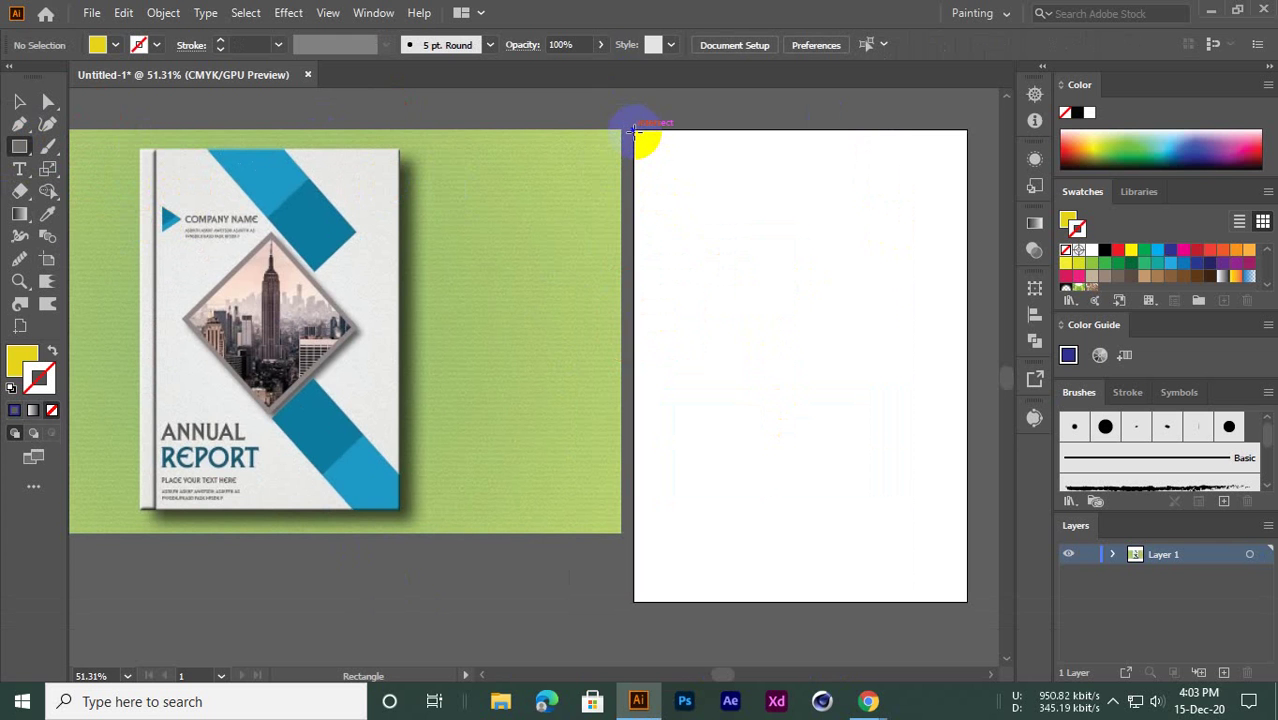
{"action": "left_click_drag", "start_coordinate": [634, 128], "coordinate": [962, 592]}
{"action": "key", "text": "Delete"}
{"action": "left_click_drag", "start_coordinate": [634, 128], "coordinate": [966, 602]}
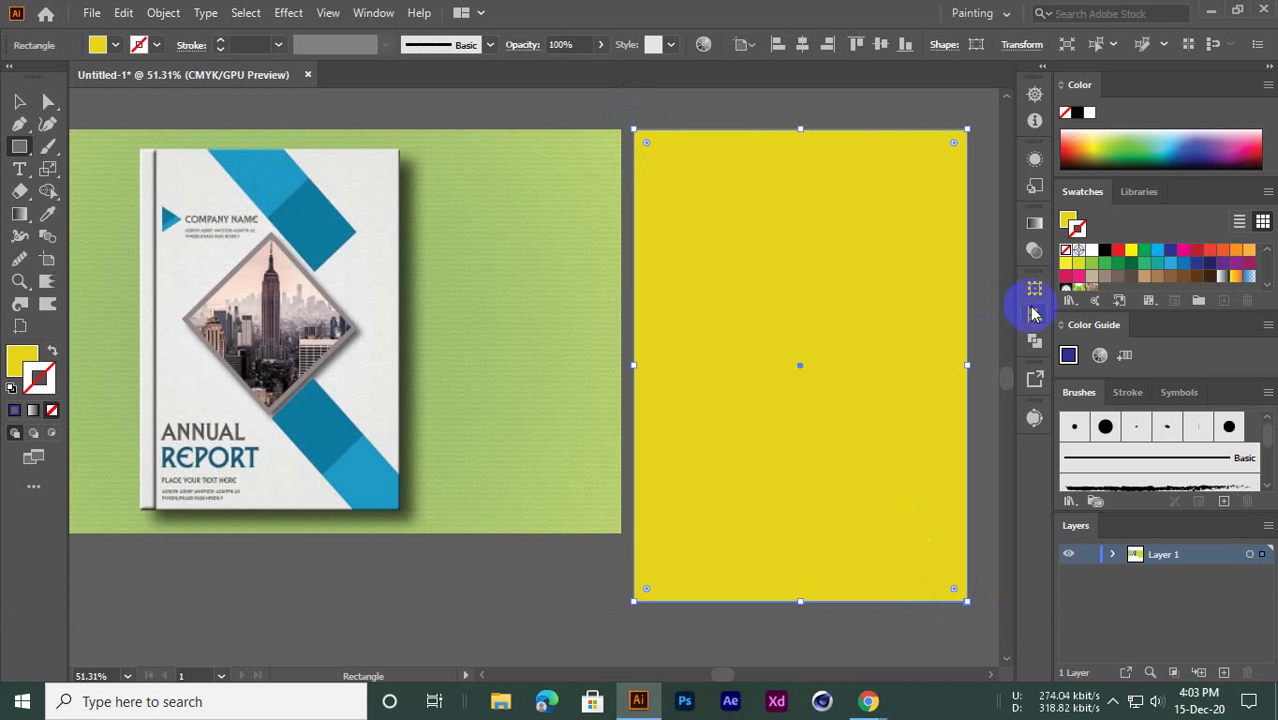
Fill the page rectangle with the reference cover's off-white using the Eyedropper
{"action": "left_click", "coordinate": [47, 216]}
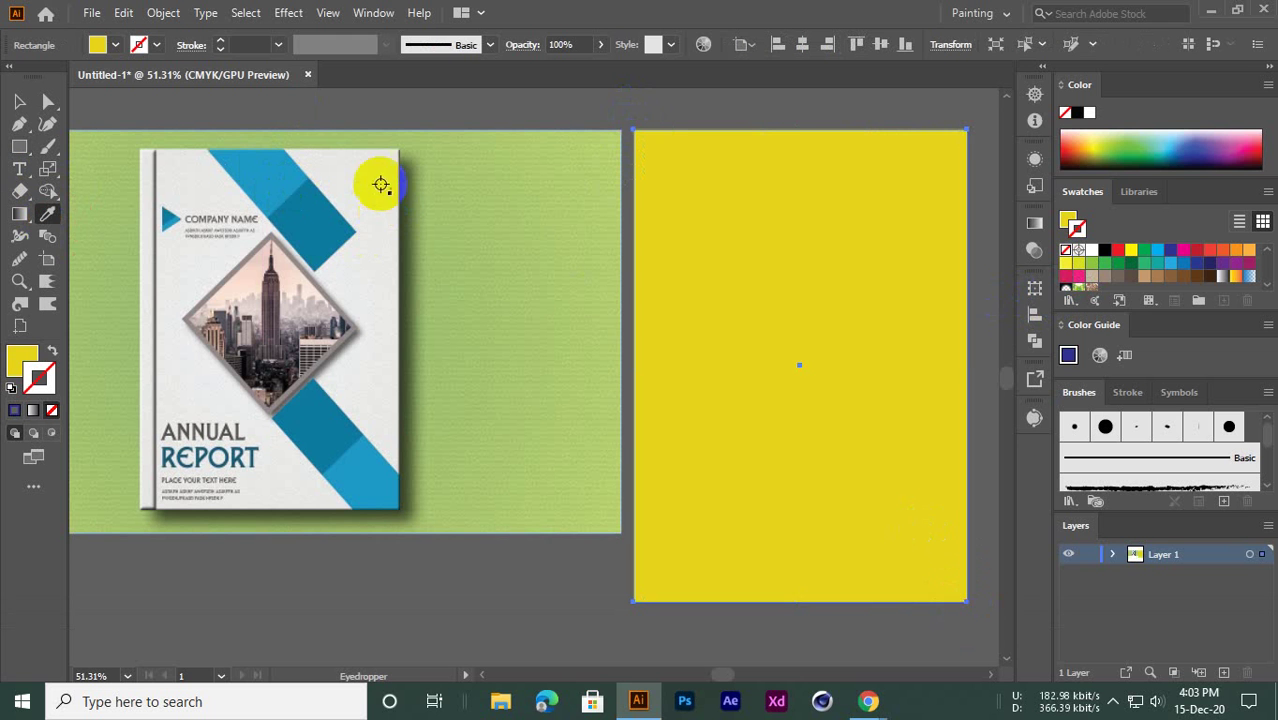
{"action": "left_click", "coordinate": [338, 166]}
{"action": "left_click", "coordinate": [19, 101]}
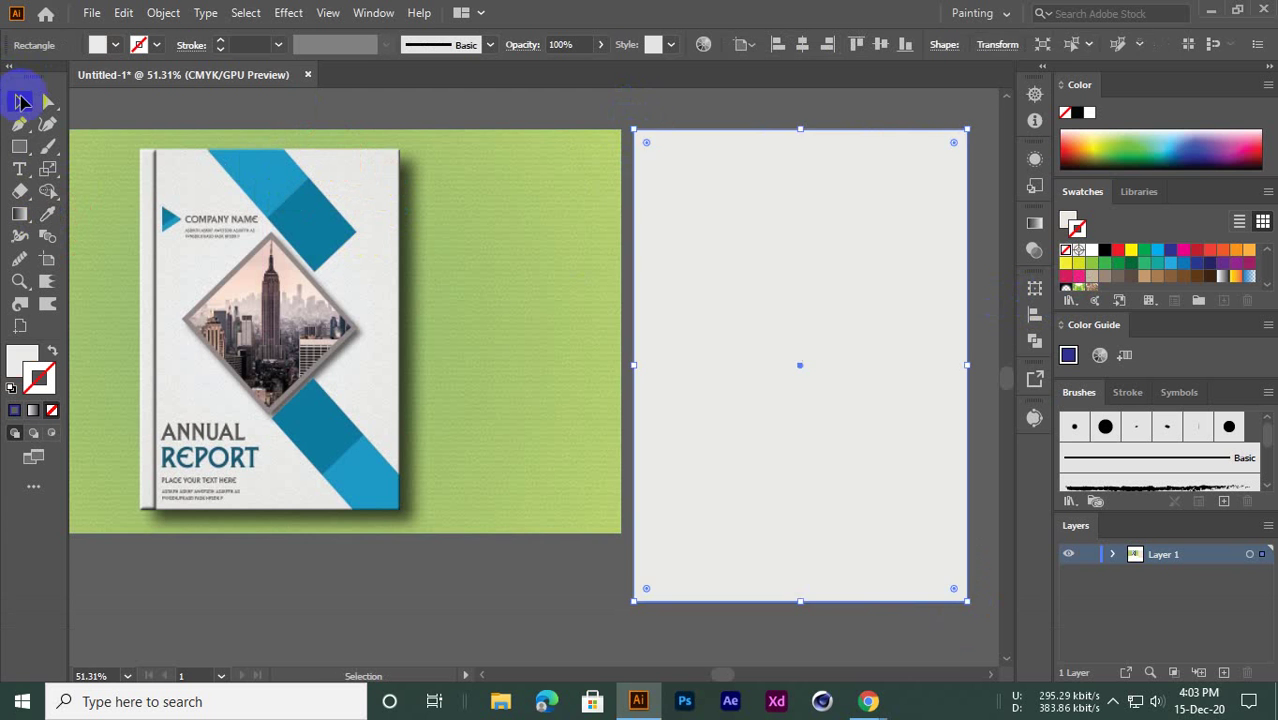
{"action": "left_click", "coordinate": [330, 119]}
Move the reference cover image to the left of the page
{"action": "left_click_drag", "start_coordinate": [565, 348], "coordinate": [505, 360]}
{"action": "left_click_drag", "start_coordinate": [624, 382], "coordinate": [580, 384]}
{"action": "left_click_drag", "start_coordinate": [578, 390], "coordinate": [469, 386]}
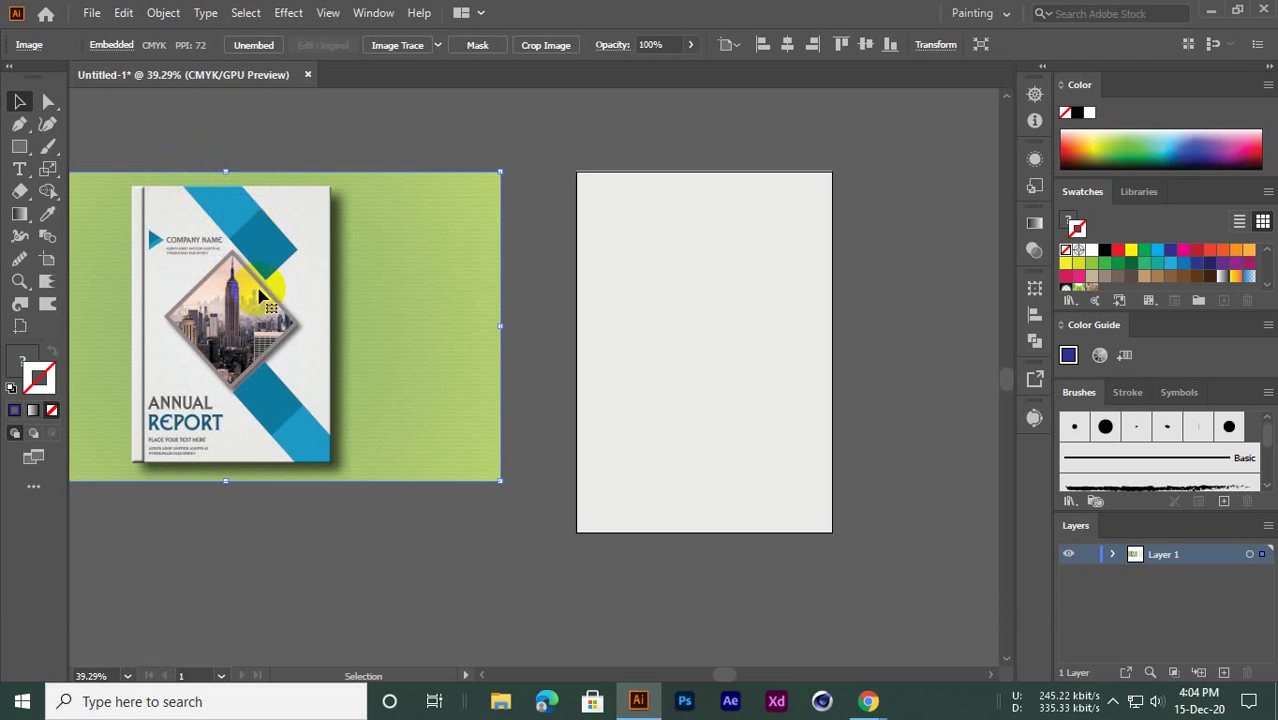
Draw a small rectangle below the reference cover image
{"action": "left_click", "coordinate": [260, 278], "text": "ctrl"}
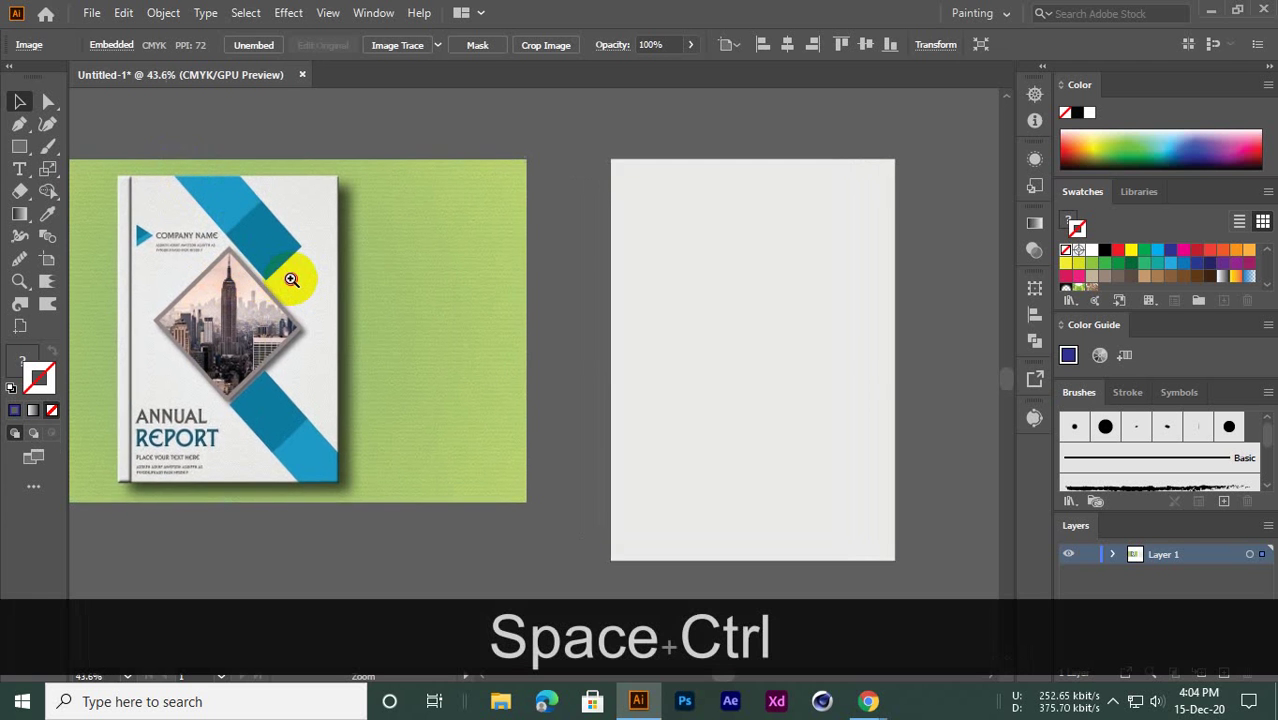
{"action": "left_click", "coordinate": [19, 146]}
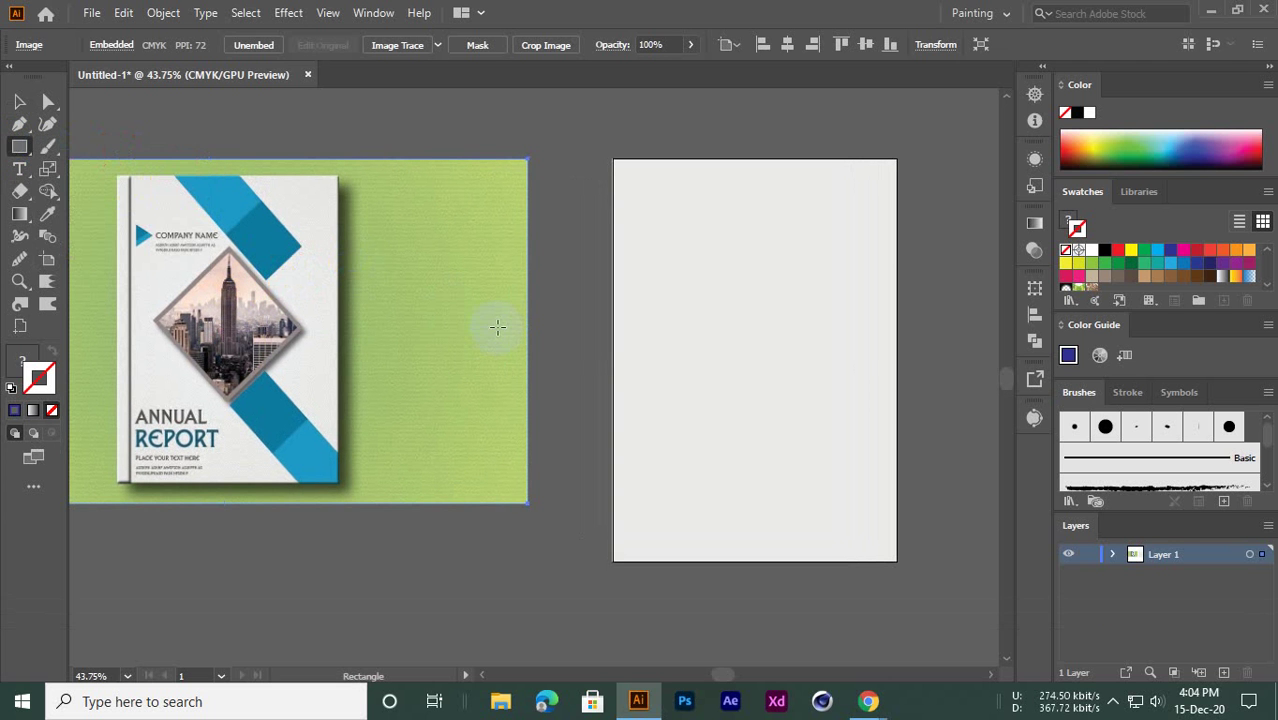
{"action": "left_click_drag", "start_coordinate": [556, 489], "coordinate": [639, 406]}
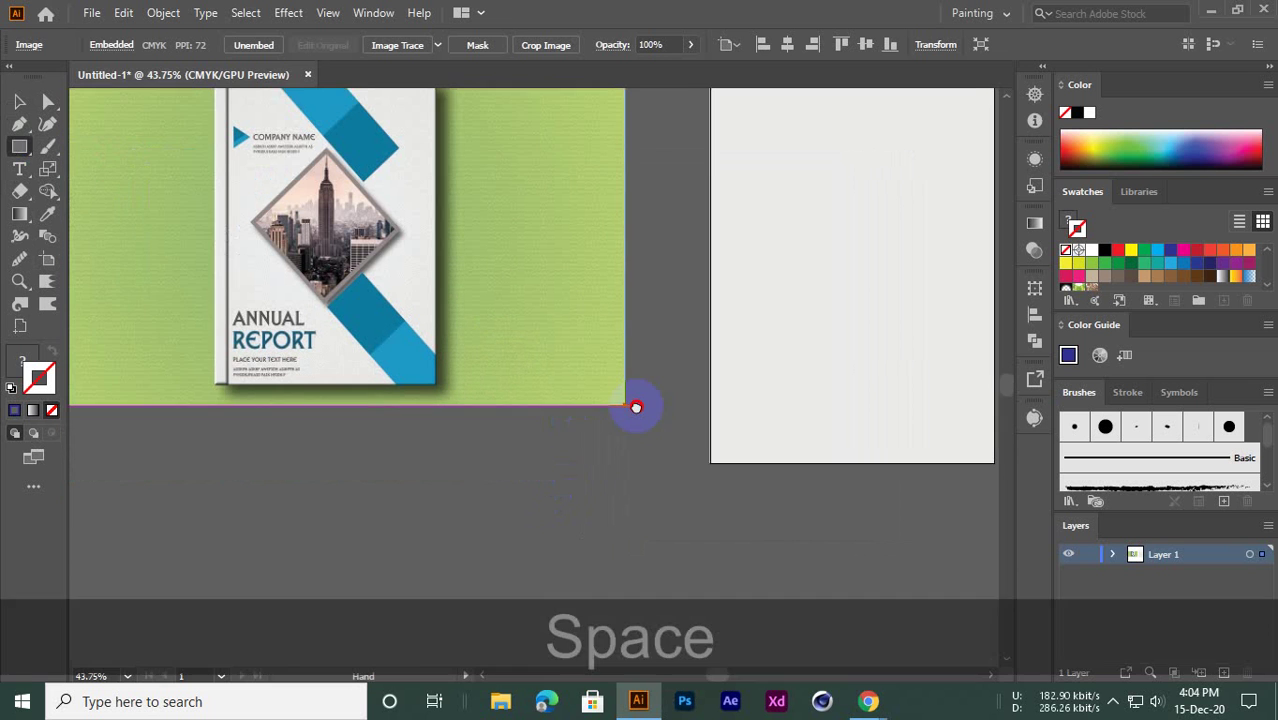
{"action": "left_click_drag", "start_coordinate": [464, 441], "coordinate": [541, 489]}
{"action": "left_click", "coordinate": [19, 101]}
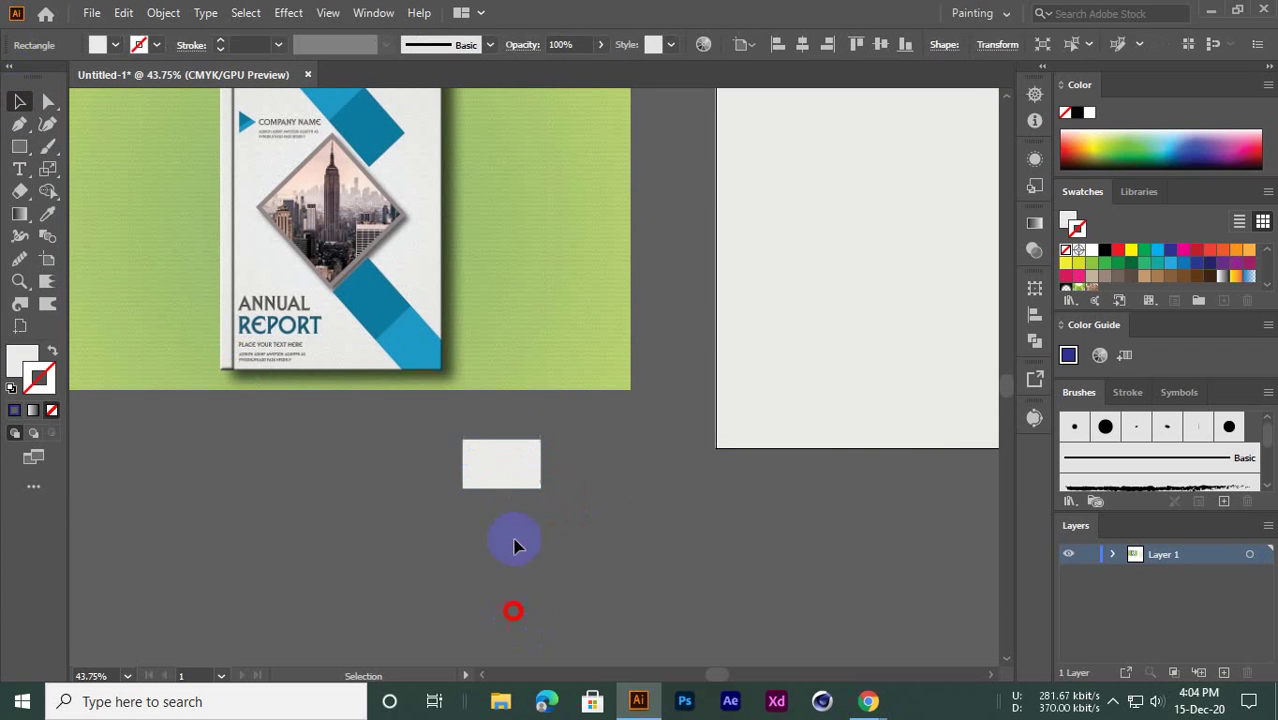
{"action": "mouse_move", "coordinate": [500, 448]}
{"action": "left_mouse_down"}
{"action": "mouse_move", "coordinate": [505, 470]}
{"action": "mouse_move", "coordinate": [492, 464]}
{"action": "left_mouse_up"}
Fill the small rectangle with the cover's blue using the Eyedropper
{"action": "left_click", "coordinate": [47, 191]}
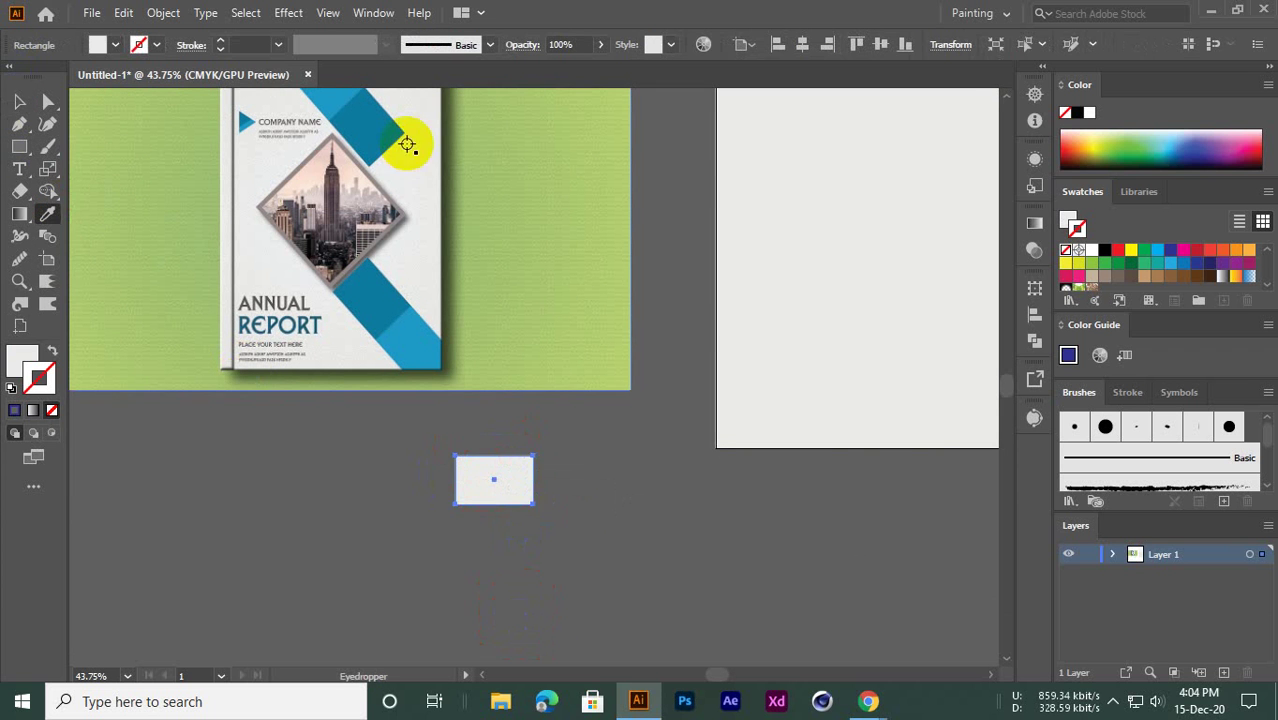
{"action": "left_click", "coordinate": [376, 128]}
{"action": "left_click", "coordinate": [19, 101]}
{"action": "left_click", "coordinate": [414, 517]}
Move the blue rectangle onto the off-white page near its top
{"action": "key", "text": "space"}
{"action": "left_click_drag", "start_coordinate": [414, 517], "coordinate": [355, 659]}
{"action": "left_click_drag", "start_coordinate": [437, 608], "coordinate": [825, 273]}
{"action": "left_click", "coordinate": [605, 359]}
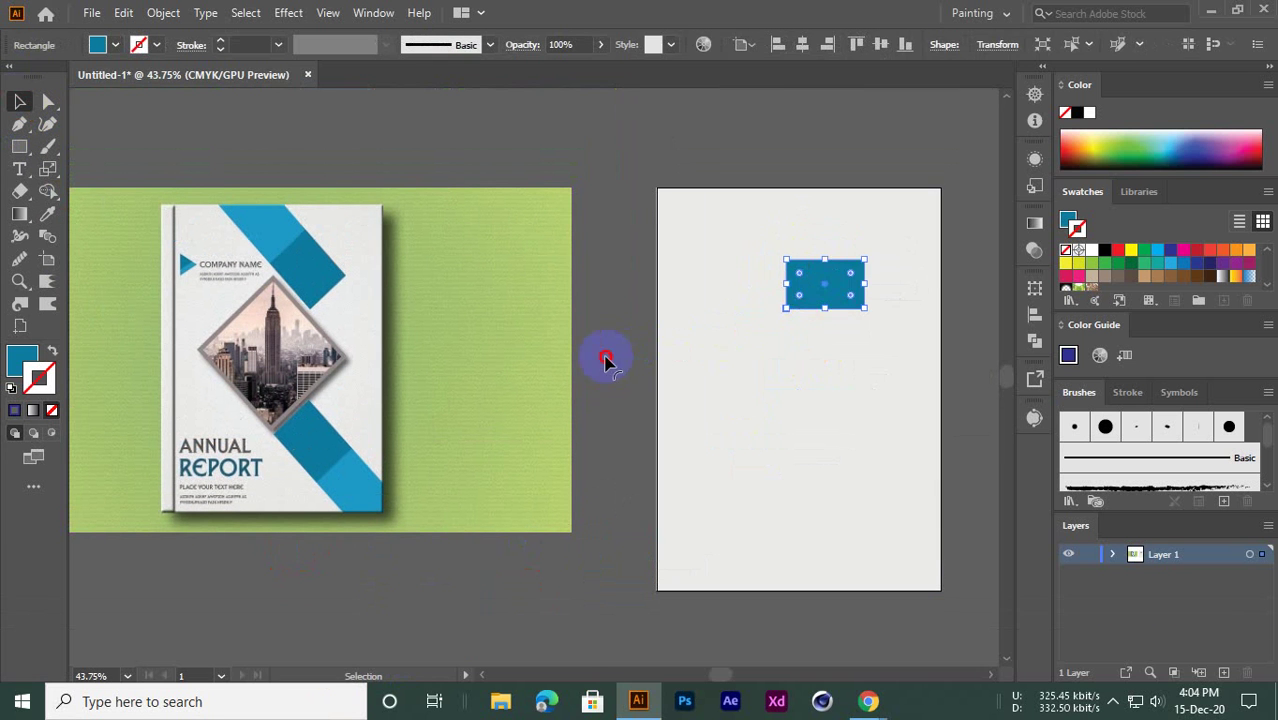
{"action": "key", "text": "space"}
{"action": "left_click_drag", "start_coordinate": [623, 344], "coordinate": [610, 325]}
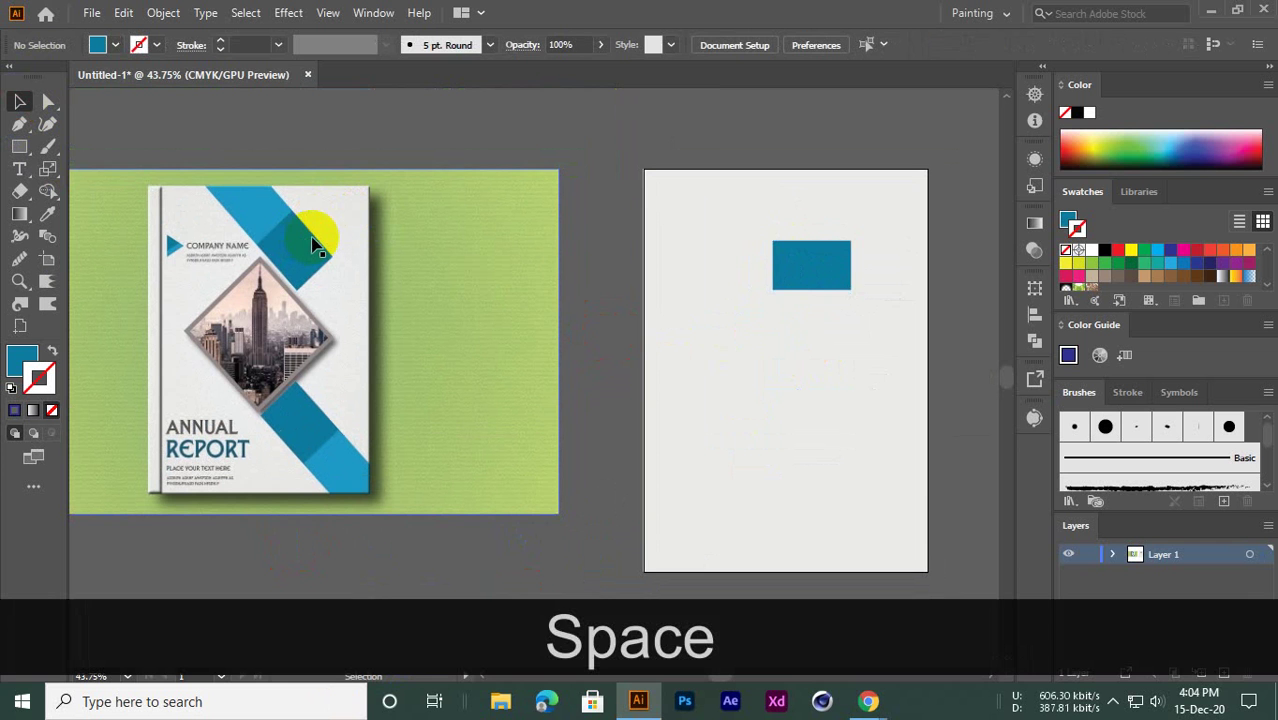
{"action": "left_click", "coordinate": [823, 275]}
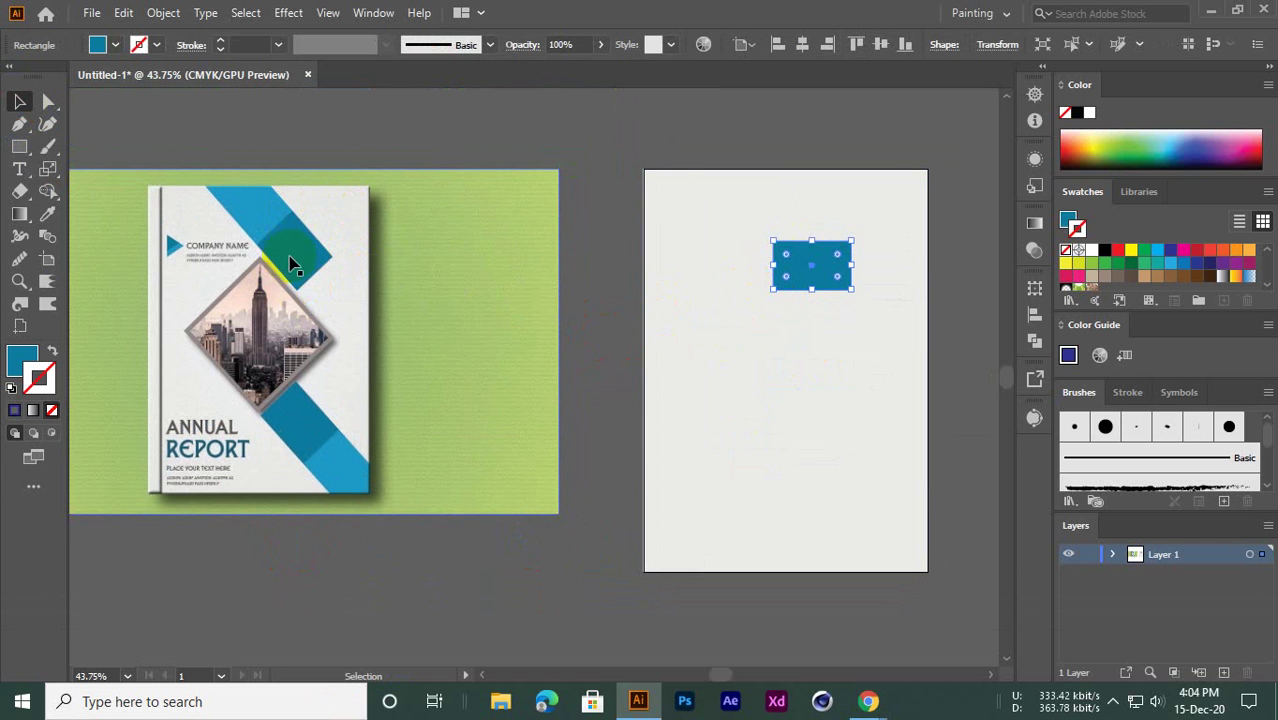
{"action": "left_click", "coordinate": [650, 228]}
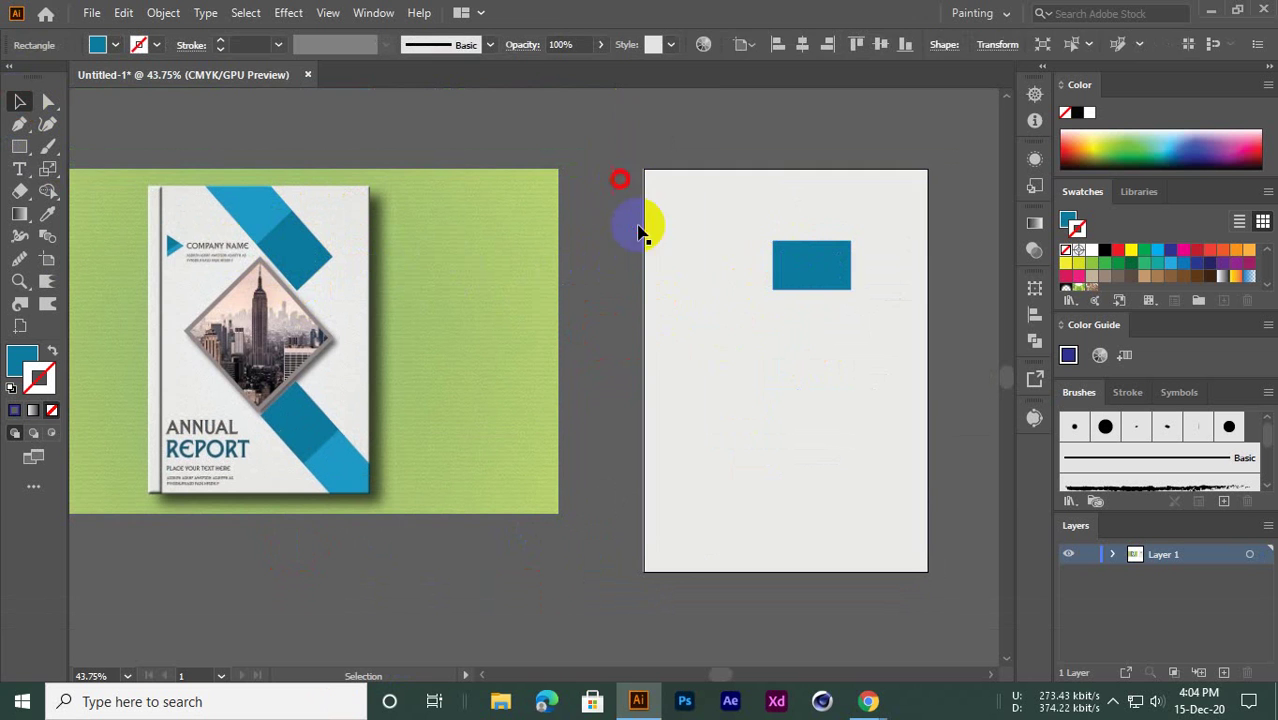
{"action": "left_click", "coordinate": [795, 263]}
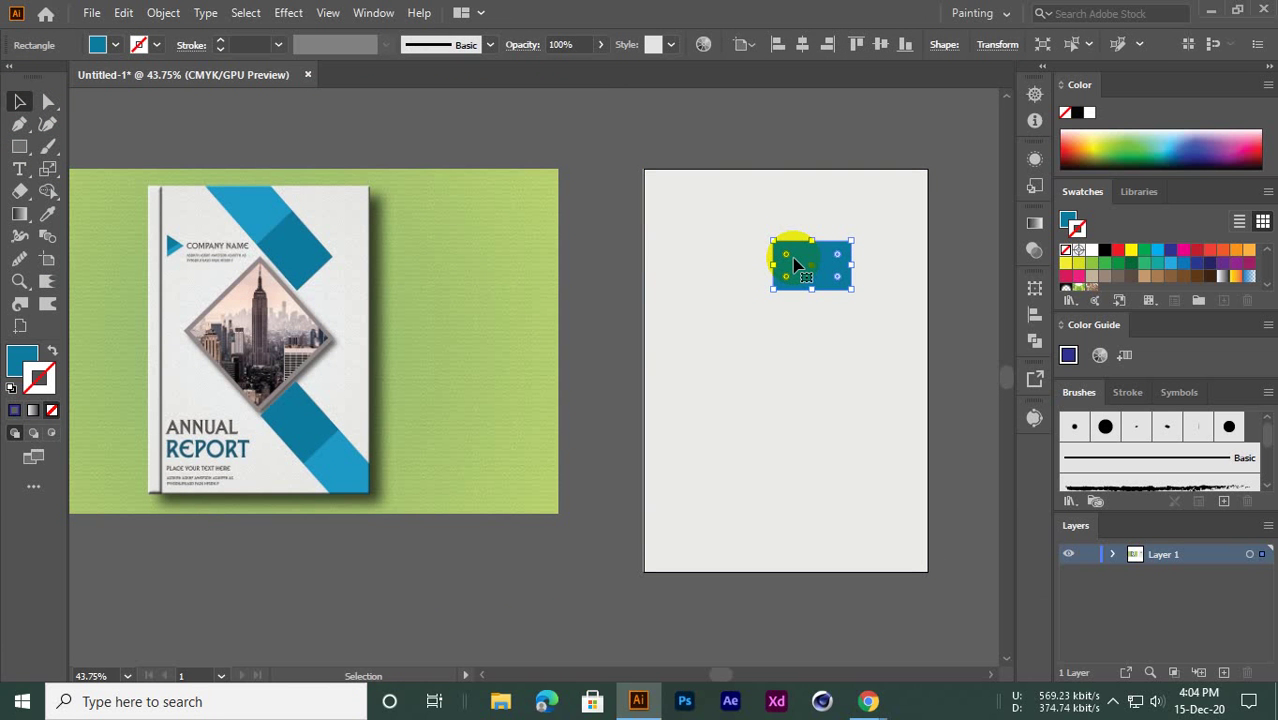
{"action": "left_click", "coordinate": [660, 268]}
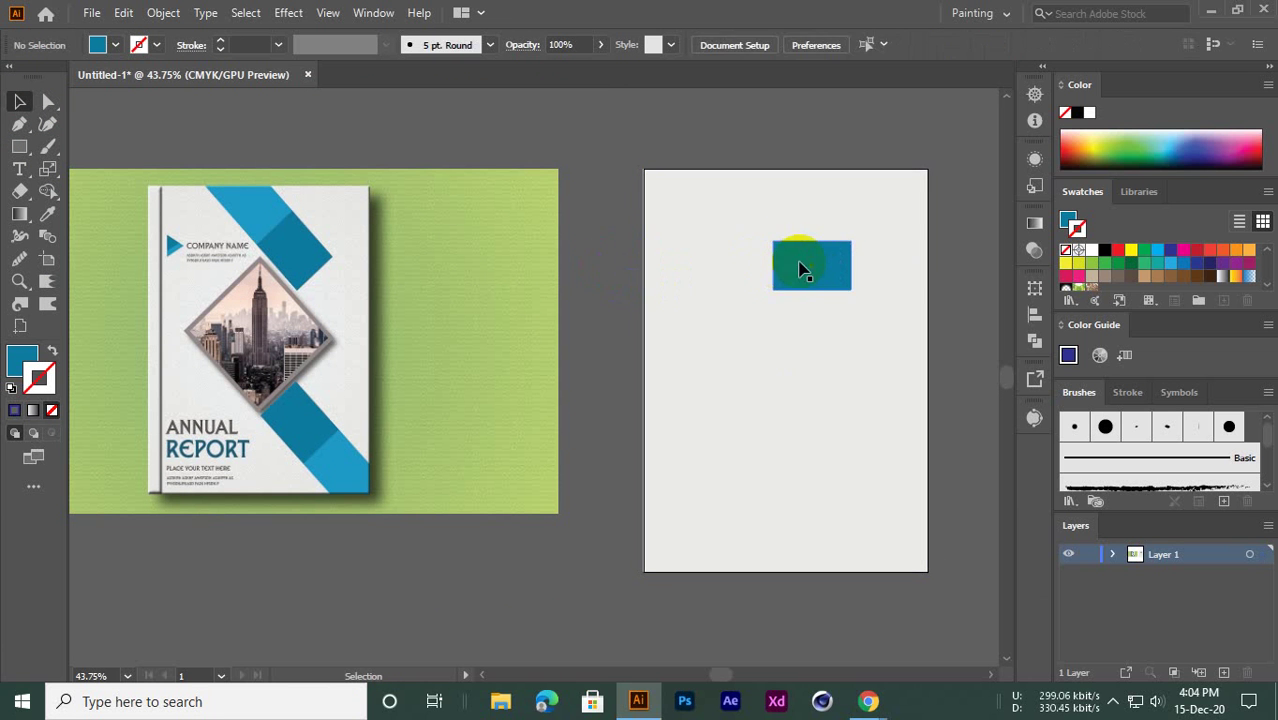
{"action": "left_click", "coordinate": [800, 267]}
Move the blue rectangle toward the page's left side
{"action": "right_click", "coordinate": [813, 258]}
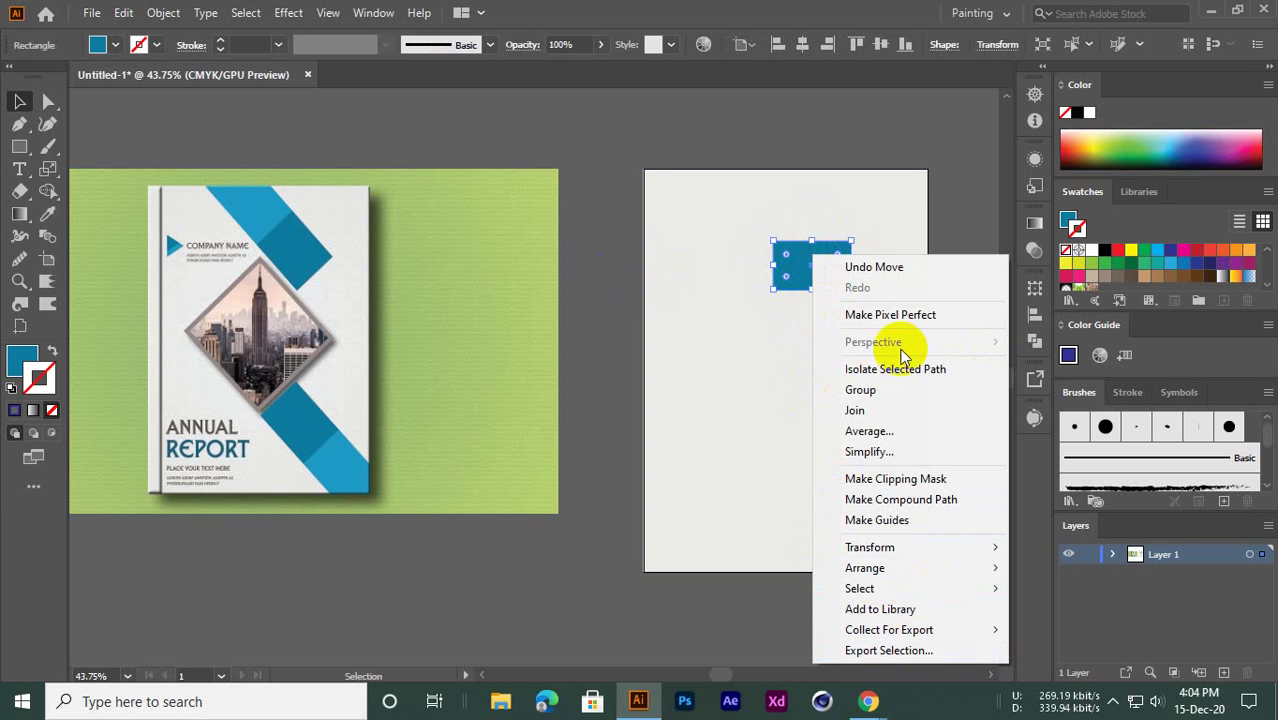
{"action": "left_click", "coordinate": [806, 124]}
{"action": "left_click_drag", "start_coordinate": [808, 290], "coordinate": [702, 266]}
Preview a rotation in Transform > Rotate, then cancel to keep the rectangle upright
{"action": "right_click", "coordinate": [700, 262]}
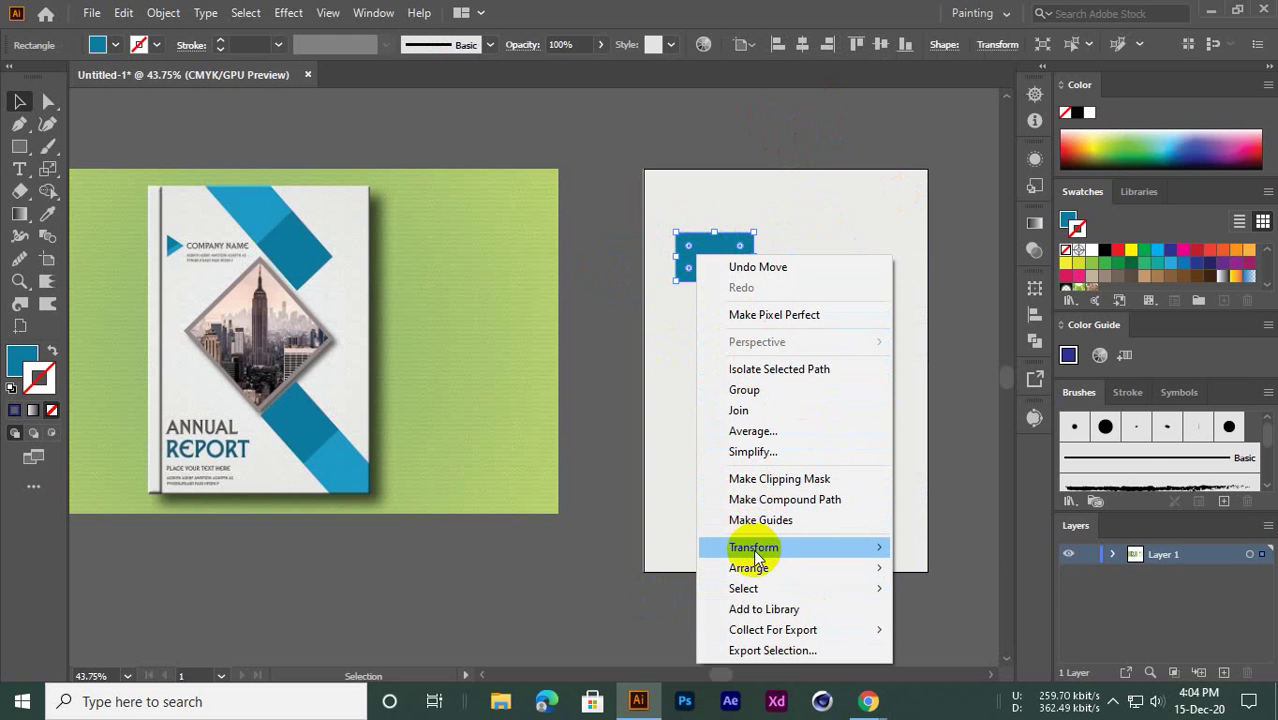
{"action": "mouse_move", "coordinate": [755, 552]}
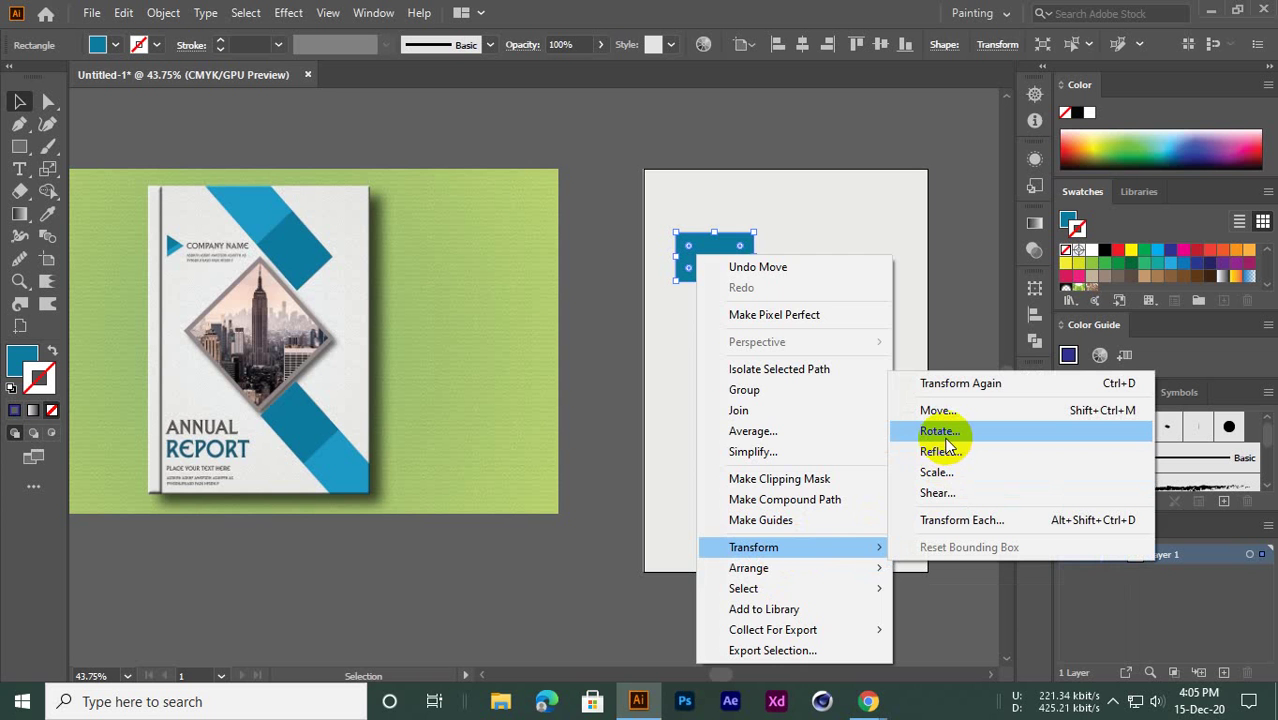
{"action": "left_click", "coordinate": [944, 440]}
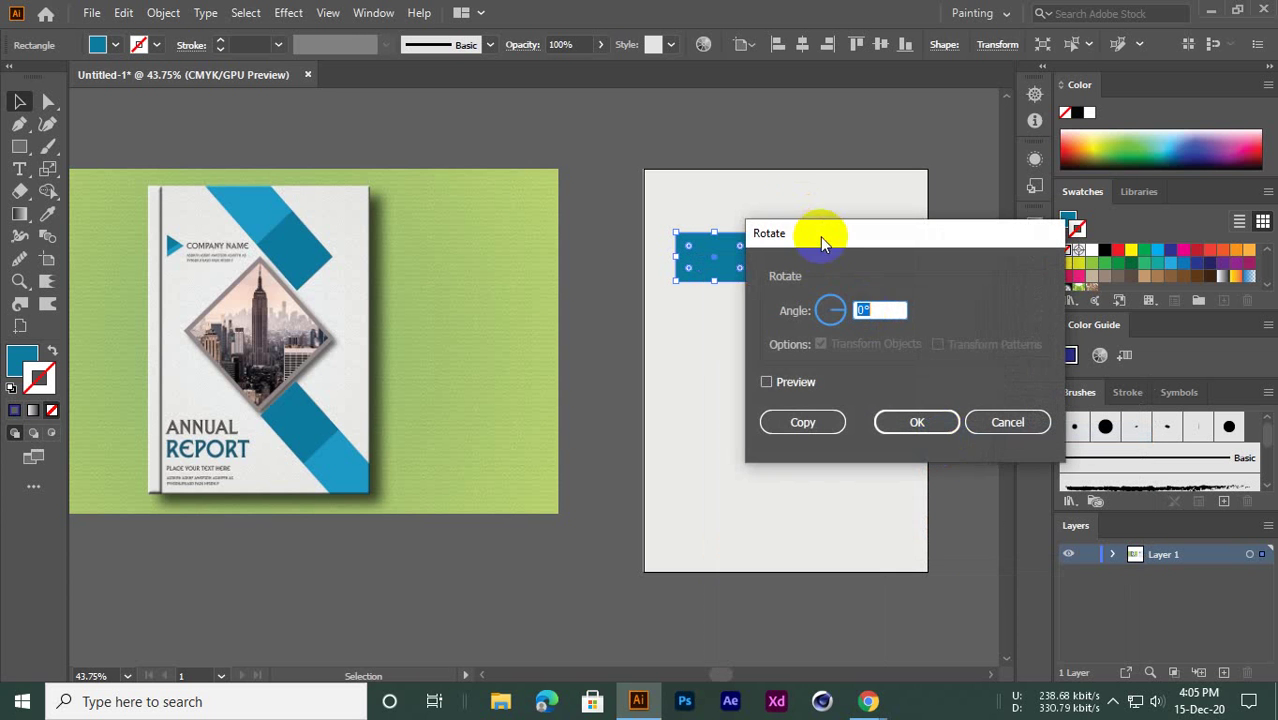
{"action": "left_click_drag", "start_coordinate": [821, 240], "coordinate": [370, 172]}
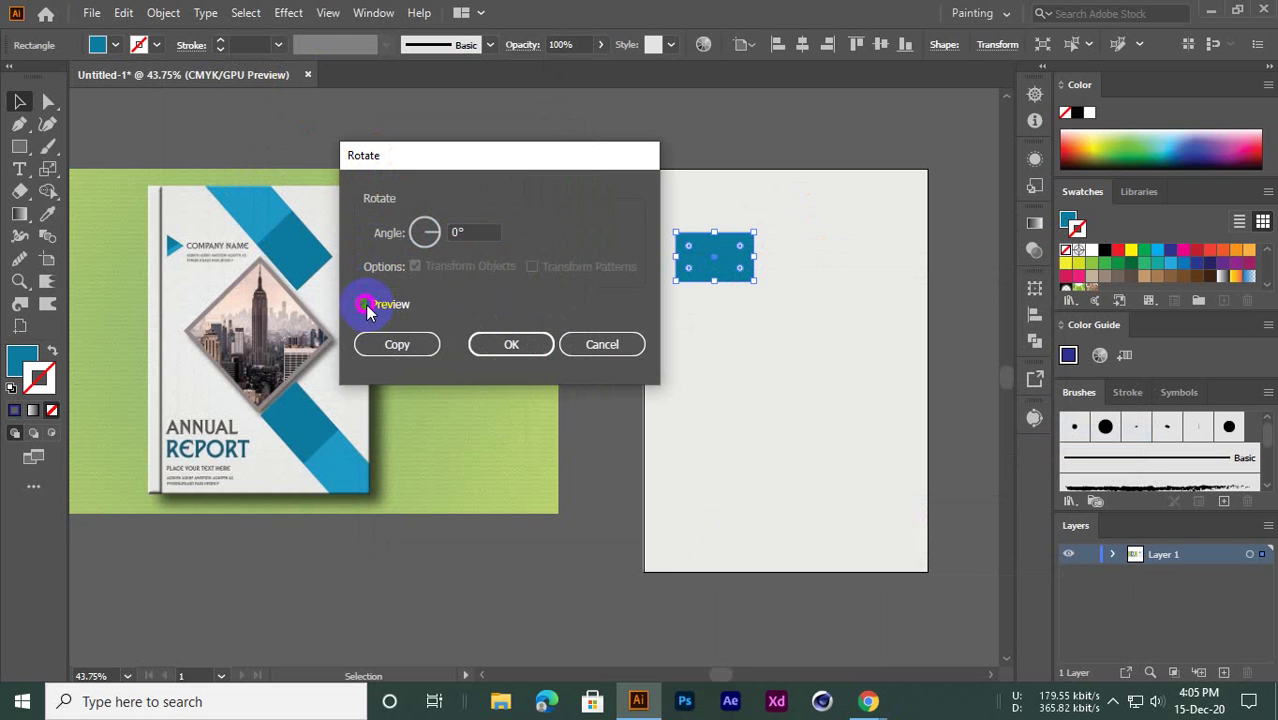
{"action": "left_click", "coordinate": [362, 305]}
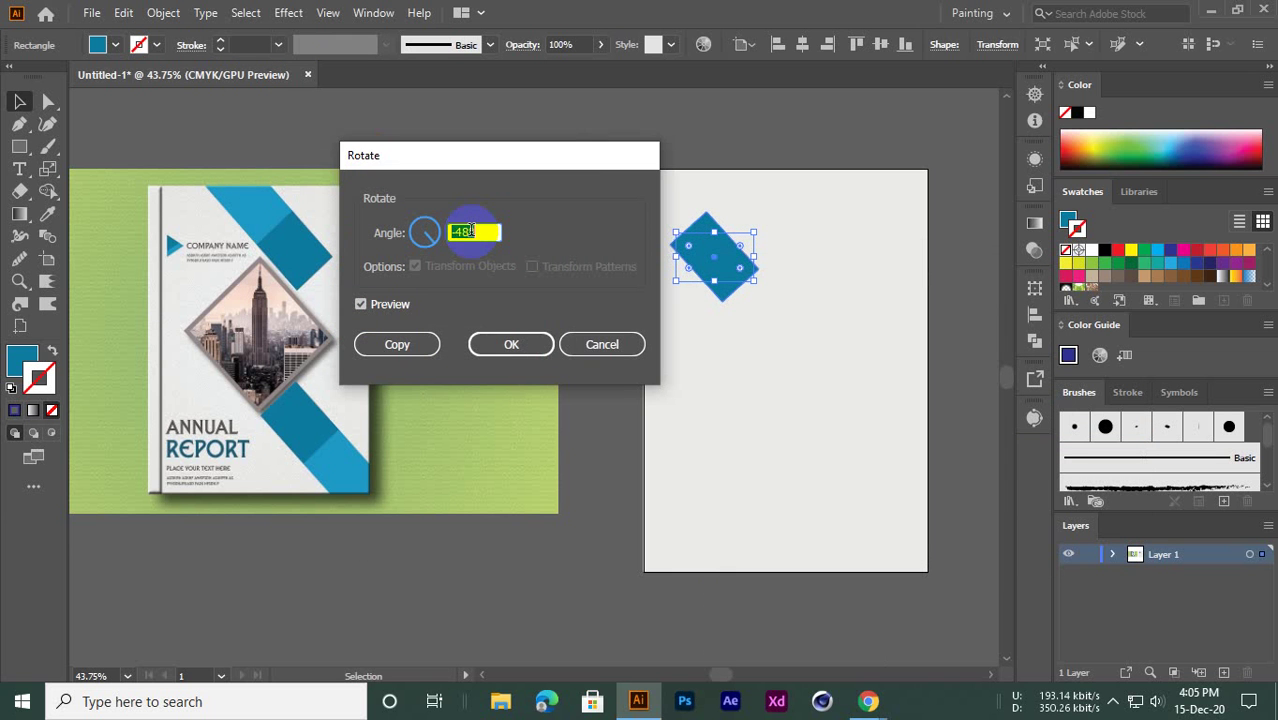
{"action": "left_click", "coordinate": [607, 348]}
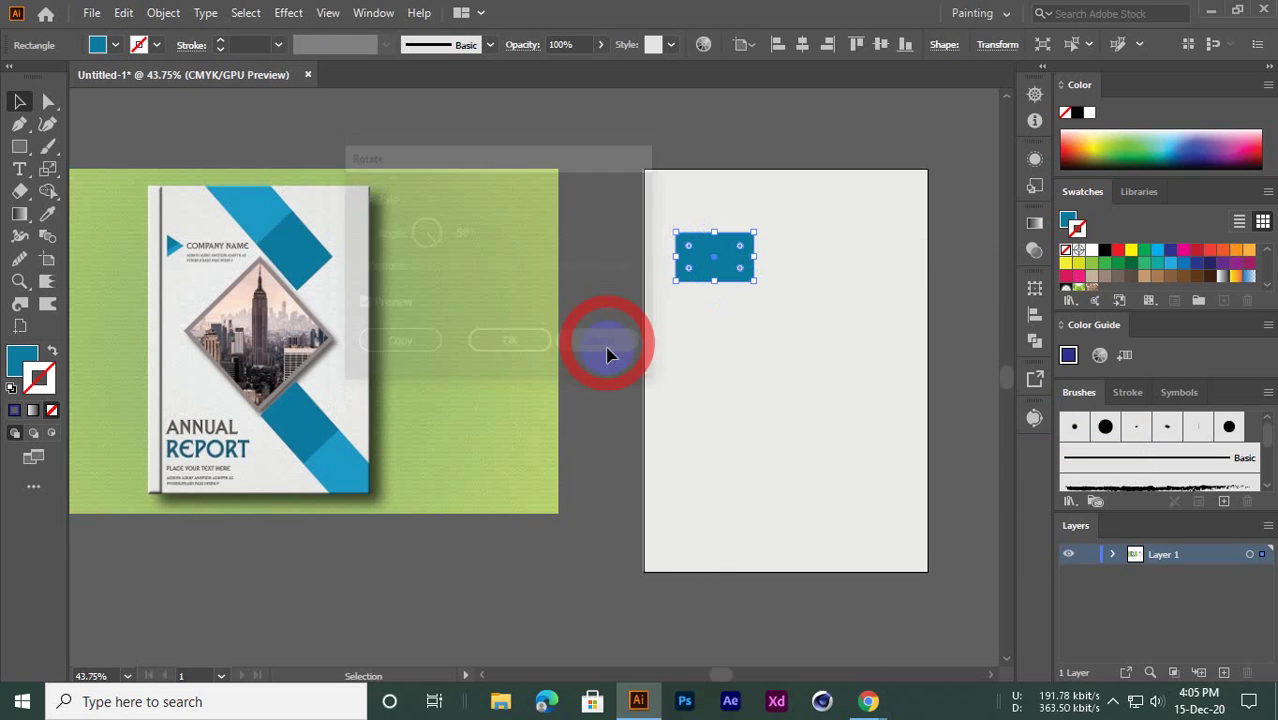
Rotate the rectangle freehand by a corner, then undo the rotation
{"action": "left_click", "coordinate": [534, 139]}
{"action": "left_click", "coordinate": [735, 283]}
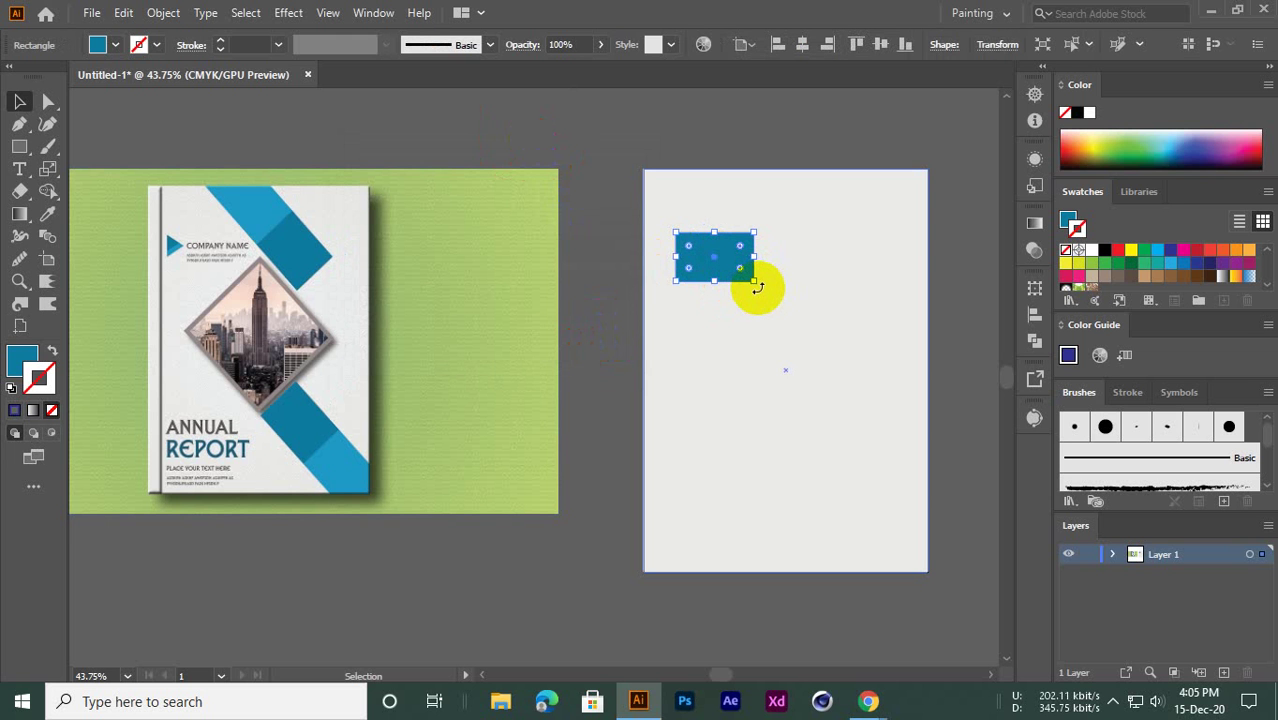
{"action": "left_click_drag", "start_coordinate": [757, 288], "coordinate": [676, 385]}
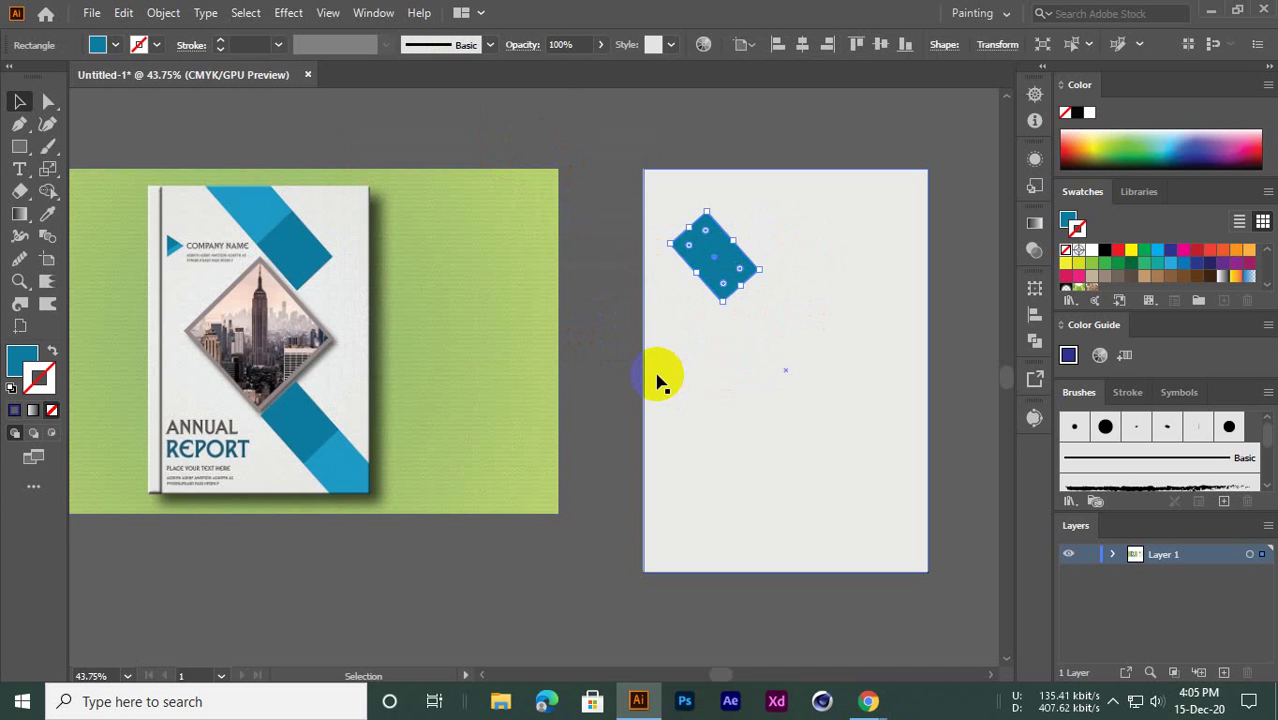
{"action": "key", "text": "ctrl+z"}
{"action": "key", "text": "ctrl+z"}
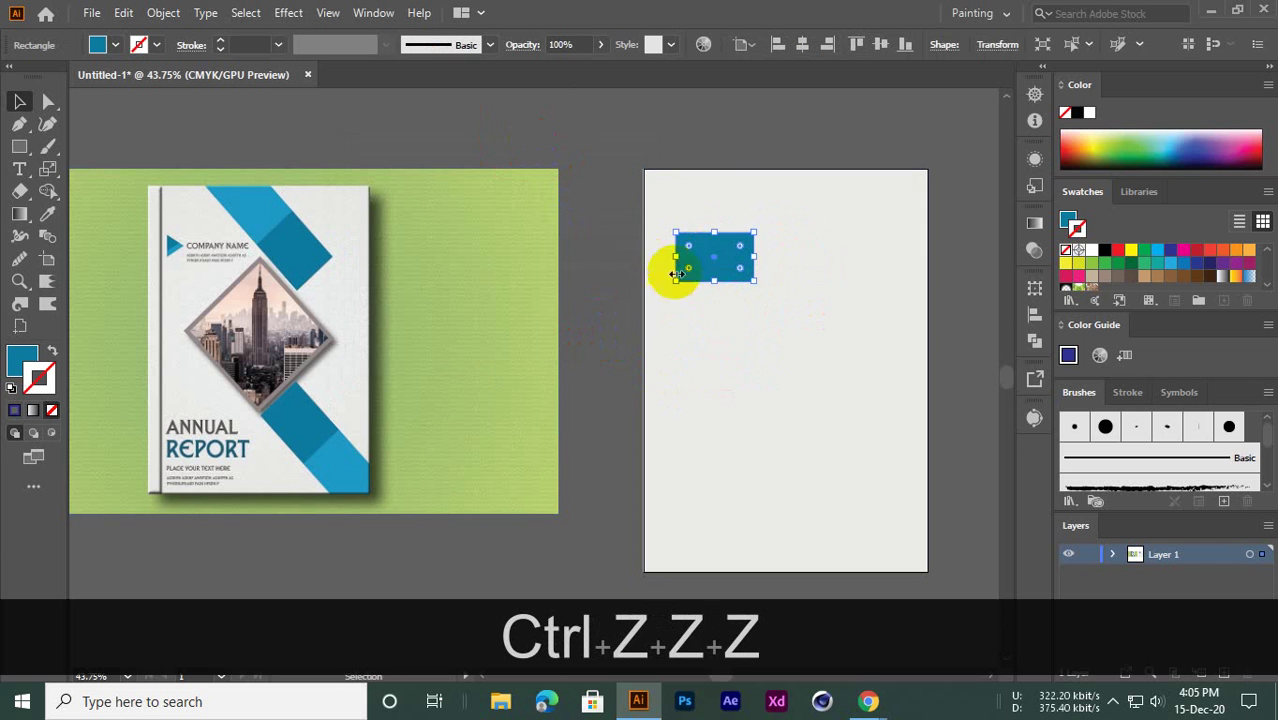
Rotate the dark blue rectangle by 45° through Transform > Rotate
{"action": "right_click", "coordinate": [700, 232]}
{"action": "left_click", "coordinate": [571, 183]}
{"action": "right_click", "coordinate": [738, 260]}
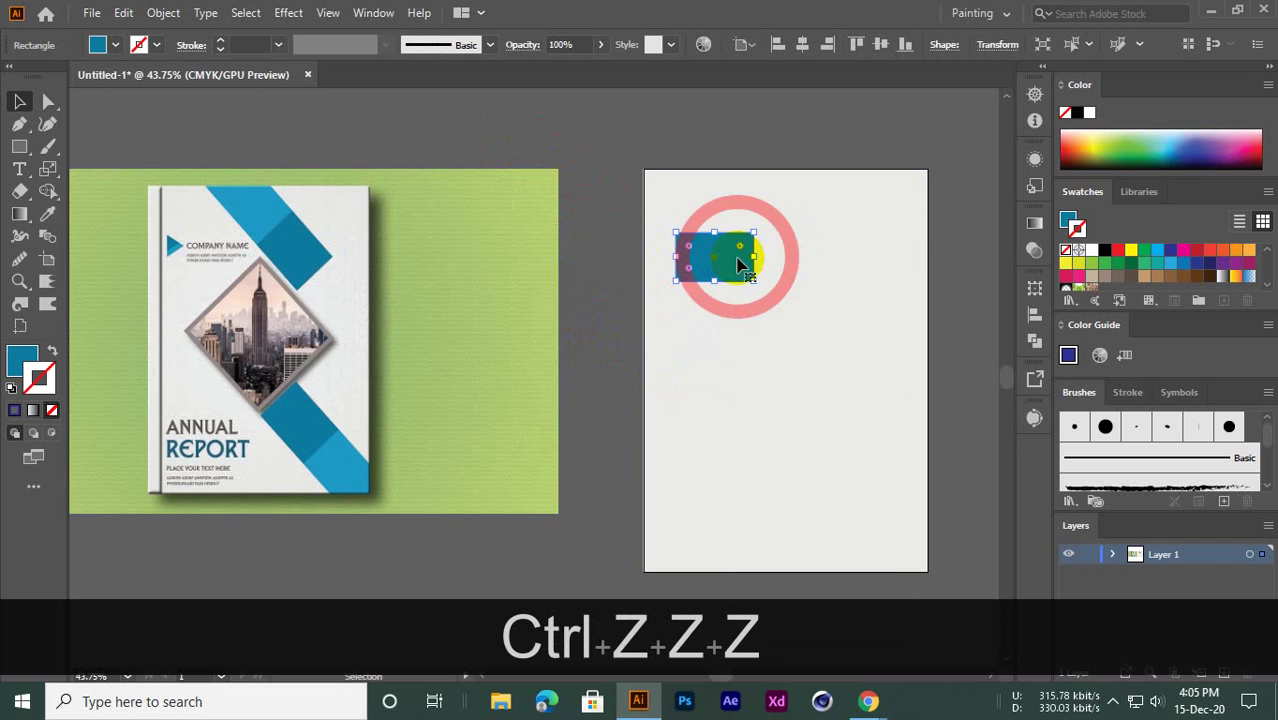
{"action": "mouse_move", "coordinate": [792, 570]}
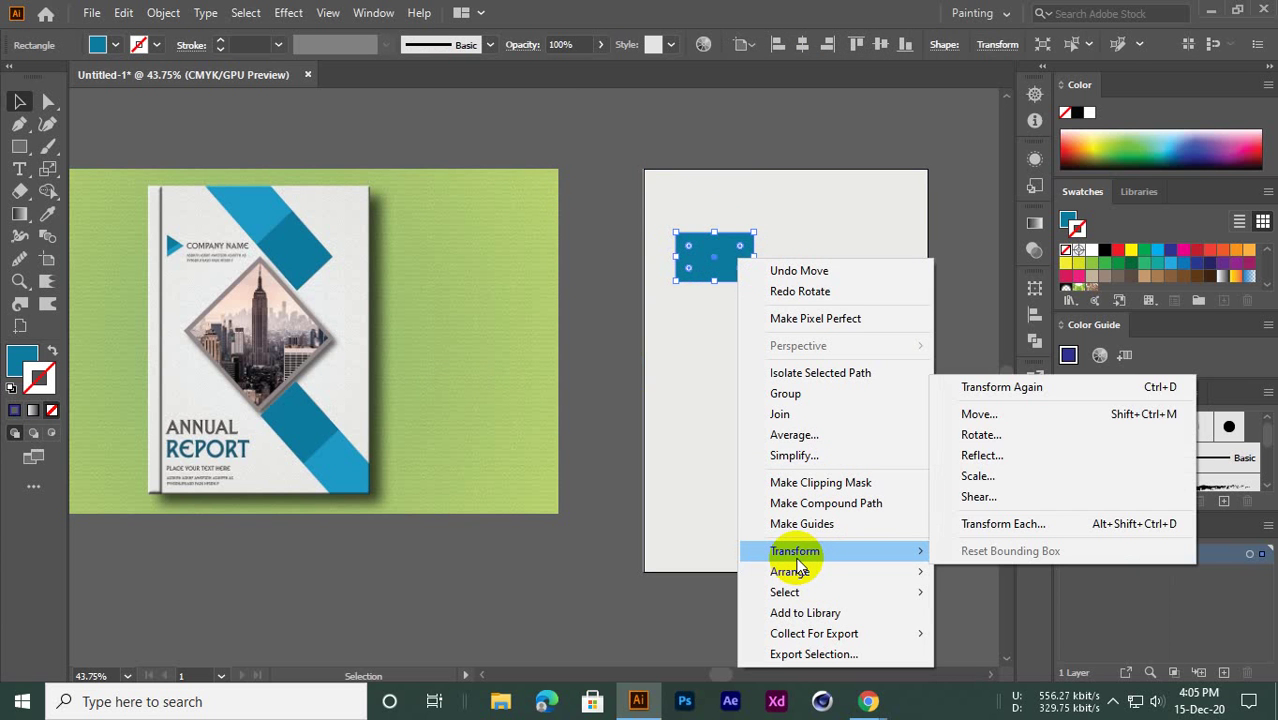
{"action": "left_click", "coordinate": [570, 322]}
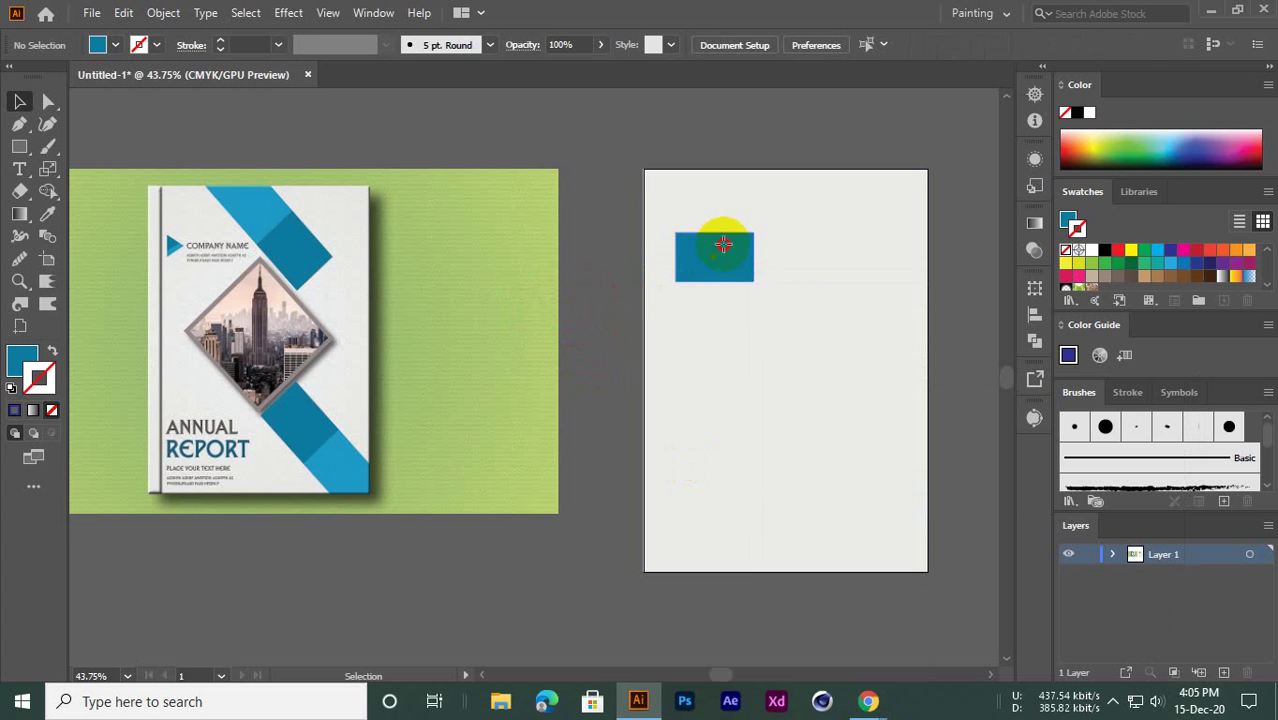
{"action": "right_click", "coordinate": [710, 252]}
{"action": "mouse_move", "coordinate": [772, 538]}
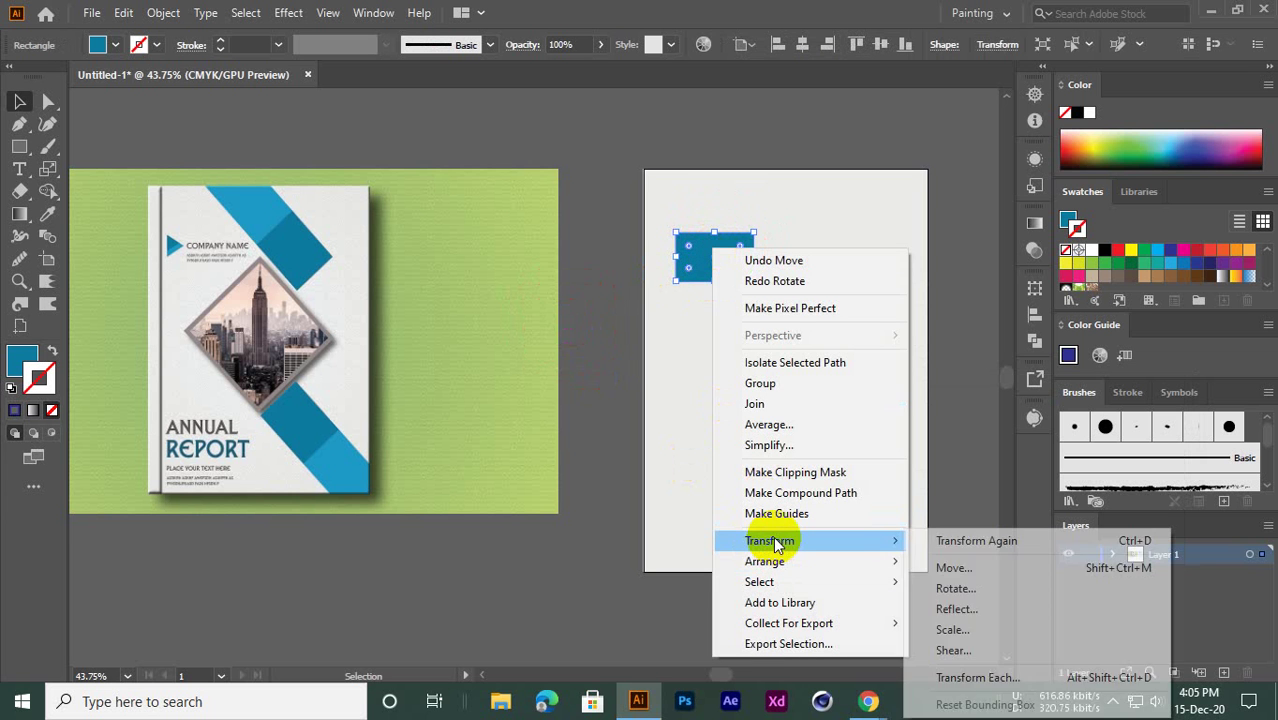
{"action": "left_click", "coordinate": [968, 594]}
{"action": "left_click_drag", "start_coordinate": [474, 157], "coordinate": [508, 126]}
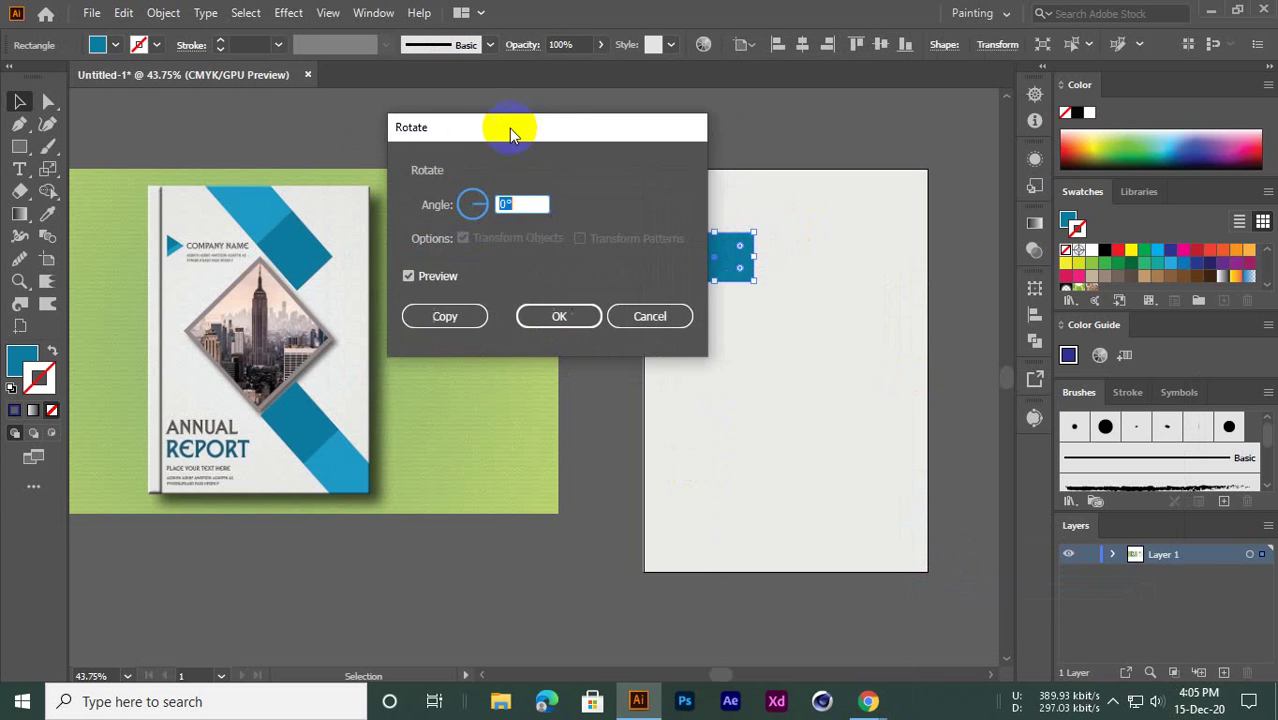
{"action": "left_click", "coordinate": [507, 205]}
{"action": "type", "text": "45"}
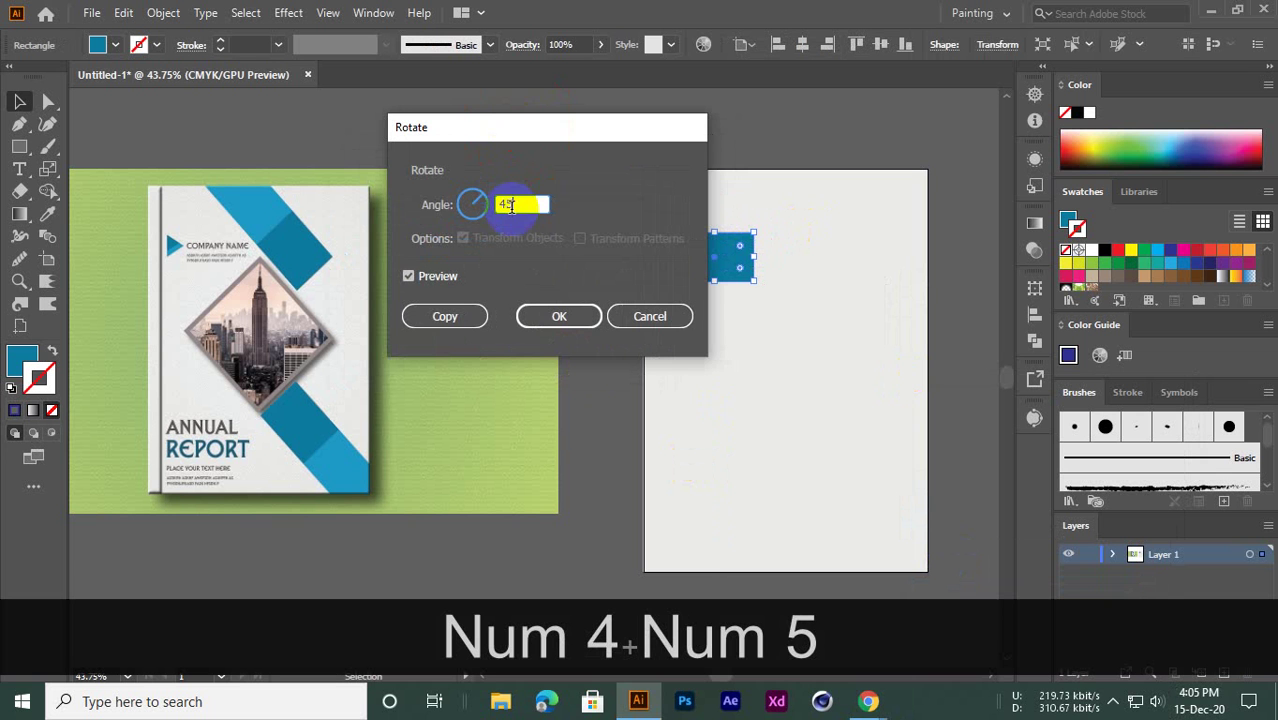
{"action": "left_click", "coordinate": [559, 317]}
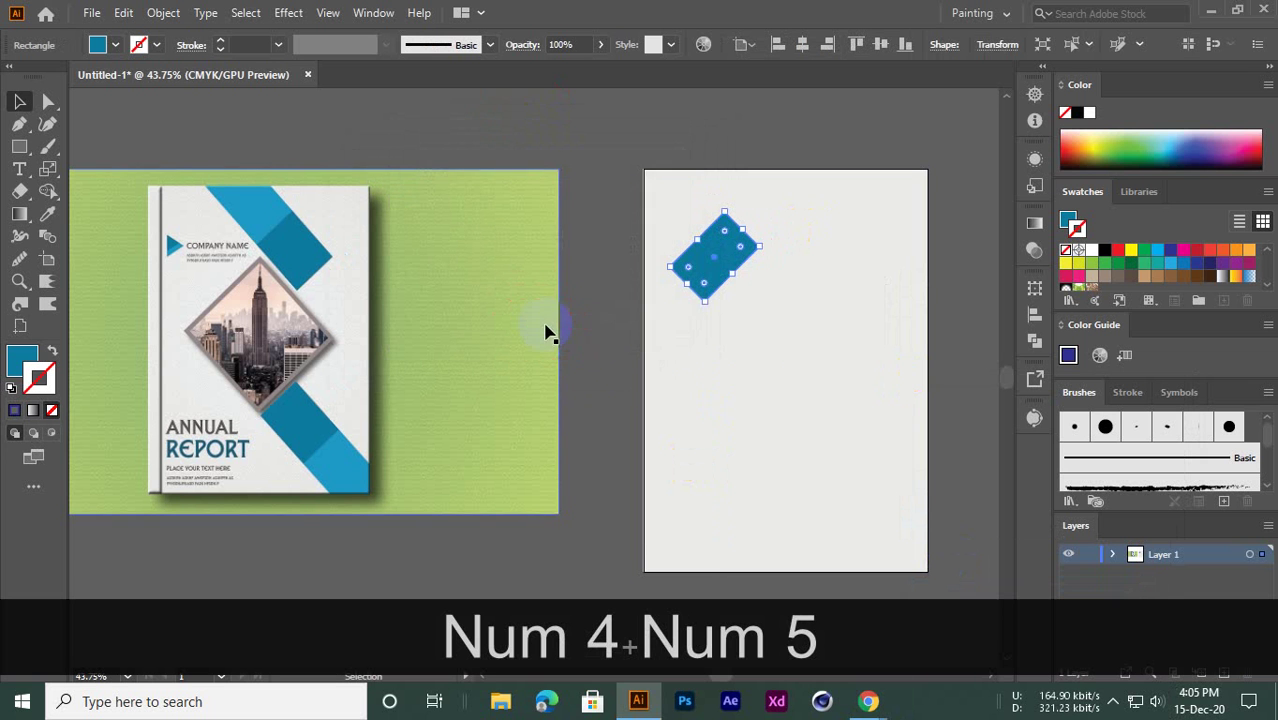
Undo the 45° rotation so the rectangle is upright again
{"action": "left_click", "coordinate": [600, 279]}
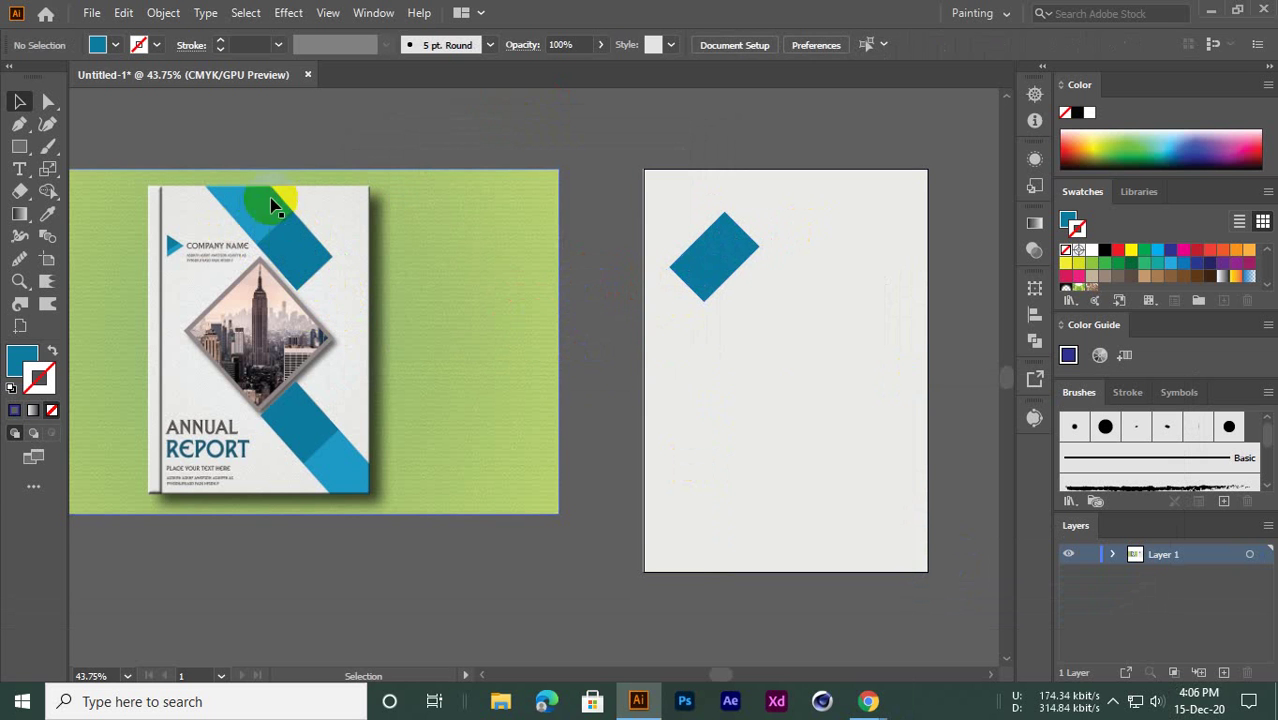
{"action": "left_click", "coordinate": [731, 266]}
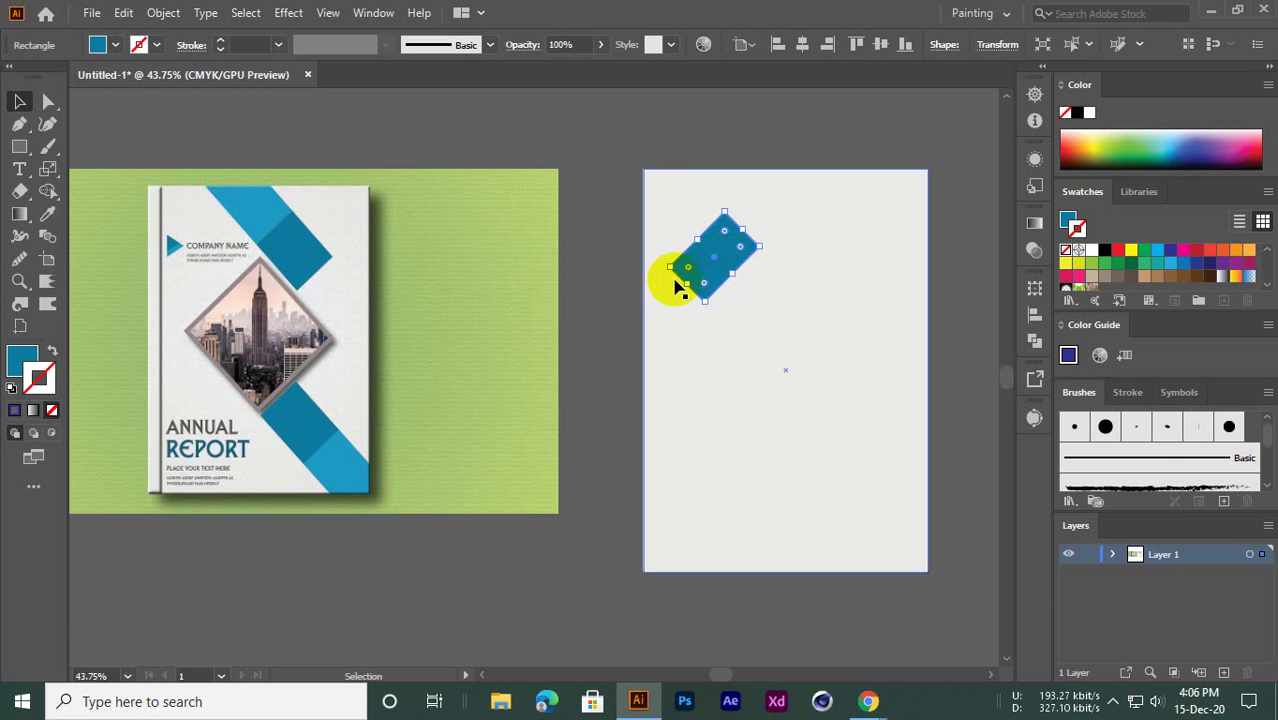
{"action": "key", "text": "ctrl+z"}
{"action": "left_click", "coordinate": [601, 288]}
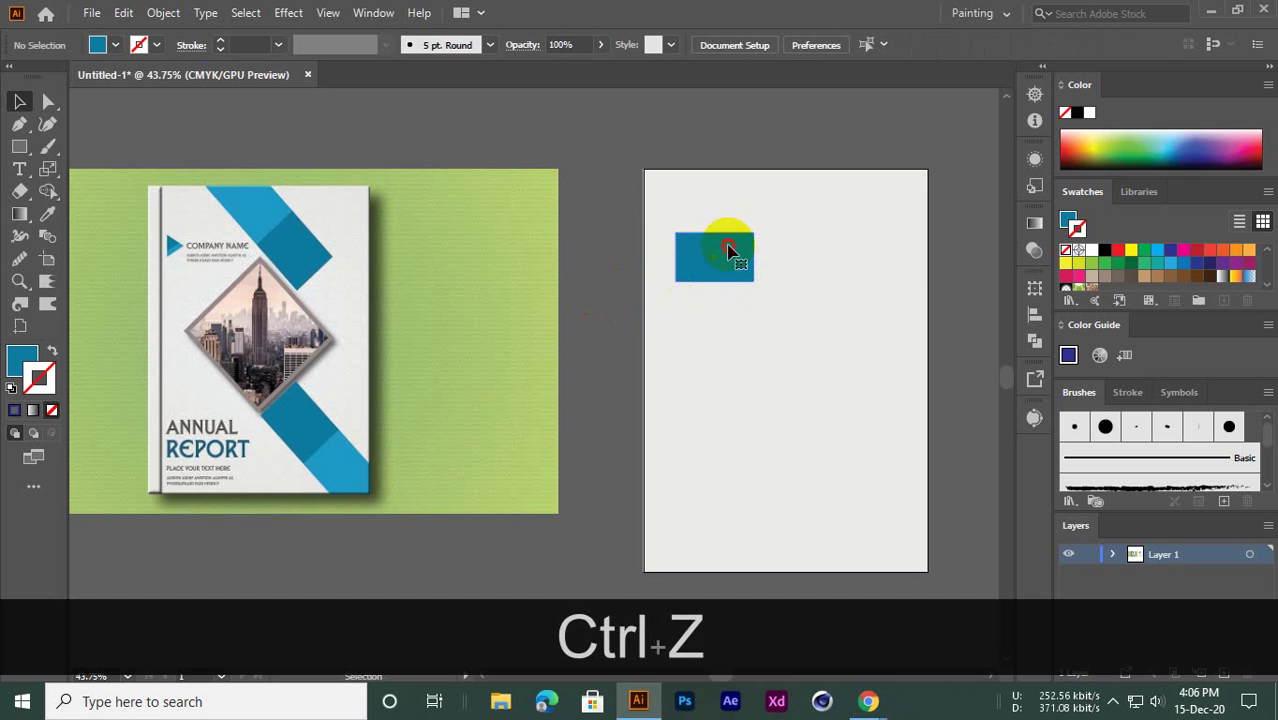
Rotate the dark blue rectangle by -45° so it stands as a diamond
{"action": "left_click", "coordinate": [731, 251]}
{"action": "left_click", "coordinate": [123, 12]}
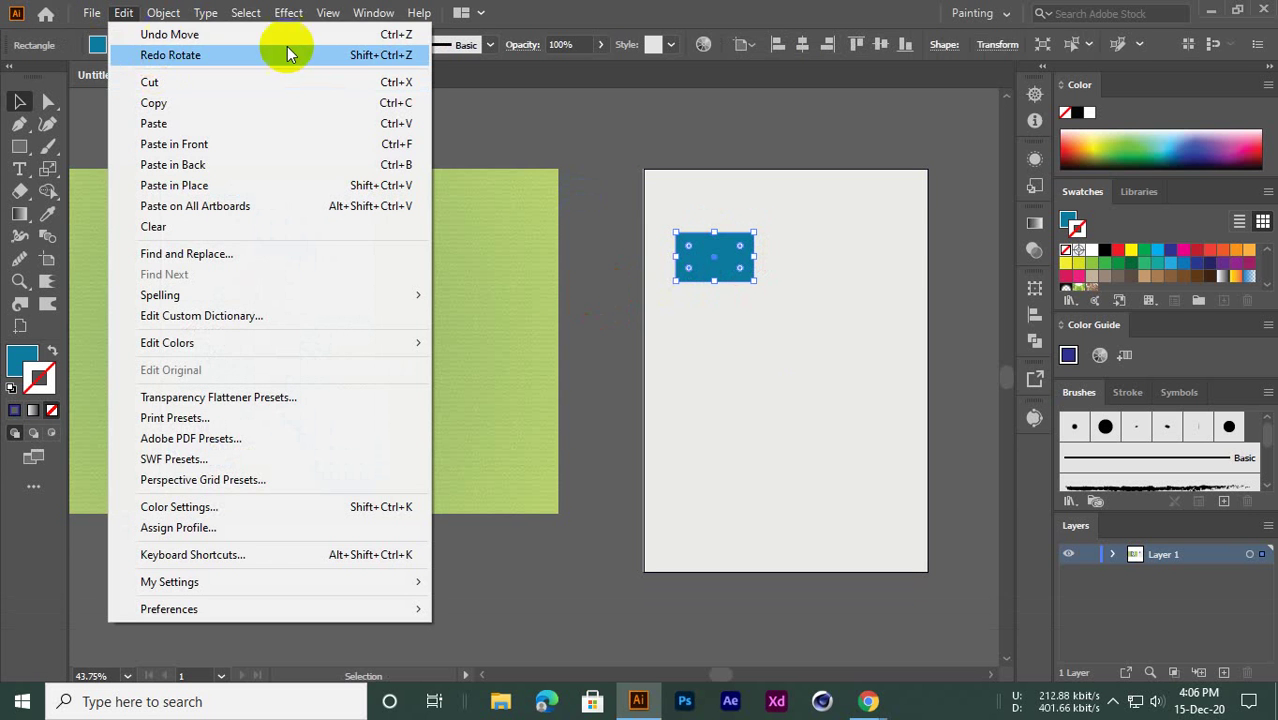
{"action": "left_click", "coordinate": [609, 101]}
{"action": "left_click", "coordinate": [705, 265]}
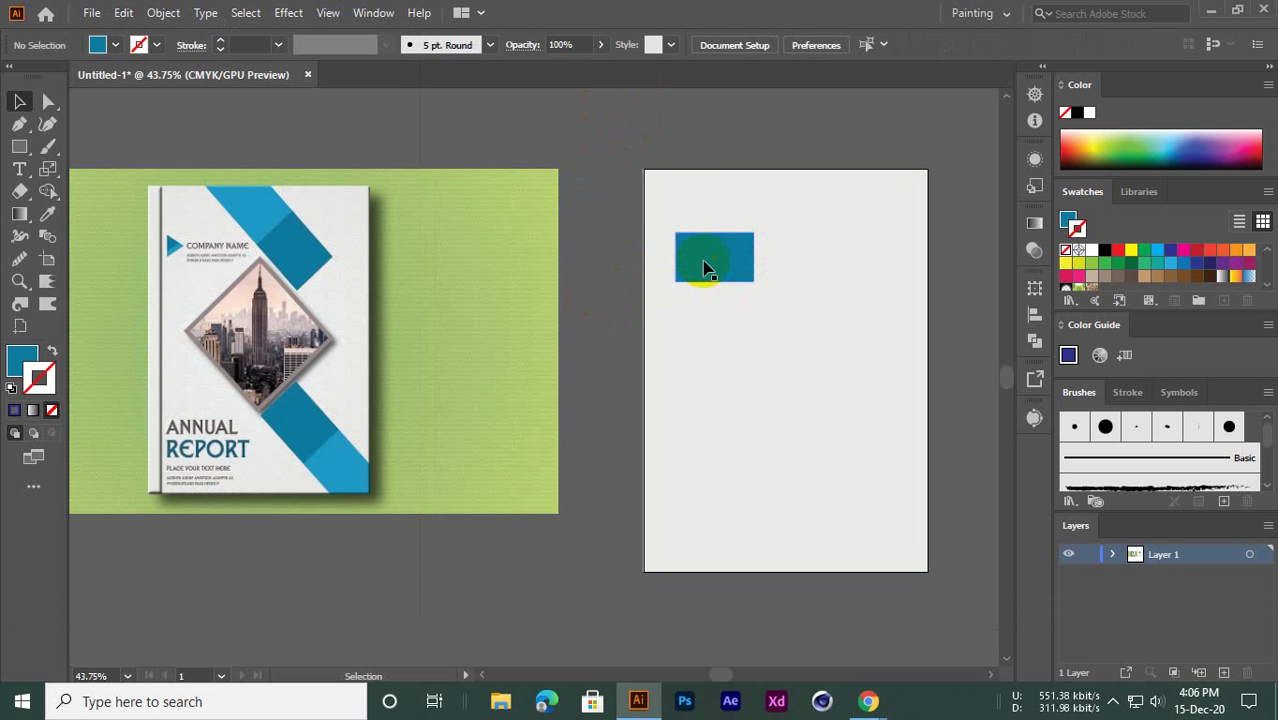
{"action": "right_click", "coordinate": [702, 248]}
{"action": "left_click", "coordinate": [707, 228]}
{"action": "left_click", "coordinate": [707, 252]}
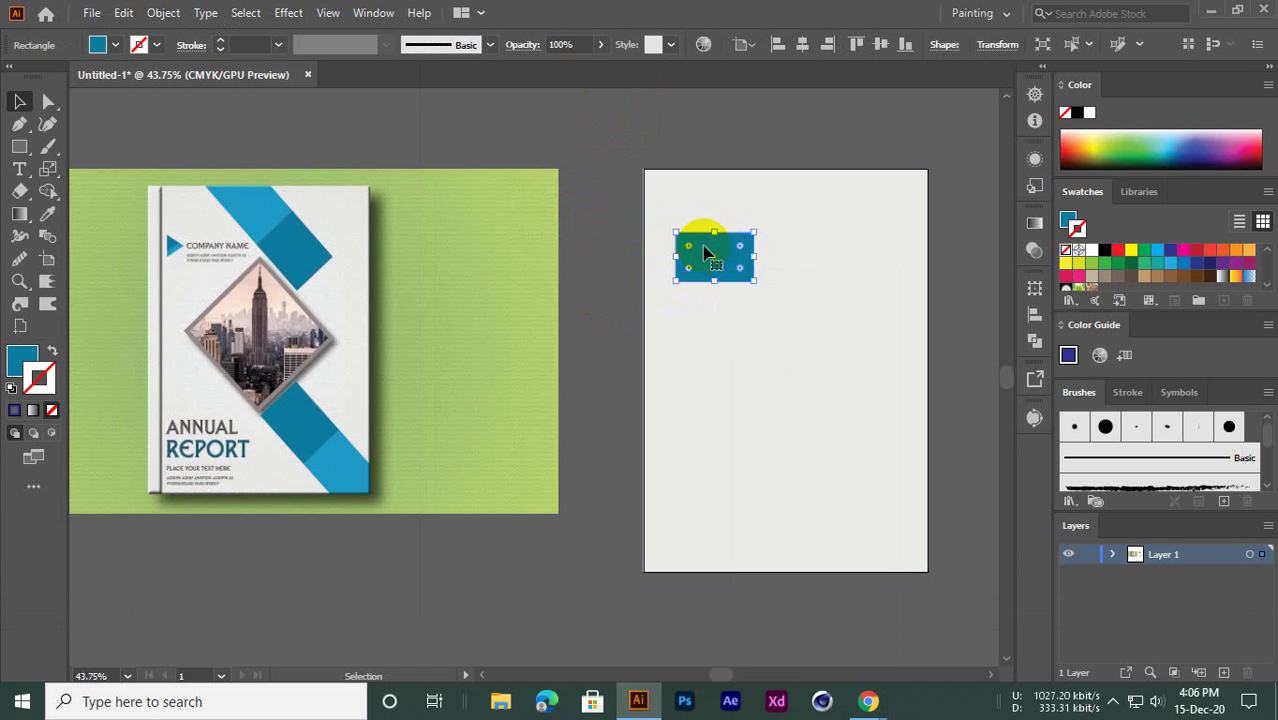
{"action": "right_click", "coordinate": [704, 250]}
{"action": "mouse_move", "coordinate": [765, 545]}
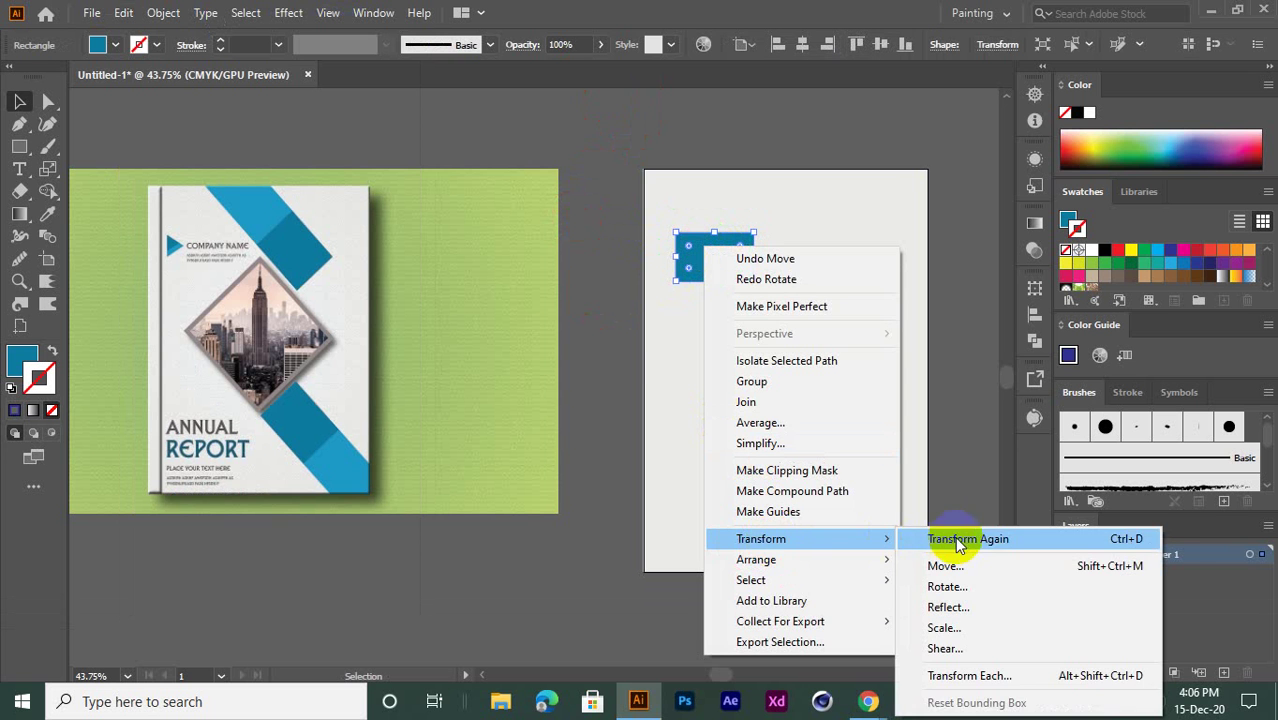
{"action": "left_click", "coordinate": [945, 586]}
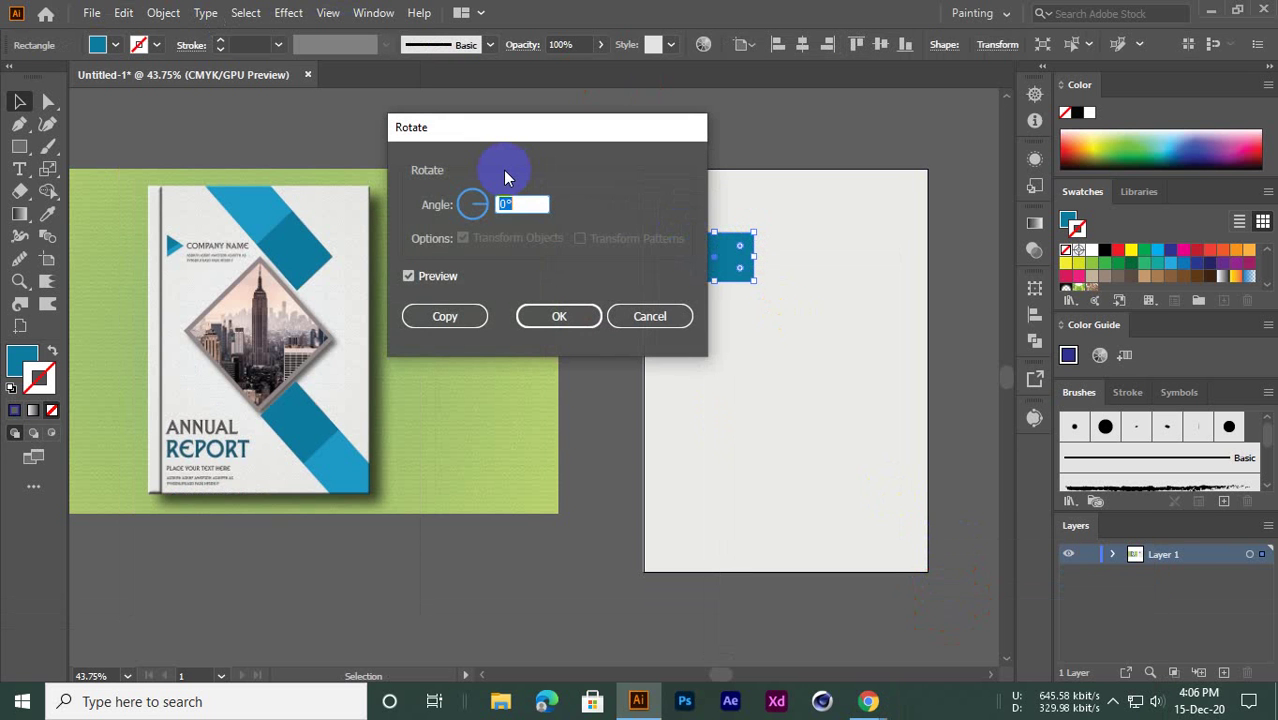
{"action": "type", "text": "-458"}
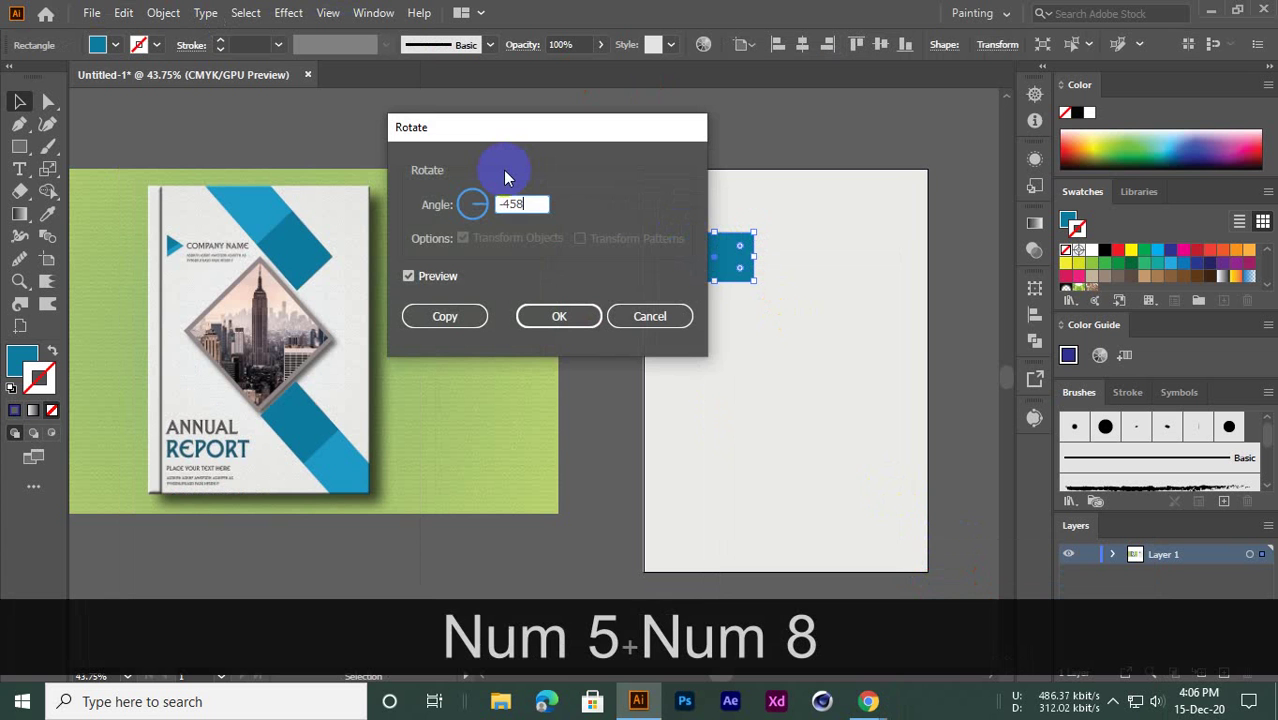
{"action": "key", "text": "BackSpace"}
{"action": "left_click", "coordinate": [559, 316]}
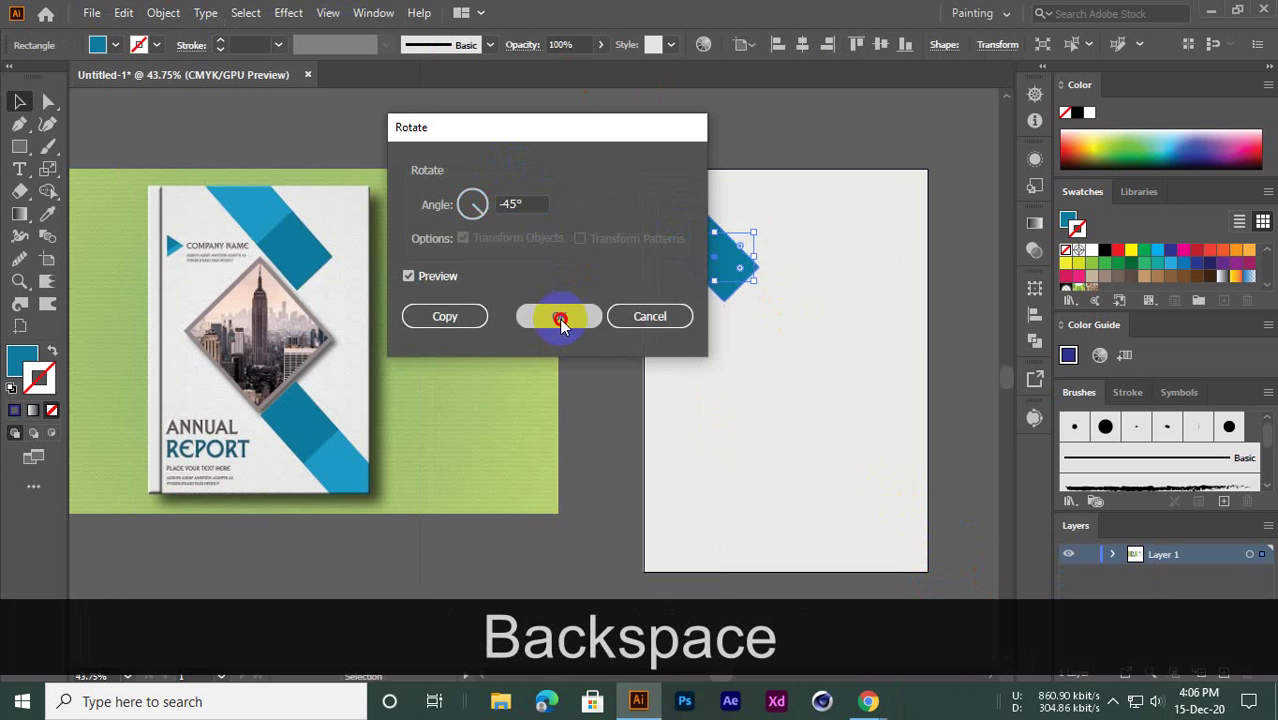
{"action": "left_click", "coordinate": [622, 123]}
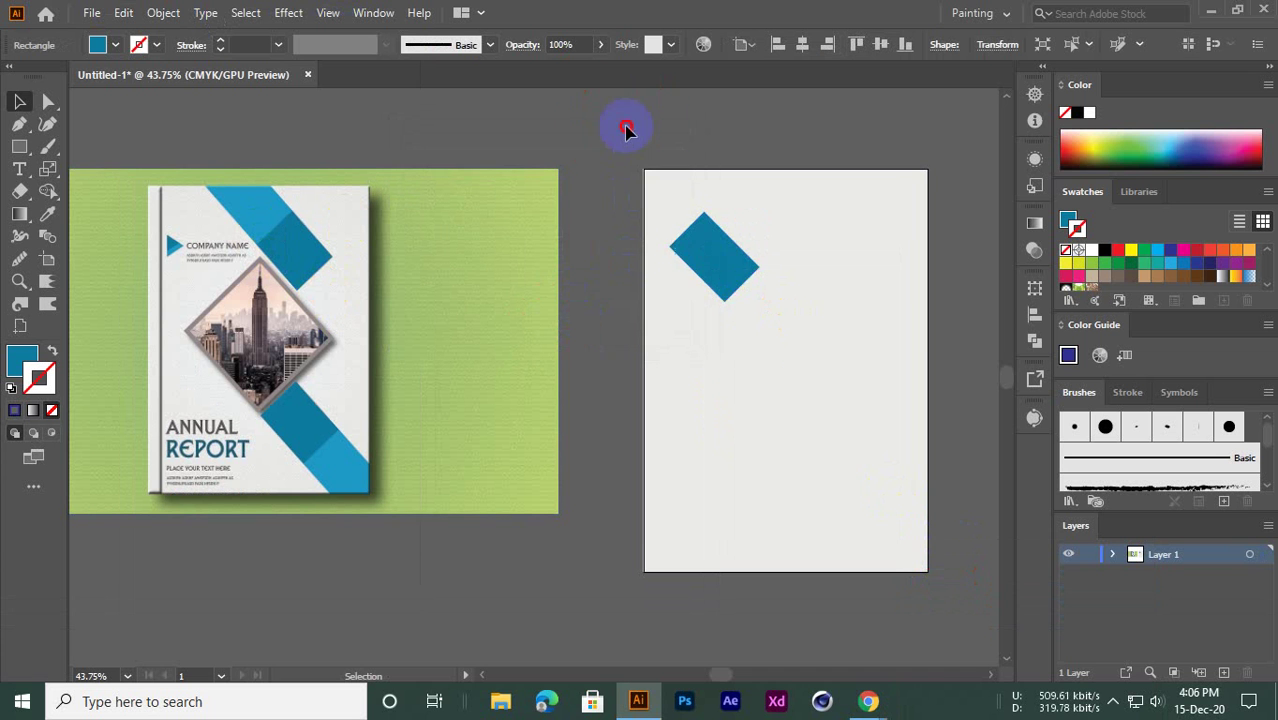
Move the dark blue diamond further right and slightly down on the page
{"action": "left_click_drag", "start_coordinate": [725, 274], "coordinate": [838, 258]}
{"action": "left_click", "coordinate": [555, 221]}
{"action": "left_click", "coordinate": [510, 145]}
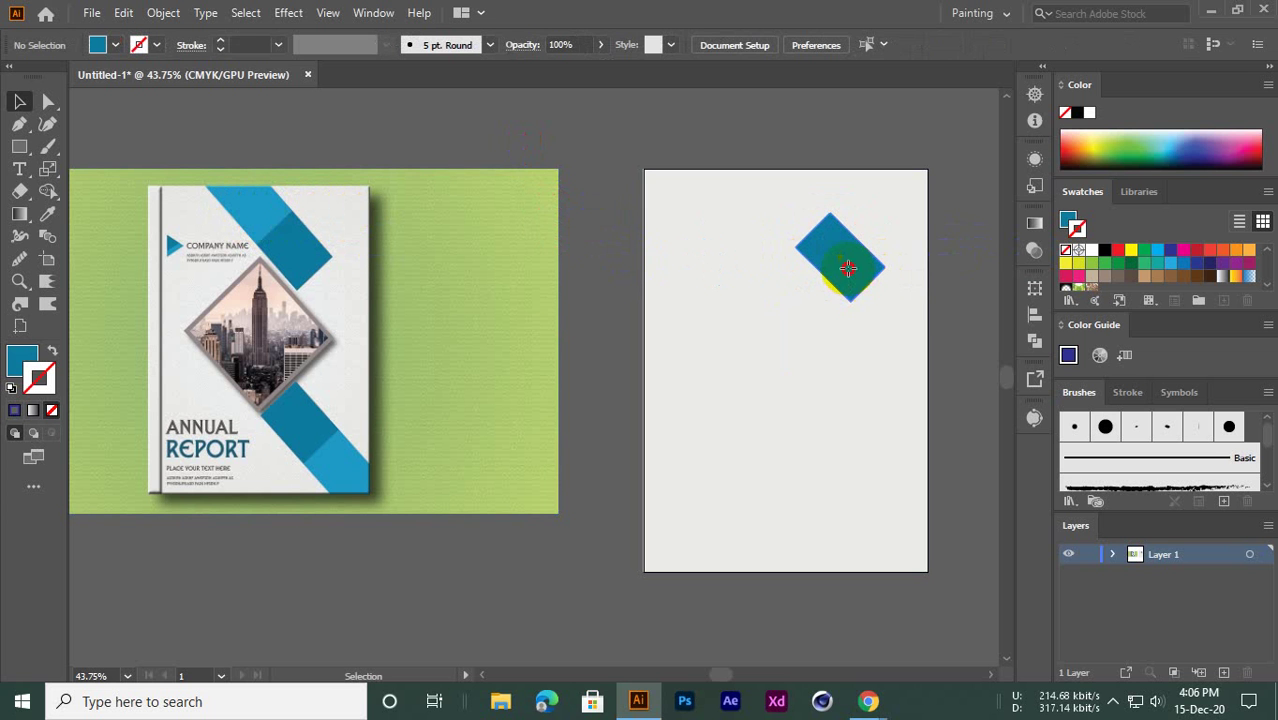
{"action": "left_click_drag", "start_coordinate": [847, 268], "coordinate": [856, 281]}
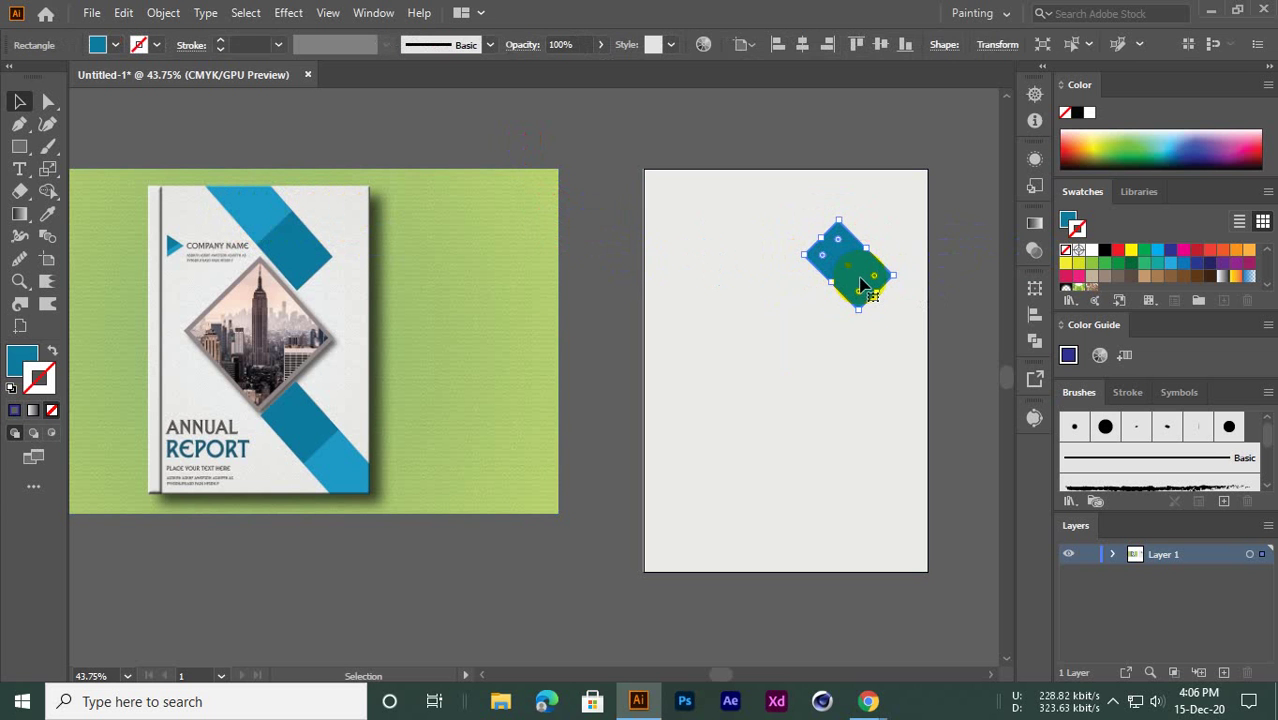
{"action": "left_click", "coordinate": [769, 249]}
Alt-drag a copy of the diamond up-left and eyedrop the reference cover's light blue onto it
{"action": "left_click", "coordinate": [824, 257]}
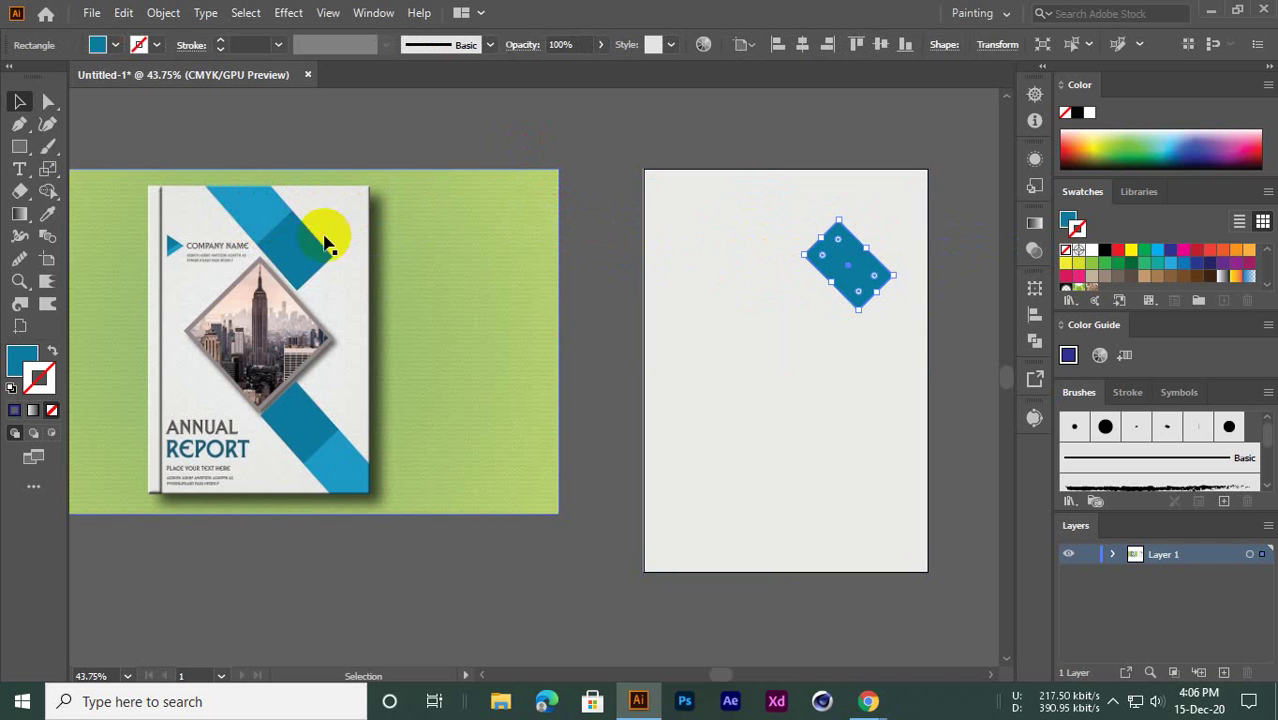
{"action": "left_click_drag", "start_coordinate": [855, 278], "coordinate": [795, 213]}
{"action": "left_click", "coordinate": [47, 213]}
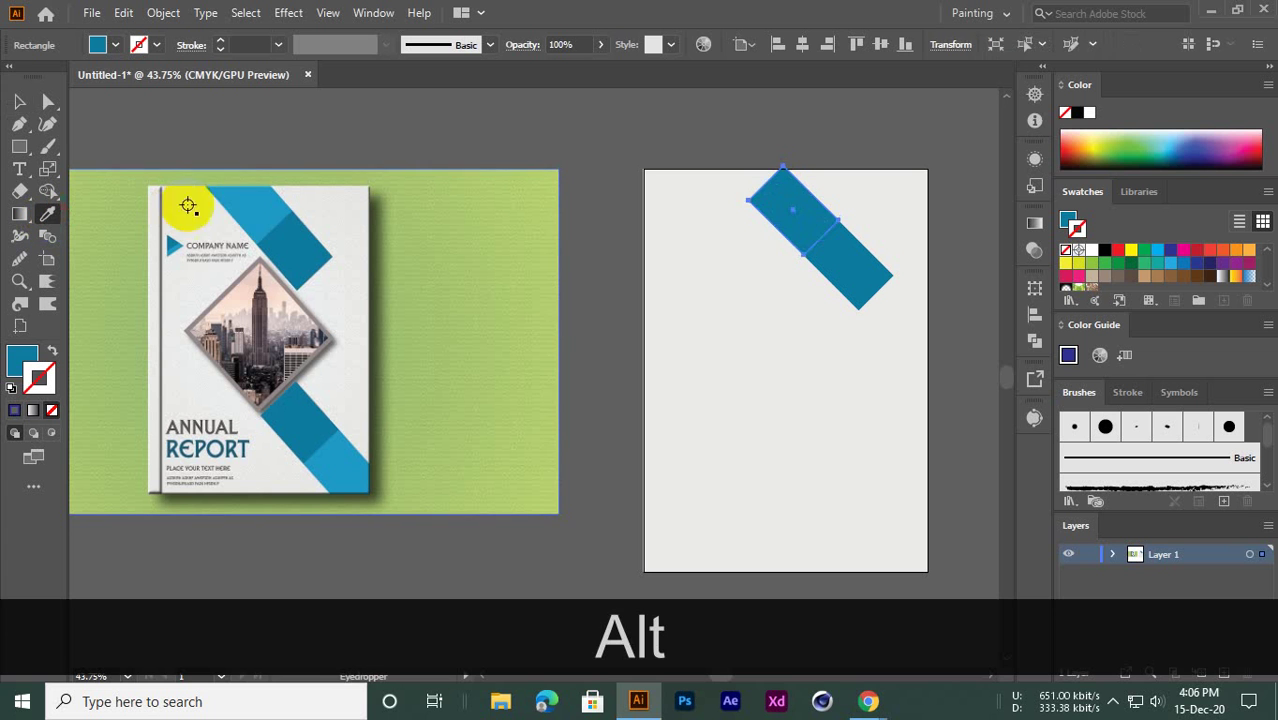
{"action": "left_click", "coordinate": [230, 206]}
{"action": "left_click", "coordinate": [19, 101]}
{"action": "left_click", "coordinate": [214, 130]}
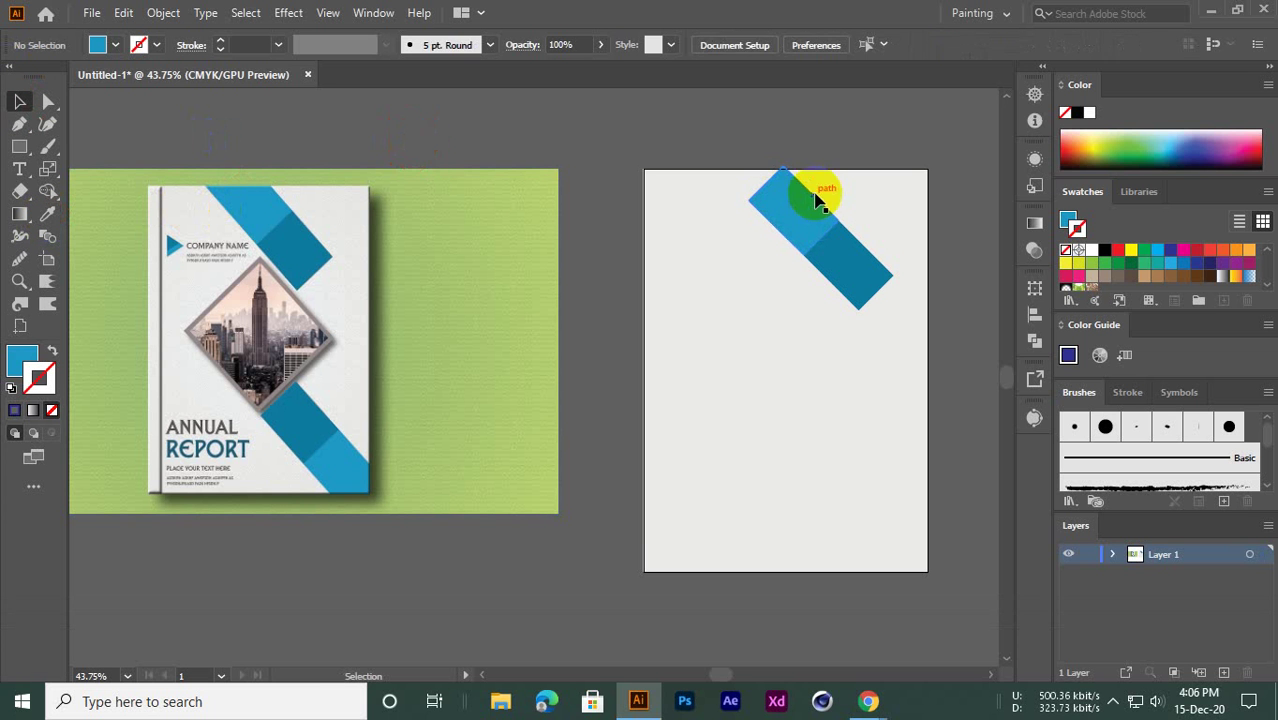
Stretch the light blue piece past the artboard's top edge and check the band
{"action": "left_click", "coordinate": [816, 200]}
{"action": "left_click_drag", "start_coordinate": [756, 188], "coordinate": [707, 157]}
{"action": "left_click", "coordinate": [571, 160]}
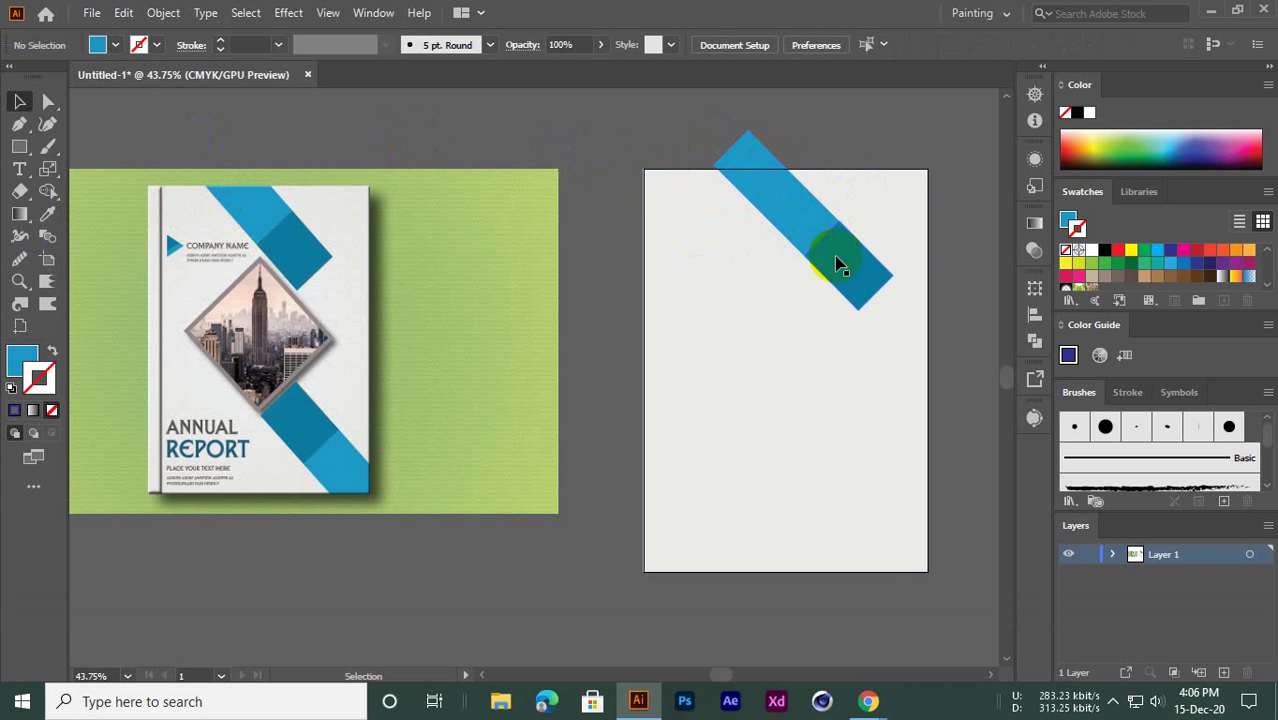
{"action": "key", "text": "ctrl+space"}
{"action": "left_click_drag", "start_coordinate": [822, 264], "coordinate": [884, 265]}
{"action": "left_click_drag", "start_coordinate": [727, 240], "coordinate": [622, 166]}
{"action": "key", "text": "ctrl+space"}
{"action": "left_click", "coordinate": [623, 159]}
{"action": "left_click", "coordinate": [549, 138]}
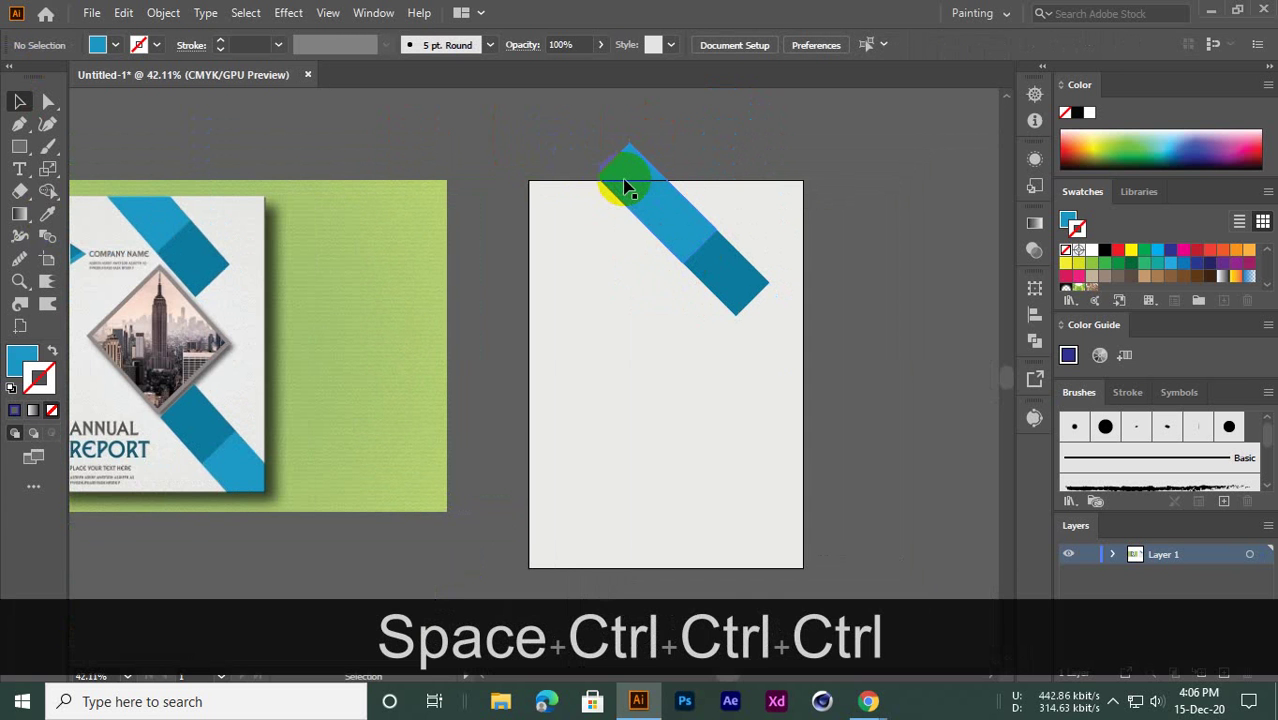
{"action": "left_click", "coordinate": [93, 12]}
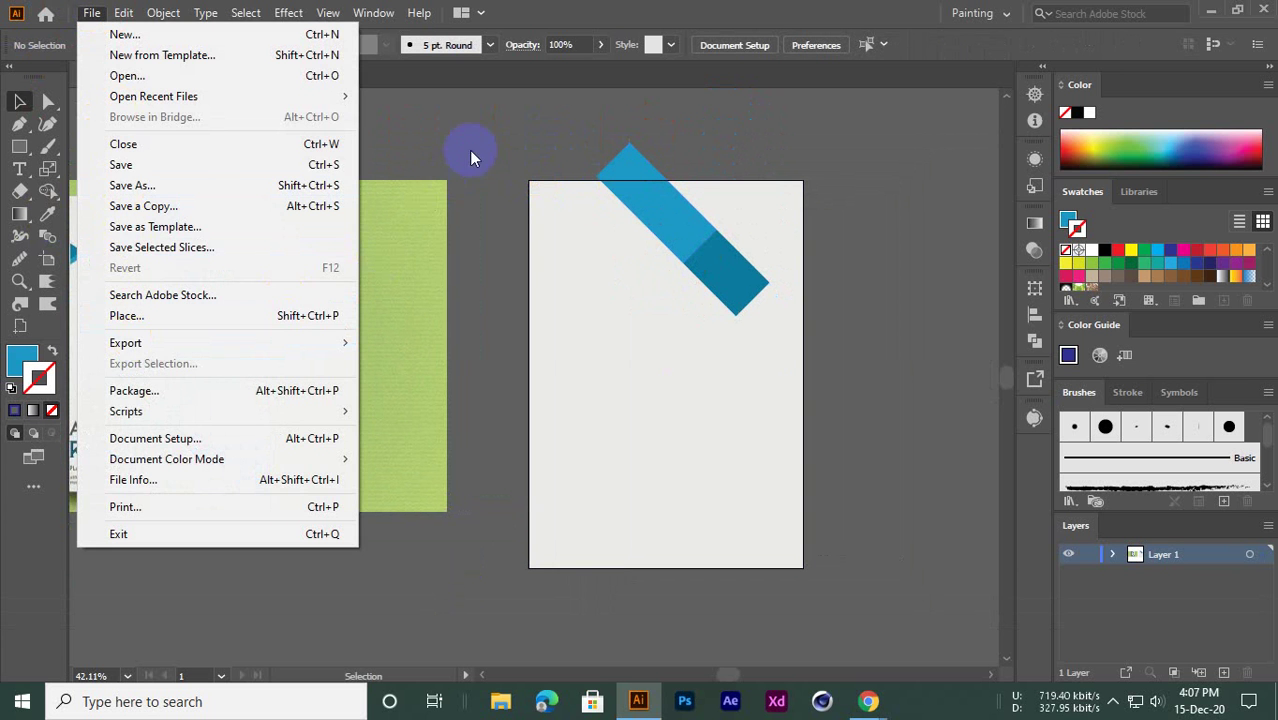
{"action": "left_click", "coordinate": [469, 150]}
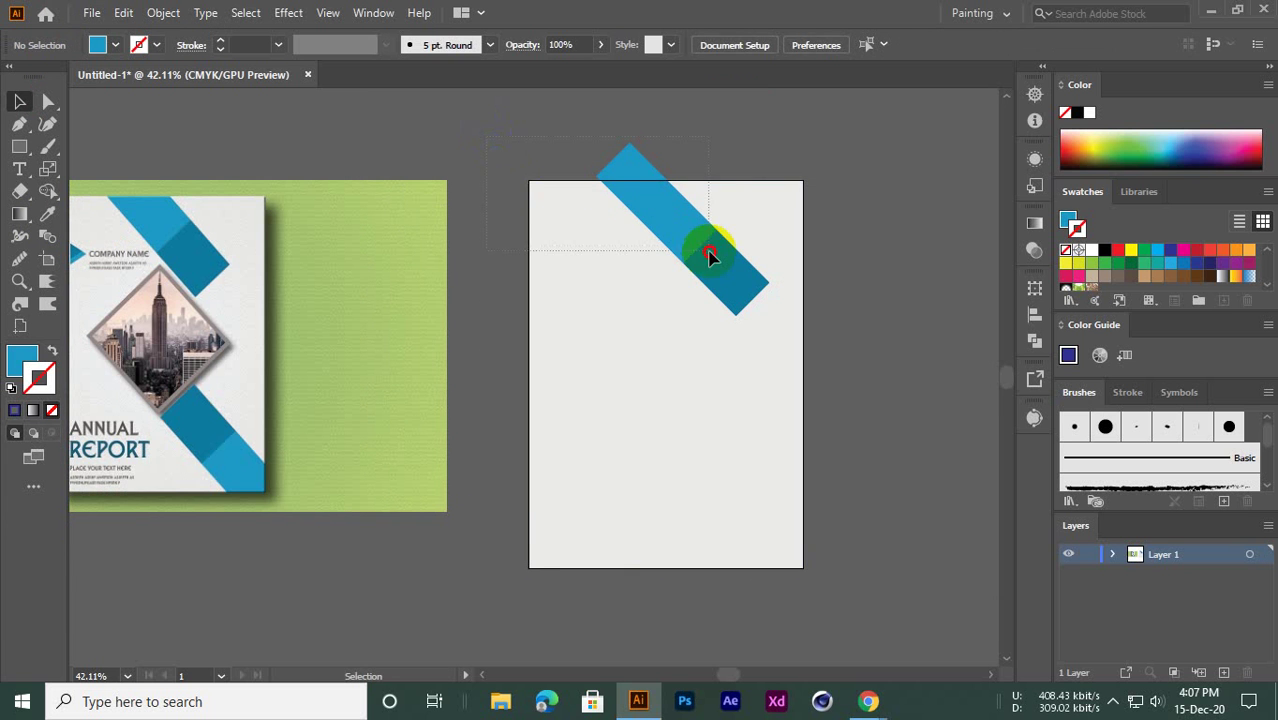
{"action": "key", "text": "ctrl+space"}
{"action": "left_click_drag", "start_coordinate": [620, 158], "coordinate": [908, 263]}
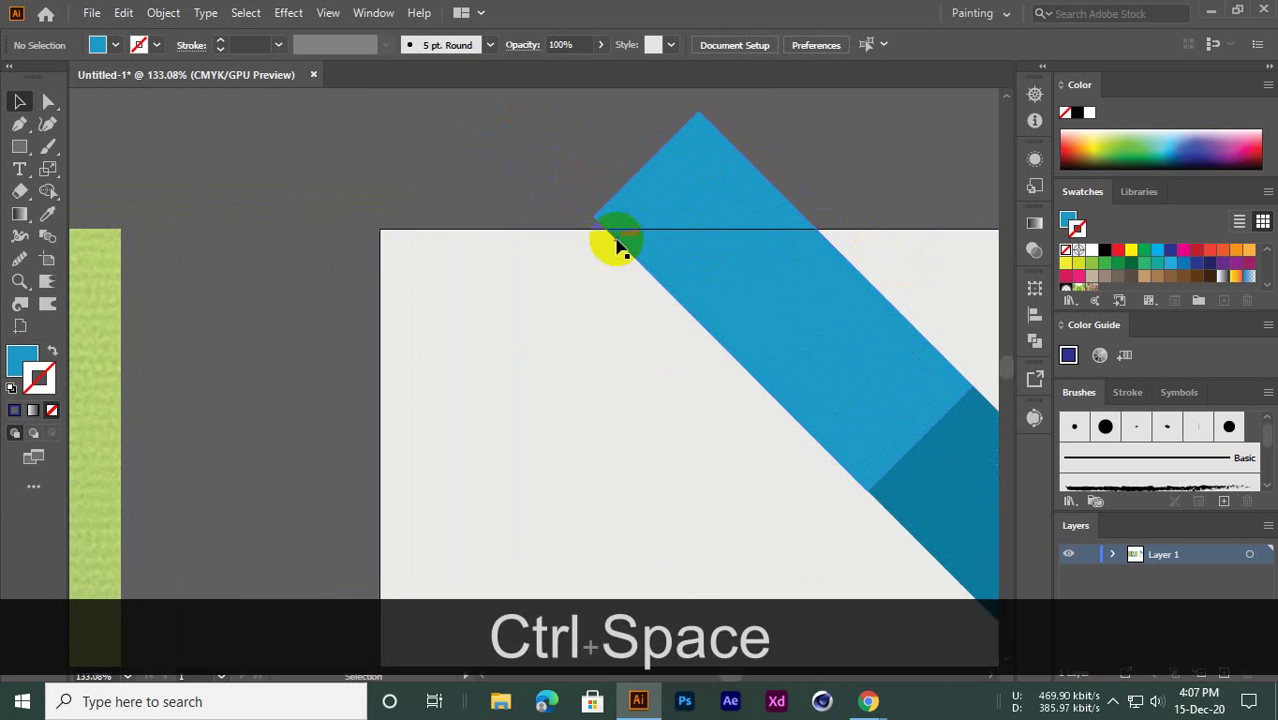
{"action": "key", "text": "ctrl+space"}
{"action": "left_click_drag", "start_coordinate": [747, 254], "coordinate": [628, 314]}
{"action": "key", "text": "ctrl+space"}
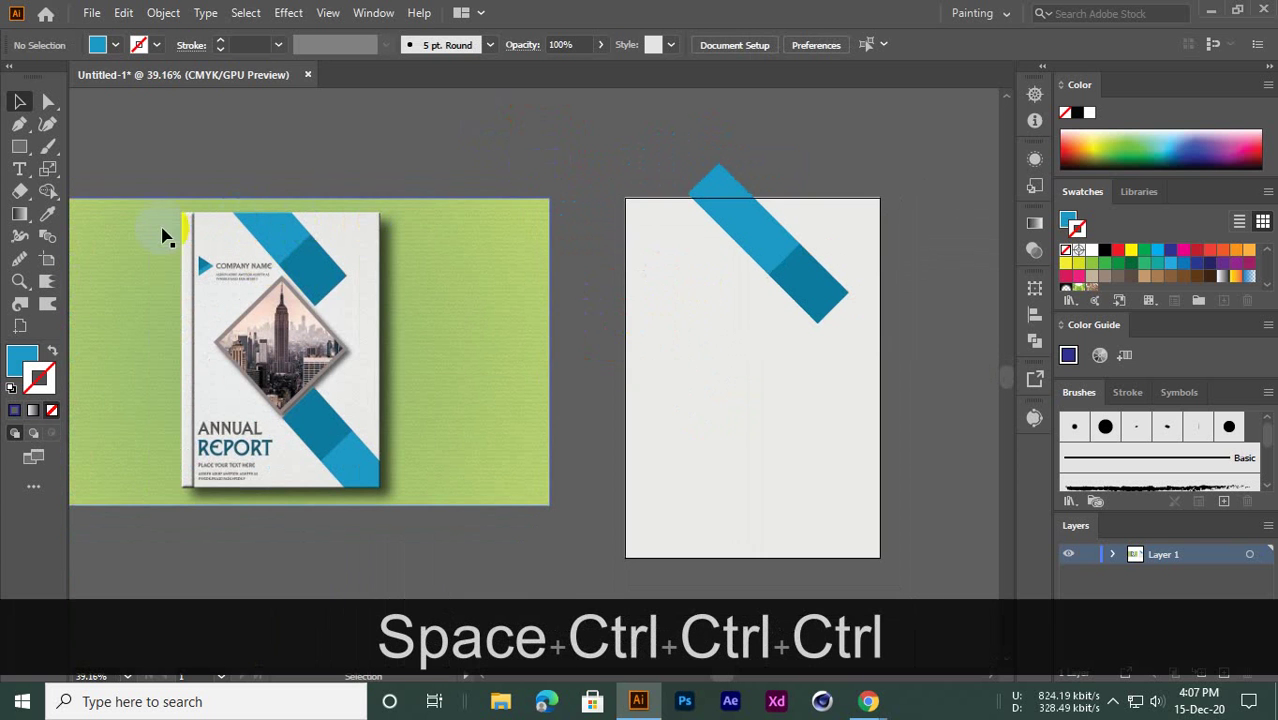
{"action": "left_click", "coordinate": [727, 194]}
{"action": "left_click", "coordinate": [622, 177]}
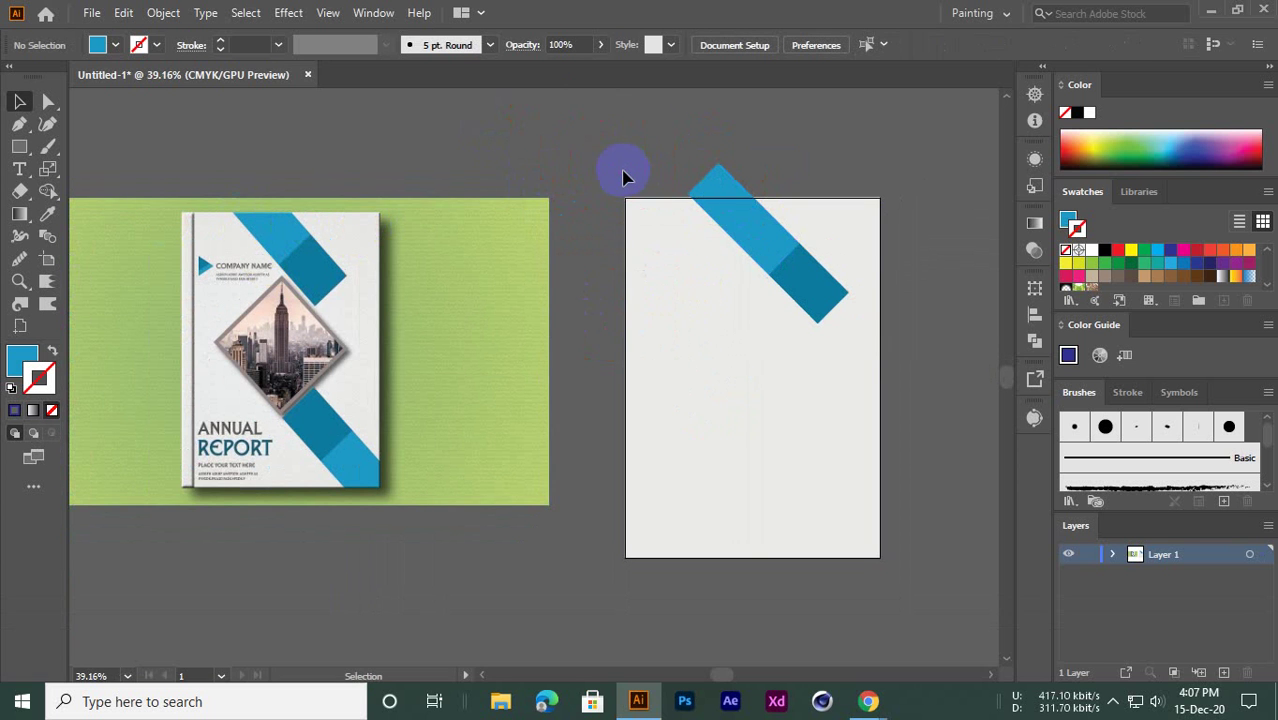
{"action": "key", "text": "ctrl+space"}
{"action": "mouse_move", "coordinate": [620, 239]}
{"action": "left_mouse_down"}
{"action": "mouse_move", "coordinate": [700, 250]}
{"action": "mouse_move", "coordinate": [657, 264]}
{"action": "mouse_move", "coordinate": [630, 248]}
{"action": "left_mouse_up"}
{"action": "key", "text": "ctrl+space"}
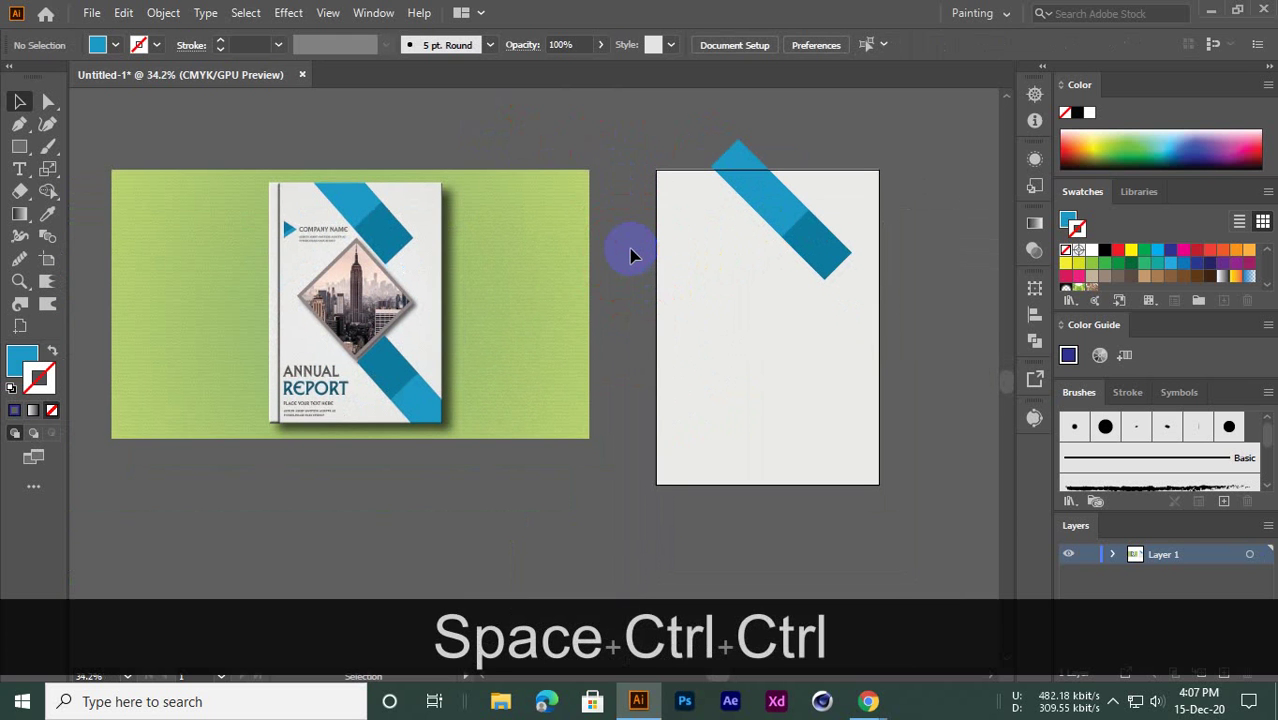
{"action": "key", "text": "space"}
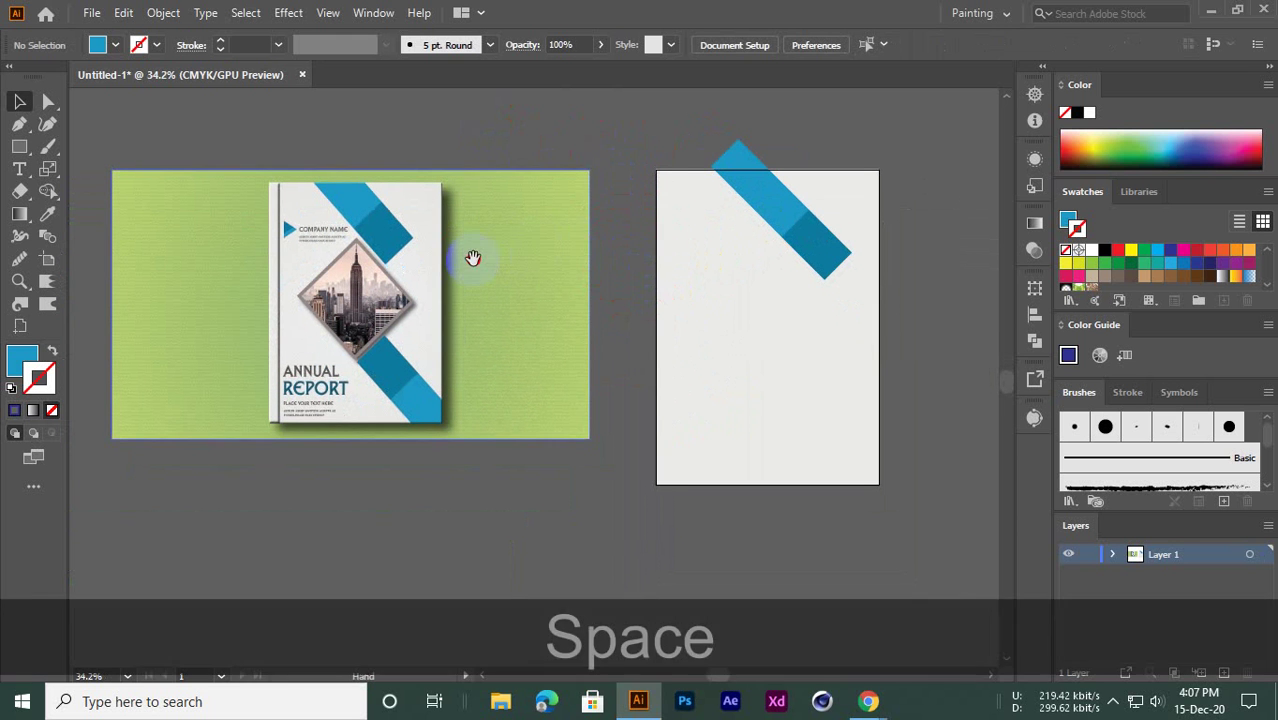
{"action": "key", "text": "space"}
{"action": "left_click_drag", "start_coordinate": [697, 249], "coordinate": [610, 251]}
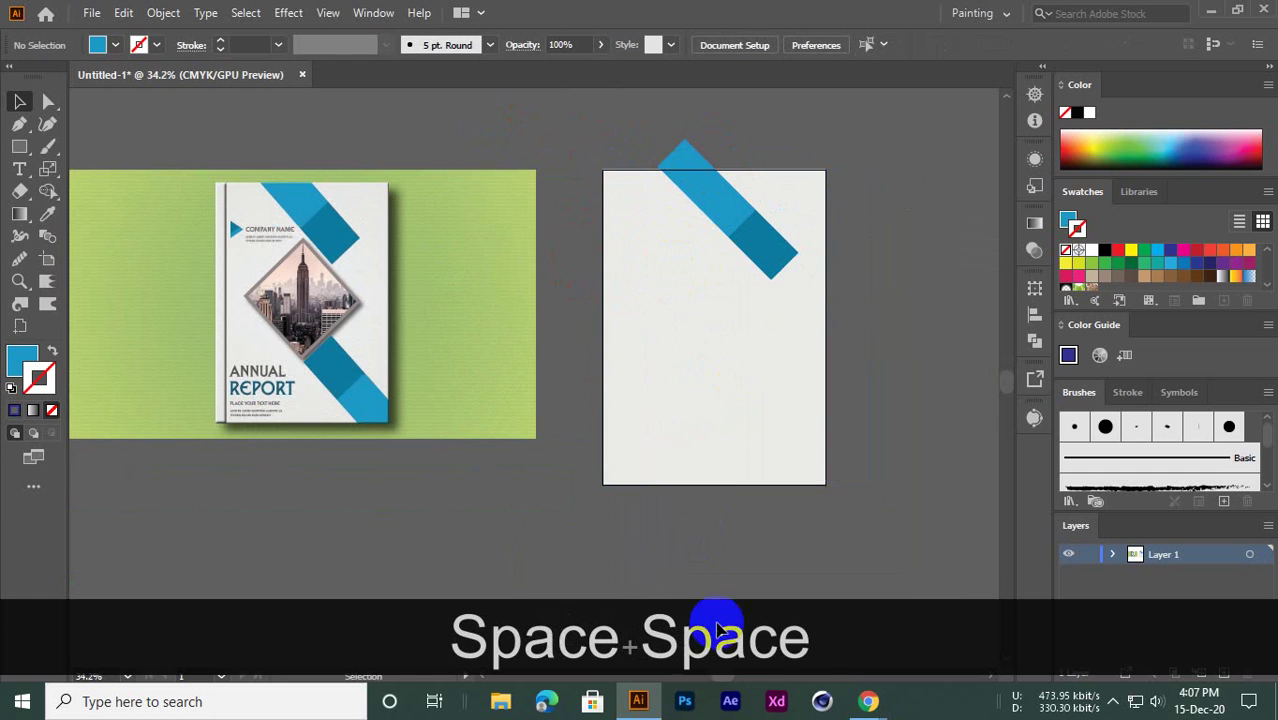
{"action": "mouse_move", "coordinate": [848, 703]}
{"action": "left_click", "coordinate": [756, 620]}
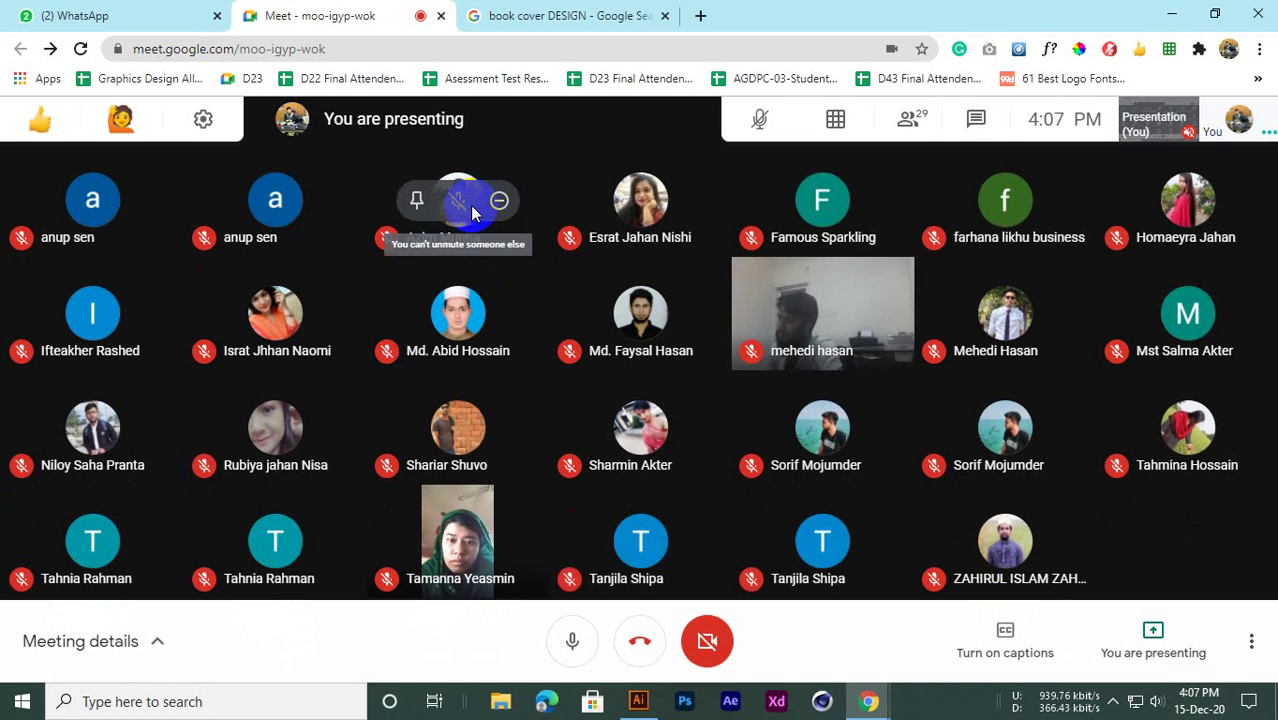
{"action": "left_click", "coordinate": [1167, 10]}
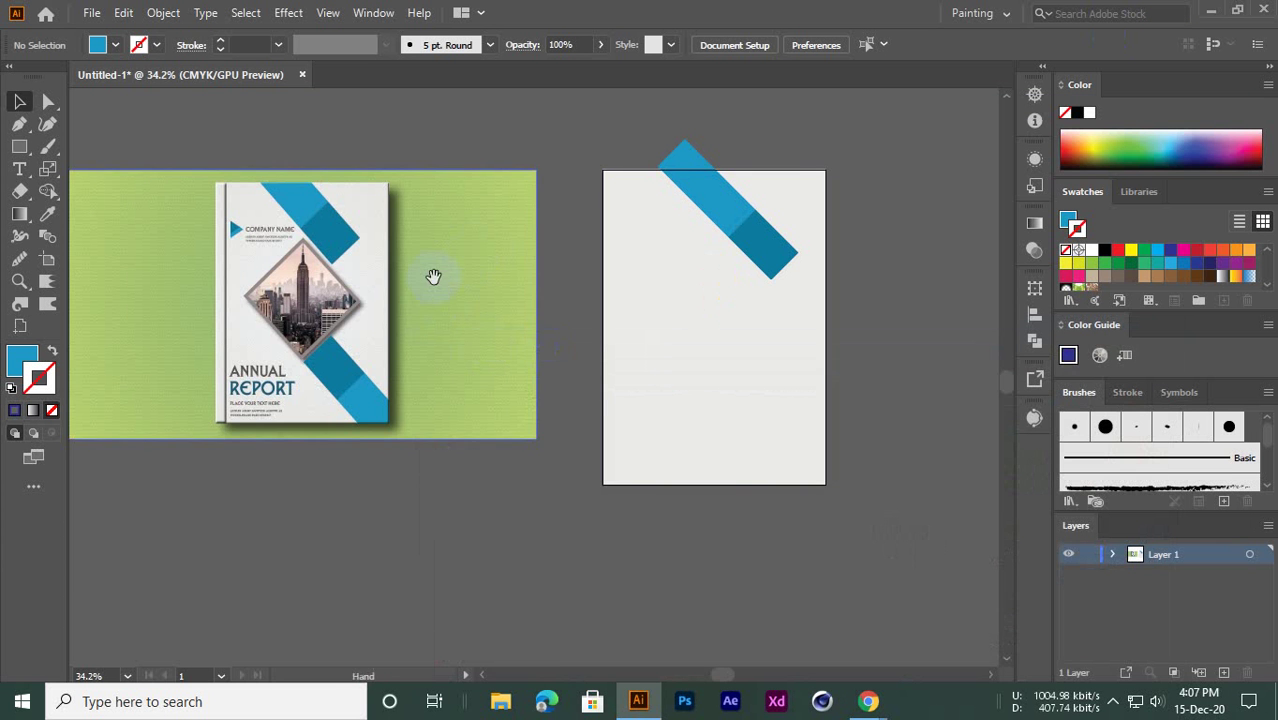
{"action": "left_click_drag", "start_coordinate": [434, 277], "coordinate": [502, 318]}
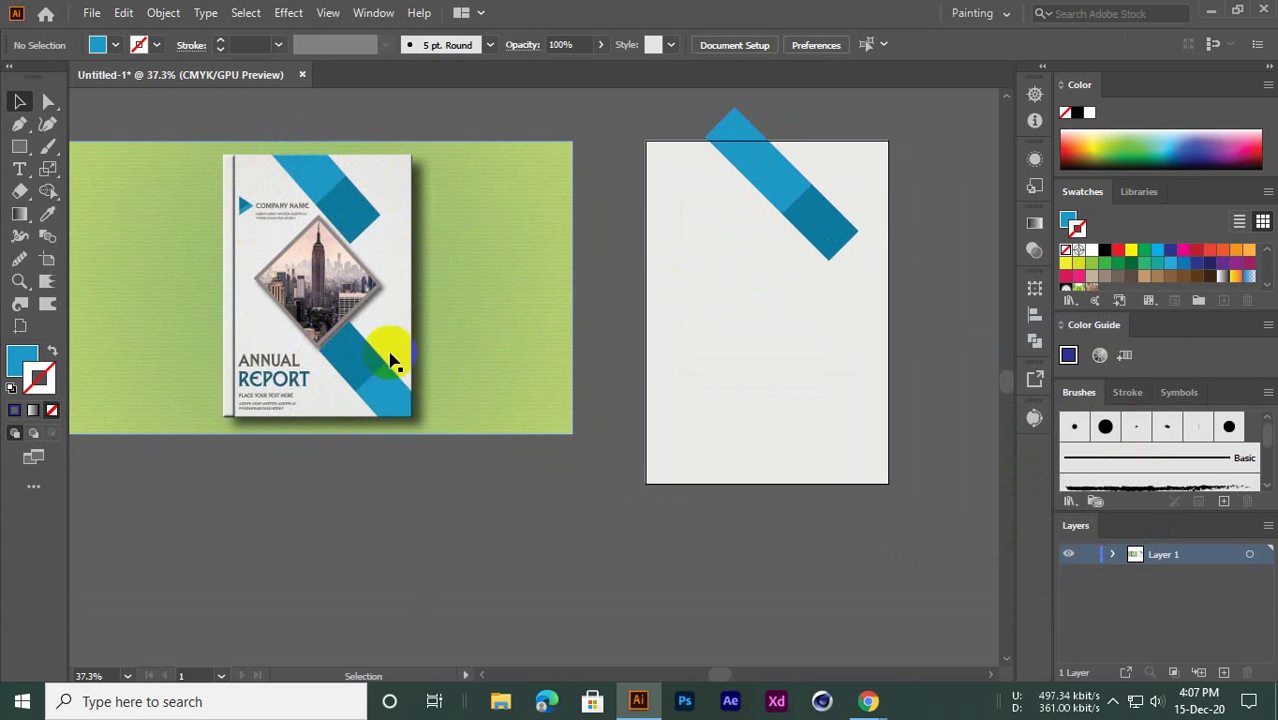
Select the dark and light blue band pieces and Shift+Alt-drag a copy to the page's bottom-right
{"action": "left_click", "coordinate": [845, 222]}
{"action": "left_click", "coordinate": [757, 181]}
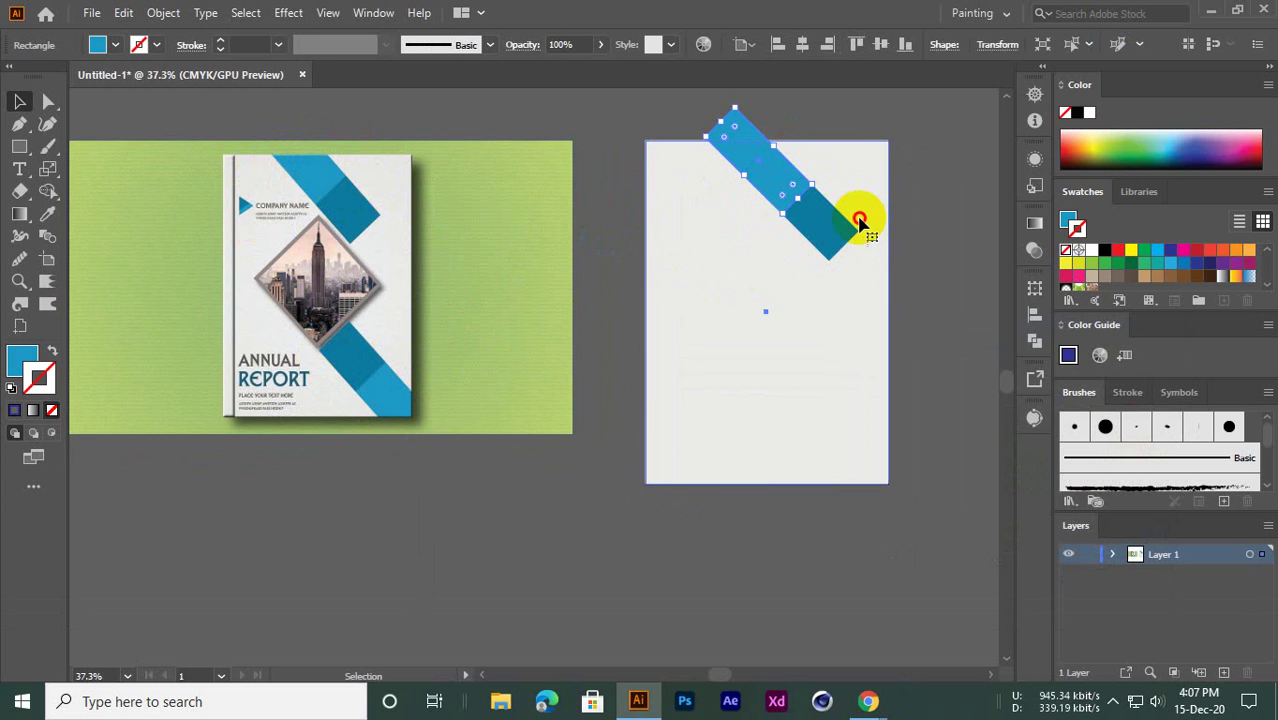
{"action": "left_click", "coordinate": [858, 218]}
{"action": "left_click", "coordinate": [930, 210]}
{"action": "left_click", "coordinate": [820, 230]}
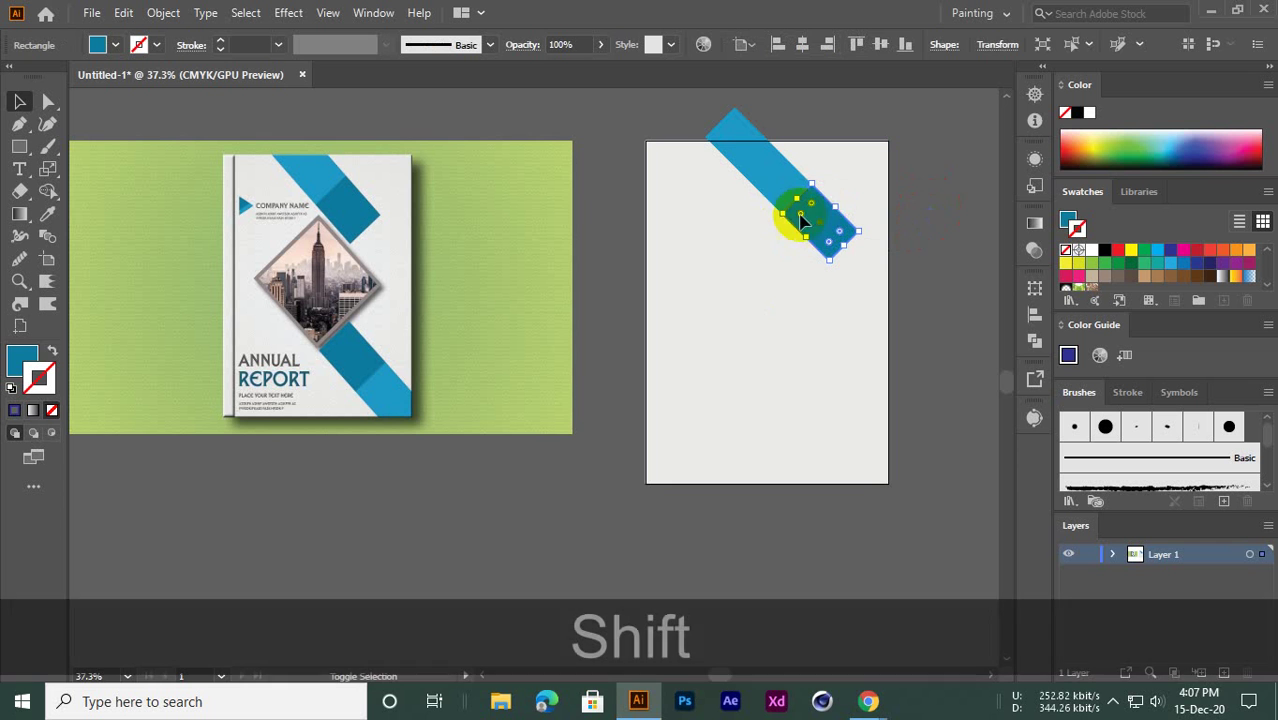
{"action": "left_click", "coordinate": [765, 168], "text": "shift"}
{"action": "left_click_drag", "start_coordinate": [768, 172], "coordinate": [828, 420]}
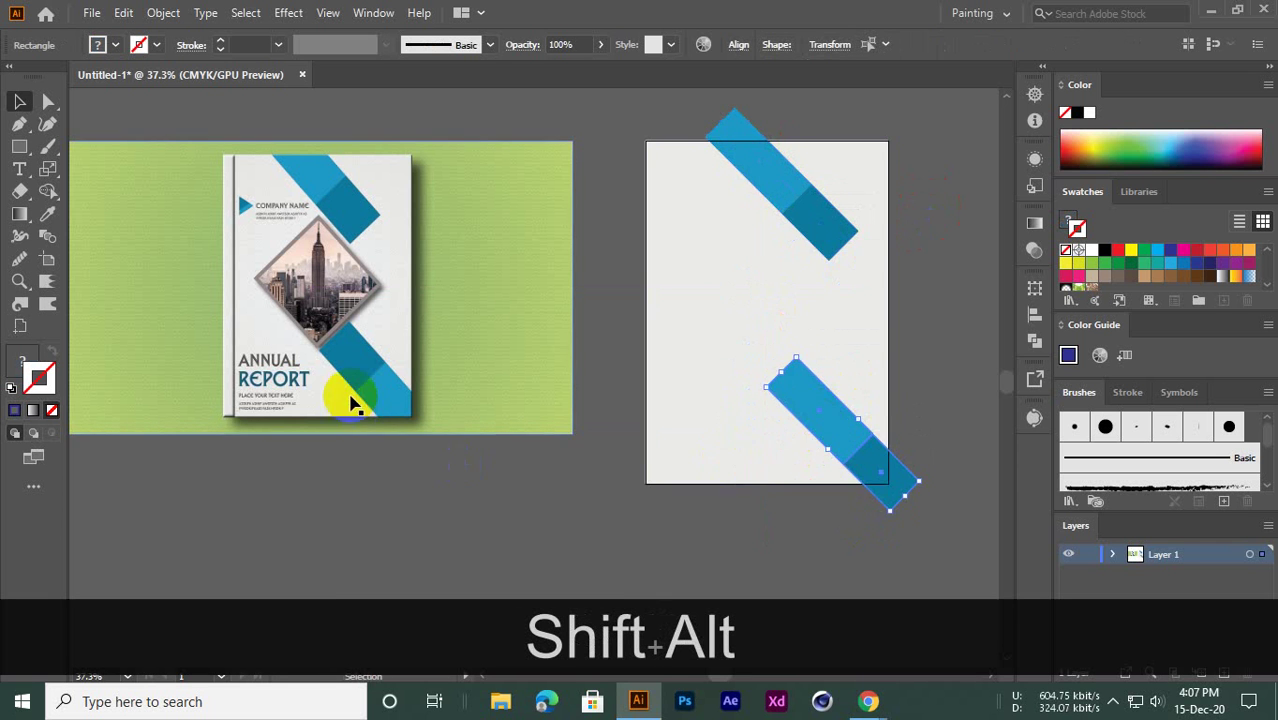
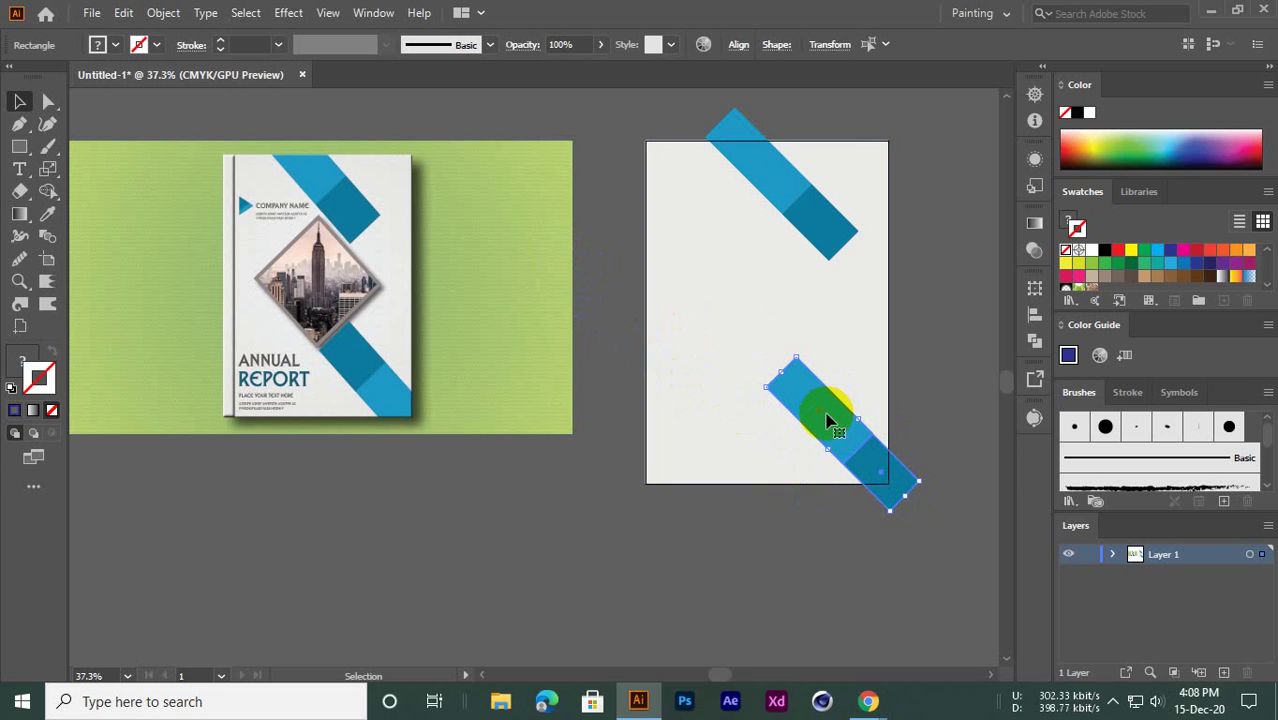
Bring up the lower blue band's context menu and its Transform submenu
{"action": "right_click", "coordinate": [825, 411]}
{"action": "left_click", "coordinate": [813, 490]}
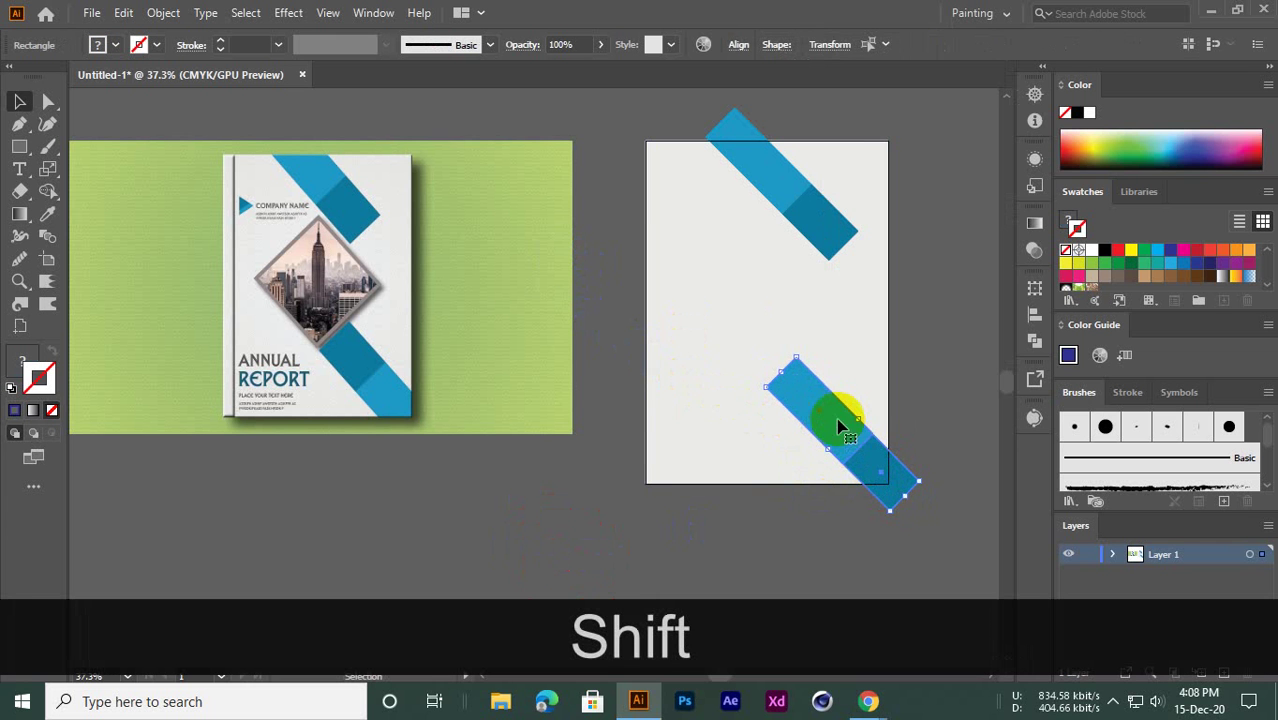
{"action": "right_click", "coordinate": [822, 408]}
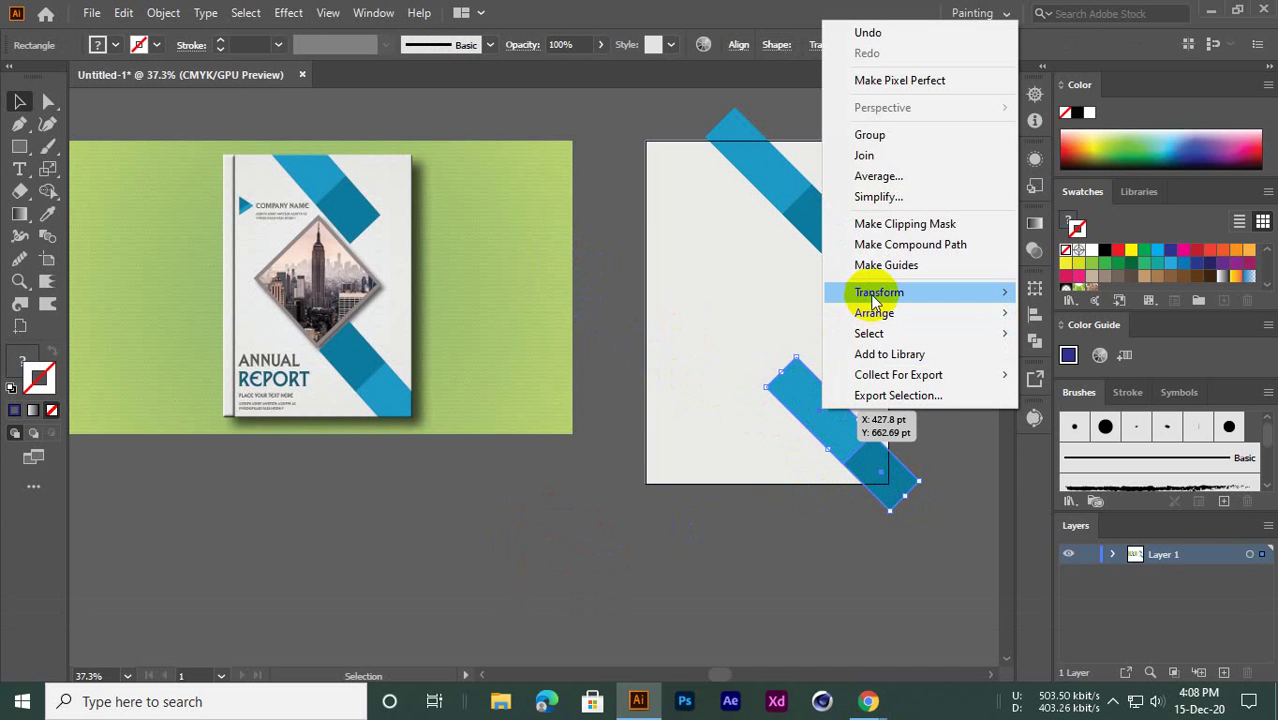
{"action": "mouse_move", "coordinate": [877, 300]}
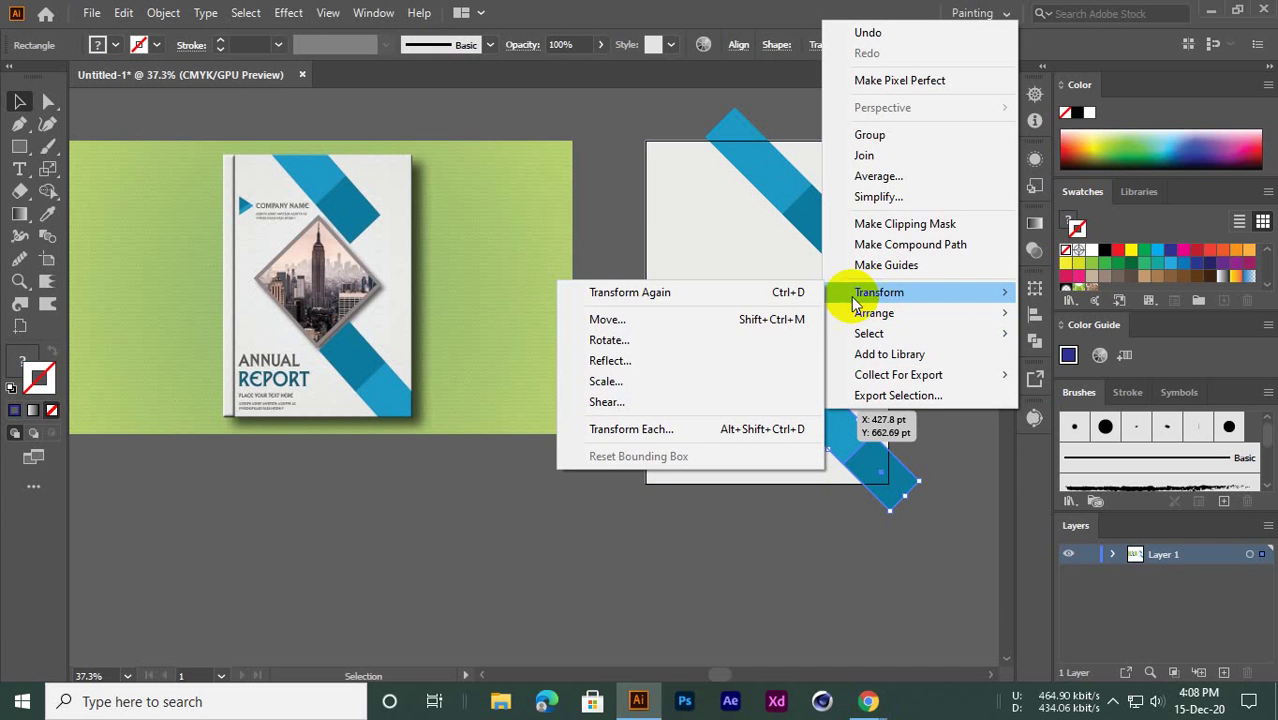
{"action": "left_click", "coordinate": [605, 361]}
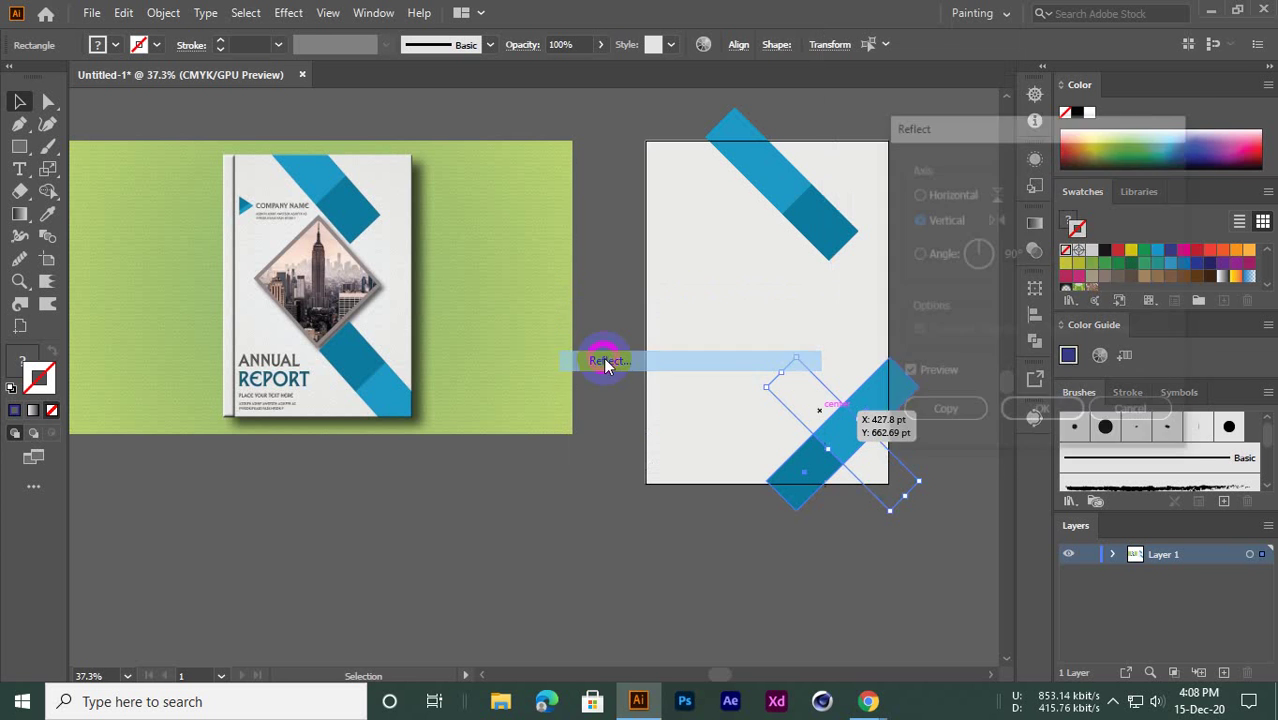
{"action": "left_click_drag", "start_coordinate": [968, 143], "coordinate": [270, 186]}
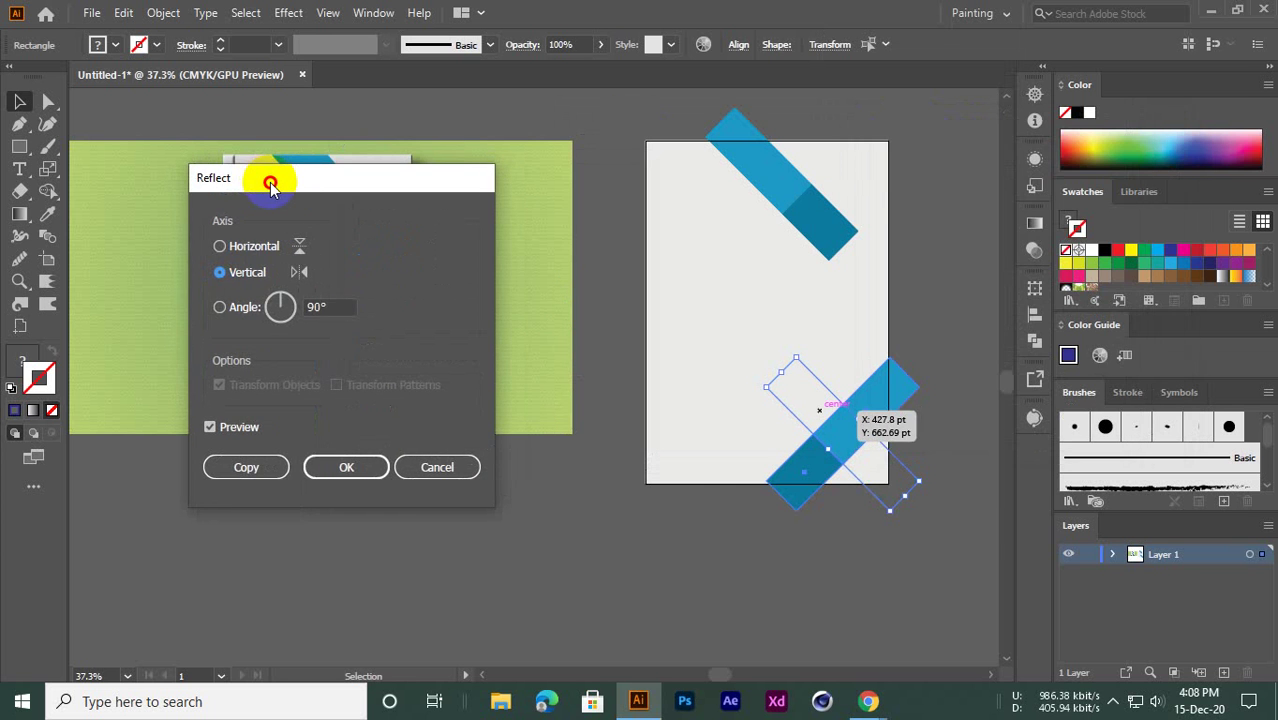
{"action": "left_click", "coordinate": [222, 250]}
{"action": "left_click", "coordinate": [243, 276]}
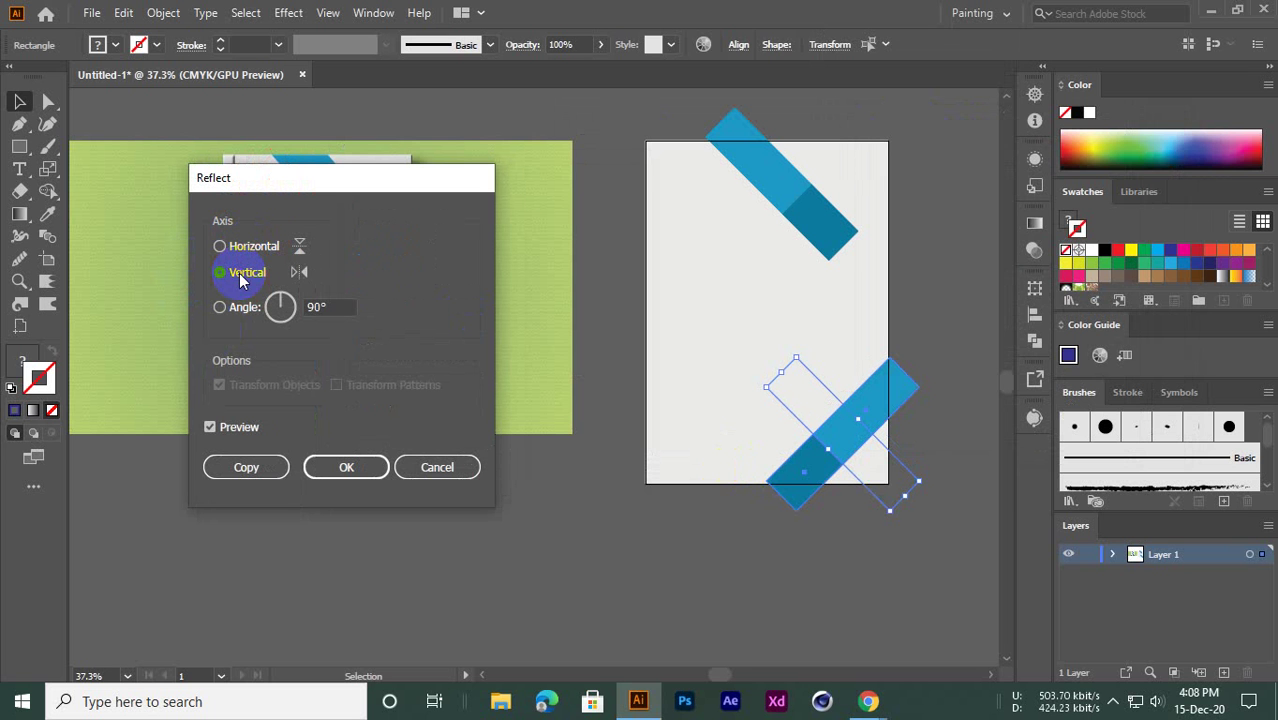
{"action": "left_click", "coordinate": [249, 250]}
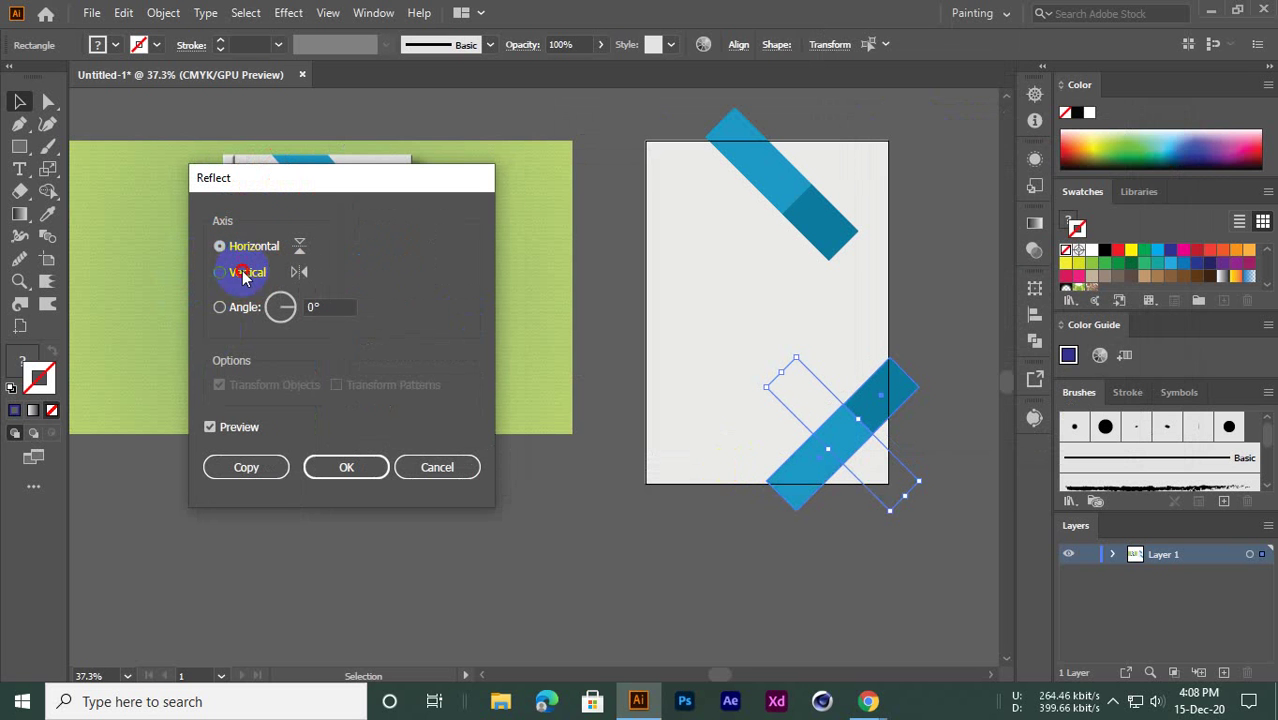
{"action": "left_click", "coordinate": [243, 276]}
{"action": "left_click", "coordinate": [437, 467]}
Rotate the lower blue band -180° so its darker half faces the top band's darker half
{"action": "right_click", "coordinate": [808, 408]}
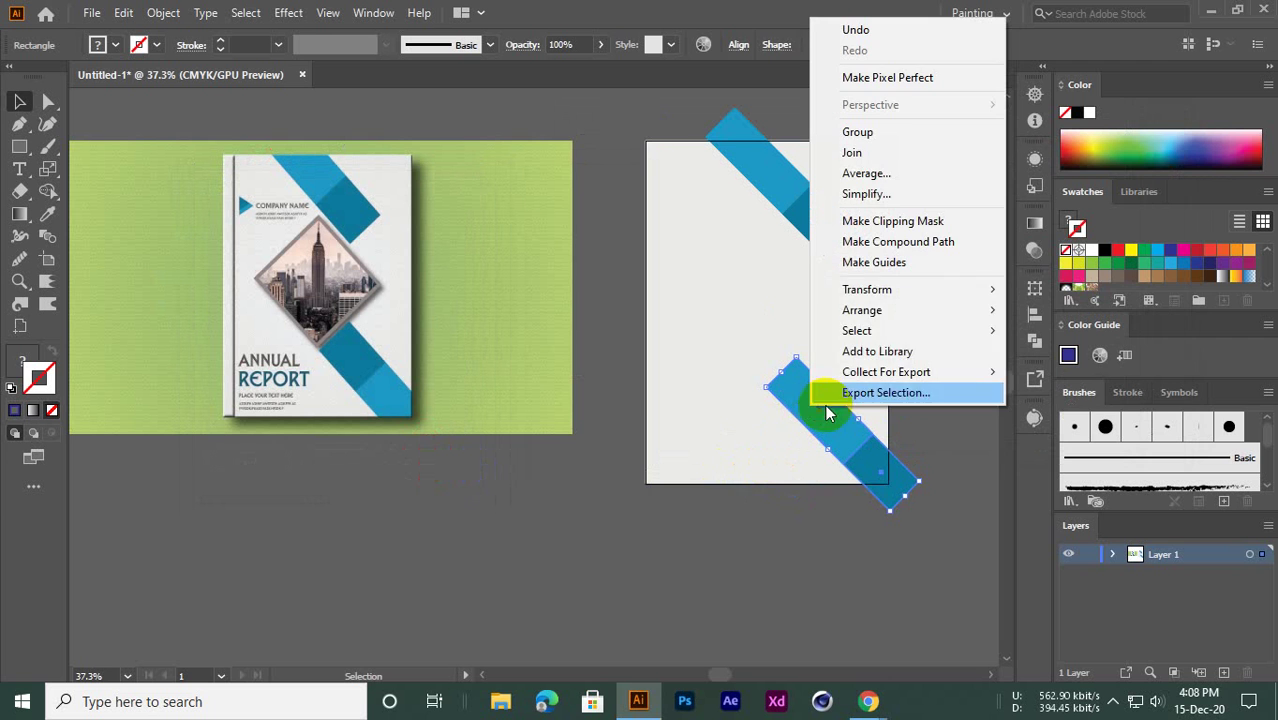
{"action": "mouse_move", "coordinate": [870, 288]}
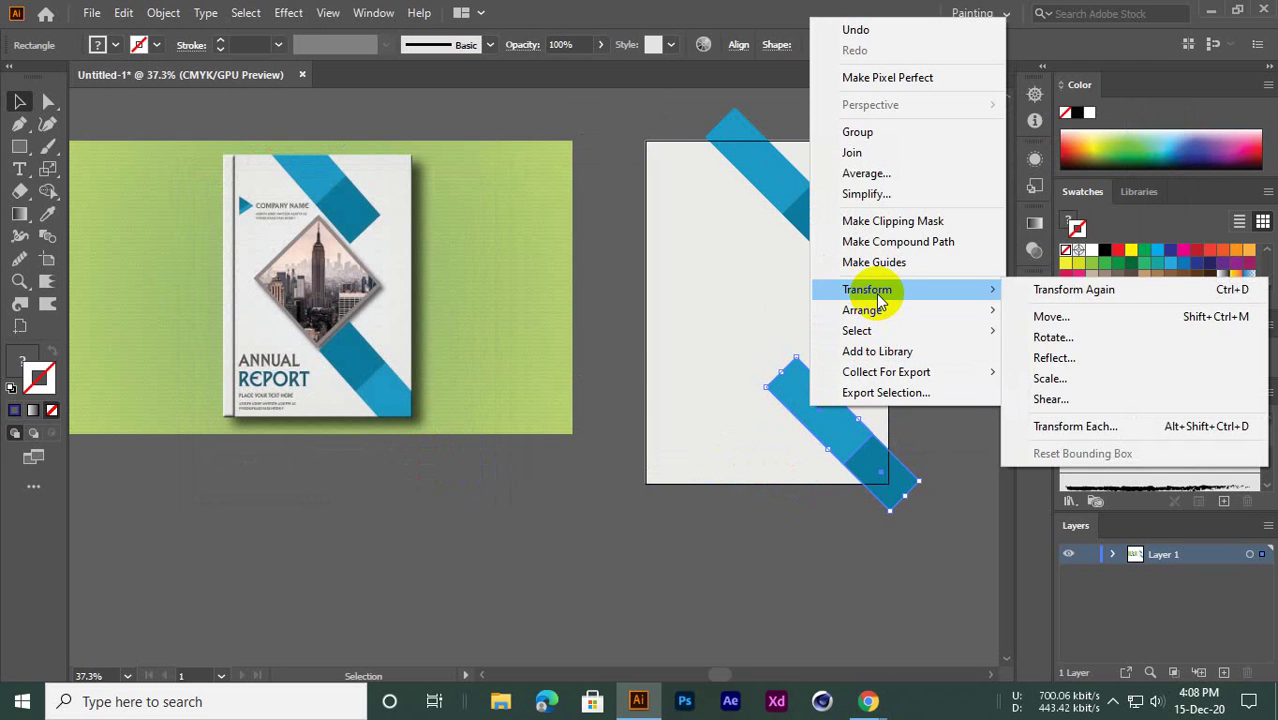
{"action": "left_click", "coordinate": [1058, 339]}
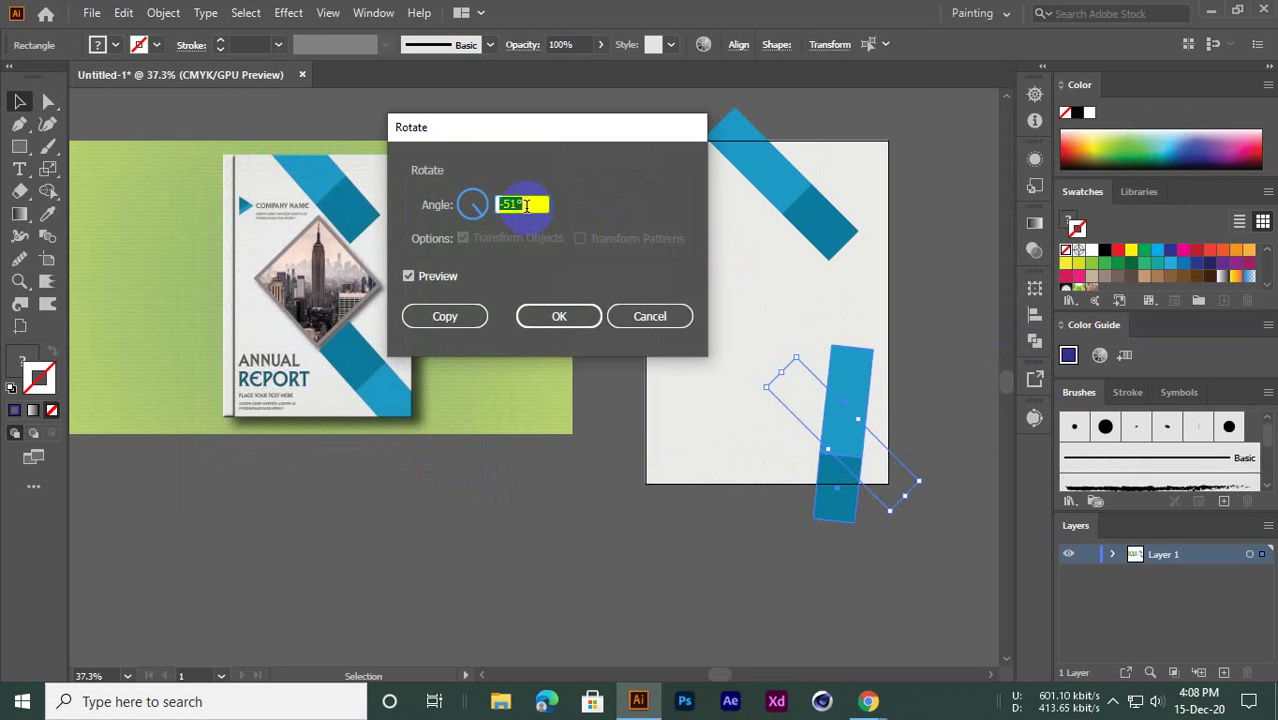
{"action": "scroll", "coordinate": [525, 205], "scroll_direction": "down", "scroll_amount": 15}
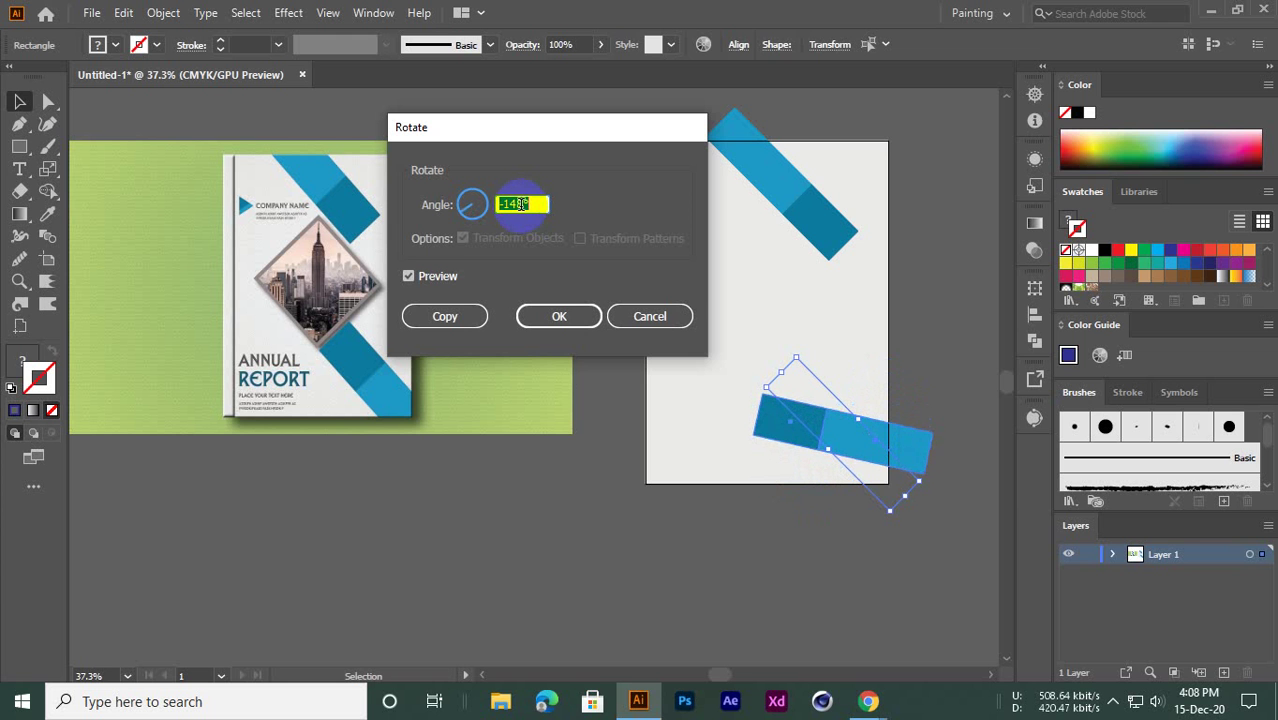
{"action": "scroll", "coordinate": [521, 204], "scroll_direction": "down", "scroll_amount": 12}
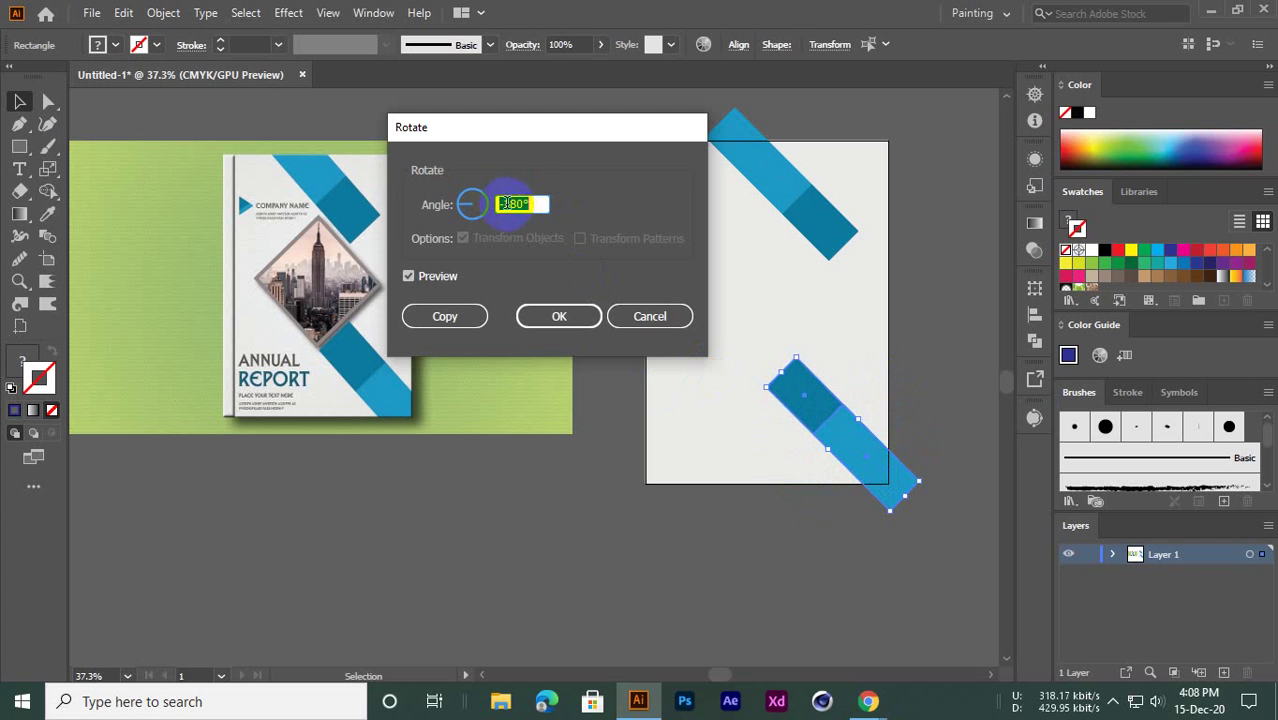
{"action": "left_click", "coordinate": [545, 318]}
{"action": "left_click", "coordinate": [716, 582]}
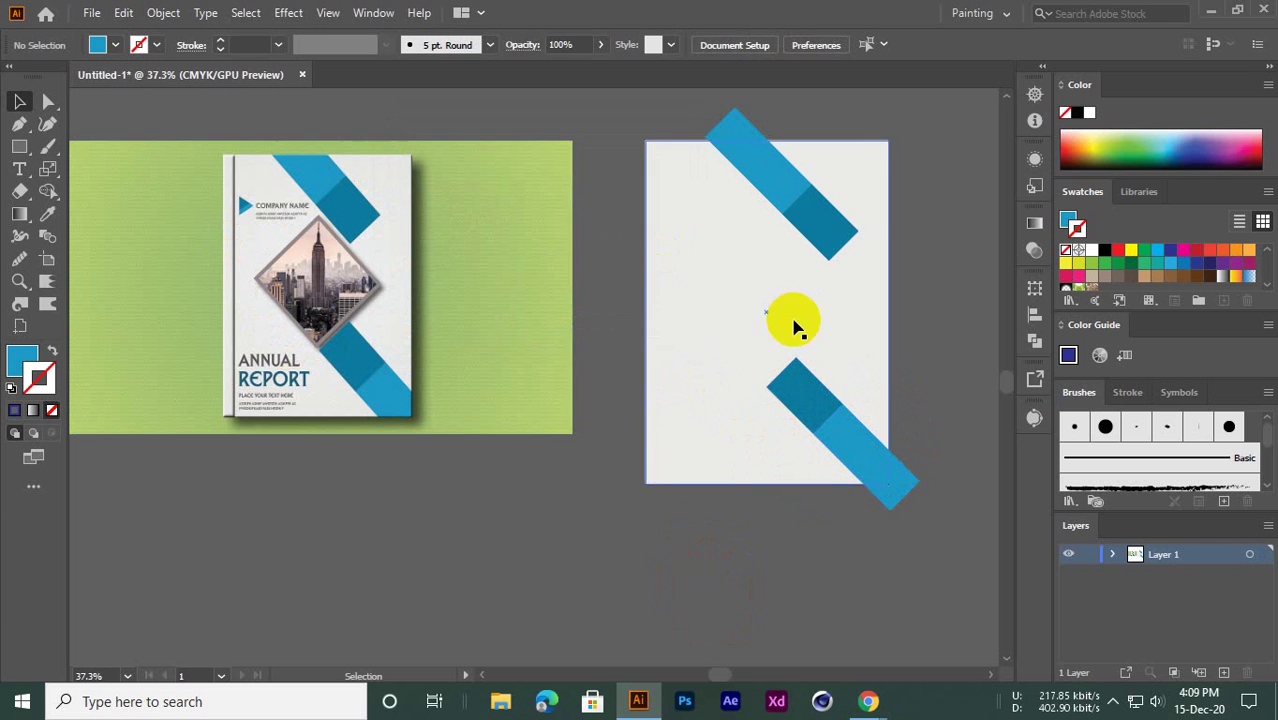
Slide the lower band about 57 pt right and 78 pt down along its diagonal
{"action": "left_click_drag", "start_coordinate": [809, 411], "coordinate": [861, 462]}
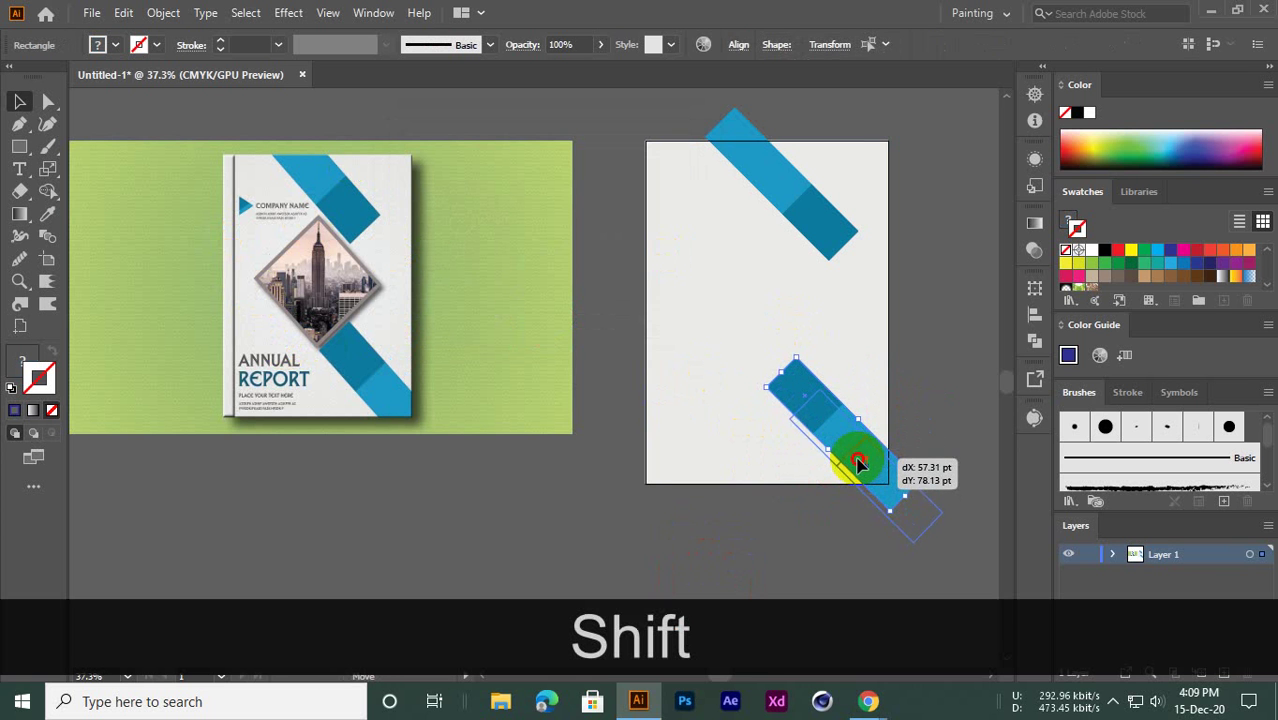